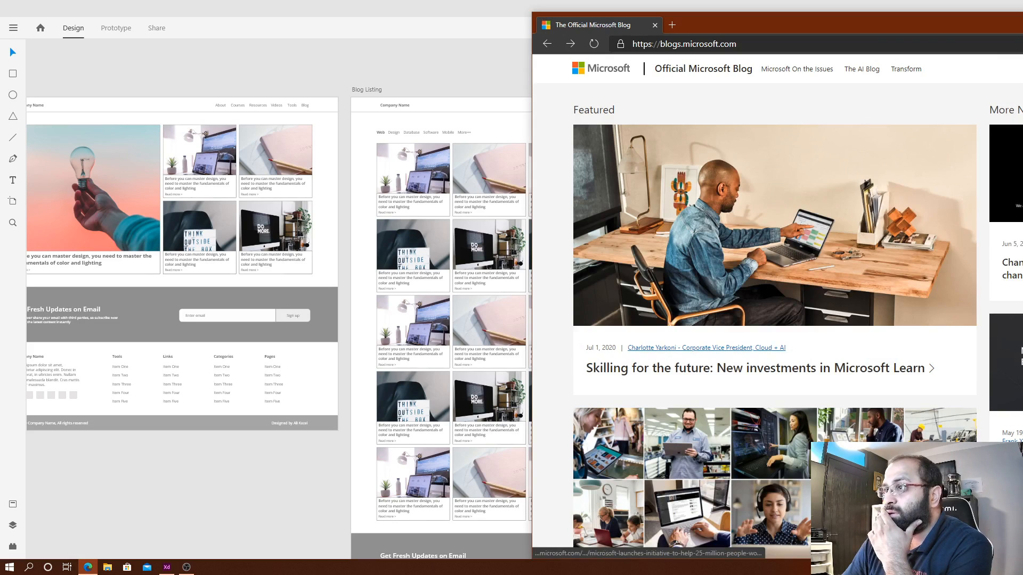
Examine the Official Microsoft Blog's listing layout and its ADRM Software acquisition article, then return to the blog home page.
{"action": "scroll", "coordinate": [904, 375], "scroll_direction": "up", "scroll_amount": 10}
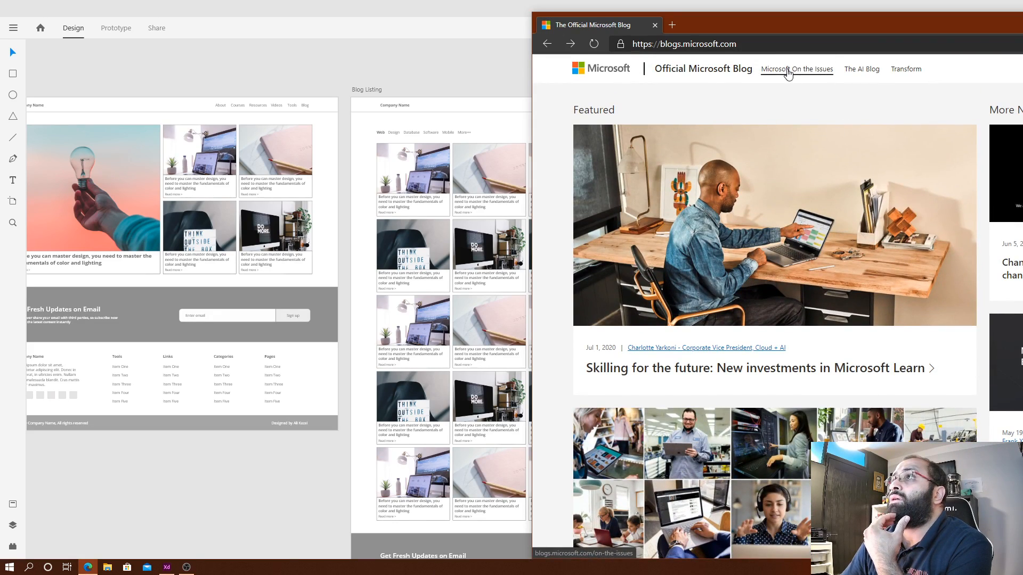
{"action": "left_click", "coordinate": [700, 74]}
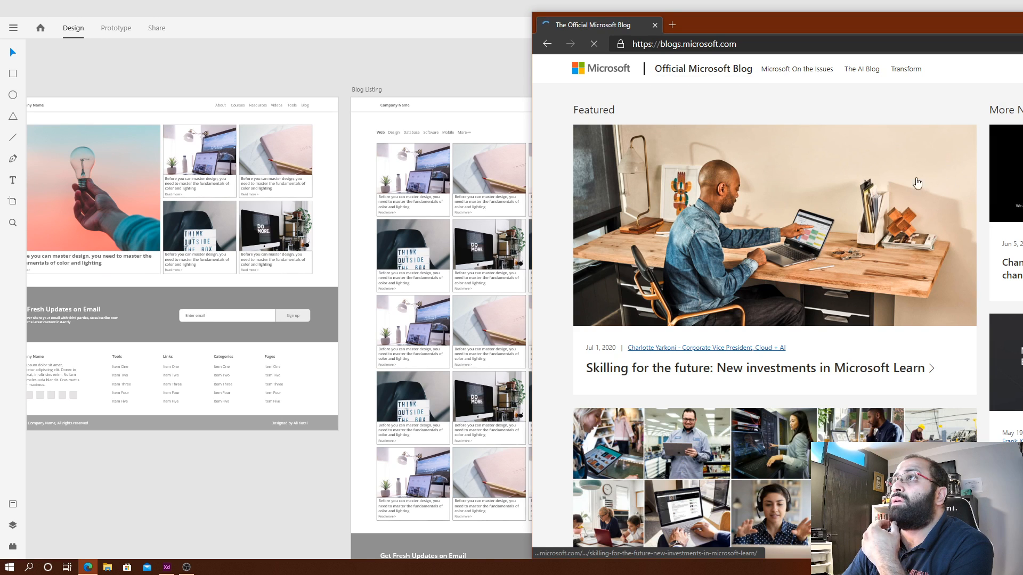
{"action": "scroll", "coordinate": [775, 320], "scroll_direction": "down", "scroll_amount": 5}
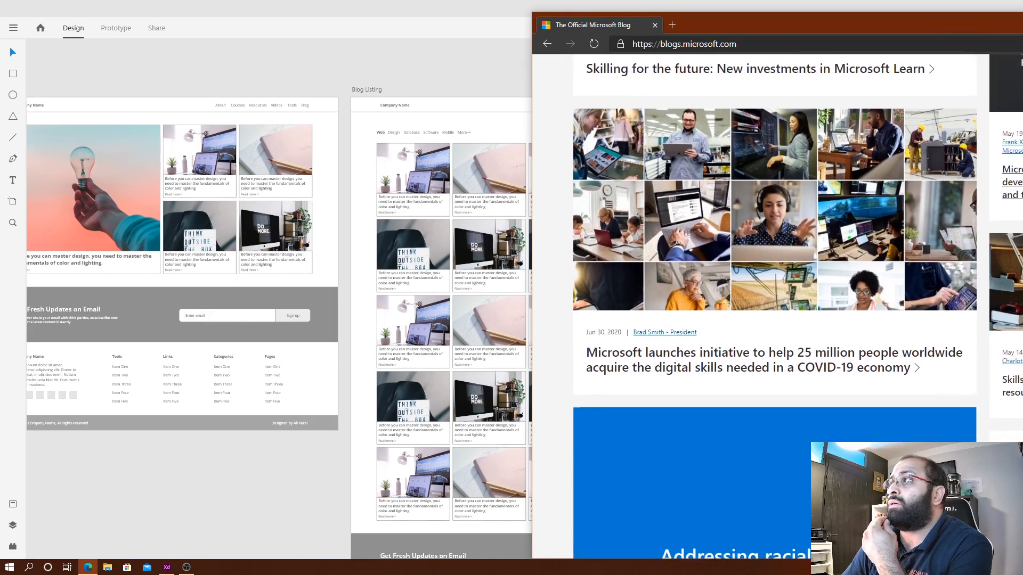
{"action": "scroll", "coordinate": [817, 296], "scroll_direction": "down", "scroll_amount": 12}
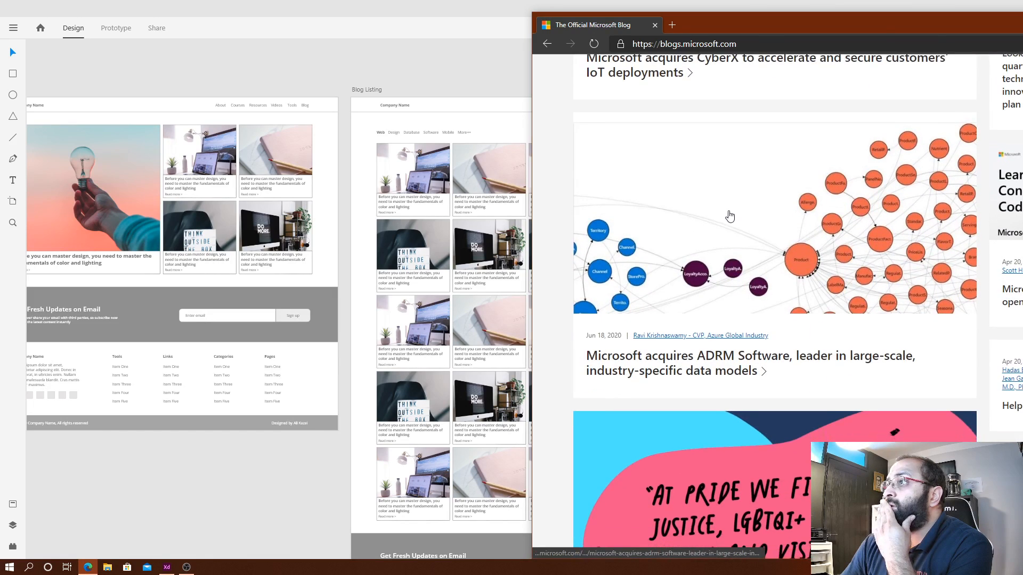
{"action": "left_click", "coordinate": [817, 296]}
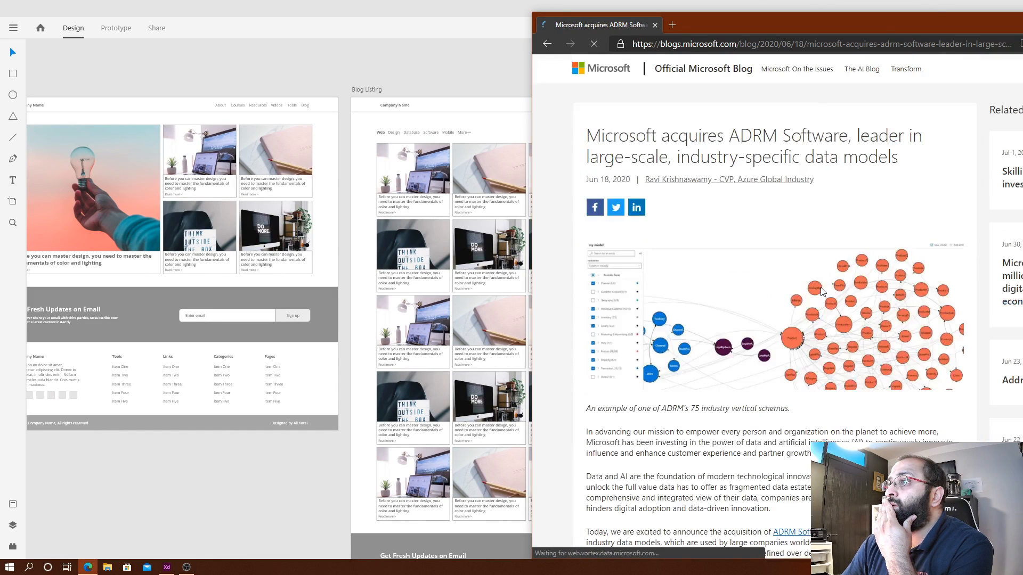
{"action": "key", "text": "alt+Left"}
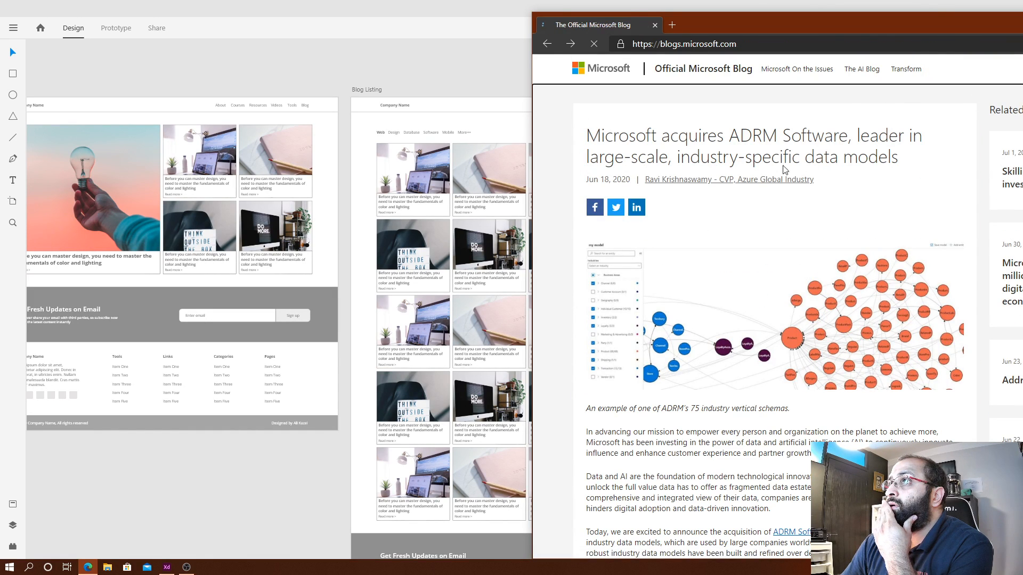
{"action": "scroll", "coordinate": [873, 124], "scroll_direction": "up", "scroll_amount": 12}
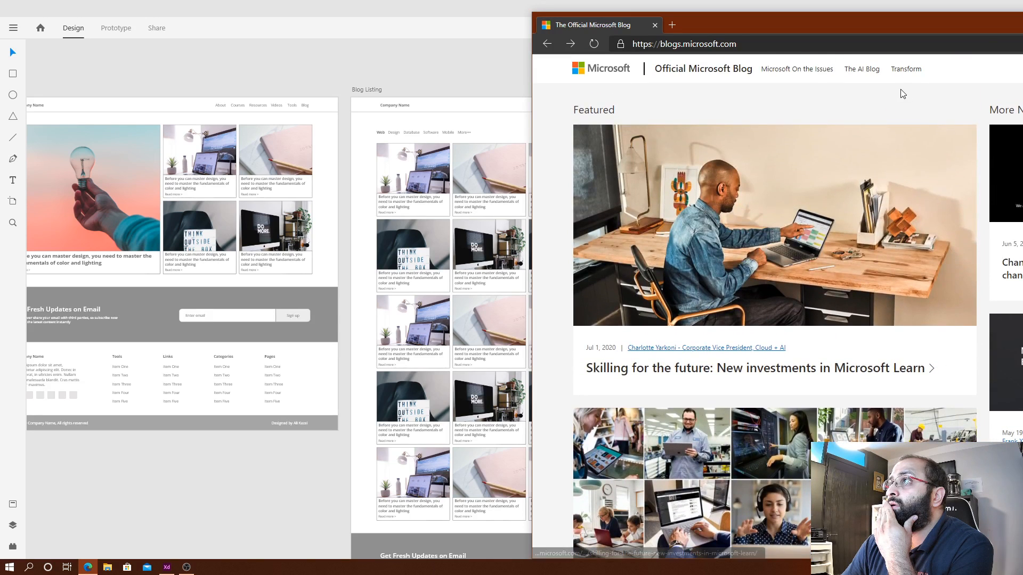
Open The AI Blog, view the layout of its "Reprogramming the American Dream" article, and return to the listing.
{"action": "left_click", "coordinate": [873, 71]}
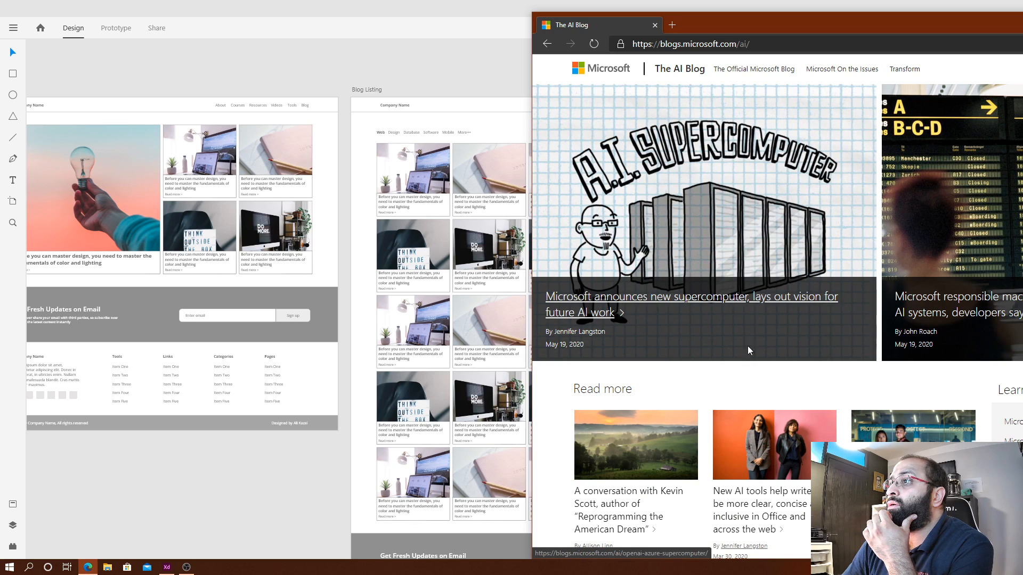
{"action": "left_click", "coordinate": [583, 510]}
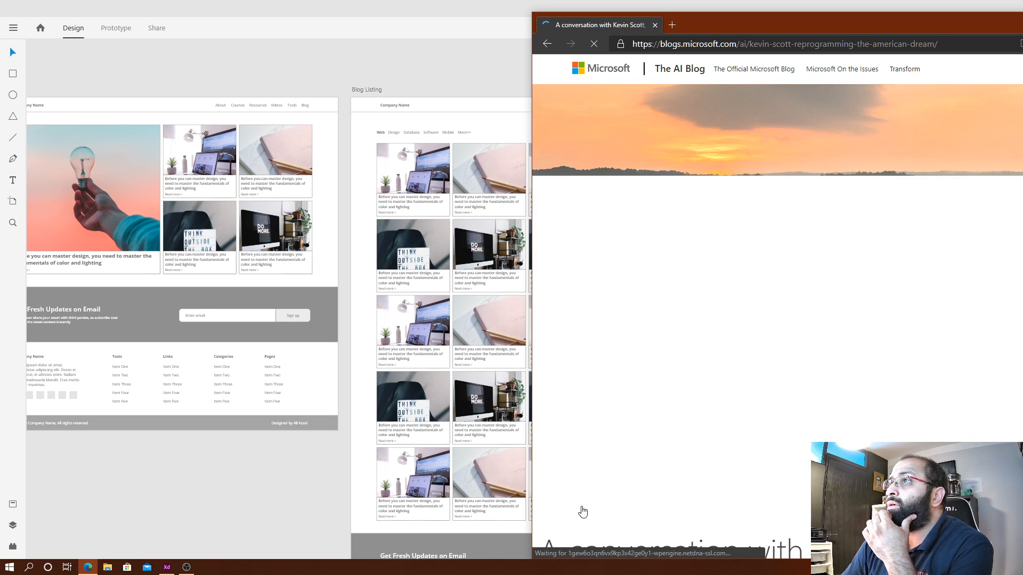
{"action": "scroll", "coordinate": [941, 308], "scroll_direction": "down", "scroll_amount": 6}
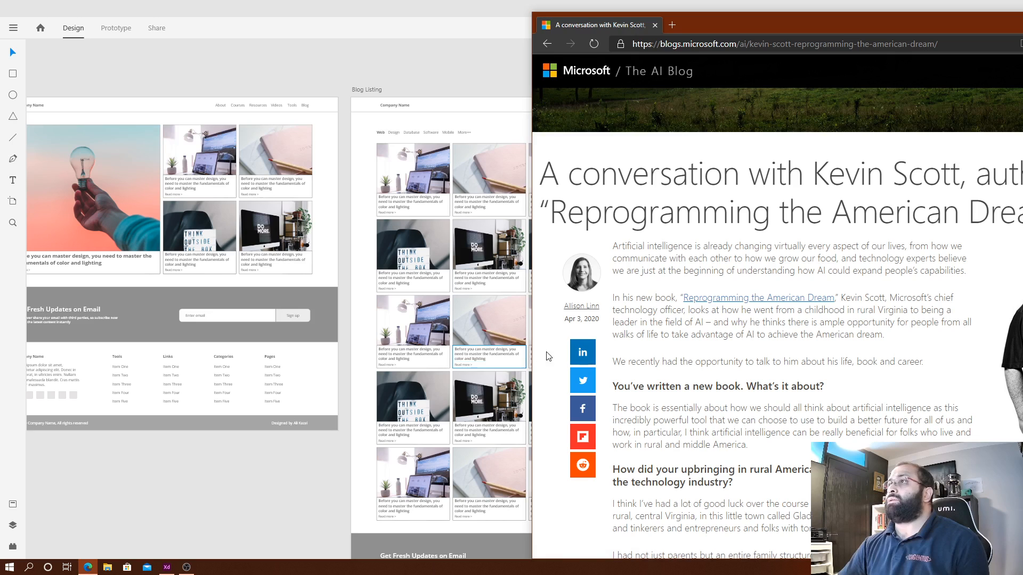
{"action": "key", "text": "alt+Left"}
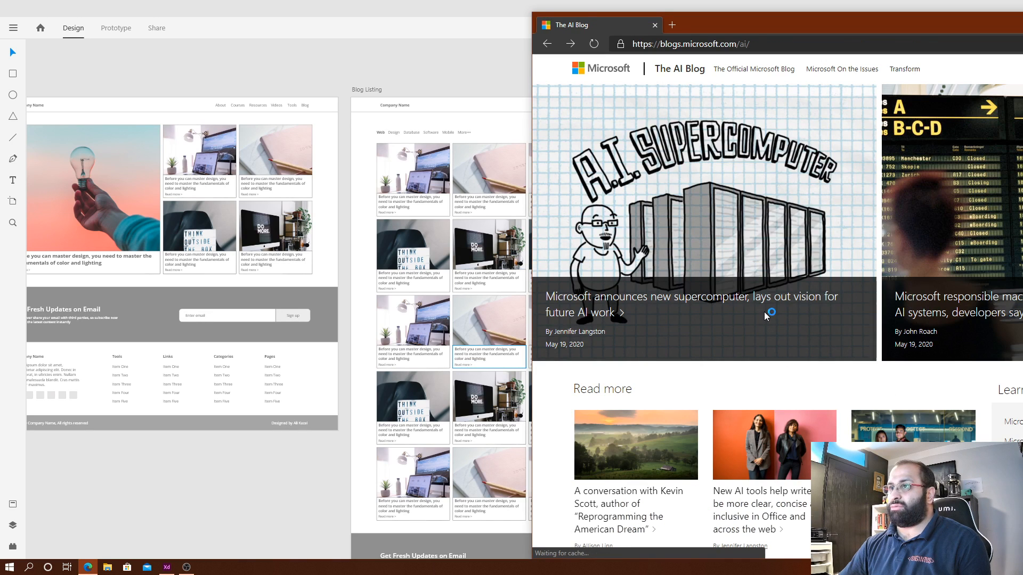
Open the AI Blog's responsible machine learning article and examine its hero image, title, author column and body layout.
{"action": "left_click", "coordinate": [963, 323]}
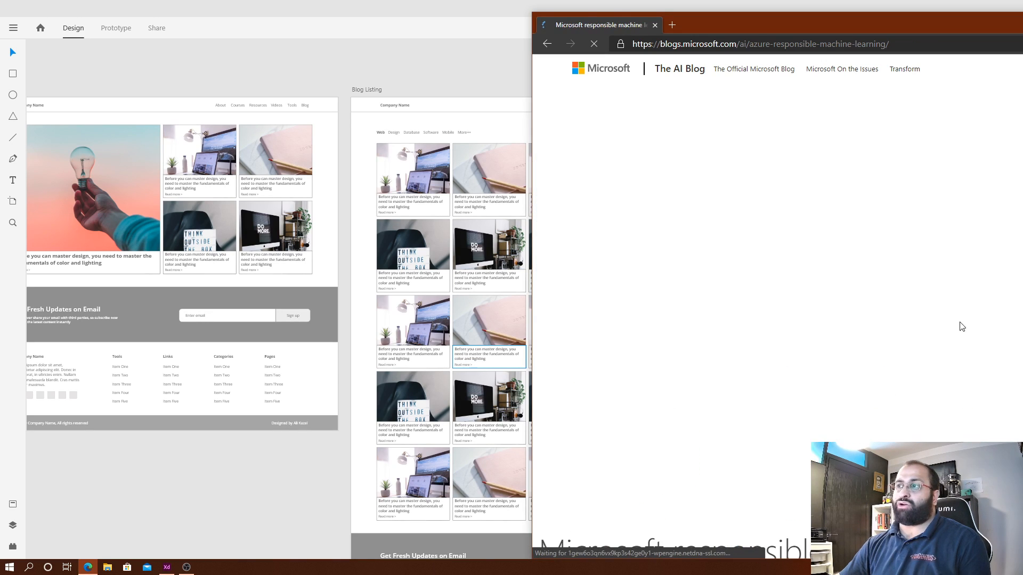
{"action": "scroll", "coordinate": [956, 281], "scroll_direction": "down", "scroll_amount": 2}
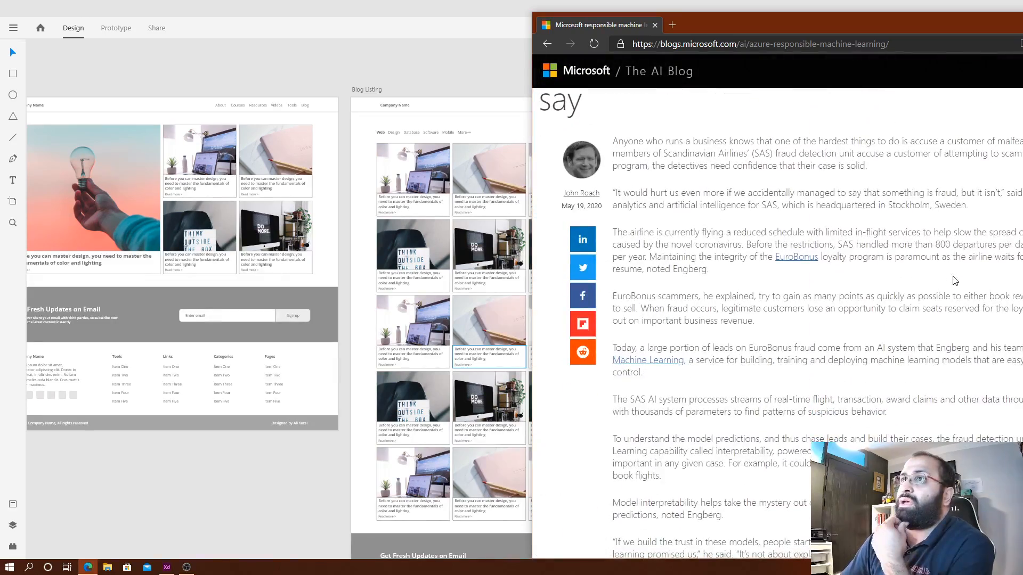
{"action": "scroll", "coordinate": [872, 350], "scroll_direction": "down", "scroll_amount": 15}
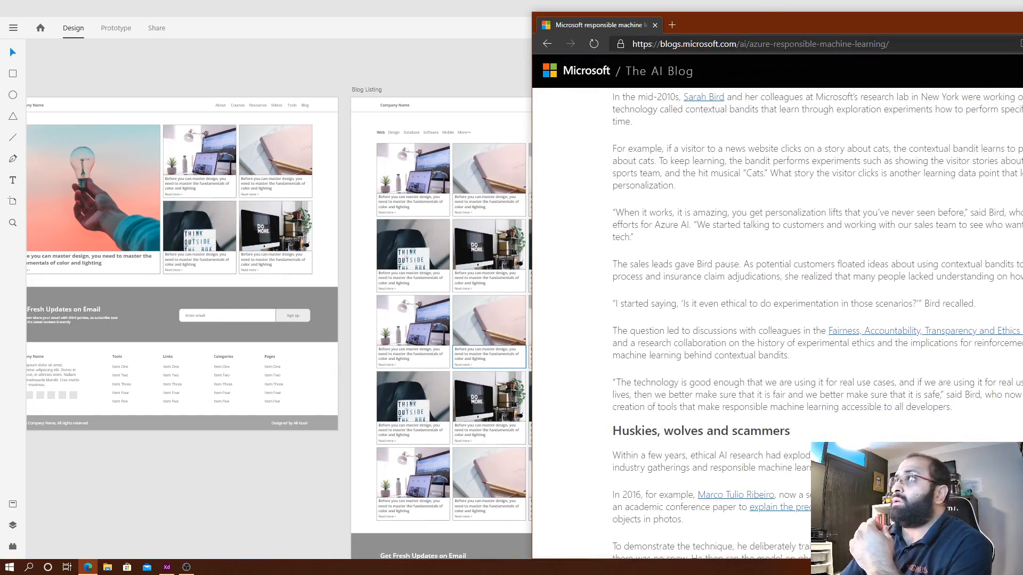
{"action": "scroll", "coordinate": [979, 256], "scroll_direction": "up", "scroll_amount": 10}
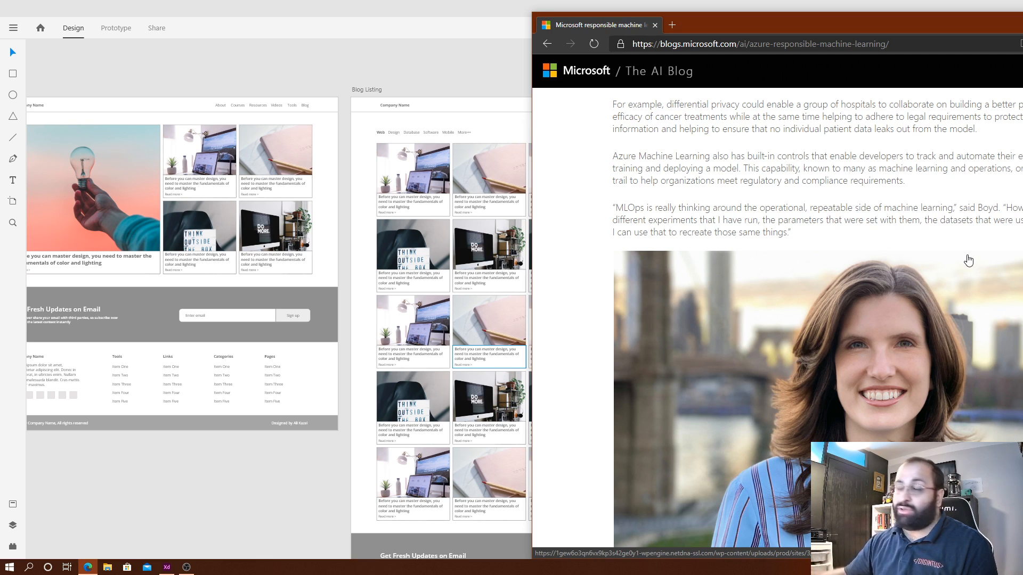
{"action": "scroll", "coordinate": [975, 262], "scroll_direction": "down", "scroll_amount": 15}
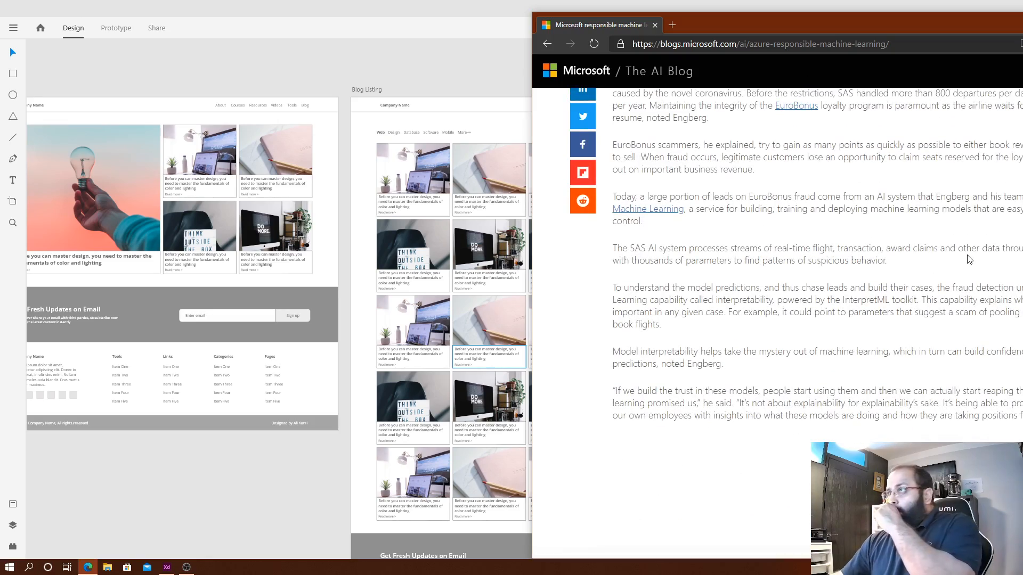
{"action": "scroll", "coordinate": [886, 251], "scroll_direction": "up", "scroll_amount": 15}
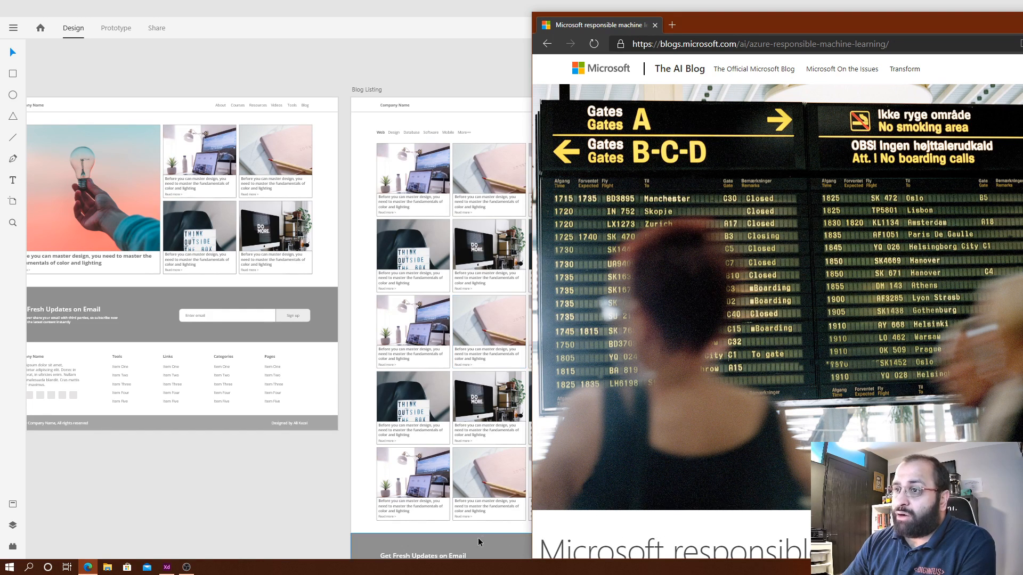
{"action": "scroll", "coordinate": [538, 550], "scroll_direction": "down", "scroll_amount": 1}
{"action": "left_click_drag", "start_coordinate": [539, 549], "coordinate": [999, 431]}
{"action": "scroll", "coordinate": [986, 431], "scroll_direction": "up", "scroll_amount": 5}
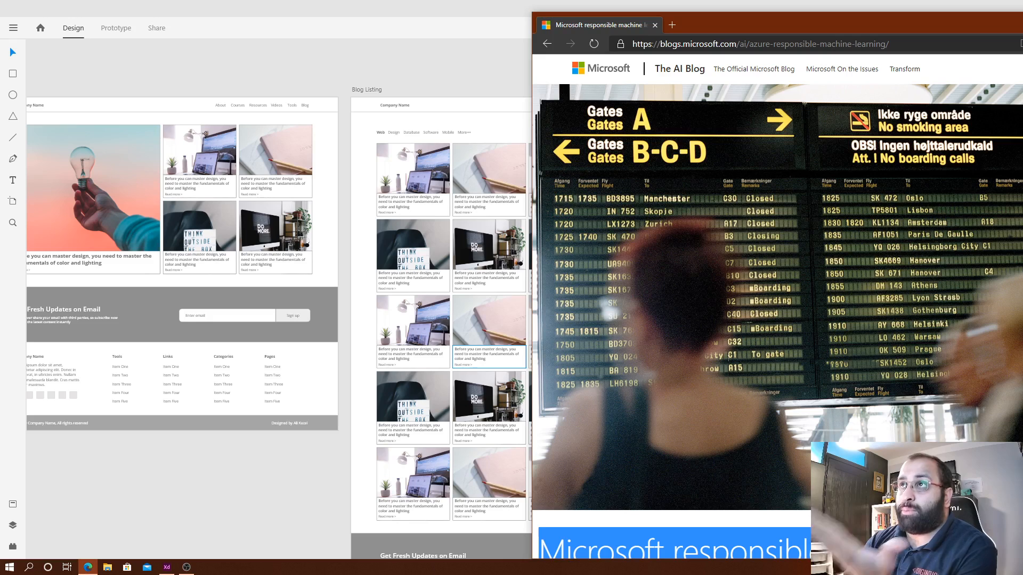
Inspect the article's hero image in DevTools and undock the DevTools into a separate window over the wireframes.
{"action": "right_click", "coordinate": [903, 312]}
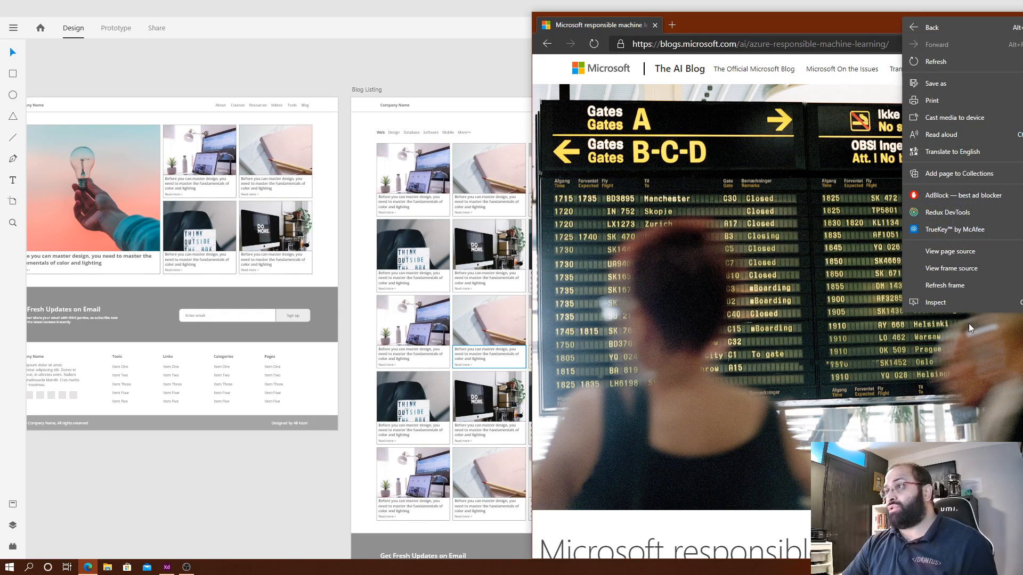
{"action": "left_click", "coordinate": [954, 302]}
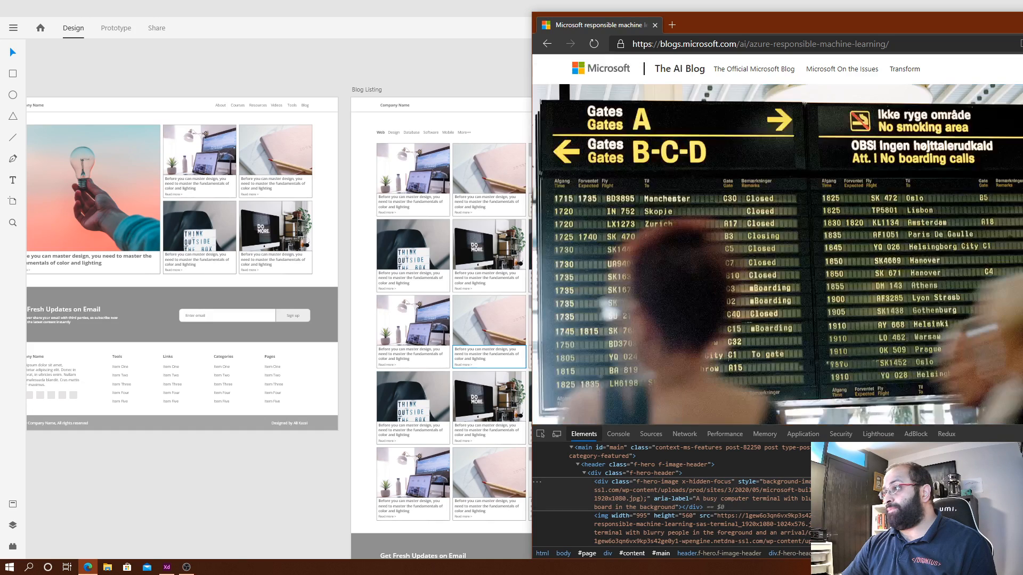
{"action": "key", "text": "ctrl+shift+d"}
{"action": "left_click_drag", "start_coordinate": [401, 118], "coordinate": [322, 87]}
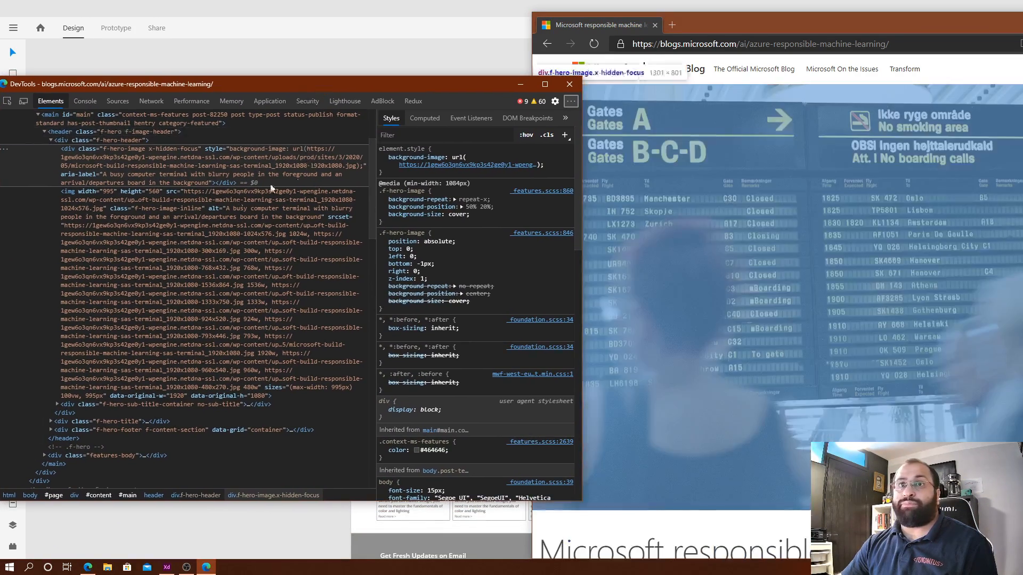
Set the height attribute of the hero header's inline img element to 460.
{"action": "left_click", "coordinate": [127, 209]}
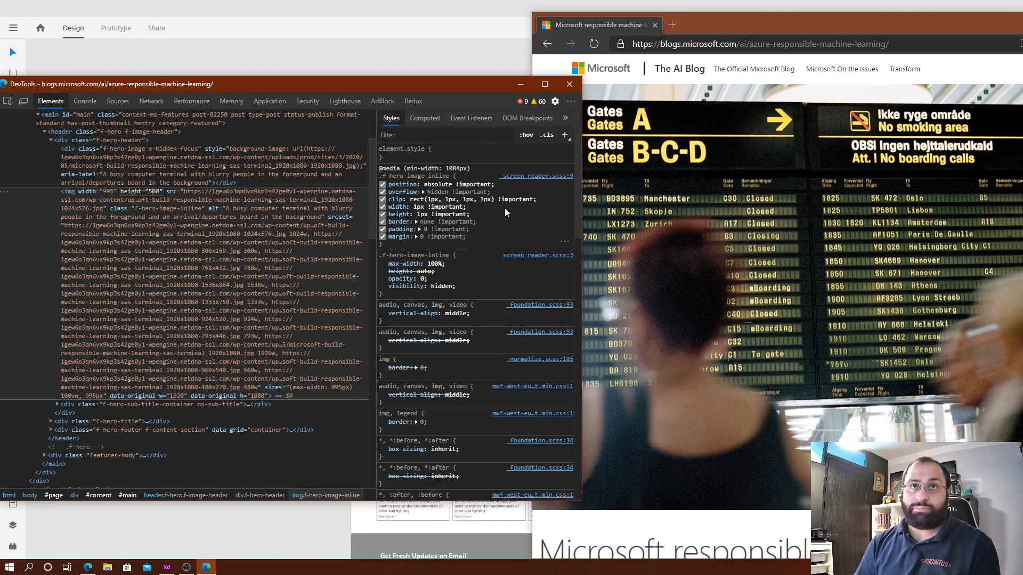
{"action": "key", "text": "BackSpace"}
{"action": "type", "text": "4"}
{"action": "key", "text": "Return"}
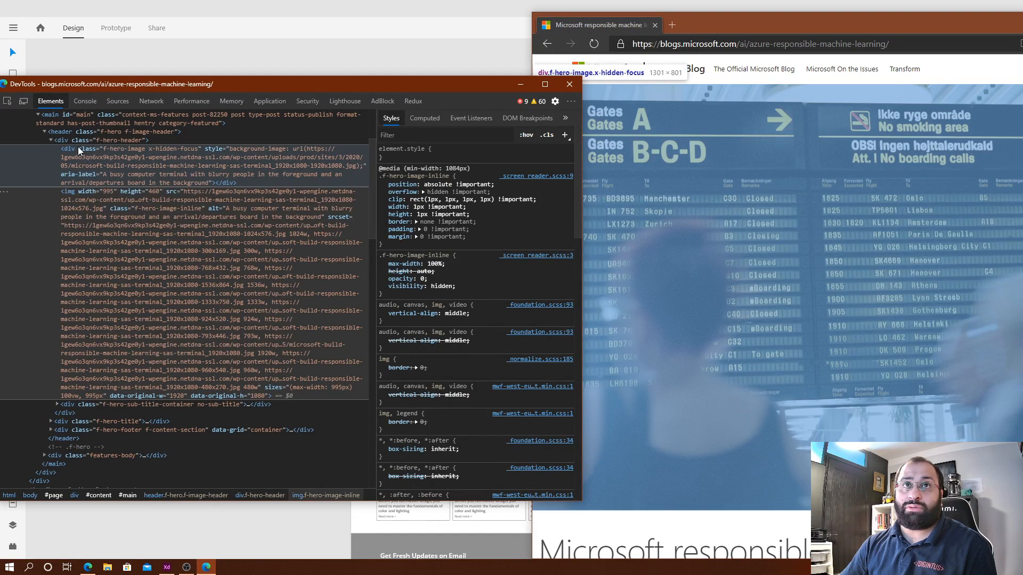
Select the f-hero-header div and reduce its height to 600px and further to 500px to compare the hero size.
{"action": "left_click", "coordinate": [78, 149]}
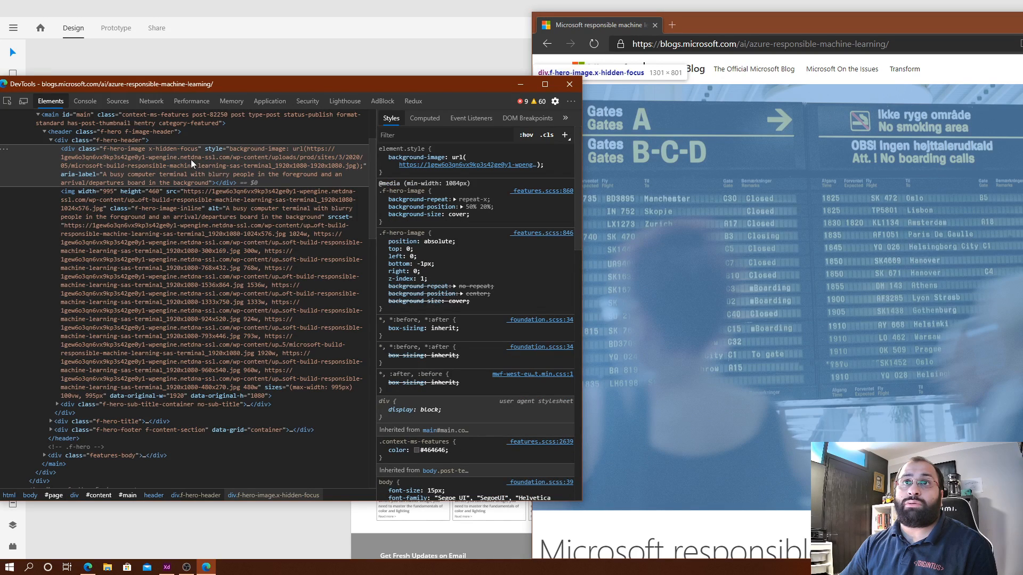
{"action": "left_click", "coordinate": [130, 142]}
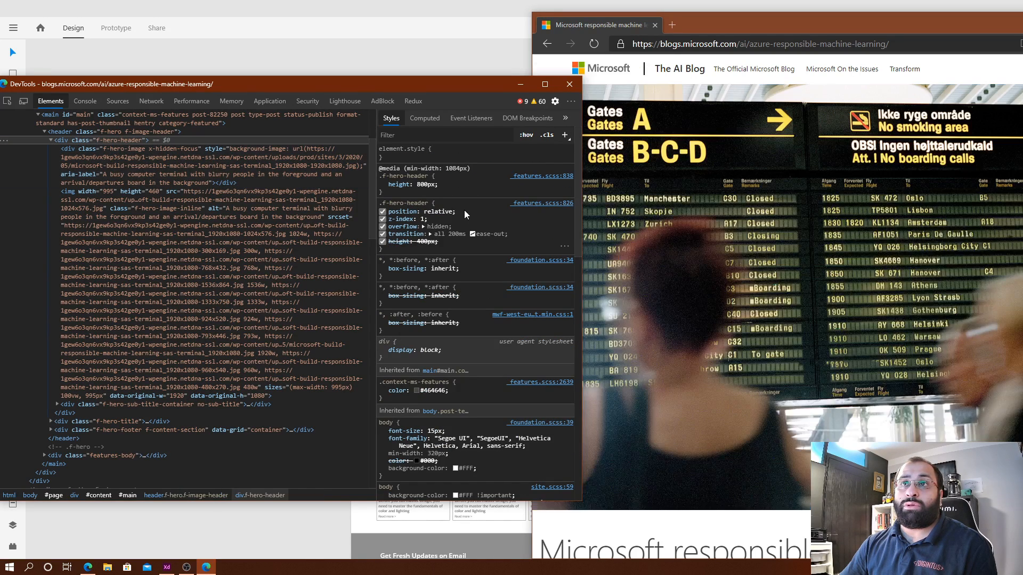
{"action": "left_click", "coordinate": [424, 184]}
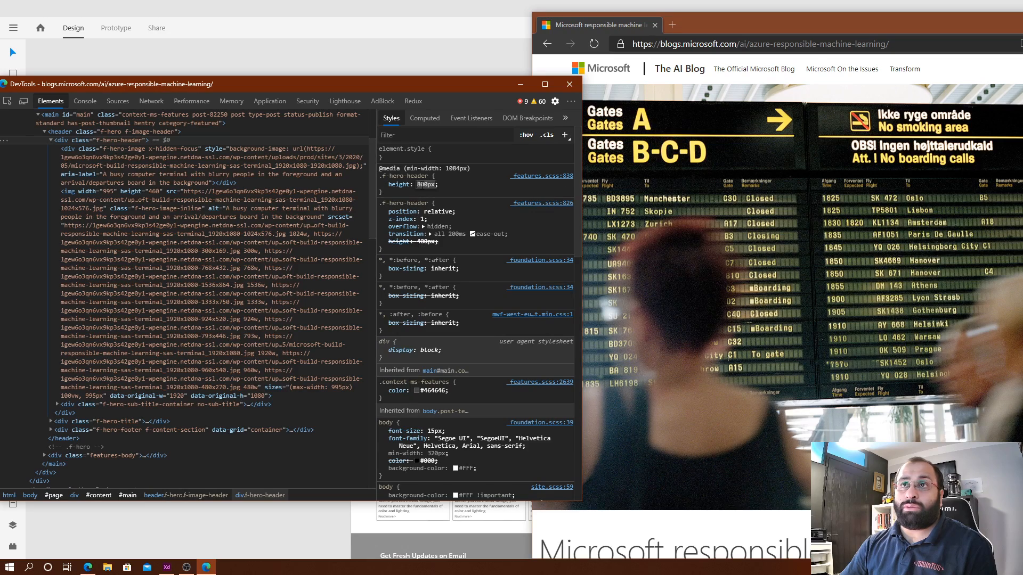
{"action": "key", "text": "BackSpace"}
{"action": "type", "text": "6"}
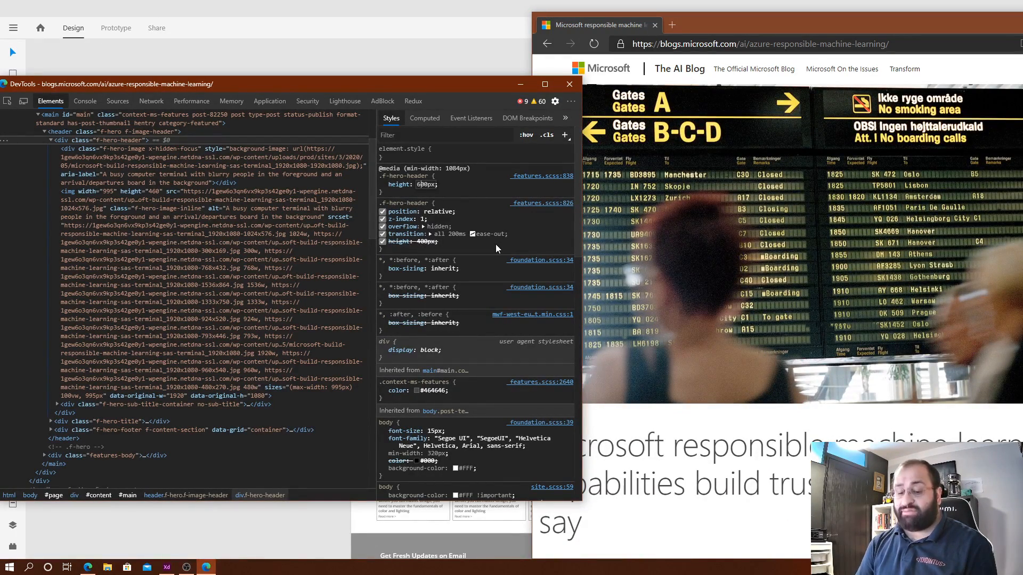
{"action": "key", "text": "BackSpace"}
{"action": "type", "text": "5"}
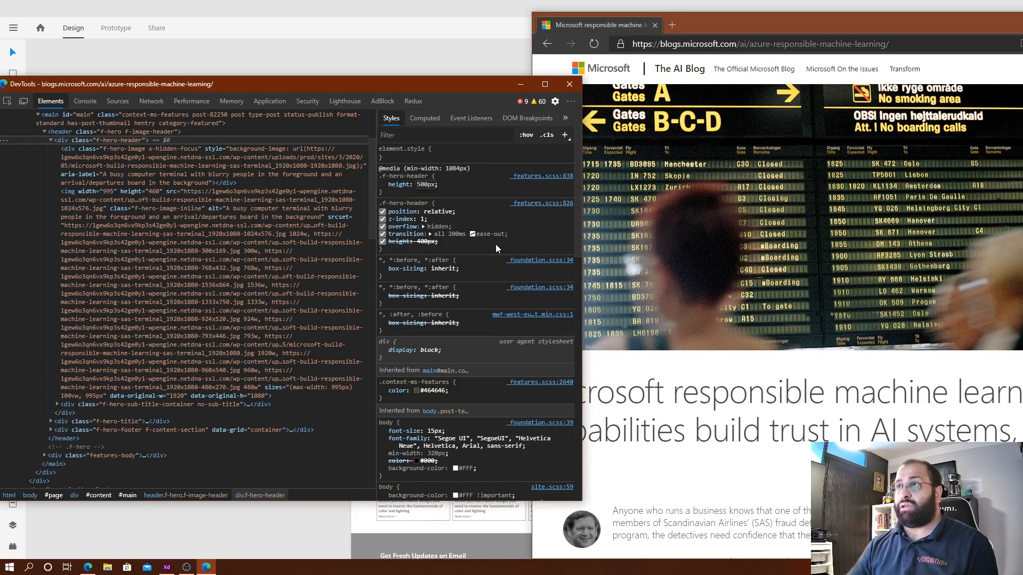
{"action": "left_click", "coordinate": [1002, 428]}
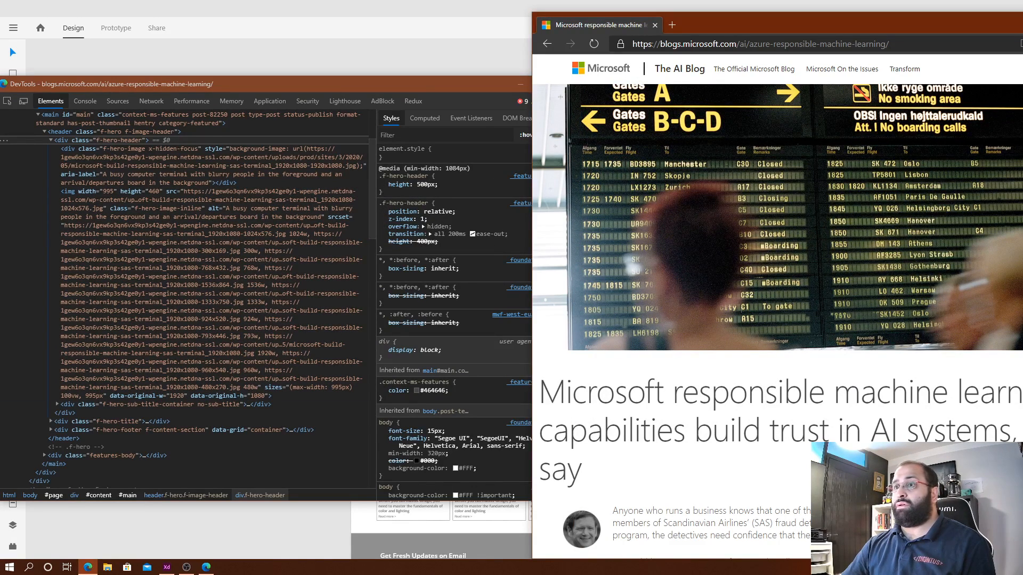
Raise the f-hero-header height in 10px increments to 600px and close DevTools.
{"action": "left_click", "coordinate": [445, 185]}
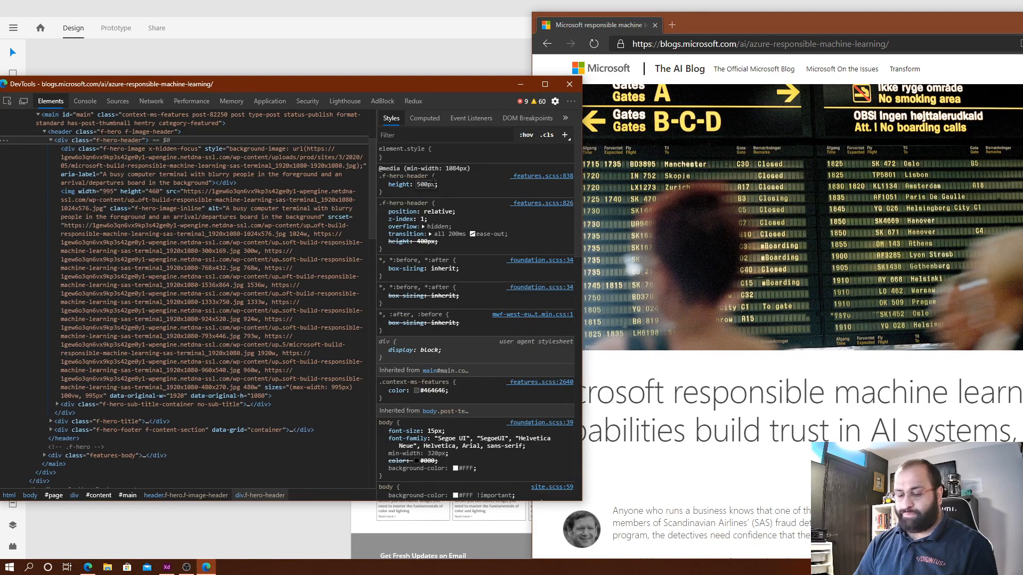
{"action": "key", "text": "shift+Up"}
{"action": "key", "text": "shift+Up"}
{"action": "key", "text": "shift+Up"}
{"action": "key", "text": "shift+Up"}
{"action": "key", "text": "shift+Up"}
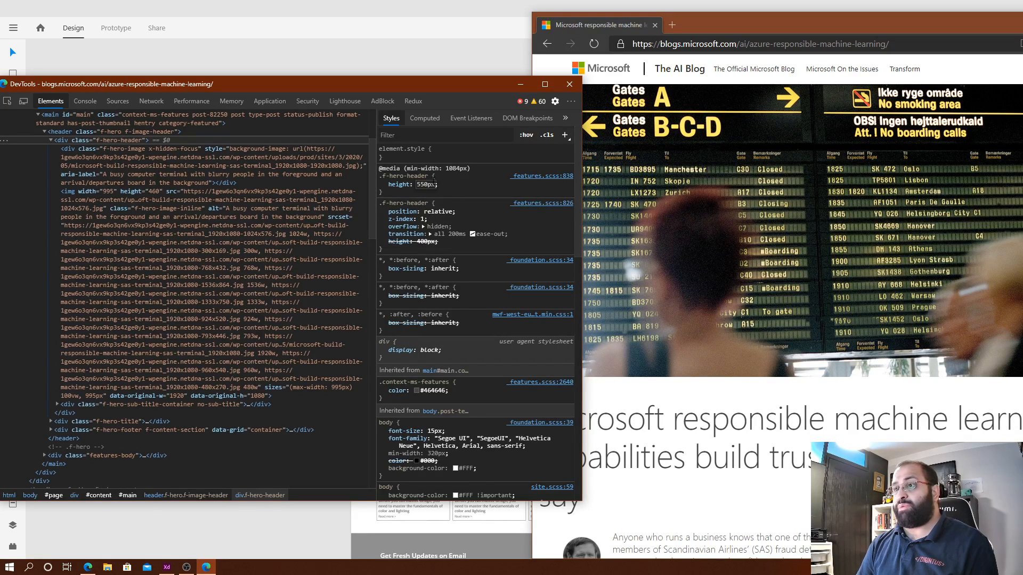
{"action": "key", "text": "shift+Up"}
{"action": "key", "text": "shift+Up"}
{"action": "key", "text": "shift+Up"}
{"action": "key", "text": "shift+Up"}
{"action": "key", "text": "shift+Up"}
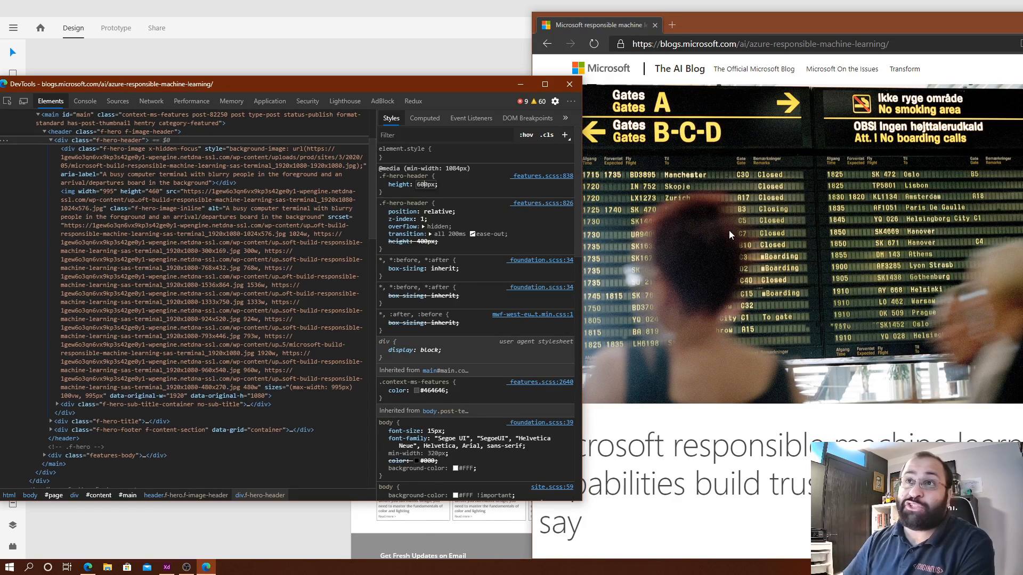
{"action": "left_click", "coordinate": [569, 83]}
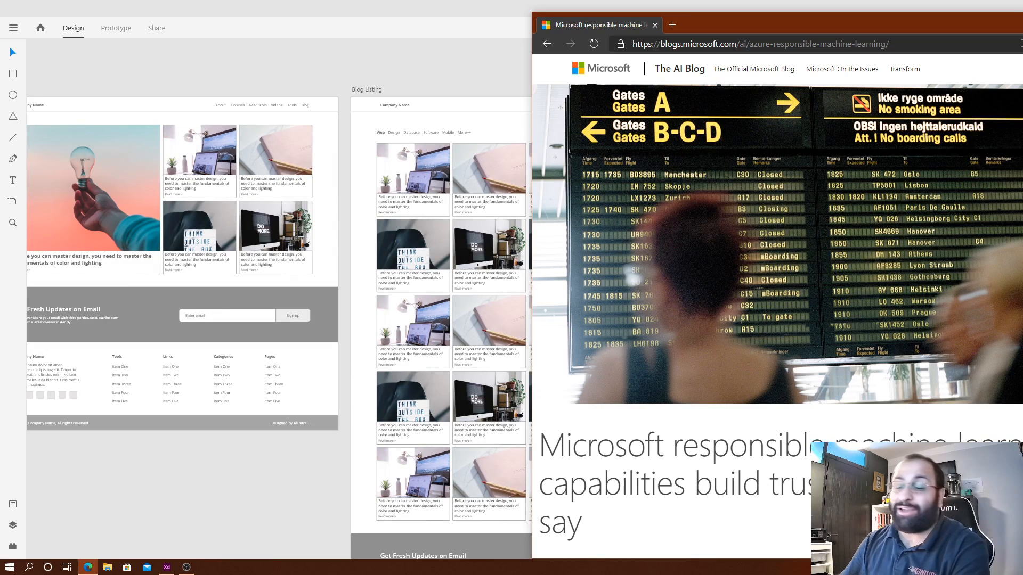
Examine the article's title, author column and body text below the resized hero image.
{"action": "left_click_drag", "start_coordinate": [973, 429], "coordinate": [965, 418]}
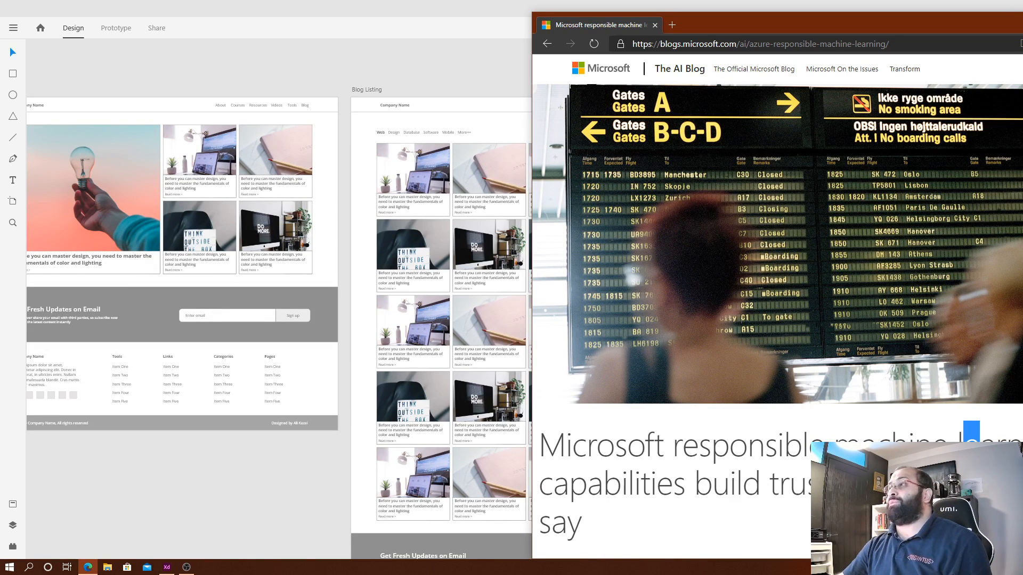
{"action": "scroll", "coordinate": [953, 400], "scroll_direction": "down", "scroll_amount": 7}
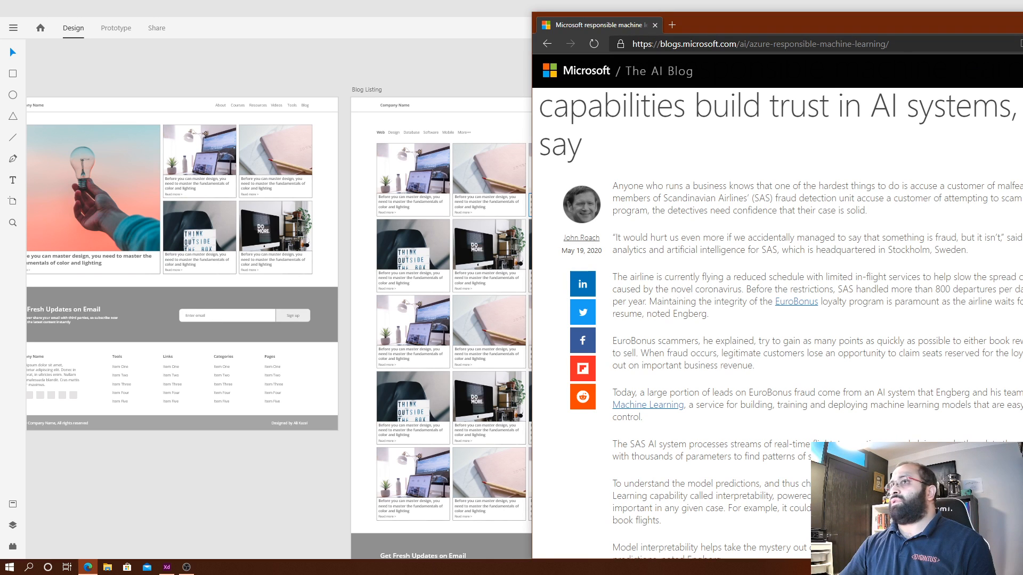
Switch to Adobe XD, select the Blog Post artboard and extend its height well below the viewport line.
{"action": "key", "text": "alt+Tab"}
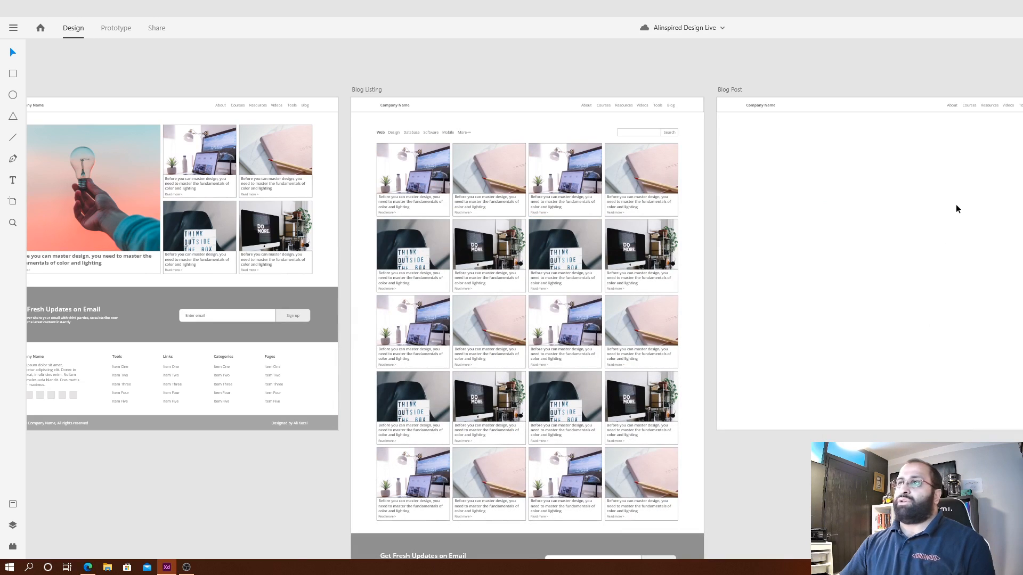
{"action": "left_click_drag", "start_coordinate": [830, 258], "coordinate": [520, 254]}
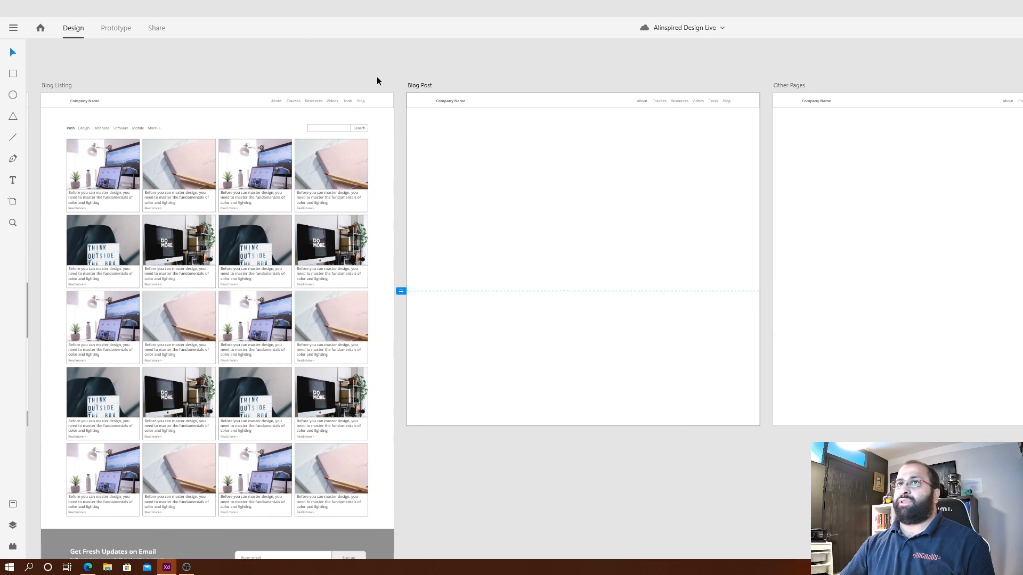
{"action": "left_click", "coordinate": [433, 86]}
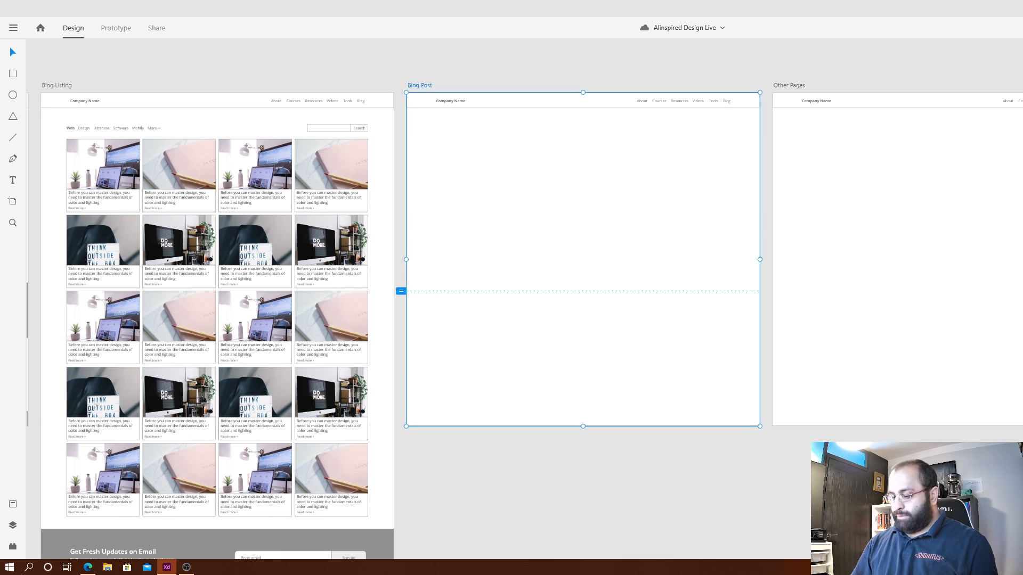
{"action": "key", "text": "ctrl+z"}
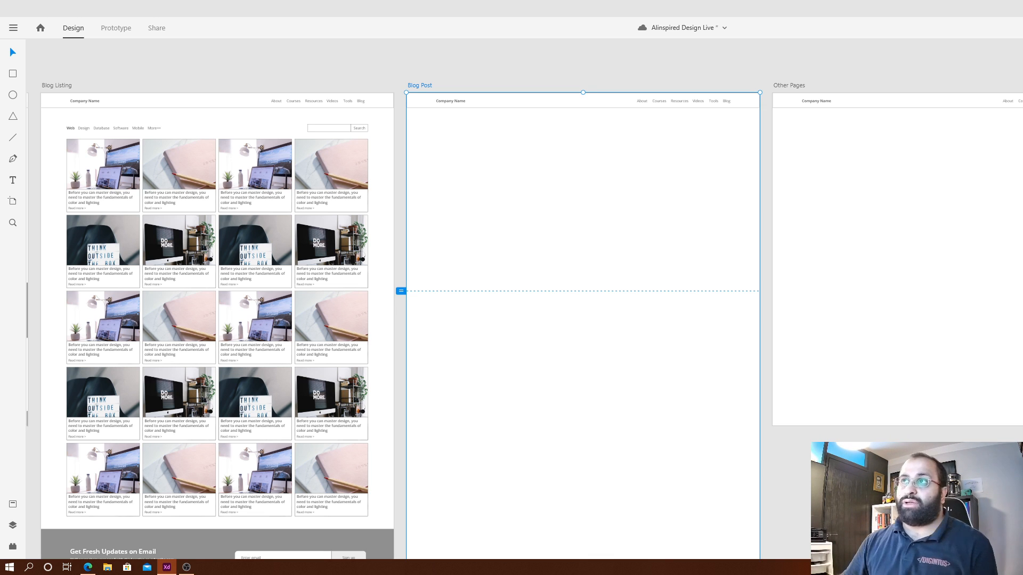
Draw a hero rectangle on the Blog Post artboard, stretch it to the full artboard width and place it directly beneath the navigation header.
{"action": "scroll", "coordinate": [520, 203], "scroll_direction": "up", "scroll_amount": 5}
{"action": "left_click_drag", "start_coordinate": [658, 219], "coordinate": [553, 299]}
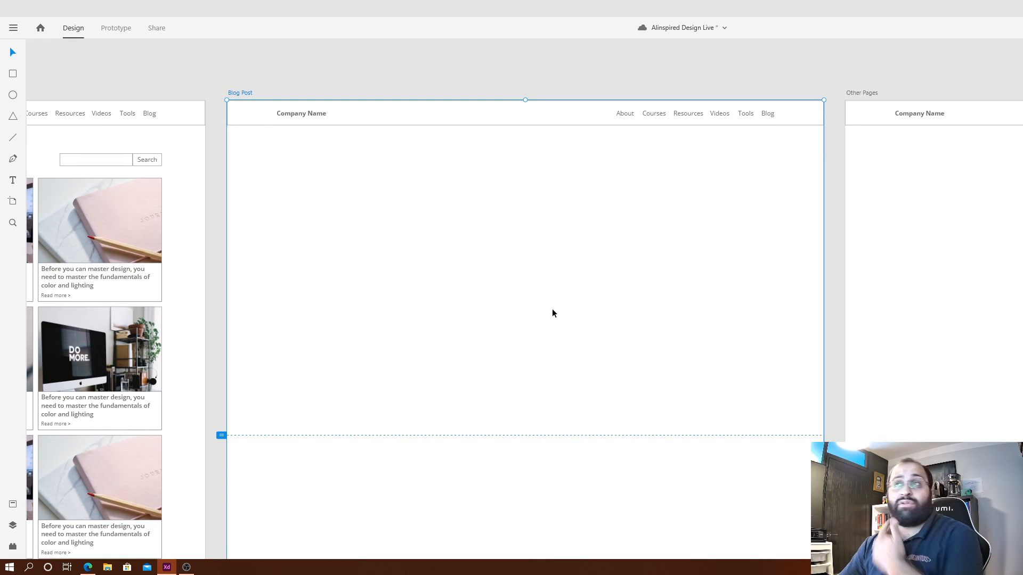
{"action": "left_click", "coordinate": [15, 74]}
{"action": "left_click_drag", "start_coordinate": [415, 201], "coordinate": [590, 314]}
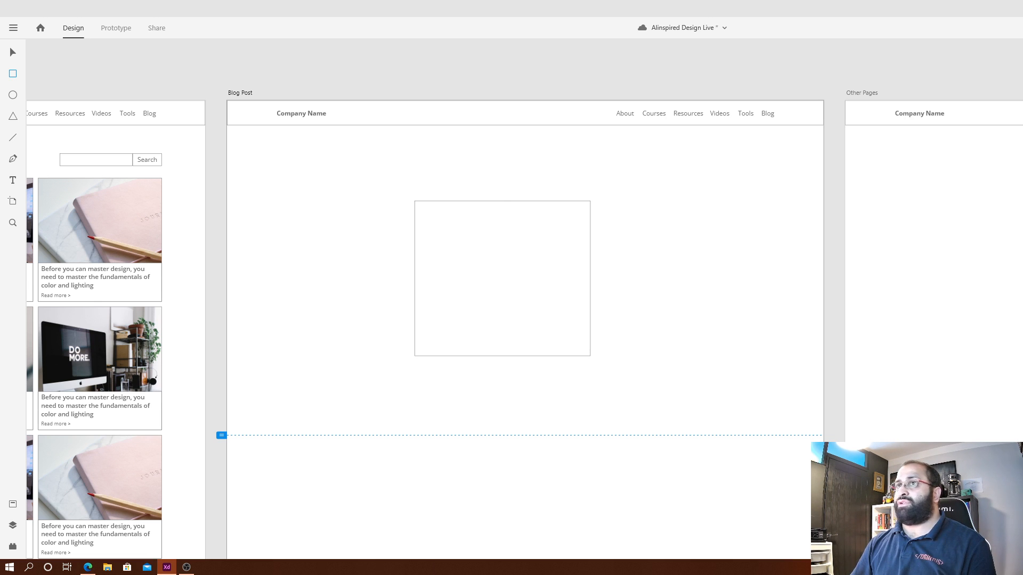
{"action": "left_click_drag", "start_coordinate": [590, 278], "coordinate": [1011, 278]}
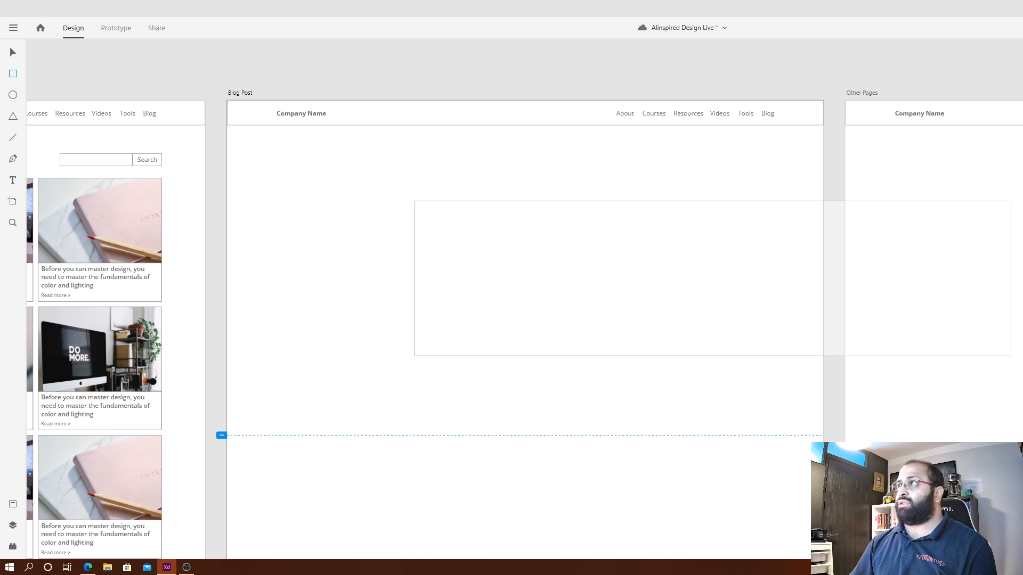
{"action": "left_click", "coordinate": [12, 52]}
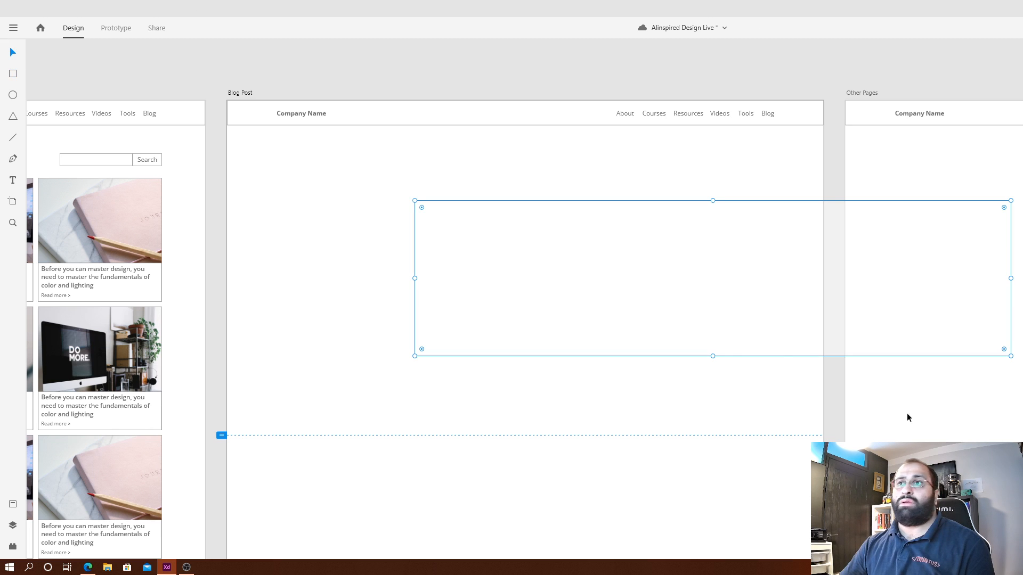
{"action": "left_click_drag", "start_coordinate": [798, 358], "coordinate": [603, 275]}
{"action": "left_click", "coordinate": [613, 380]}
Switch to the Edge browser and open unsplash.com in a new tab.
{"action": "key", "text": "alt+Tab"}
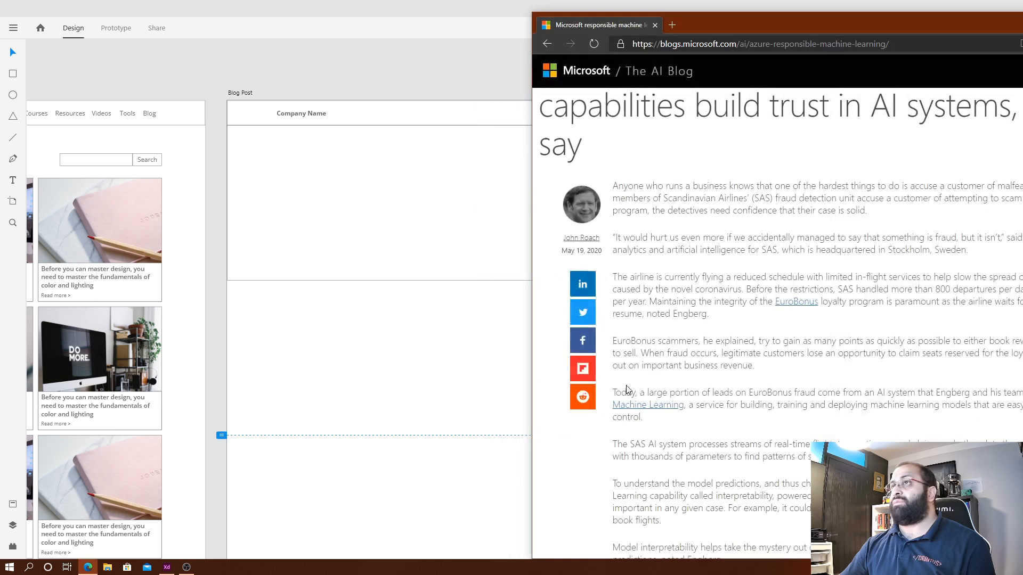
{"action": "key", "text": "ctrl+t"}
{"action": "type", "text": "unsplash"}
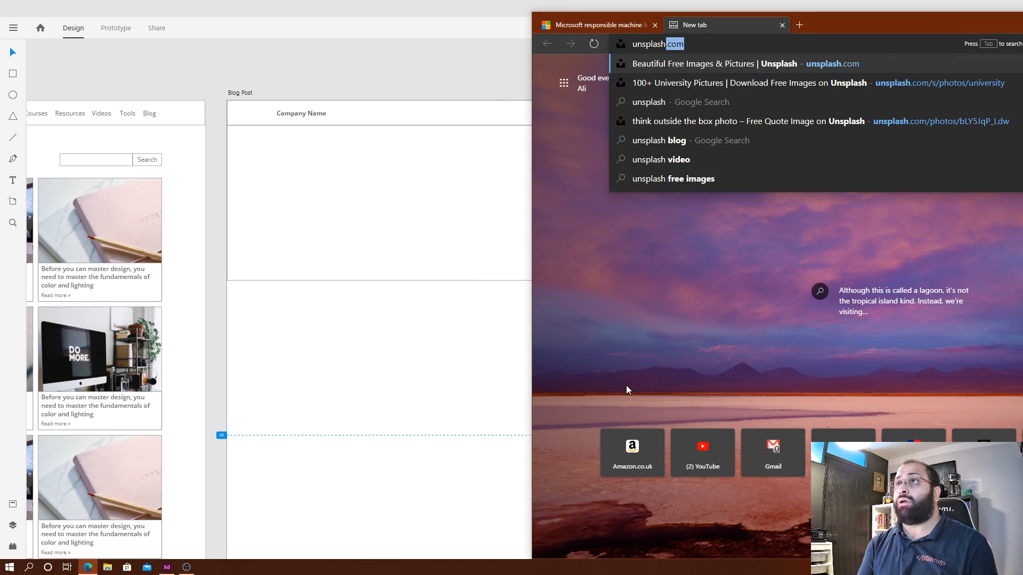
{"action": "key", "text": "Return"}
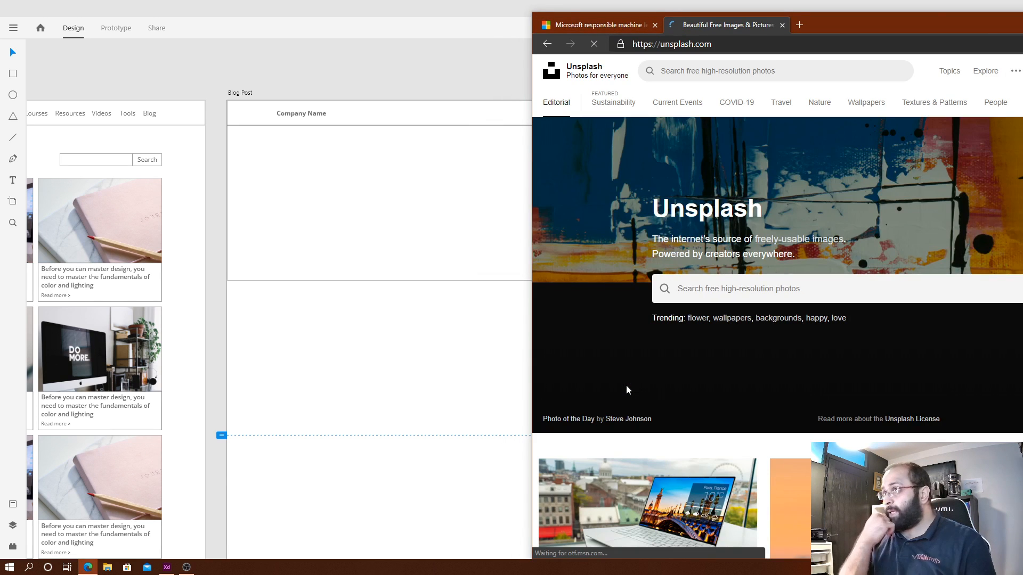
Return to Adobe XD and fill the hero rectangle with solid orange.
{"action": "key", "text": "alt+Tab"}
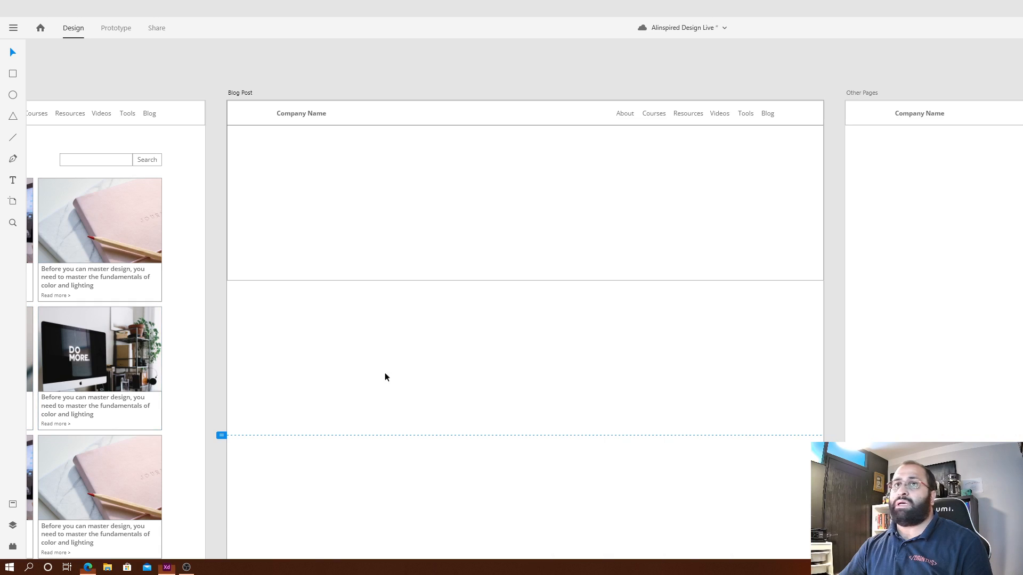
{"action": "left_click", "coordinate": [734, 246]}
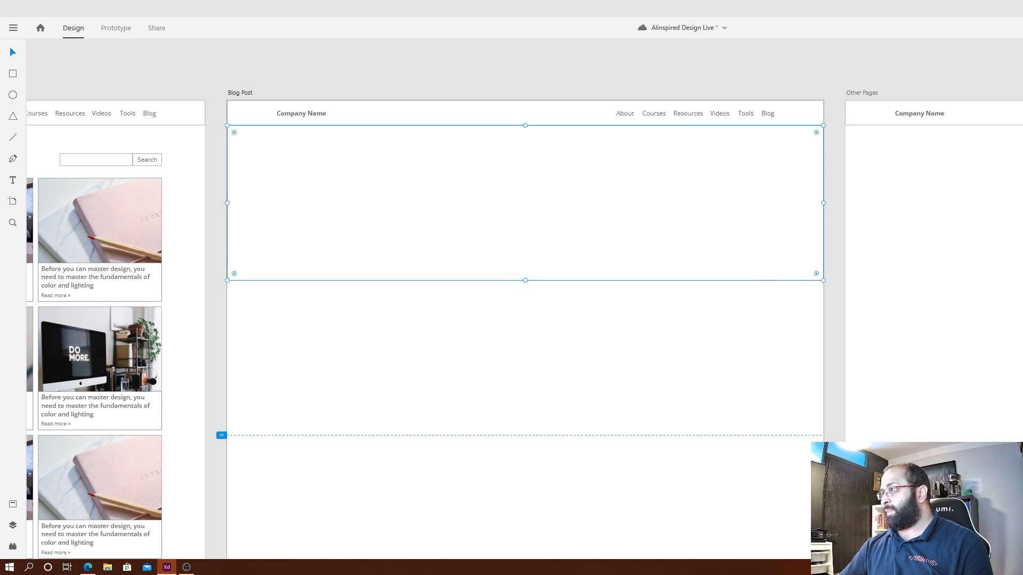
{"action": "key", "text": "ctrl+v"}
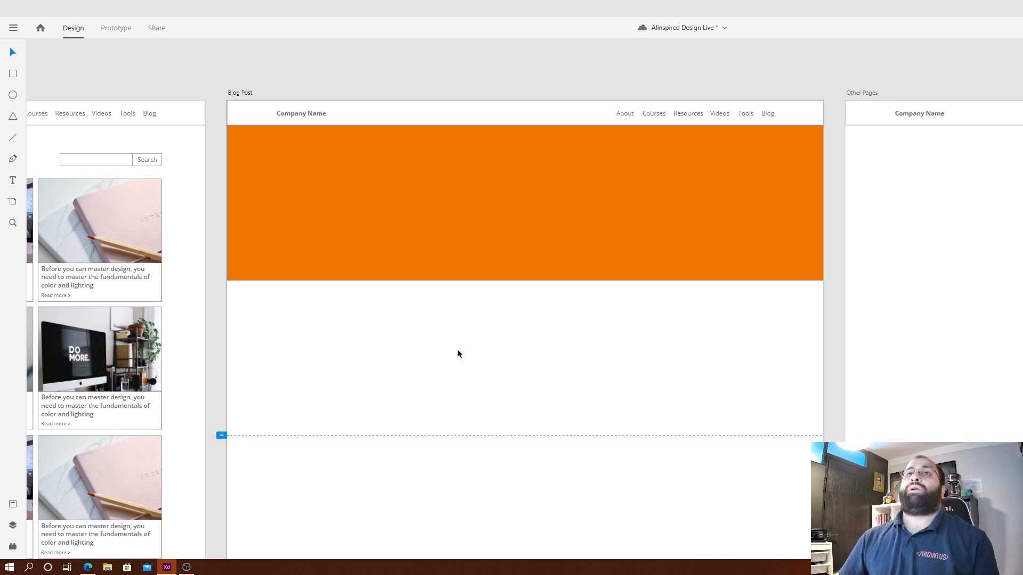
{"action": "scroll", "coordinate": [575, 376], "scroll_direction": "down", "scroll_amount": 1}
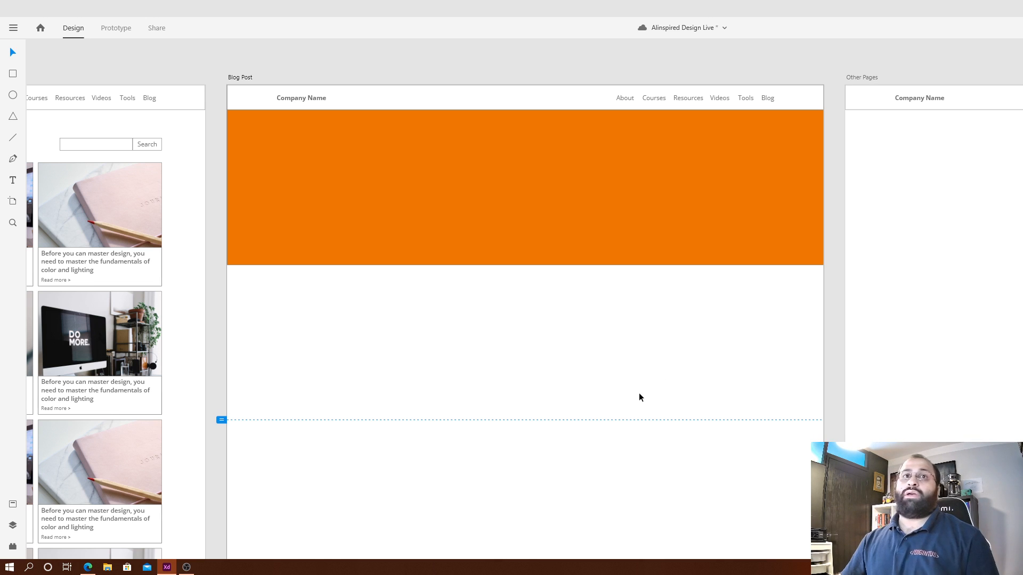
Select the orange hero rectangle and open a File Explorer window for locating a hero image.
{"action": "left_click", "coordinate": [596, 219]}
{"action": "key", "text": "alt+Tab"}
{"action": "key", "text": "alt+Tab"}
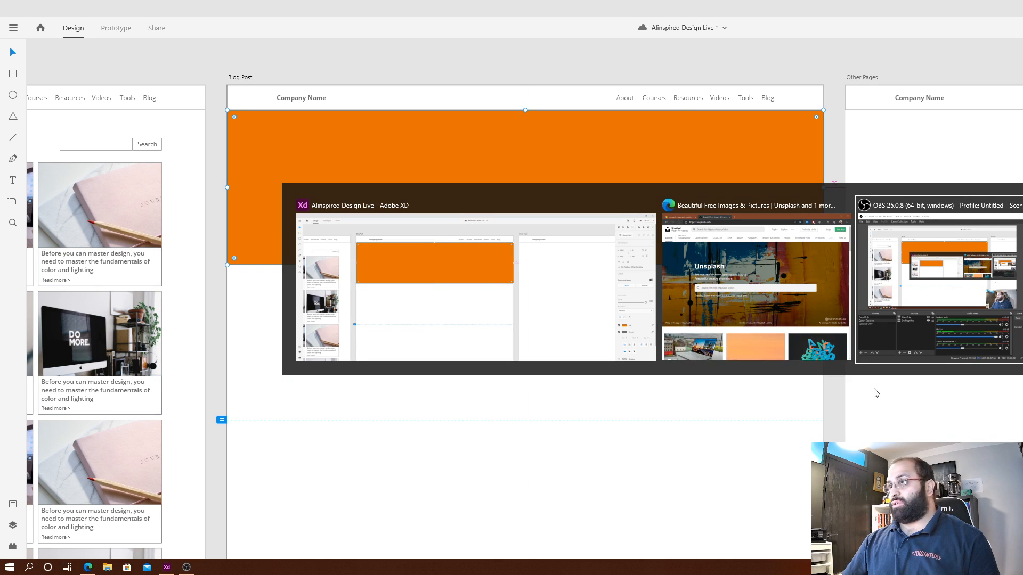
{"action": "key", "text": "alt+Tab"}
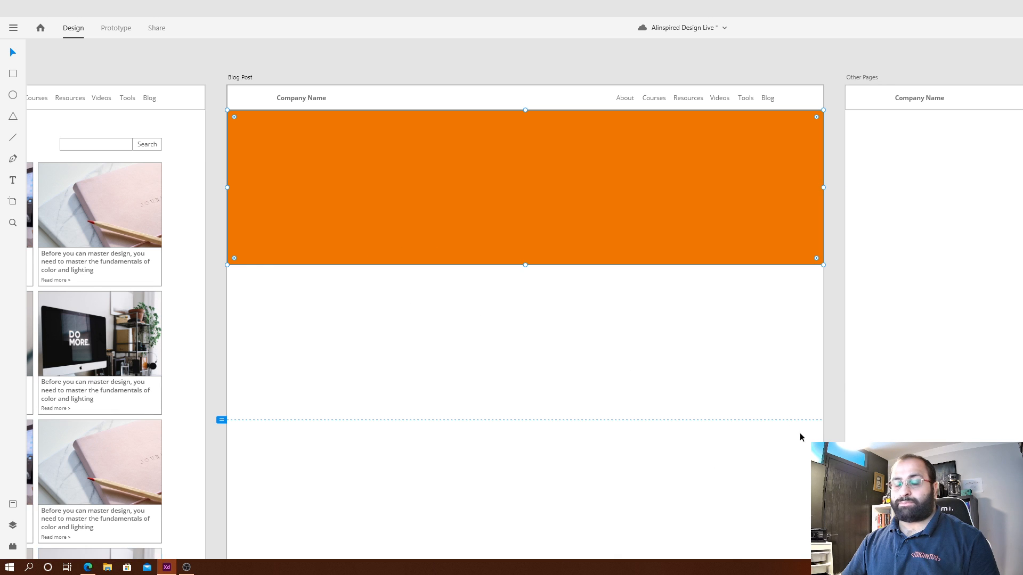
{"action": "key", "text": "super+e"}
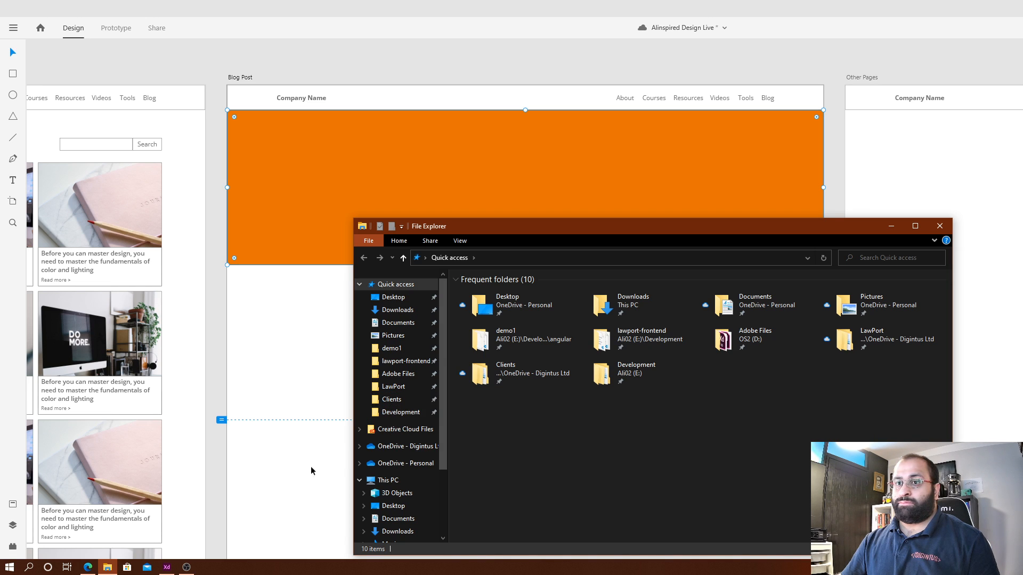
Switch to OBS to check the viewer messages in the stream chat, and bring the Downloads folder back to the front.
{"action": "left_click", "coordinate": [183, 568]}
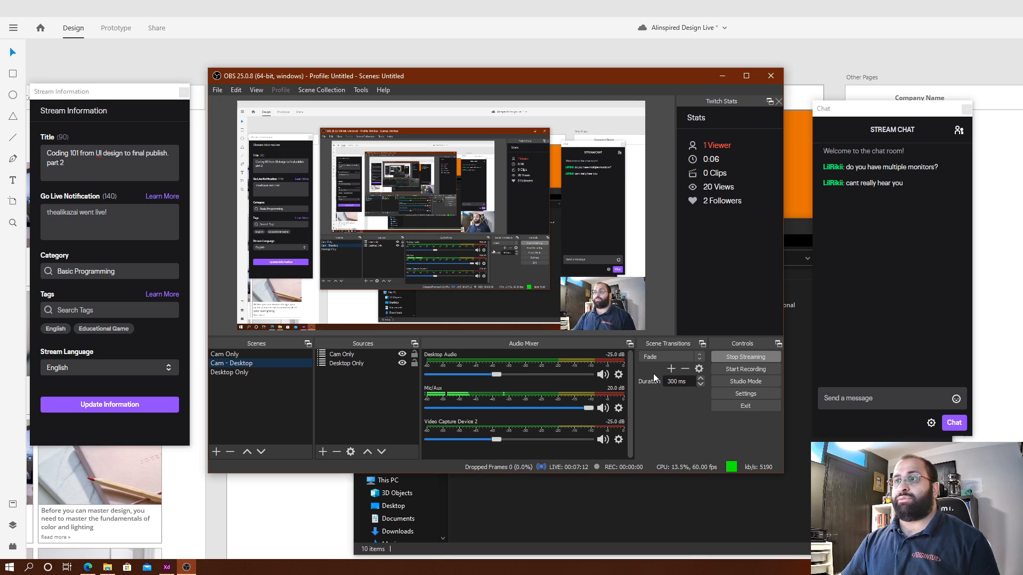
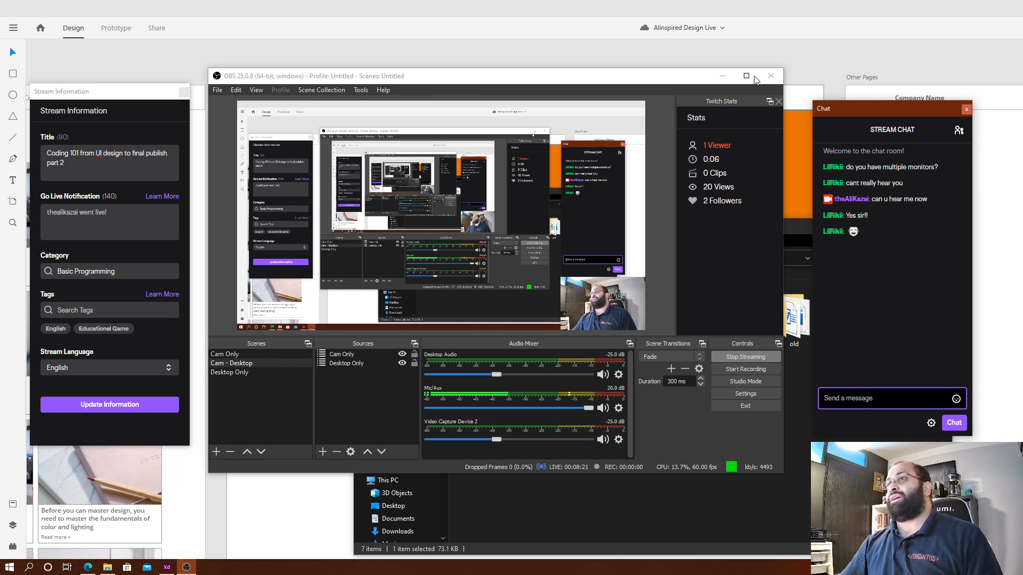
{"action": "left_click", "coordinate": [799, 228]}
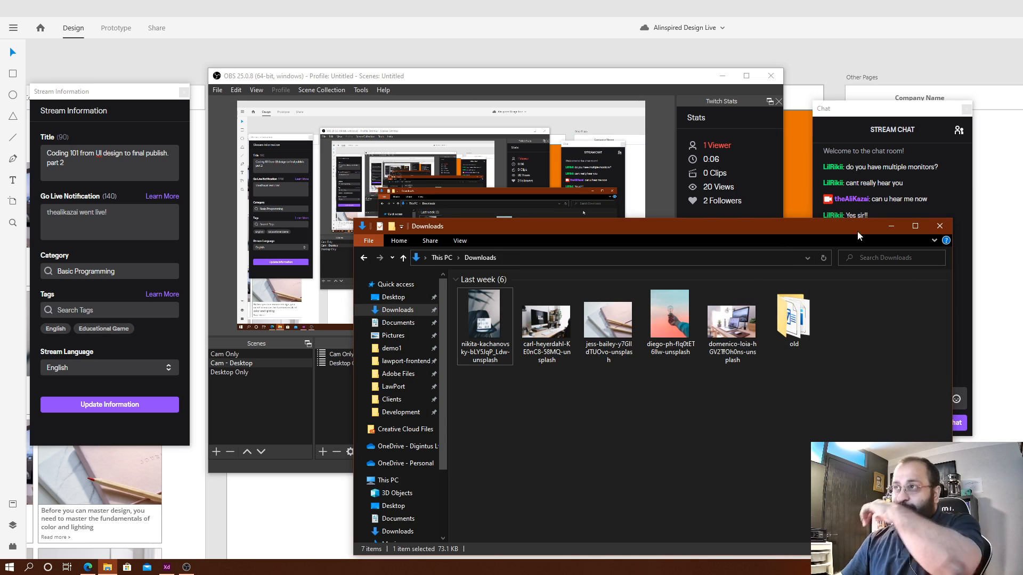
{"action": "left_click", "coordinate": [931, 18]}
Move the Downloads window clear of the Blog Post artboard and fill the hero rectangle with the notebook-and-pencils photo.
{"action": "key", "text": "alt+Tab"}
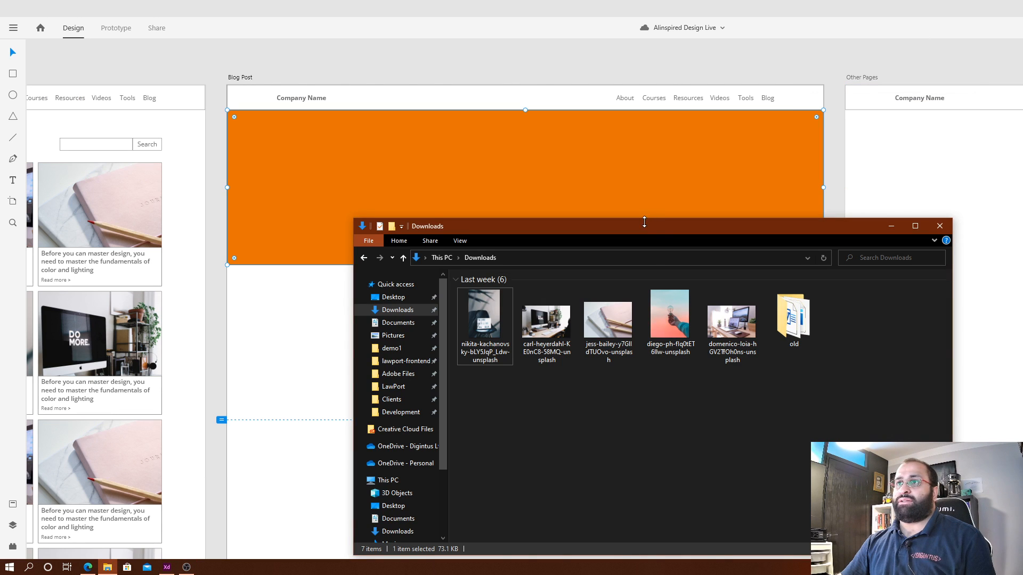
{"action": "left_click_drag", "start_coordinate": [644, 232], "coordinate": [1022, 219]}
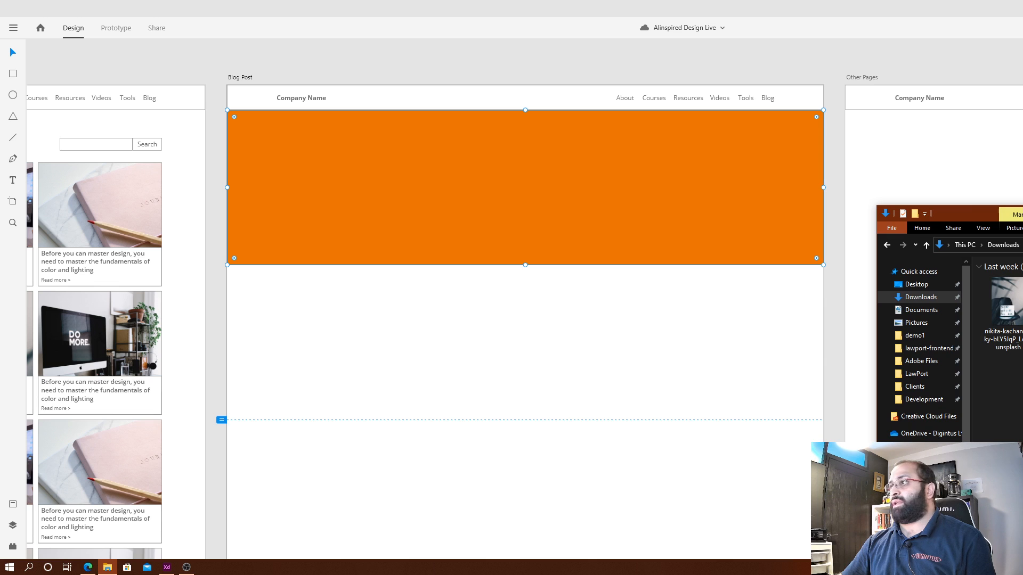
{"action": "left_click_drag", "start_coordinate": [458, 206], "coordinate": [467, 211]}
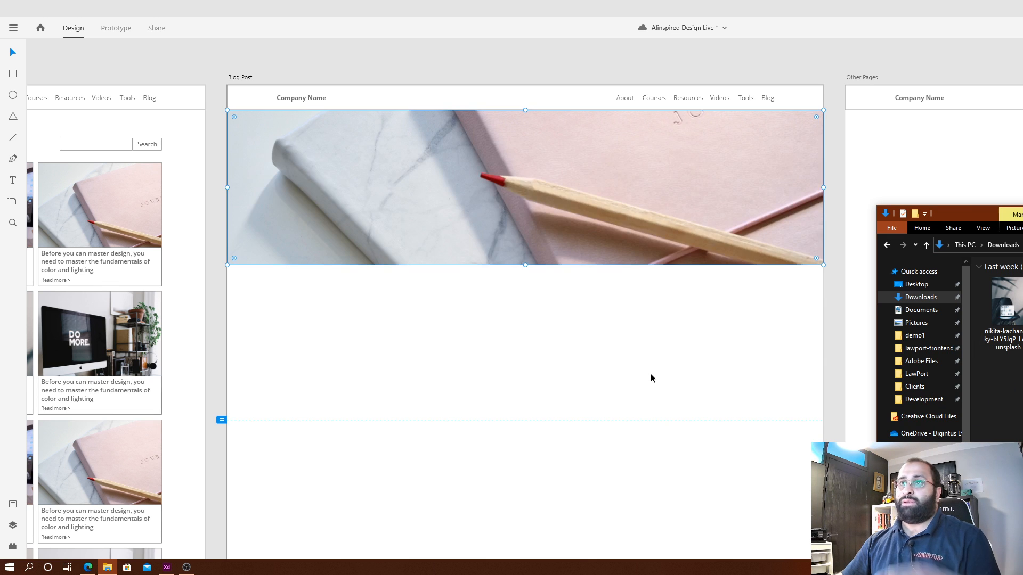
Shift the photo upward inside the hero rectangle so both pencils fall within the frame, and move the Downloads window out of the way.
{"action": "double_click", "coordinate": [596, 206]}
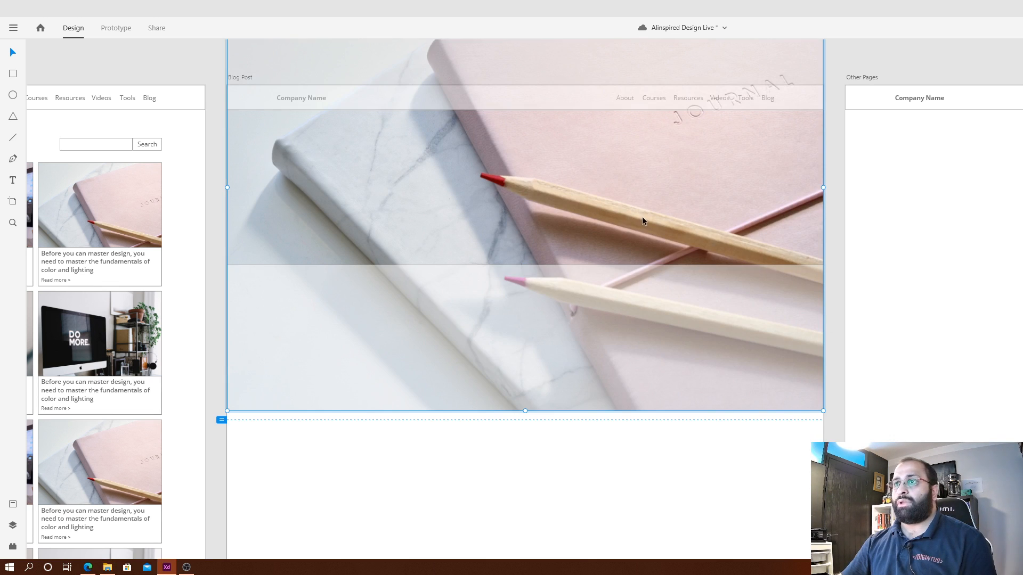
{"action": "mouse_move", "coordinate": [683, 182]}
{"action": "left_mouse_down"}
{"action": "mouse_move", "coordinate": [679, 261]}
{"action": "mouse_move", "coordinate": [667, 117]}
{"action": "left_mouse_up"}
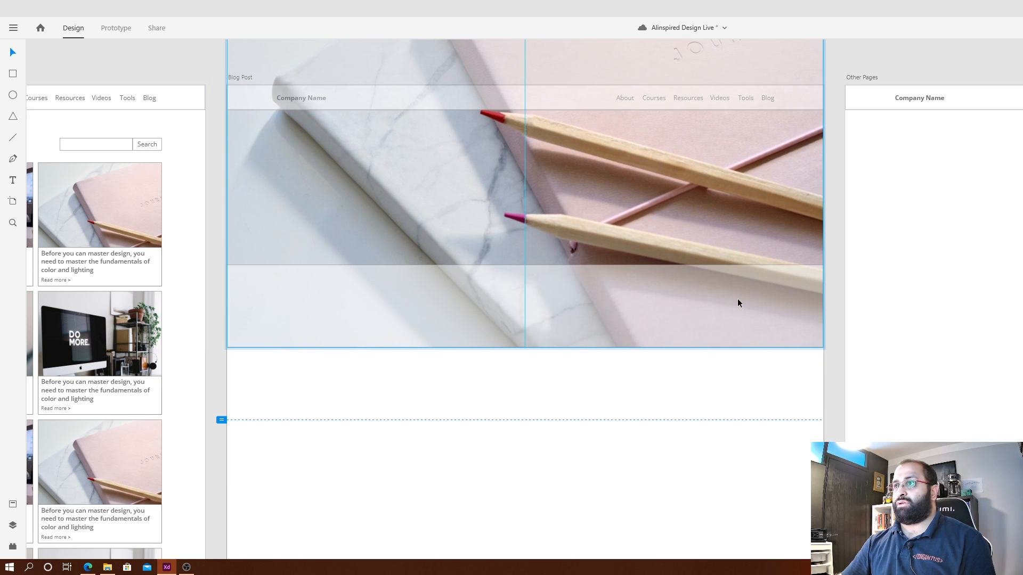
{"action": "key", "text": "Escape"}
{"action": "key", "text": "alt+Tab"}
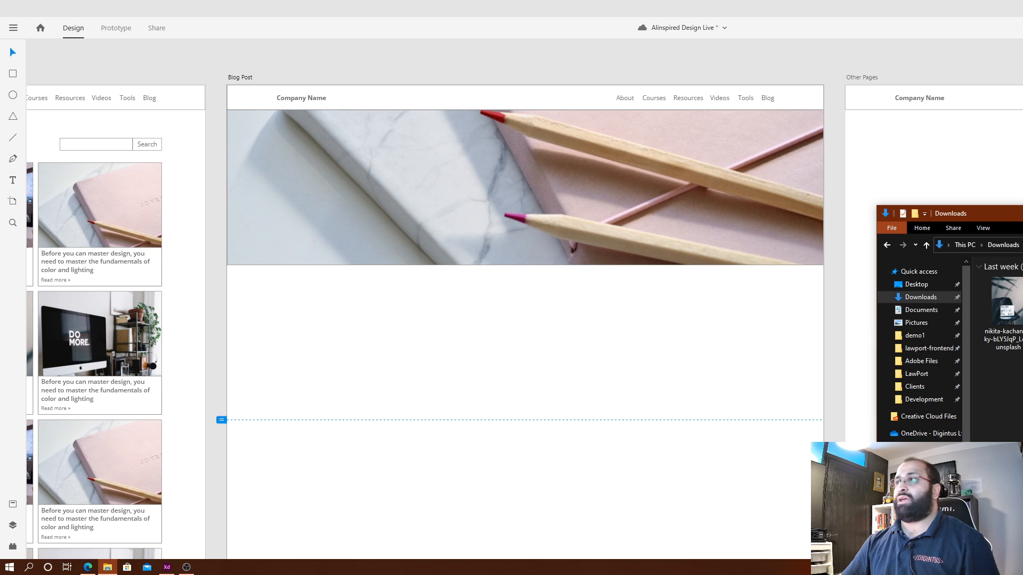
{"action": "left_click_drag", "start_coordinate": [986, 213], "coordinate": [847, 224]}
{"action": "left_click", "coordinate": [549, 364]}
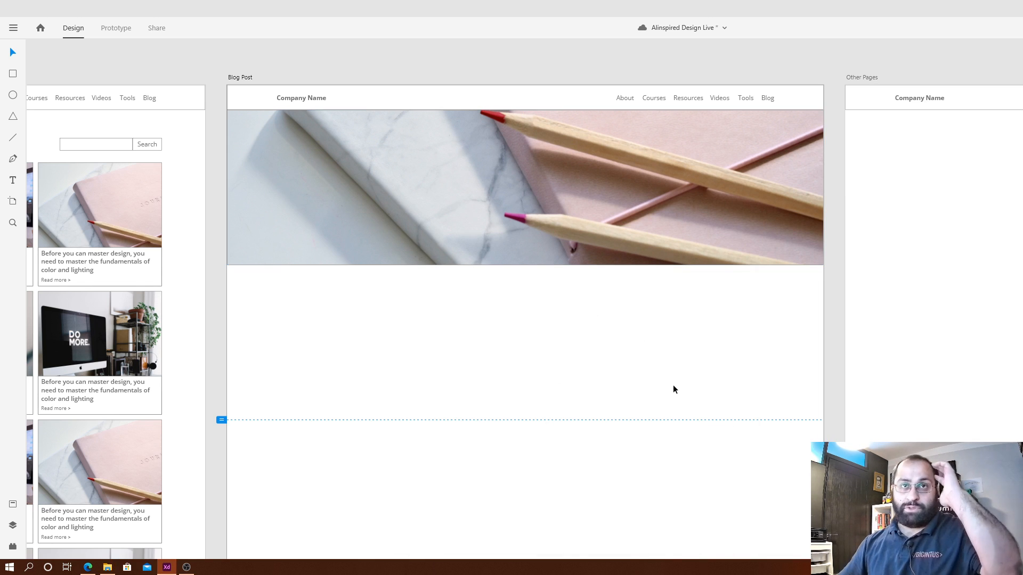
Show the column layout grid on the artboards and save the document.
{"action": "left_click", "coordinate": [242, 78]}
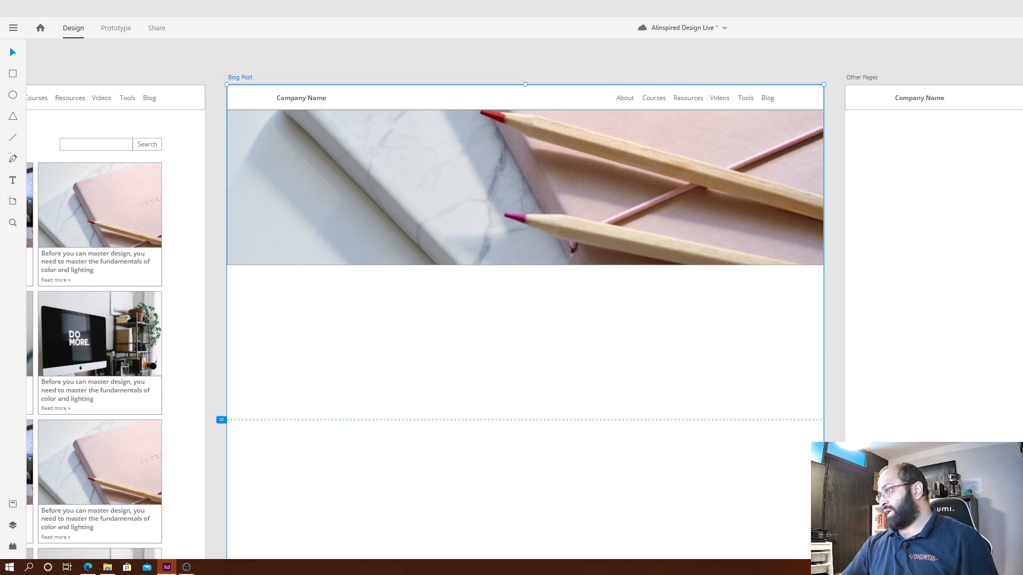
{"action": "key", "text": "ctrl+shift+apostrophe"}
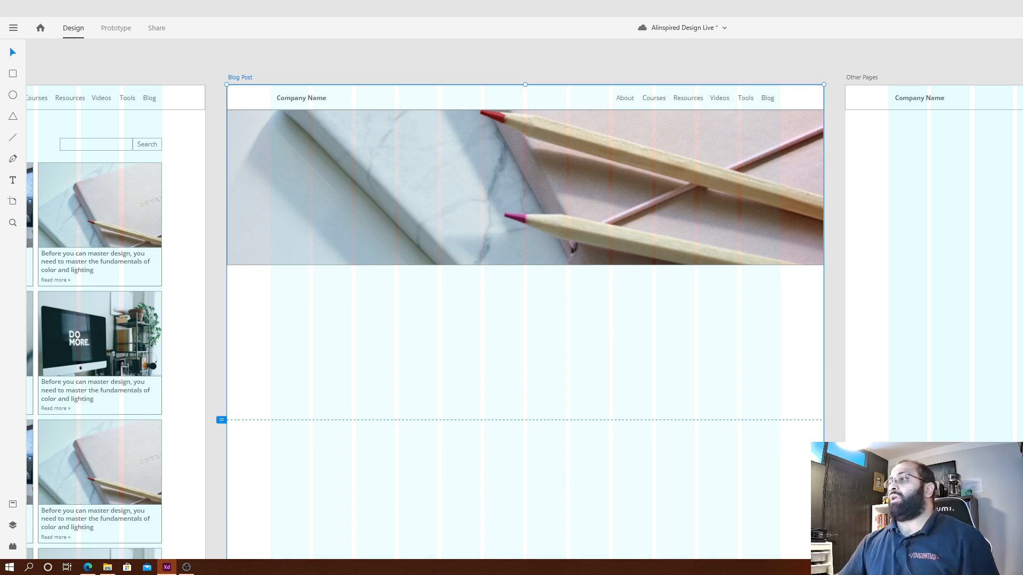
{"action": "left_click", "coordinate": [505, 76]}
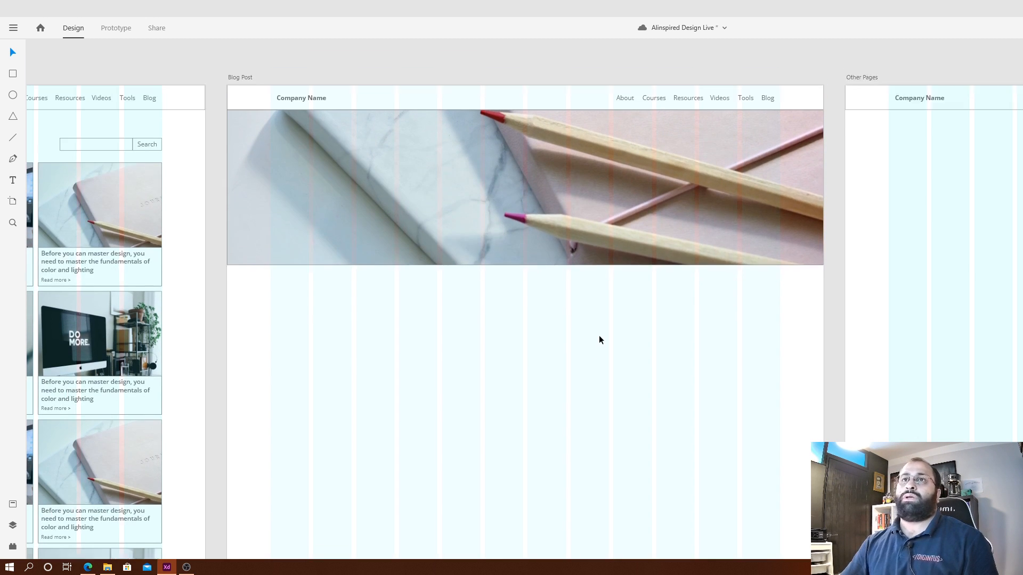
{"action": "scroll", "coordinate": [599, 339], "scroll_direction": "up", "scroll_amount": 3}
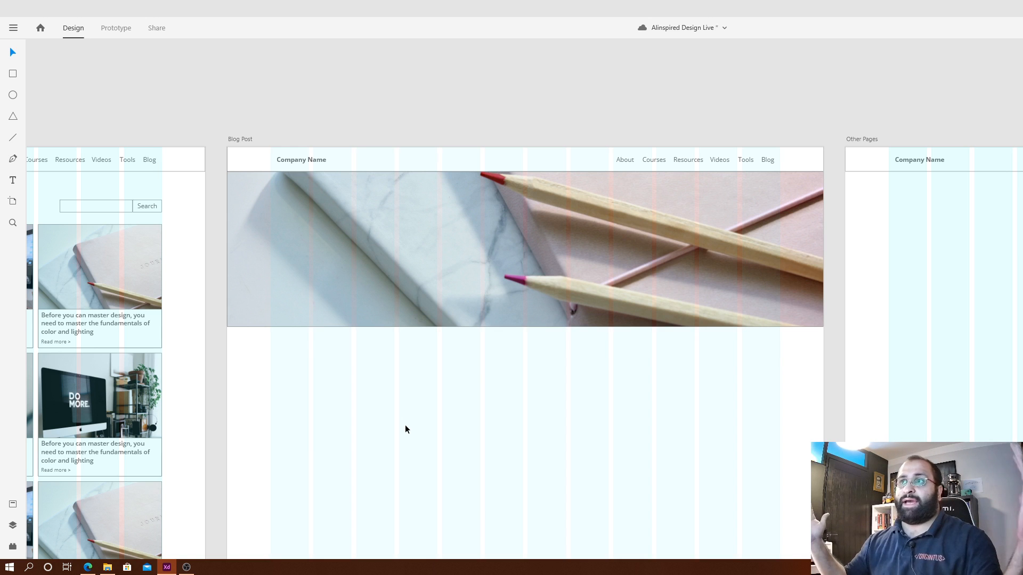
{"action": "key", "text": "ctrl+s"}
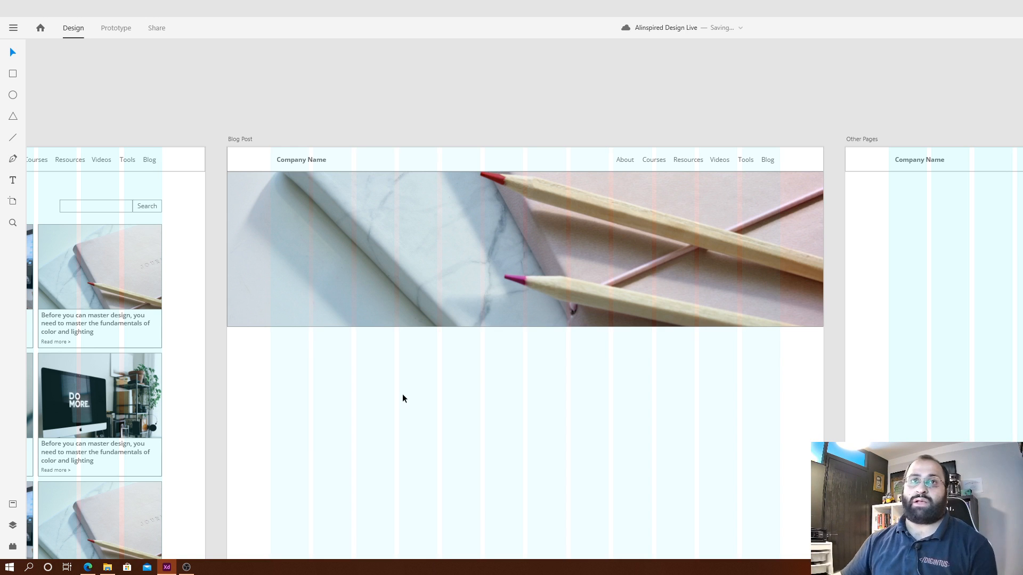
Draw a content rectangle below the hero image on the Blog Post artboard, spanning the eight middle grid columns.
{"action": "left_click", "coordinate": [12, 75]}
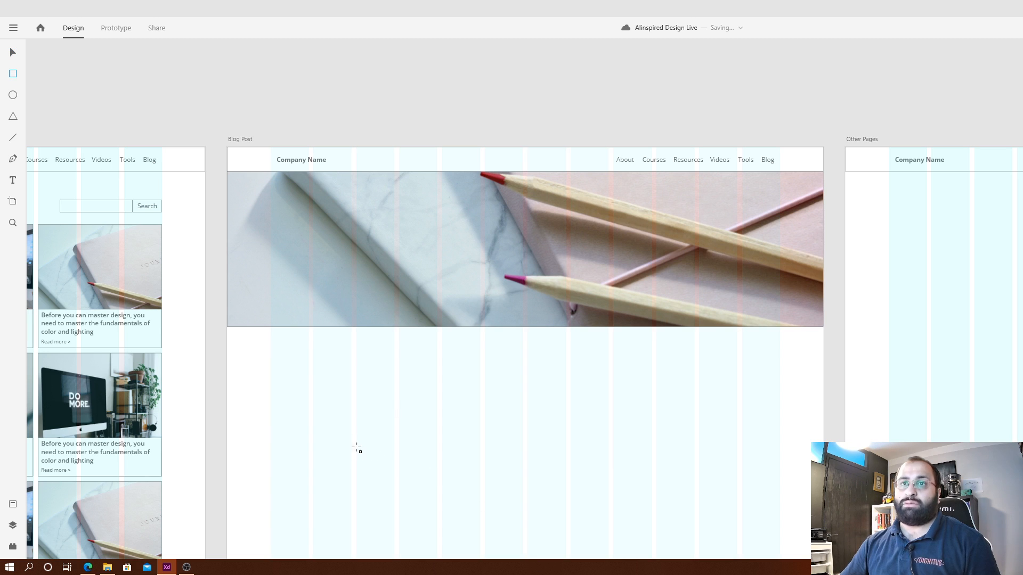
{"action": "mouse_move", "coordinate": [357, 418]}
{"action": "left_mouse_down"}
{"action": "mouse_move", "coordinate": [262, 450]}
{"action": "mouse_move", "coordinate": [267, 475]}
{"action": "mouse_move", "coordinate": [710, 481]}
{"action": "mouse_move", "coordinate": [694, 482]}
{"action": "left_mouse_up"}
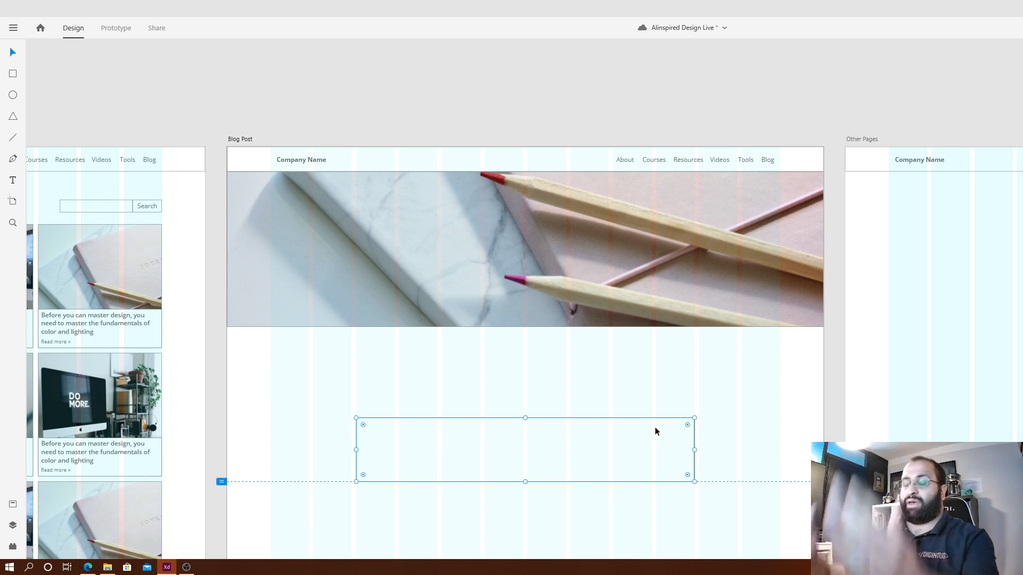
Delete the content rectangle and place two vertical guides on the Blog Post artboard at the outer edges of the eight middle grid columns.
{"action": "key", "text": "Delete"}
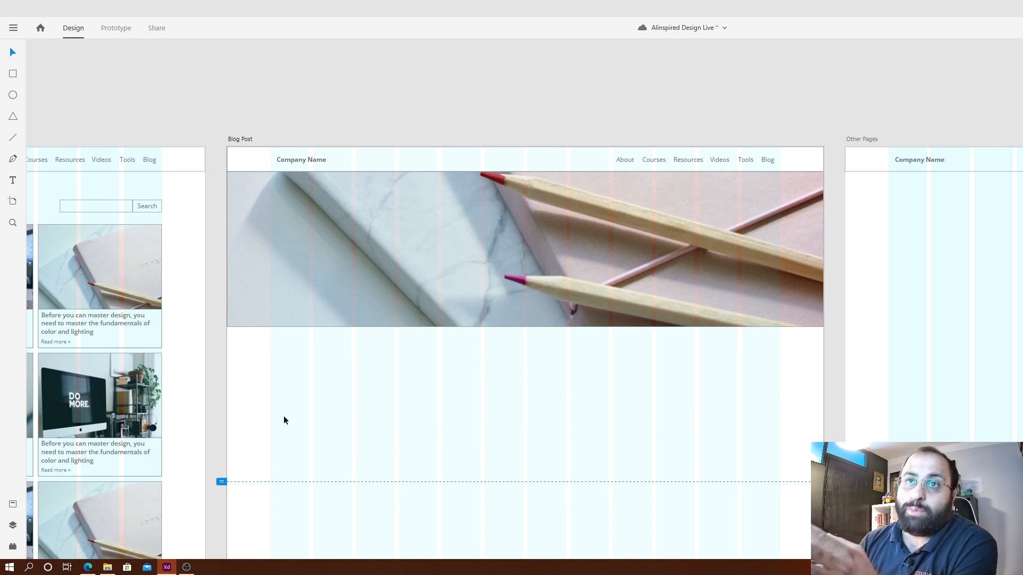
{"action": "left_click_drag", "start_coordinate": [222, 436], "coordinate": [357, 451]}
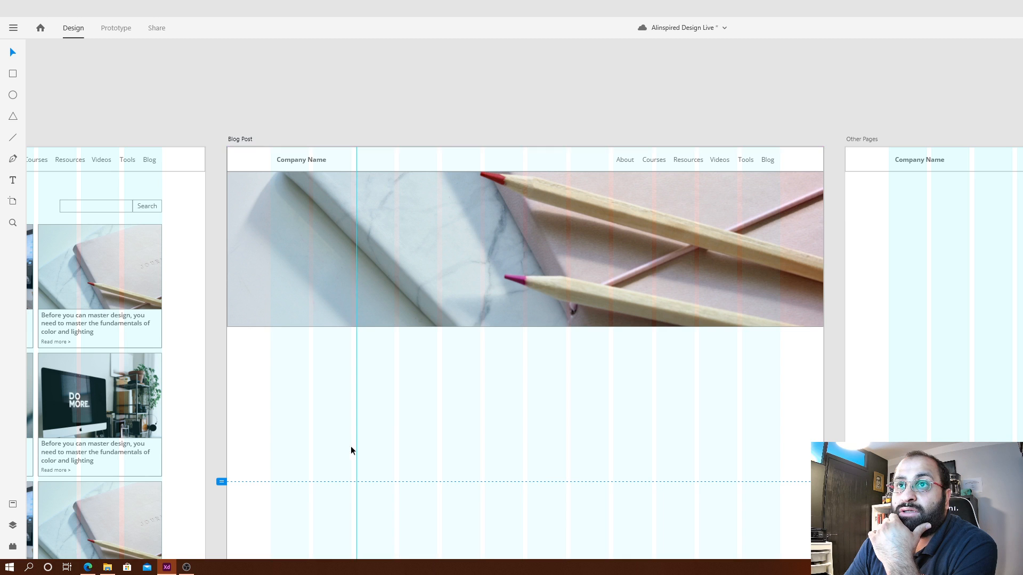
{"action": "left_click_drag", "start_coordinate": [223, 410], "coordinate": [797, 376]}
{"action": "scroll", "coordinate": [587, 326], "scroll_direction": "up", "scroll_amount": 2}
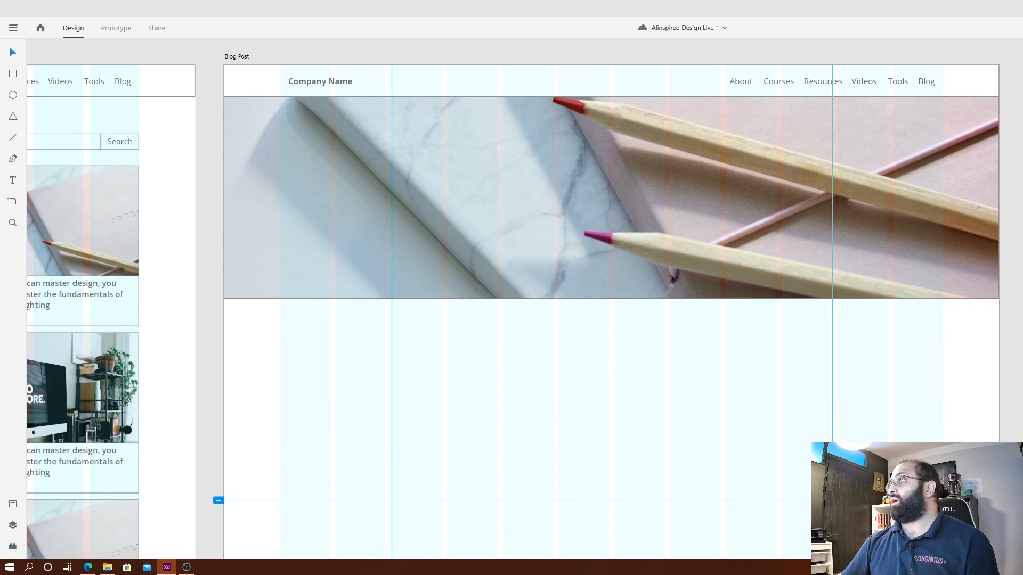
Switch to the Windows display settings, set the display resolution to 1920 × 1080 and close the settings.
{"action": "key", "text": "alt+Tab"}
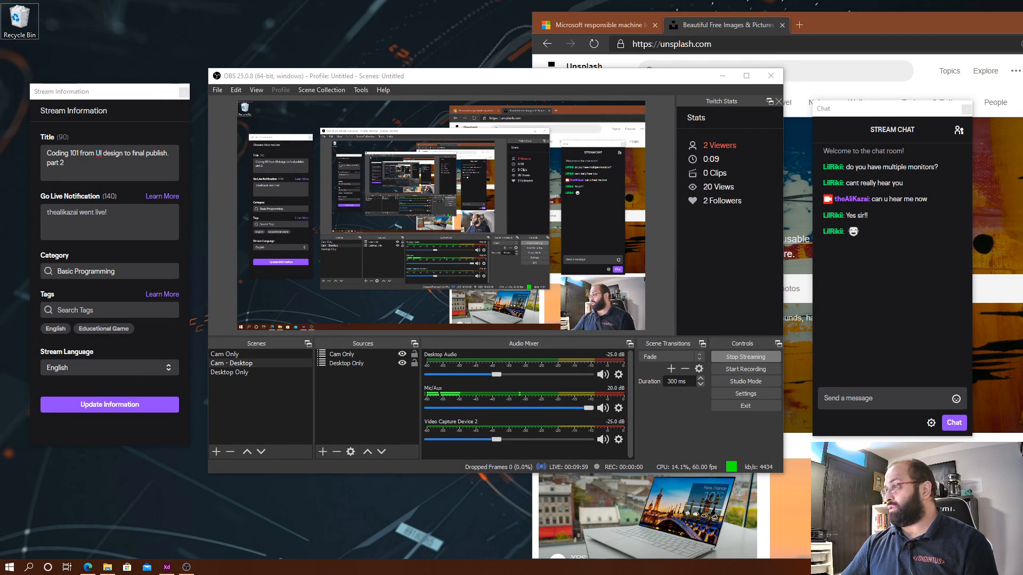
{"action": "key", "text": "super+i"}
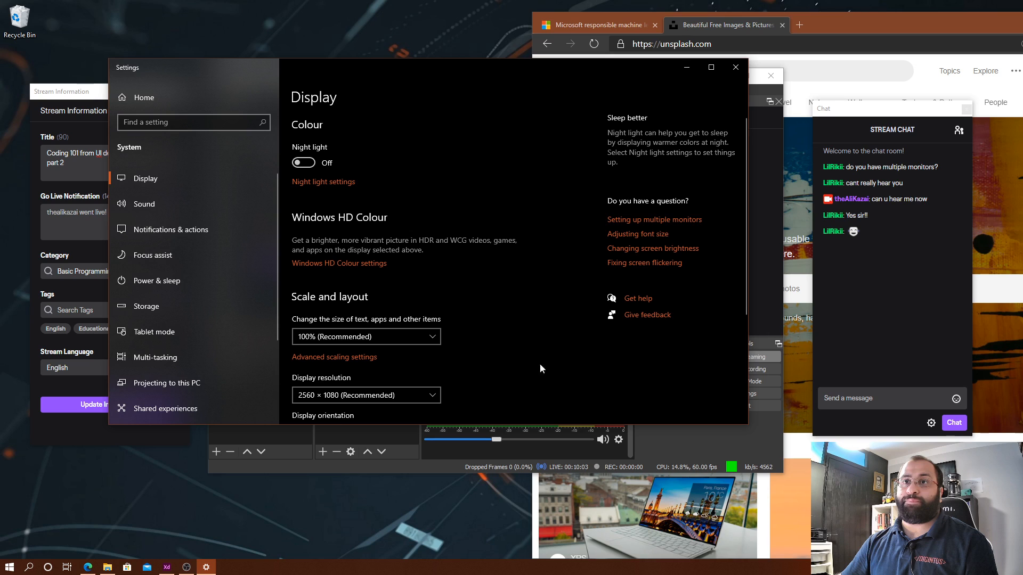
{"action": "left_click", "coordinate": [414, 396]}
{"action": "left_click", "coordinate": [356, 292]}
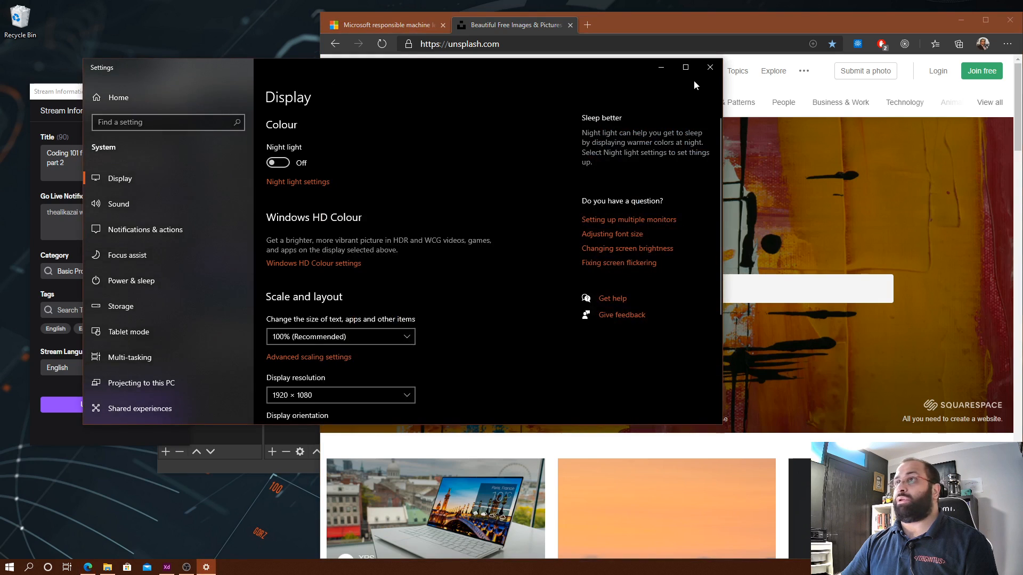
{"action": "left_click", "coordinate": [710, 67]}
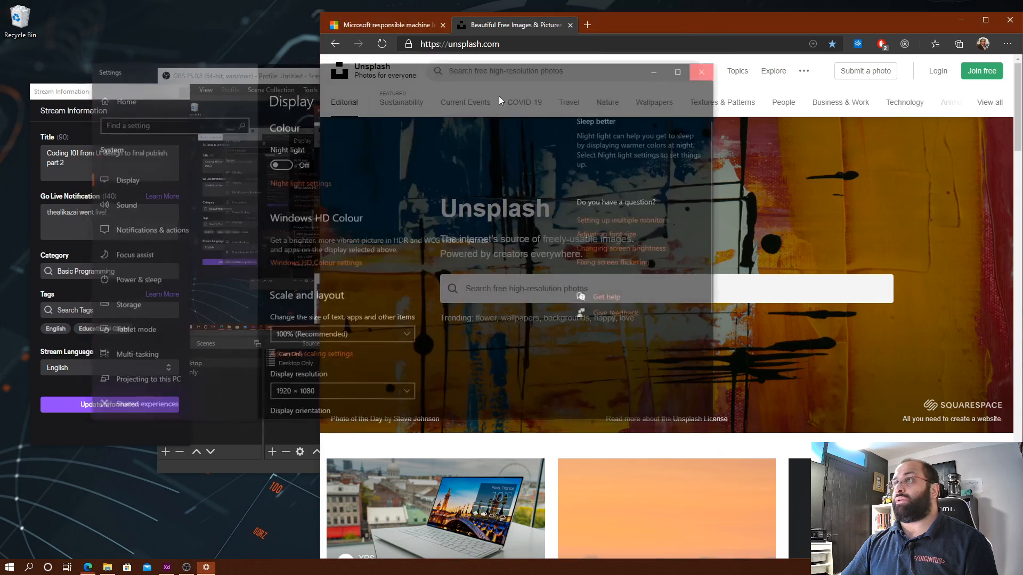
Bring OBS forward and reposition its window, minimise OBS and the browser, and switch back to Adobe XD.
{"action": "left_click", "coordinate": [218, 77]}
{"action": "left_click_drag", "start_coordinate": [604, 80], "coordinate": [645, 92]}
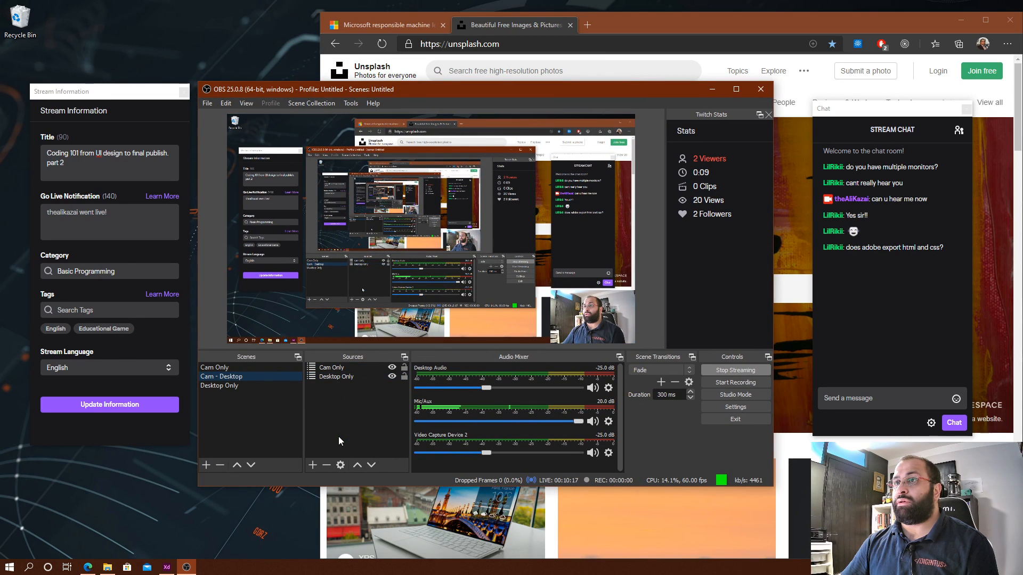
{"action": "left_click", "coordinate": [713, 91]}
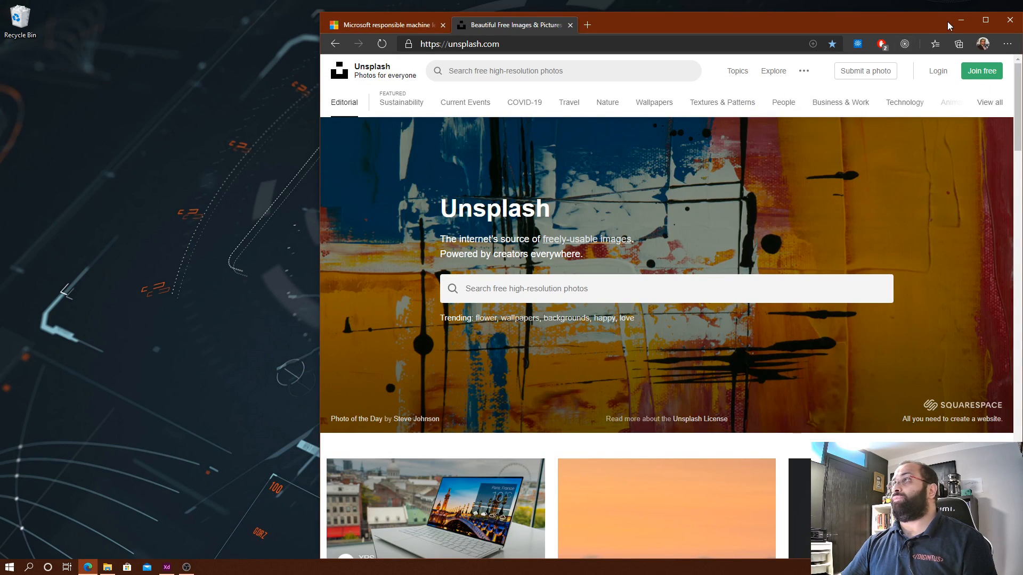
{"action": "left_click", "coordinate": [961, 20]}
{"action": "key", "text": "alt+Tab"}
{"action": "left_click", "coordinate": [553, 322]}
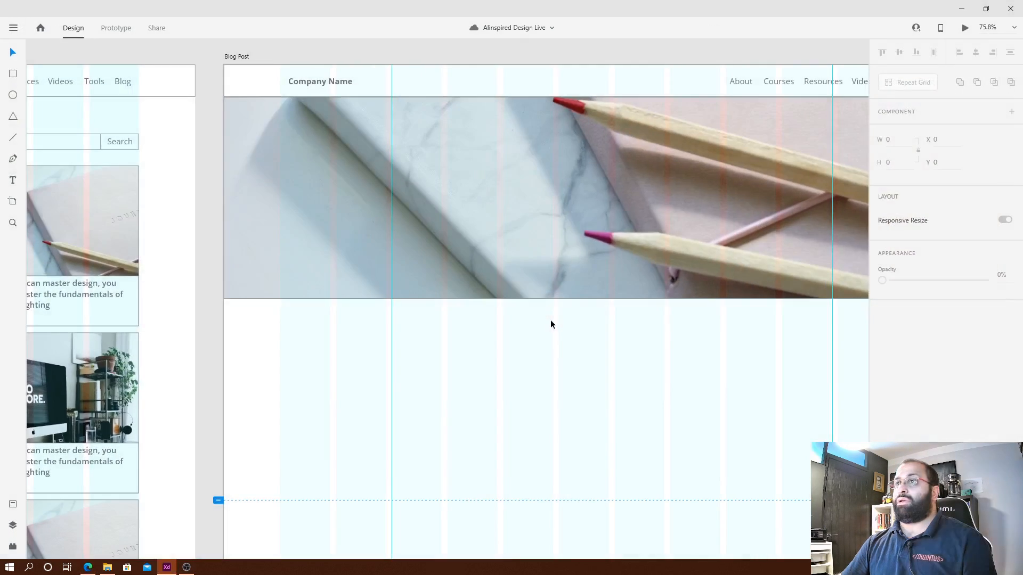
Draw a rectangle about 1090 wide between the two guides and fit it against the hero image's bottom edge at about 145 high.
{"action": "left_click_drag", "start_coordinate": [764, 240], "coordinate": [621, 291]}
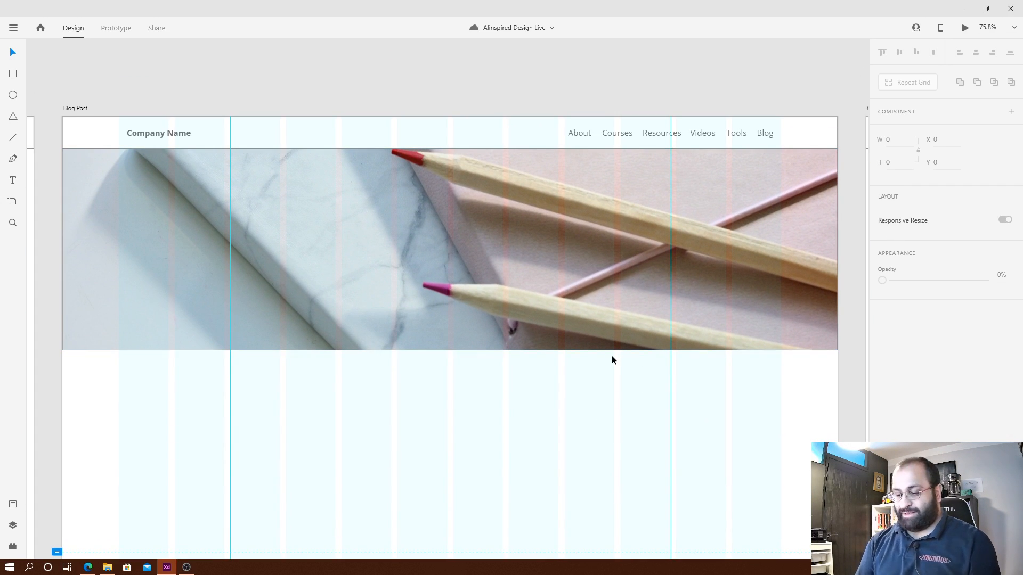
{"action": "scroll", "coordinate": [726, 154], "scroll_direction": "down", "scroll_amount": 2}
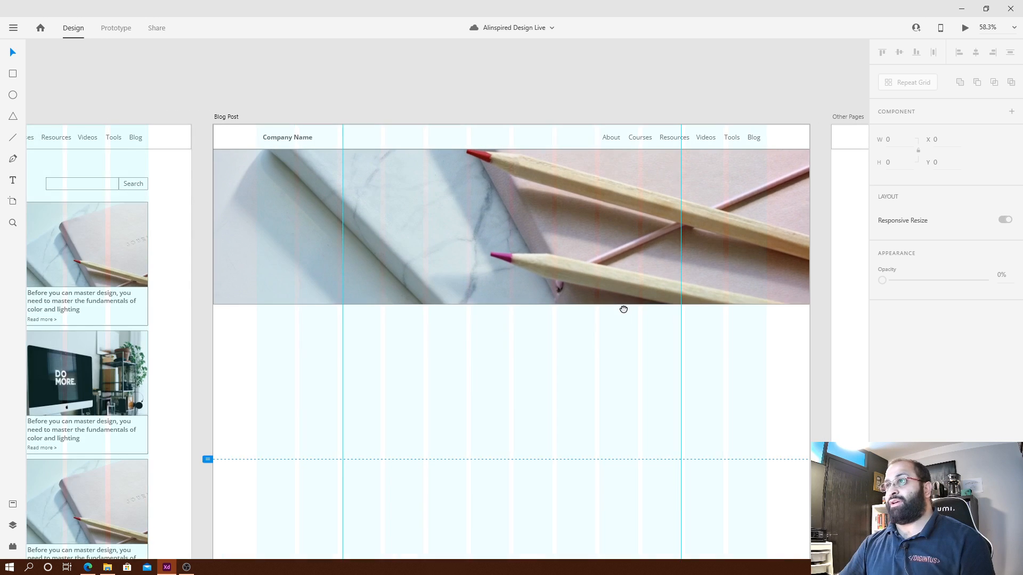
{"action": "left_click_drag", "start_coordinate": [622, 308], "coordinate": [561, 281]}
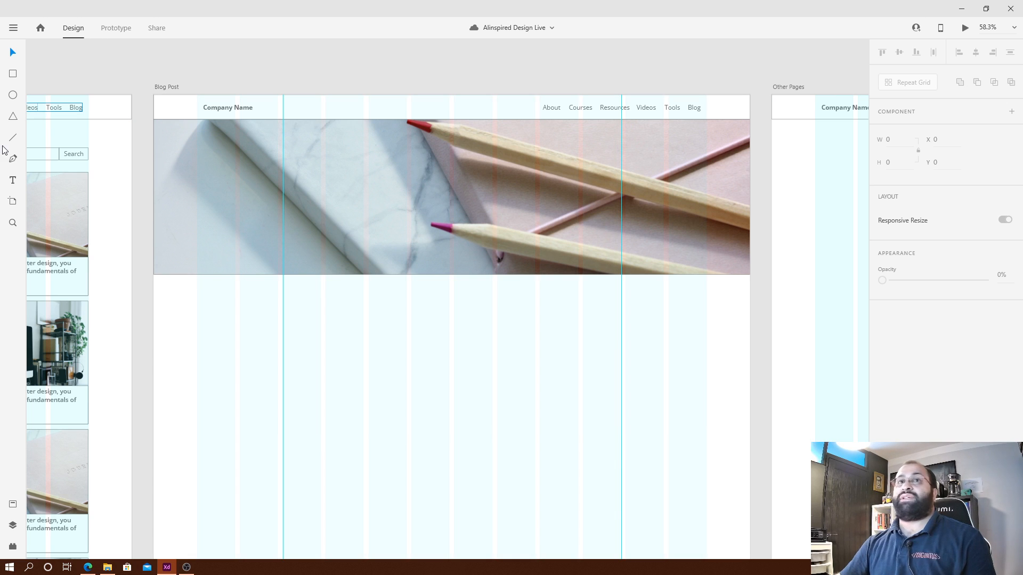
{"action": "left_click", "coordinate": [13, 74]}
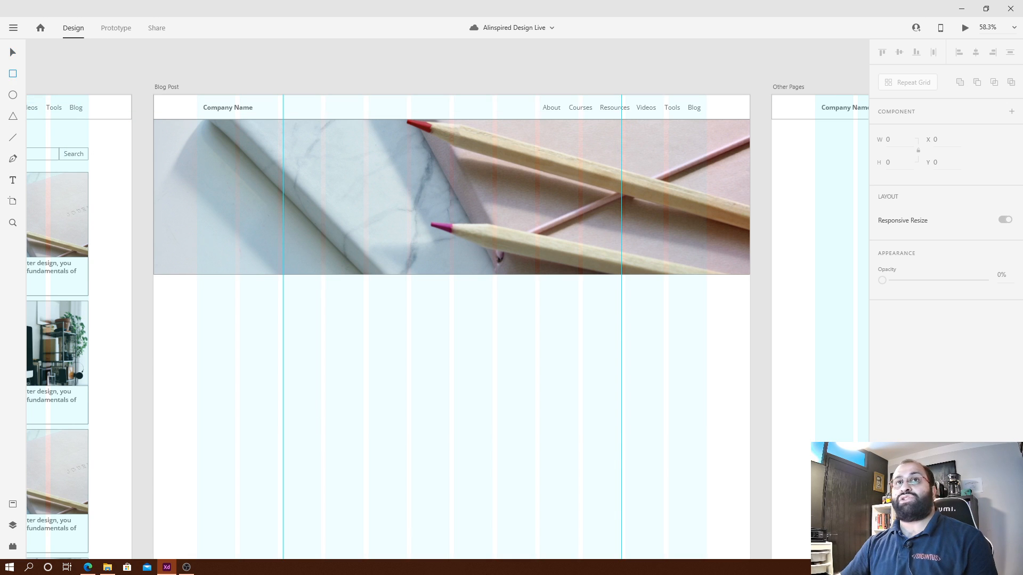
{"action": "left_click_drag", "start_coordinate": [282, 358], "coordinate": [621, 415]}
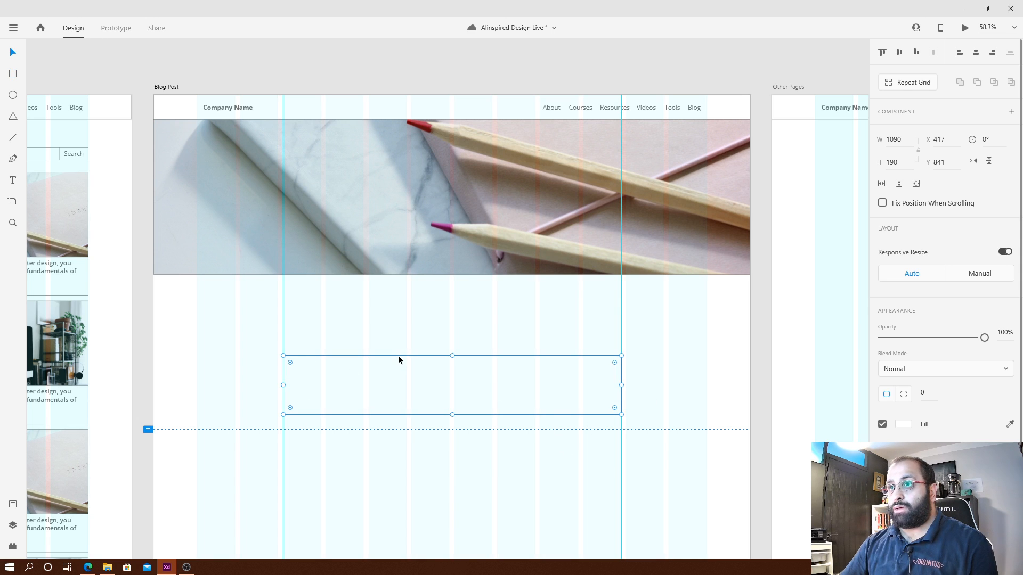
{"action": "left_click_drag", "start_coordinate": [398, 356], "coordinate": [452, 231]}
Set the hero image's height to 600 and move the white rectangle down to the hero's new bottom edge.
{"action": "left_click", "coordinate": [705, 210]}
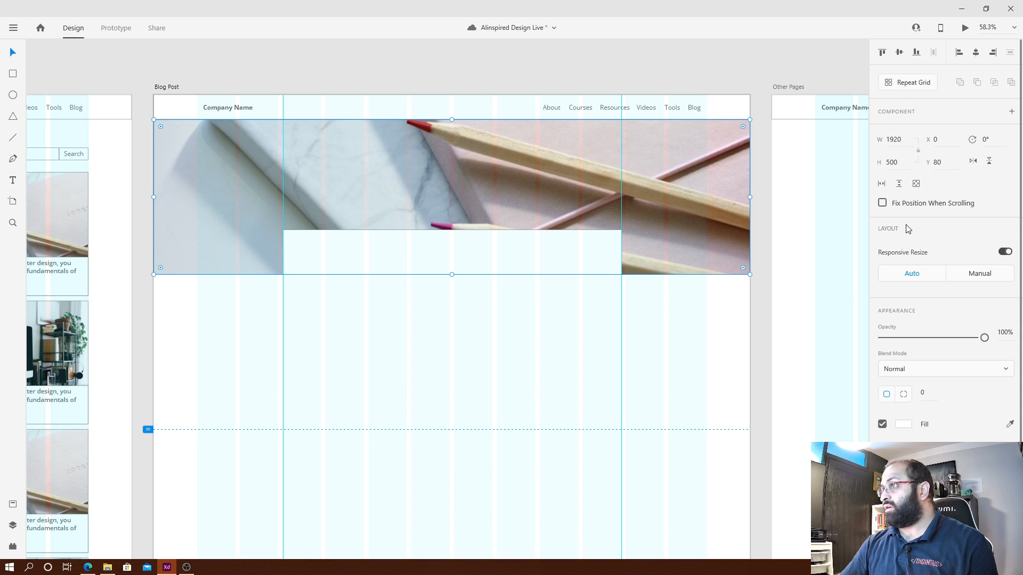
{"action": "type", "text": "600"}
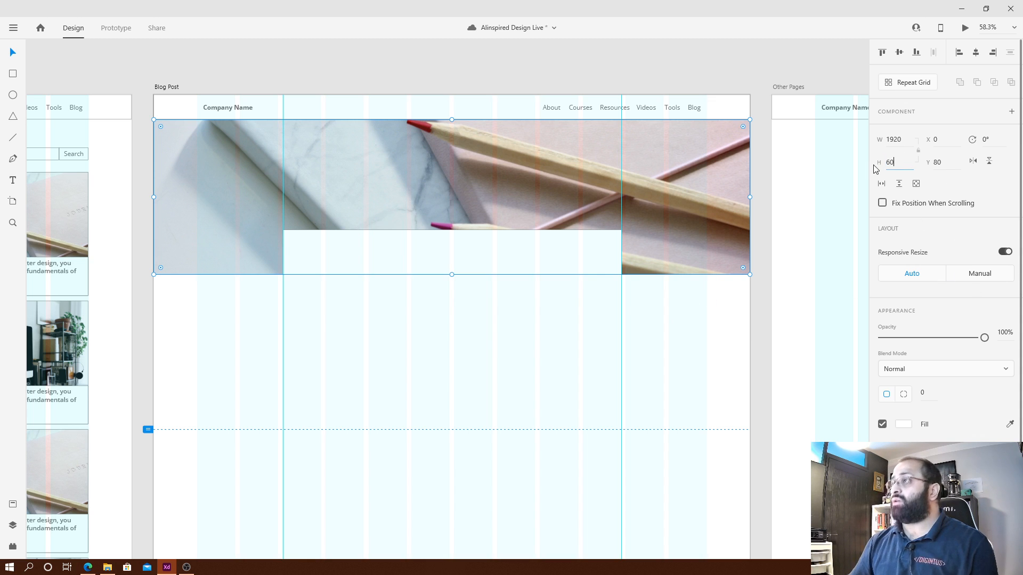
{"action": "left_click", "coordinate": [287, 302]}
{"action": "left_click_drag", "start_coordinate": [376, 264], "coordinate": [375, 296]}
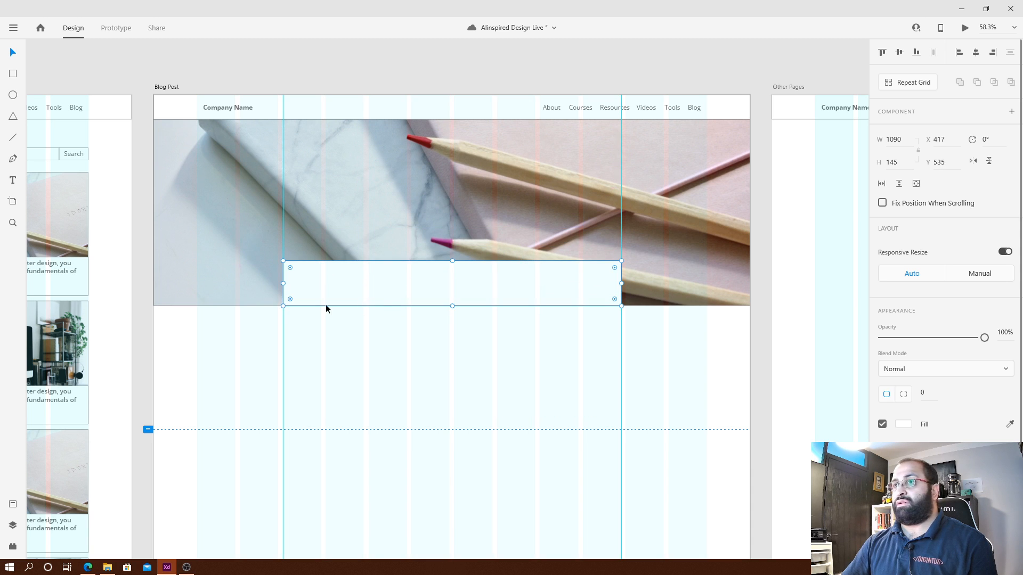
{"action": "left_click", "coordinate": [353, 362]}
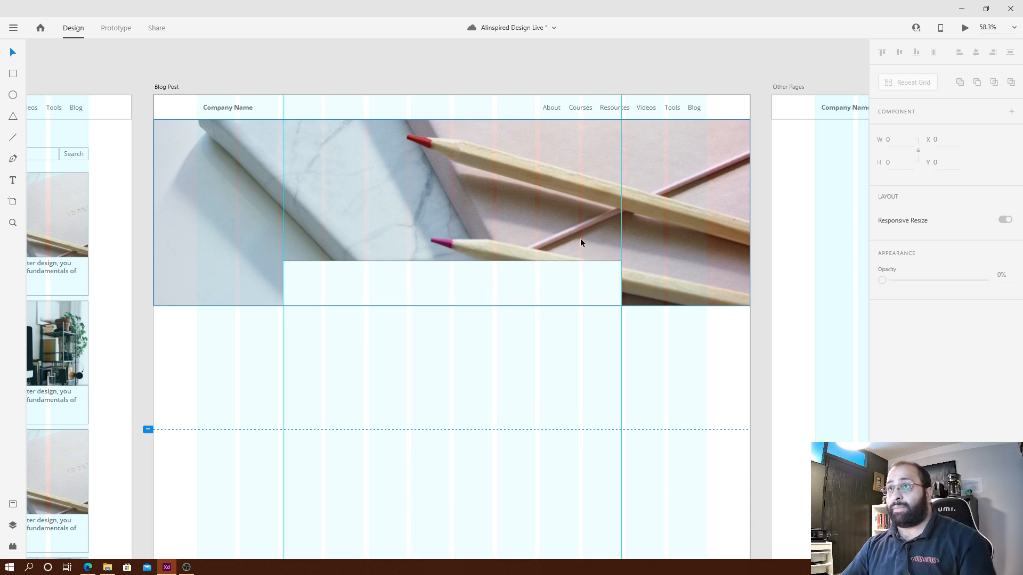
Narrow the white rectangle to about 259 wide, keeping it at the first vertical guide, and fill it with grey.
{"action": "left_click", "coordinate": [606, 287]}
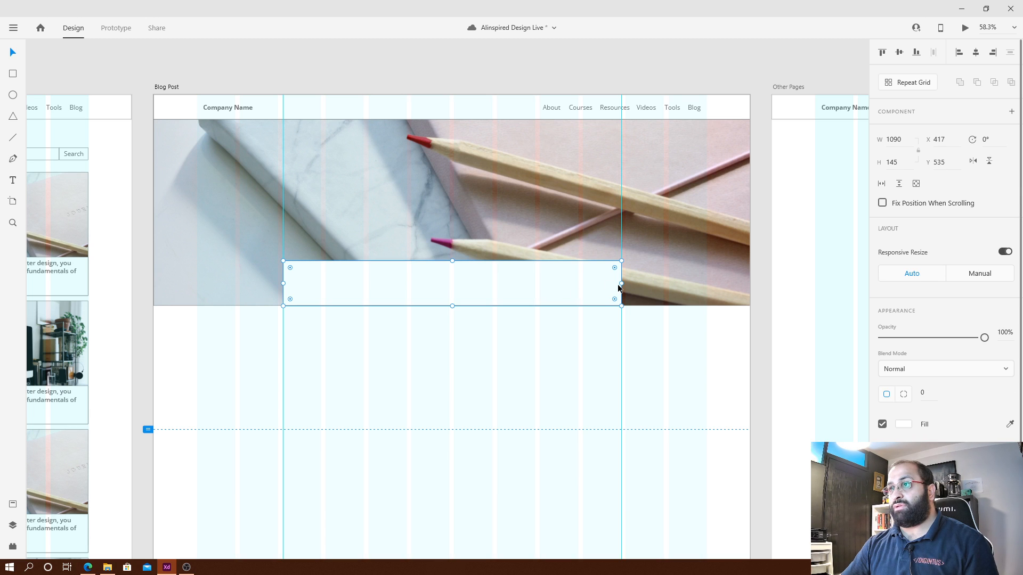
{"action": "left_click_drag", "start_coordinate": [621, 284], "coordinate": [364, 307]}
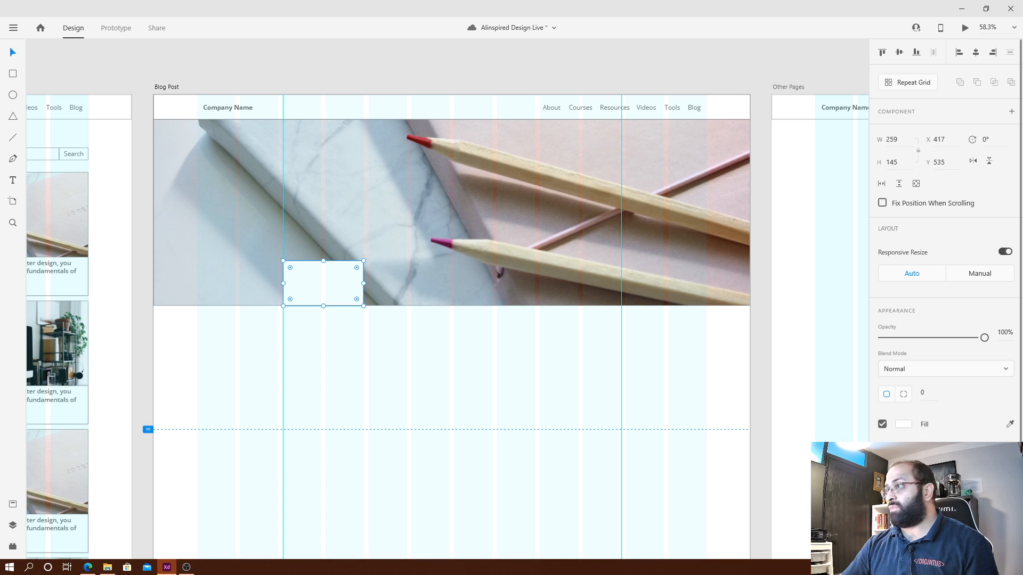
{"action": "left_click", "coordinate": [903, 424]}
{"action": "mouse_move", "coordinate": [810, 426]}
{"action": "left_mouse_down"}
{"action": "mouse_move", "coordinate": [728, 403]}
{"action": "mouse_move", "coordinate": [729, 377]}
{"action": "mouse_move", "coordinate": [728, 388]}
{"action": "left_mouse_up"}
{"action": "left_click", "coordinate": [387, 414]}
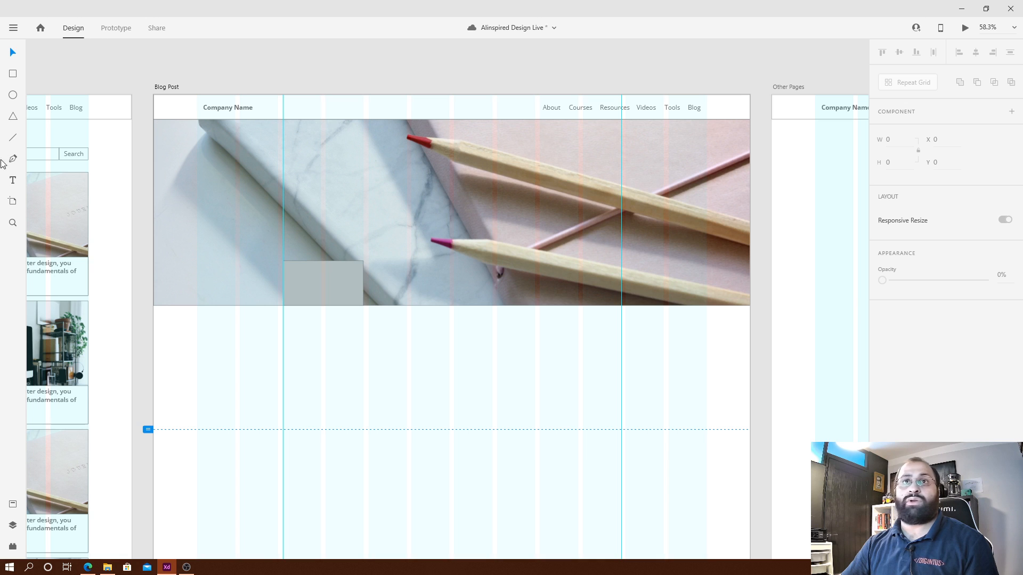
Draw a white rectangle about 125 high, align it to the hero's bottom edge and widen it to 1090 to span both guides.
{"action": "left_click", "coordinate": [14, 75]}
{"action": "mouse_move", "coordinate": [320, 342]}
{"action": "left_mouse_down"}
{"action": "mouse_move", "coordinate": [605, 393]}
{"action": "mouse_move", "coordinate": [621, 381]}
{"action": "left_mouse_up"}
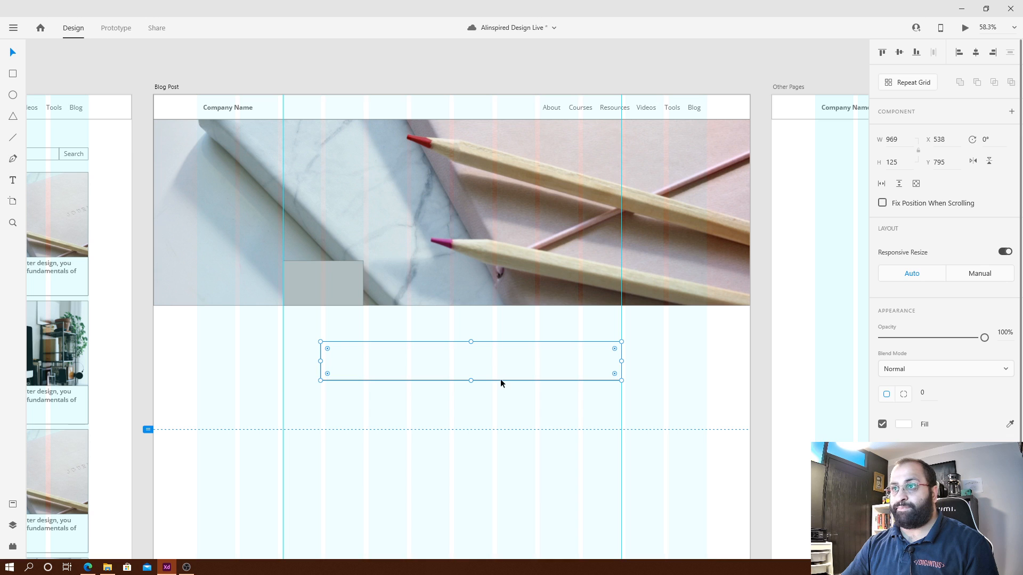
{"action": "left_click_drag", "start_coordinate": [501, 380], "coordinate": [504, 303]}
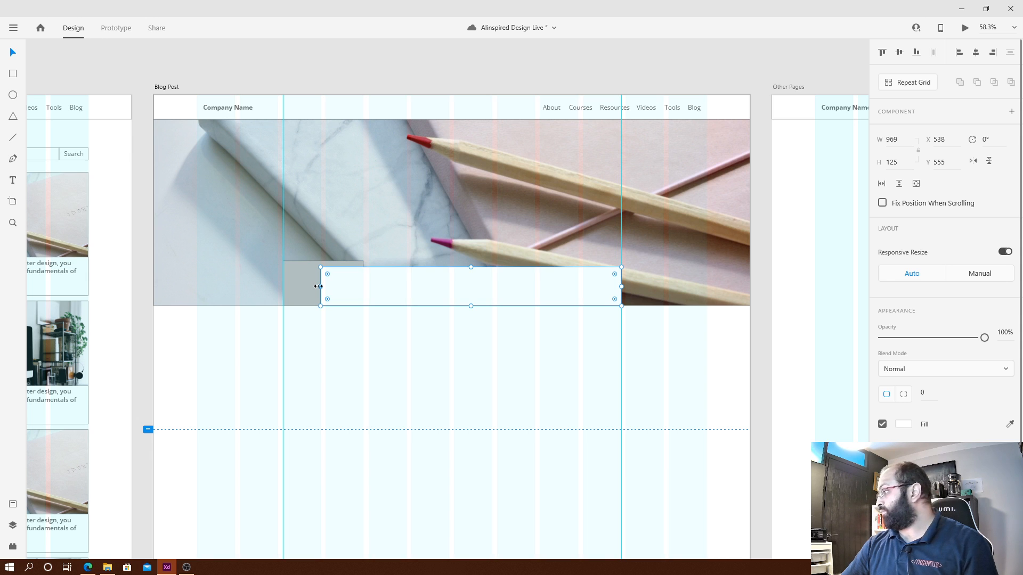
{"action": "left_click_drag", "start_coordinate": [318, 286], "coordinate": [286, 290]}
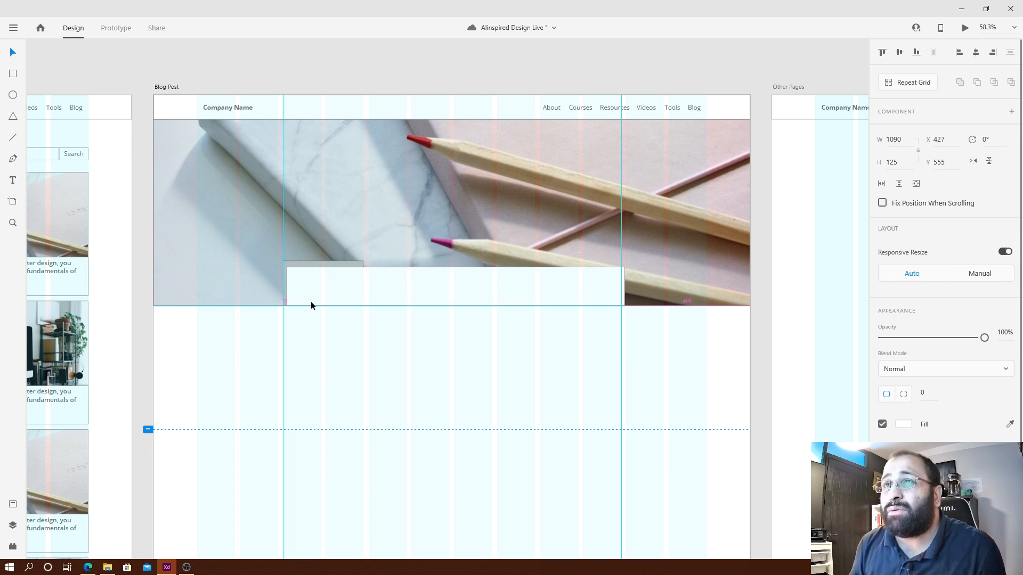
Offset the white rectangle from the grey one by nudging it right to X 457 and down to Y 595.
{"action": "key", "text": "shift+Right"}
{"action": "key", "text": "shift+Right"}
{"action": "key", "text": "shift+Right"}
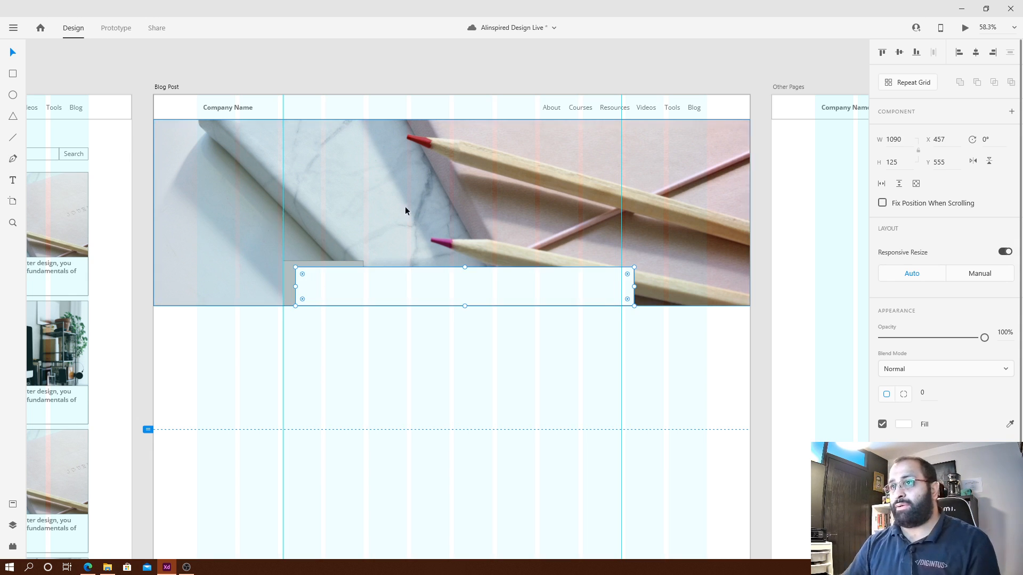
{"action": "key", "text": "shift+Down"}
{"action": "key", "text": "shift+Down"}
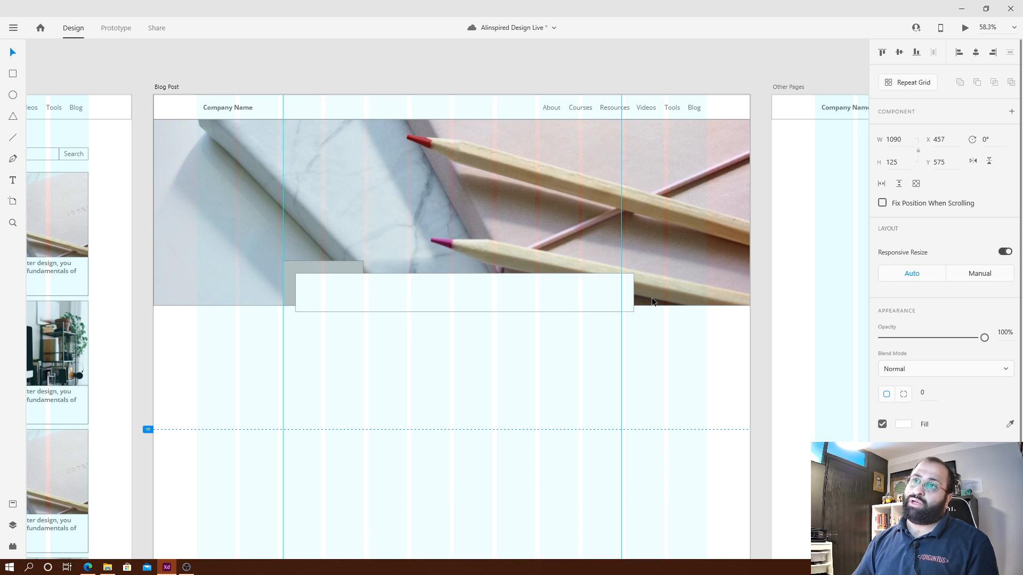
{"action": "key", "text": "shift+Down"}
{"action": "key", "text": "shift+Down"}
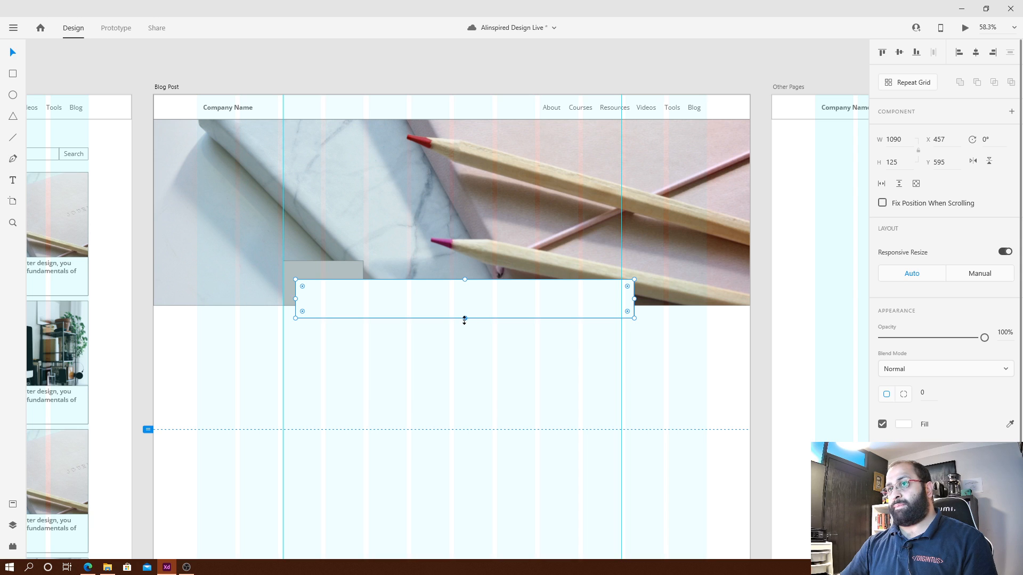
Trim the white rectangle to 85 high so it ends at the hero's bottom edge, and shorten its right side to the second guide.
{"action": "left_click_drag", "start_coordinate": [464, 319], "coordinate": [467, 311]}
{"action": "left_click_drag", "start_coordinate": [470, 303], "coordinate": [469, 306]}
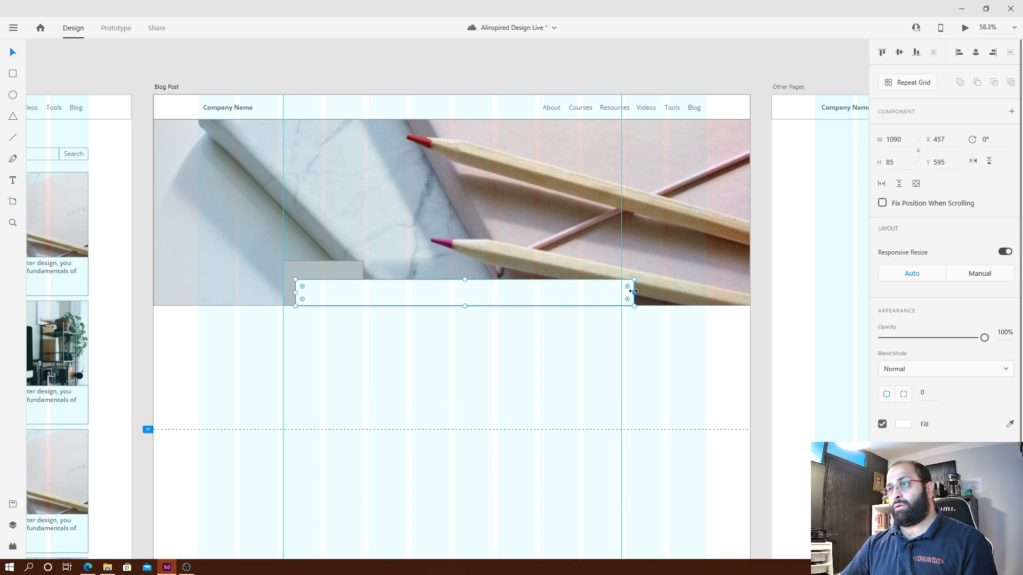
{"action": "left_click_drag", "start_coordinate": [633, 291], "coordinate": [621, 292]}
{"action": "left_click", "coordinate": [265, 427]}
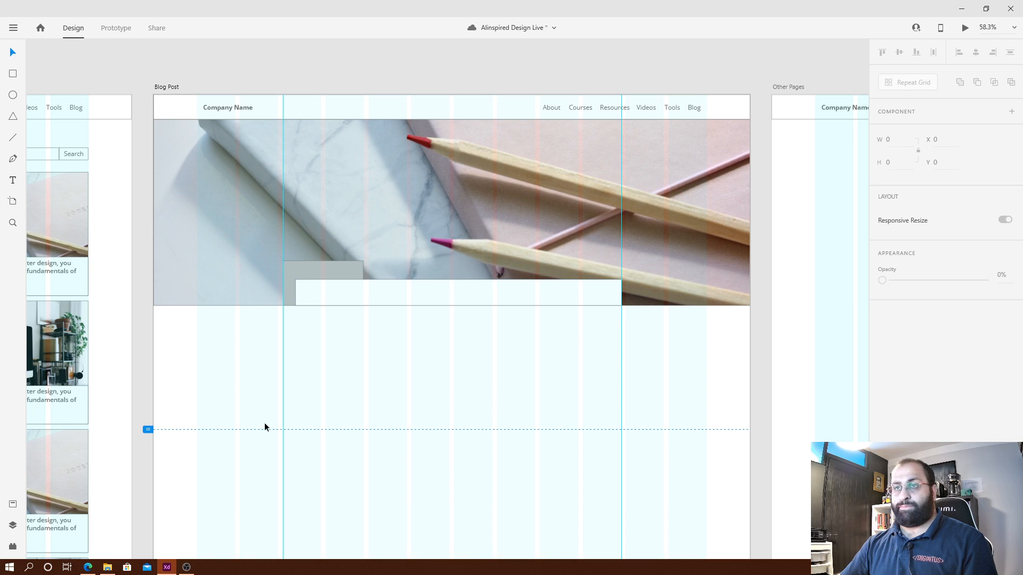
Start a text object below the hero image, copy the headline of the Microsoft AI Blog article in the browser, and return to the artboard.
{"action": "left_click", "coordinate": [174, 417]}
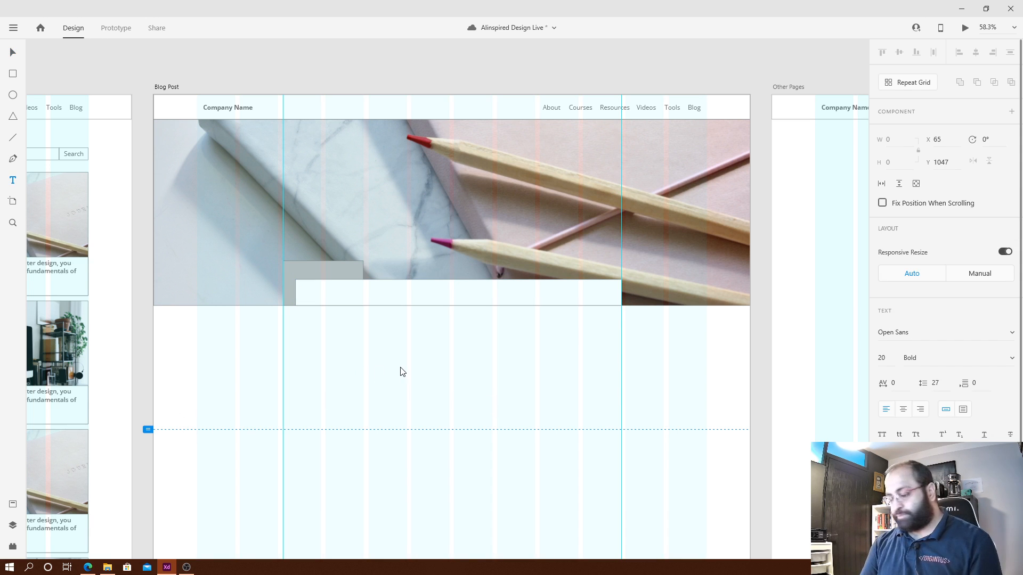
{"action": "key", "text": "alt+Tab"}
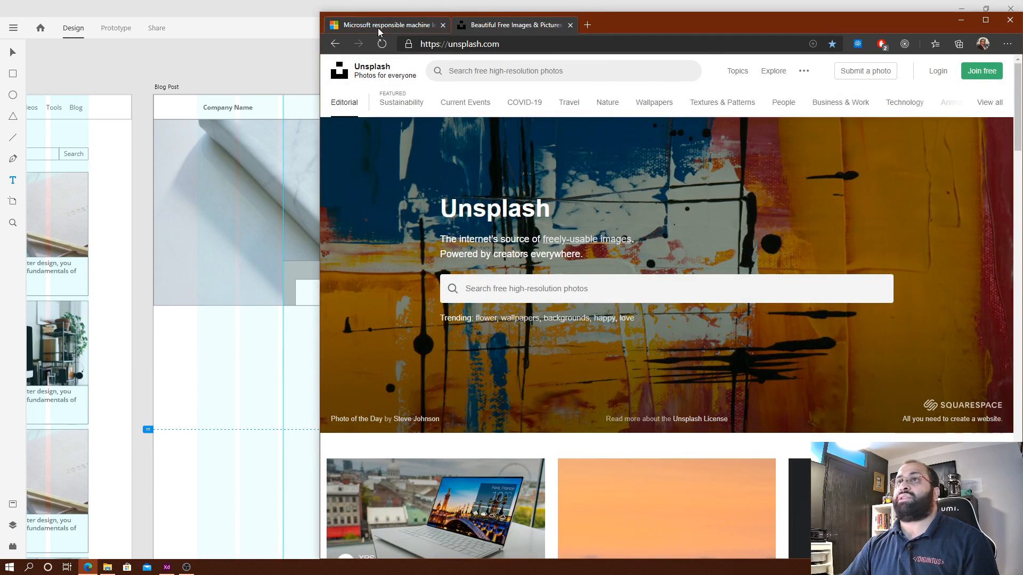
{"action": "left_click", "coordinate": [379, 25]}
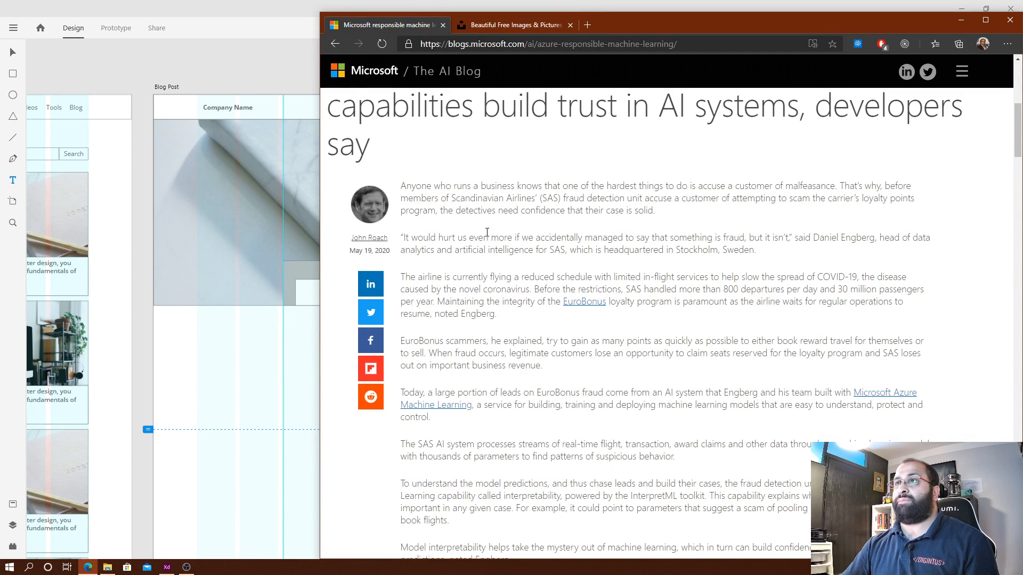
{"action": "scroll", "coordinate": [487, 233], "scroll_direction": "up", "scroll_amount": 2}
{"action": "left_click_drag", "start_coordinate": [372, 230], "coordinate": [317, 172]}
{"action": "key", "text": "ctrl+c"}
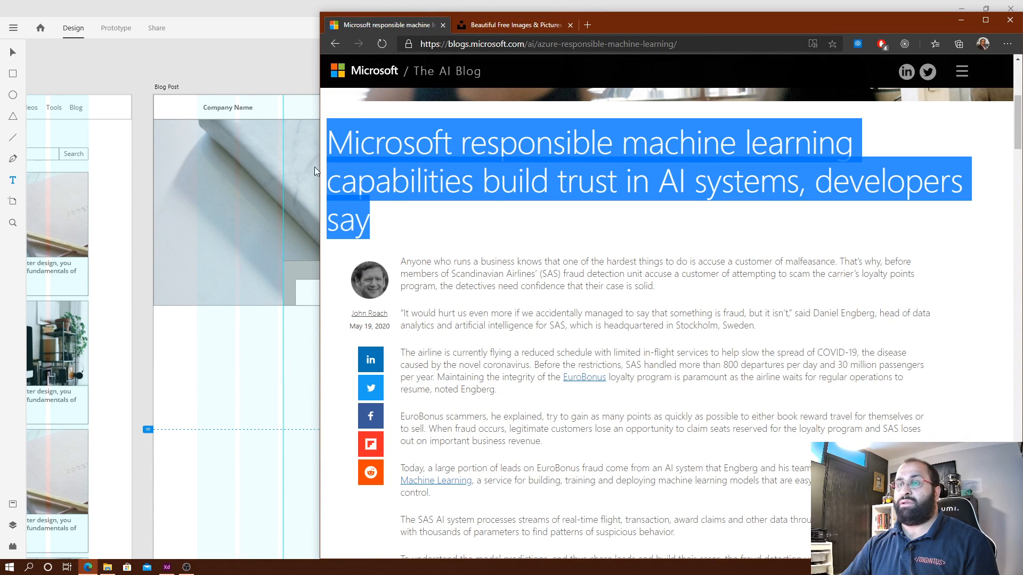
{"action": "left_click", "coordinate": [961, 20]}
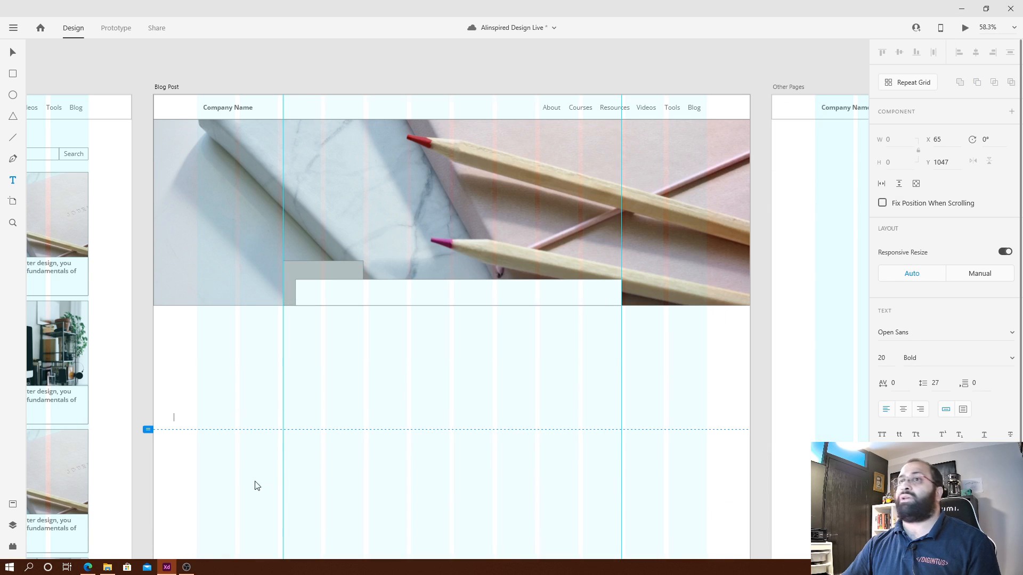
Paste the copied Microsoft article headline as text and move it onto the white rectangle at X 499, Y 624.
{"action": "key", "text": "ctrl+v"}
{"action": "key", "text": "Escape"}
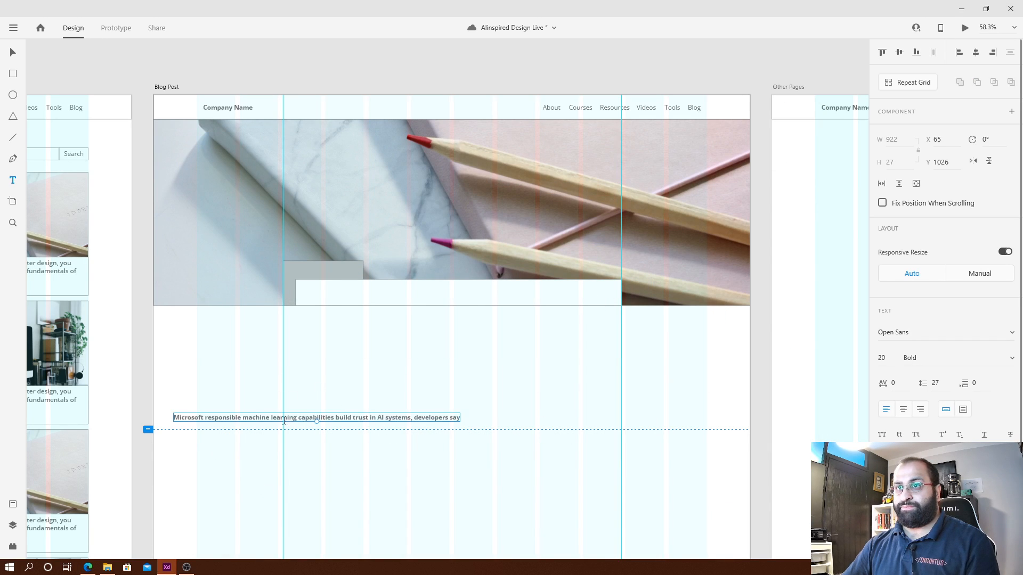
{"action": "left_click", "coordinate": [13, 51]}
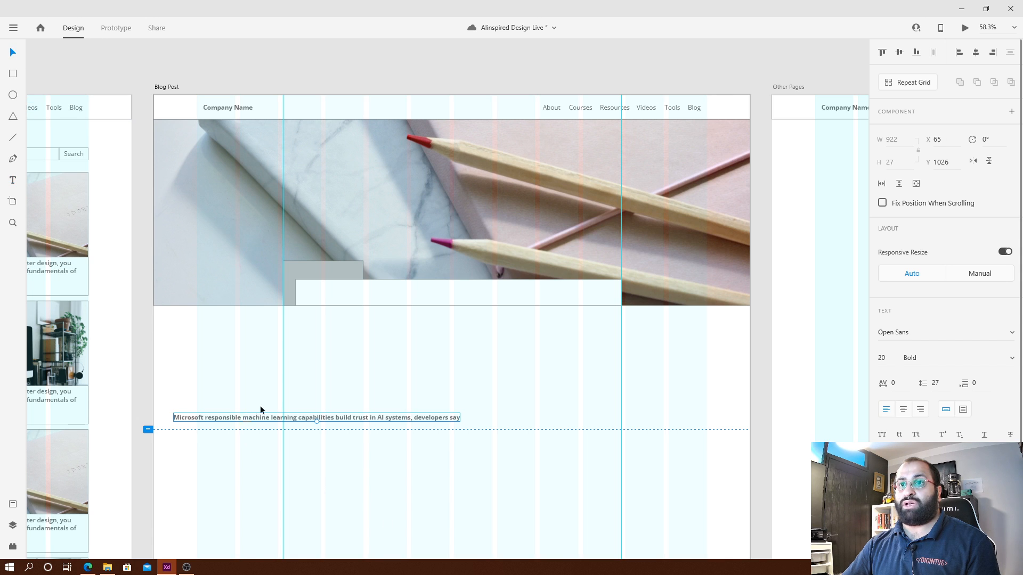
{"action": "left_click_drag", "start_coordinate": [261, 416], "coordinate": [391, 291]}
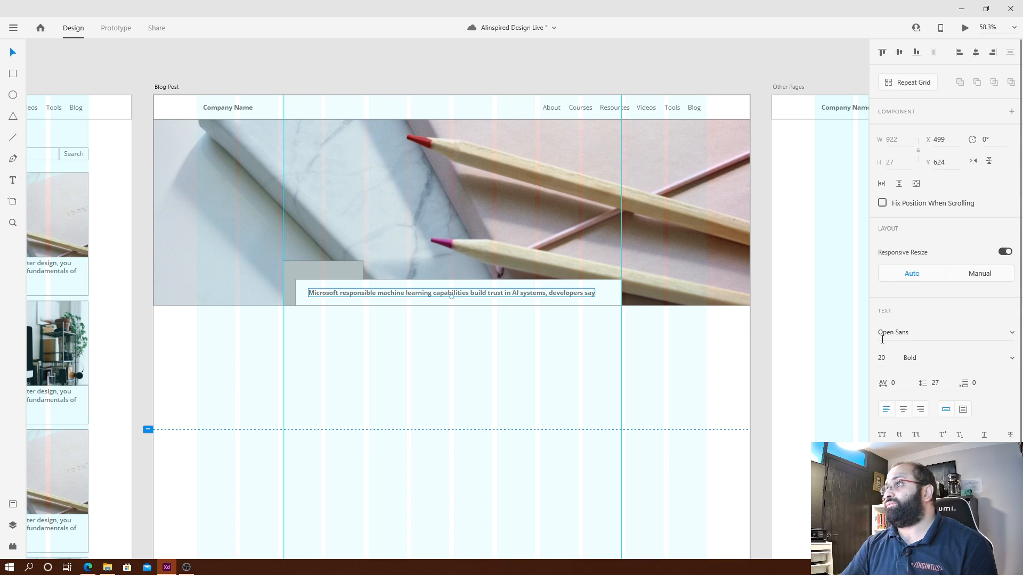
Enlarge the headline's text size to 32 and convert it to area text.
{"action": "left_click", "coordinate": [883, 358]}
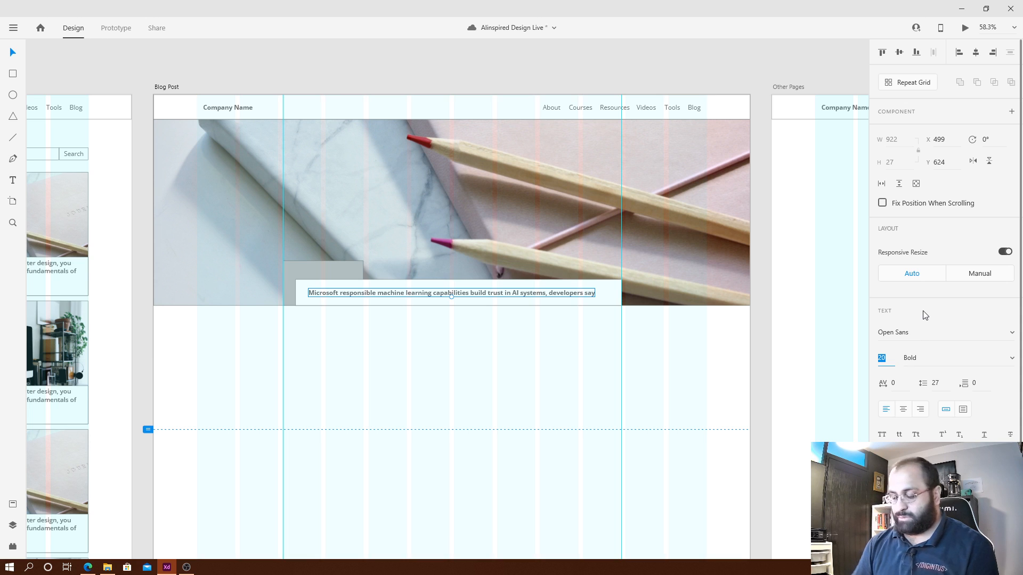
{"action": "type", "text": "22"}
{"action": "key", "text": "Return"}
{"action": "type", "text": "32"}
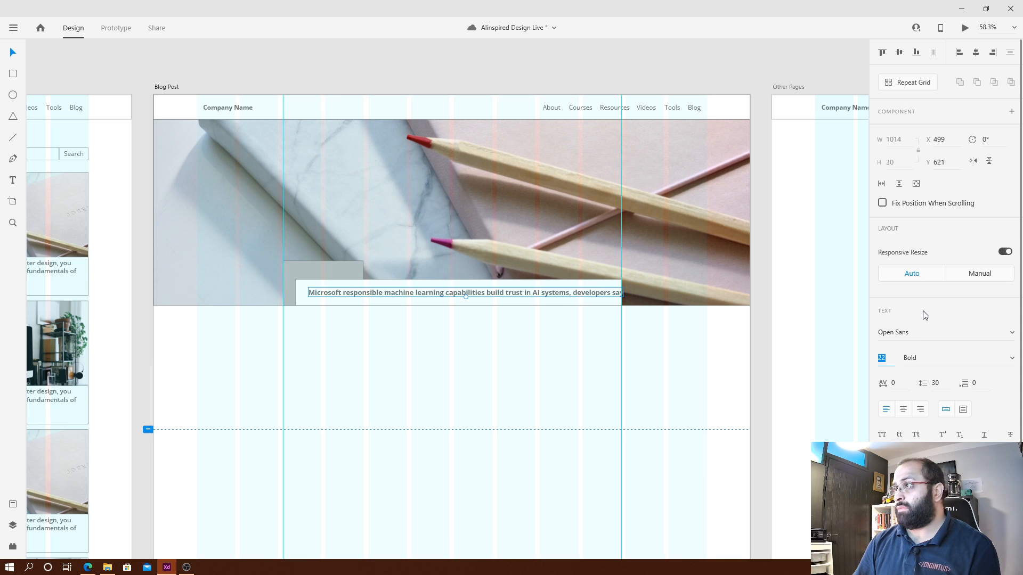
{"action": "key", "text": "Return"}
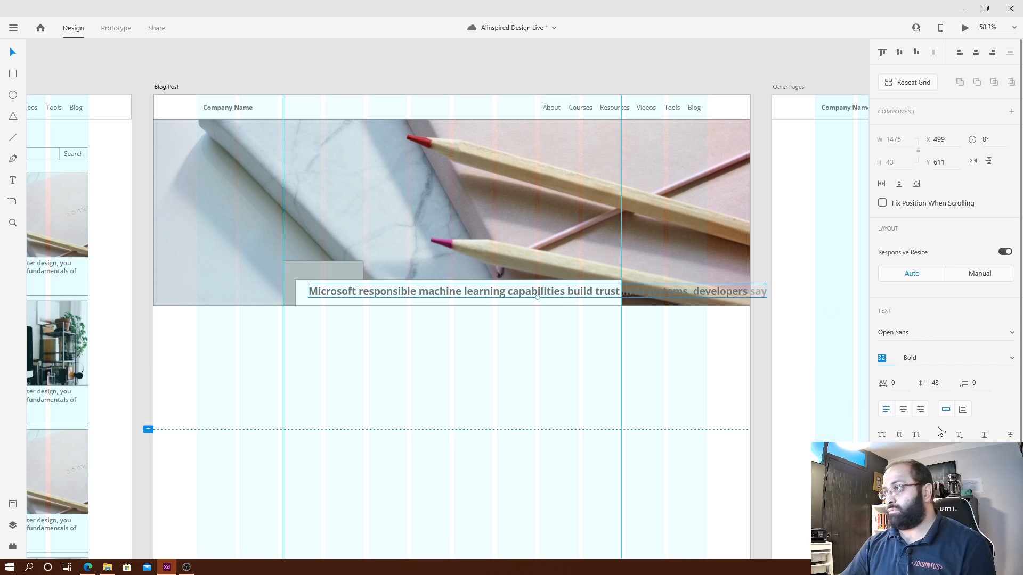
{"action": "left_click", "coordinate": [963, 412]}
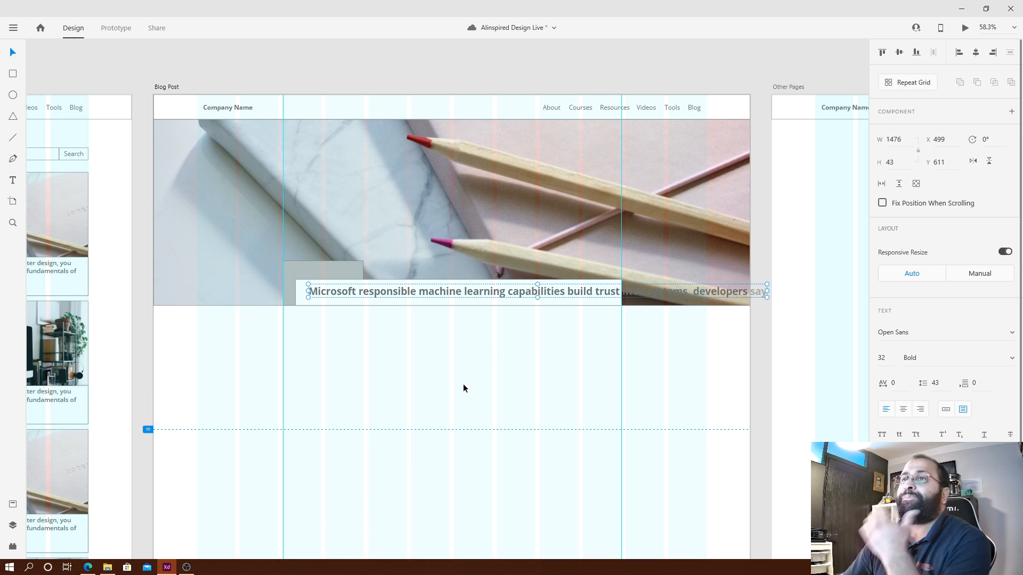
Switch to OBS to read the stream chat, and return to the Blog Post artboard in Adobe XD.
{"action": "left_click", "coordinate": [187, 568]}
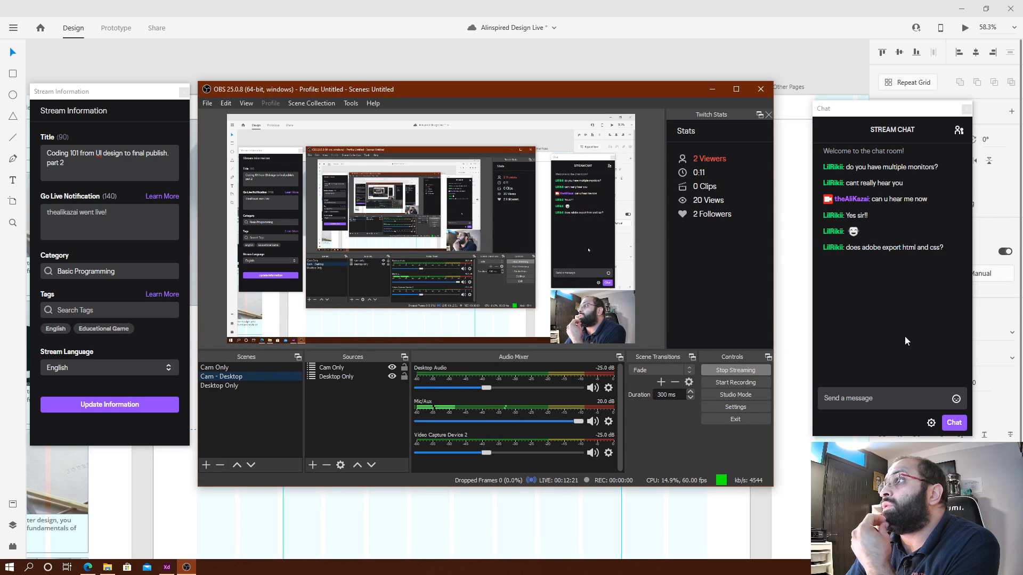
{"action": "left_click", "coordinate": [880, 398]}
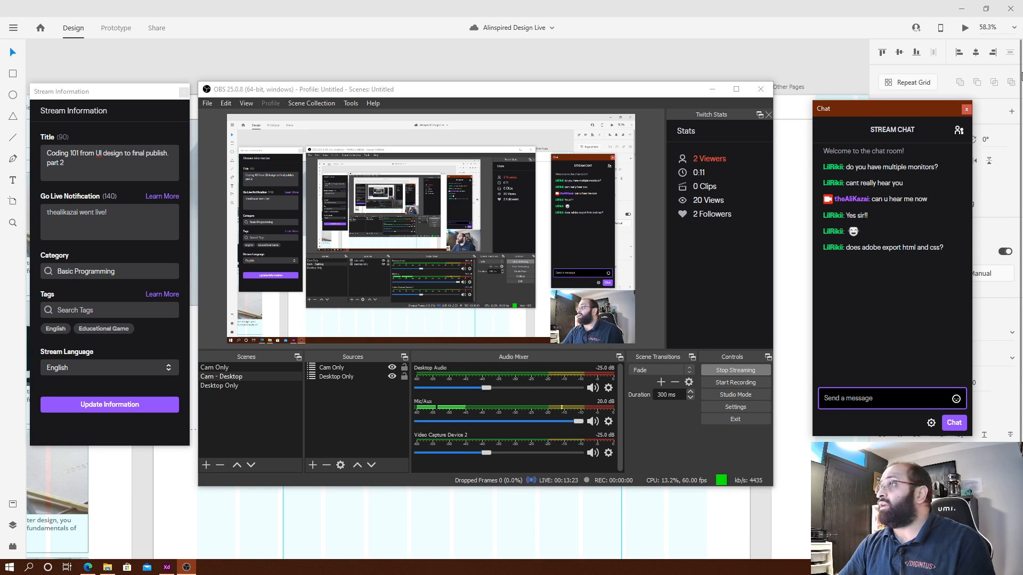
{"action": "left_click", "coordinate": [703, 74]}
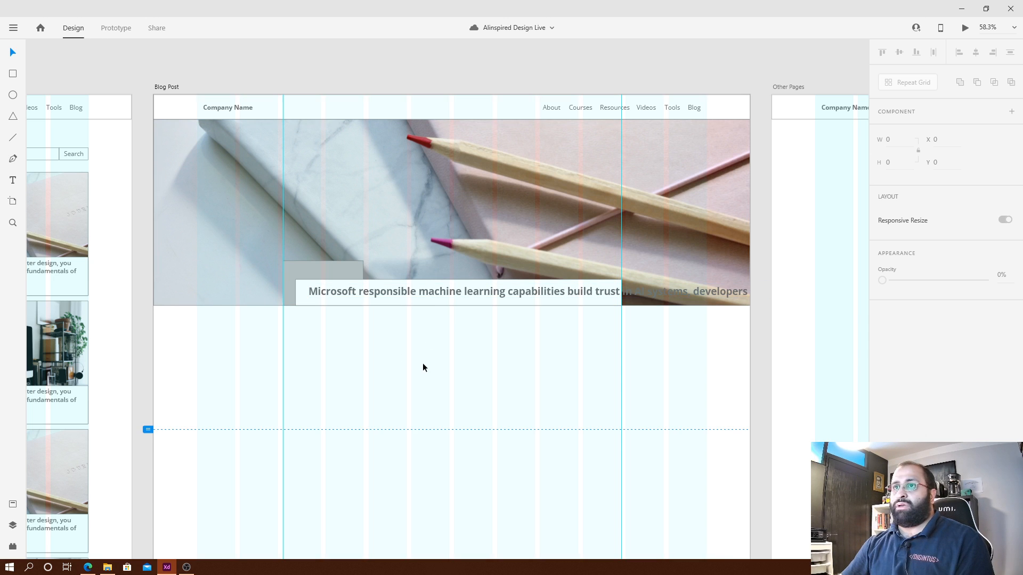
Delete the grey and white title rectangles and move the headline below the hero image to X 319, Y 827.
{"action": "left_click", "coordinate": [298, 276]}
{"action": "key", "text": "Delete"}
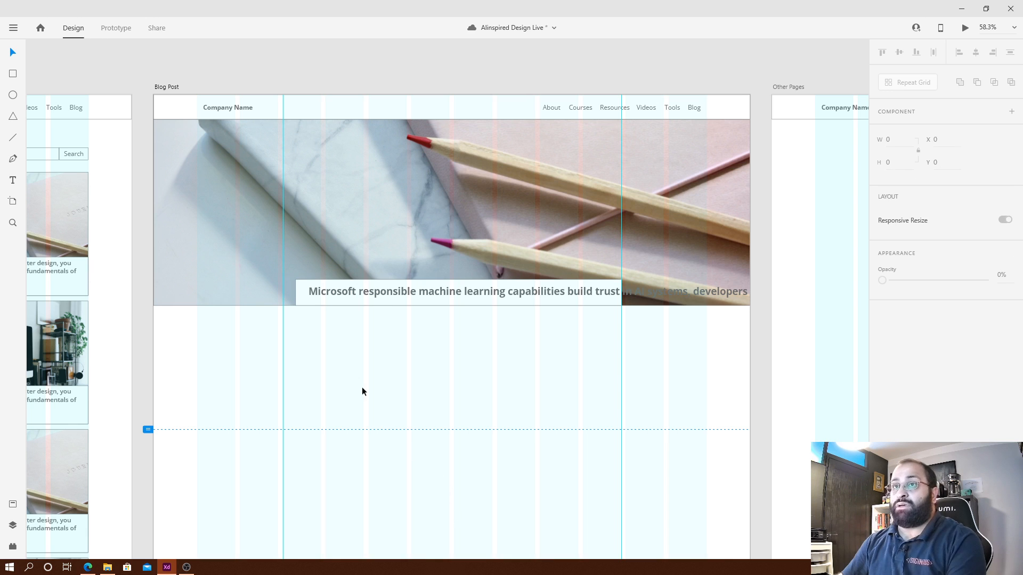
{"action": "left_click", "coordinate": [299, 310]}
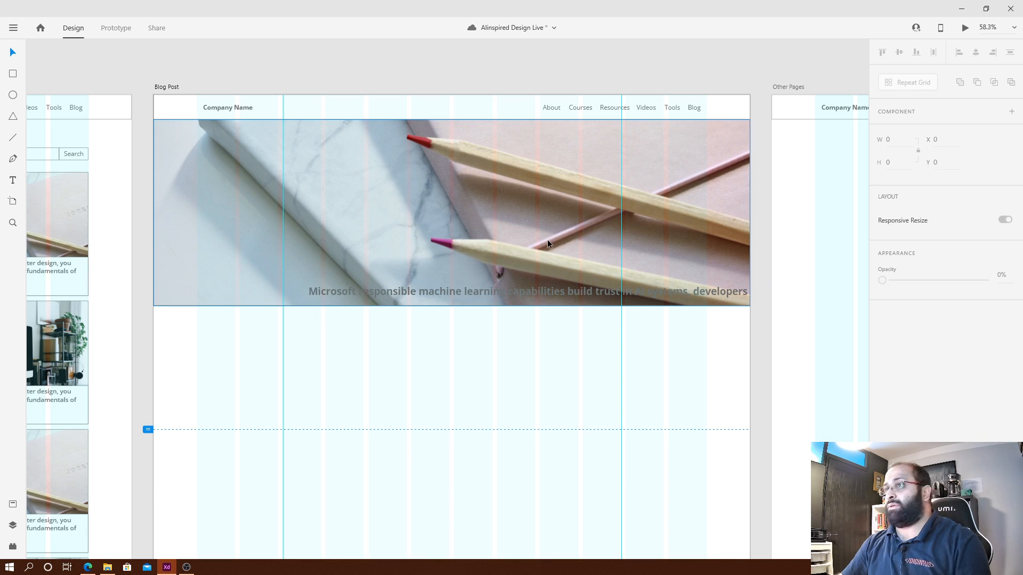
{"action": "key", "text": "ctrl+z"}
Reduce the hero image's height to 500.
{"action": "left_click", "coordinate": [606, 207]}
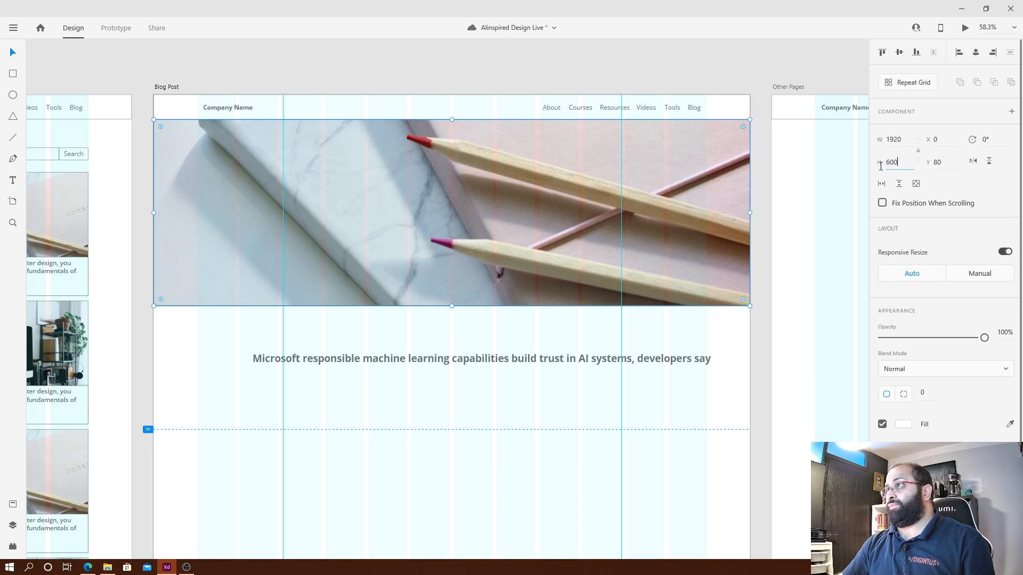
{"action": "key", "text": "ctrl+a"}
{"action": "type", "text": "500"}
{"action": "key", "text": "Return"}
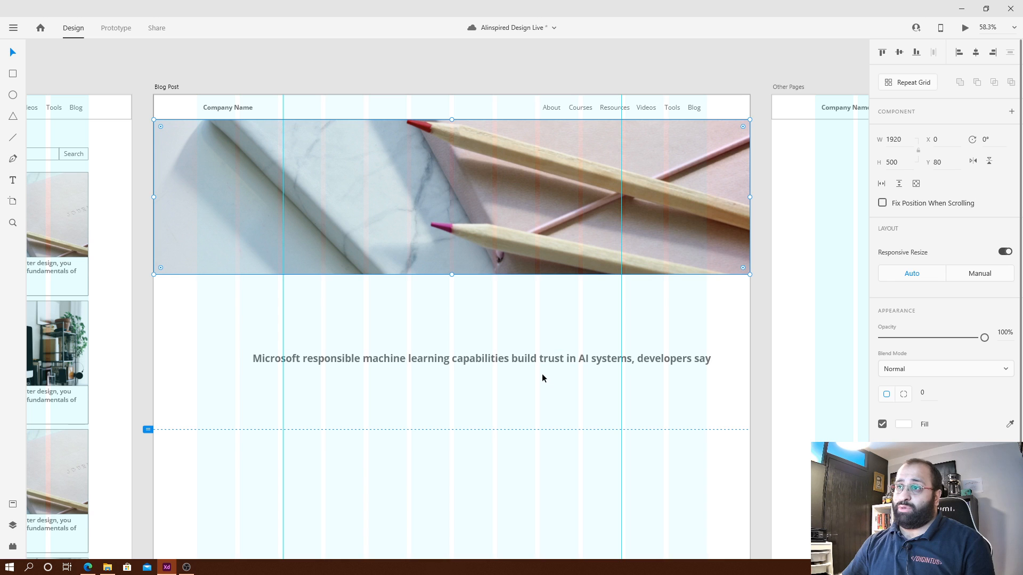
Inspect the featured card's heading on the Homepage artboard as a reference for the headline, and return to the Blog Post artboard.
{"action": "left_click", "coordinate": [479, 357]}
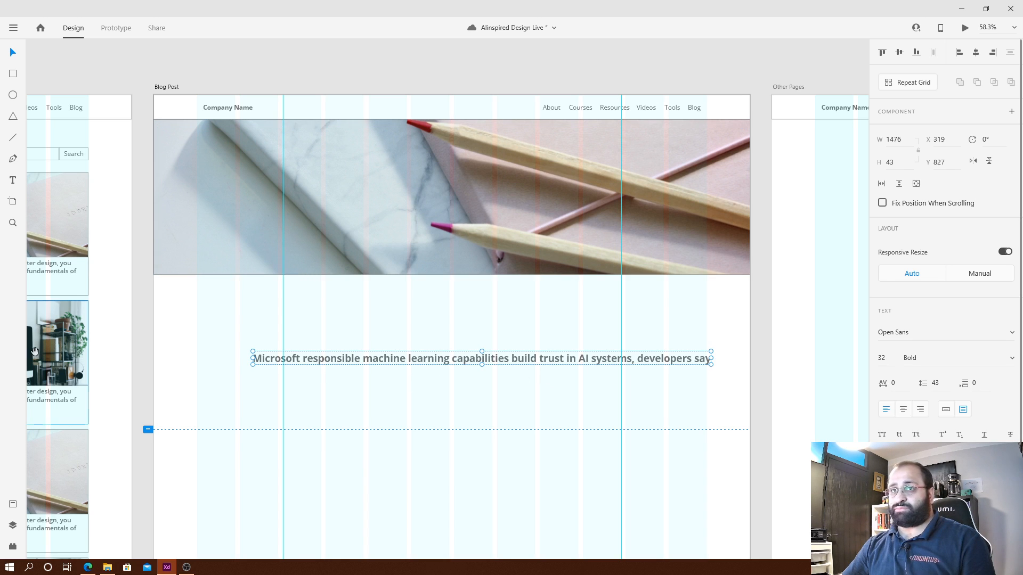
{"action": "scroll", "coordinate": [35, 351], "scroll_direction": "left", "scroll_amount": 15}
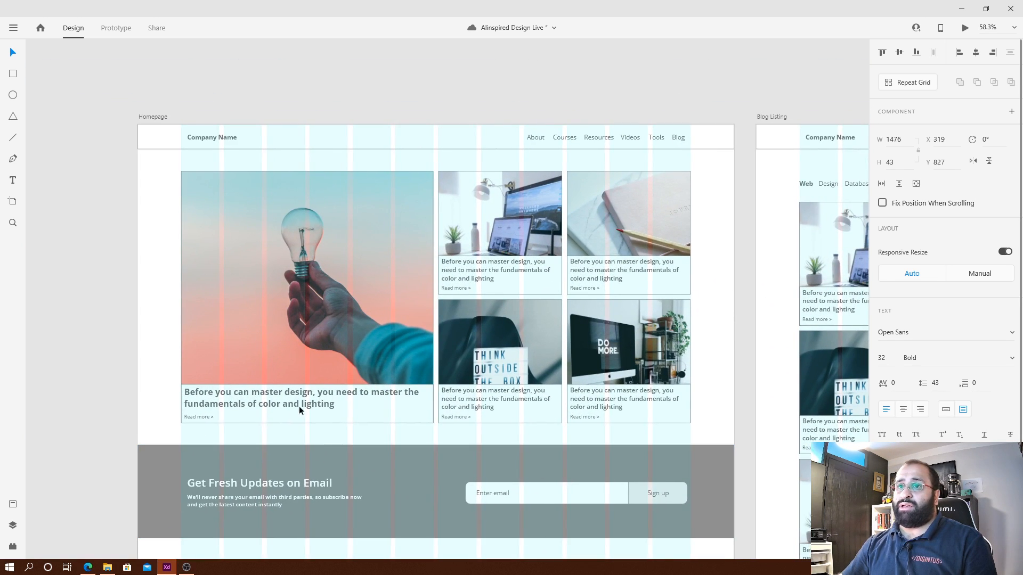
{"action": "left_click", "coordinate": [293, 394]}
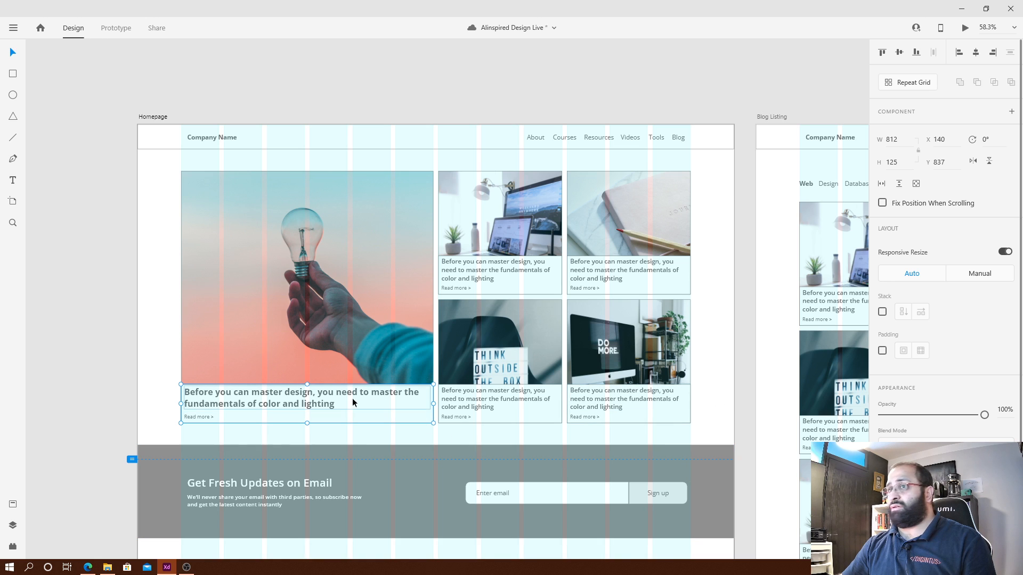
{"action": "double_click", "coordinate": [285, 409]}
{"action": "scroll", "coordinate": [287, 405], "scroll_direction": "right", "scroll_amount": 15}
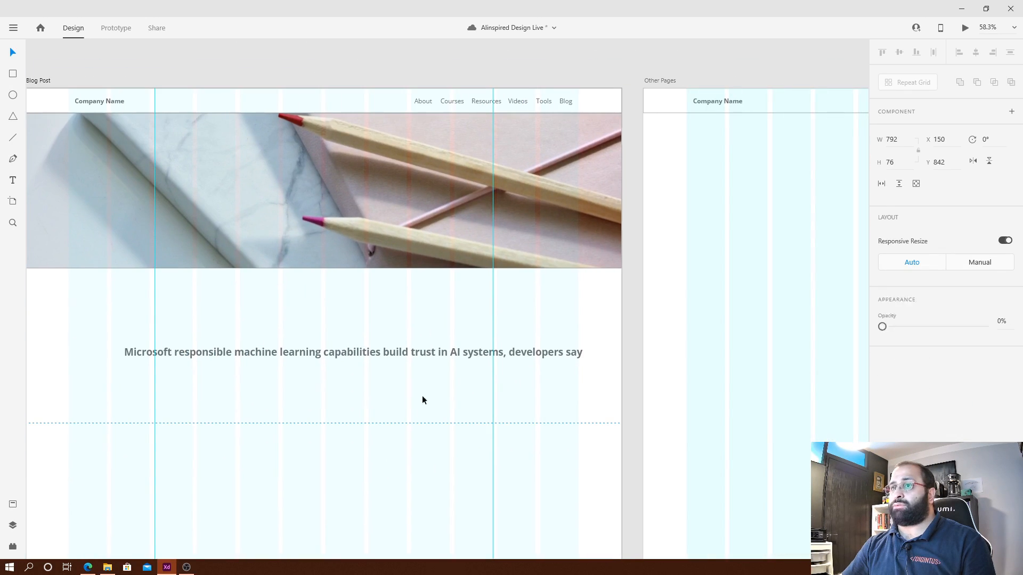
{"action": "left_click", "coordinate": [423, 400]}
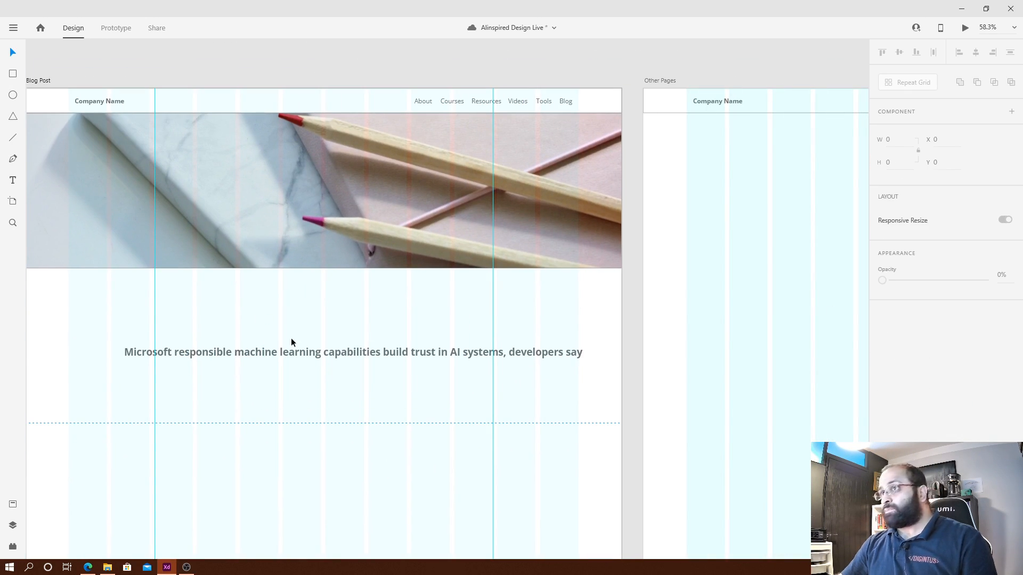
Set the headline's text size to 30 and fit its text box between the two guides, 1090 wide and 168 high.
{"action": "left_click", "coordinate": [499, 356]}
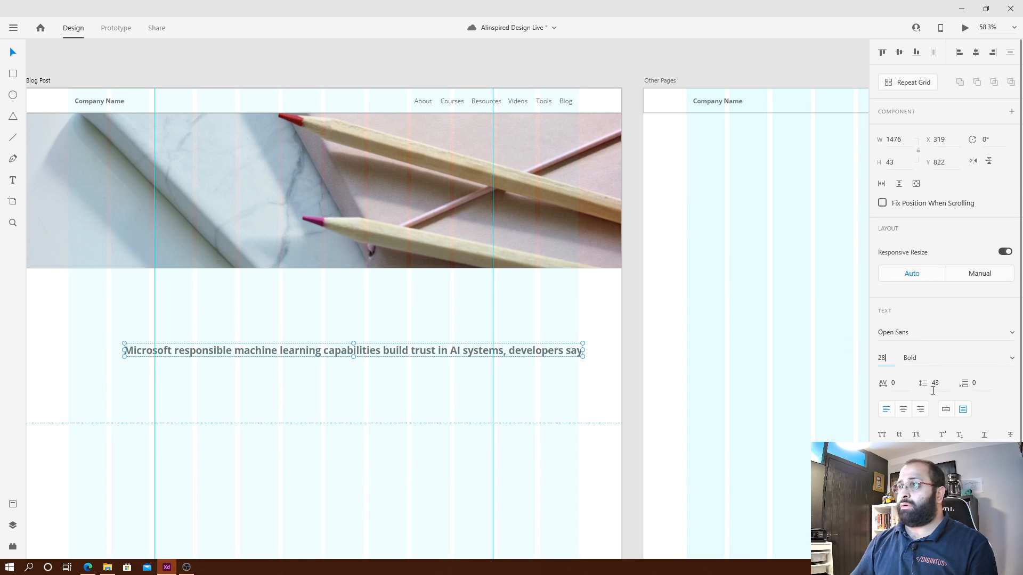
{"action": "type", "text": "30"}
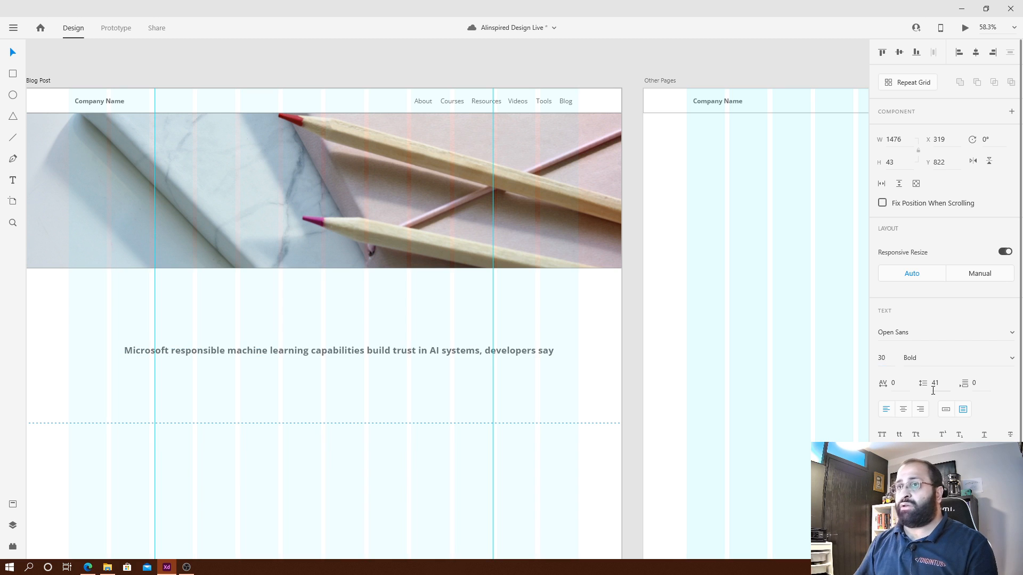
{"action": "left_click_drag", "start_coordinate": [258, 354], "coordinate": [288, 298]}
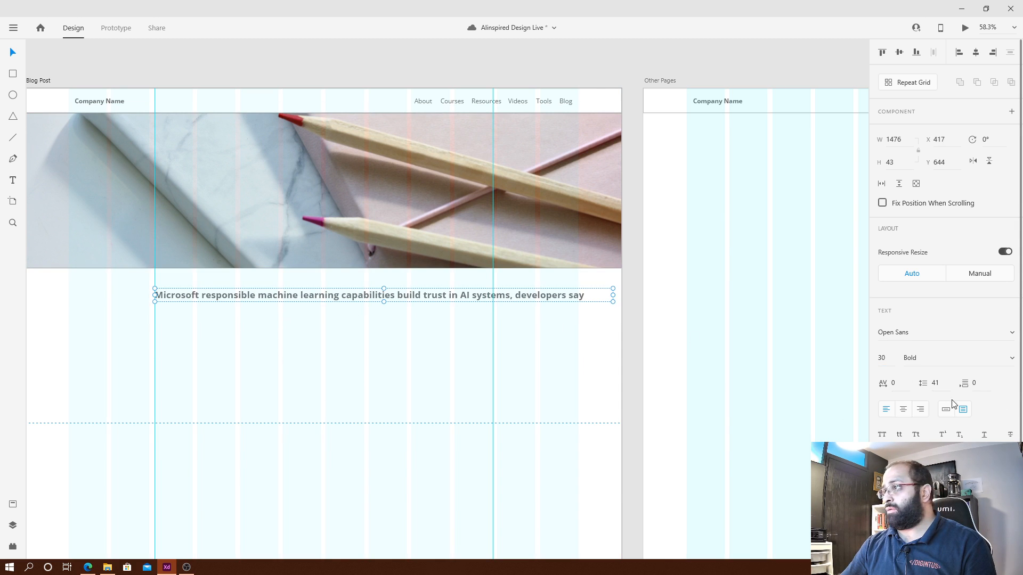
{"action": "left_click_drag", "start_coordinate": [613, 302], "coordinate": [491, 340]}
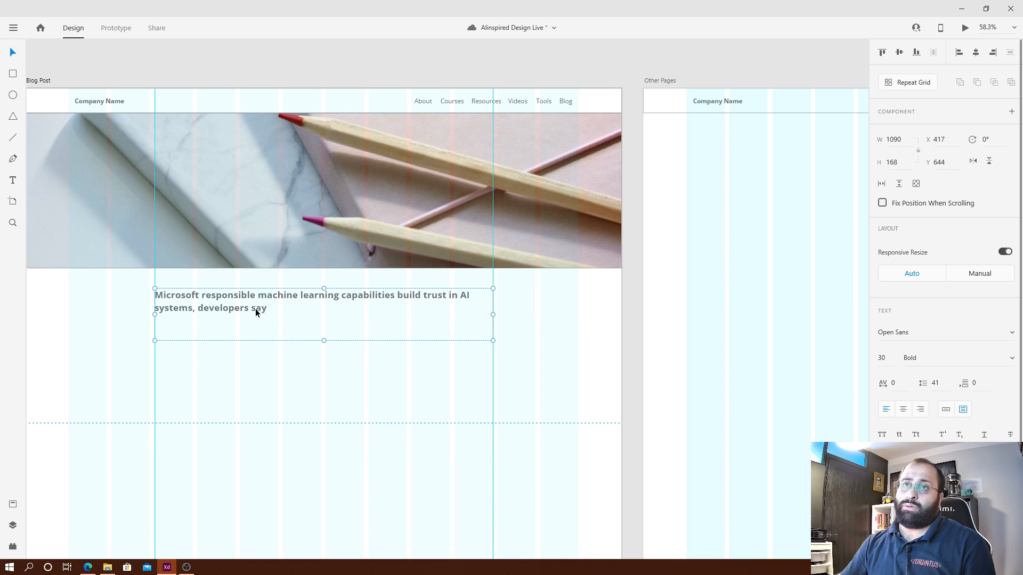
Align the headline's text box to the hero's bottom edge and nudge it down 30 to Y 610.
{"action": "left_click_drag", "start_coordinate": [255, 308], "coordinate": [252, 289]}
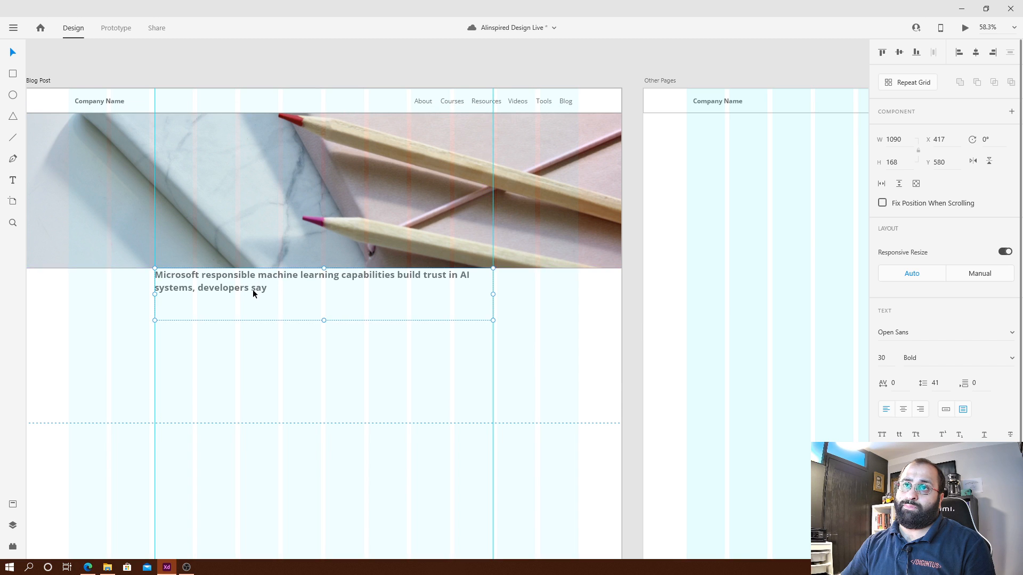
{"action": "key", "text": "shift+Down"}
{"action": "key", "text": "shift+Down"}
{"action": "key", "text": "shift+Down"}
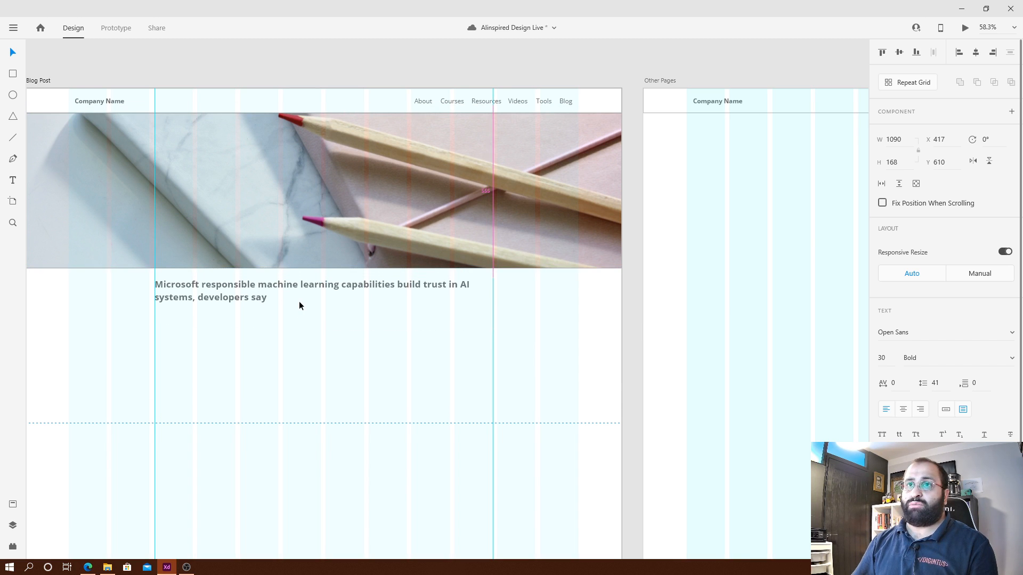
{"action": "left_click", "coordinate": [298, 418]}
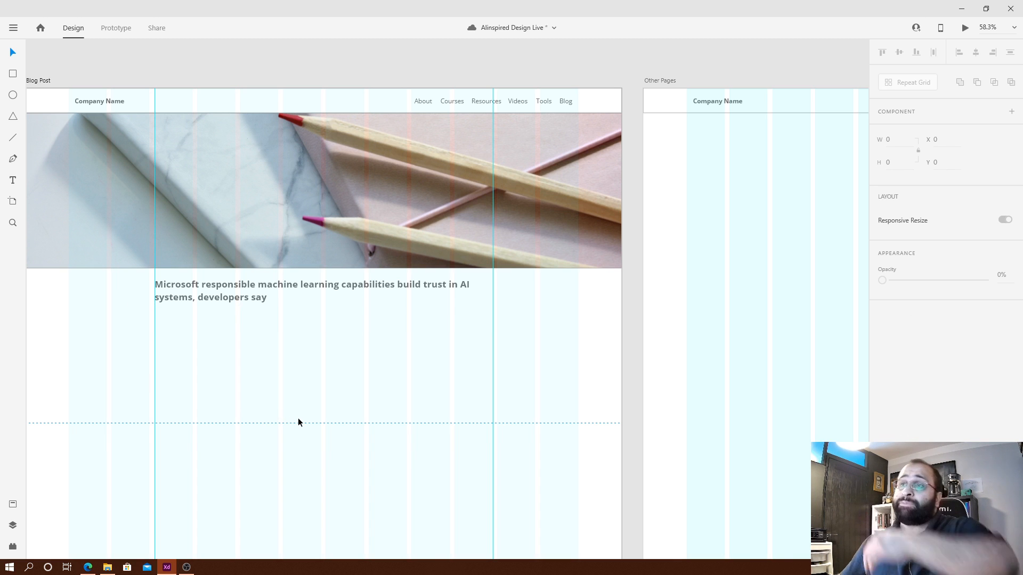
Fit the height of the headline's text box to its text.
{"action": "scroll", "coordinate": [319, 403], "scroll_direction": "up", "scroll_amount": 2}
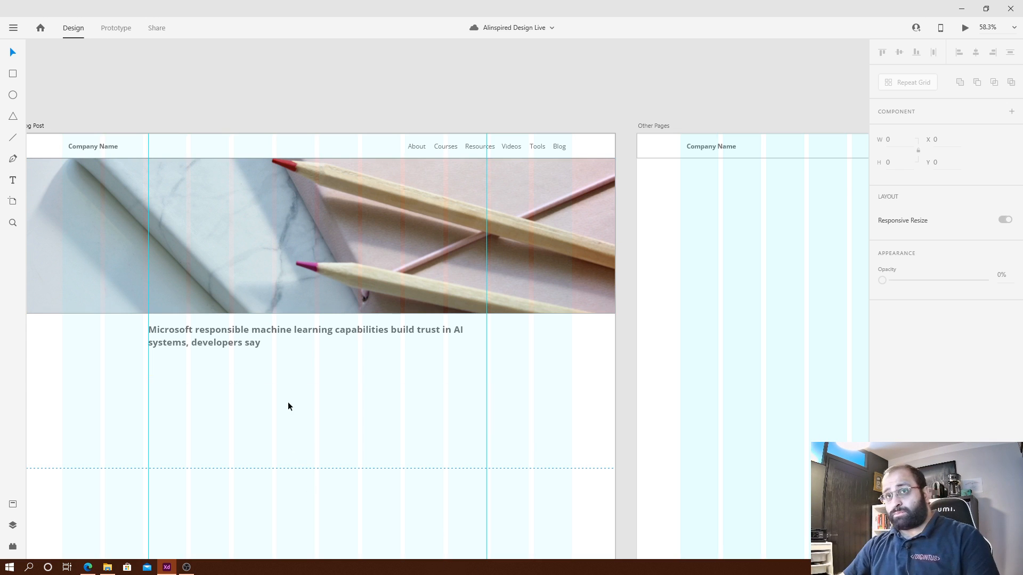
{"action": "left_click", "coordinate": [330, 365]}
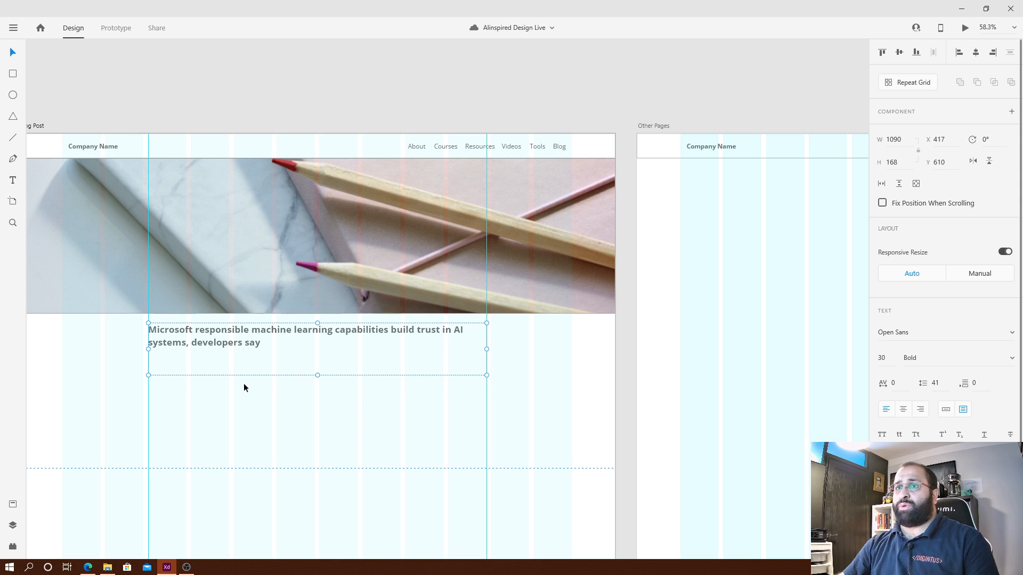
{"action": "double_click", "coordinate": [317, 375]}
{"action": "left_click", "coordinate": [325, 399]}
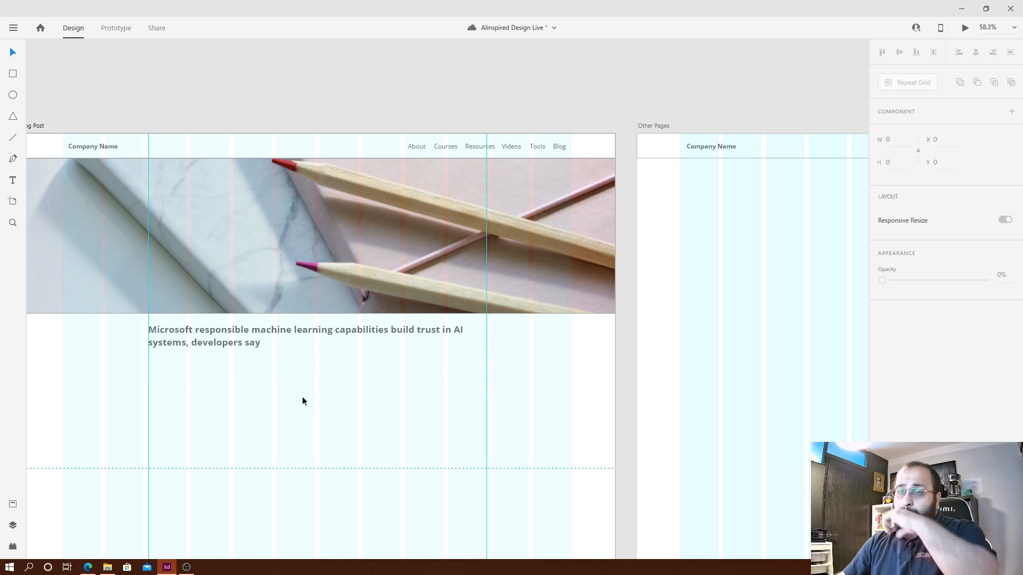
Preview the Blog Post artboard to check the hero and headline, and close the preview window.
{"action": "scroll", "coordinate": [373, 394], "scroll_direction": "down", "scroll_amount": 2}
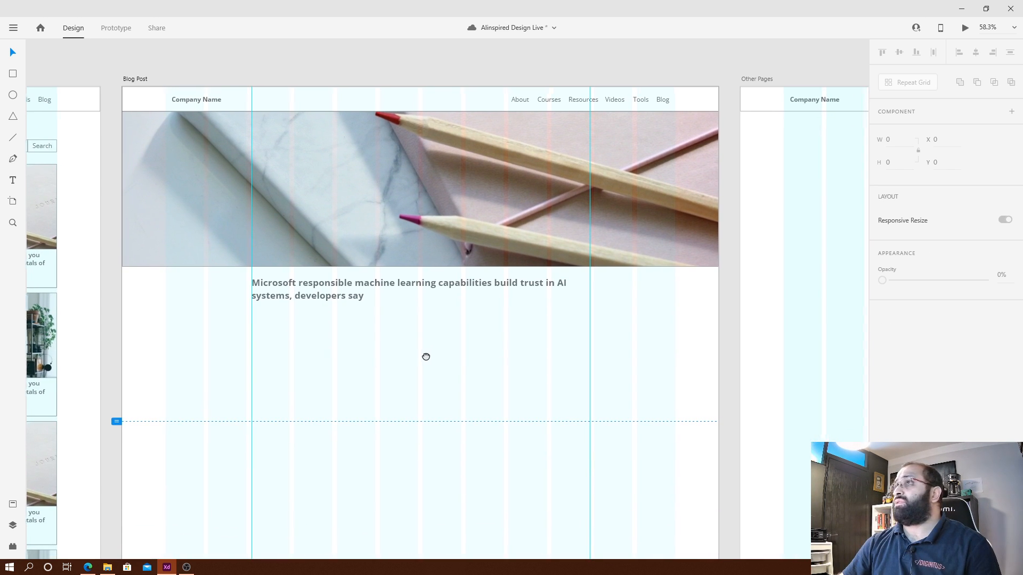
{"action": "scroll", "coordinate": [413, 341], "scroll_direction": "up", "scroll_amount": 2, "text": "ctrl"}
{"action": "scroll", "coordinate": [420, 339], "scroll_direction": "down", "scroll_amount": 2, "text": "ctrl"}
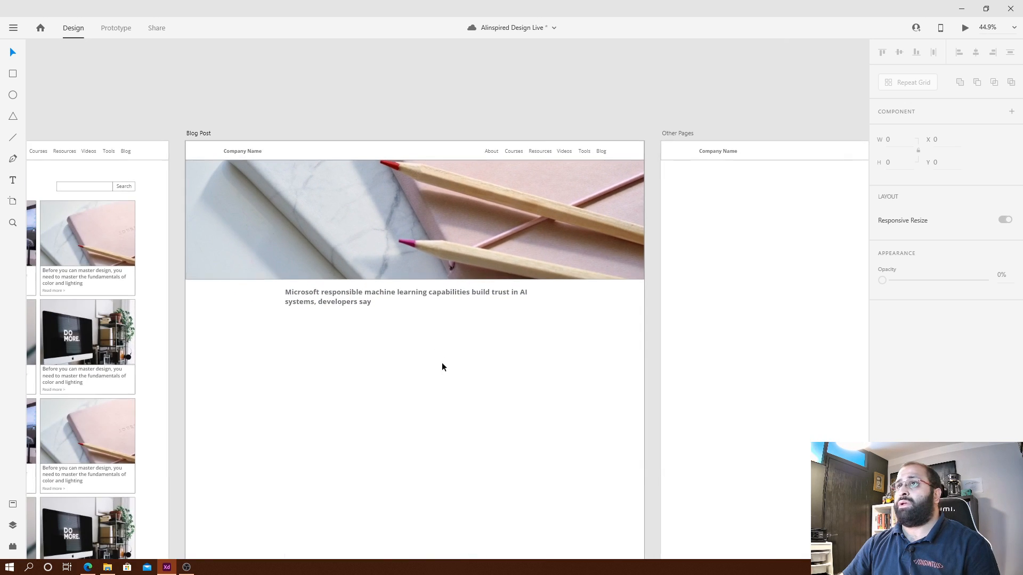
{"action": "left_click_drag", "start_coordinate": [443, 364], "coordinate": [448, 340]}
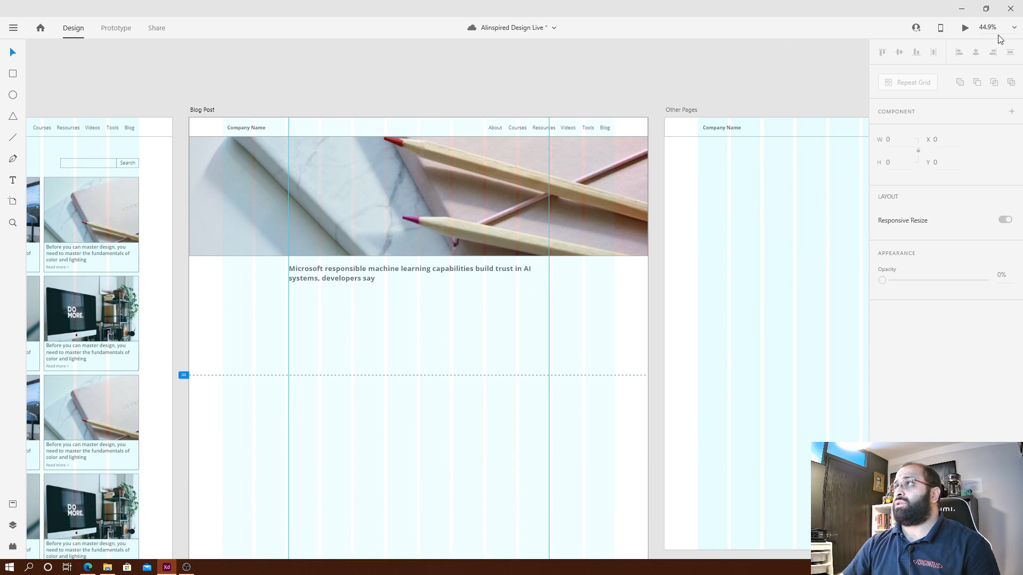
{"action": "left_click", "coordinate": [206, 109]}
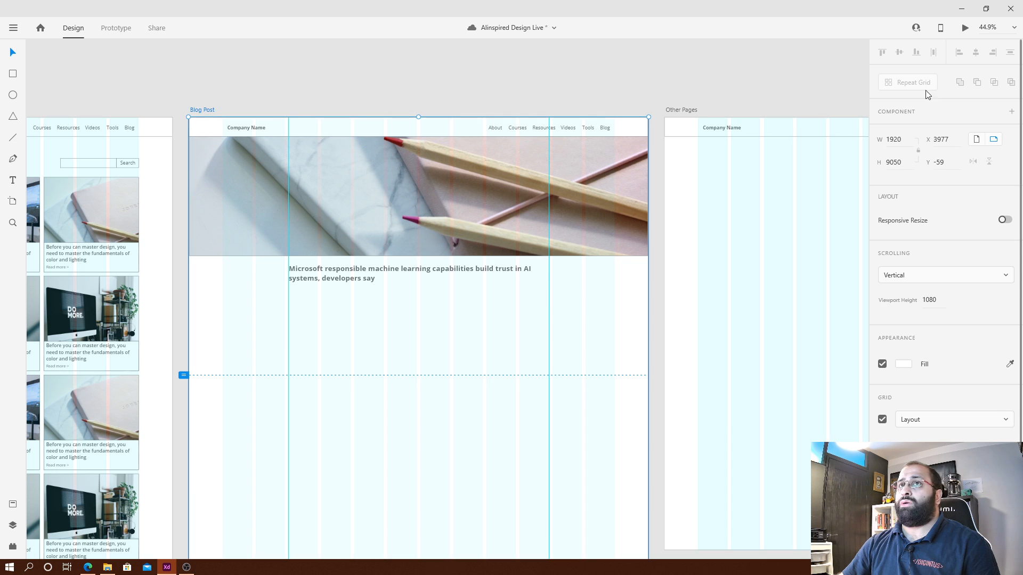
{"action": "left_click", "coordinate": [965, 27]}
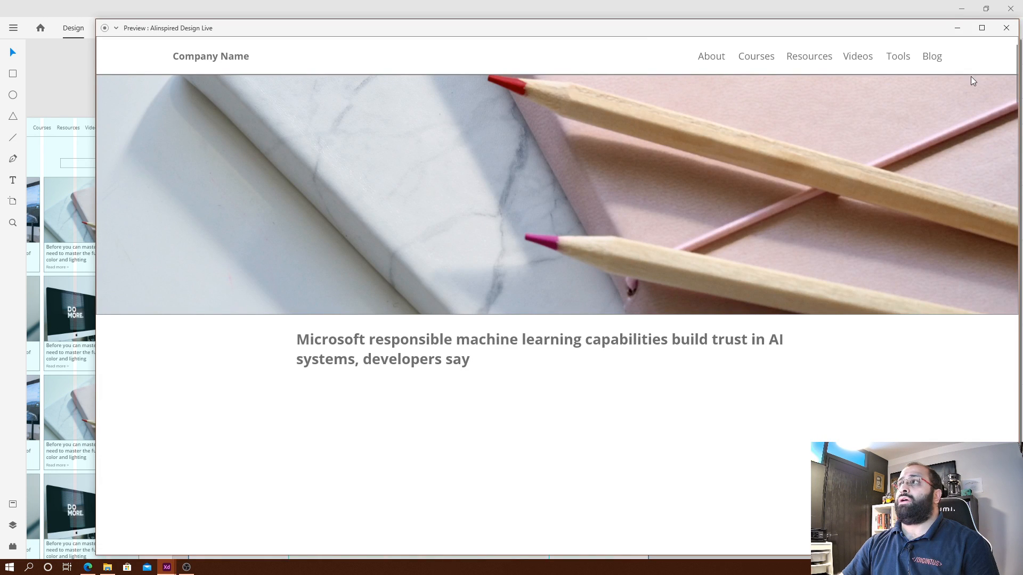
{"action": "left_click", "coordinate": [1006, 29]}
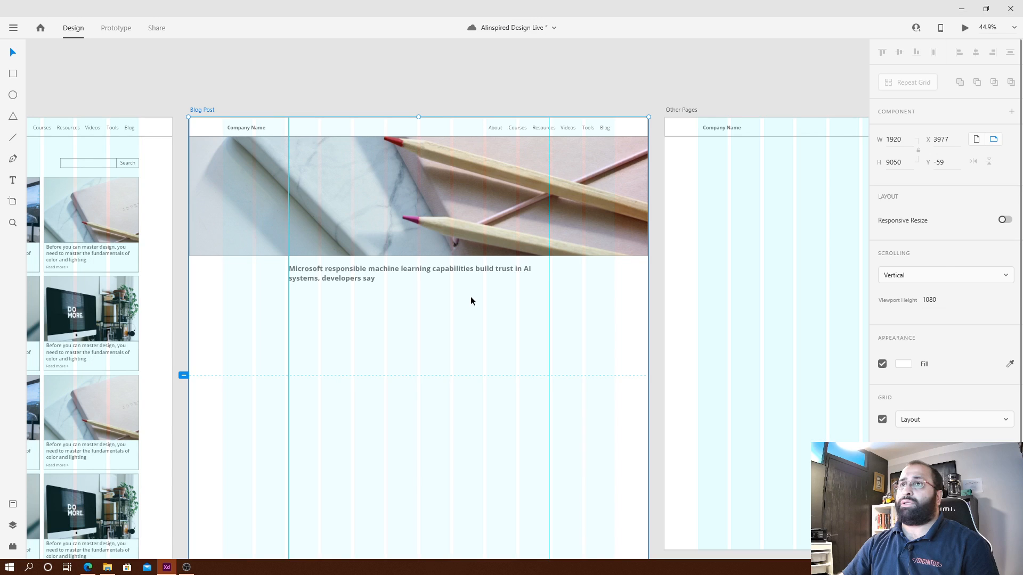
Set the headline's text size to 35 and fit its text box height to the text.
{"action": "left_click", "coordinate": [472, 275]}
{"action": "left_click", "coordinate": [885, 359]}
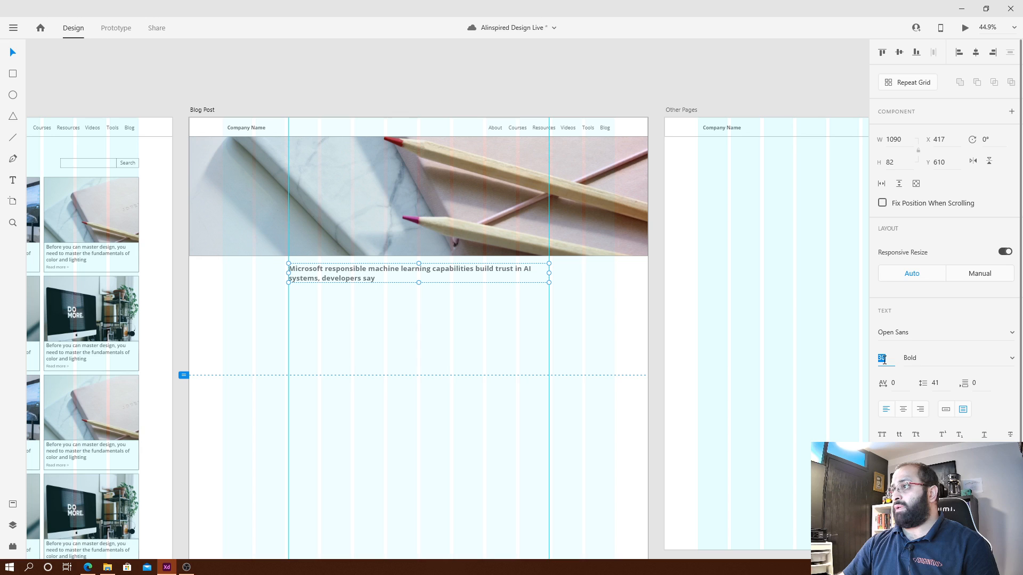
{"action": "type", "text": "33"}
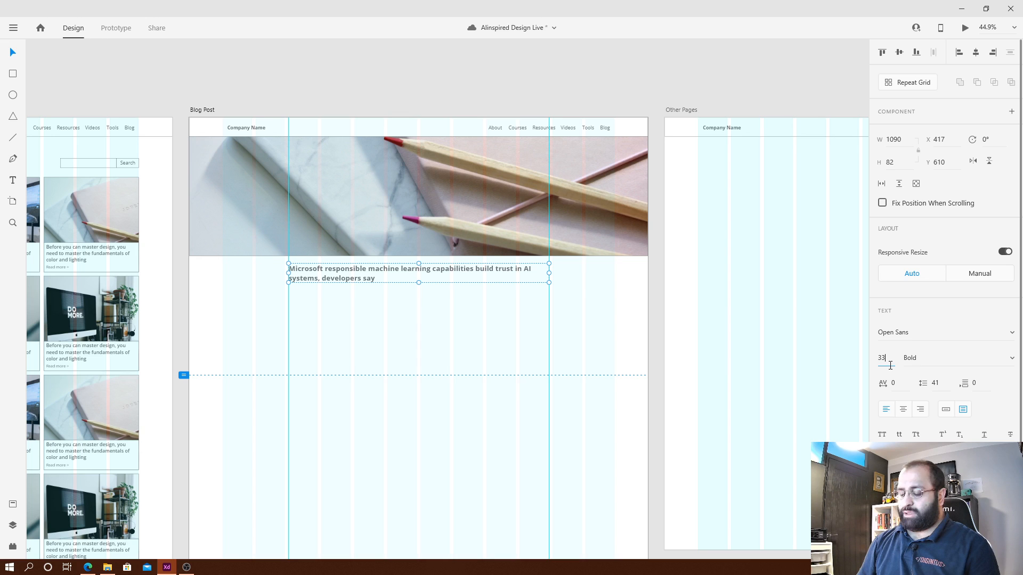
{"action": "key", "text": "BackSpace"}
{"action": "type", "text": "5"}
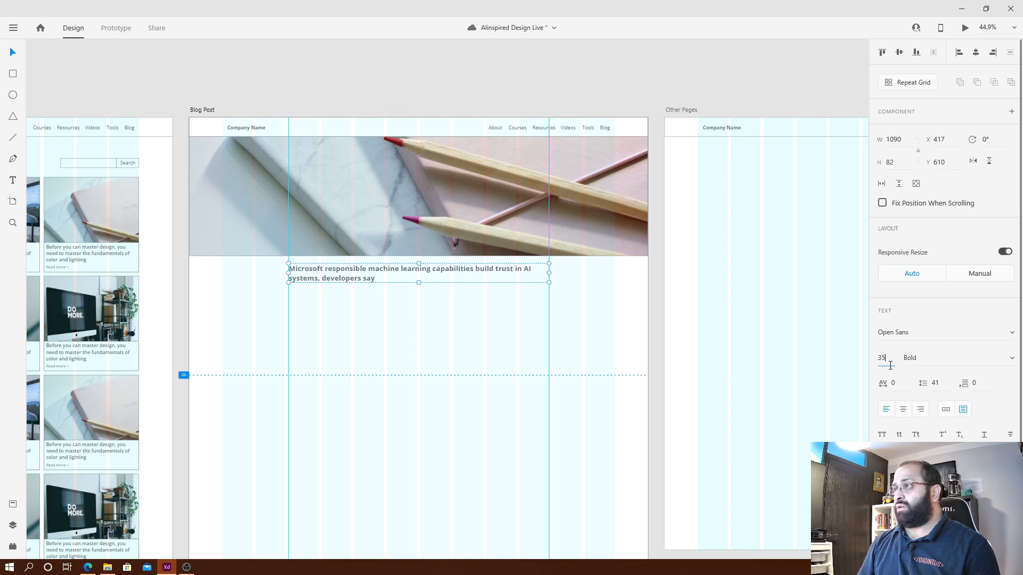
{"action": "key", "text": "Return"}
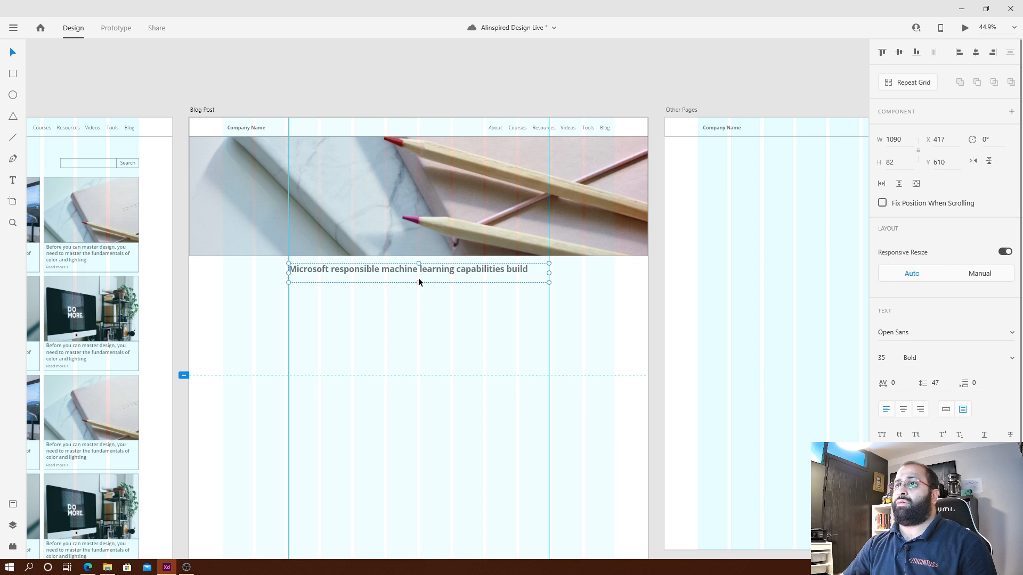
{"action": "double_click", "coordinate": [419, 283]}
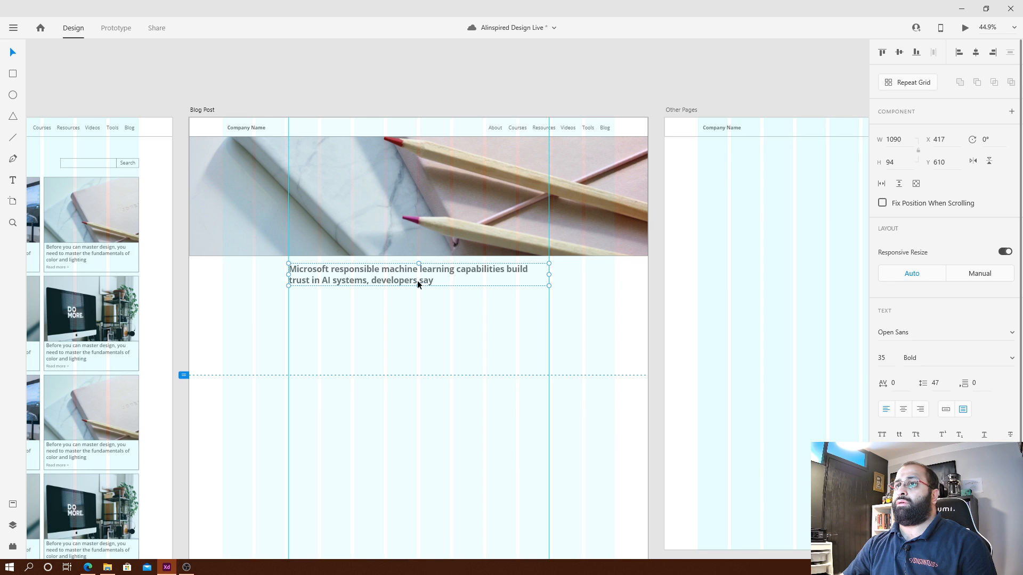
{"action": "left_click", "coordinate": [464, 347]}
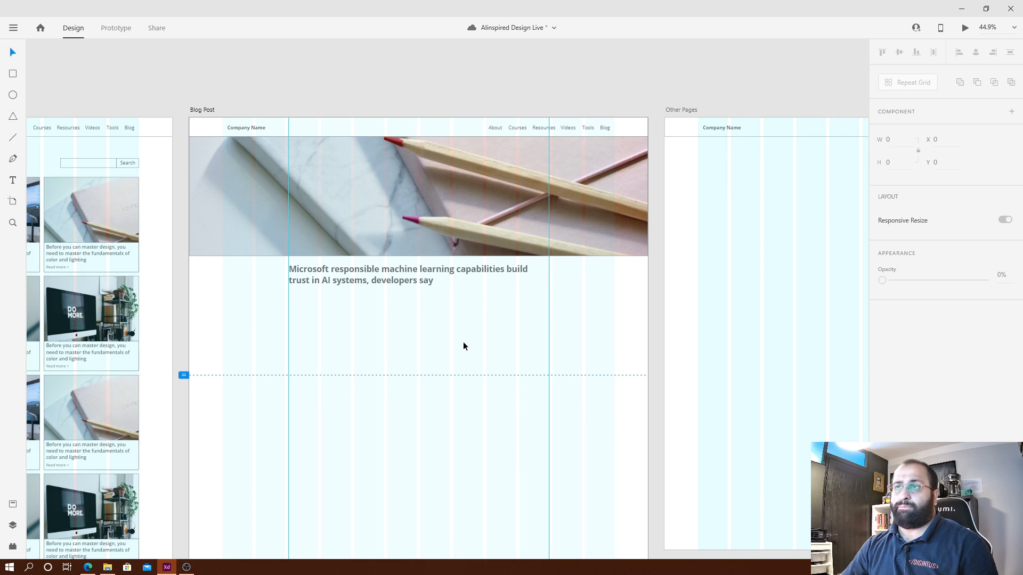
Draw a rectangle about 366 wide over the lower part of the hero image, starting at the first guide, and set its height to 60.
{"action": "left_click_drag", "start_coordinate": [536, 354], "coordinate": [478, 342]}
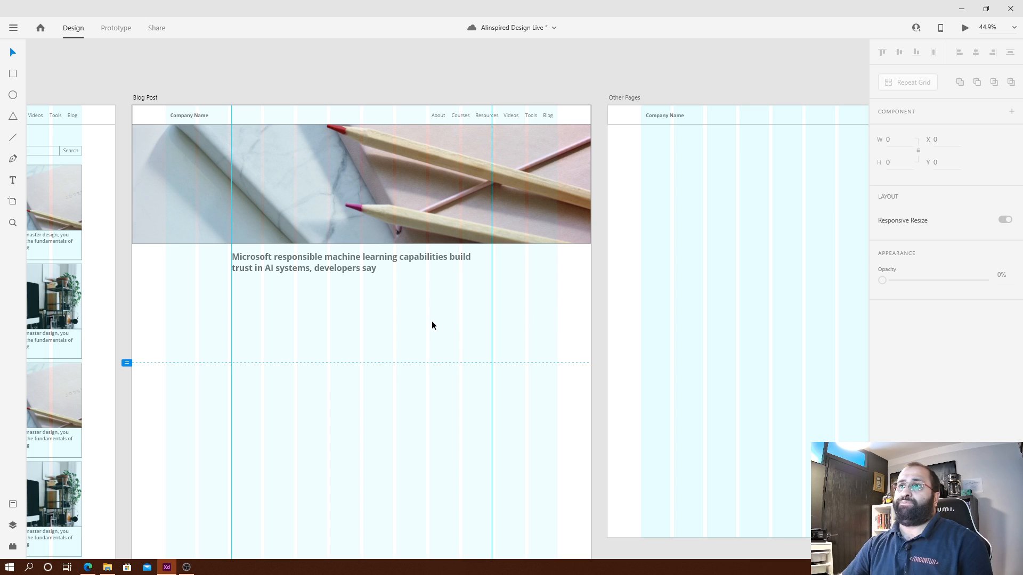
{"action": "left_click_drag", "start_coordinate": [372, 322], "coordinate": [347, 324]}
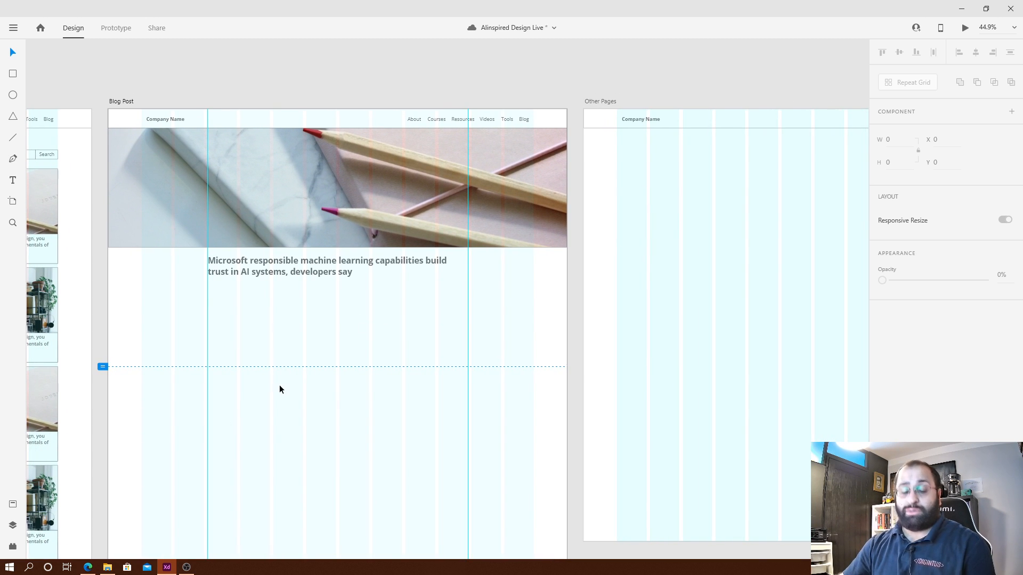
{"action": "key", "text": "r"}
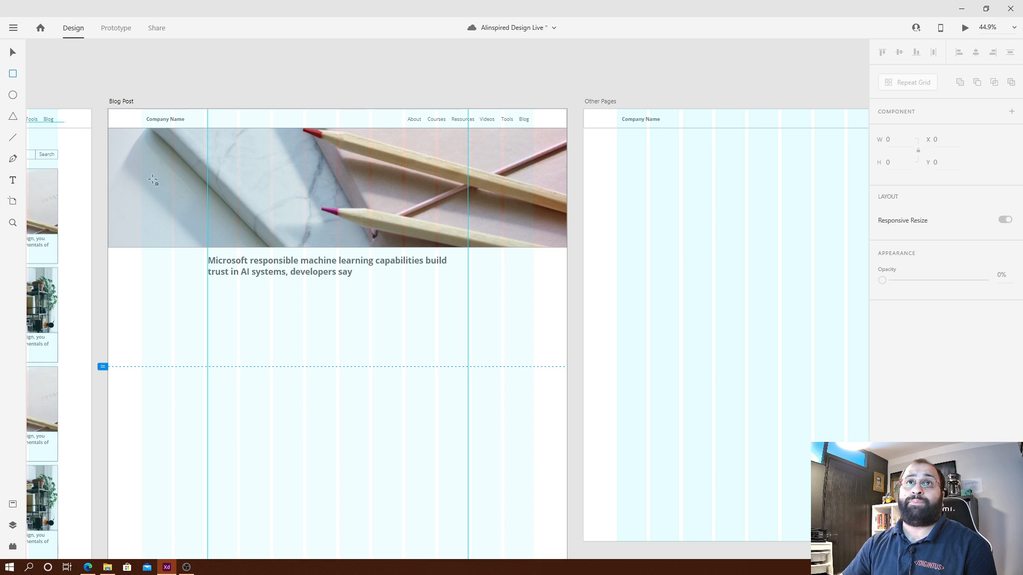
{"action": "mouse_move", "coordinate": [205, 216]}
{"action": "left_mouse_down"}
{"action": "mouse_move", "coordinate": [284, 243]}
{"action": "mouse_move", "coordinate": [296, 235]}
{"action": "left_mouse_up"}
{"action": "left_click", "coordinate": [910, 165]}
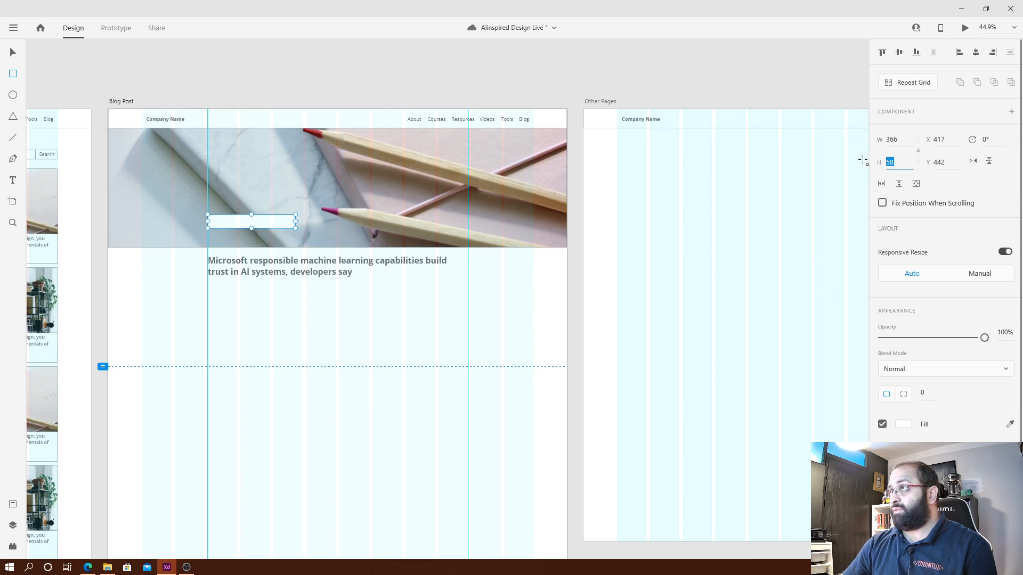
{"action": "type", "text": "60"}
{"action": "key", "text": "Return"}
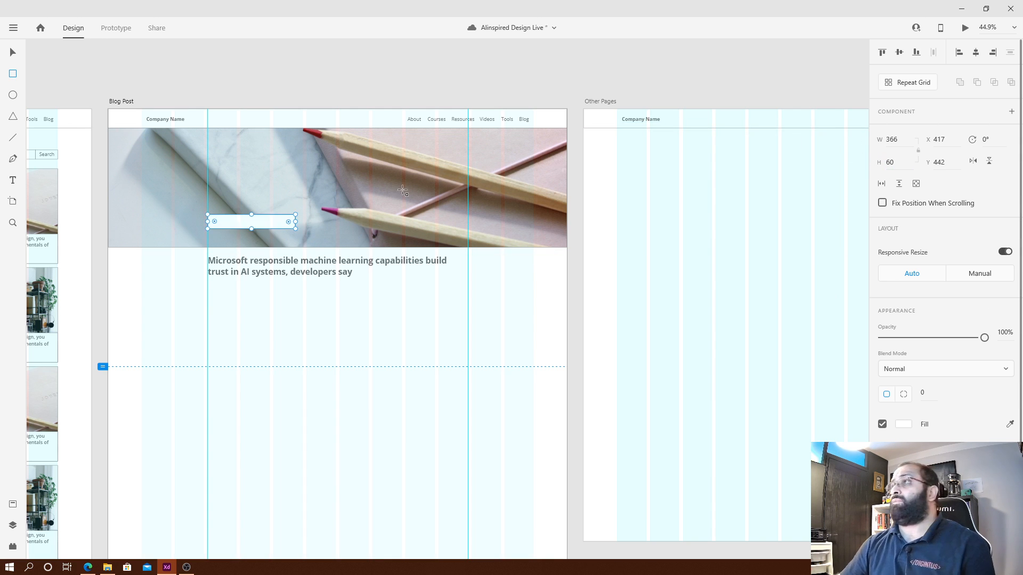
Move the white rectangle down to the hero's bottom edge at X 417, Y 520, and widen it to about 397.
{"action": "key", "text": "v"}
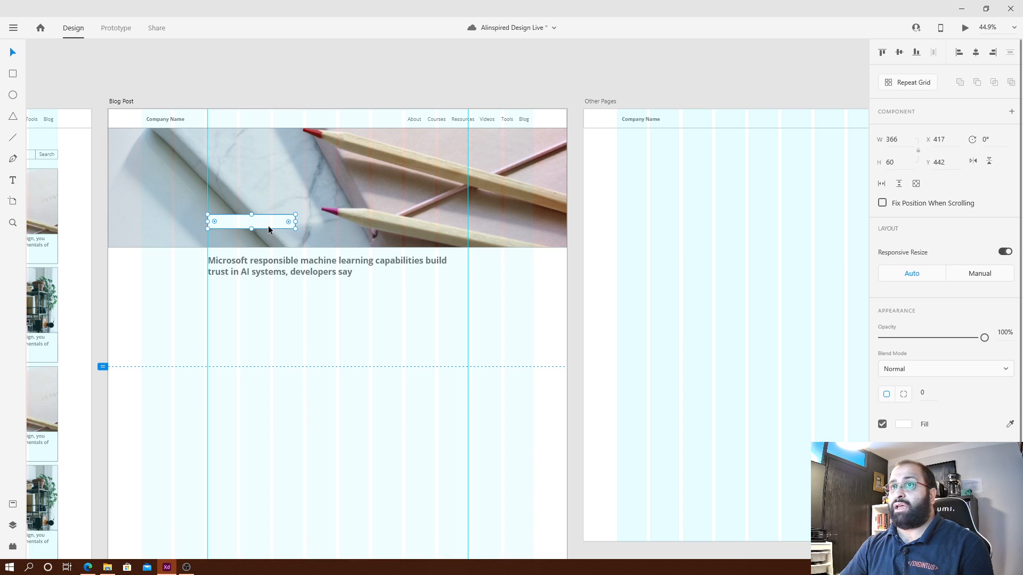
{"action": "left_click_drag", "start_coordinate": [269, 226], "coordinate": [302, 241]}
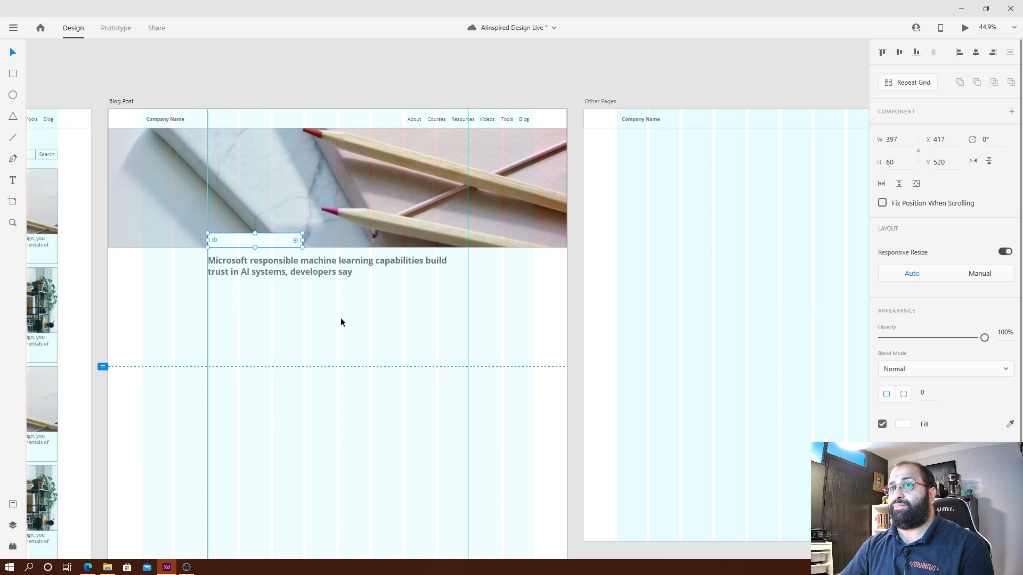
{"action": "left_click", "coordinate": [287, 341]}
Duplicate the headline, place the copy below the original and replace its text with "Microsoft".
{"action": "left_click", "coordinate": [304, 261]}
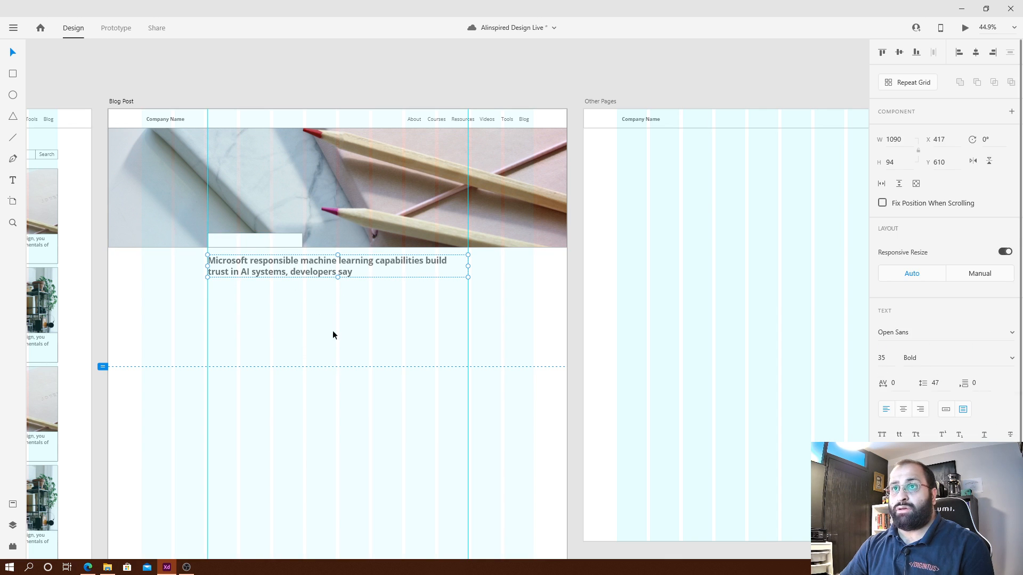
{"action": "key", "text": "ctrl+d"}
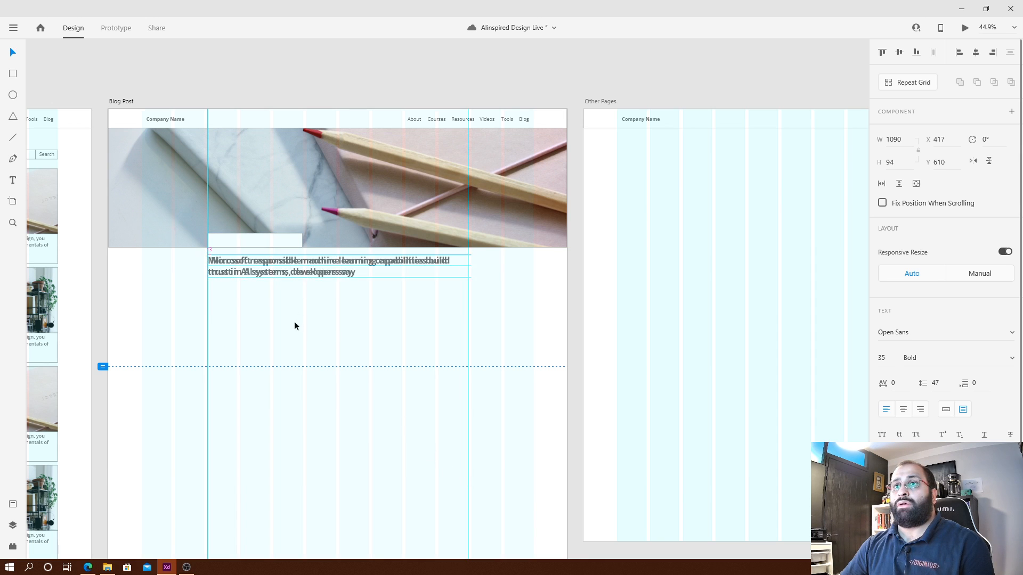
{"action": "left_click_drag", "start_coordinate": [304, 276], "coordinate": [306, 325]}
{"action": "double_click", "coordinate": [305, 320]}
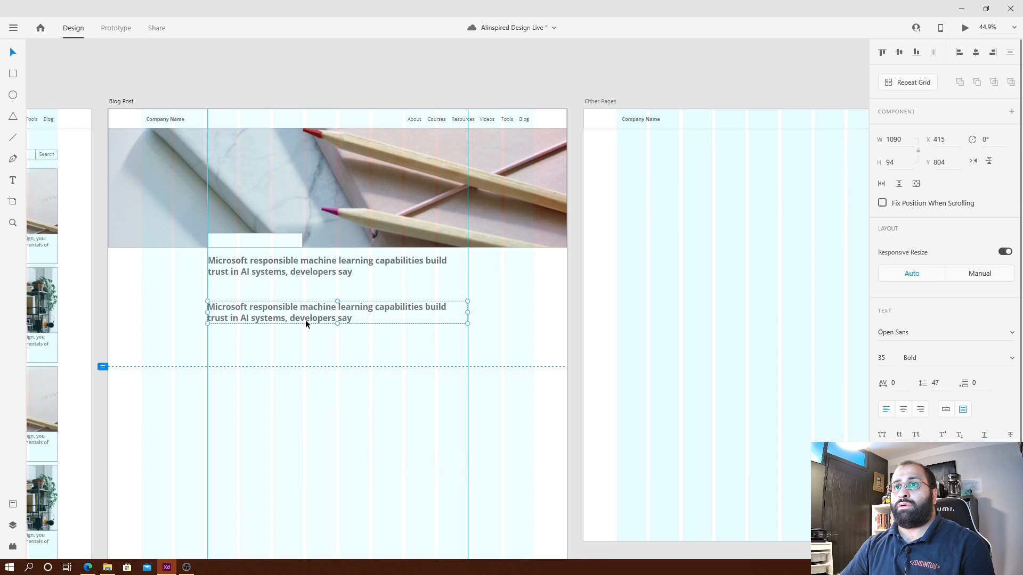
{"action": "key", "text": "ctrl+a"}
{"action": "type", "text": "Mic"}
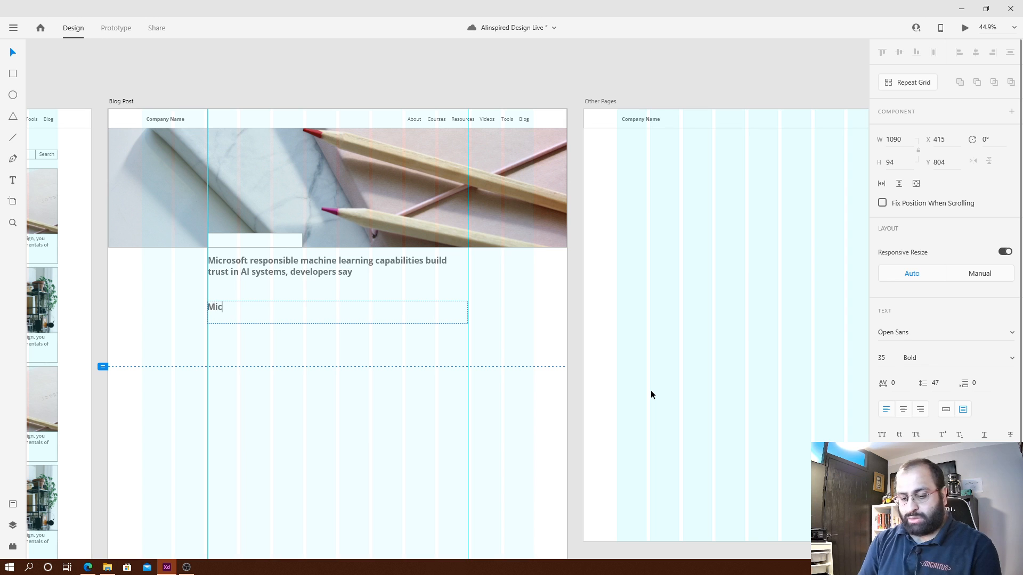
{"action": "type", "text": "rosof"}
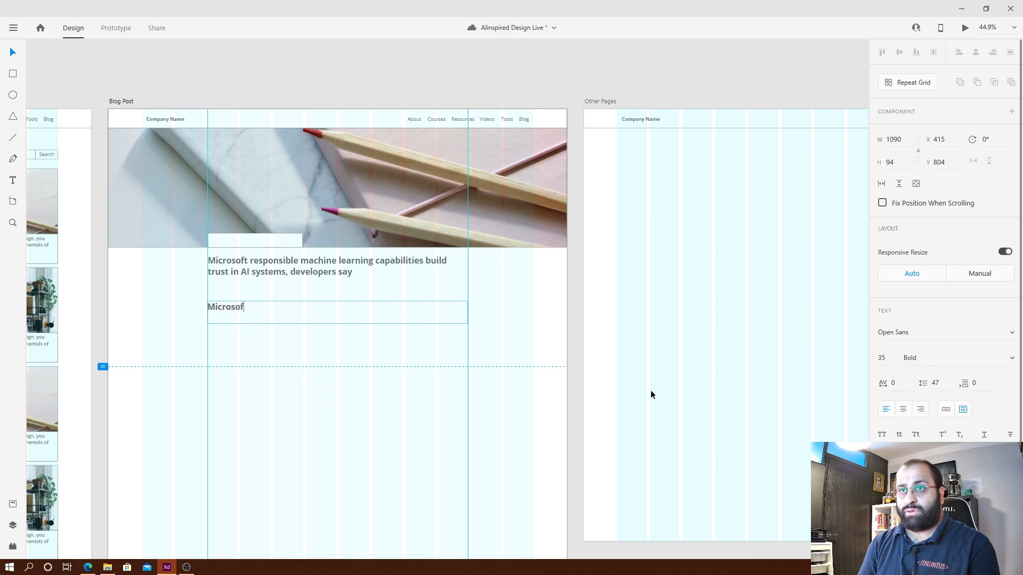
{"action": "type", "text": "t"}
{"action": "key", "text": "Escape"}
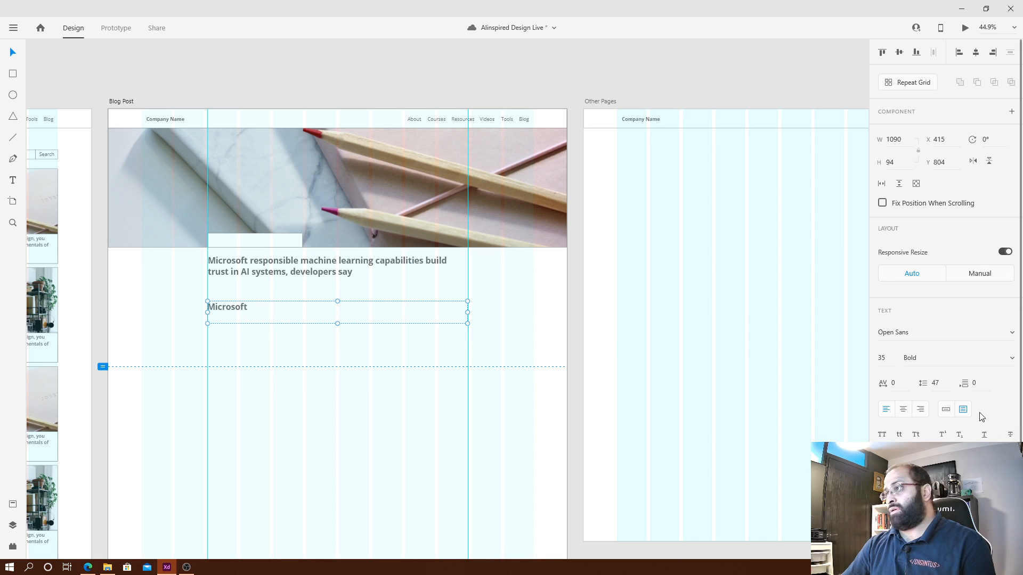
Make the "Microsoft" text auto width and place it on the white rectangle at X 417, Y 527.
{"action": "left_click", "coordinate": [946, 409]}
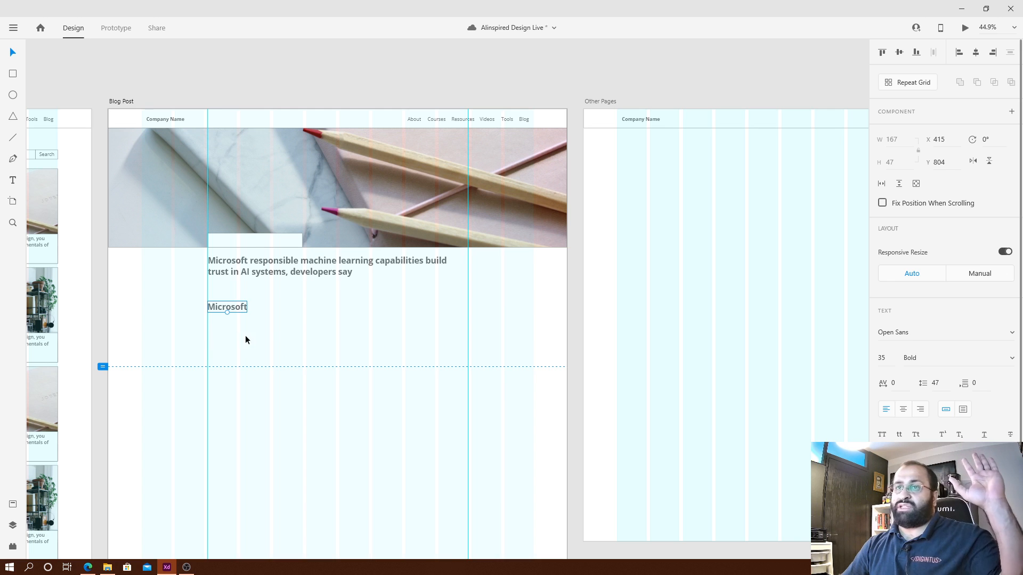
{"action": "scroll", "coordinate": [225, 245], "scroll_direction": "up", "scroll_amount": 3, "text": "ctrl"}
{"action": "left_click_drag", "start_coordinate": [343, 391], "coordinate": [424, 387]}
{"action": "left_click_drag", "start_coordinate": [313, 316], "coordinate": [323, 258]}
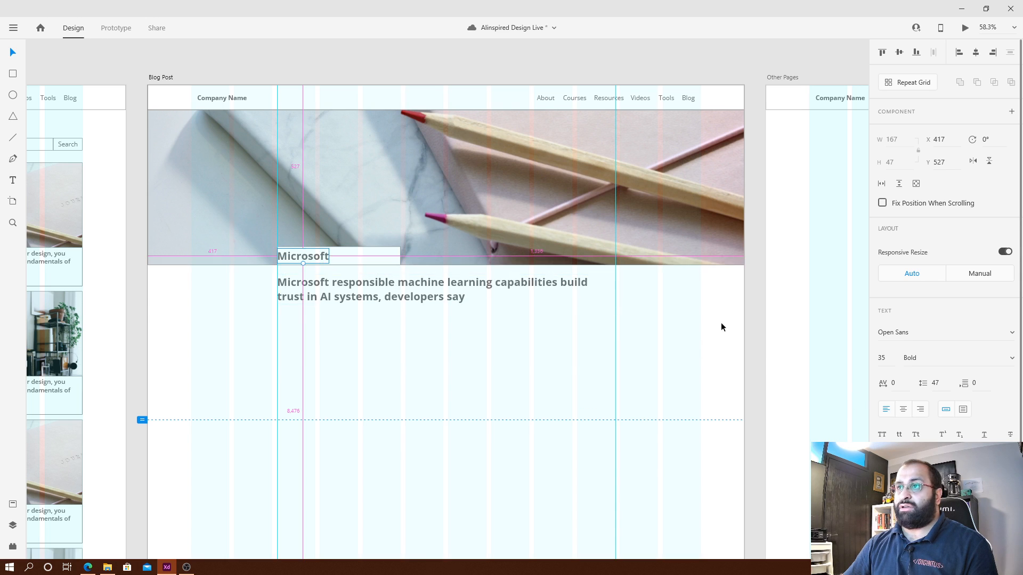
Switch to the browser to examine the top of the Microsoft AI Blog article, and return to the Adobe XD design.
{"action": "key", "text": "alt+Tab"}
{"action": "key", "text": "alt+Tab"}
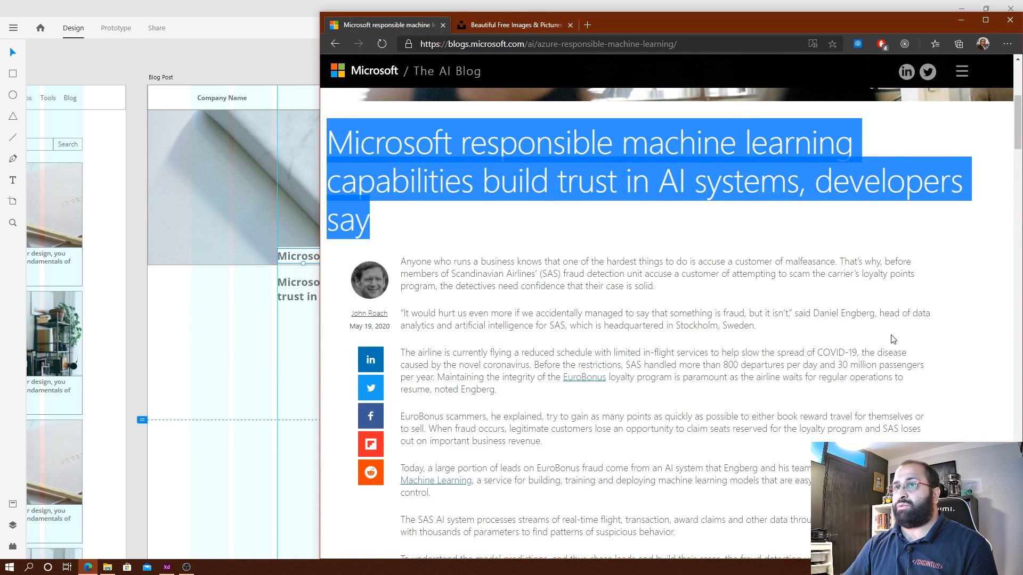
{"action": "scroll", "coordinate": [907, 330], "scroll_direction": "up", "scroll_amount": 5}
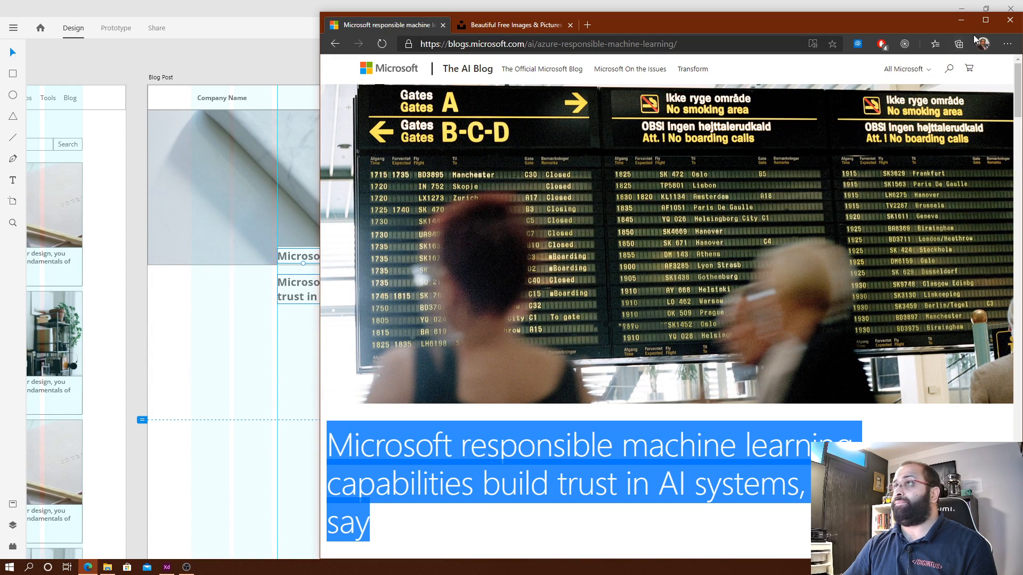
{"action": "left_click", "coordinate": [962, 20]}
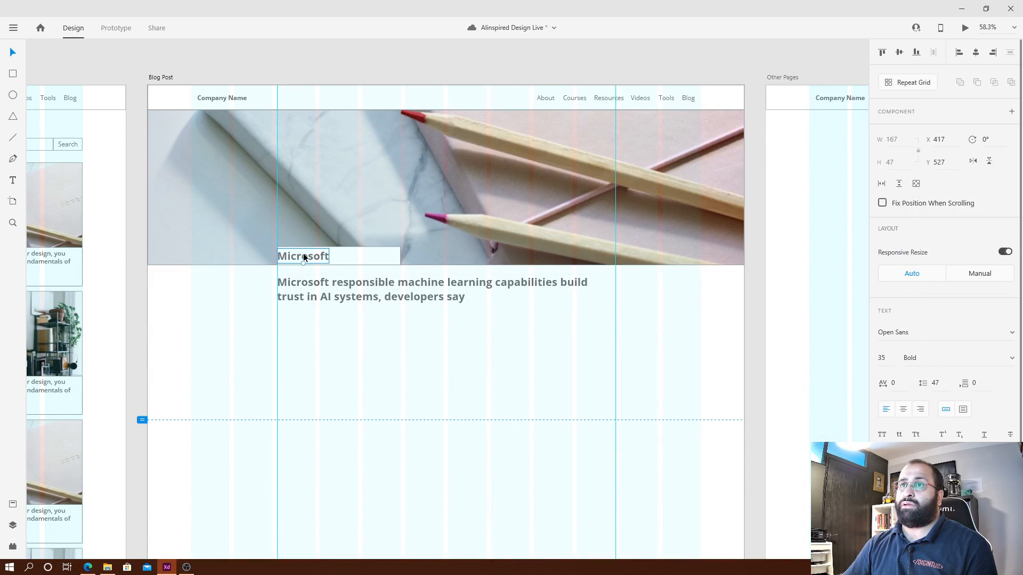
Replace the label's text with "Artificial Intelligence", correcting its spelling, and centre it in the white rectangle at X 434.
{"action": "double_click", "coordinate": [304, 257]}
{"action": "type", "text": "Art"}
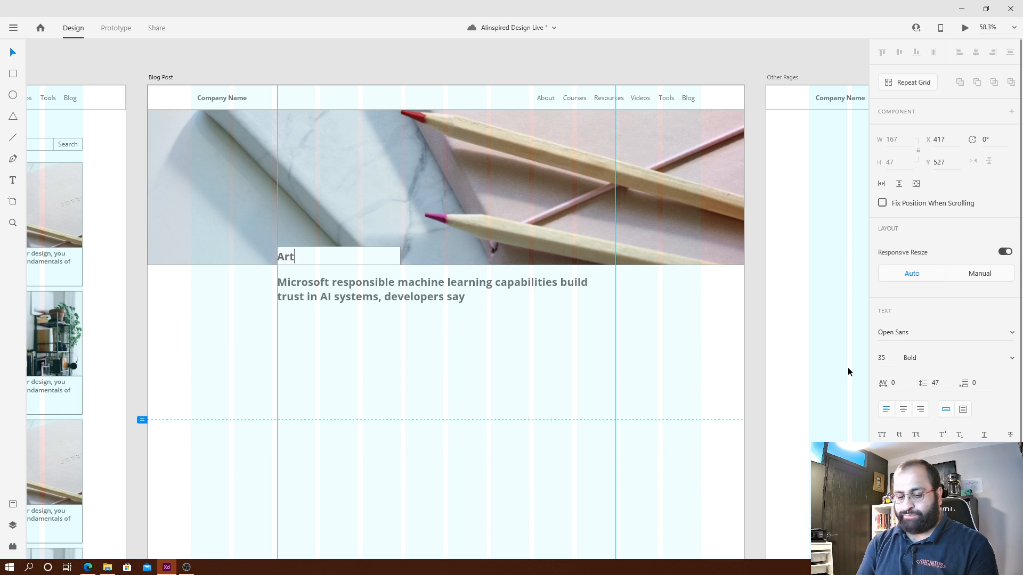
{"action": "type", "text": "ifical In"}
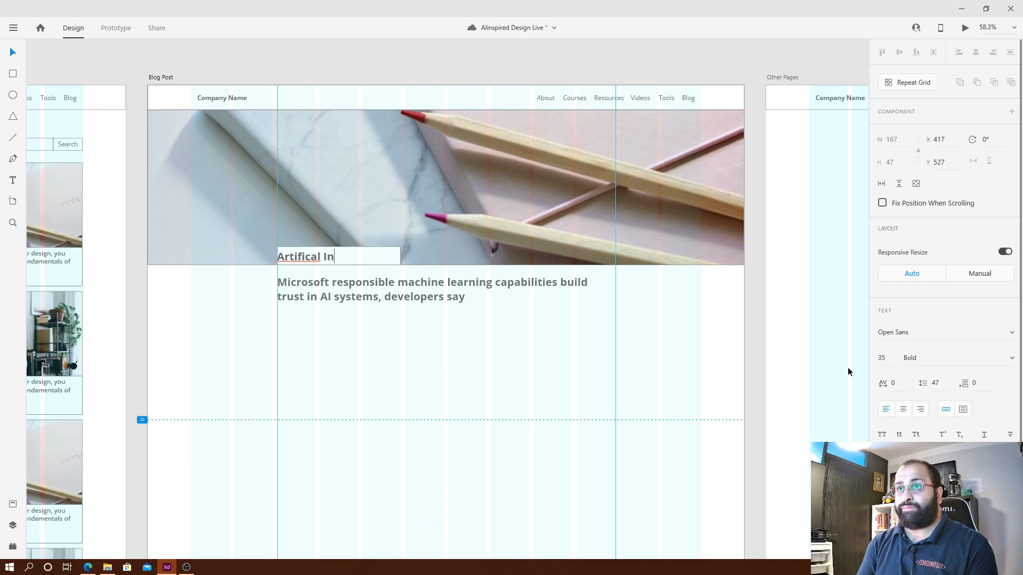
{"action": "right_click", "coordinate": [299, 256]}
{"action": "left_click", "coordinate": [307, 177]}
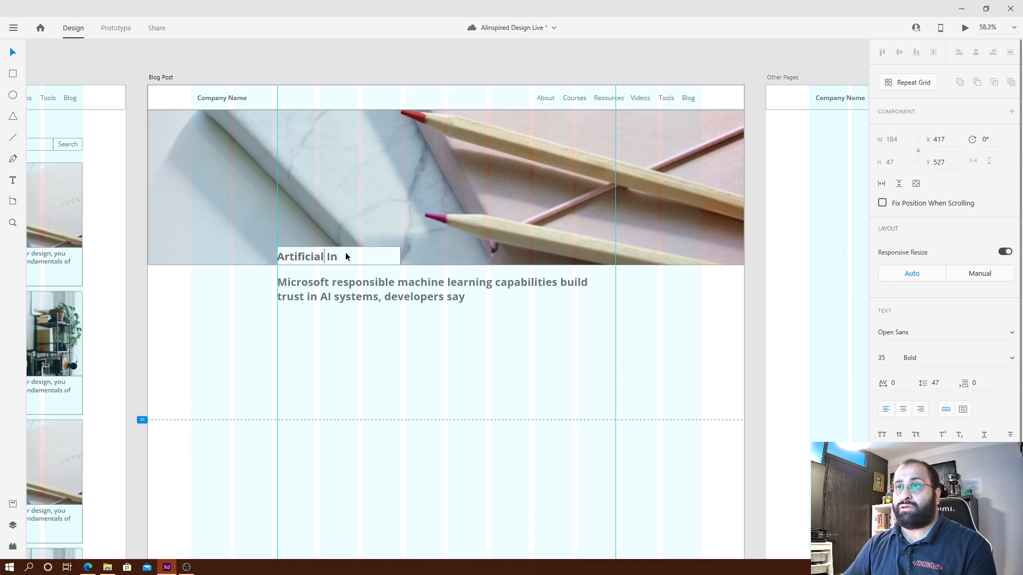
{"action": "key", "text": "ctrl+a"}
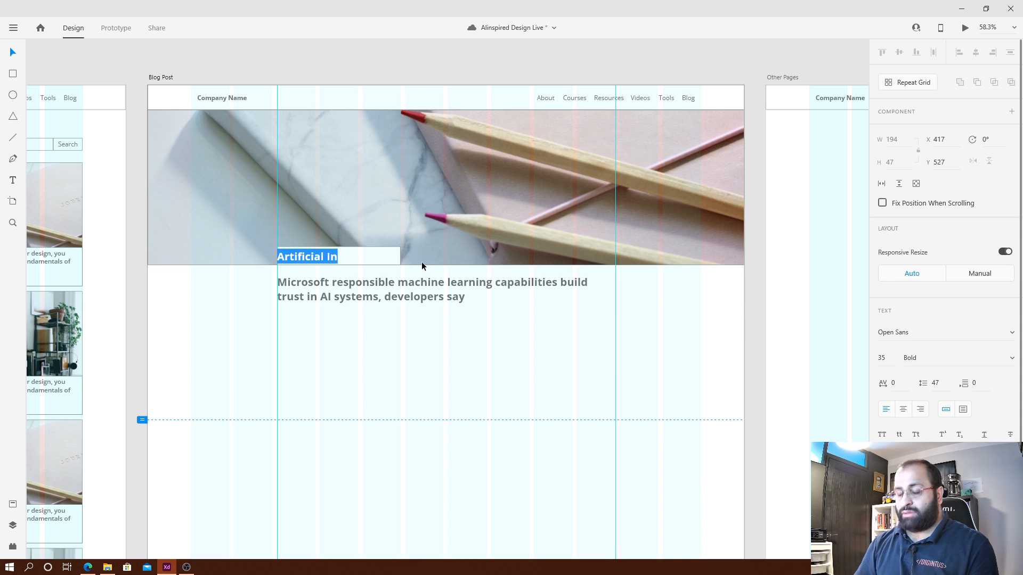
{"action": "key", "text": "Right"}
{"action": "type", "text": "tell"}
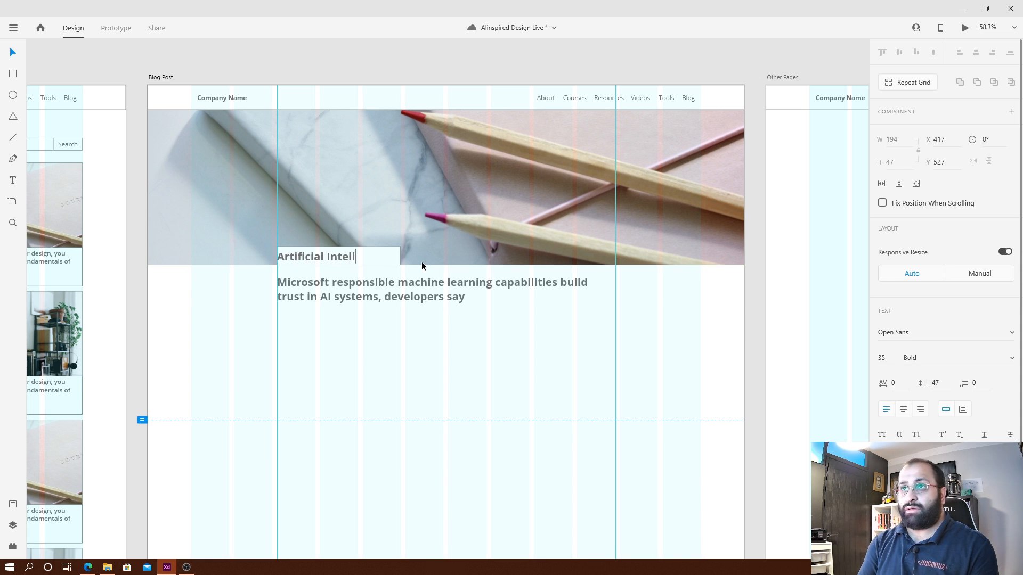
{"action": "type", "text": "igence"}
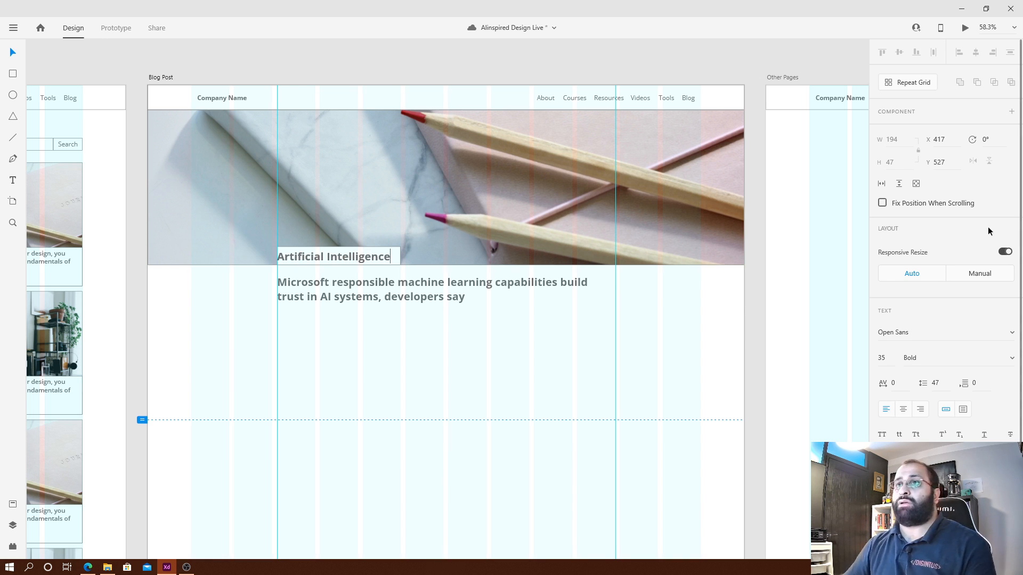
{"action": "key", "text": "Escape"}
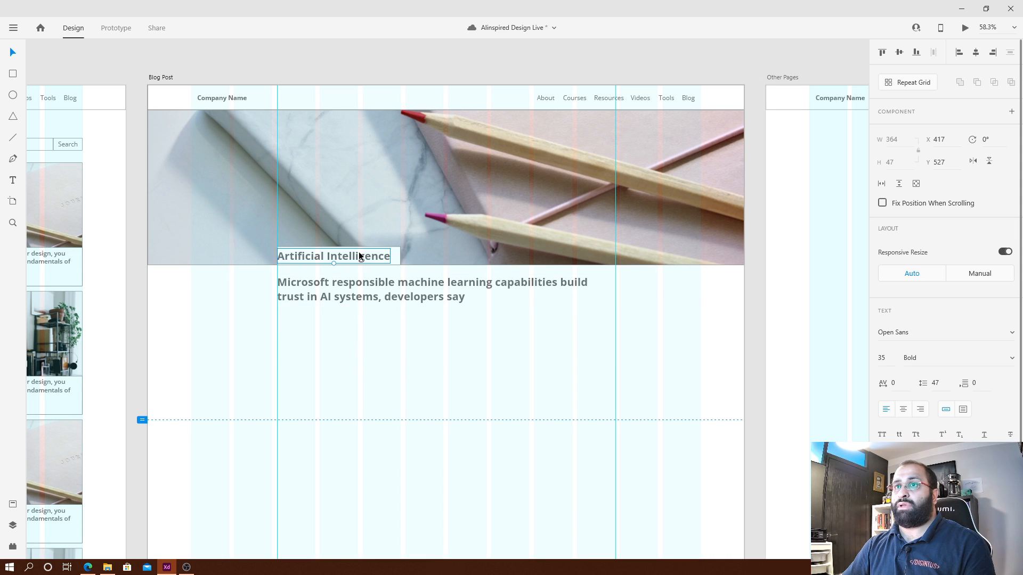
{"action": "left_click_drag", "start_coordinate": [360, 251], "coordinate": [366, 256]}
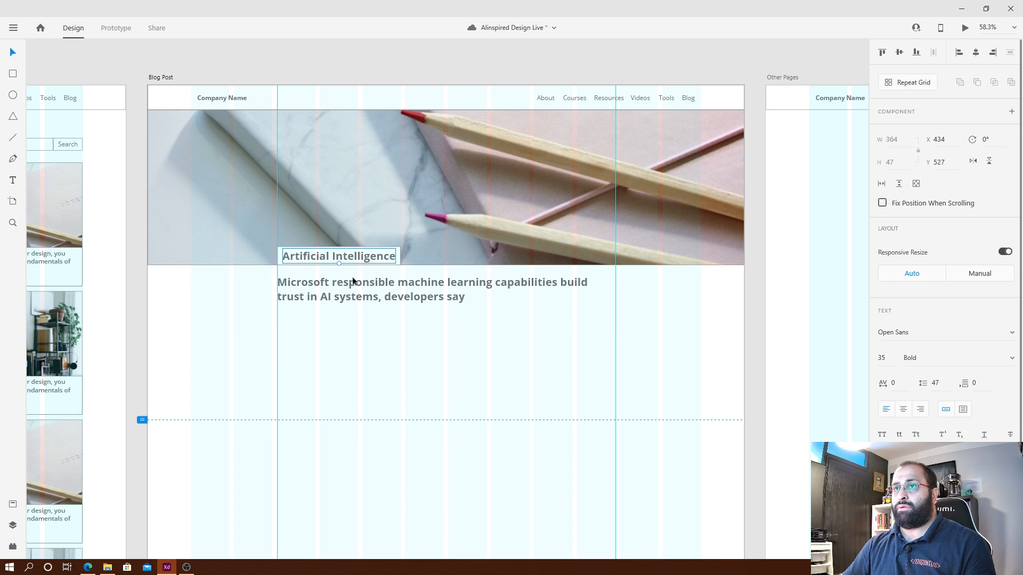
{"action": "left_click", "coordinate": [463, 411]}
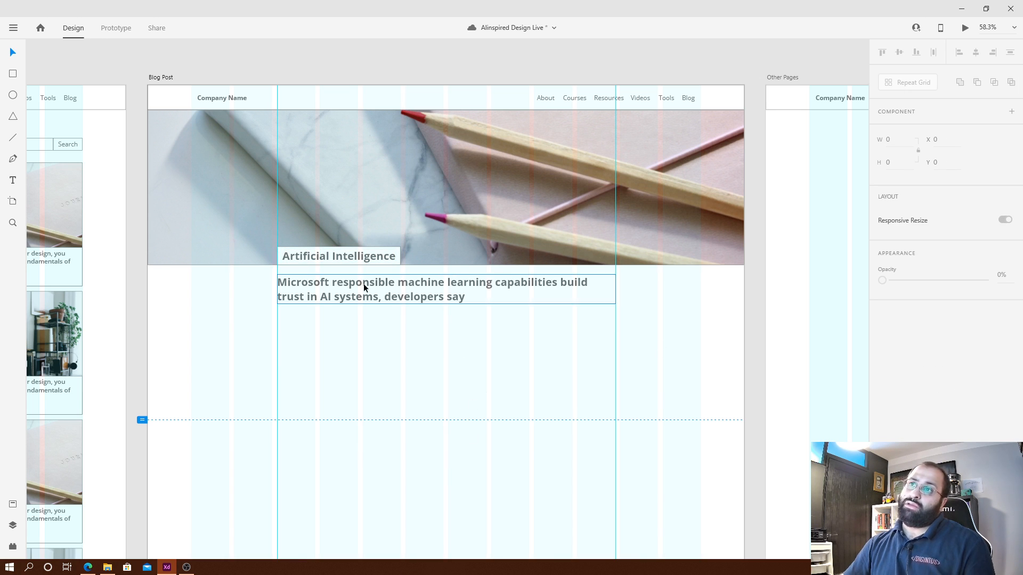
Set the font size of the "Artificial Intelligence" label to 28.
{"action": "scroll", "coordinate": [364, 284], "scroll_direction": "up", "scroll_amount": 2}
{"action": "left_click", "coordinate": [375, 238]}
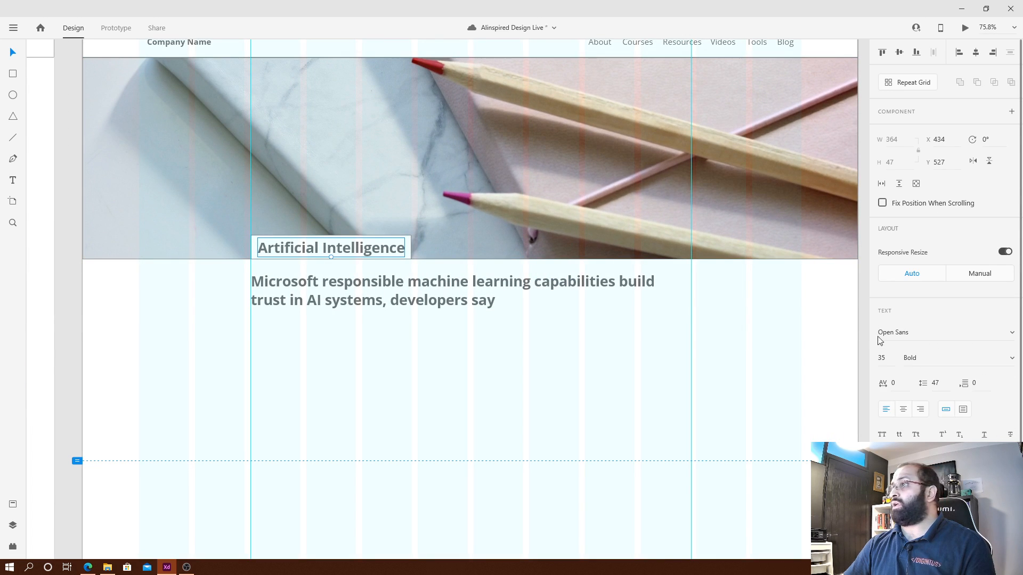
{"action": "left_click", "coordinate": [897, 361]}
{"action": "type", "text": "28"}
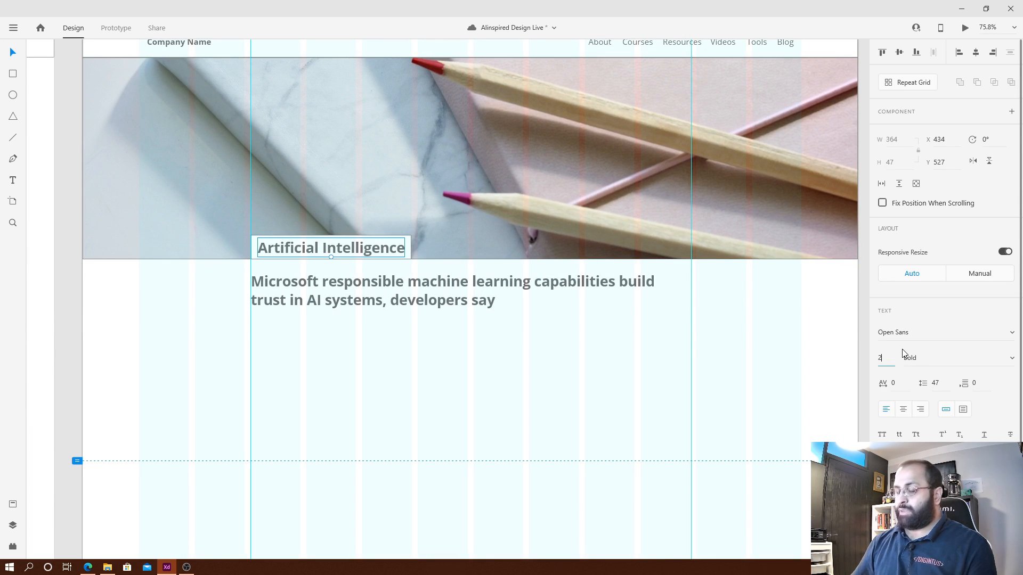
{"action": "key", "text": "Return"}
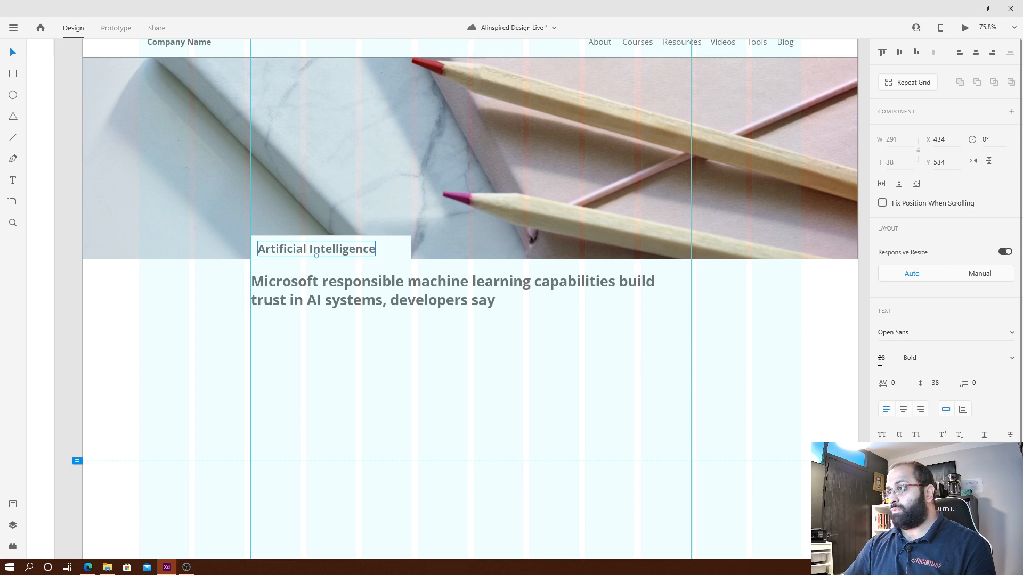
{"action": "left_click", "coordinate": [388, 376]}
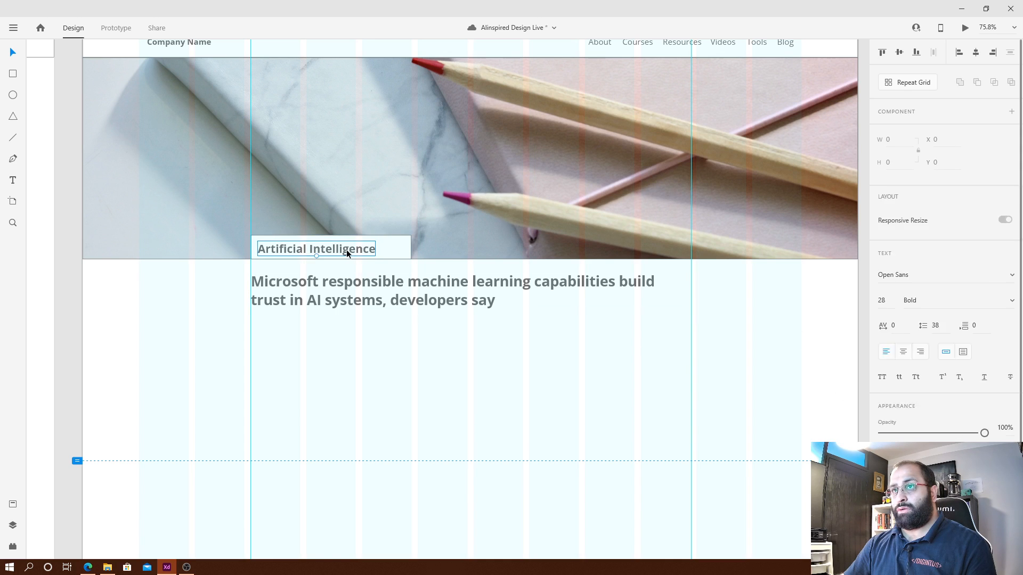
Move the label text to the white rectangle's left edge at X 417 and centre it vertically within the rectangle.
{"action": "mouse_move", "coordinate": [346, 250]}
{"action": "left_mouse_down"}
{"action": "mouse_move", "coordinate": [363, 250]}
{"action": "mouse_move", "coordinate": [339, 243]}
{"action": "left_mouse_up"}
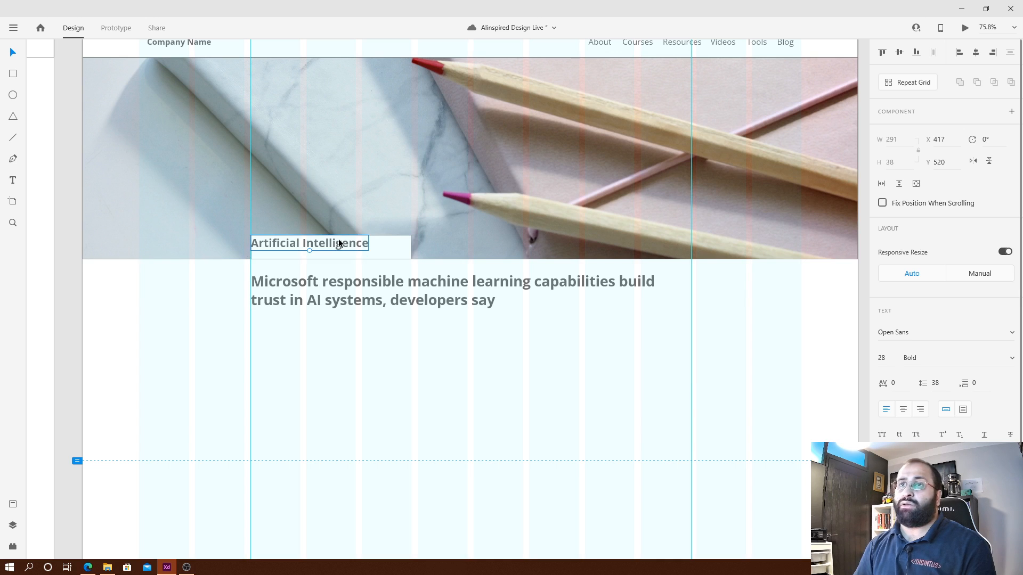
{"action": "left_click", "coordinate": [402, 251], "text": "shift"}
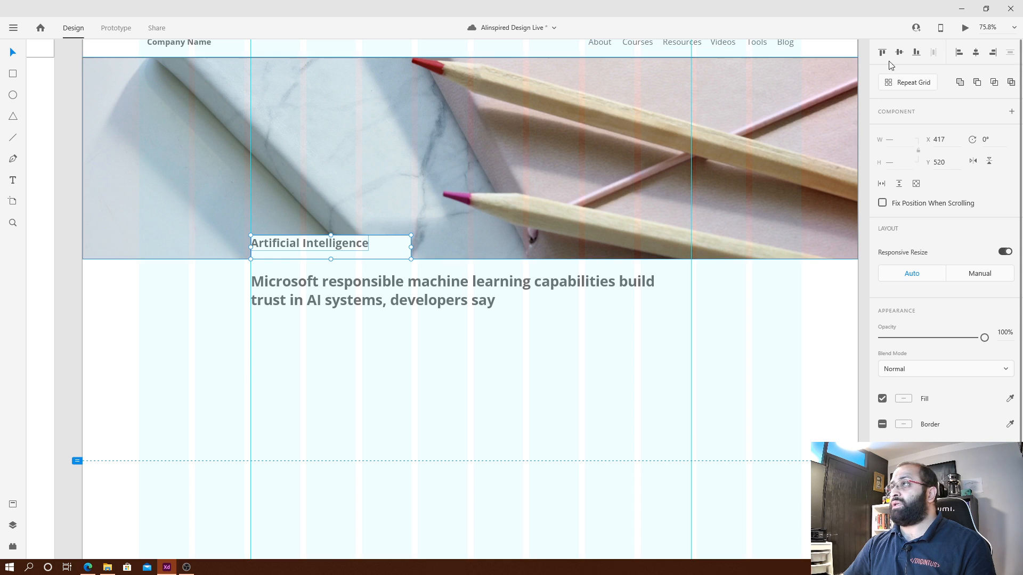
{"action": "left_click", "coordinate": [900, 52]}
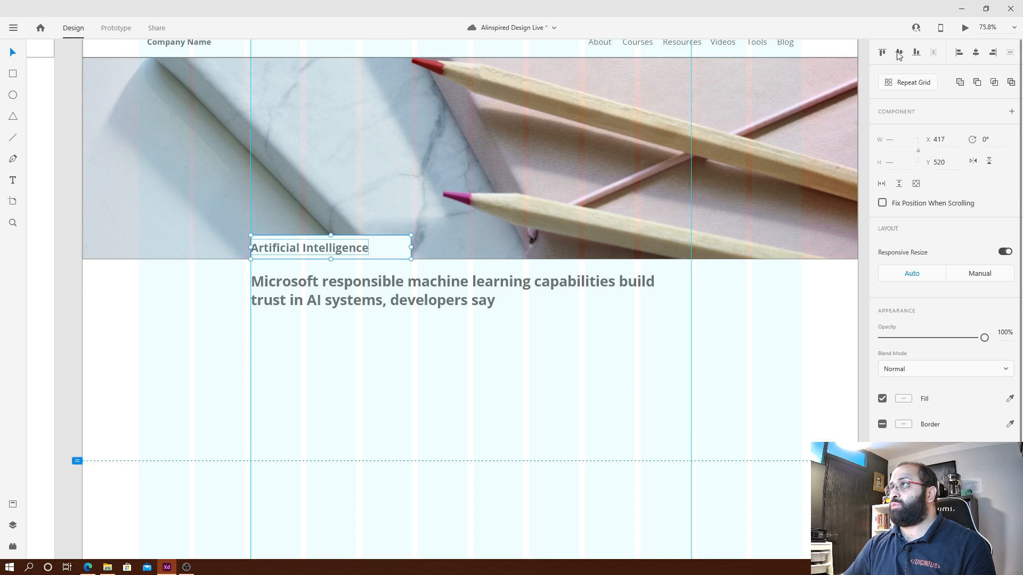
{"action": "left_click", "coordinate": [395, 426]}
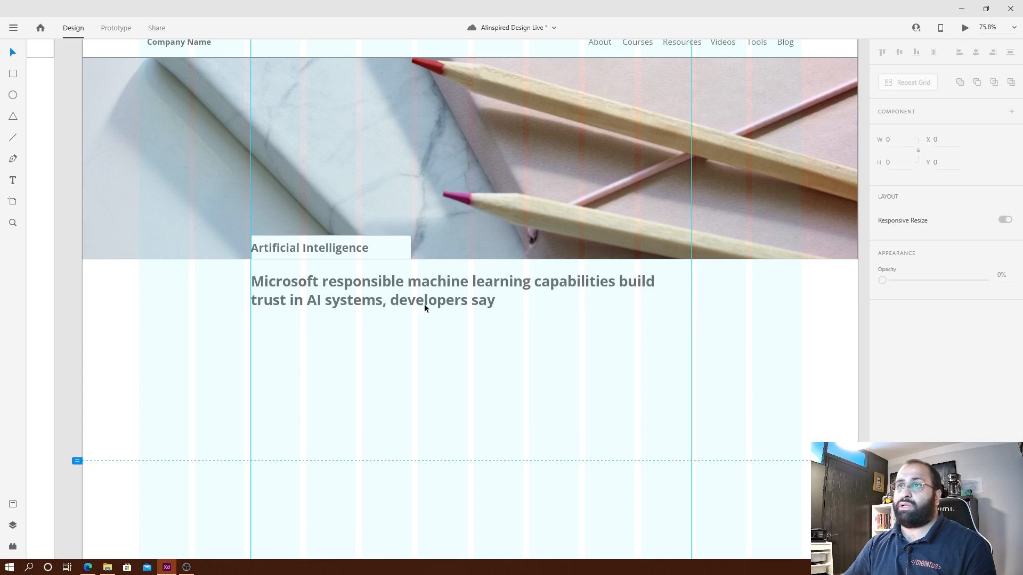
Shift the label text 20 px to the right inside the rectangle, to X 437.
{"action": "left_click", "coordinate": [331, 251]}
{"action": "key", "text": "shift+Right"}
{"action": "key", "text": "shift+Right"}
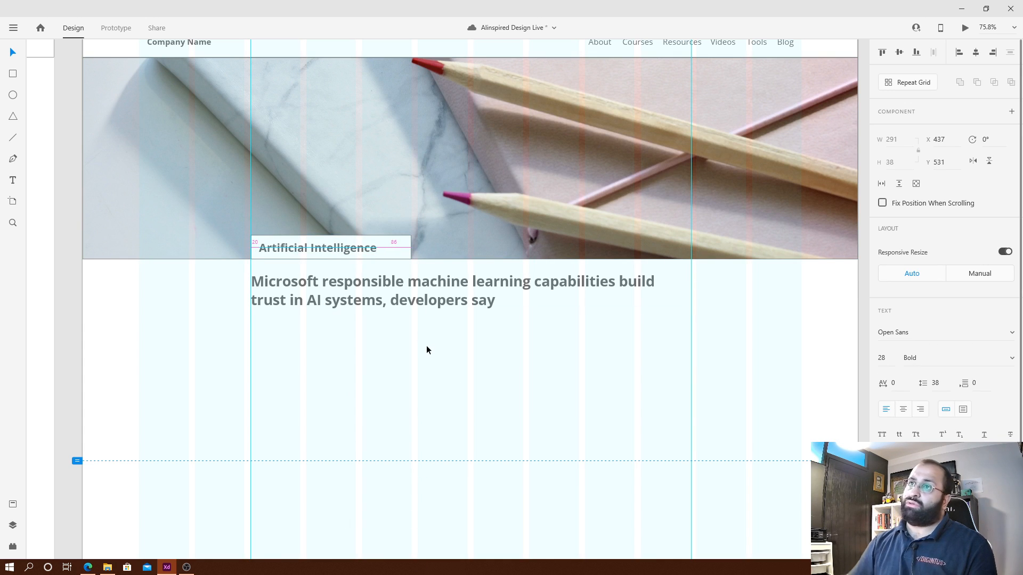
{"action": "left_click", "coordinate": [440, 395]}
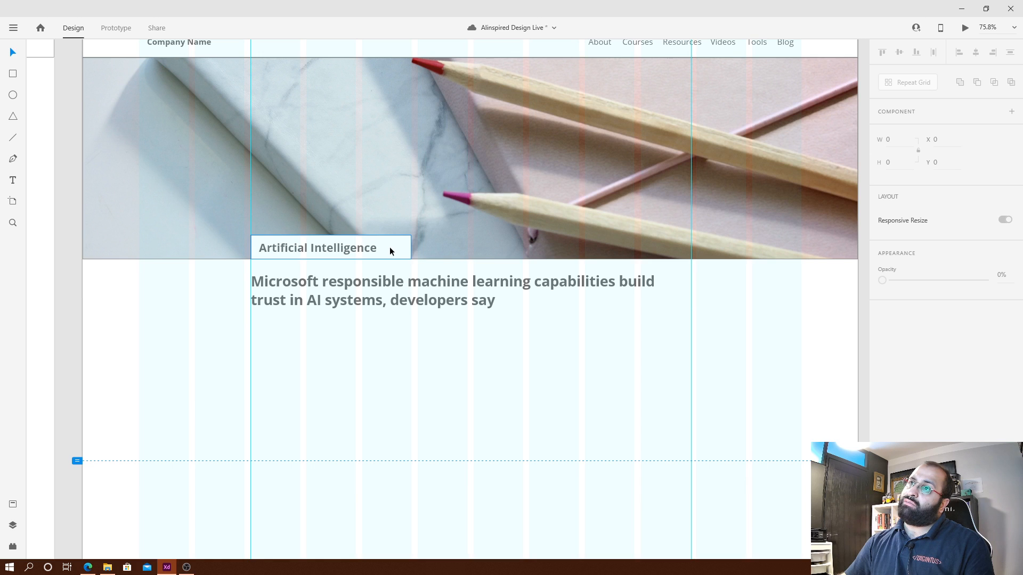
Narrow the white rectangle to a width of 331 so the label text at X 437 has equal 20 px side padding.
{"action": "left_click", "coordinate": [354, 251]}
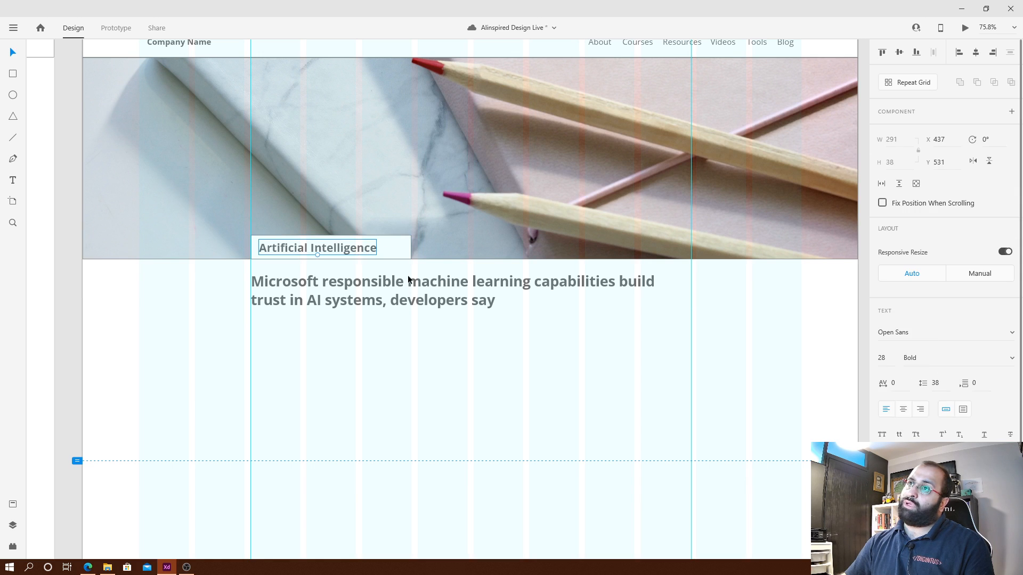
{"action": "left_click", "coordinate": [625, 331]}
{"action": "left_click", "coordinate": [398, 246]}
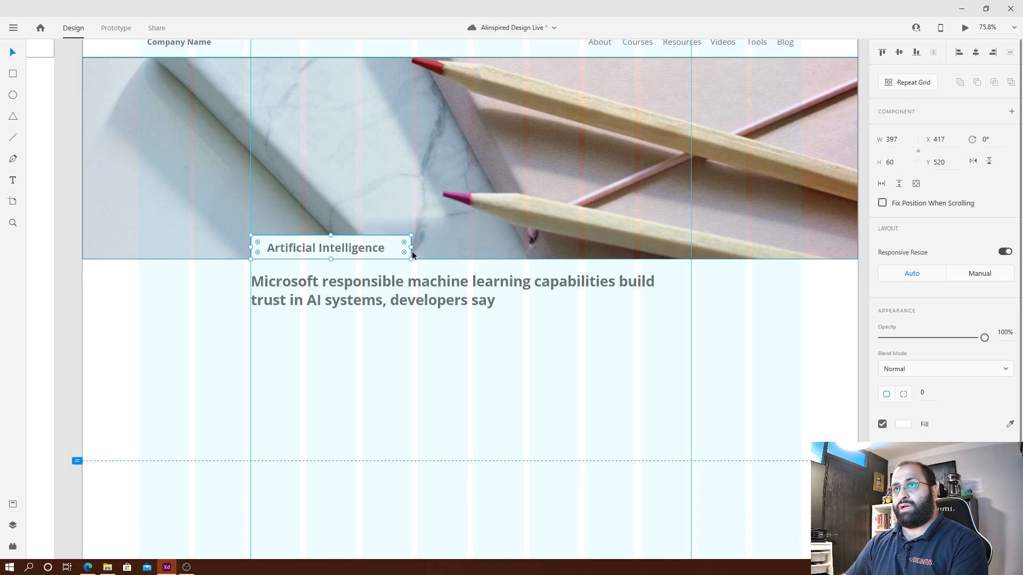
{"action": "left_click_drag", "start_coordinate": [410, 247], "coordinate": [383, 247]}
{"action": "double_click", "coordinate": [370, 248]}
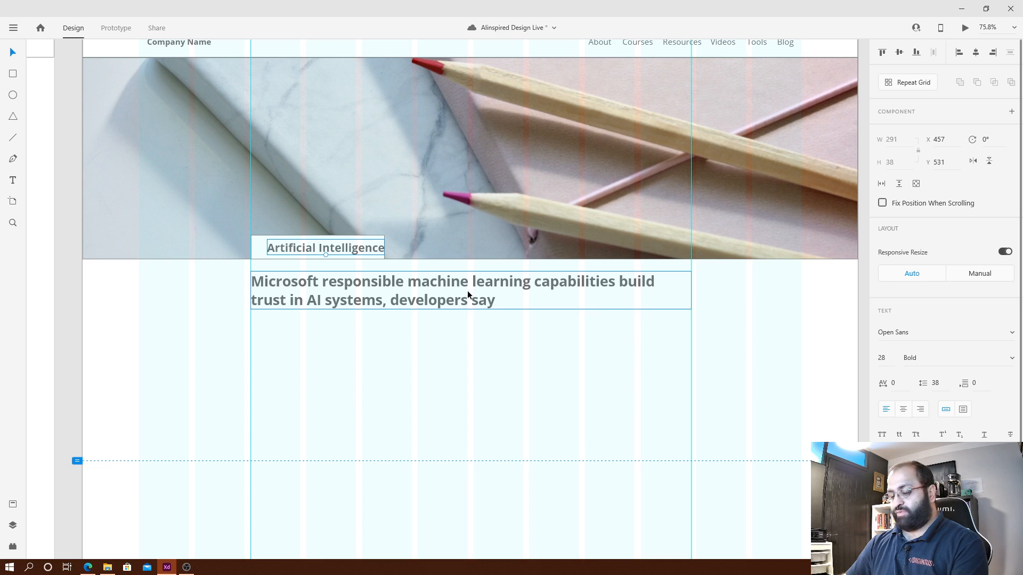
{"action": "left_click", "coordinate": [472, 386]}
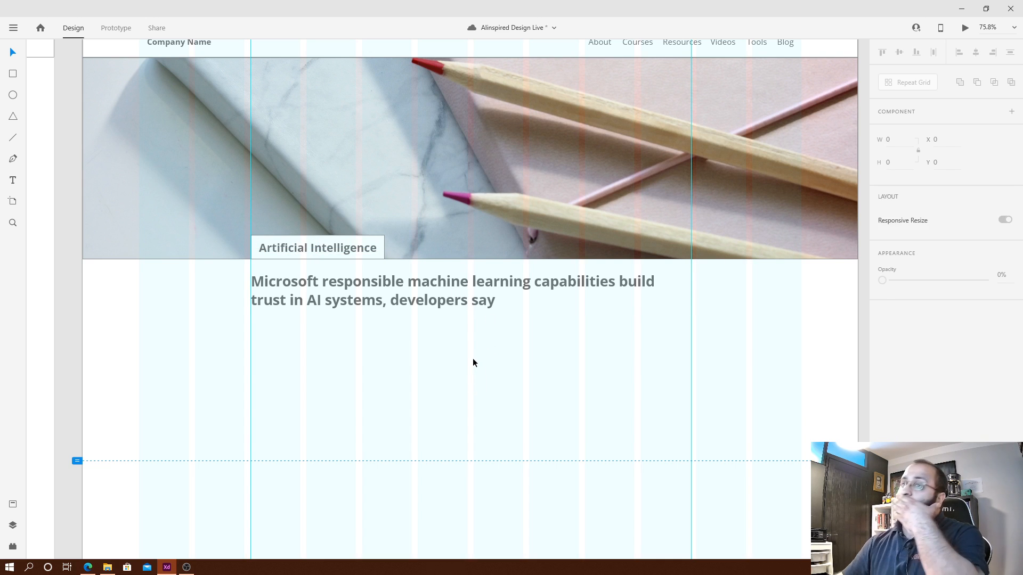
Try widening the white label rectangle to 517, and undo the change.
{"action": "left_click", "coordinate": [383, 244]}
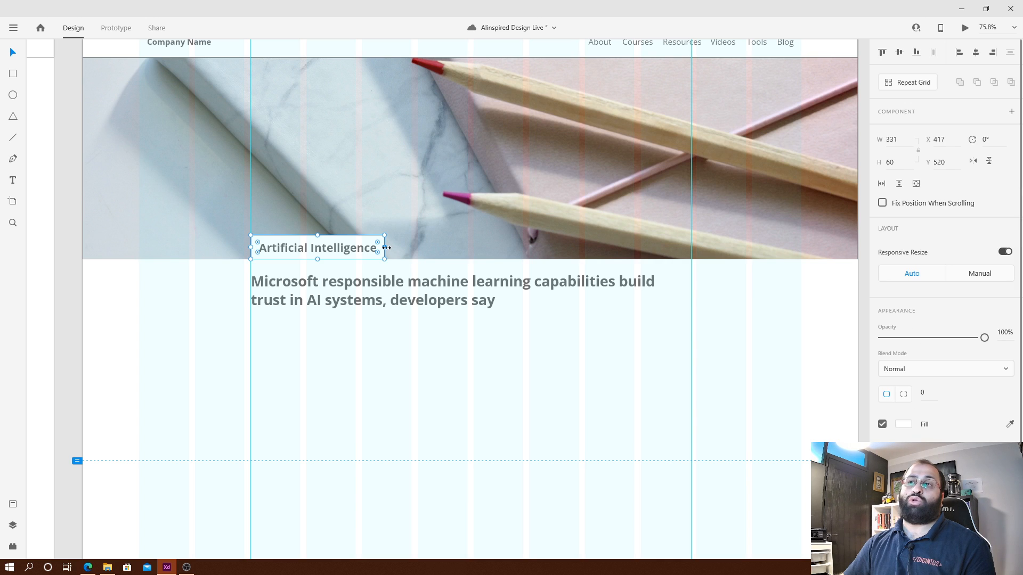
{"action": "left_click_drag", "start_coordinate": [386, 248], "coordinate": [459, 248]}
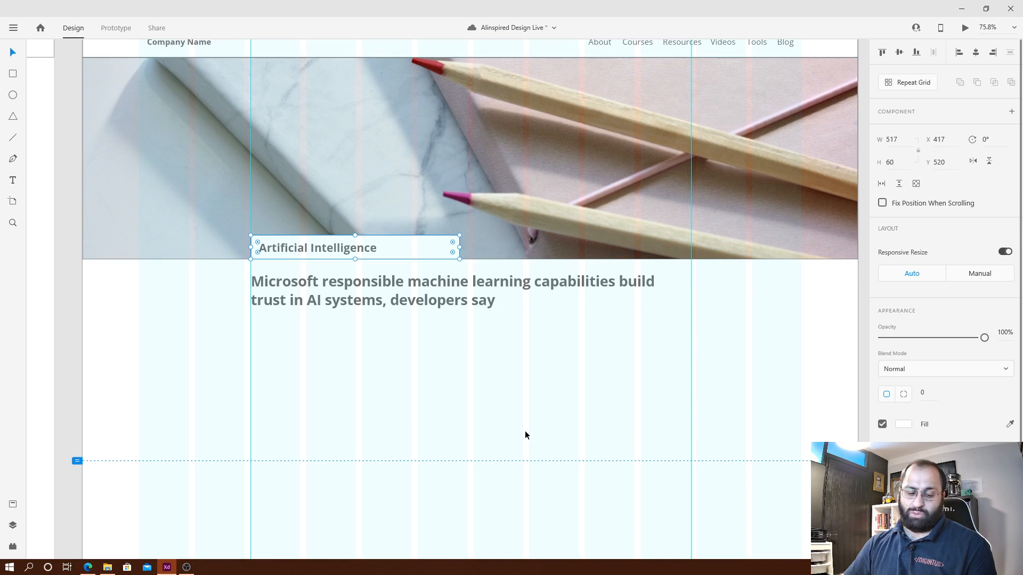
{"action": "key", "text": "ctrl+z"}
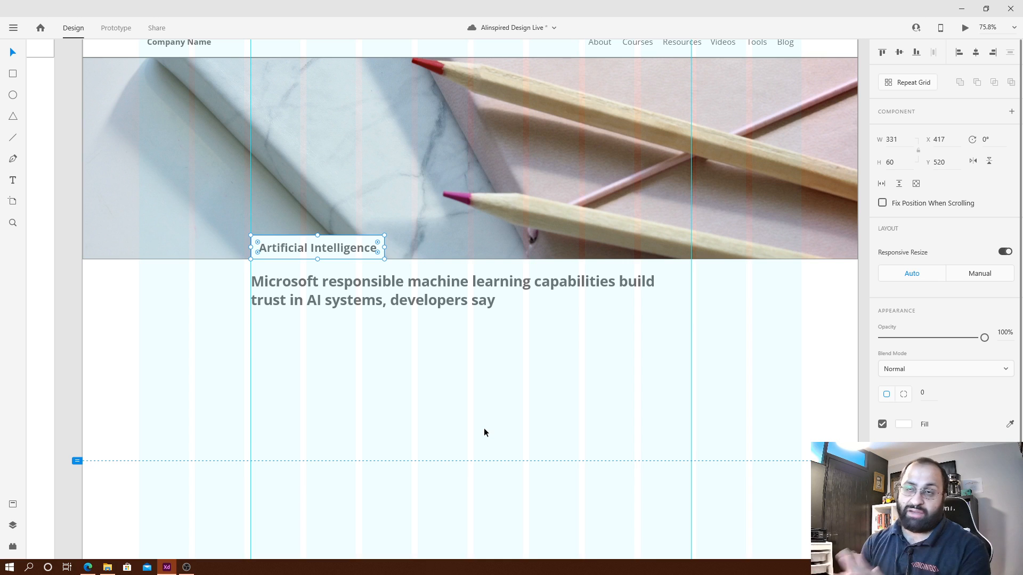
{"action": "left_click", "coordinate": [484, 432]}
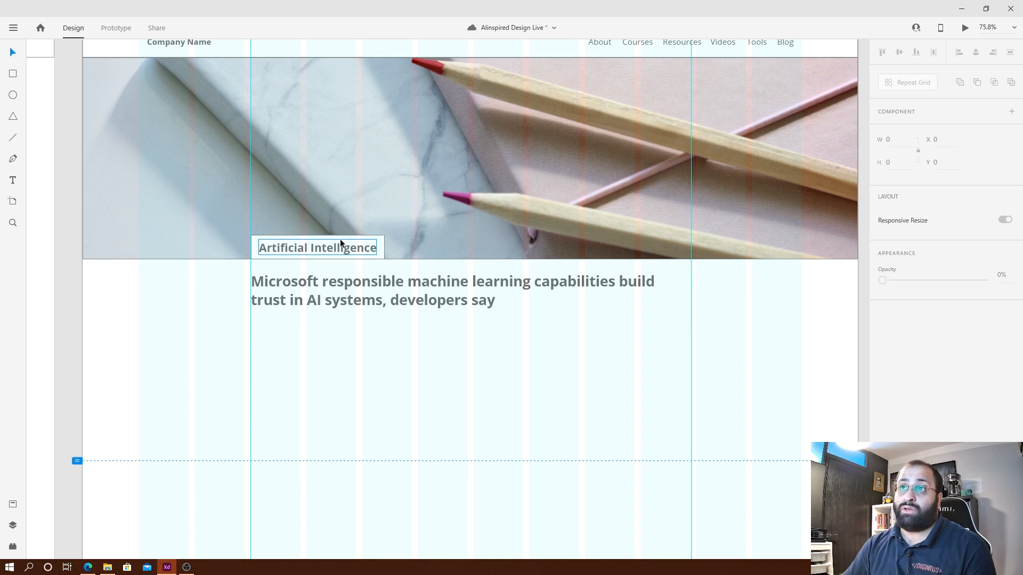
Remove the border of the rectangle behind the label and fill it with the saved grey #707070.
{"action": "left_click", "coordinate": [319, 238]}
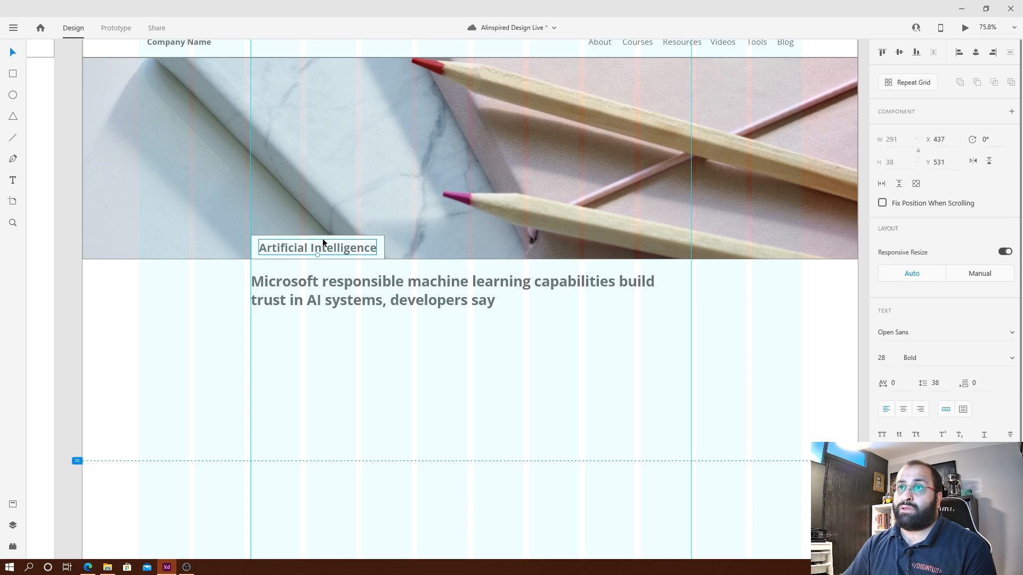
{"action": "key", "text": "Escape"}
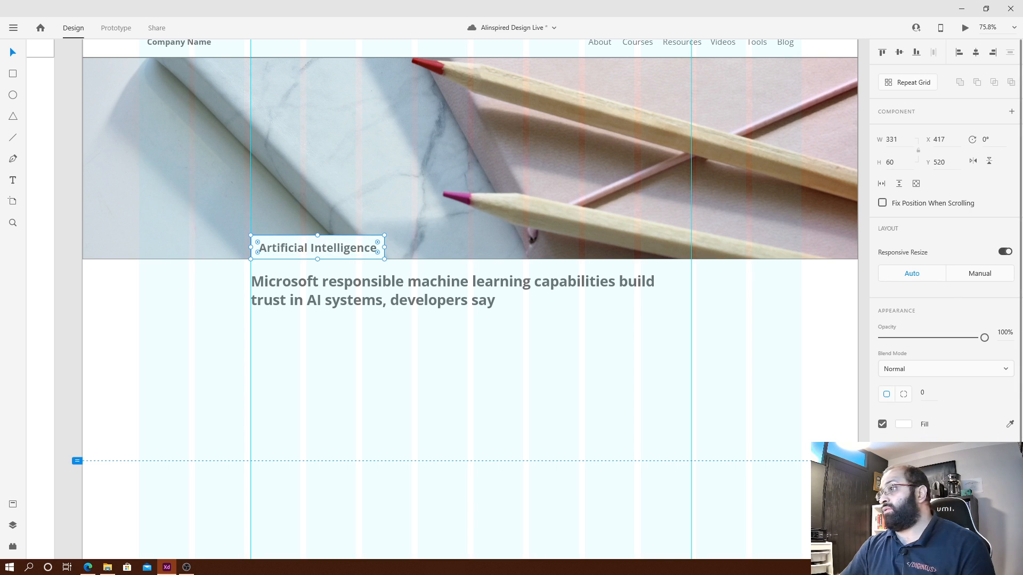
{"action": "key", "text": "Escape"}
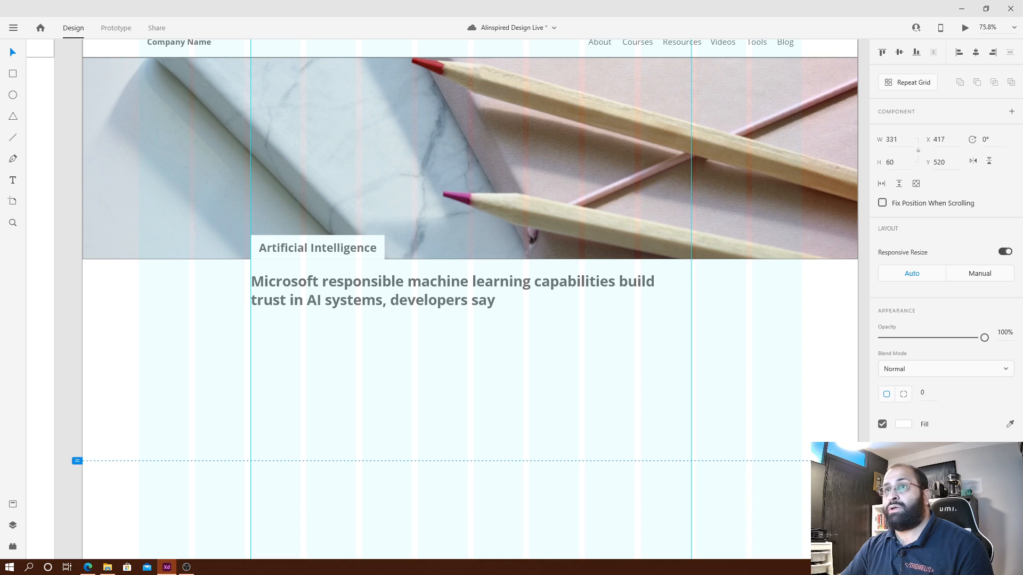
{"action": "left_click", "coordinate": [902, 425]}
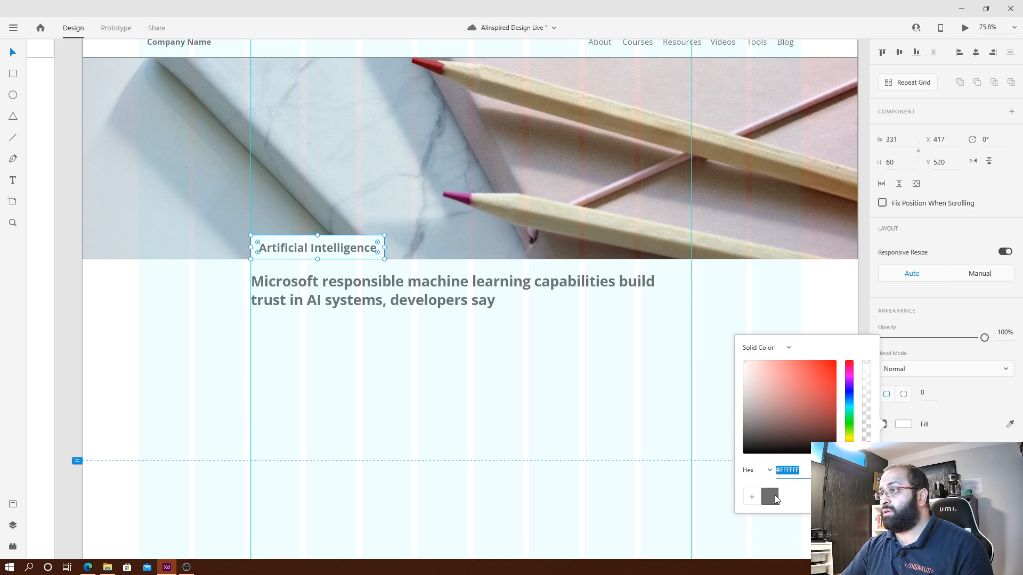
{"action": "left_click", "coordinate": [770, 497]}
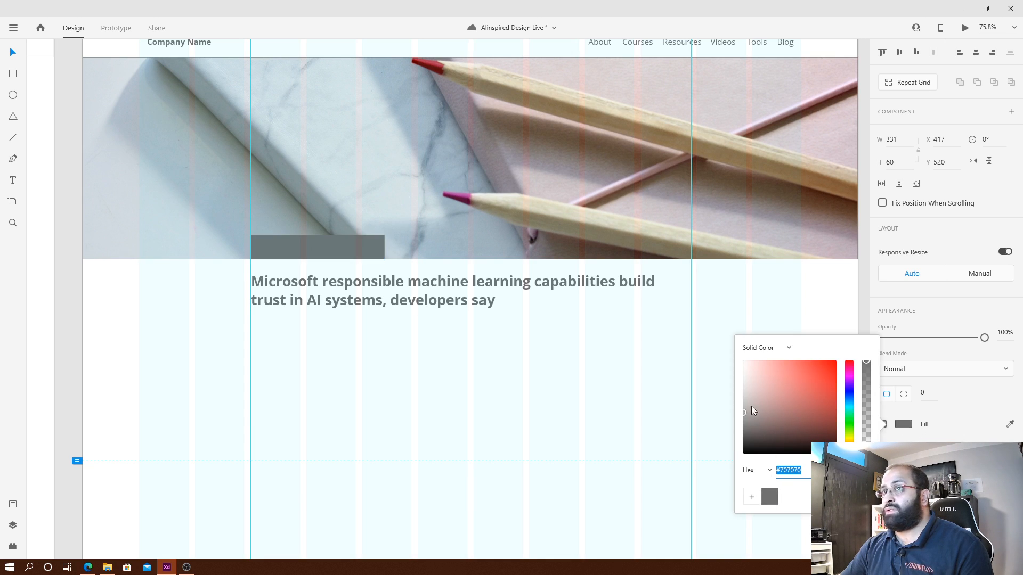
Change the fill colour of the "Artificial Intelligence" label text to white.
{"action": "double_click", "coordinate": [332, 257]}
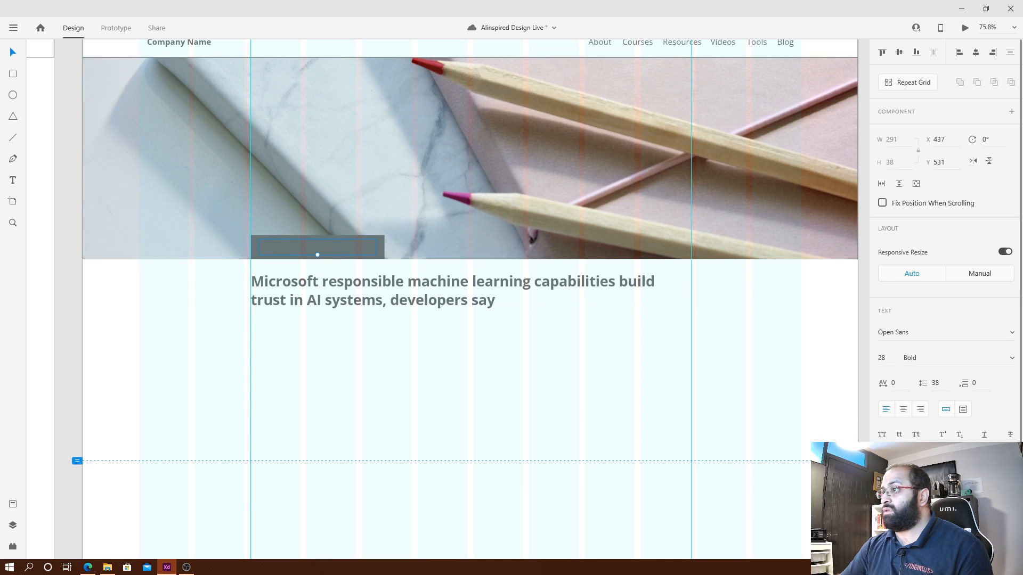
{"action": "left_click", "coordinate": [886, 524]}
{"action": "left_click_drag", "start_coordinate": [792, 460], "coordinate": [691, 393]}
{"action": "left_click", "coordinate": [450, 380]}
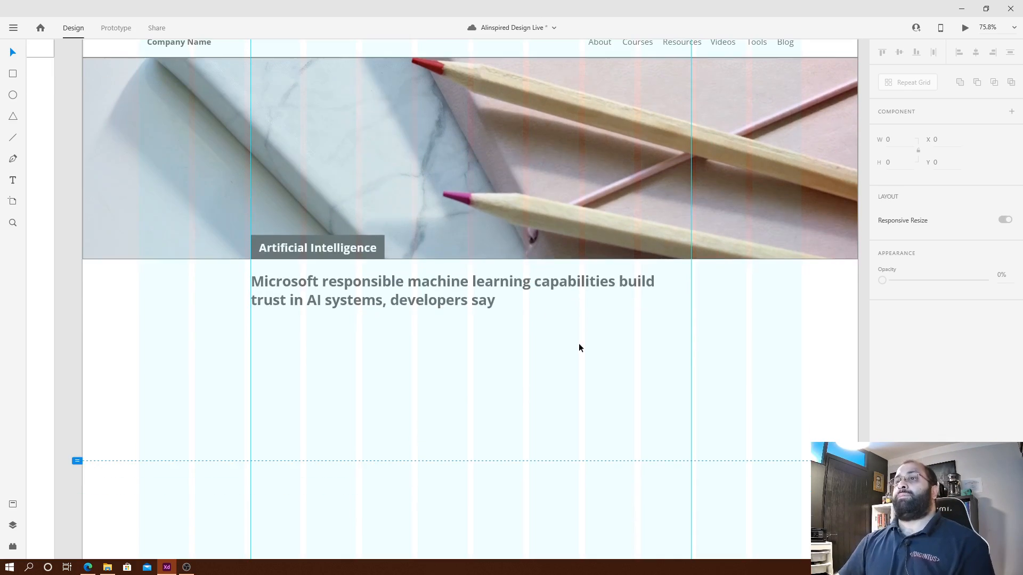
Examine the body of the Microsoft article in the browser, check the stream chat beside OBS, and return to Adobe XD.
{"action": "scroll", "coordinate": [574, 352], "scroll_direction": "down", "scroll_amount": 2}
{"action": "key", "text": "alt+Tab"}
{"action": "scroll", "coordinate": [954, 322], "scroll_direction": "down", "scroll_amount": 7}
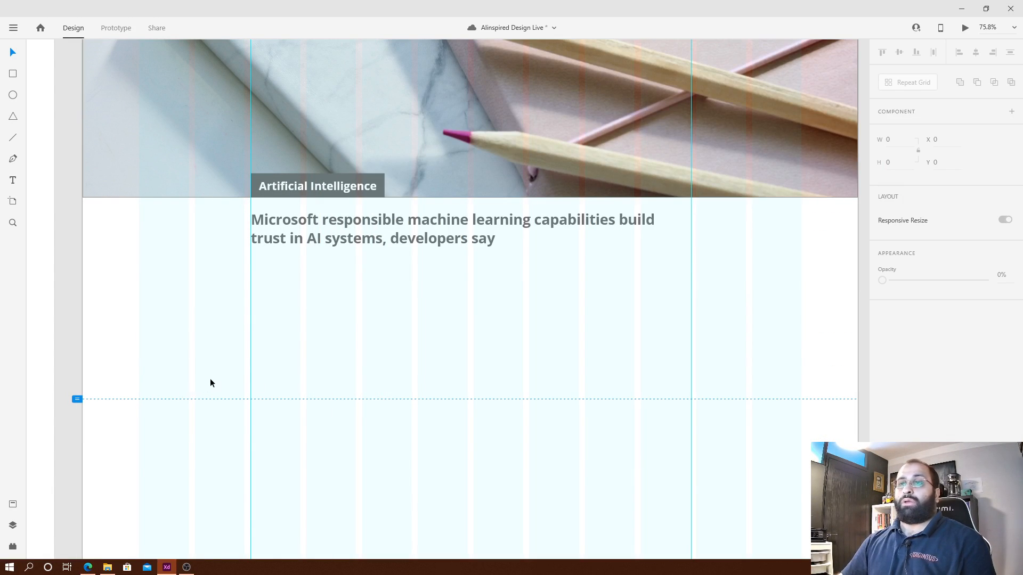
{"action": "key", "text": "alt+Tab"}
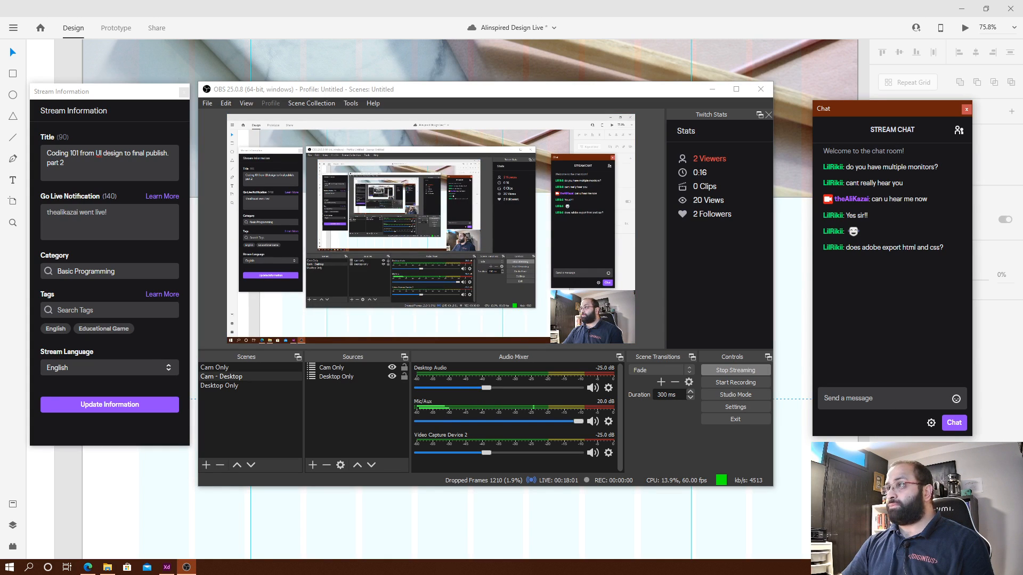
{"action": "key", "text": "alt+Tab"}
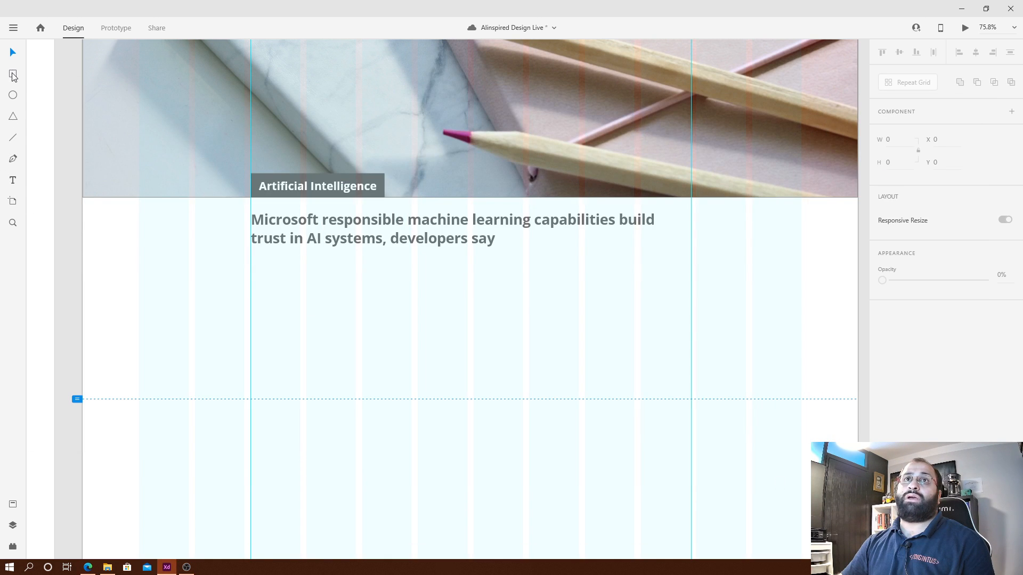
Switch to the browser and copy the article's body text from "Anyone who runs a business" down to the paragraph above the Azure Machine Learning graphic.
{"action": "key", "text": "alt+Tab"}
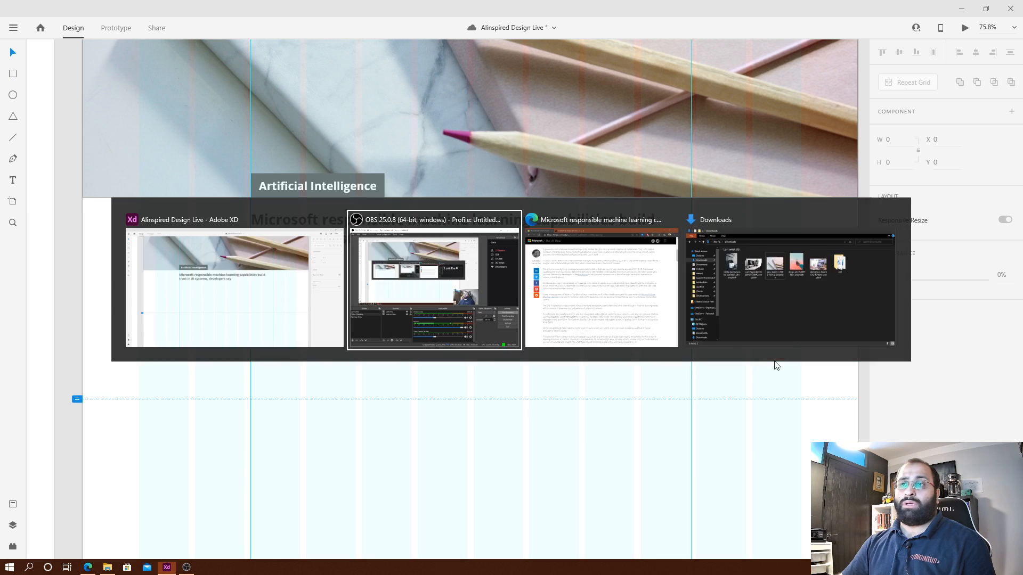
{"action": "key", "text": "alt+Tab"}
{"action": "scroll", "coordinate": [482, 152], "scroll_direction": "up", "scroll_amount": 3}
{"action": "triple_click", "coordinate": [482, 152]}
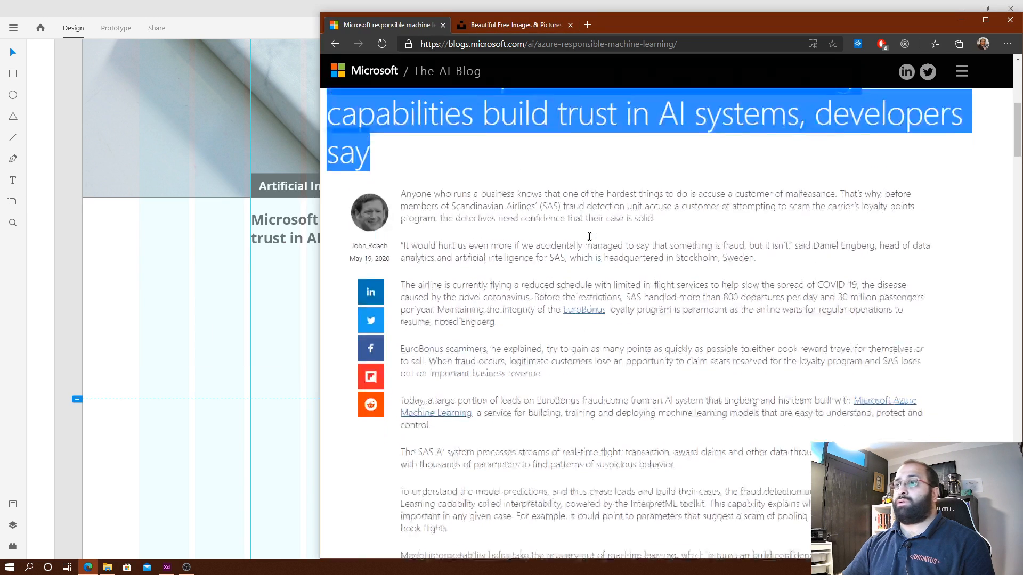
{"action": "scroll", "coordinate": [404, 204], "scroll_direction": "down", "scroll_amount": 2}
{"action": "left_click", "coordinate": [409, 184]}
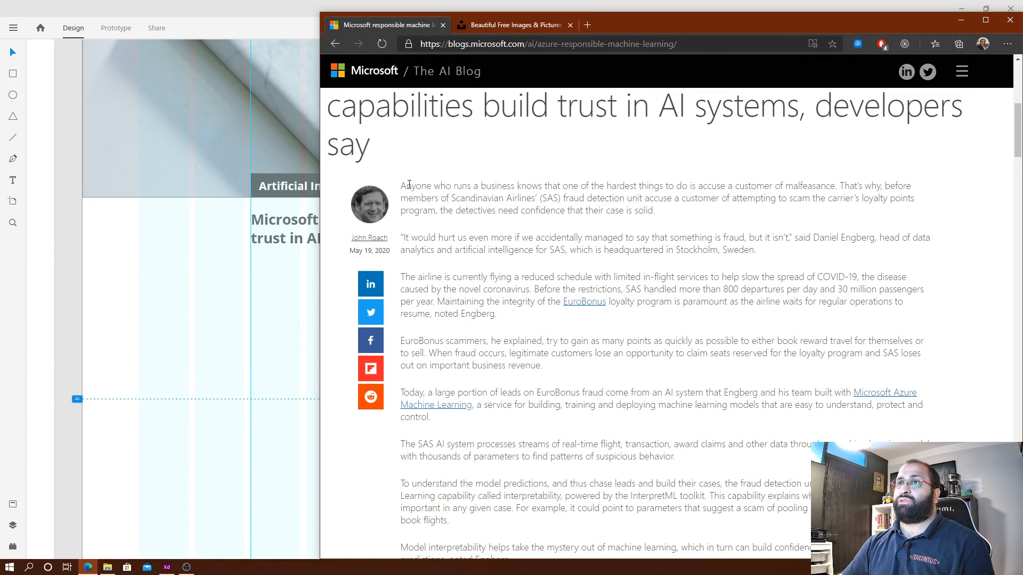
{"action": "left_click_drag", "start_coordinate": [402, 186], "coordinate": [840, 150]}
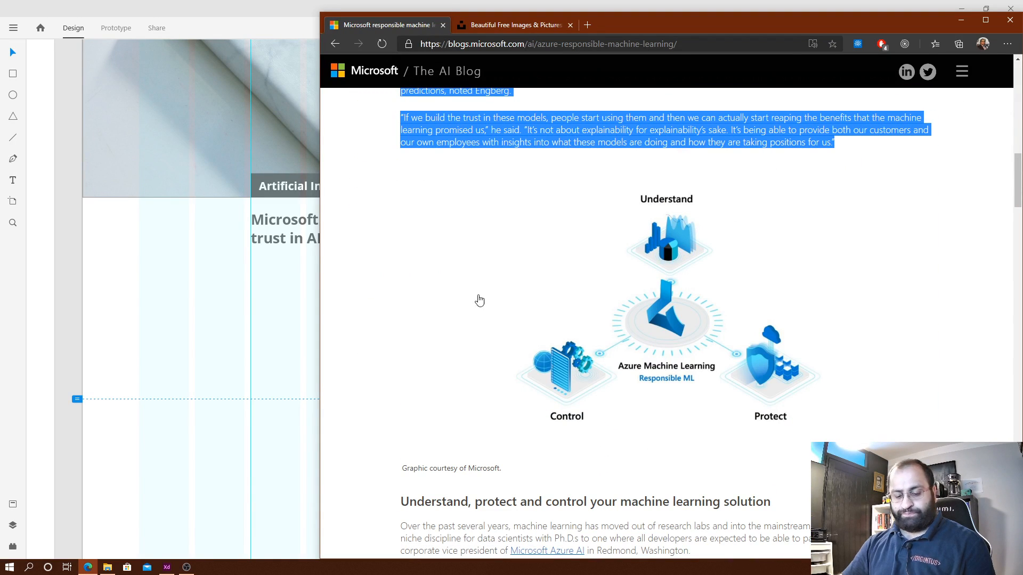
Return to Adobe XD and add a text area about 1090 by 561 between the guides below the headline, in Open Sans Regular, size 16.
{"action": "left_click", "coordinate": [192, 397]}
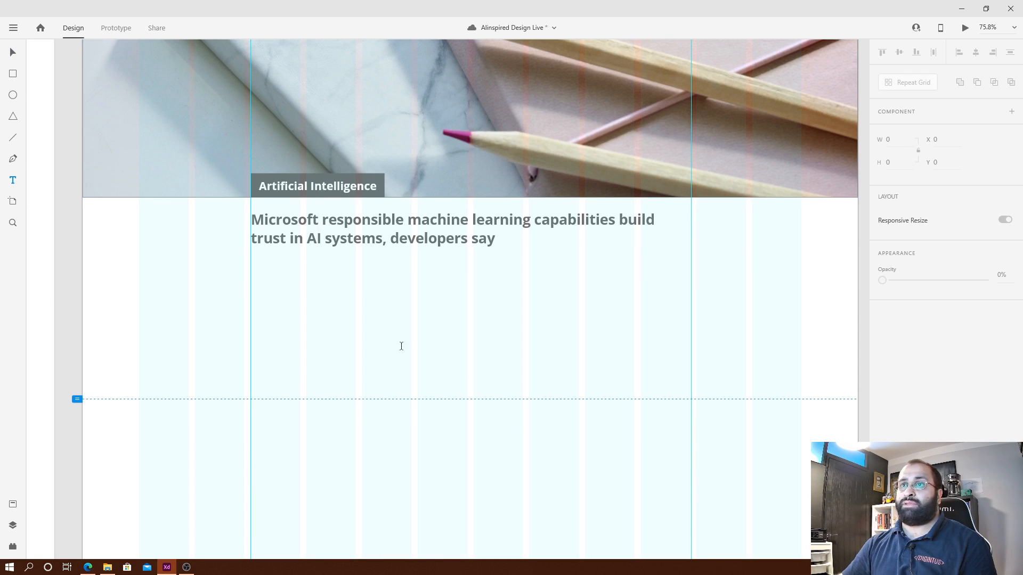
{"action": "left_click_drag", "start_coordinate": [251, 293], "coordinate": [691, 520]}
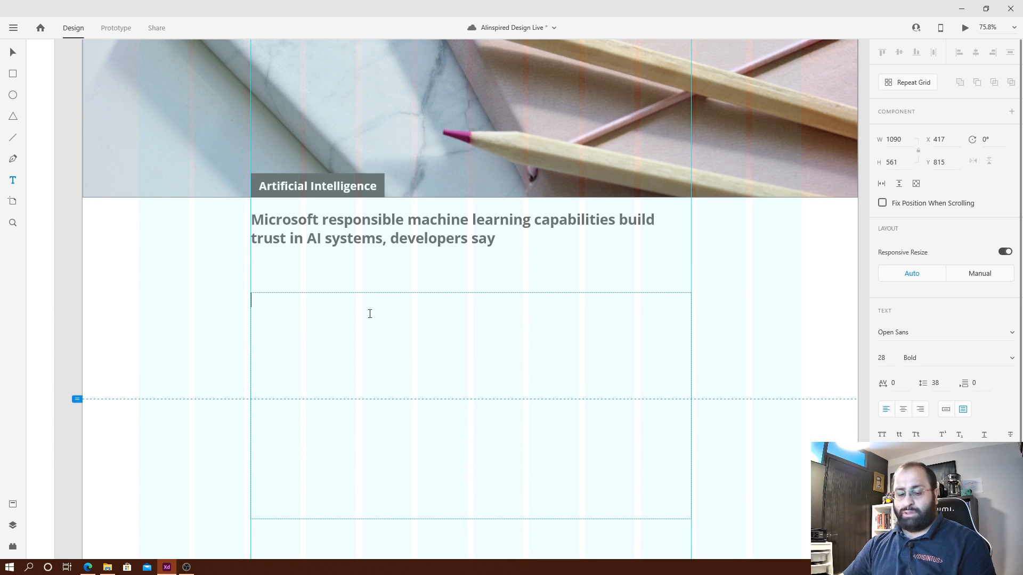
{"action": "left_click", "coordinate": [885, 359]}
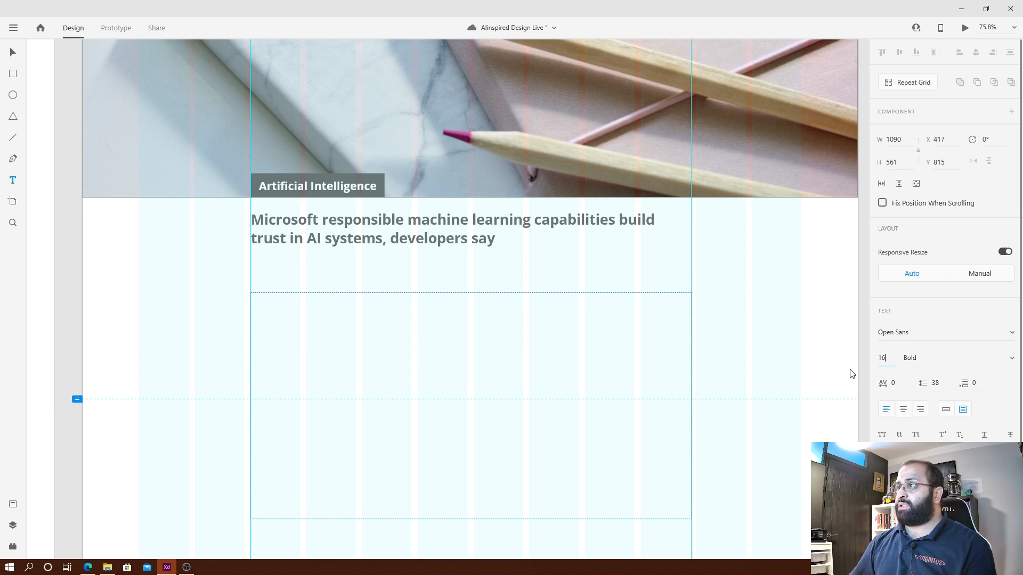
{"action": "key", "text": "Tab"}
{"action": "type", "text": "Re"}
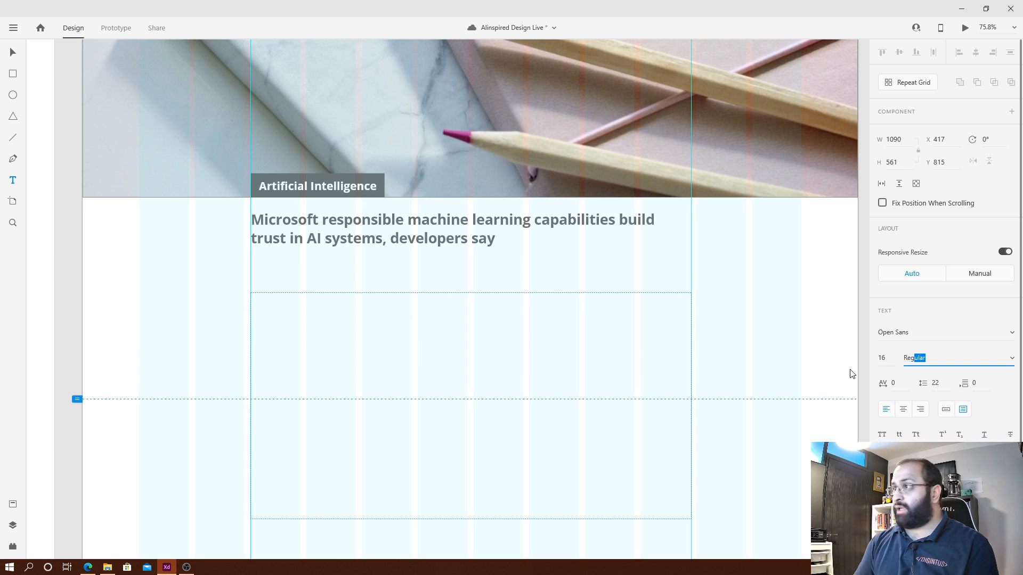
{"action": "key", "text": "Return"}
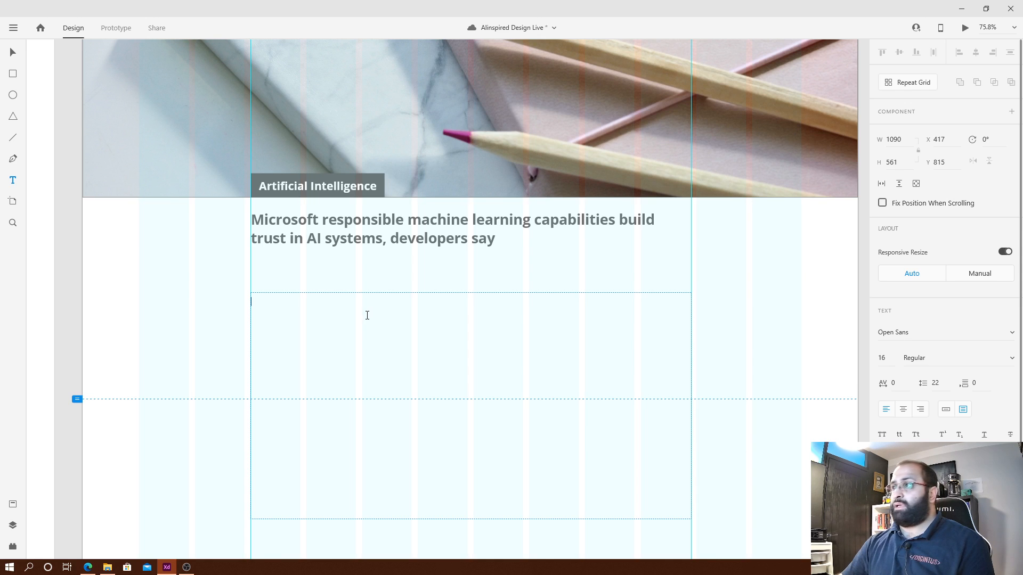
Paste the copied article text into the text area and colour it with the saved grey #707070.
{"action": "key", "text": "ctrl+v"}
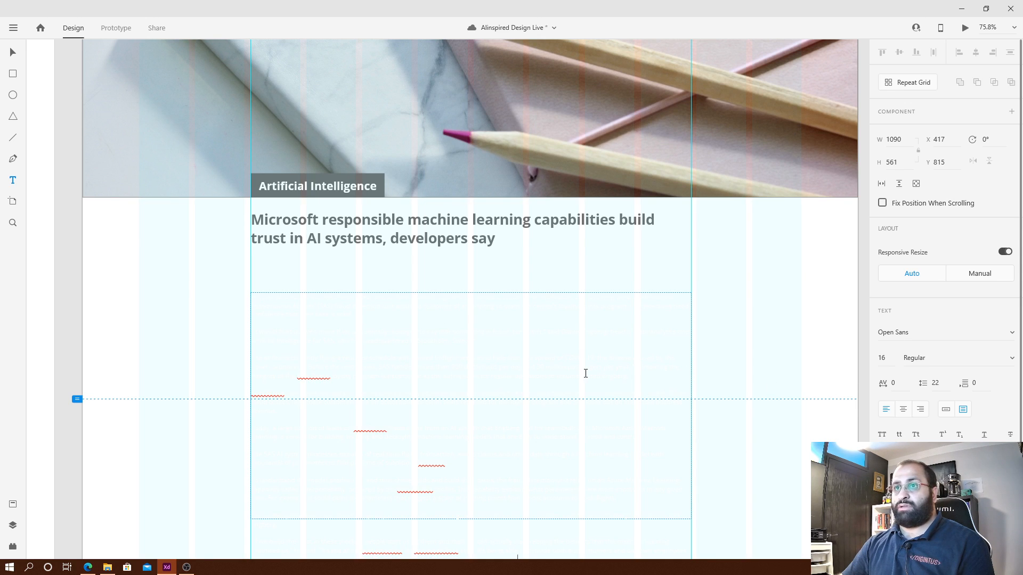
{"action": "key", "text": "ctrl+a"}
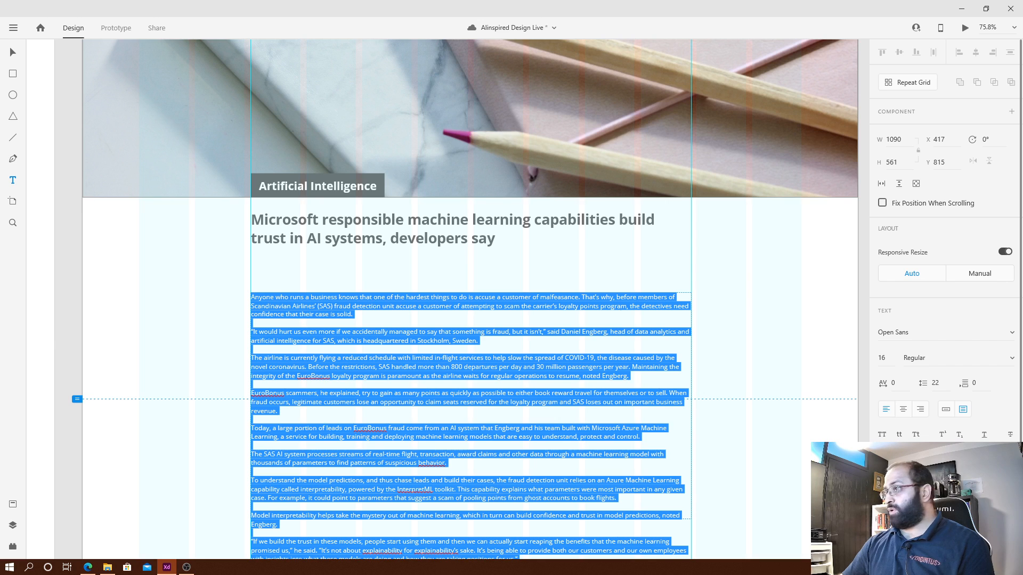
{"action": "left_click", "coordinate": [886, 512]}
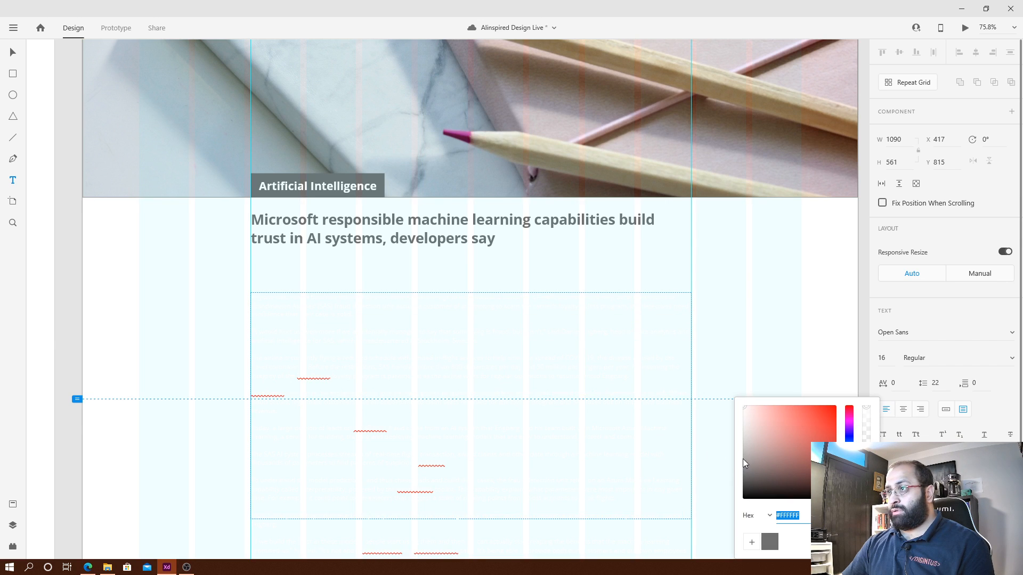
{"action": "left_click", "coordinate": [770, 543]}
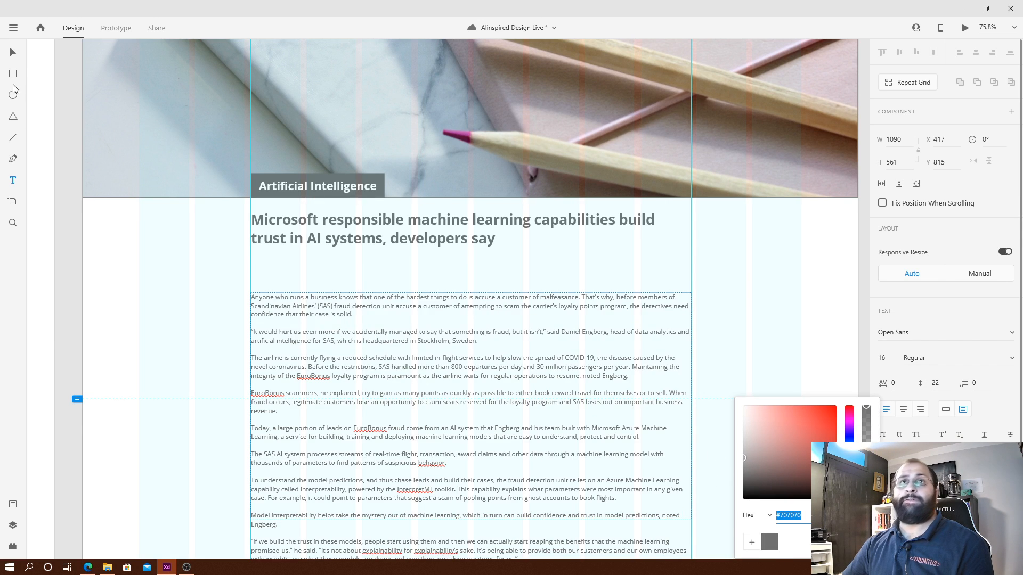
{"action": "key", "text": "Escape"}
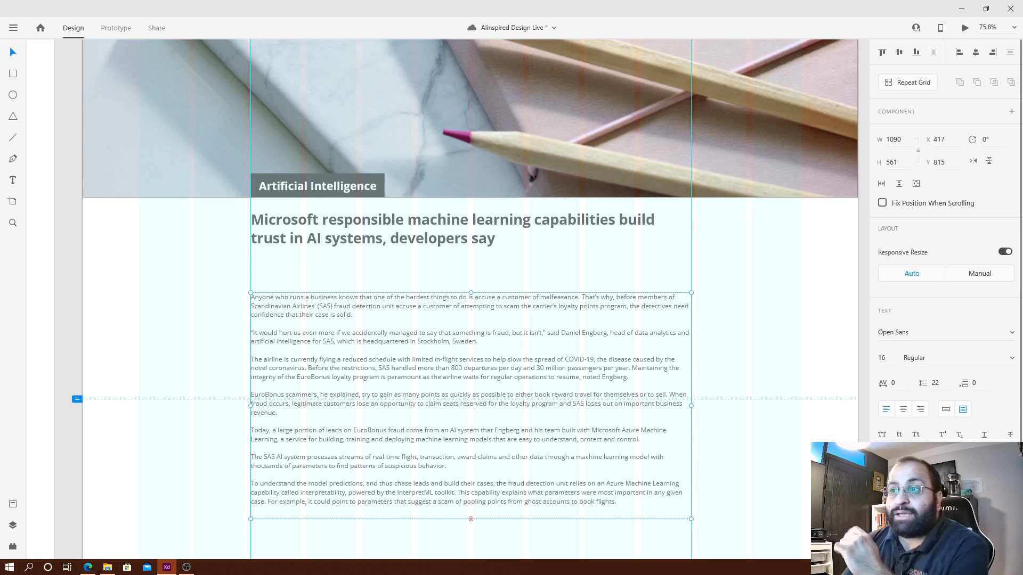
Fit the height of the body text area to its full content.
{"action": "scroll", "coordinate": [646, 396], "scroll_direction": "down", "scroll_amount": 2}
{"action": "scroll", "coordinate": [471, 495], "scroll_direction": "down", "scroll_amount": 6}
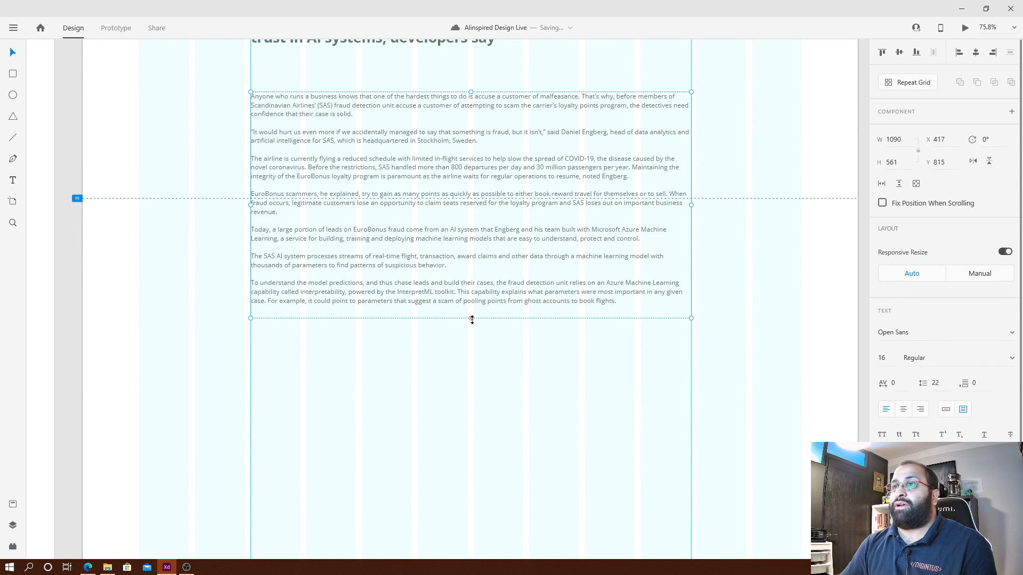
{"action": "double_click", "coordinate": [472, 318]}
{"action": "left_click", "coordinate": [779, 360]}
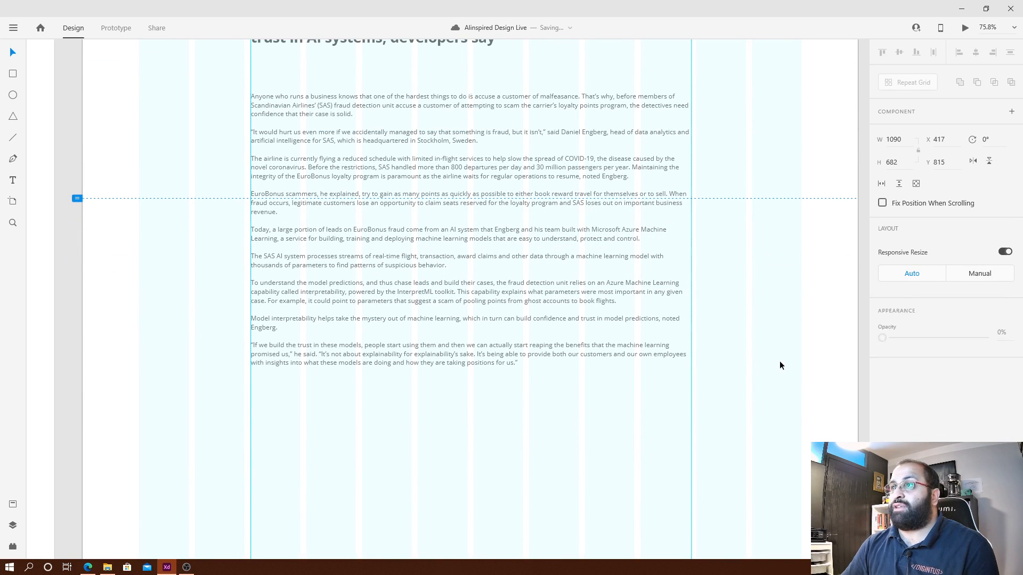
Move the body text up to Y 743 and the headline to Y 609, leaving a 40 px gap between them.
{"action": "left_click", "coordinate": [469, 240]}
{"action": "scroll", "coordinate": [550, 224], "scroll_direction": "up", "scroll_amount": 3}
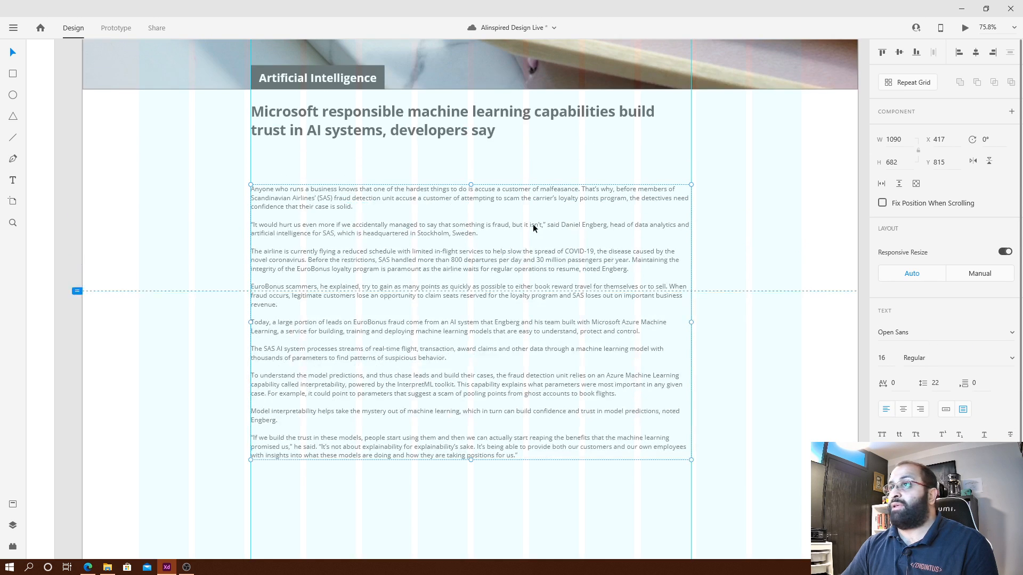
{"action": "left_click_drag", "start_coordinate": [525, 226], "coordinate": [545, 198]}
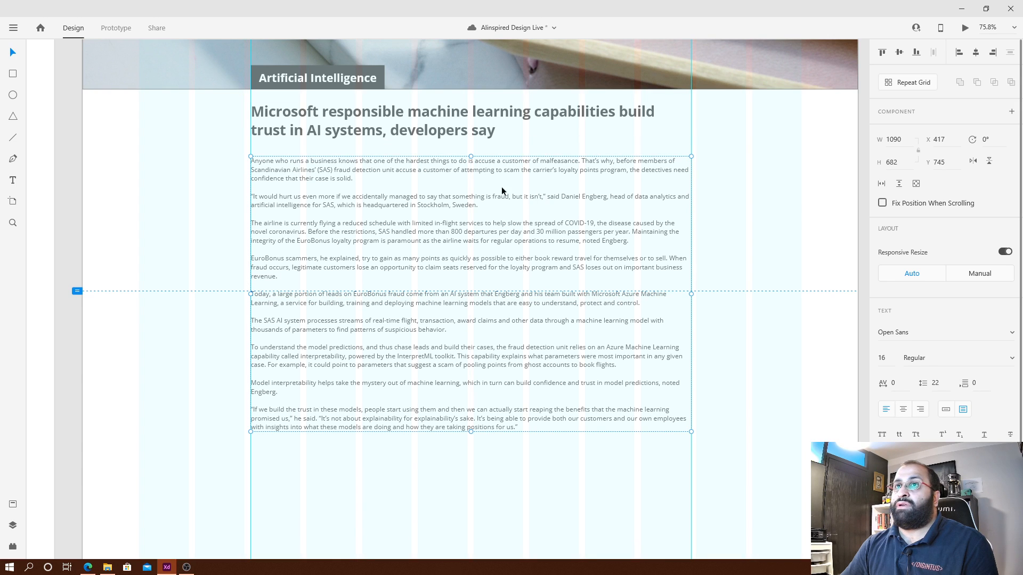
{"action": "left_click", "coordinate": [351, 134]}
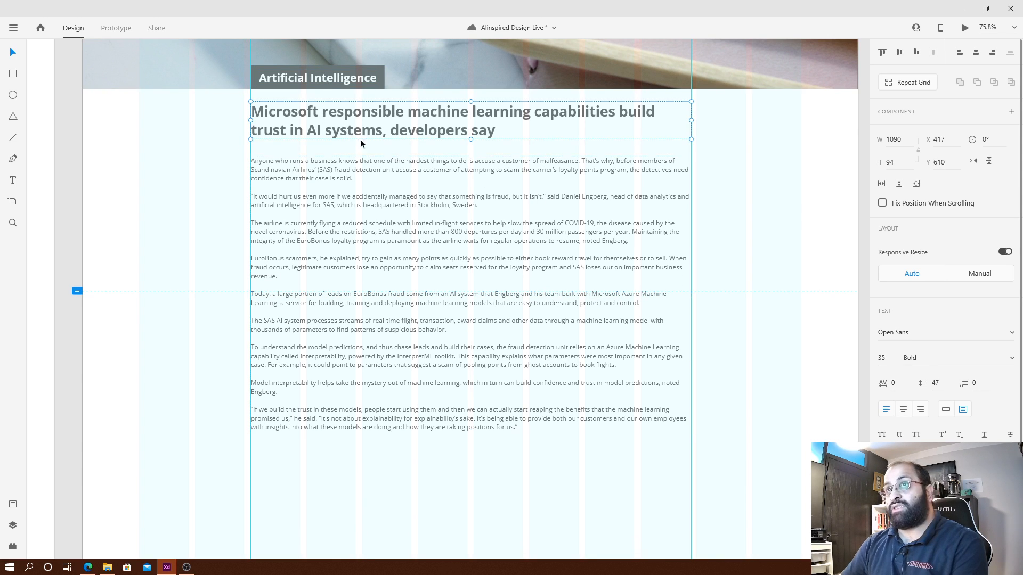
{"action": "key", "text": "Up"}
{"action": "left_click", "coordinate": [385, 209]}
{"action": "key", "text": "Up"}
{"action": "key", "text": "Up"}
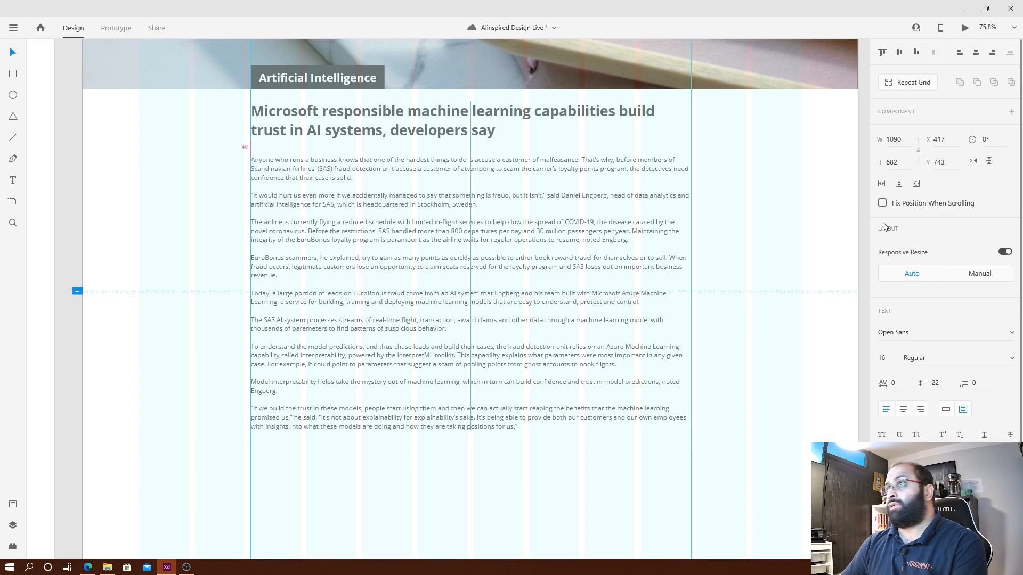
{"action": "left_click", "coordinate": [759, 298]}
{"action": "scroll", "coordinate": [751, 346], "scroll_direction": "up", "scroll_amount": 3}
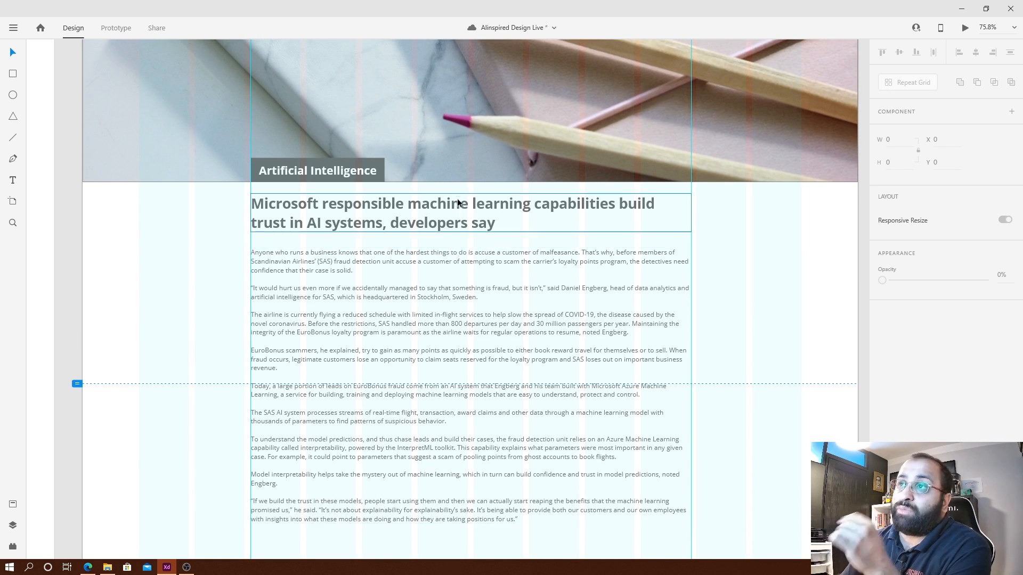
Draw a rectangle about 1090 by 459 between the two guides below the last body paragraph.
{"action": "left_click", "coordinate": [475, 233]}
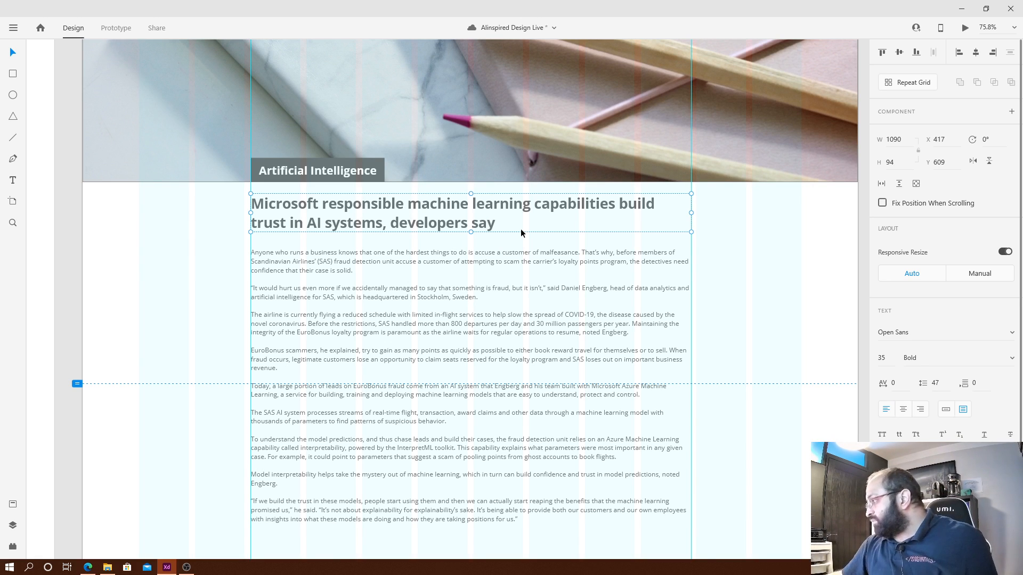
{"action": "scroll", "coordinate": [501, 206], "scroll_direction": "down", "scroll_amount": 5}
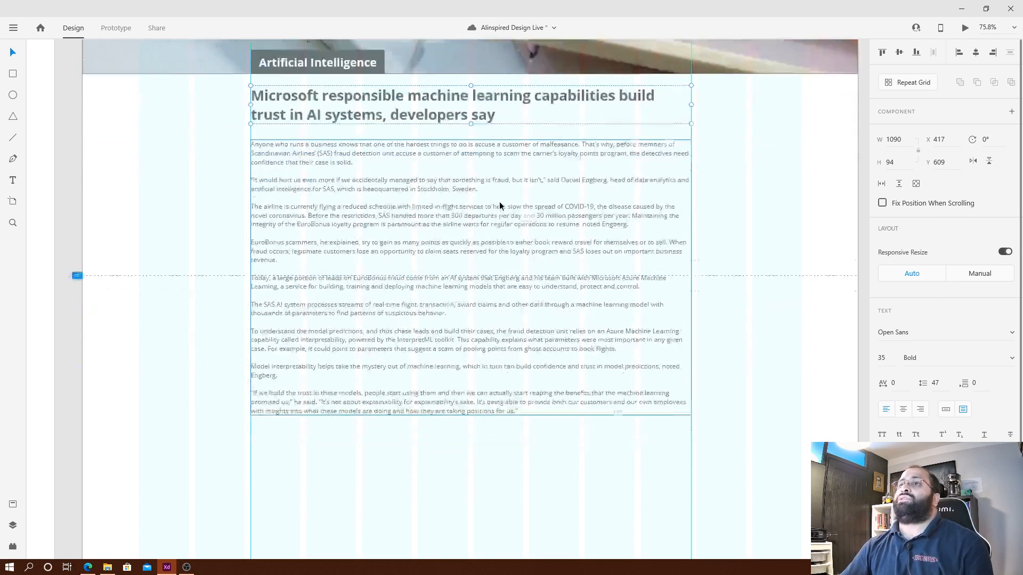
{"action": "scroll", "coordinate": [503, 205], "scroll_direction": "down", "scroll_amount": 1}
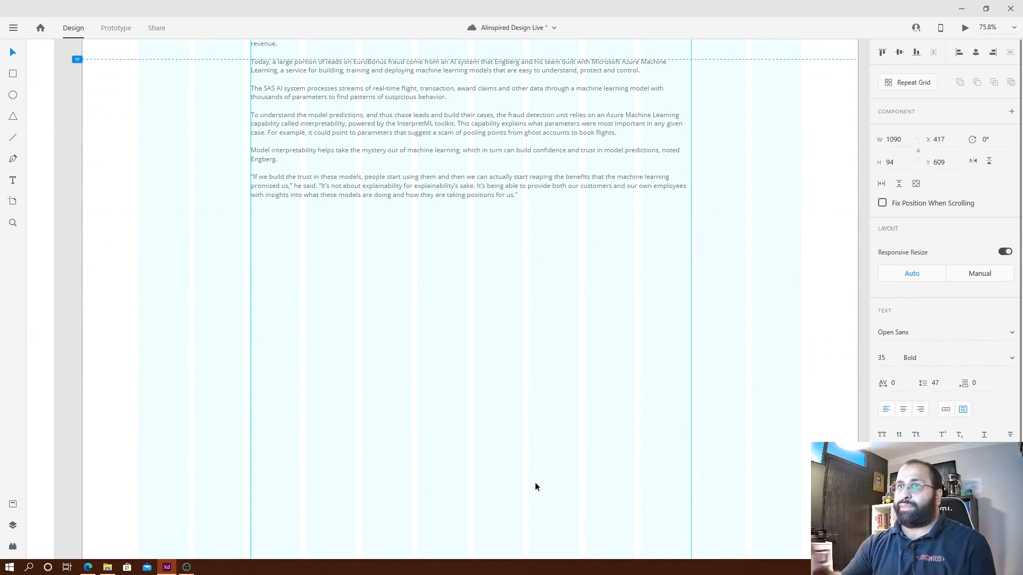
{"action": "key", "text": "Escape"}
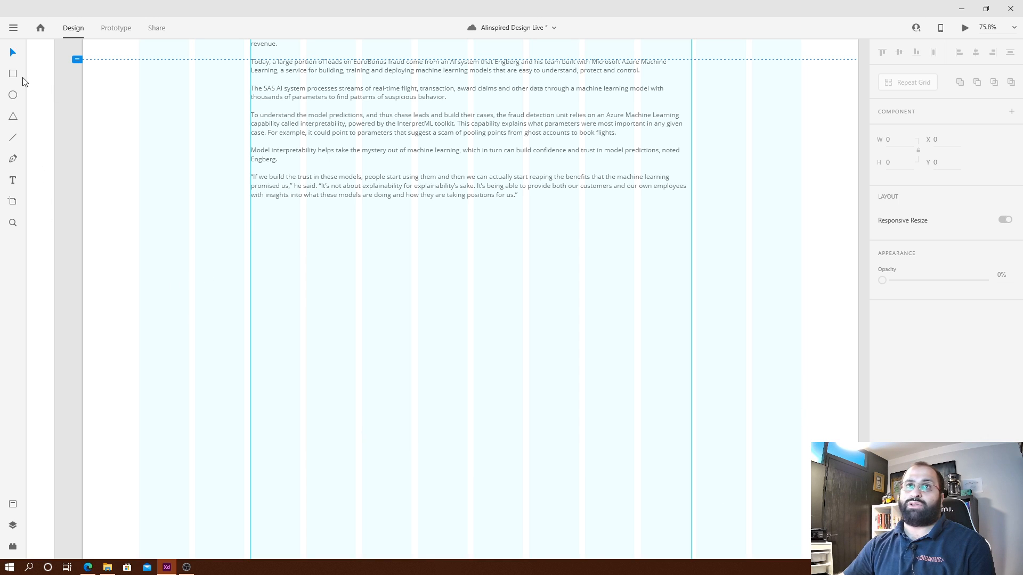
{"action": "mouse_move", "coordinate": [250, 236]}
{"action": "left_mouse_down"}
{"action": "mouse_move", "coordinate": [590, 364]}
{"action": "mouse_move", "coordinate": [710, 424]}
{"action": "mouse_move", "coordinate": [692, 422]}
{"action": "left_mouse_up"}
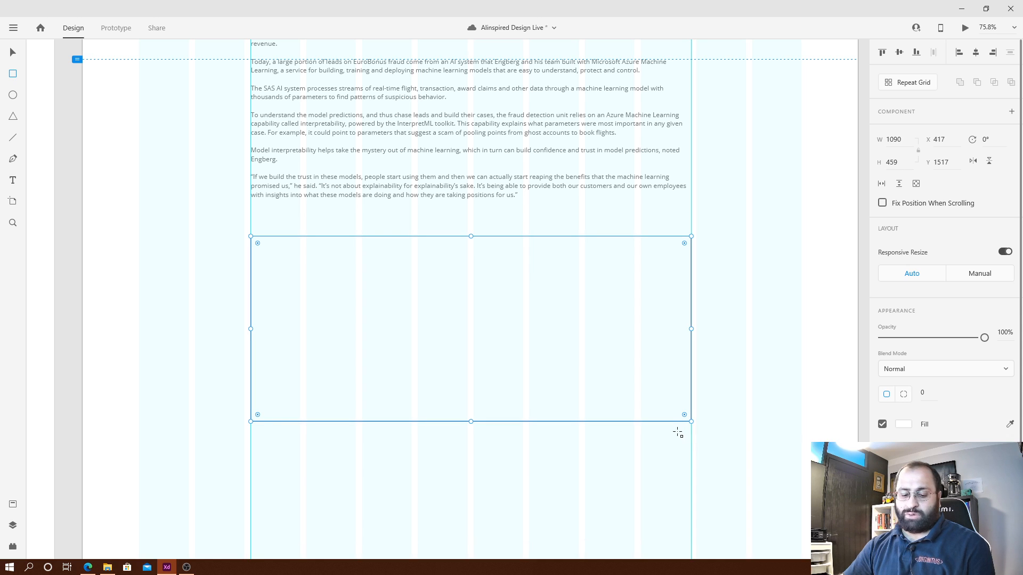
{"action": "key", "text": "v"}
Move the rectangle up to Y 1465, 40 px below the body text area.
{"action": "left_click_drag", "start_coordinate": [476, 312], "coordinate": [476, 278]}
{"action": "key", "text": "shift+Down"}
{"action": "key", "text": "shift+Down"}
{"action": "key", "text": "shift+Down"}
{"action": "key", "text": "shift+Down"}
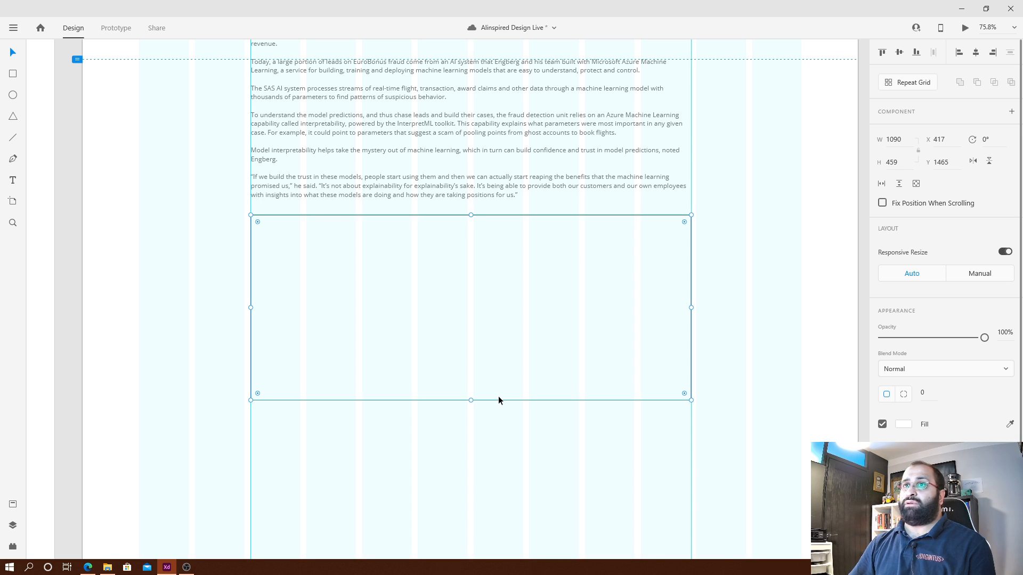
{"action": "left_click", "coordinate": [763, 276]}
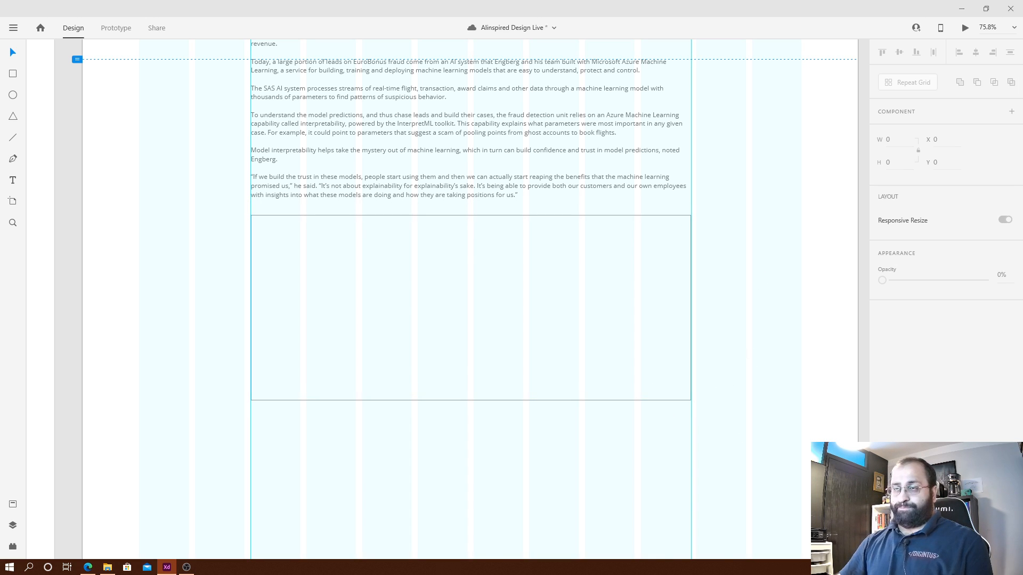
Switch to the Downloads folder and place the "DO MORE." desktop computer photo into the rectangle below the body text.
{"action": "key", "text": "alt+Tab"}
{"action": "key", "text": "Tab"}
{"action": "key", "text": "Tab"}
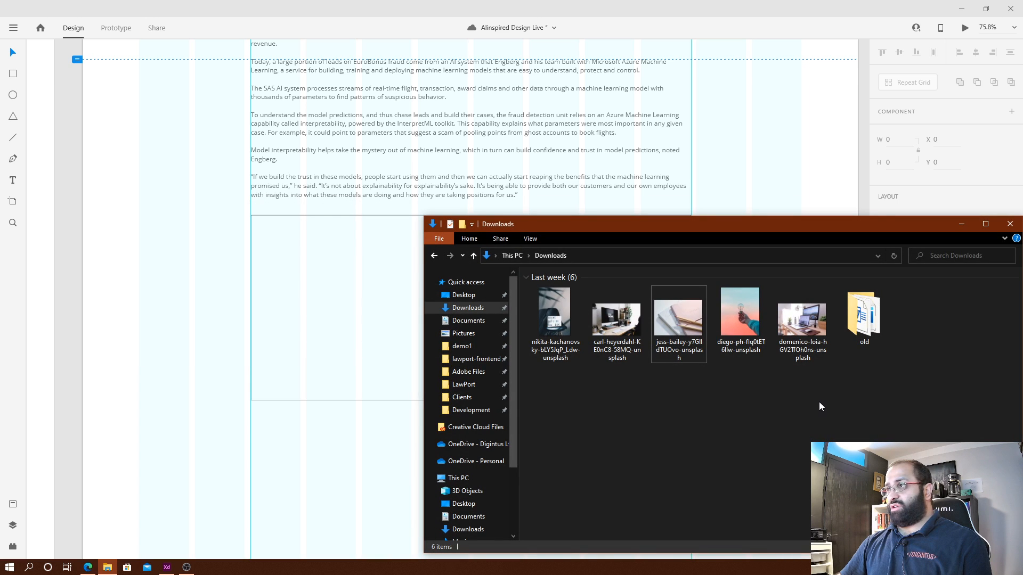
{"action": "left_click", "coordinate": [804, 326]}
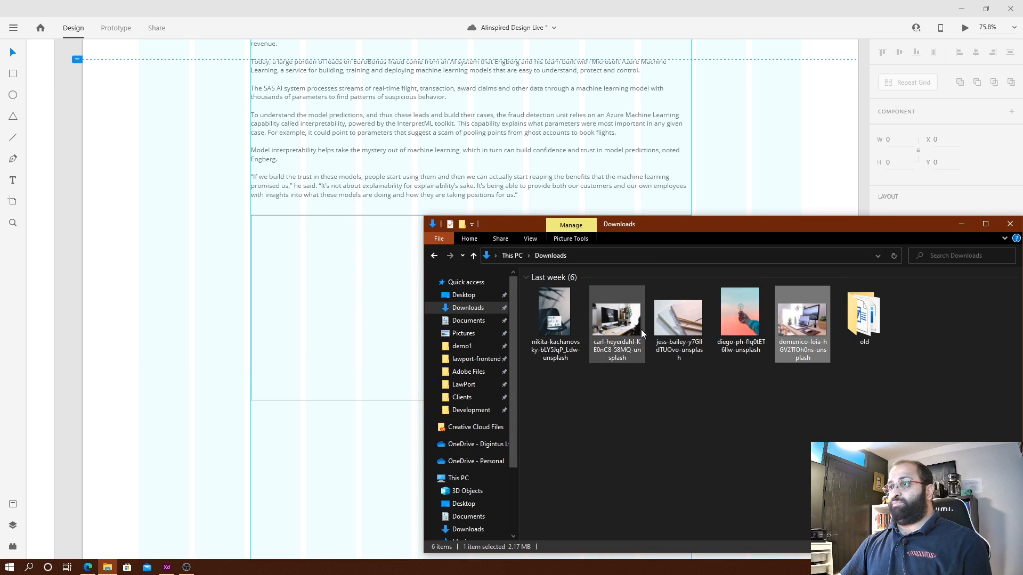
{"action": "left_click_drag", "start_coordinate": [641, 330], "coordinate": [392, 350]}
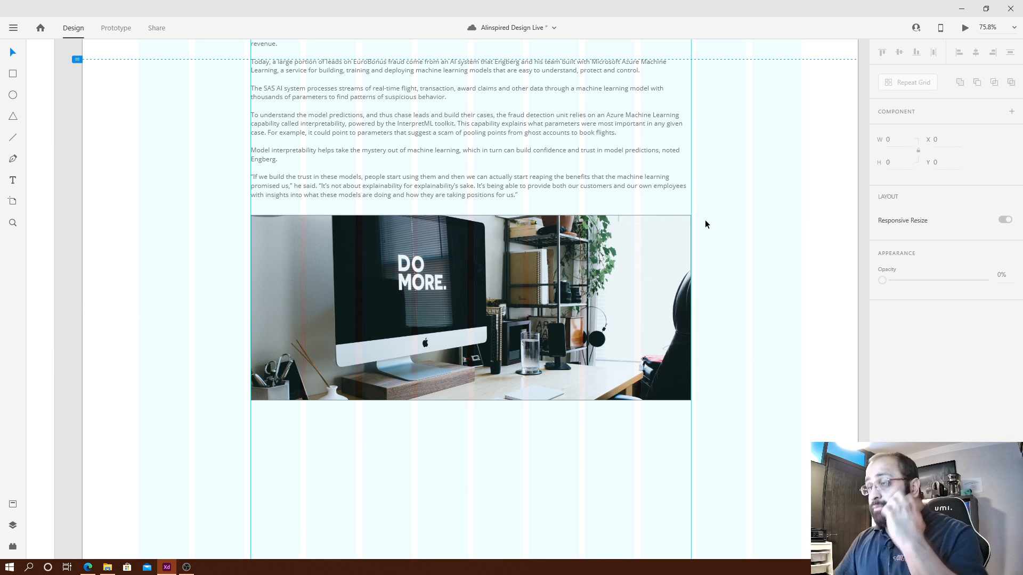
{"action": "scroll", "coordinate": [756, 192], "scroll_direction": "down", "scroll_amount": 1}
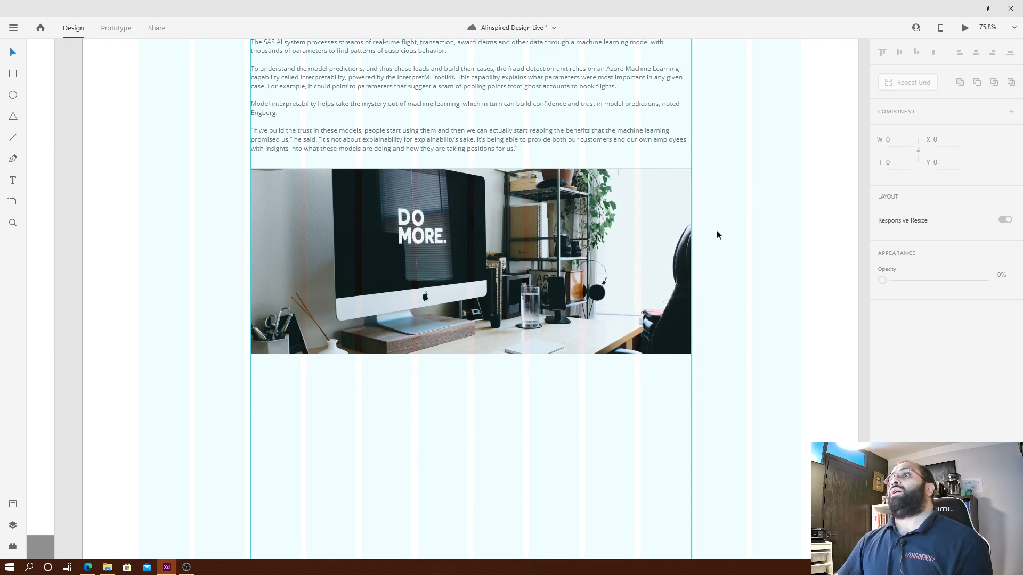
Remove the border of the desk photo below the body text.
{"action": "left_click", "coordinate": [653, 229]}
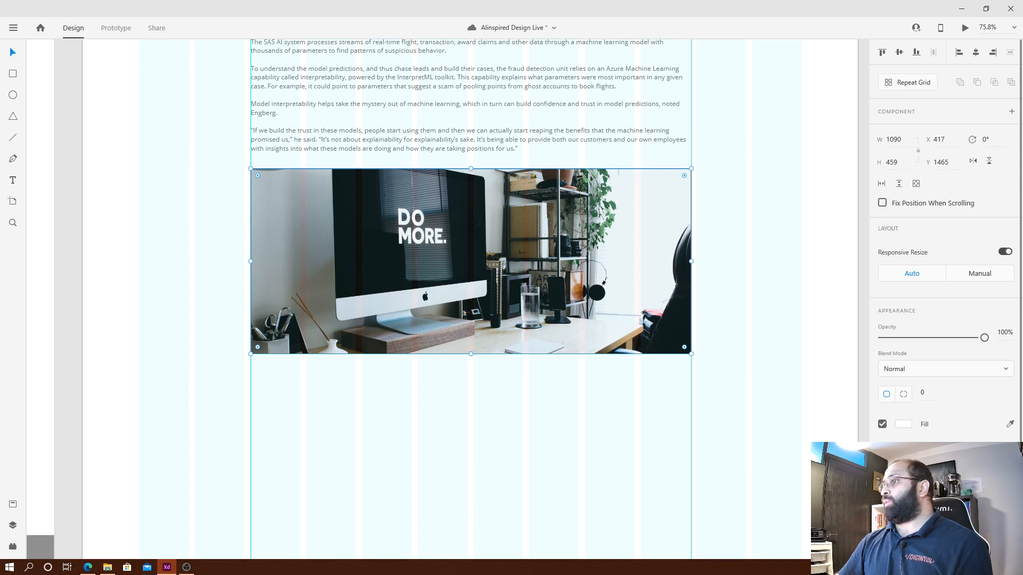
{"action": "left_click", "coordinate": [751, 383]}
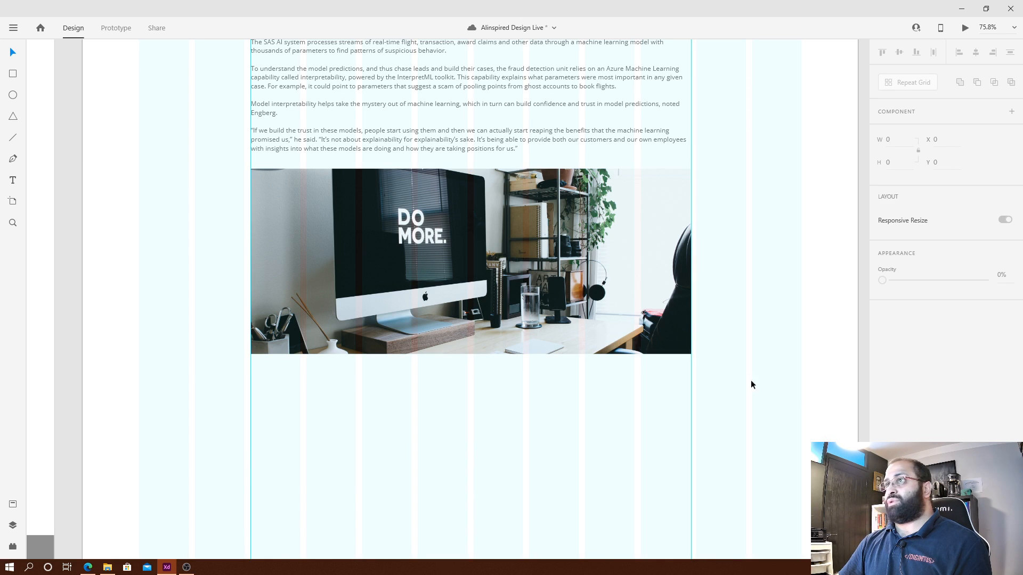
{"action": "left_click", "coordinate": [657, 299]}
{"action": "left_click", "coordinate": [737, 302]}
Remove the border of the hero image beneath the page header.
{"action": "scroll", "coordinate": [742, 320], "scroll_direction": "up", "scroll_amount": 3}
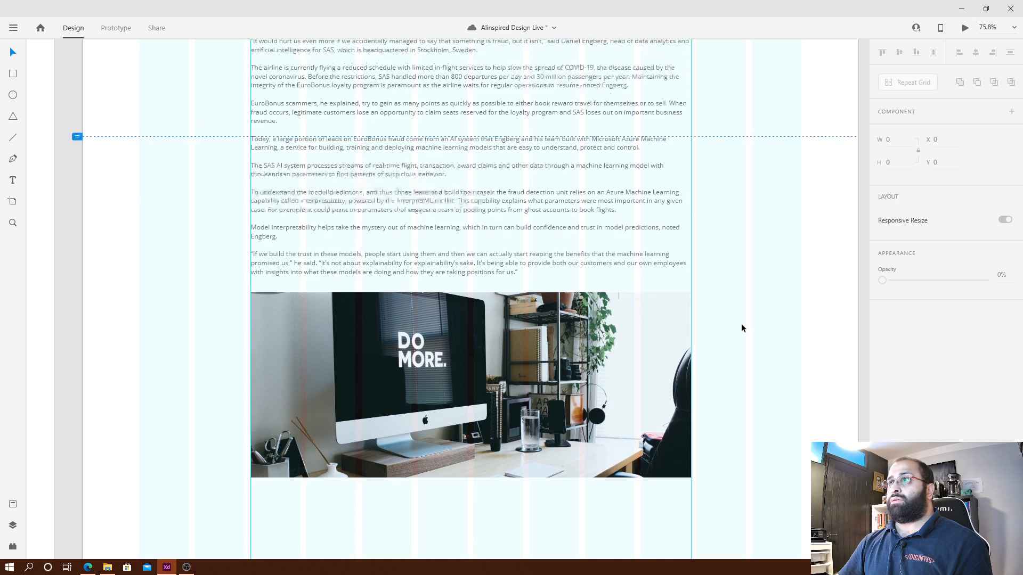
{"action": "scroll", "coordinate": [742, 328], "scroll_direction": "up", "scroll_amount": 8}
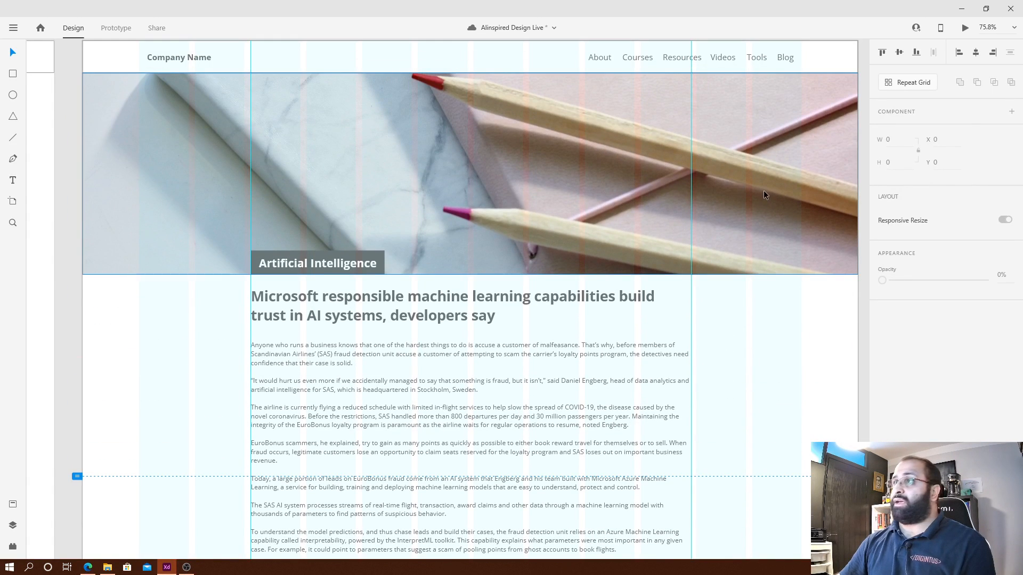
{"action": "left_click", "coordinate": [764, 193]}
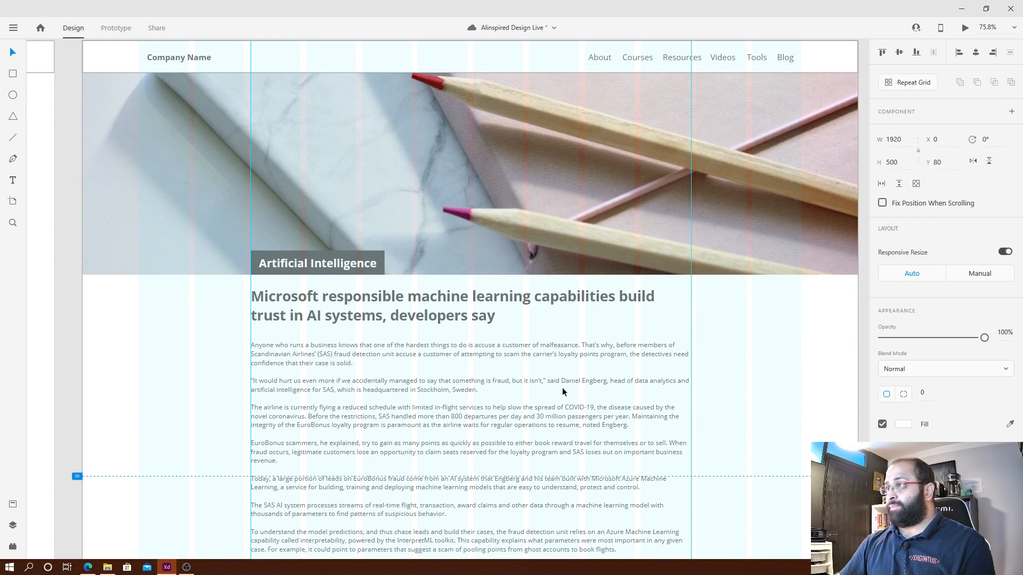
{"action": "left_click", "coordinate": [771, 402]}
Switch to the browser and look through the Microsoft AI Blog article for the section that follows the graphic.
{"action": "scroll", "coordinate": [772, 402], "scroll_direction": "down", "scroll_amount": 4}
{"action": "scroll", "coordinate": [796, 427], "scroll_direction": "down", "scroll_amount": 7}
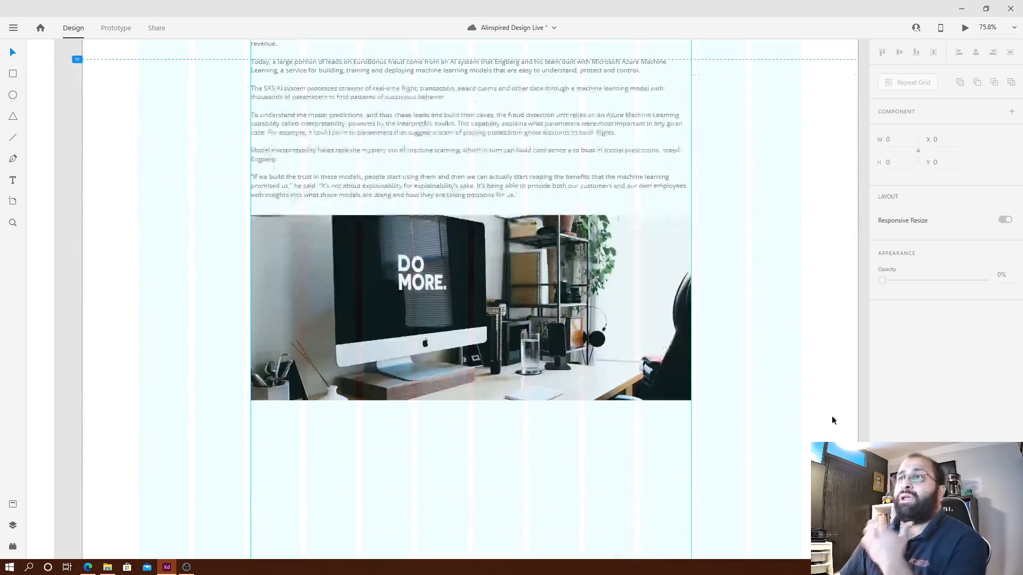
{"action": "key", "text": "alt+Tab"}
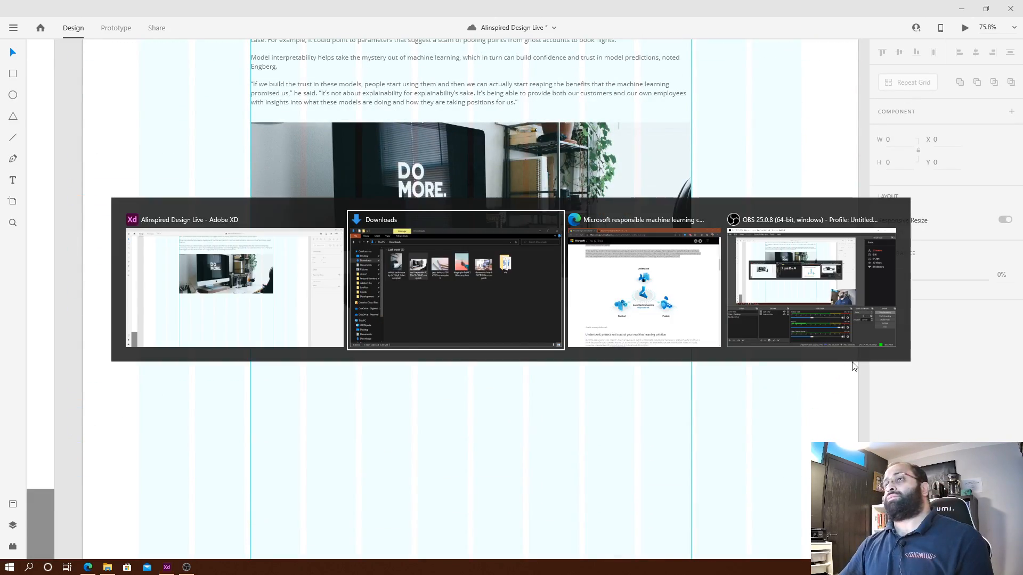
{"action": "key", "text": "alt+Tab"}
{"action": "scroll", "coordinate": [740, 320], "scroll_direction": "down", "scroll_amount": 4}
{"action": "scroll", "coordinate": [739, 321], "scroll_direction": "down", "scroll_amount": 1}
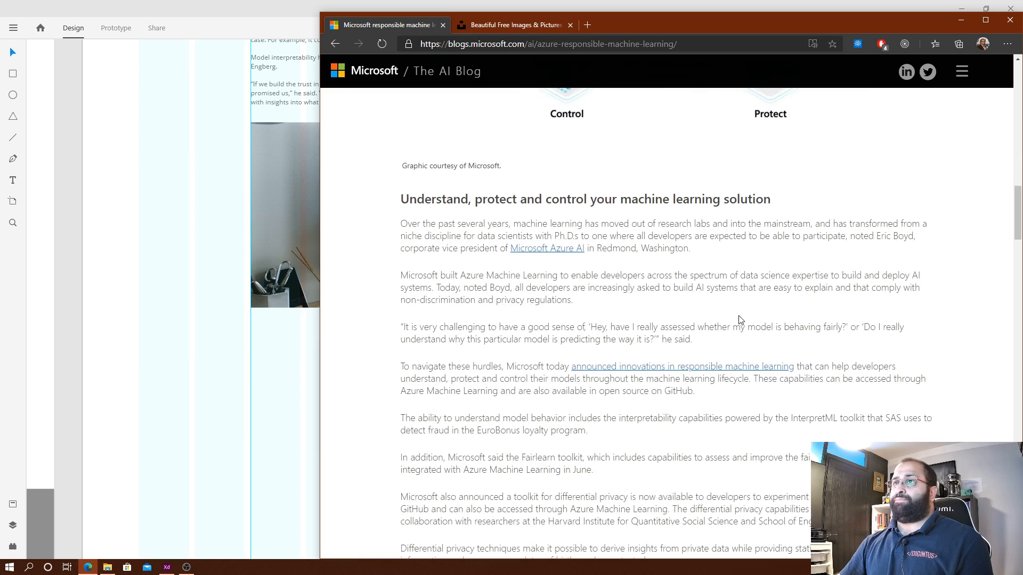
{"action": "key", "text": "alt+Tab"}
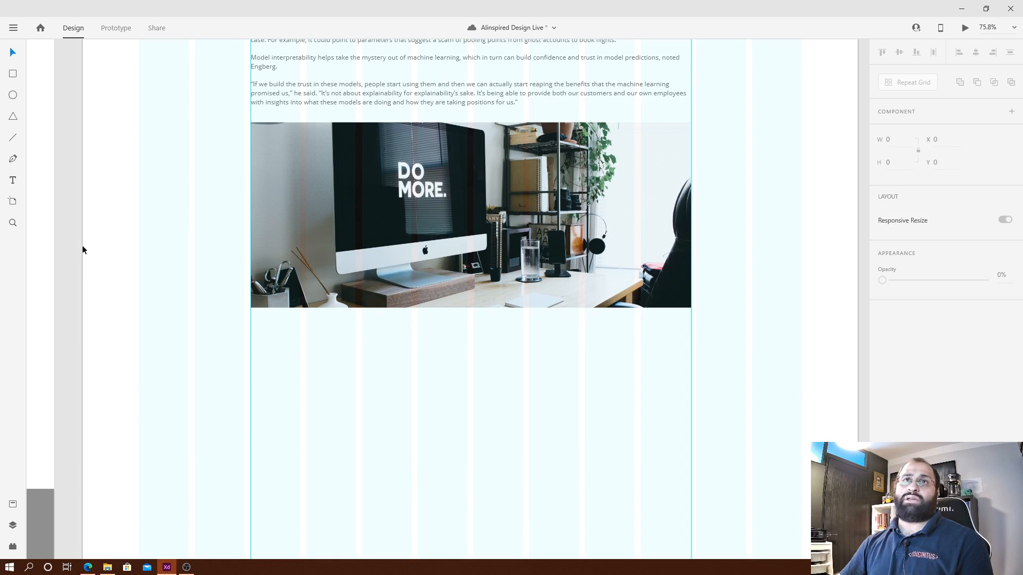
Add a text line below the desk photo with the article's subheading "Understand, protect and control your machine learning solution", copied from the browser.
{"action": "left_click", "coordinate": [8, 183]}
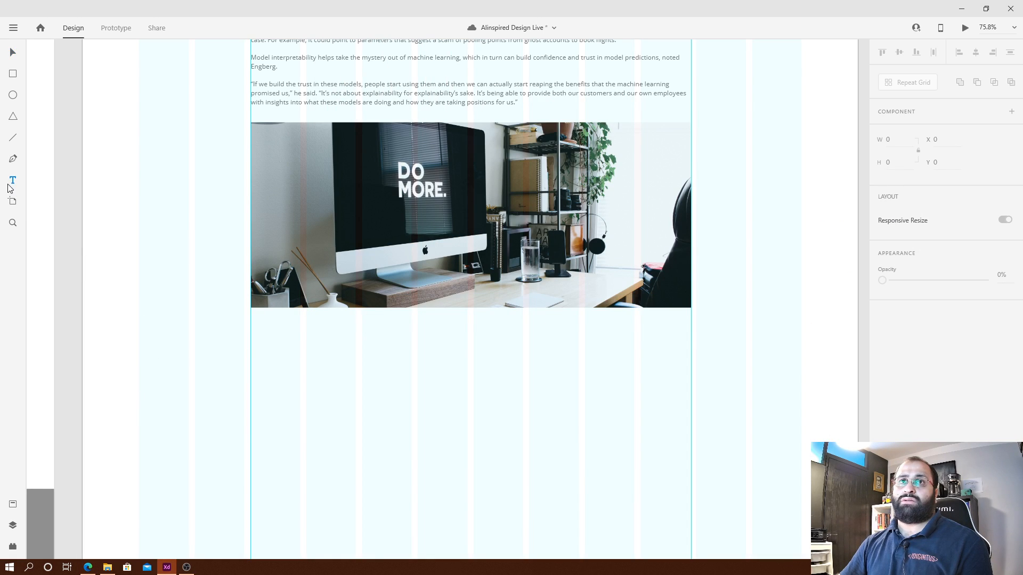
{"action": "left_click", "coordinate": [283, 394]}
{"action": "key", "text": "alt+Tab"}
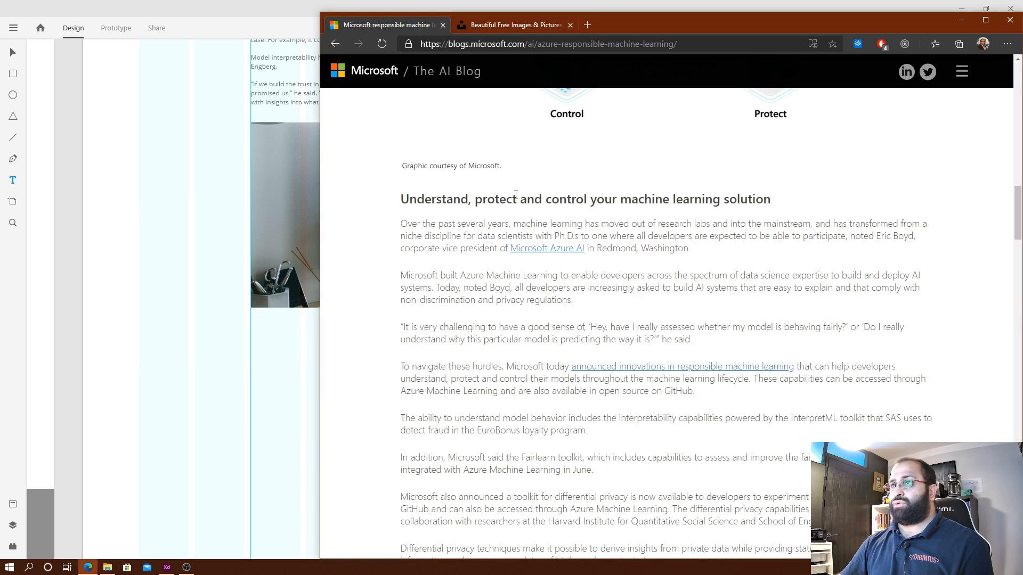
{"action": "triple_click", "coordinate": [516, 195]}
{"action": "key", "text": "ctrl+c"}
{"action": "key", "text": "alt+Tab"}
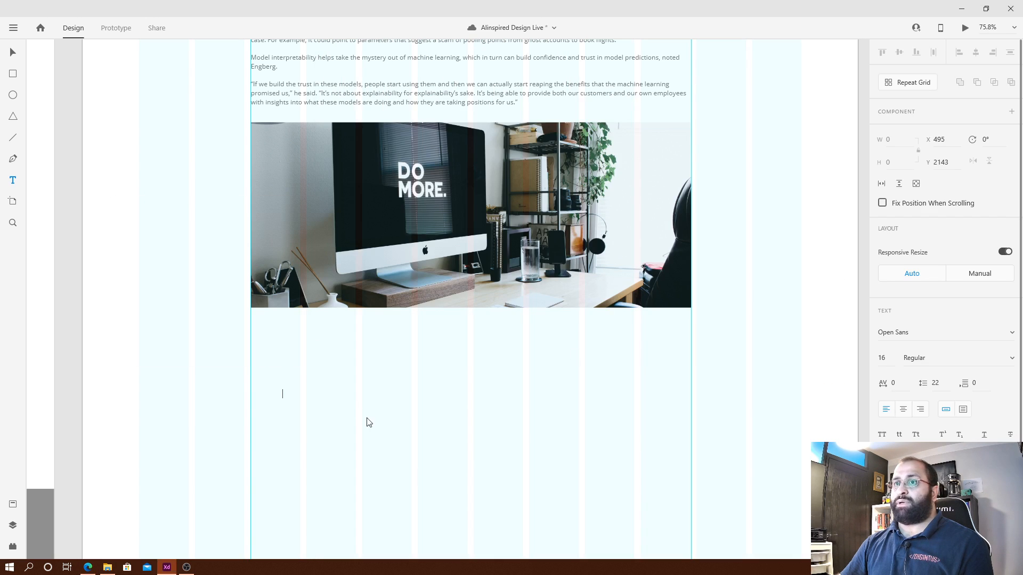
{"action": "key", "text": "ctrl+v"}
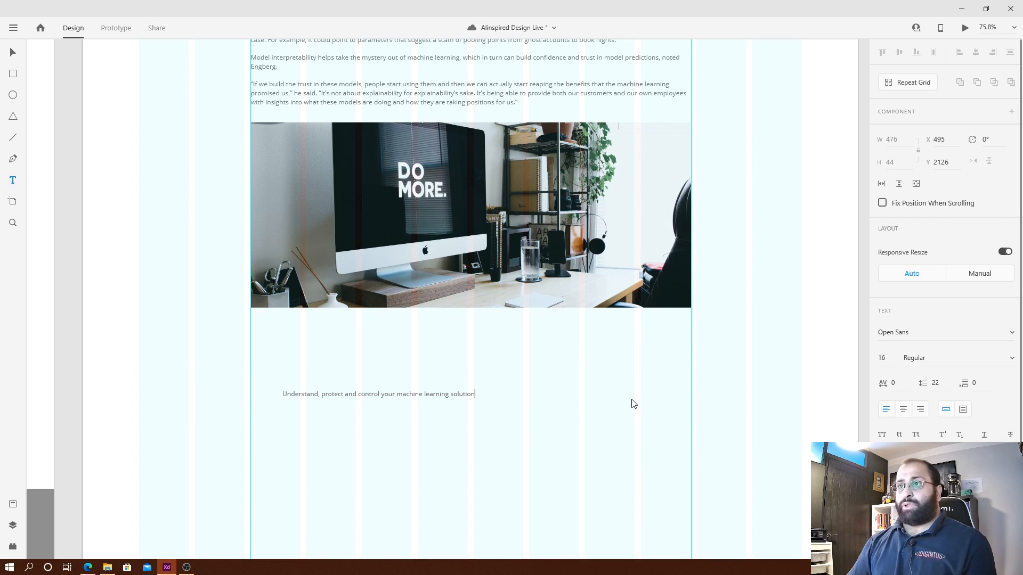
{"action": "key", "text": "ctrl+a"}
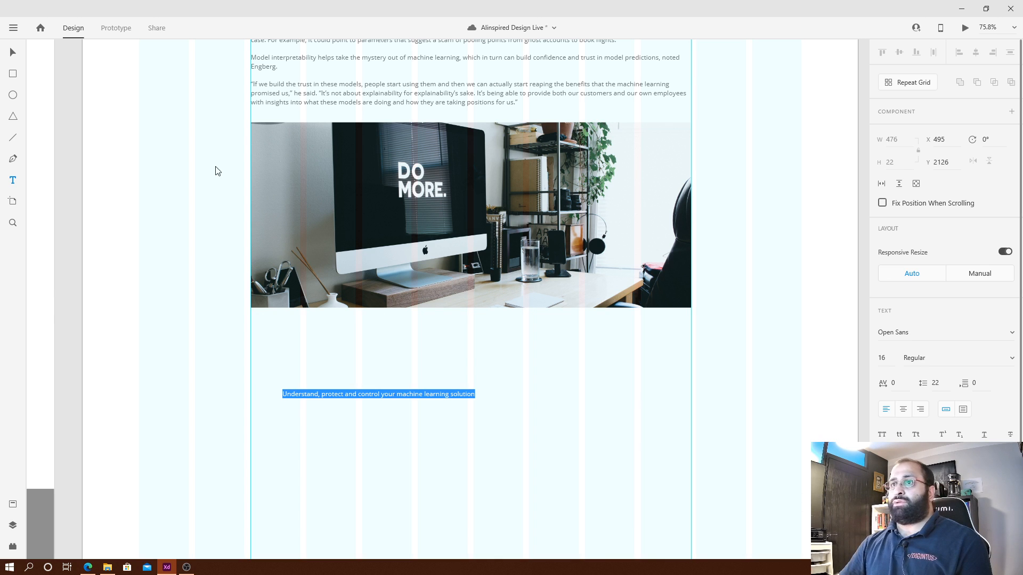
{"action": "left_click", "coordinate": [13, 53]}
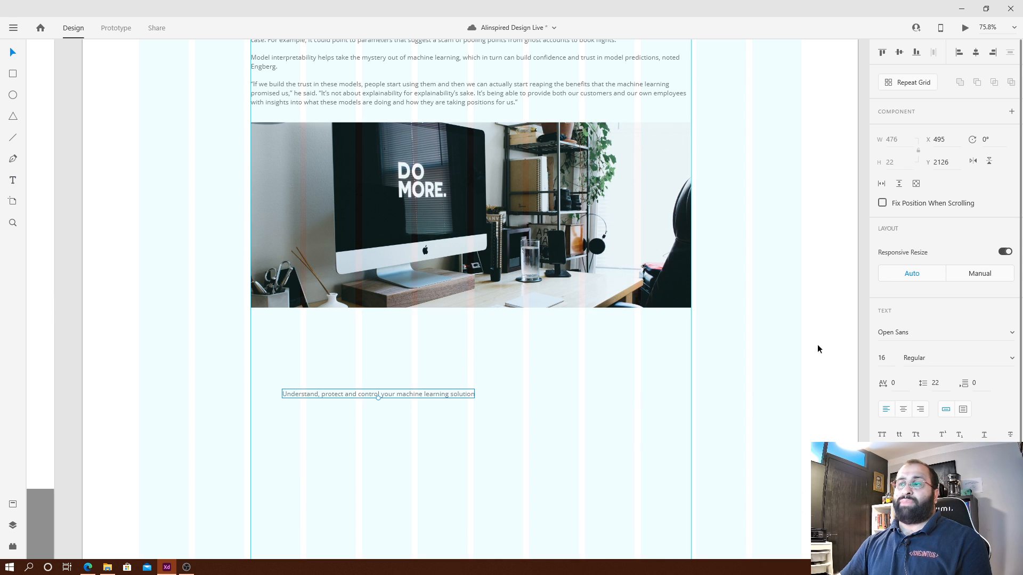
{"action": "left_click", "coordinate": [800, 388]}
Examine the page headline's font size, weight and placement as a reference for the subheading.
{"action": "scroll", "coordinate": [835, 357], "scroll_direction": "up", "scroll_amount": 10}
{"action": "scroll", "coordinate": [836, 361], "scroll_direction": "up", "scroll_amount": 2}
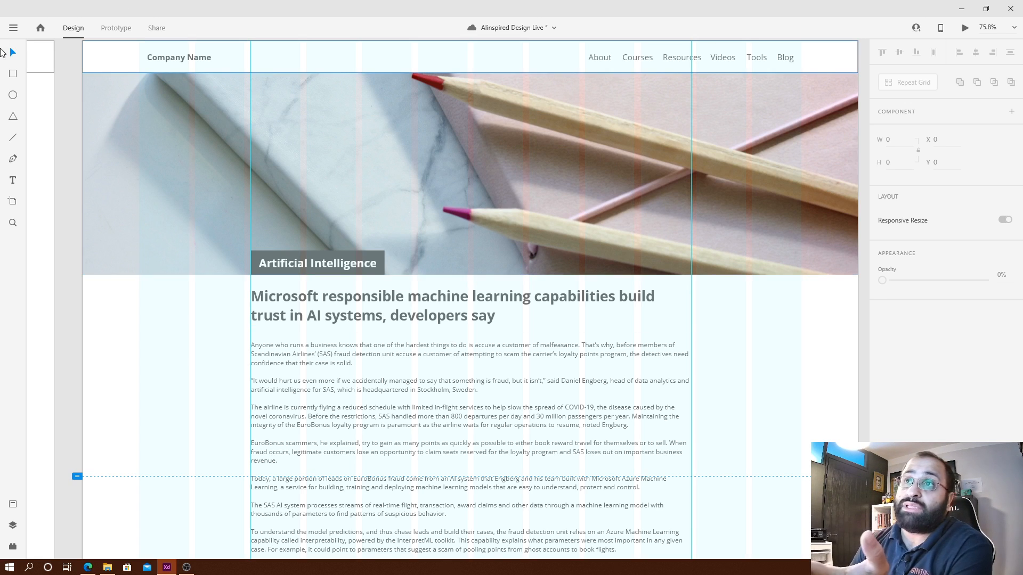
{"action": "left_click", "coordinate": [411, 317]}
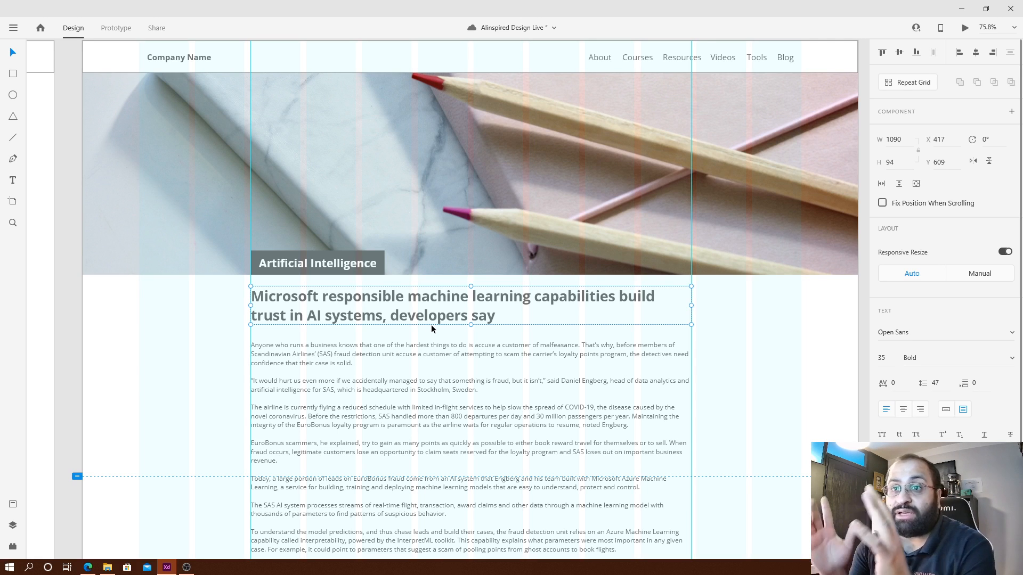
{"action": "left_click", "coordinate": [734, 326]}
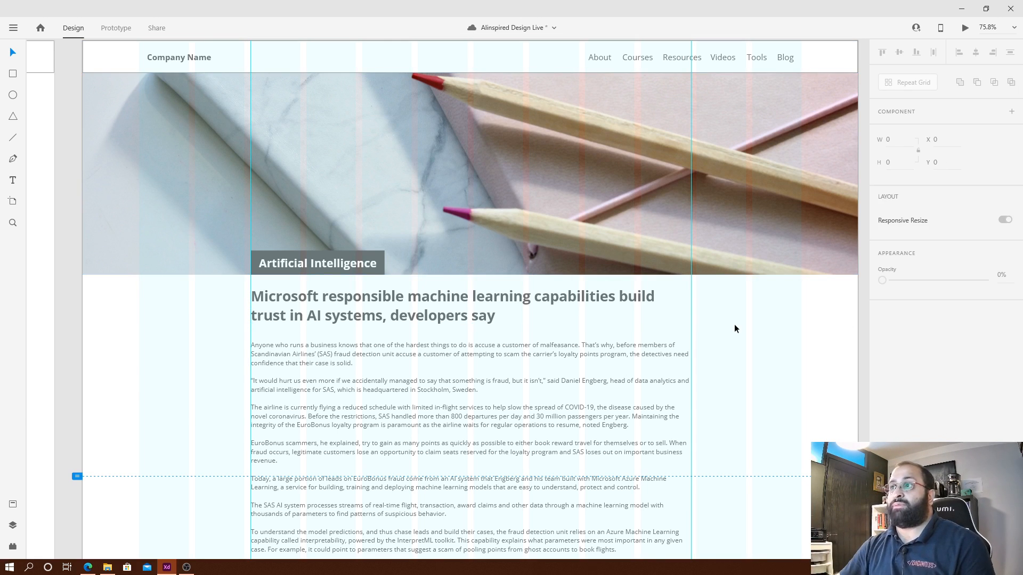
{"action": "scroll", "coordinate": [741, 326], "scroll_direction": "down", "scroll_amount": 1}
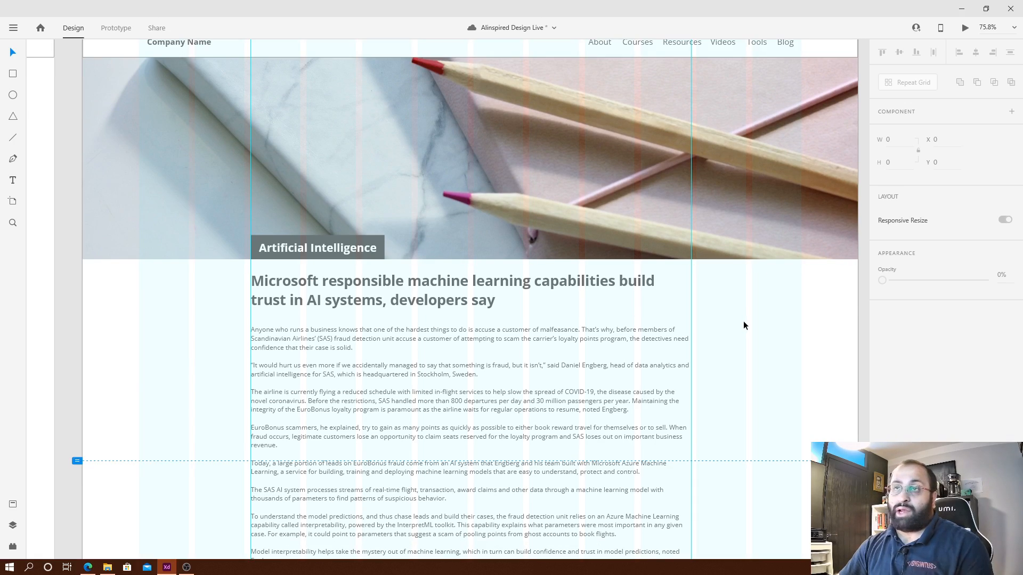
{"action": "scroll", "coordinate": [744, 325], "scroll_direction": "down", "scroll_amount": 10}
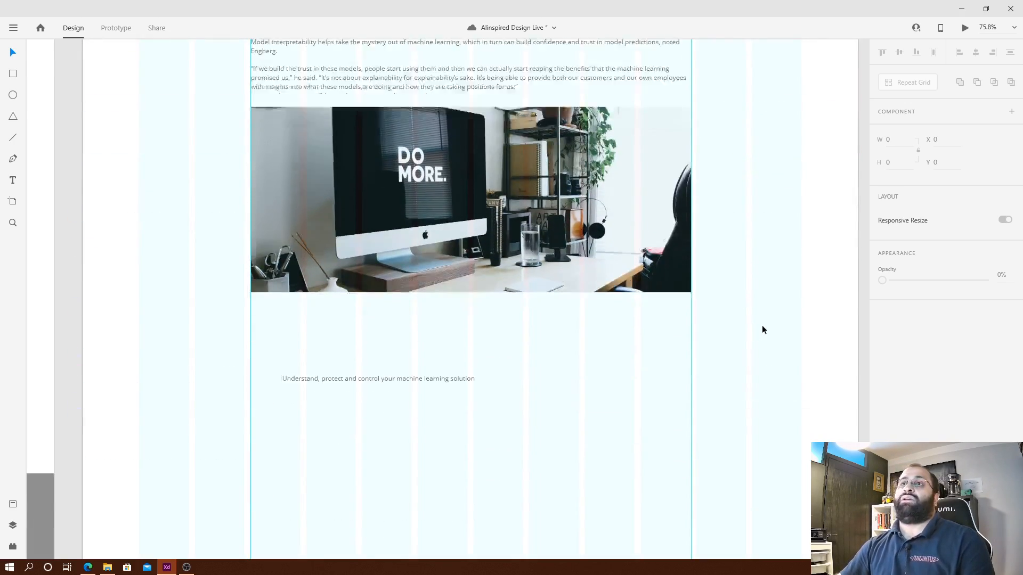
{"action": "scroll", "coordinate": [660, 341], "scroll_direction": "down", "scroll_amount": 2}
{"action": "scroll", "coordinate": [586, 362], "scroll_direction": "up", "scroll_amount": 10}
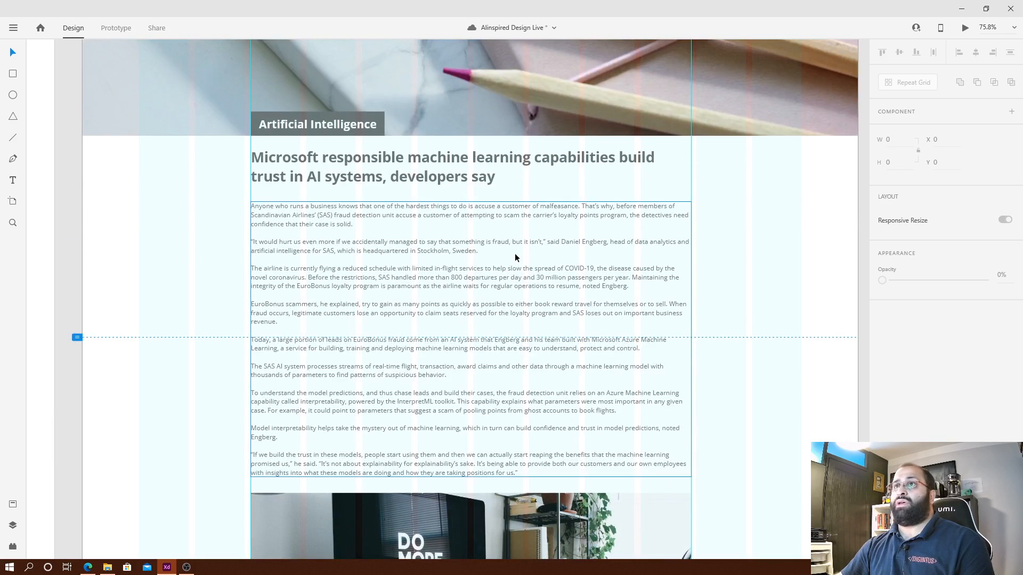
{"action": "left_click", "coordinate": [454, 183]}
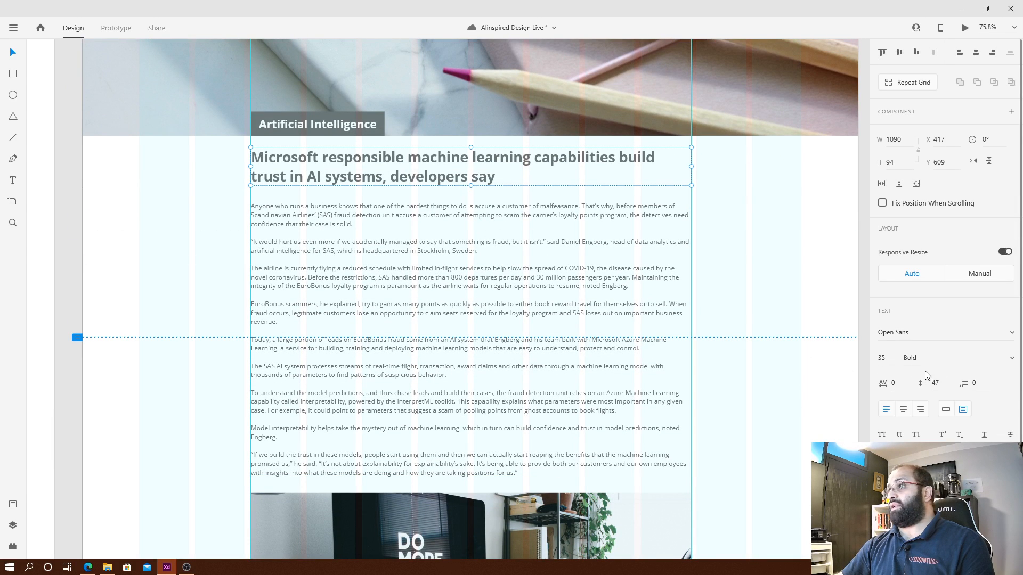
{"action": "scroll", "coordinate": [706, 279], "scroll_direction": "down", "scroll_amount": 10}
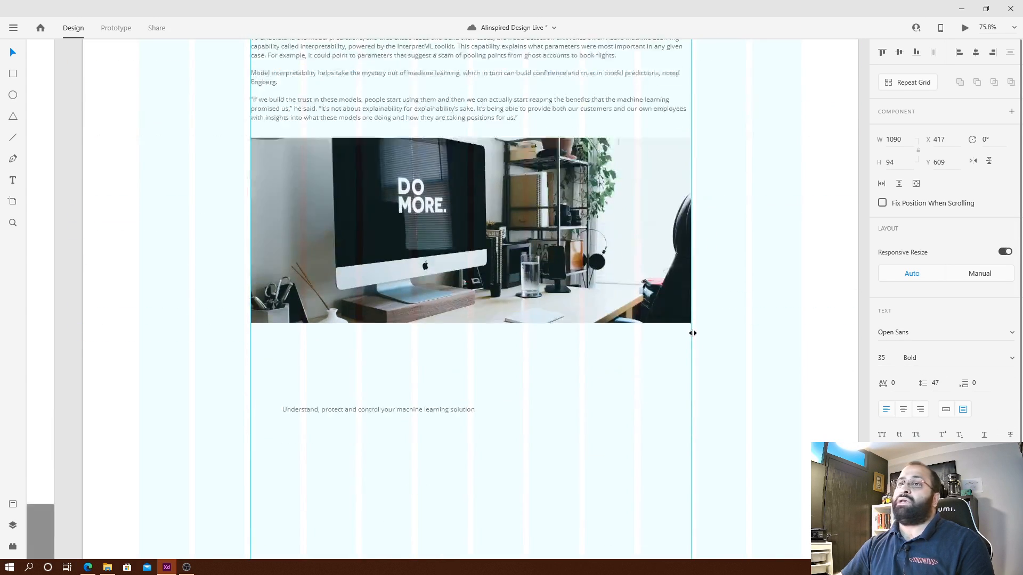
Set the subheading below the desk photo to 28 Bold and move it to X 417, Y 1964, flush with the photo's left edge.
{"action": "left_click_drag", "start_coordinate": [520, 449], "coordinate": [350, 355]}
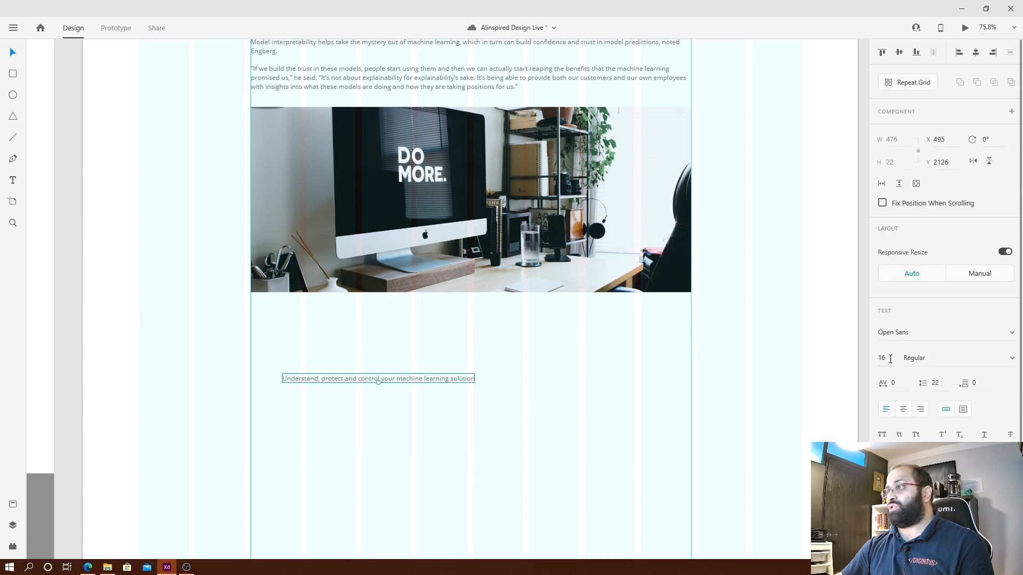
{"action": "type", "text": "28"}
{"action": "key", "text": "Tab"}
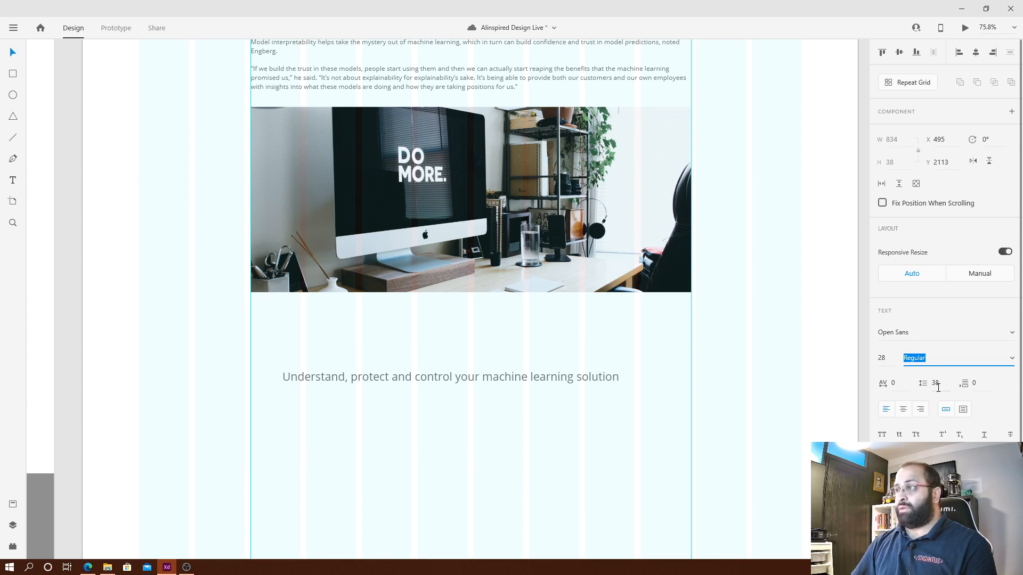
{"action": "type", "text": "Bold"}
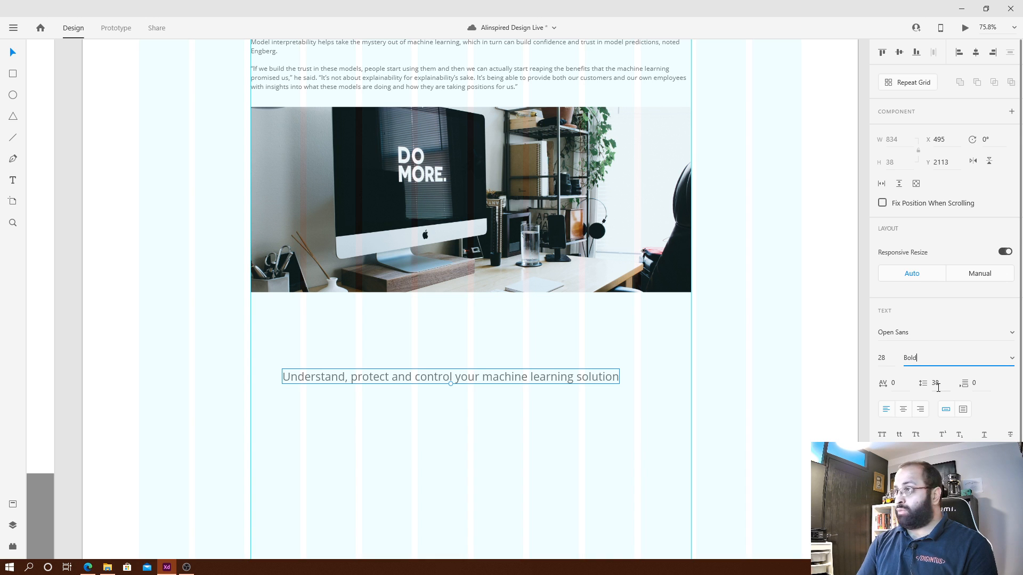
{"action": "key", "text": "Return"}
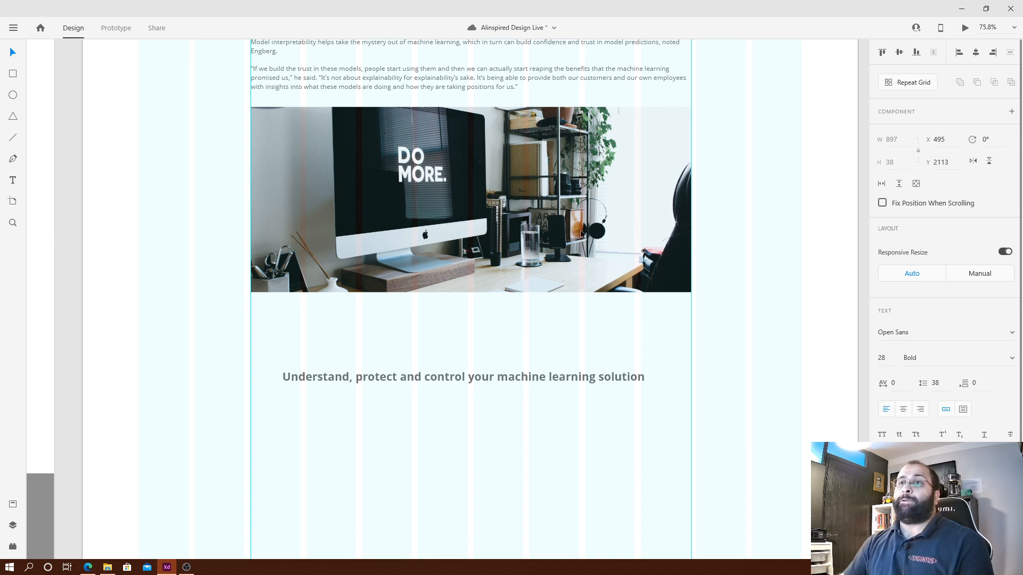
{"action": "left_click_drag", "start_coordinate": [362, 379], "coordinate": [319, 321]}
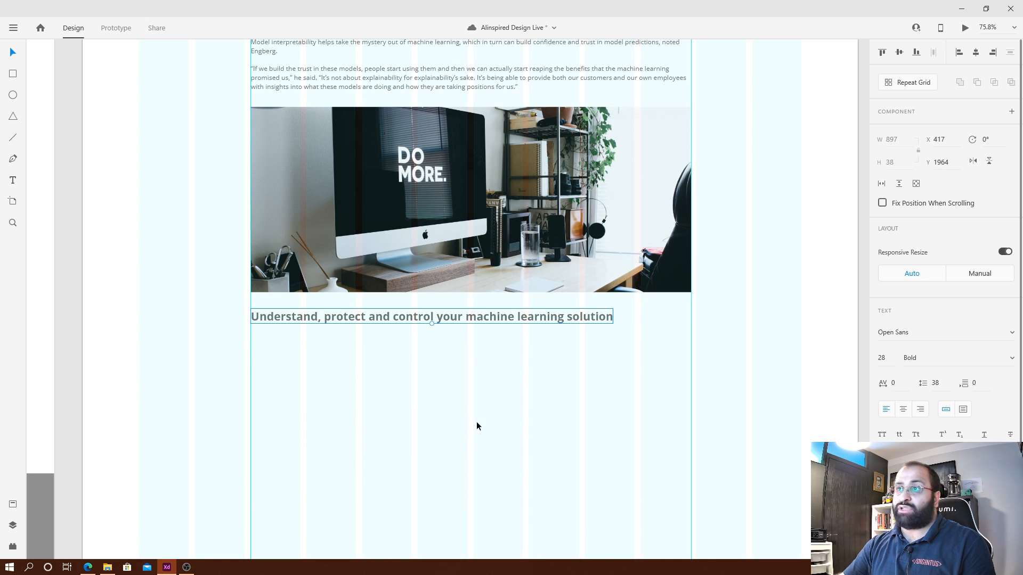
{"action": "left_click", "coordinate": [488, 437]}
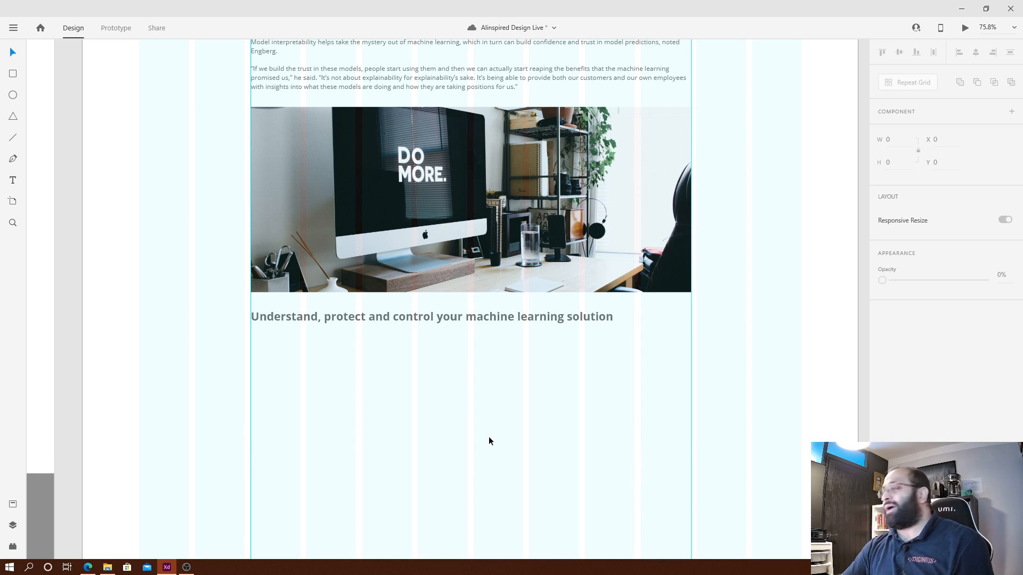
Switch to the browser and copy the article paragraphs from "Over the past several years" through "recreate those same things.".
{"action": "key", "text": "alt+Tab"}
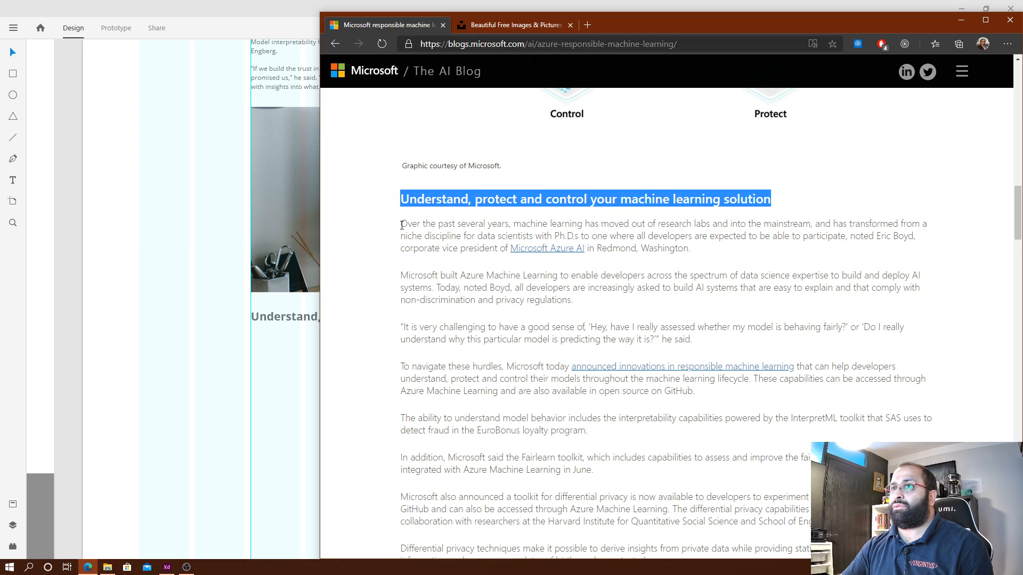
{"action": "left_click", "coordinate": [430, 237]}
{"action": "left_click_drag", "start_coordinate": [404, 228], "coordinate": [696, 258]}
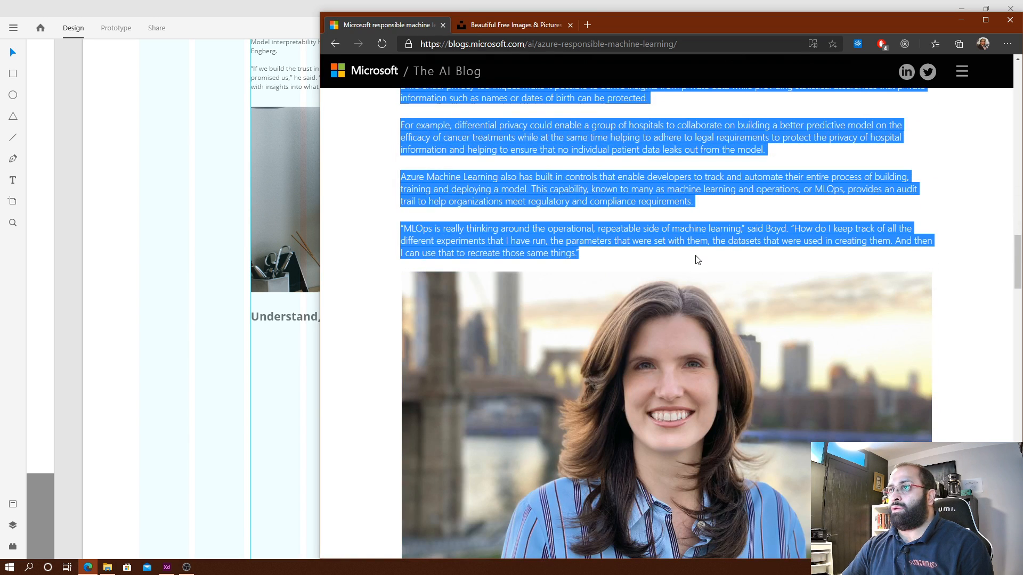
{"action": "left_click", "coordinate": [135, 454]}
Duplicate the body text area and place the copy beneath the subheading at X 417, Y 2042.
{"action": "scroll", "coordinate": [477, 376], "scroll_direction": "down", "scroll_amount": 2}
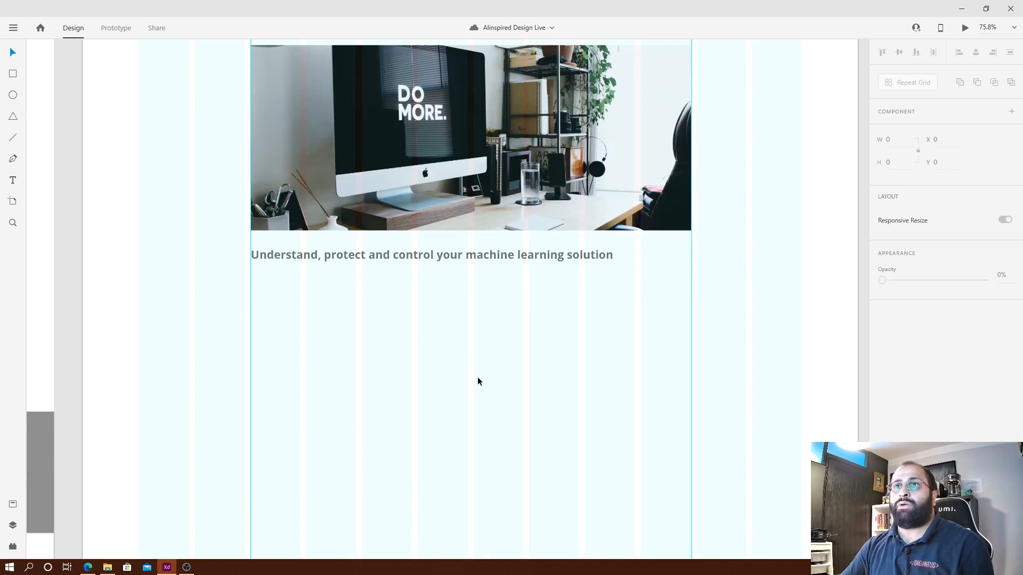
{"action": "scroll", "coordinate": [531, 224], "scroll_direction": "up", "scroll_amount": 3}
{"action": "scroll", "coordinate": [530, 223], "scroll_direction": "up", "scroll_amount": 1}
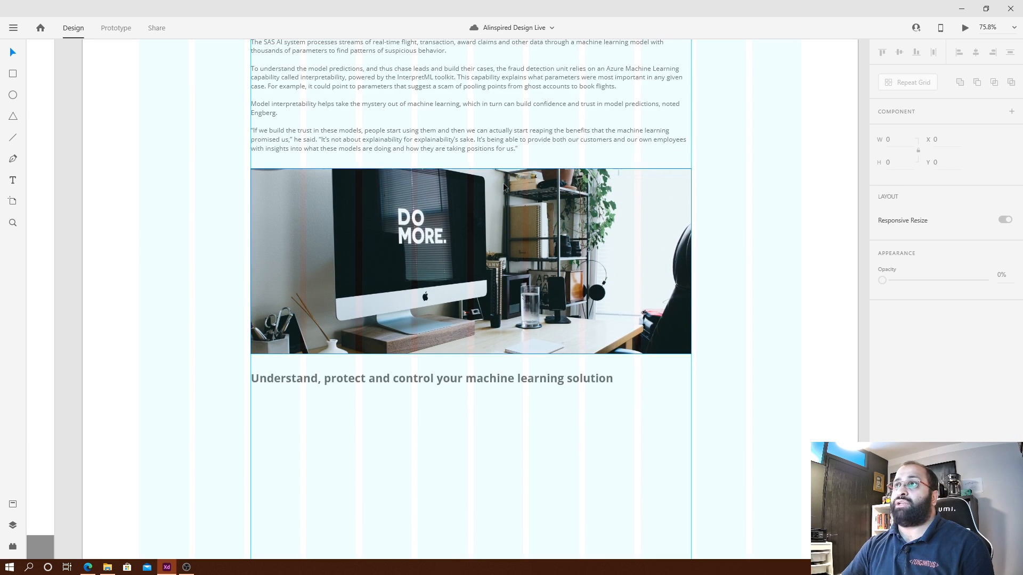
{"action": "left_click", "coordinate": [409, 133]}
{"action": "scroll", "coordinate": [830, 182], "scroll_direction": "down", "scroll_amount": 1}
{"action": "scroll", "coordinate": [461, 110], "scroll_direction": "down", "scroll_amount": 2}
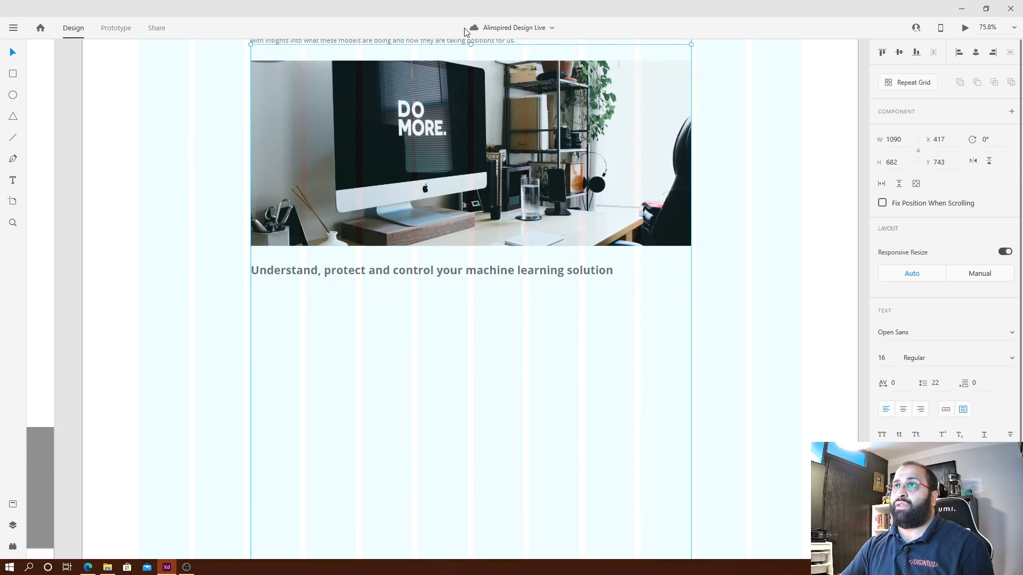
{"action": "left_click_drag", "start_coordinate": [446, 43], "coordinate": [446, 544]}
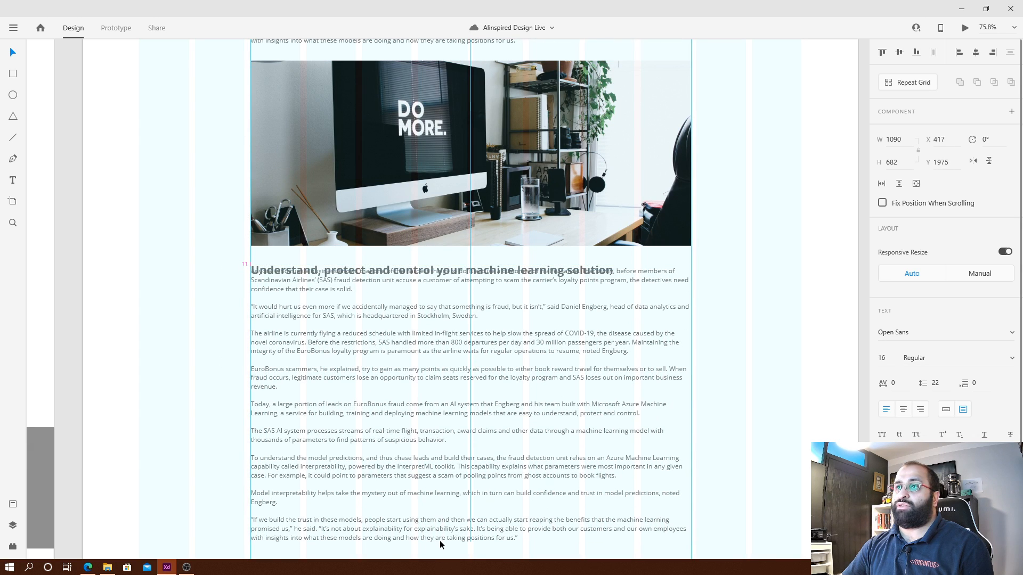
{"action": "scroll", "coordinate": [677, 299], "scroll_direction": "down", "scroll_amount": 4}
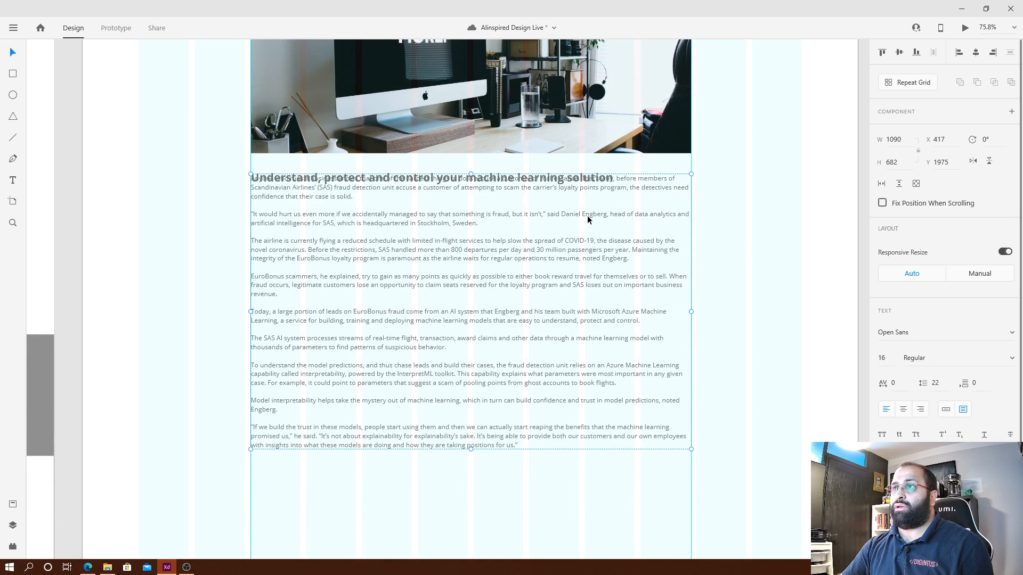
{"action": "left_click_drag", "start_coordinate": [587, 216], "coordinate": [593, 242]}
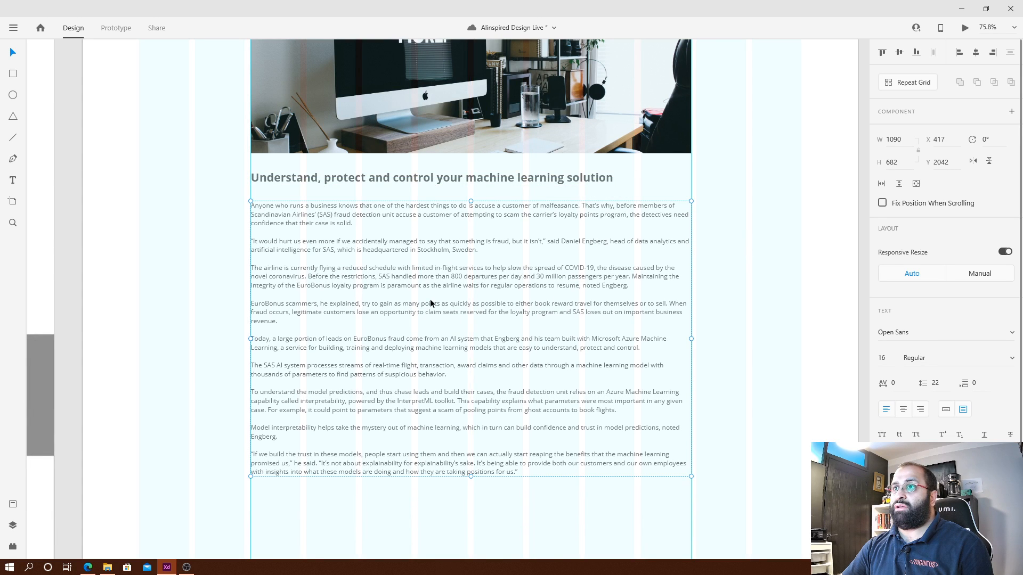
Replace the duplicated body text under the subheading with the paragraphs copied from the Microsoft article.
{"action": "double_click", "coordinate": [541, 319]}
{"action": "key", "text": "BackSpace"}
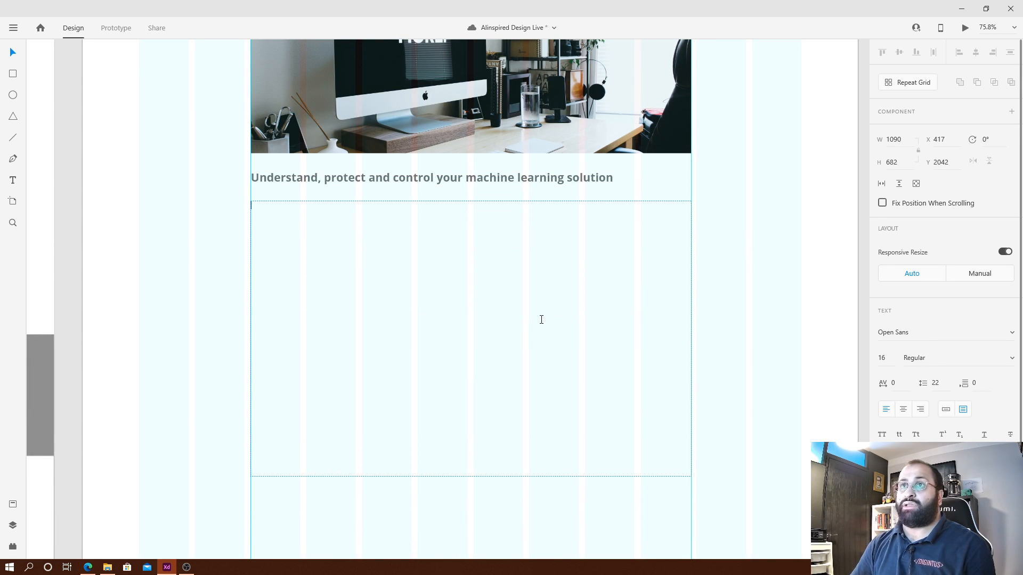
{"action": "key", "text": "ctrl+v"}
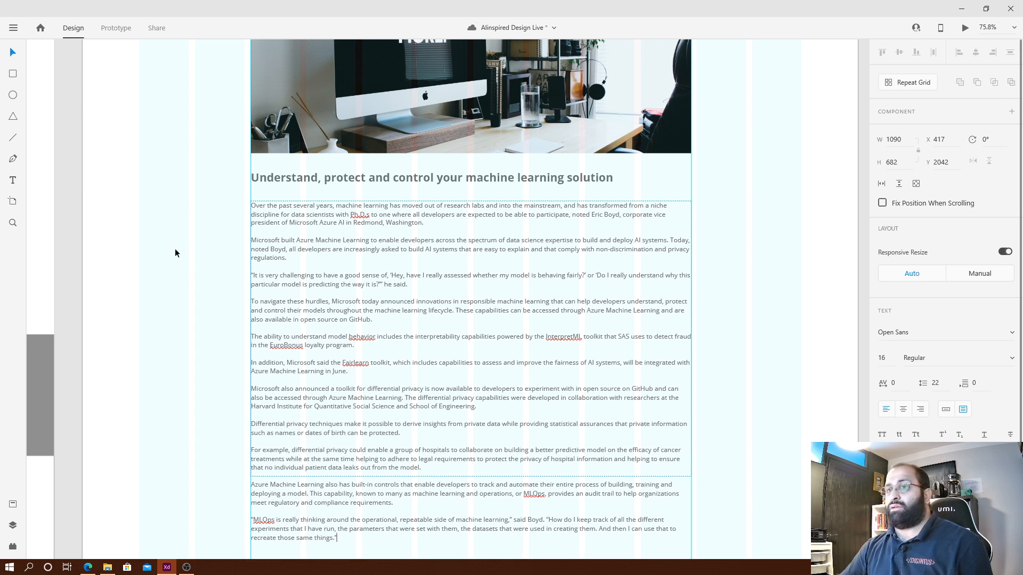
{"action": "key", "text": "Escape"}
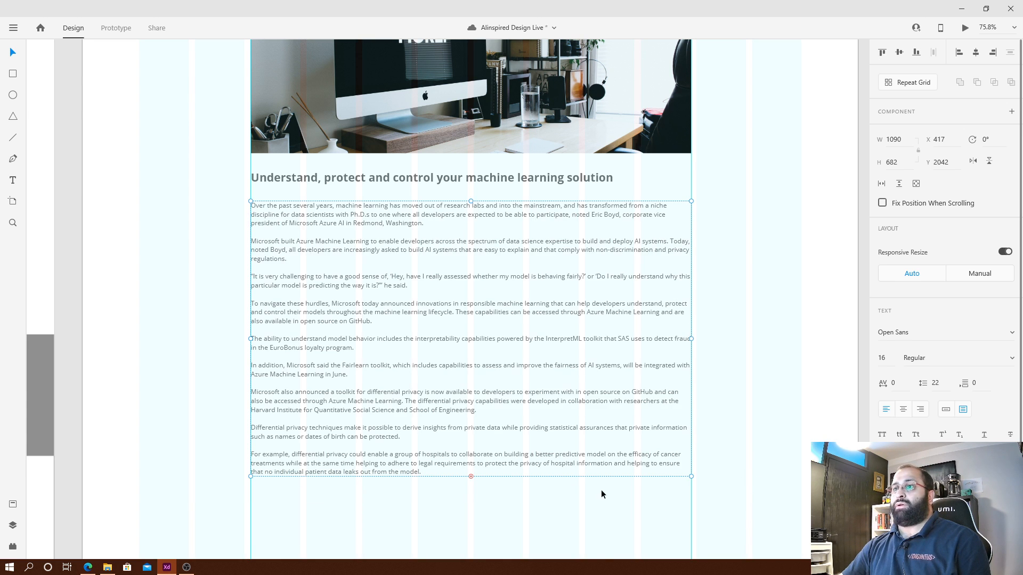
Expand the body text area under the subheading to fit all of the pasted article paragraphs.
{"action": "scroll", "coordinate": [601, 490], "scroll_direction": "down", "scroll_amount": 3}
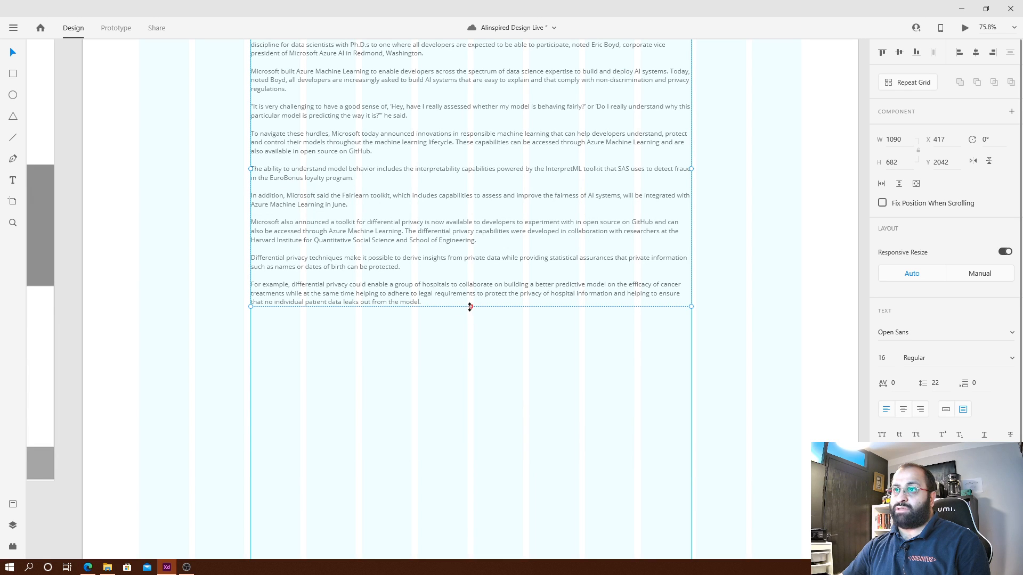
{"action": "double_click", "coordinate": [470, 307]}
{"action": "left_click", "coordinate": [788, 328]}
{"action": "scroll", "coordinate": [731, 387], "scroll_direction": "up", "scroll_amount": 4}
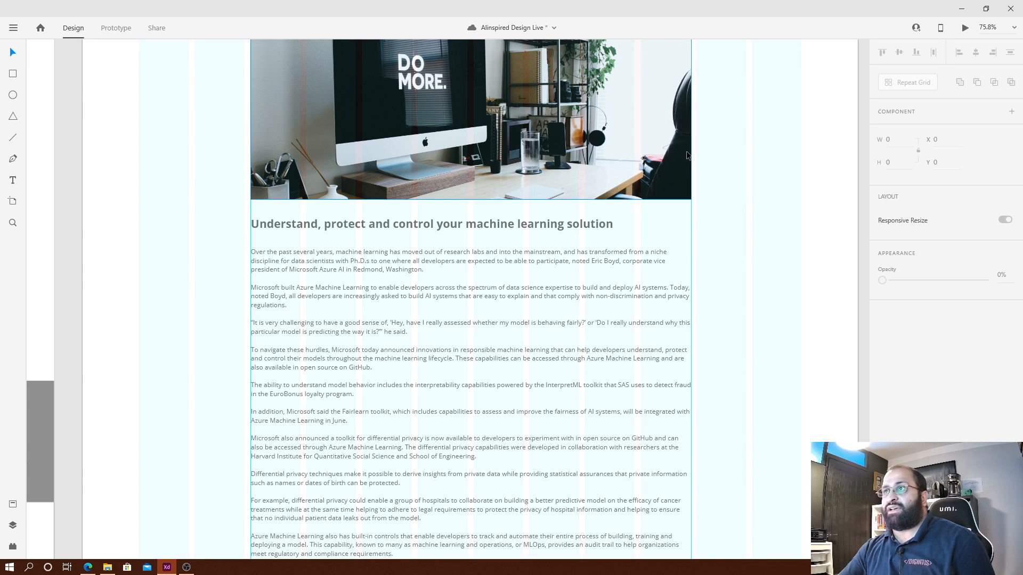
Look over the Blog Post artboard around the desk photo, the subheading section and the empty space below the article text.
{"action": "left_click", "coordinate": [670, 164]}
{"action": "scroll", "coordinate": [748, 128], "scroll_direction": "down", "scroll_amount": 3}
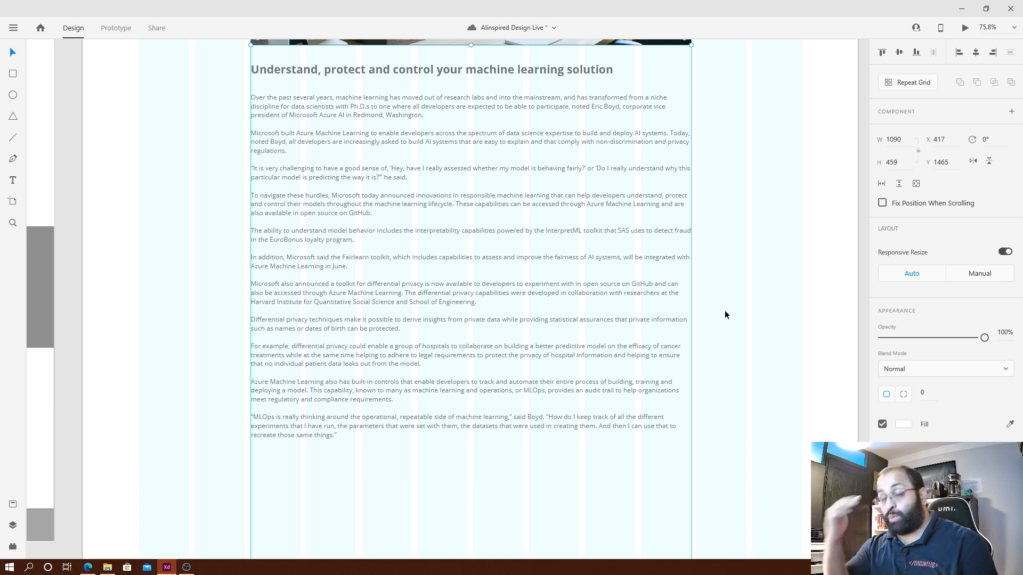
{"action": "scroll", "coordinate": [724, 315], "scroll_direction": "down", "scroll_amount": 3}
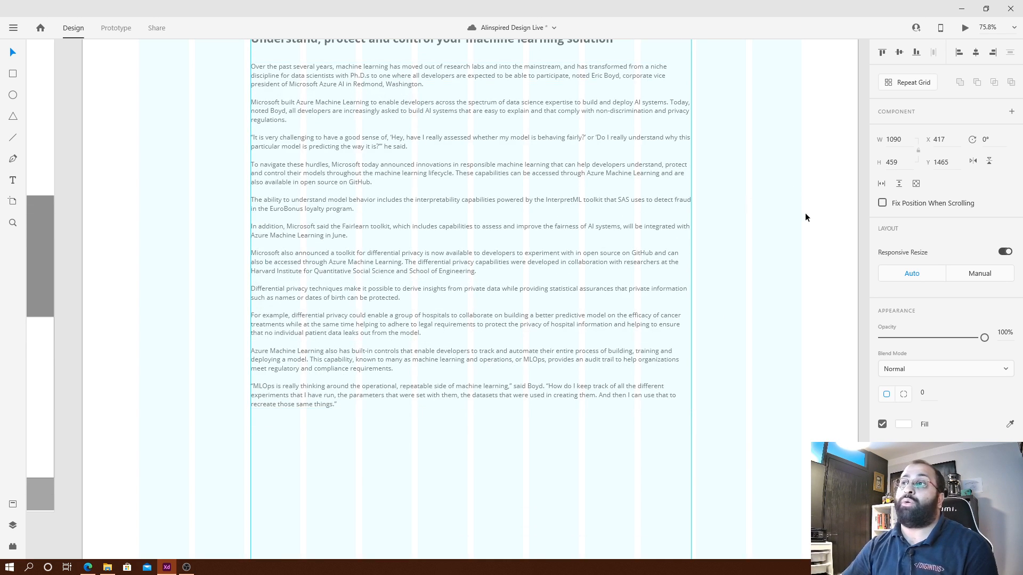
{"action": "scroll", "coordinate": [735, 202], "scroll_direction": "down", "scroll_amount": 3}
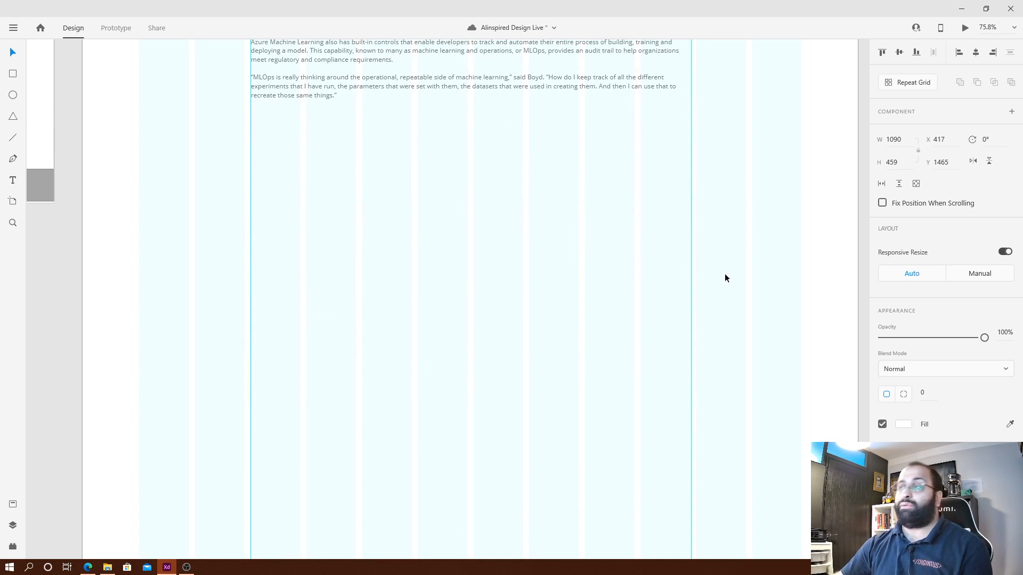
{"action": "scroll", "coordinate": [708, 373], "scroll_direction": "down", "scroll_amount": 3}
{"action": "scroll", "coordinate": [674, 449], "scroll_direction": "up", "scroll_amount": 10}
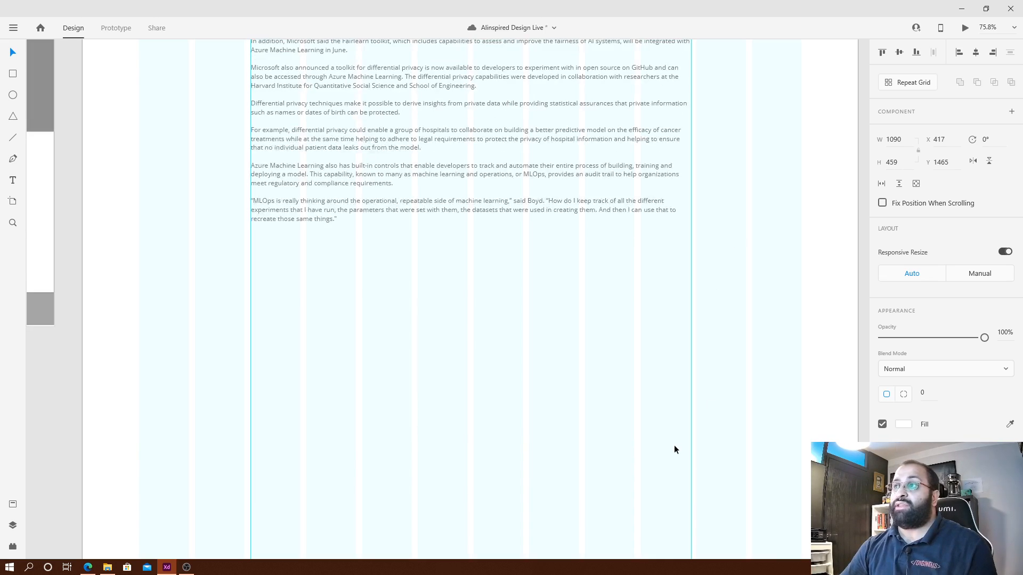
{"action": "scroll", "coordinate": [674, 446], "scroll_direction": "up", "scroll_amount": 10}
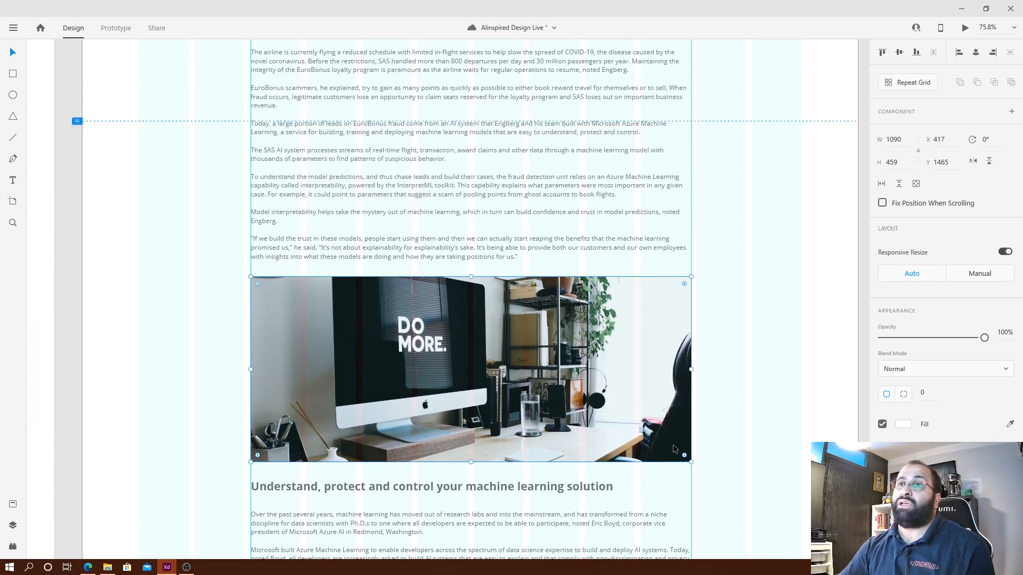
{"action": "scroll", "coordinate": [683, 175], "scroll_direction": "down", "scroll_amount": 5}
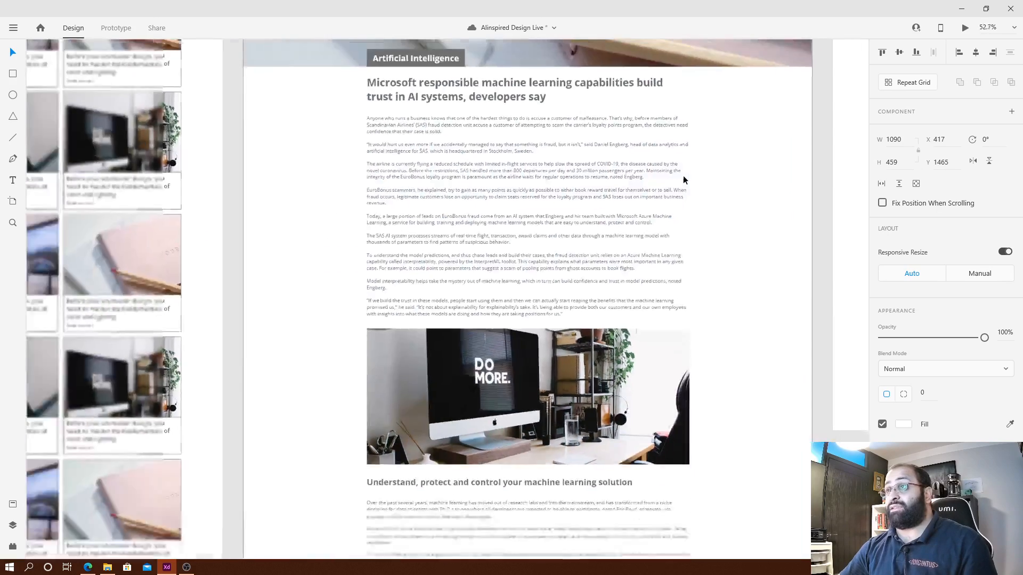
{"action": "left_click_drag", "start_coordinate": [724, 185], "coordinate": [501, 229]}
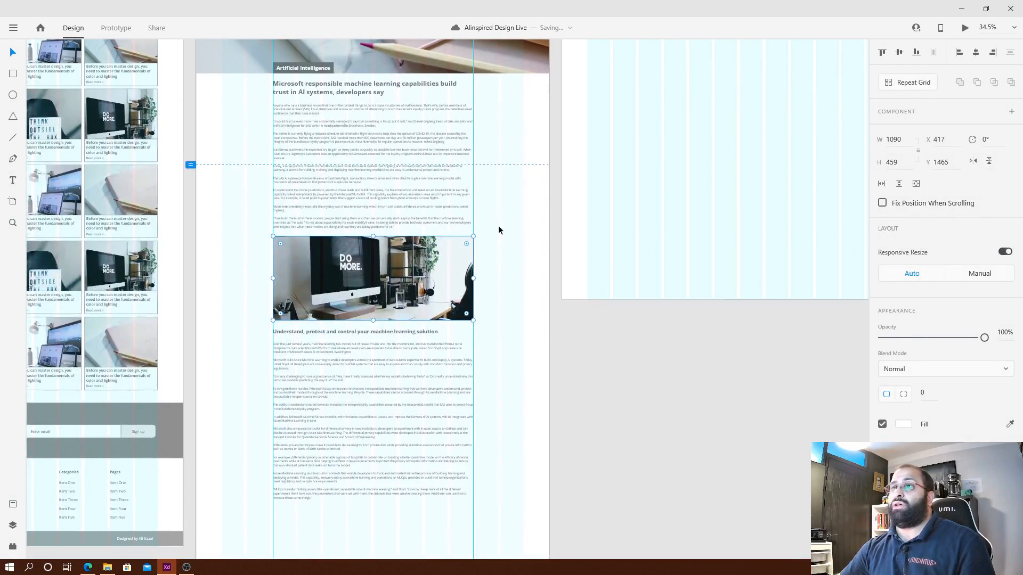
{"action": "scroll", "coordinate": [478, 323], "scroll_direction": "up", "scroll_amount": 3}
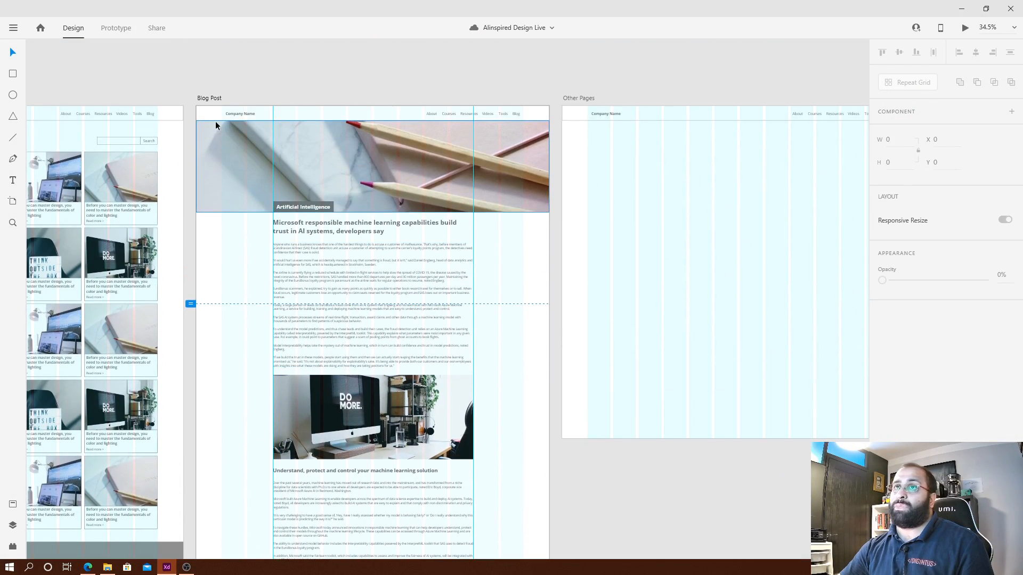
Preview the Blog Post artboard and review it from the hero image down to the end of the article text.
{"action": "left_click", "coordinate": [210, 98]}
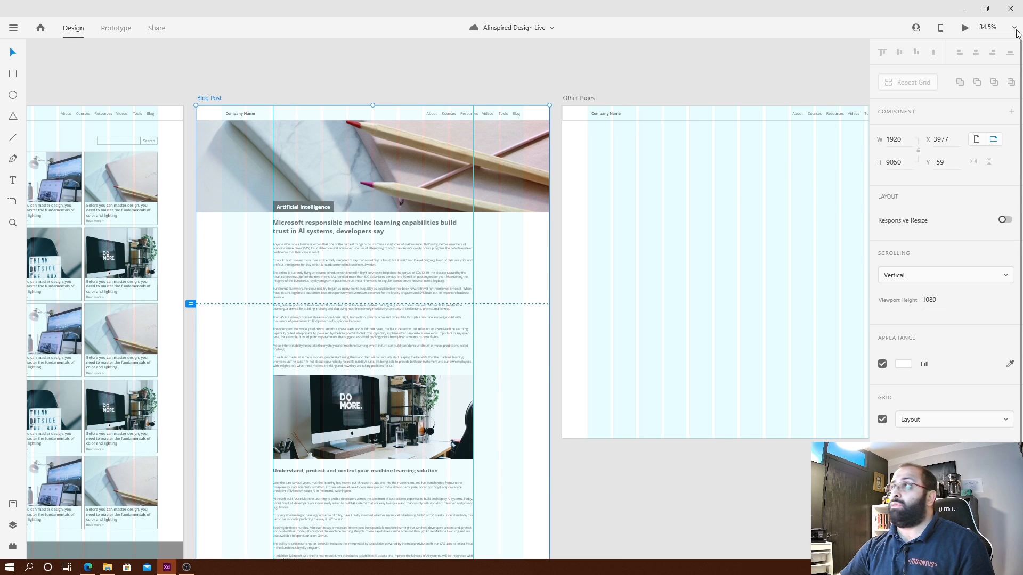
{"action": "left_click", "coordinate": [965, 28]}
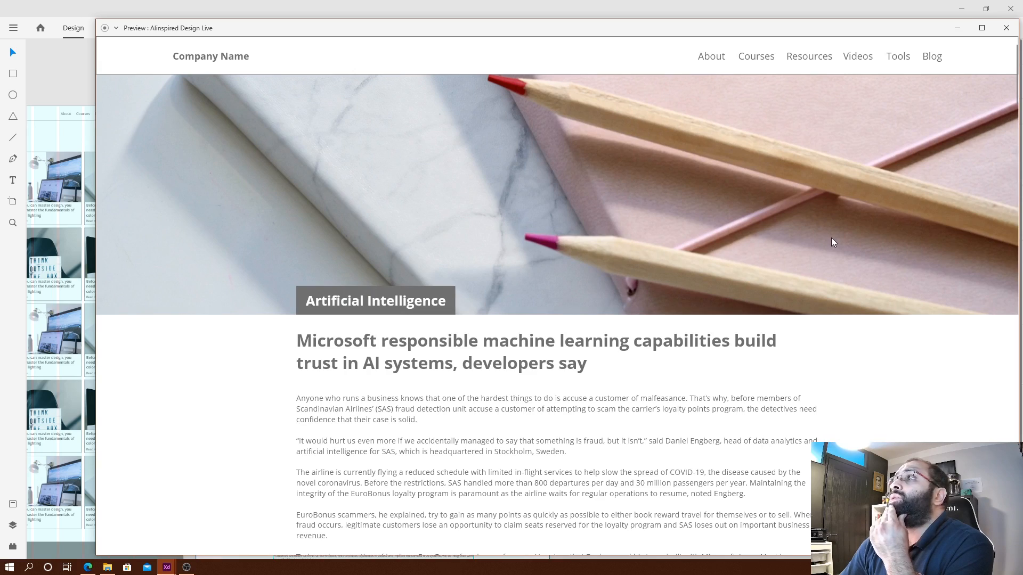
{"action": "scroll", "coordinate": [834, 243], "scroll_direction": "down", "scroll_amount": 2}
{"action": "scroll", "coordinate": [848, 234], "scroll_direction": "up", "scroll_amount": 2}
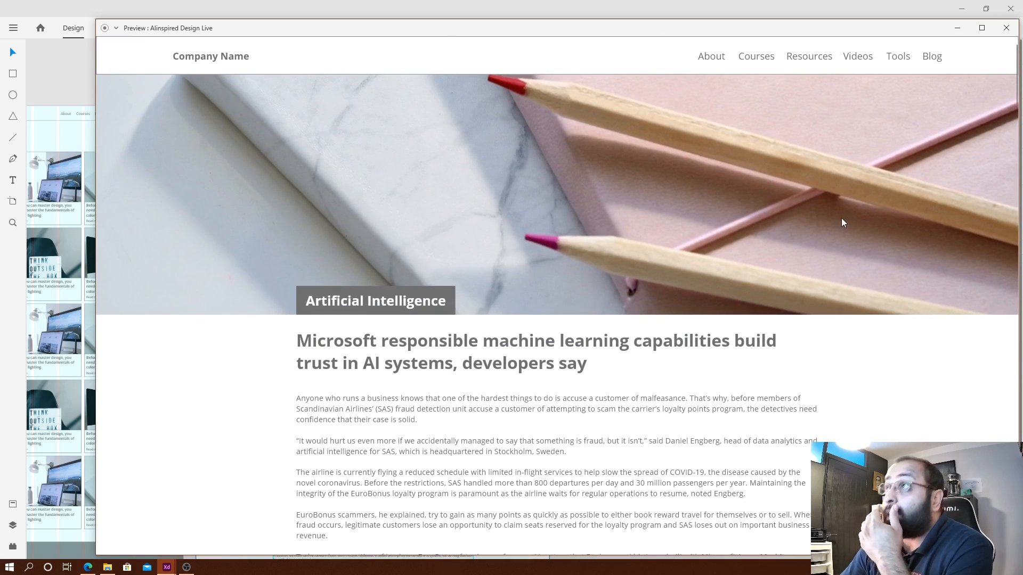
{"action": "scroll", "coordinate": [470, 216], "scroll_direction": "down", "scroll_amount": 4}
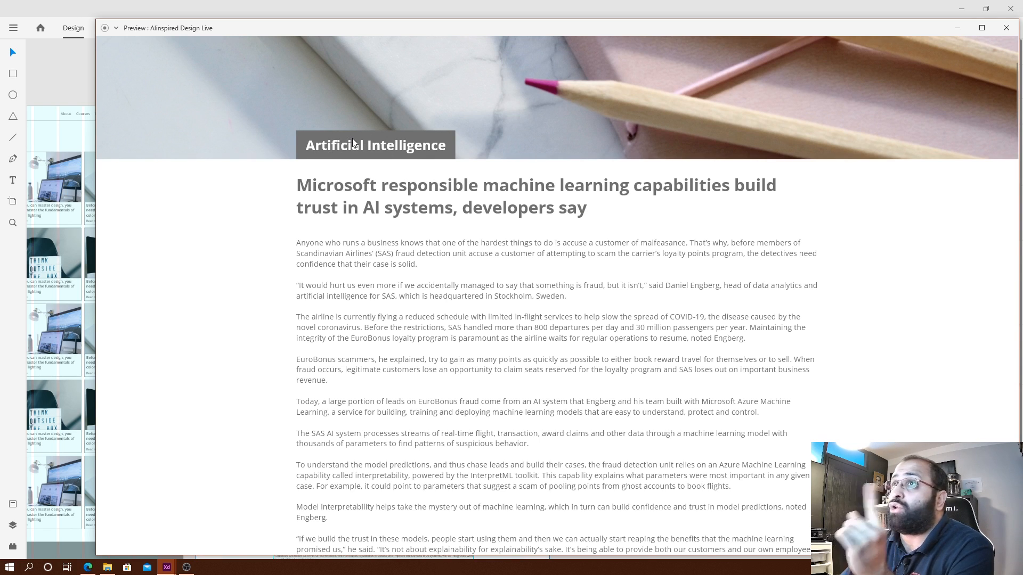
{"action": "scroll", "coordinate": [778, 181], "scroll_direction": "down", "scroll_amount": 4}
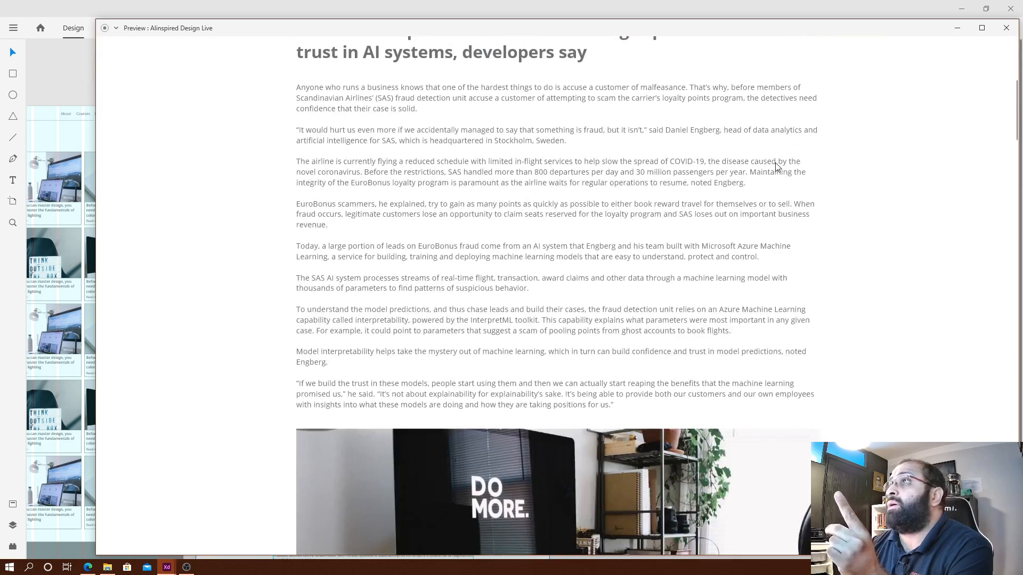
{"action": "scroll", "coordinate": [639, 192], "scroll_direction": "up", "scroll_amount": 4}
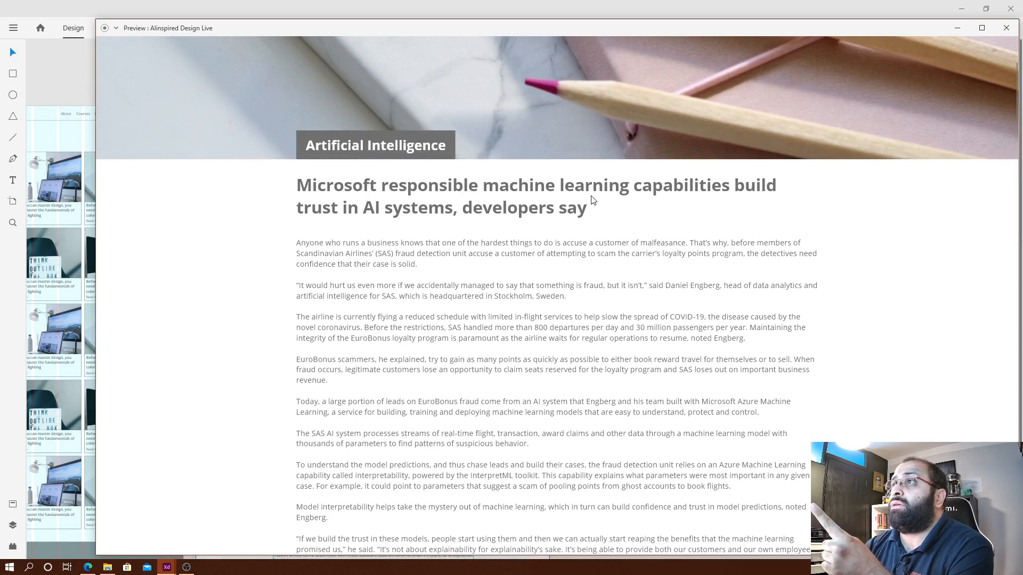
{"action": "scroll", "coordinate": [580, 240], "scroll_direction": "down", "scroll_amount": 6}
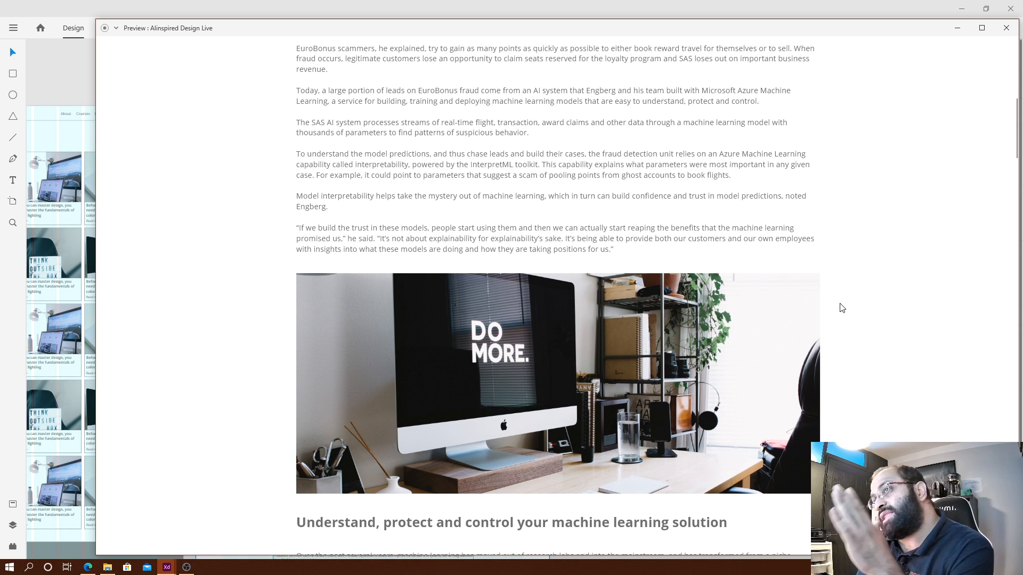
{"action": "scroll", "coordinate": [842, 308], "scroll_direction": "down", "scroll_amount": 6}
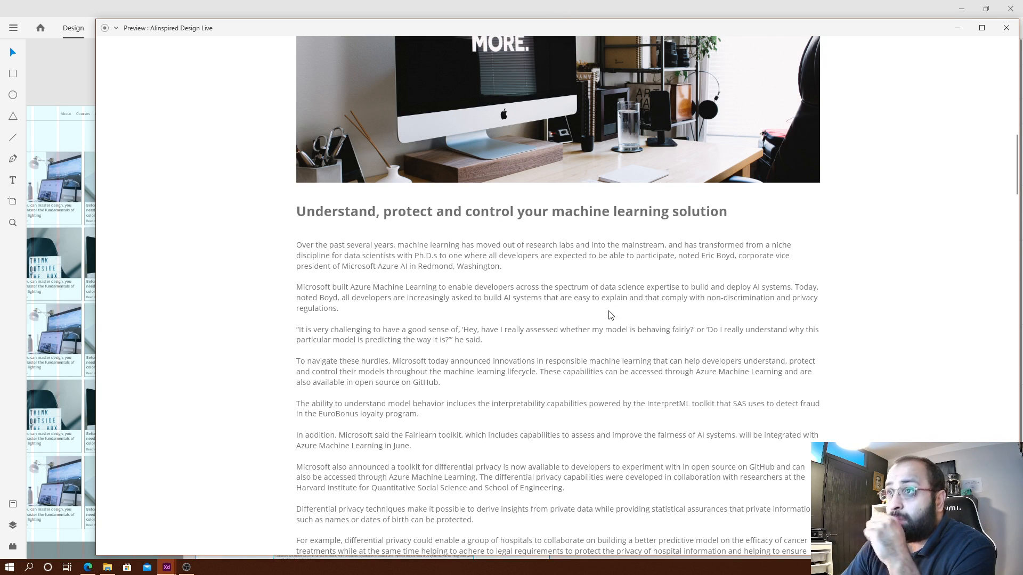
{"action": "scroll", "coordinate": [619, 237], "scroll_direction": "down", "scroll_amount": 3}
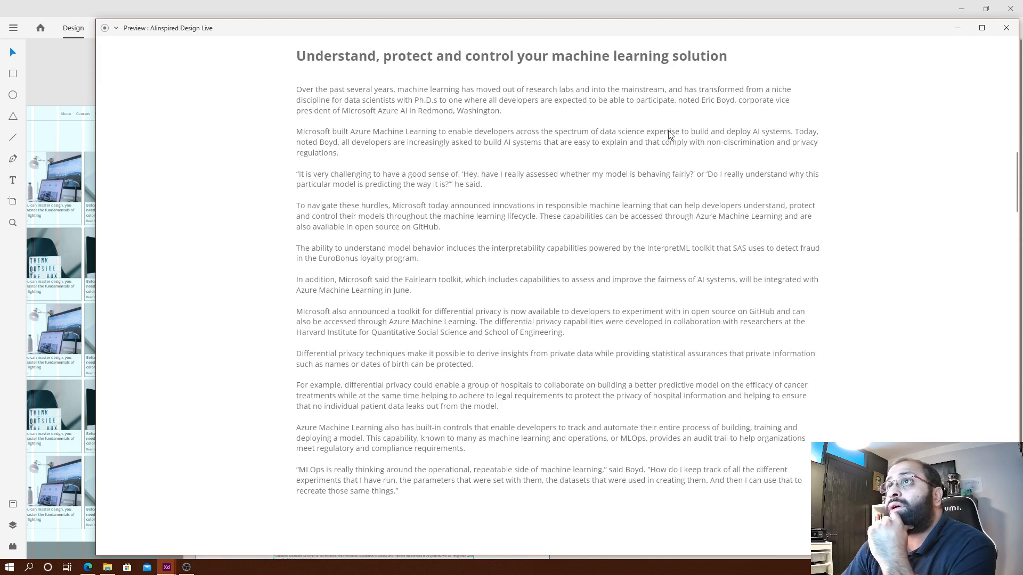
{"action": "scroll", "coordinate": [677, 160], "scroll_direction": "down", "scroll_amount": 6}
{"action": "left_click", "coordinate": [1011, 35]}
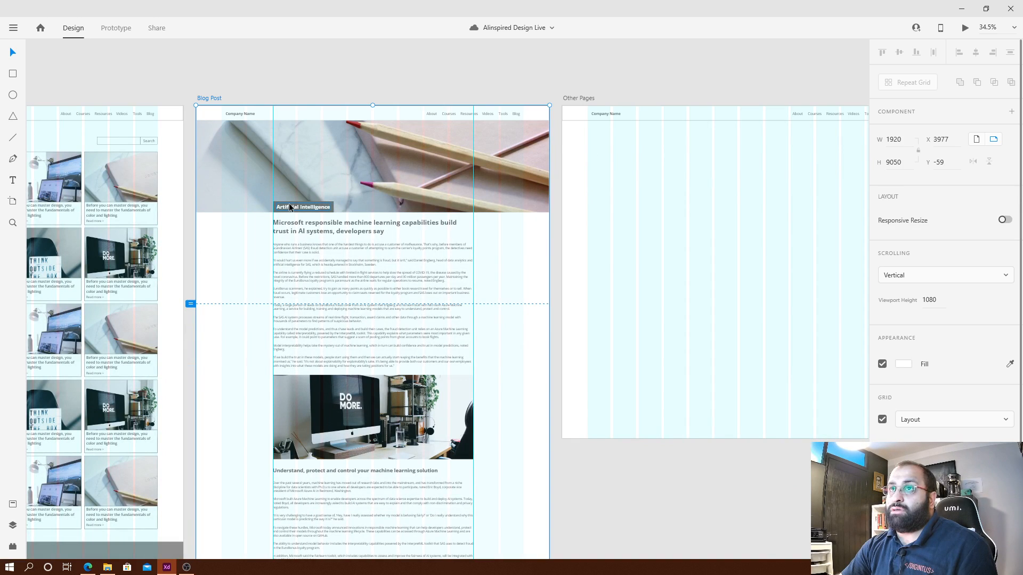
Set the "Artificial Intelligence" category label's font size to 24 and restore its text to full opacity.
{"action": "left_click", "coordinate": [299, 209]}
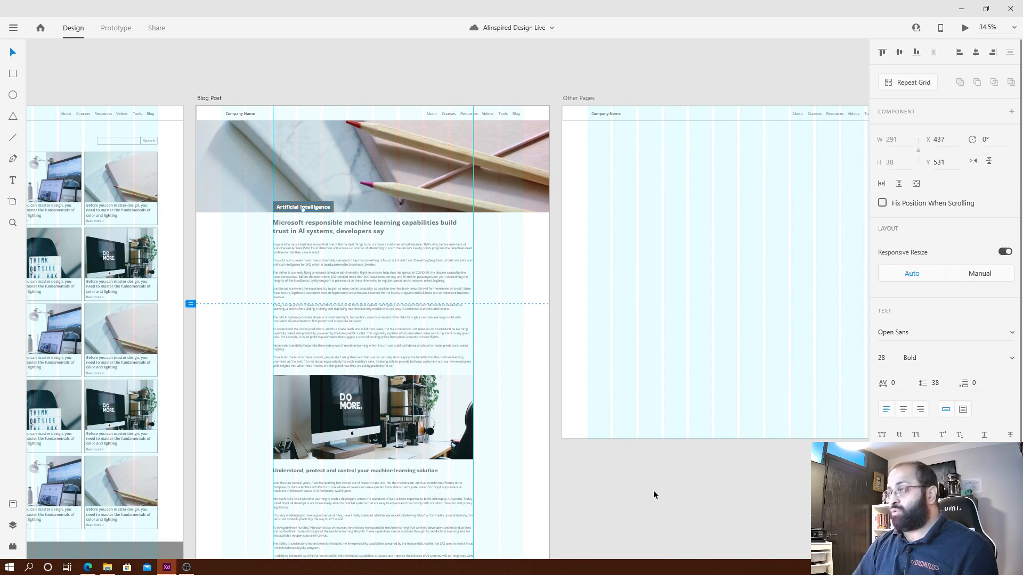
{"action": "key", "text": "5"}
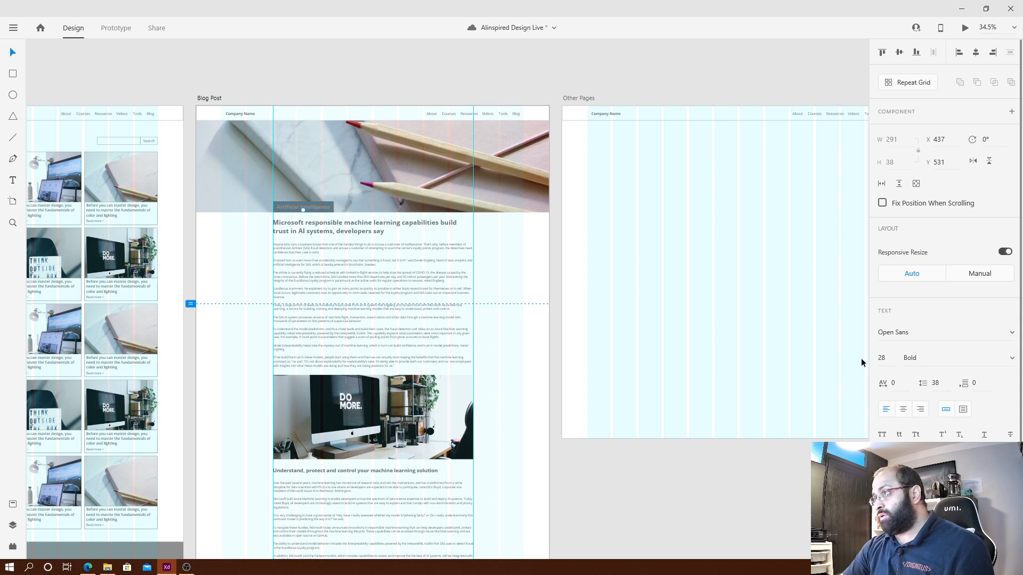
{"action": "left_click", "coordinate": [897, 361]}
{"action": "type", "text": "24"}
{"action": "key", "text": "Return"}
{"action": "scroll", "coordinate": [331, 220], "scroll_direction": "up", "scroll_amount": 2}
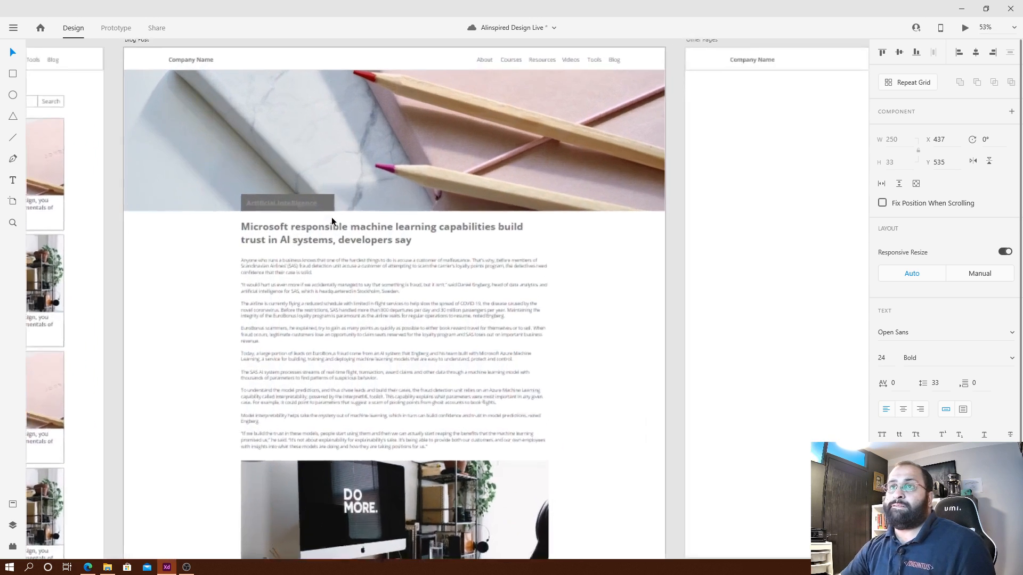
{"action": "scroll", "coordinate": [331, 221], "scroll_direction": "up", "scroll_amount": 1}
{"action": "key", "text": "ctrl+shift+'"}
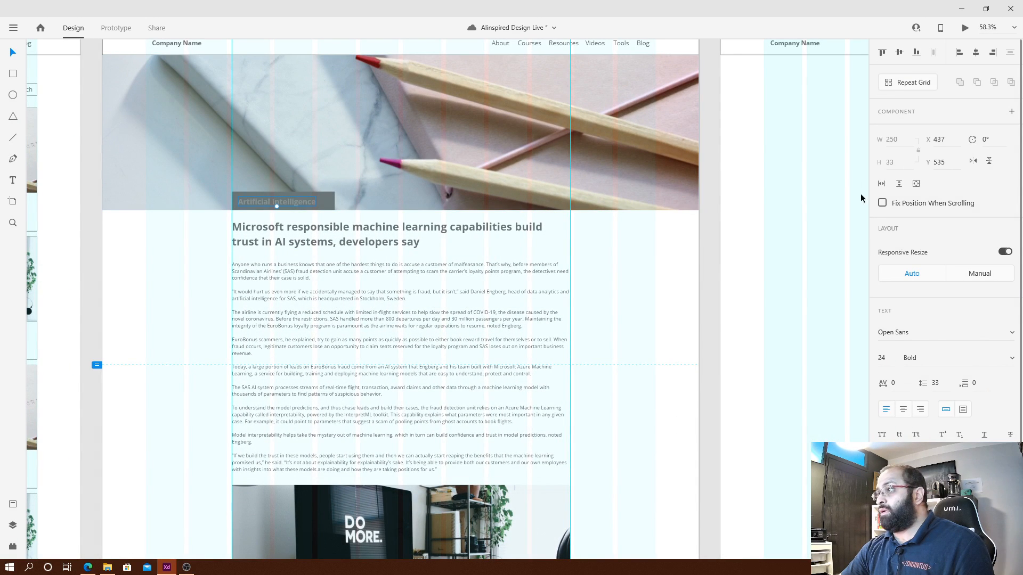
{"action": "key", "text": "Escape"}
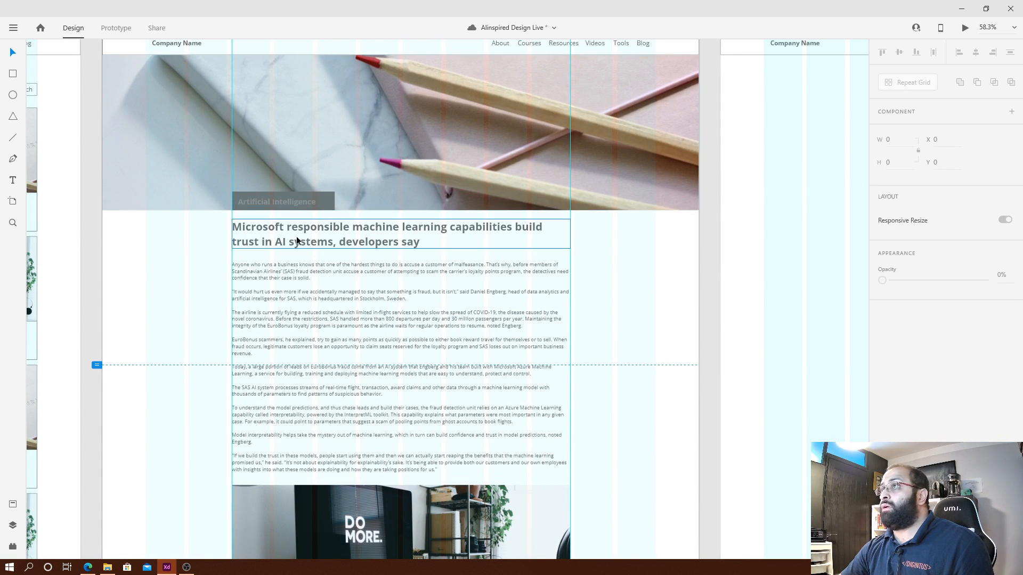
{"action": "left_click", "coordinate": [299, 208]}
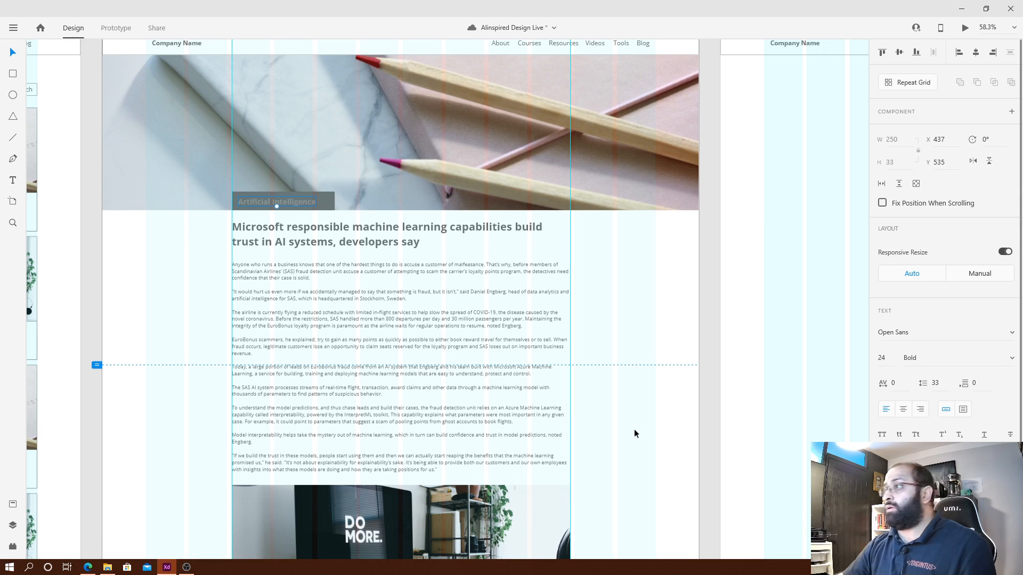
{"action": "key", "text": "Escape"}
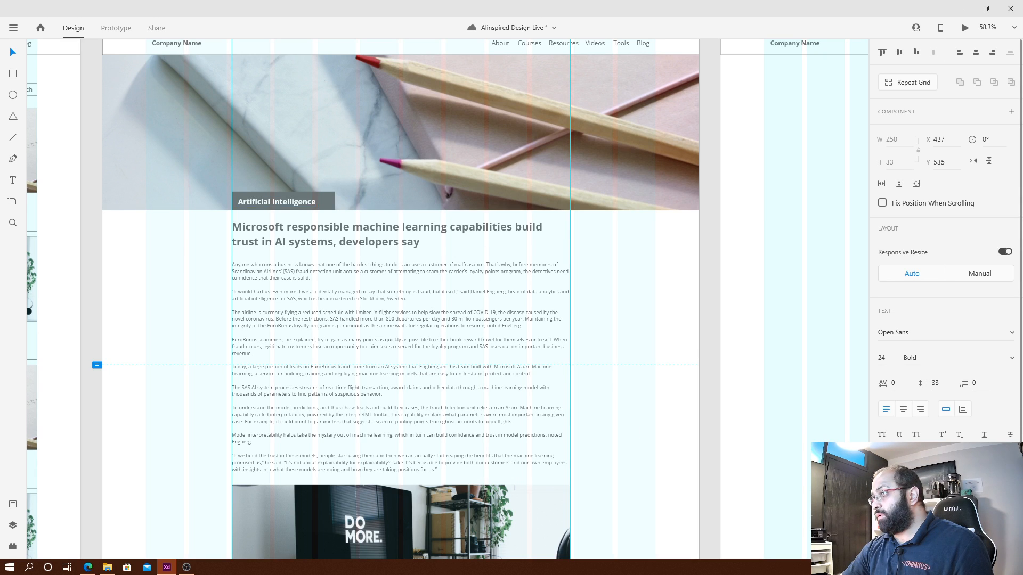
Preview the Blog Post page to check the category label's size within its box.
{"action": "left_click", "coordinate": [666, 302]}
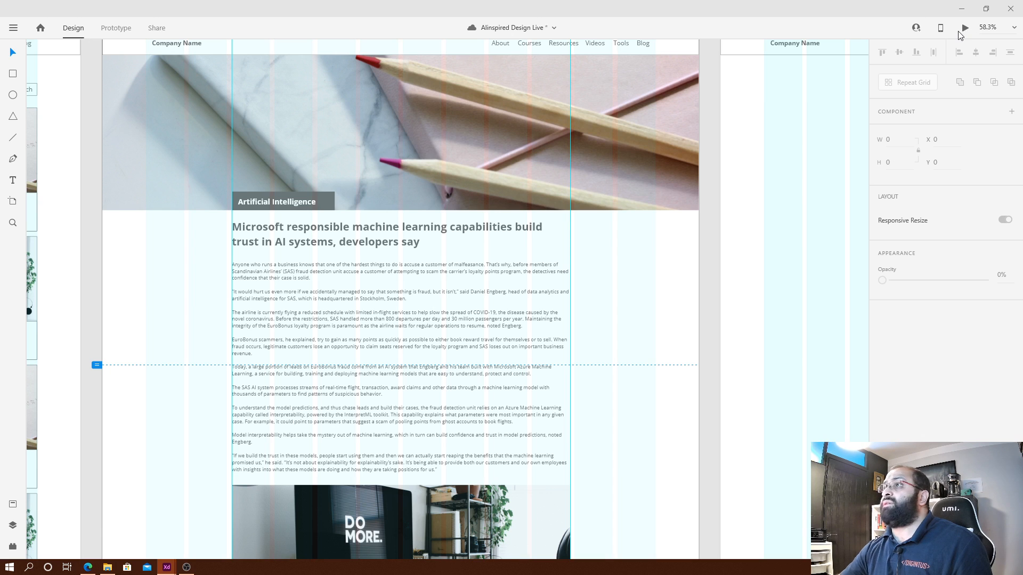
{"action": "left_click", "coordinate": [965, 27]}
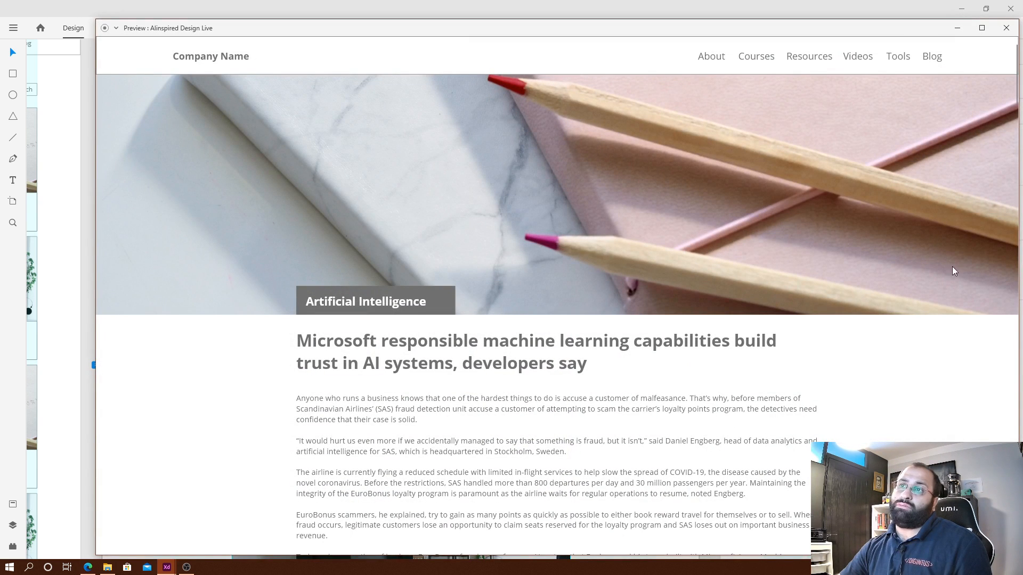
{"action": "left_click", "coordinate": [1006, 27]}
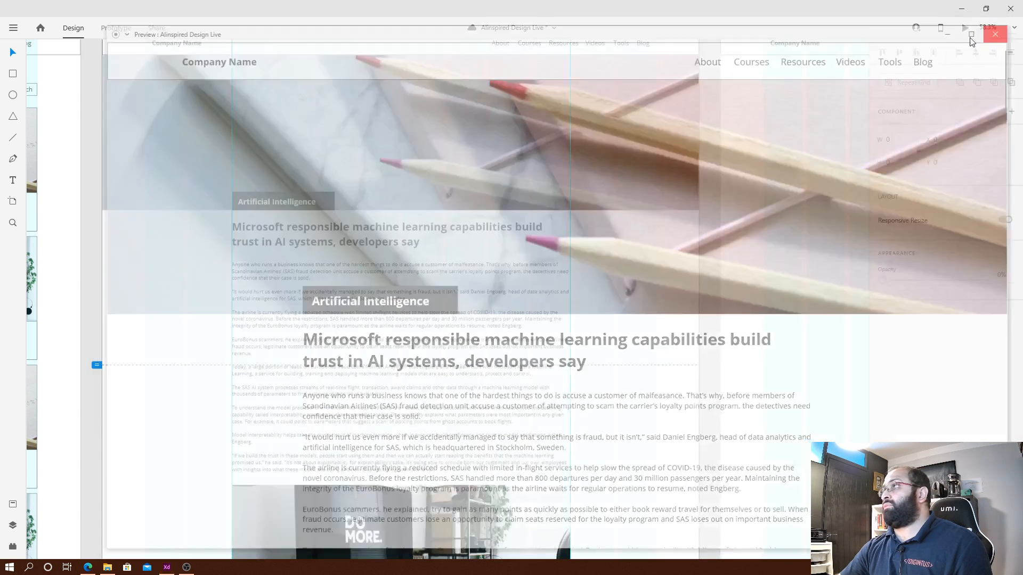
Set the "Artificial Intelligence" category label's font size to 20 and preview the page again.
{"action": "left_click", "coordinate": [314, 207]}
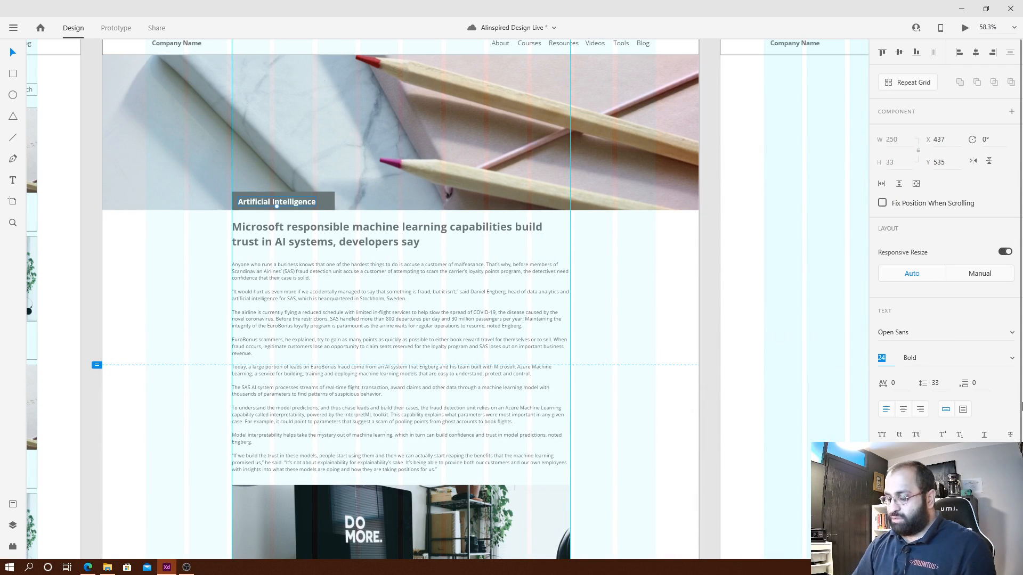
{"action": "type", "text": "20"}
{"action": "key", "text": "Return"}
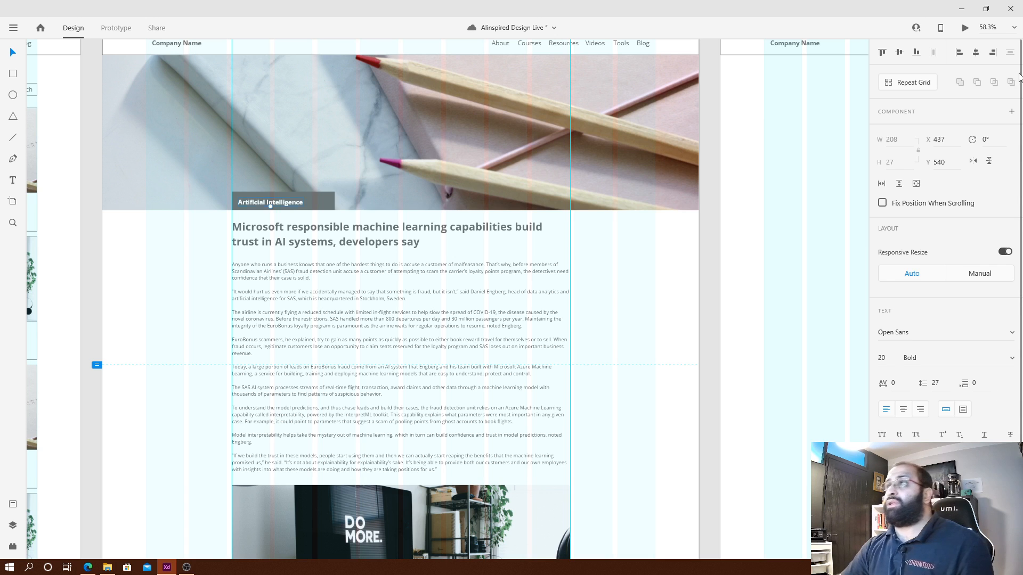
{"action": "left_click", "coordinate": [966, 27]}
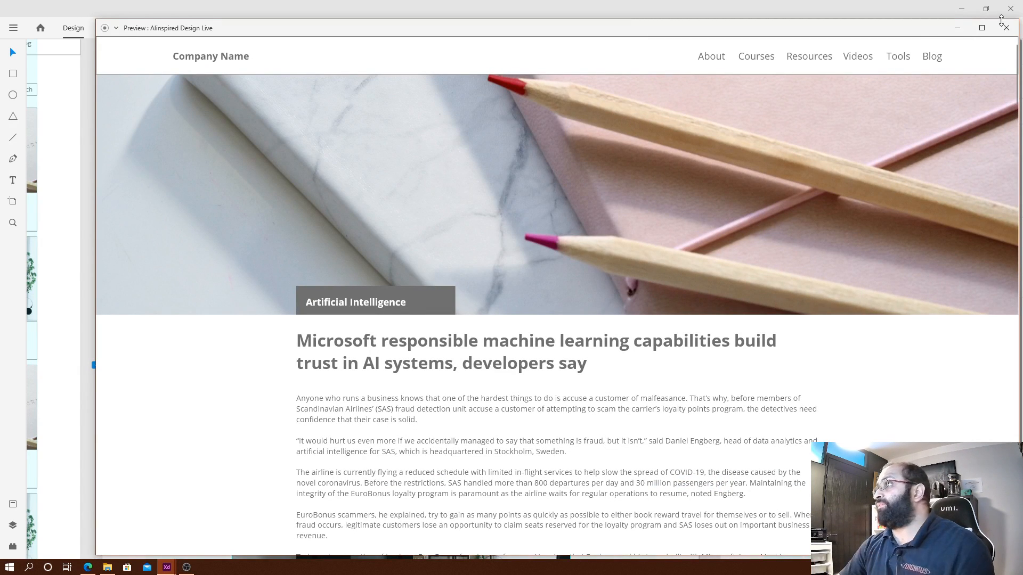
Narrow the grey box behind the "Artificial Intelligence" label to 248 px, leaving 20 px of space on both sides of the text.
{"action": "left_click", "coordinate": [1015, 27]}
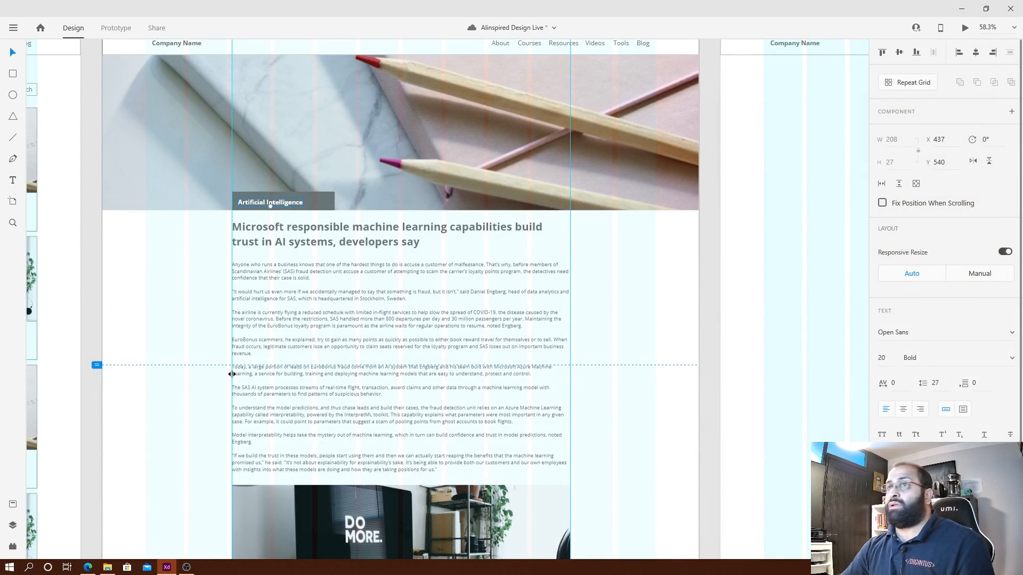
{"action": "scroll", "coordinate": [293, 205], "scroll_direction": "up", "scroll_amount": 1}
{"action": "scroll", "coordinate": [293, 206], "scroll_direction": "up", "scroll_amount": 5}
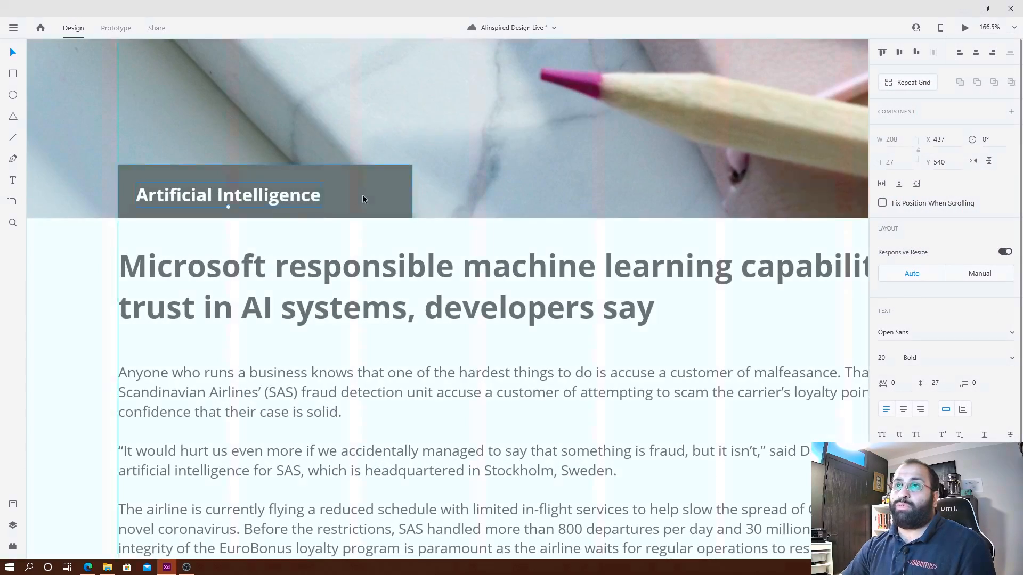
{"action": "left_click", "coordinate": [362, 195]}
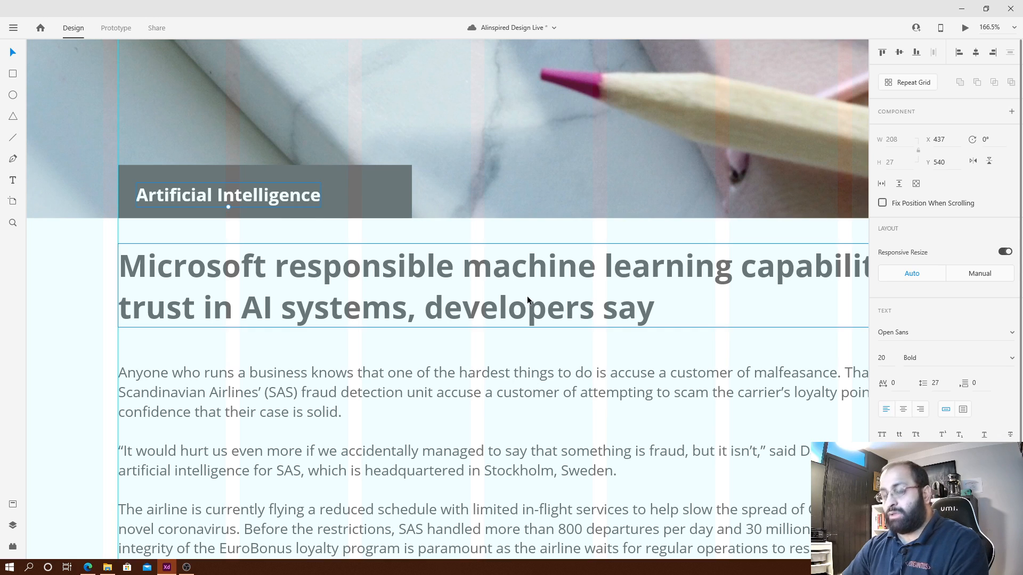
{"action": "key", "text": "shift+Right"}
{"action": "key", "text": "shift+Right"}
{"action": "left_click", "coordinate": [400, 198]}
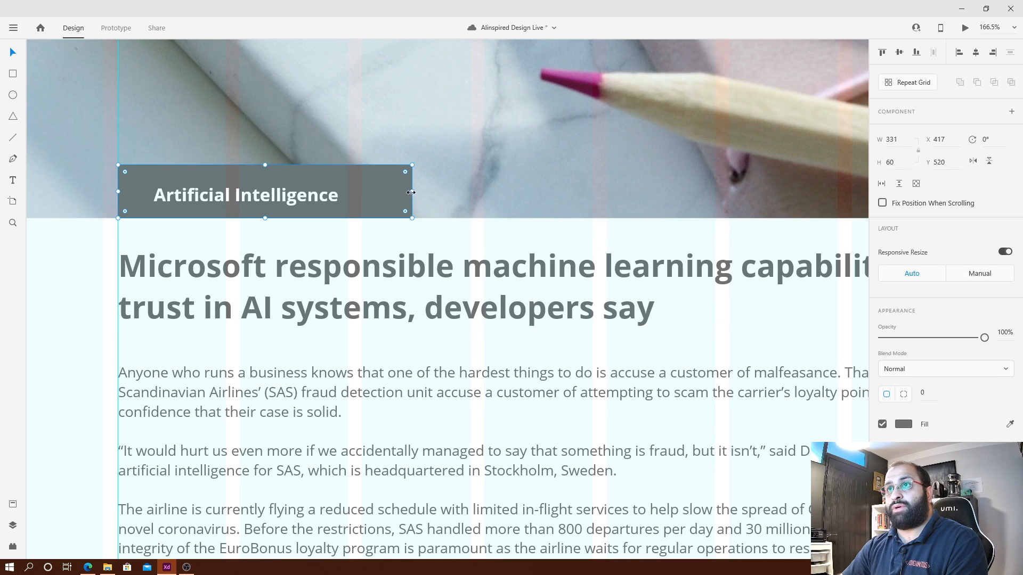
{"action": "left_click_drag", "start_coordinate": [411, 195], "coordinate": [338, 200]}
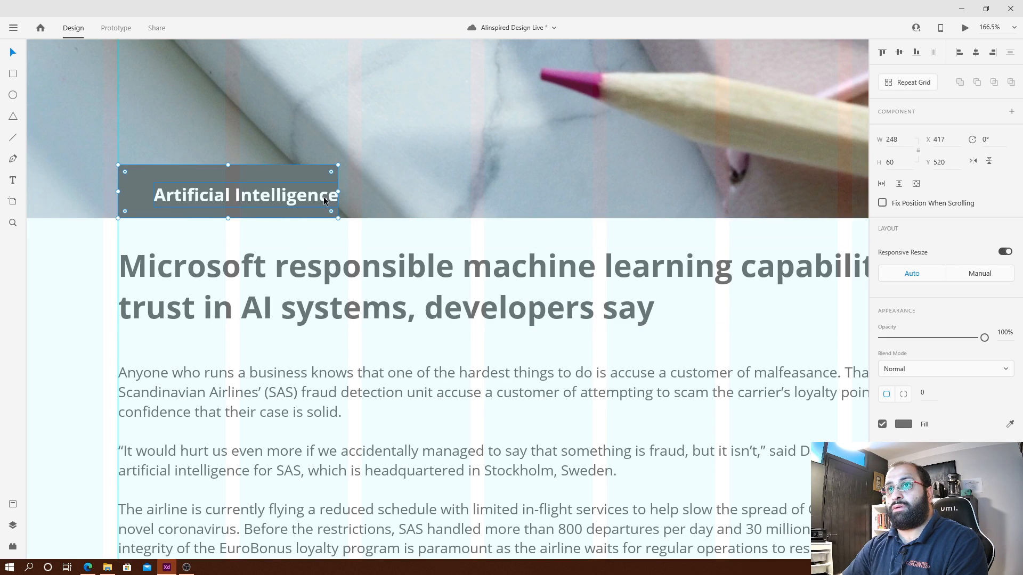
{"action": "left_click", "coordinate": [324, 197]}
{"action": "key", "text": "shift+Left"}
{"action": "key", "text": "shift+Left"}
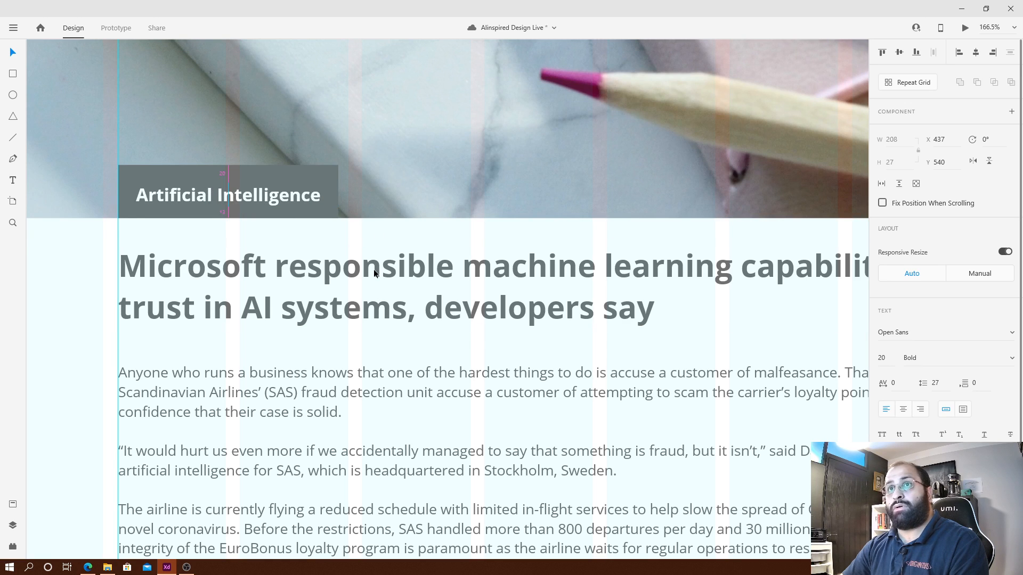
Preview the blog post page to check the narrowed category label against the hero image.
{"action": "left_click", "coordinate": [660, 482]}
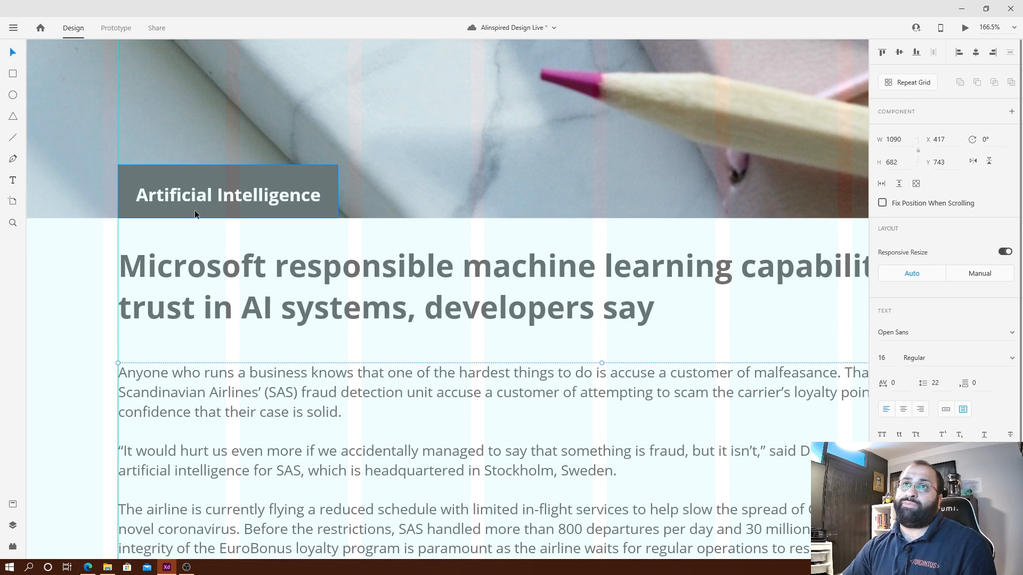
{"action": "key", "text": "ctrl+0"}
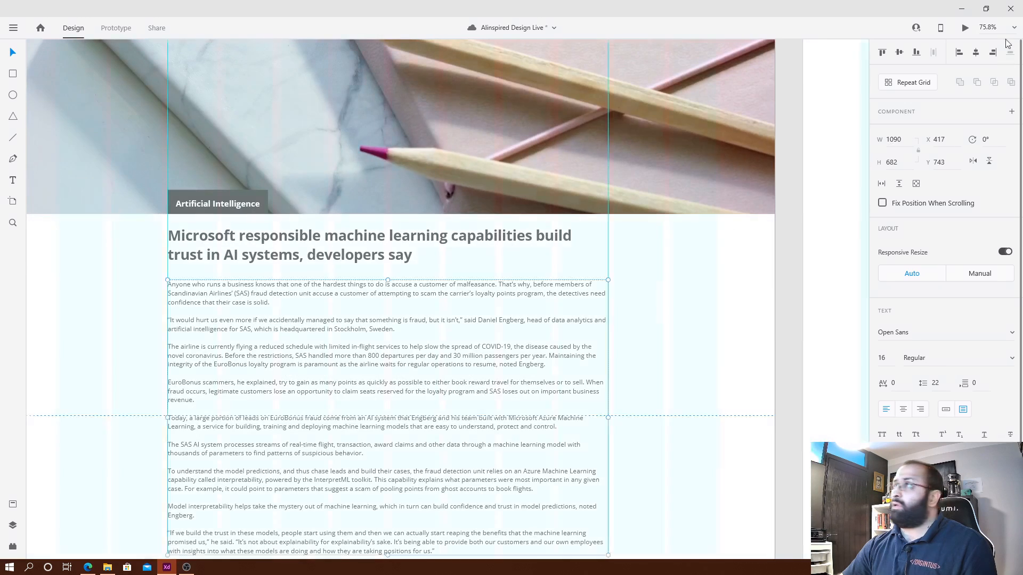
{"action": "left_click", "coordinate": [965, 28]}
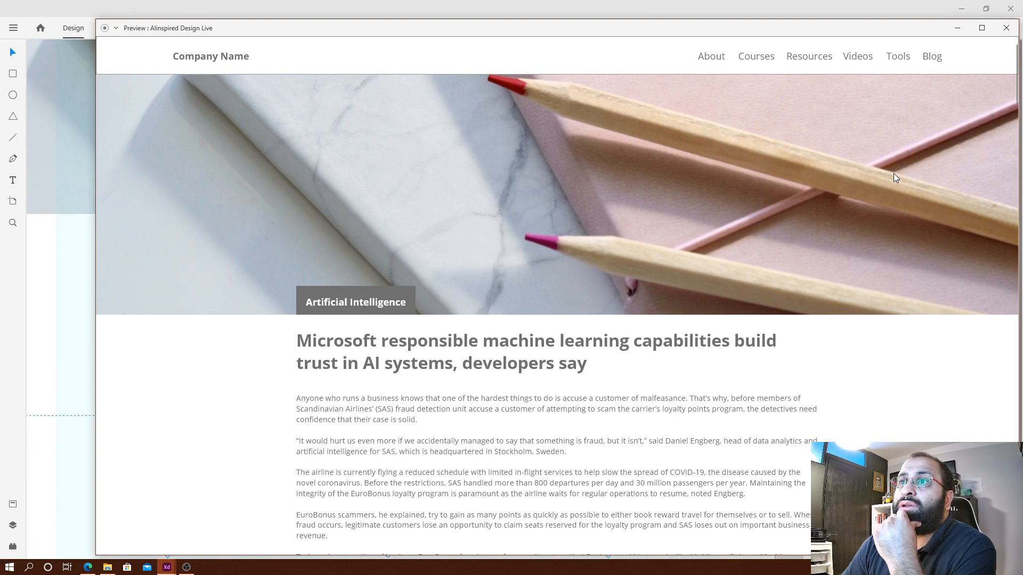
{"action": "left_click", "coordinate": [1006, 28]}
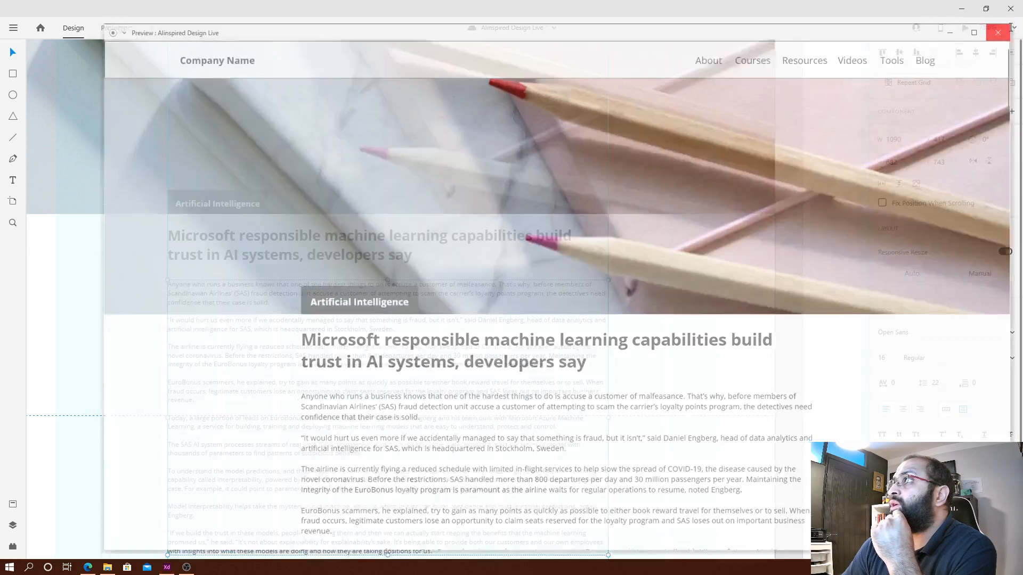
Reposition the "Artificial Intelligence" text vertically inside its grey box, at Y 533.
{"action": "scroll", "coordinate": [191, 181], "scroll_direction": "up", "scroll_amount": 6}
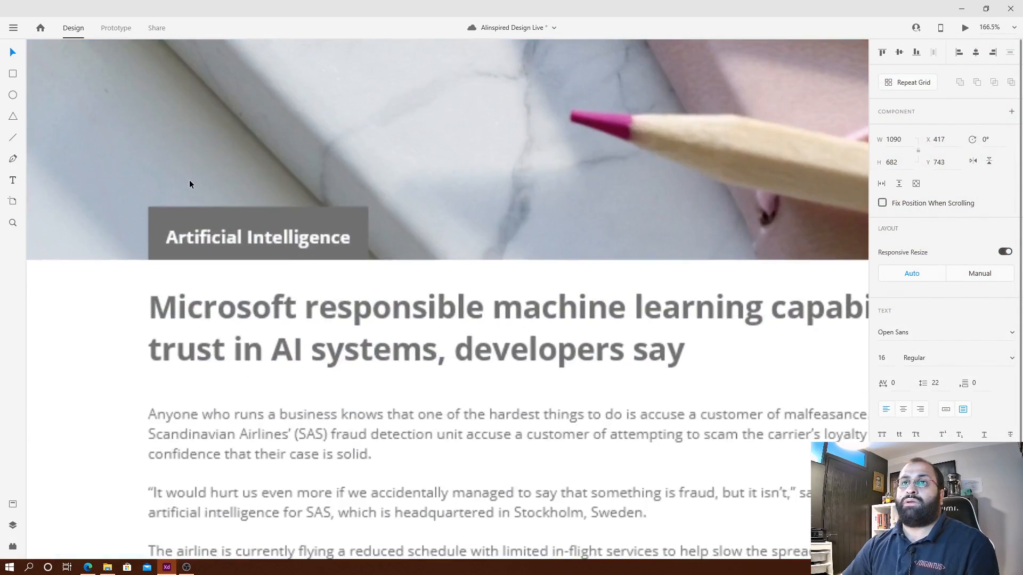
{"action": "left_click", "coordinate": [338, 256]}
{"action": "left_click_drag", "start_coordinate": [338, 257], "coordinate": [333, 270]}
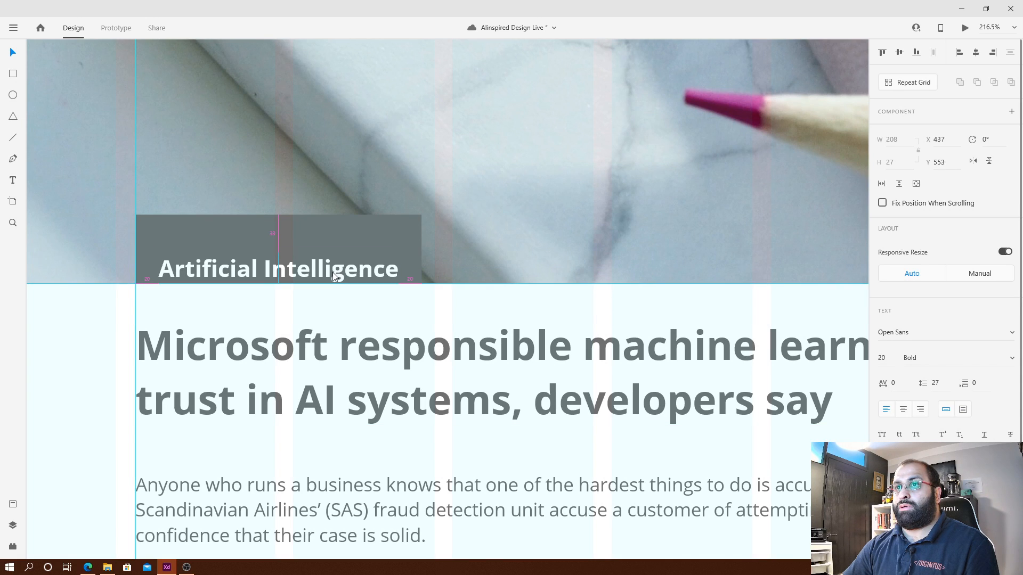
{"action": "key", "text": "shift+Up"}
{"action": "key", "text": "shift+Up"}
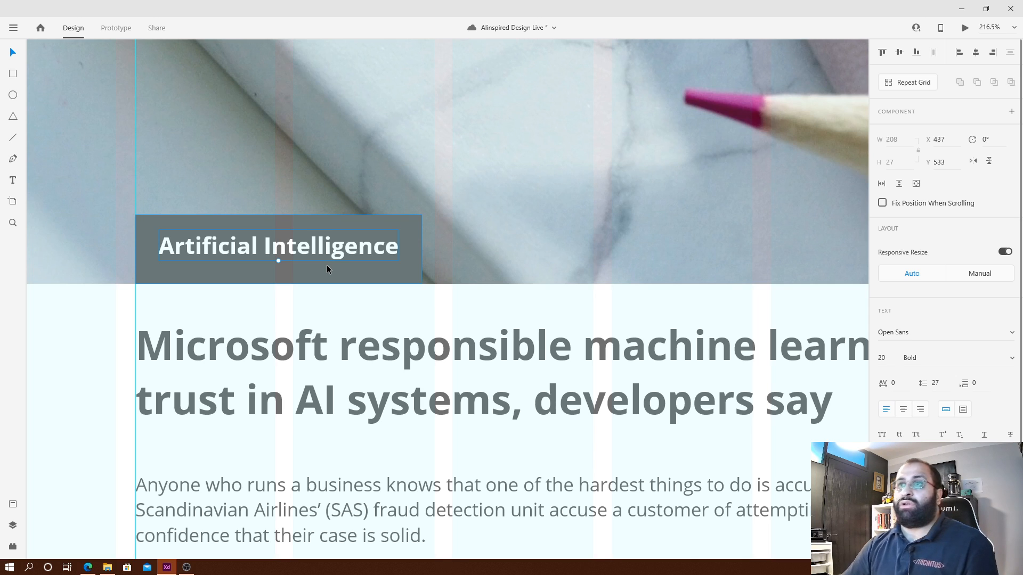
Set the category label box's height to 50 and vertically centre the "Artificial Intelligence" text in it.
{"action": "left_click", "coordinate": [400, 224]}
{"action": "double_click", "coordinate": [883, 163]}
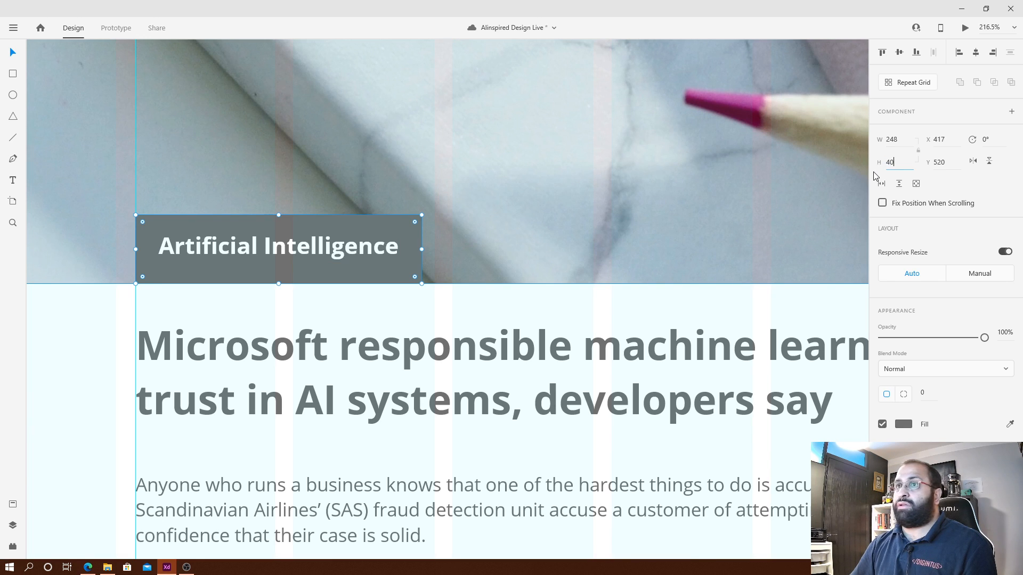
{"action": "type", "text": "50"}
{"action": "key", "text": "Return"}
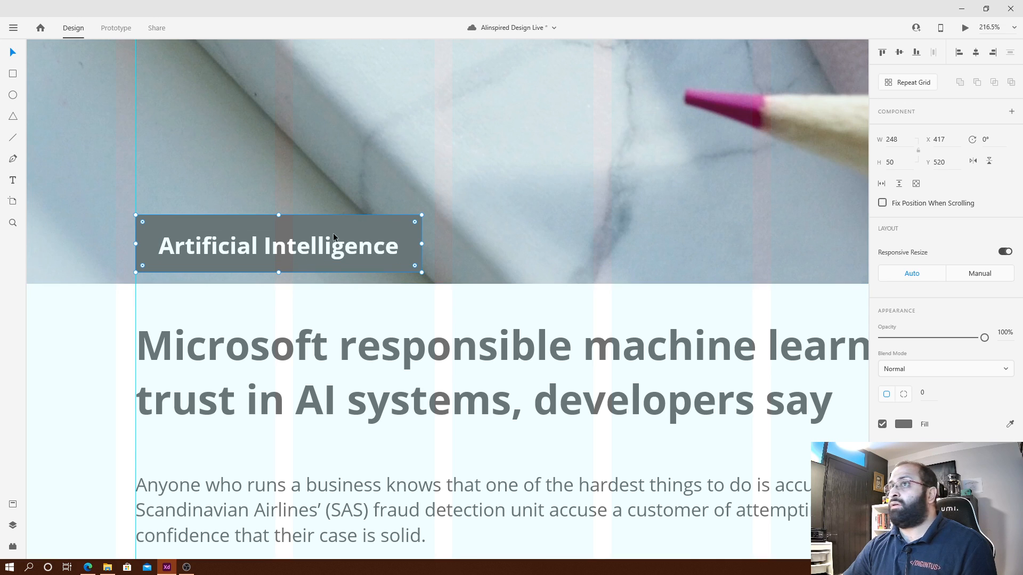
{"action": "left_click", "coordinate": [344, 247], "text": "shift"}
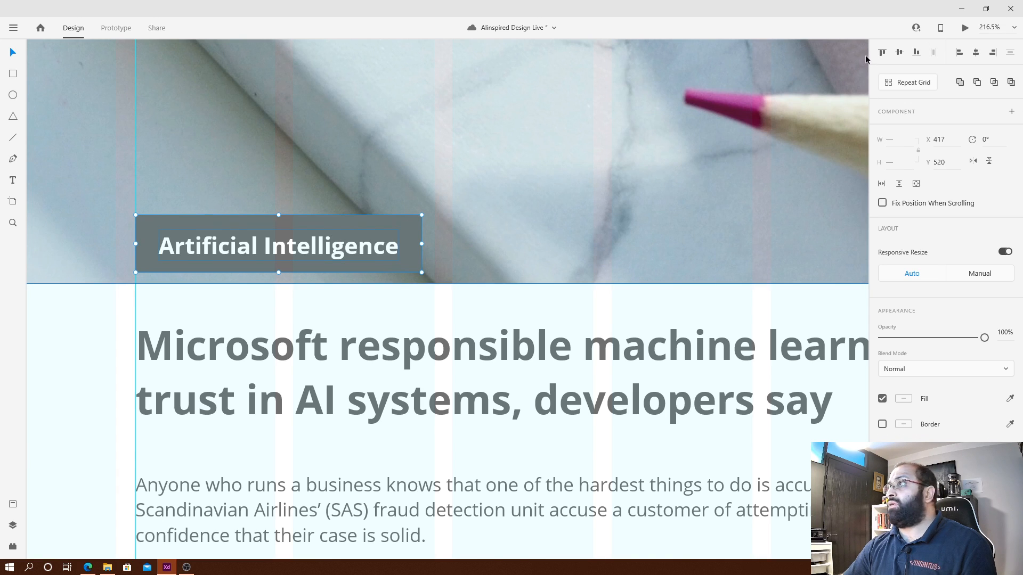
{"action": "left_click", "coordinate": [901, 53]}
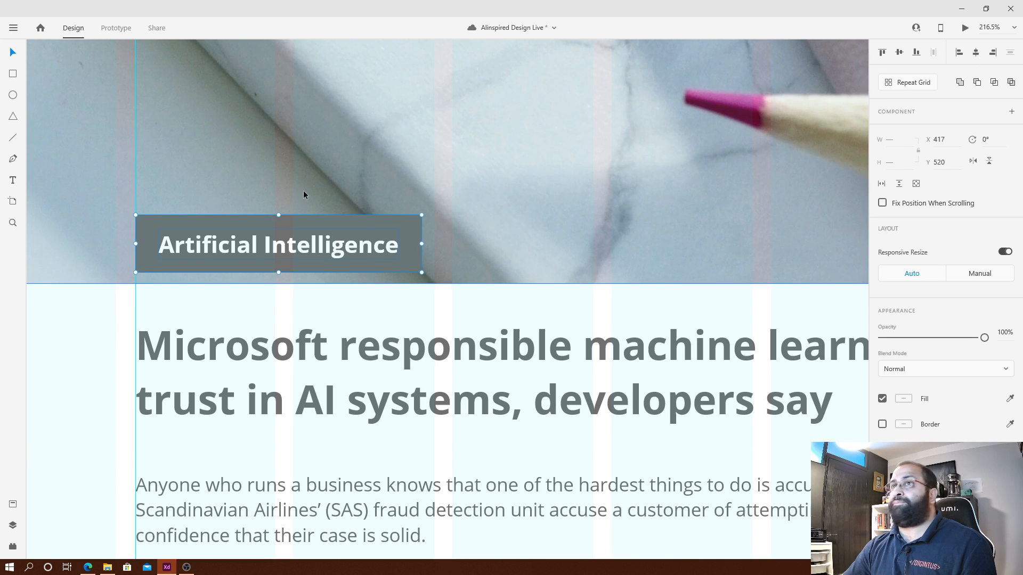
Move the category box and its text down flush with the hero image's bottom edge and check the page preview.
{"action": "key", "text": "Down"}
{"action": "mouse_move", "coordinate": [296, 250]}
{"action": "left_mouse_down"}
{"action": "mouse_move", "coordinate": [290, 263]}
{"action": "mouse_move", "coordinate": [299, 245]}
{"action": "mouse_move", "coordinate": [299, 261]}
{"action": "left_mouse_up"}
{"action": "left_click", "coordinate": [967, 29]}
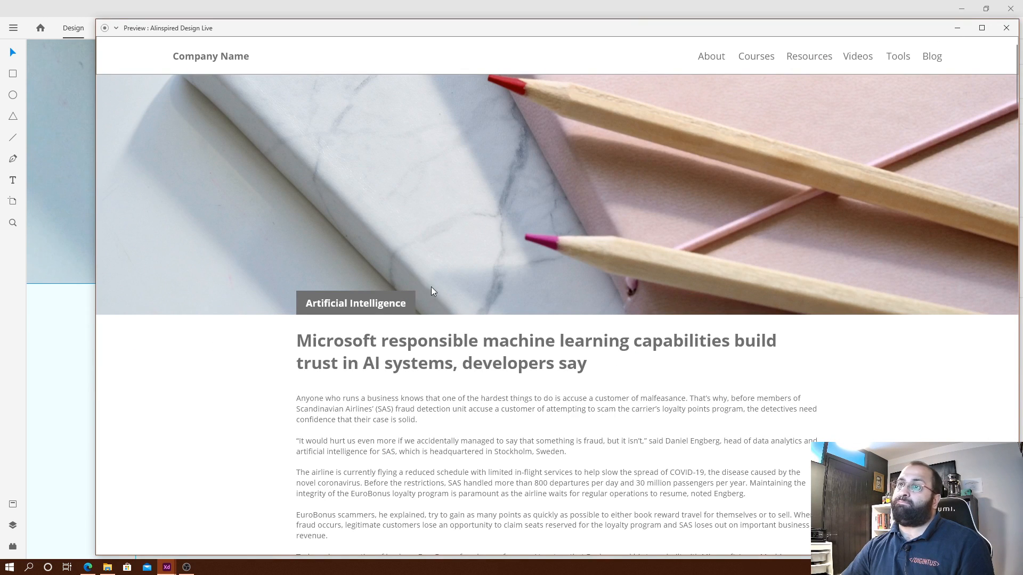
{"action": "left_click", "coordinate": [1007, 27]}
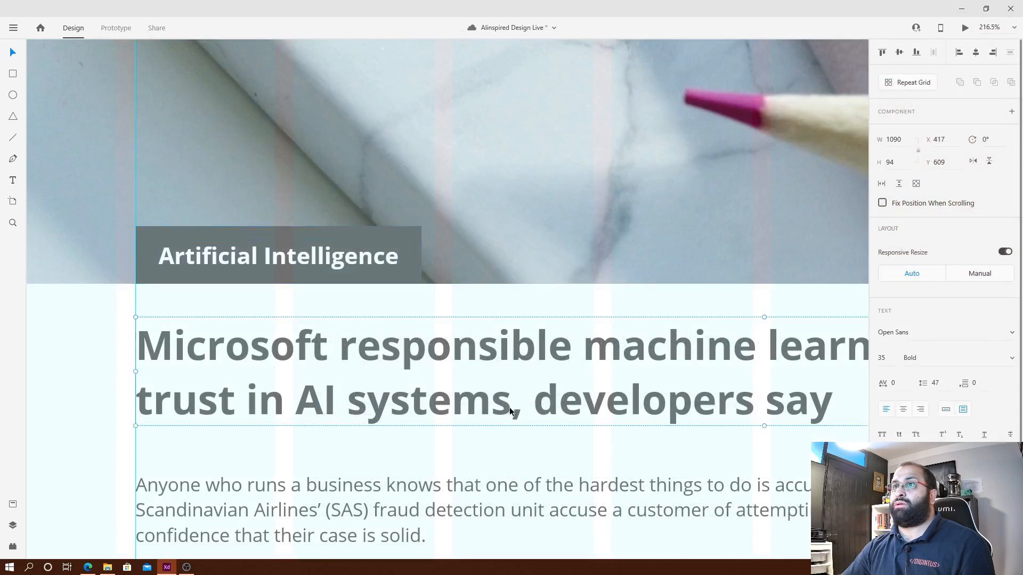
Move the desk photo, the subheading and the body text beneath it down 20 px, to Y 1485.
{"action": "key", "text": "ctrl+minus"}
{"action": "scroll", "coordinate": [653, 444], "scroll_direction": "down", "scroll_amount": 3}
{"action": "scroll", "coordinate": [654, 373], "scroll_direction": "right", "scroll_amount": 2}
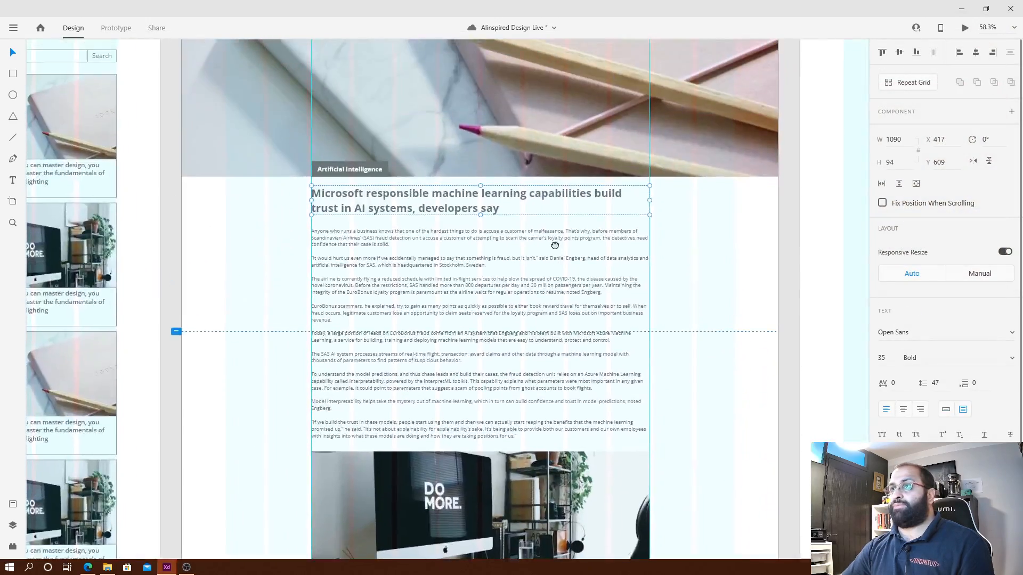
{"action": "left_click", "coordinate": [688, 254]}
{"action": "scroll", "coordinate": [694, 249], "scroll_direction": "down", "scroll_amount": 2}
{"action": "scroll", "coordinate": [719, 267], "scroll_direction": "right", "scroll_amount": 2}
{"action": "scroll", "coordinate": [703, 282], "scroll_direction": "up", "scroll_amount": 1}
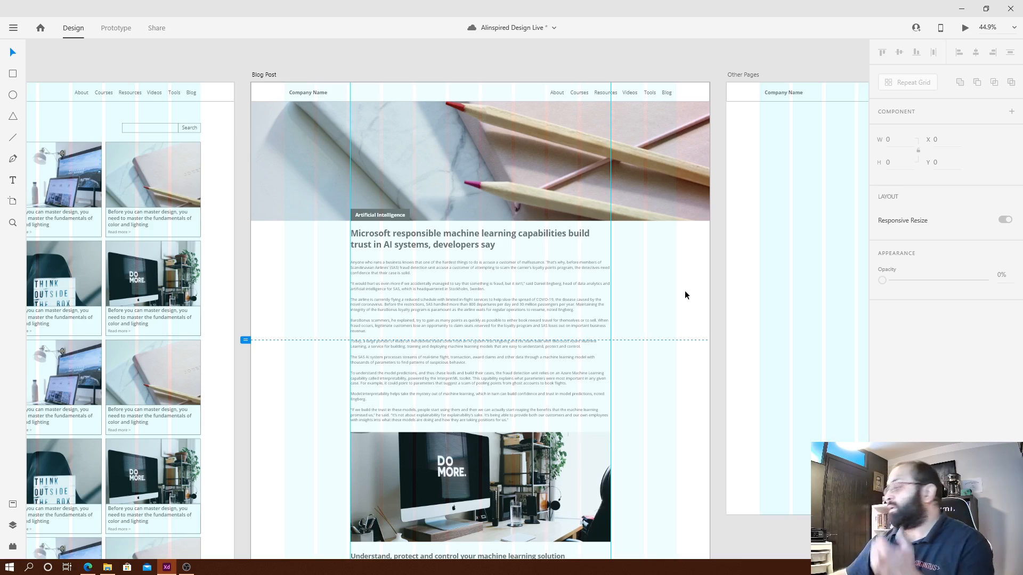
{"action": "scroll", "coordinate": [597, 289], "scroll_direction": "down", "scroll_amount": 2}
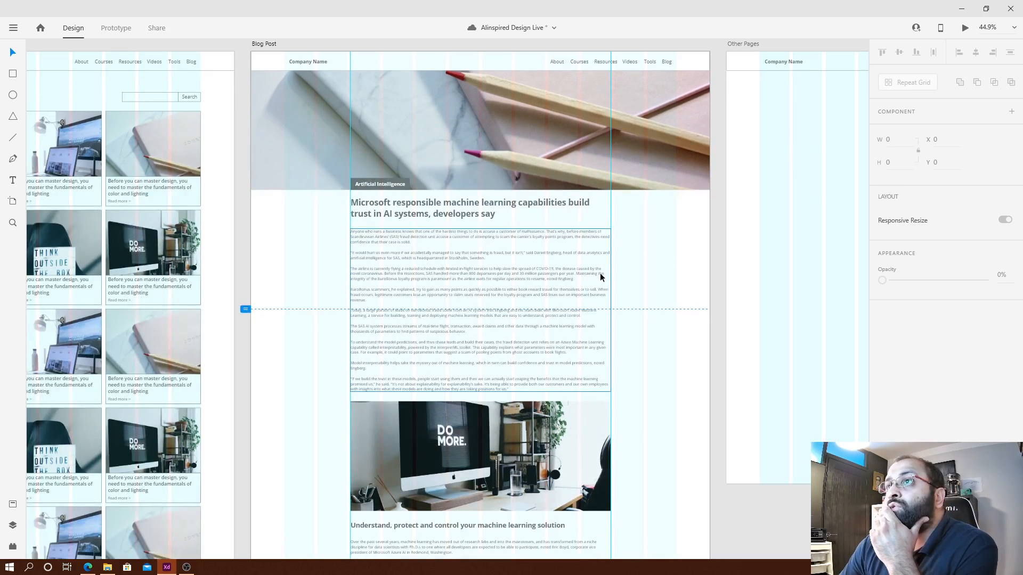
{"action": "scroll", "coordinate": [600, 272], "scroll_direction": "down", "scroll_amount": 5}
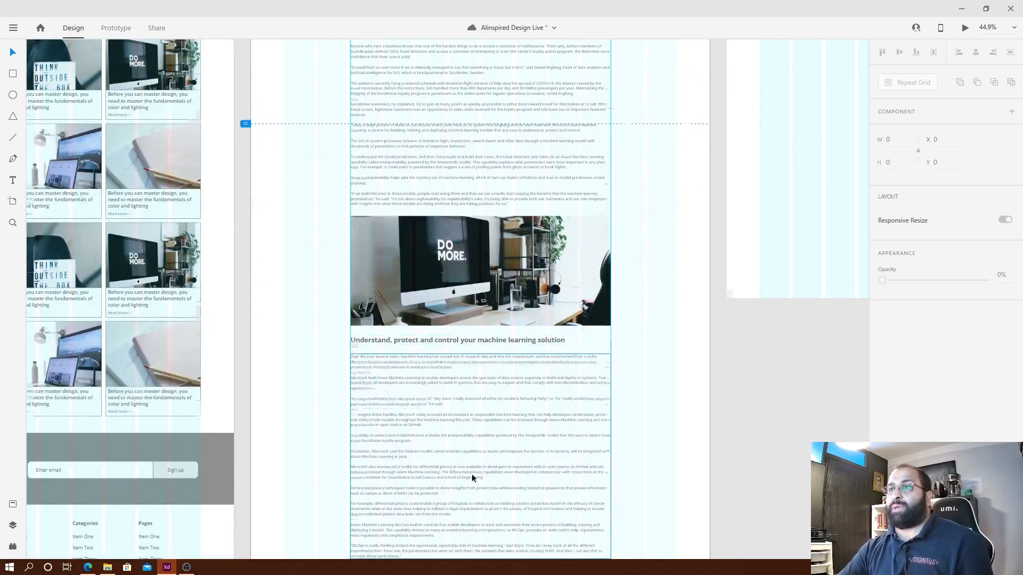
{"action": "scroll", "coordinate": [471, 474], "scroll_direction": "down", "scroll_amount": 2}
{"action": "left_click_drag", "start_coordinate": [420, 509], "coordinate": [593, 184]}
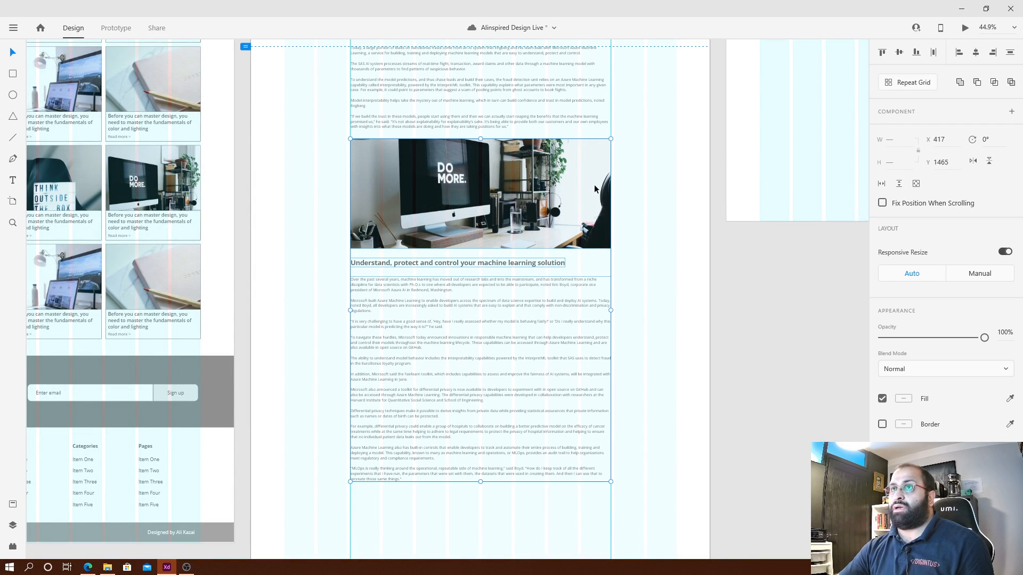
{"action": "key", "text": "shift+Down"}
{"action": "key", "text": "shift+Down"}
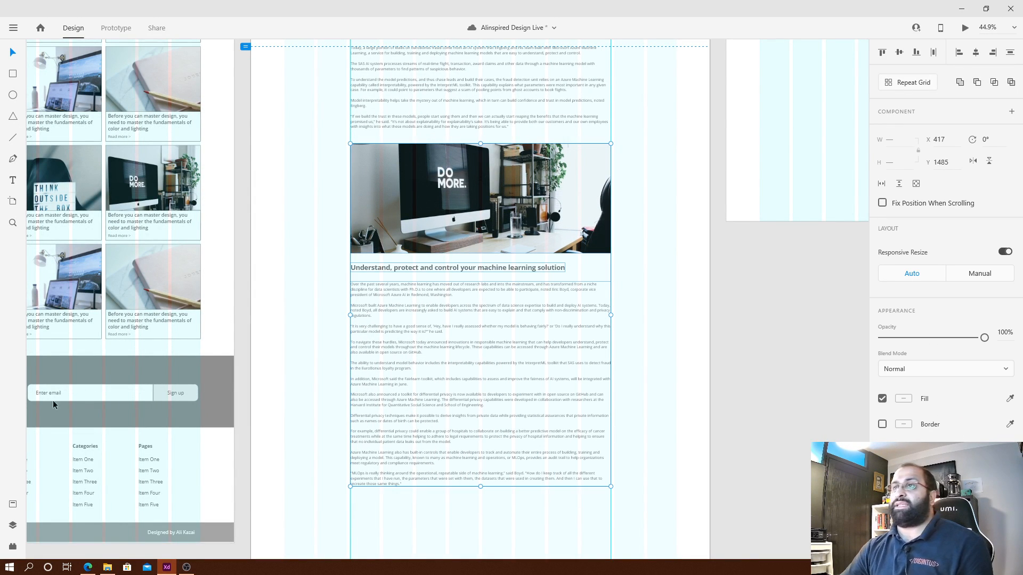
Move the "Understand, protect and control" subheading and its body text down another 20 px, to Y 2004.
{"action": "left_click_drag", "start_coordinate": [546, 507], "coordinate": [528, 273]}
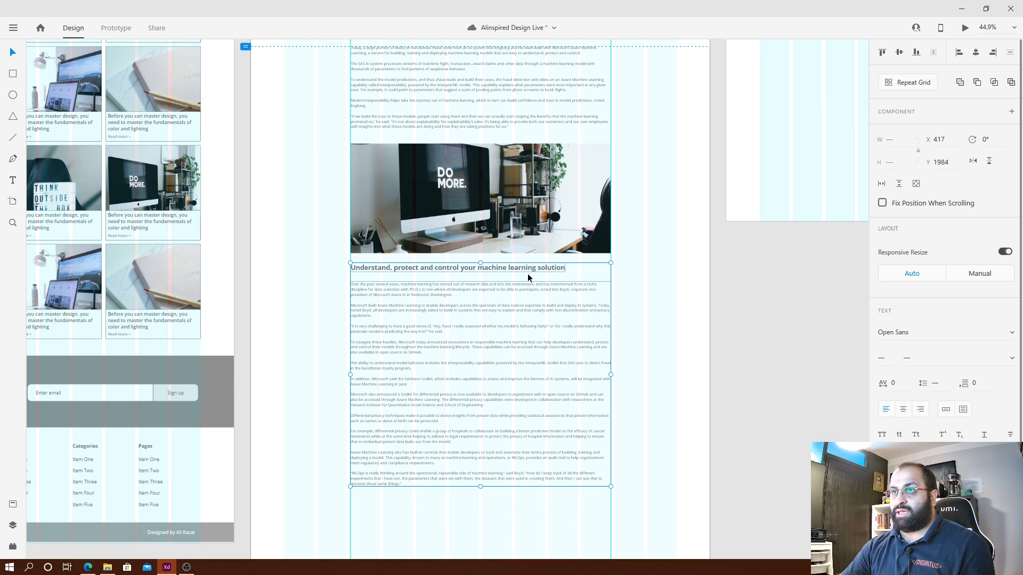
{"action": "key", "text": "shift+Down"}
{"action": "key", "text": "shift+Down"}
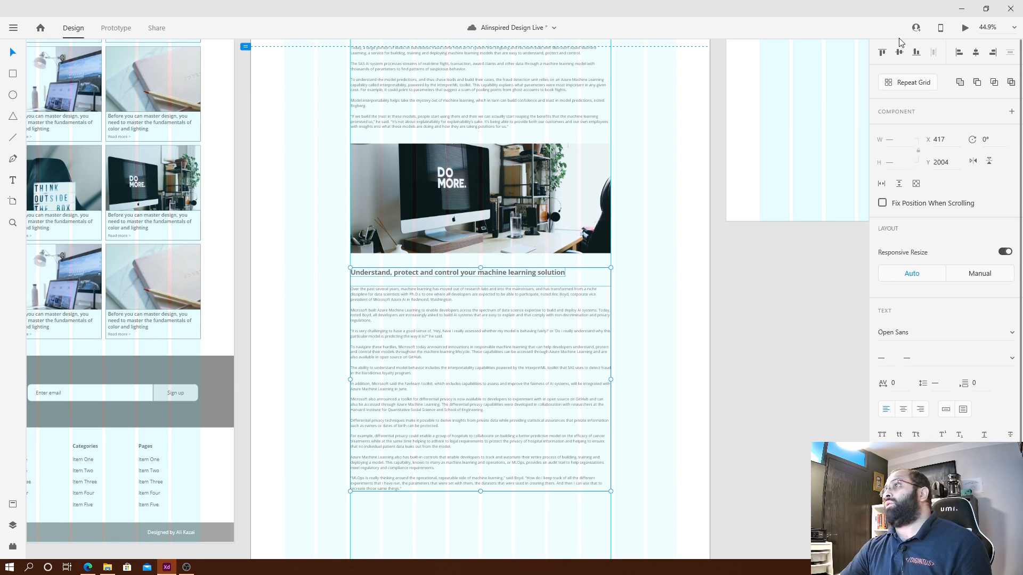
Preview the blog post and examine the spacing around the desk photo, the subheading and the body text.
{"action": "left_click", "coordinate": [965, 27]}
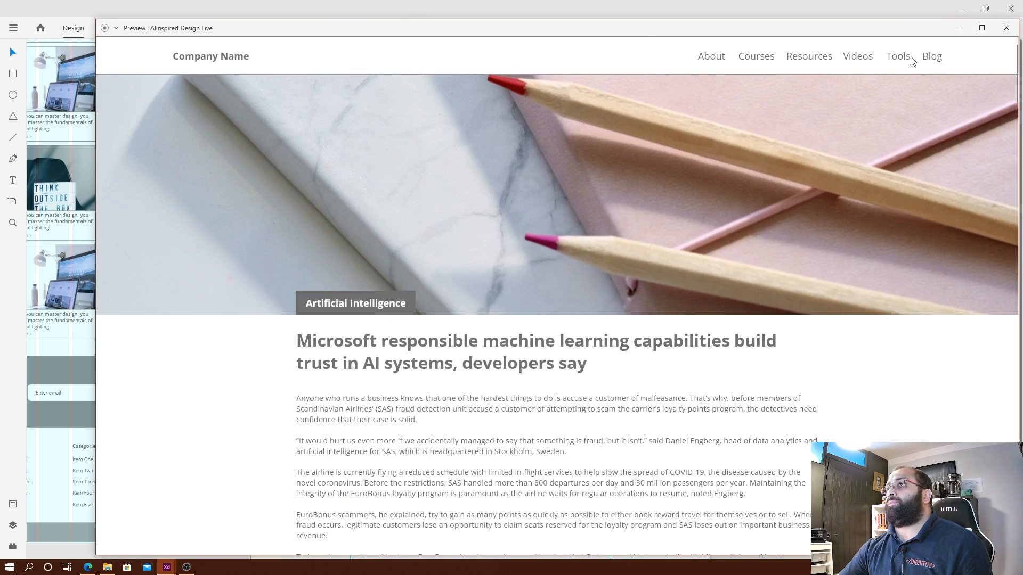
{"action": "scroll", "coordinate": [557, 293], "scroll_direction": "down", "scroll_amount": 10}
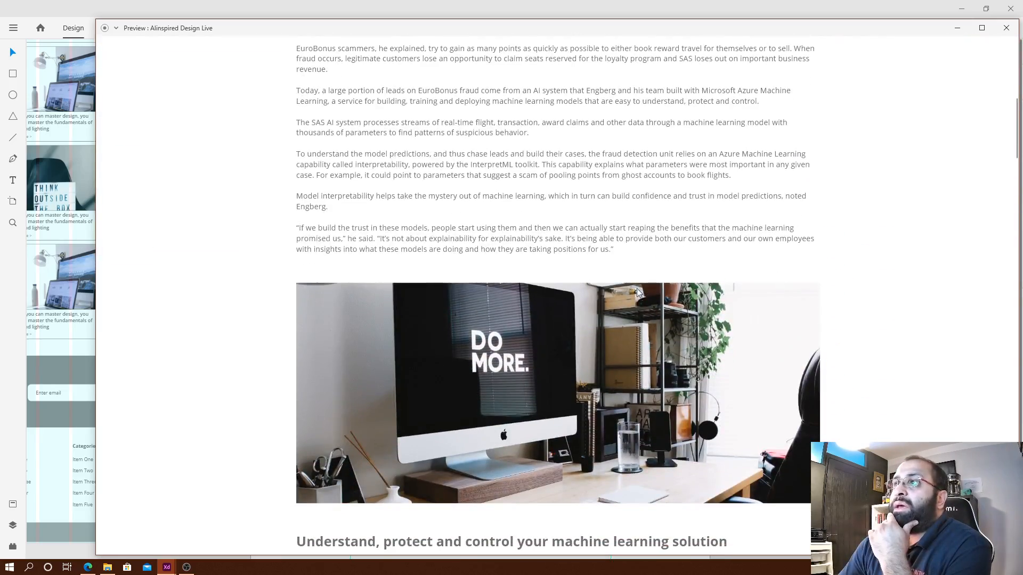
{"action": "scroll", "coordinate": [468, 244], "scroll_direction": "down", "scroll_amount": 5}
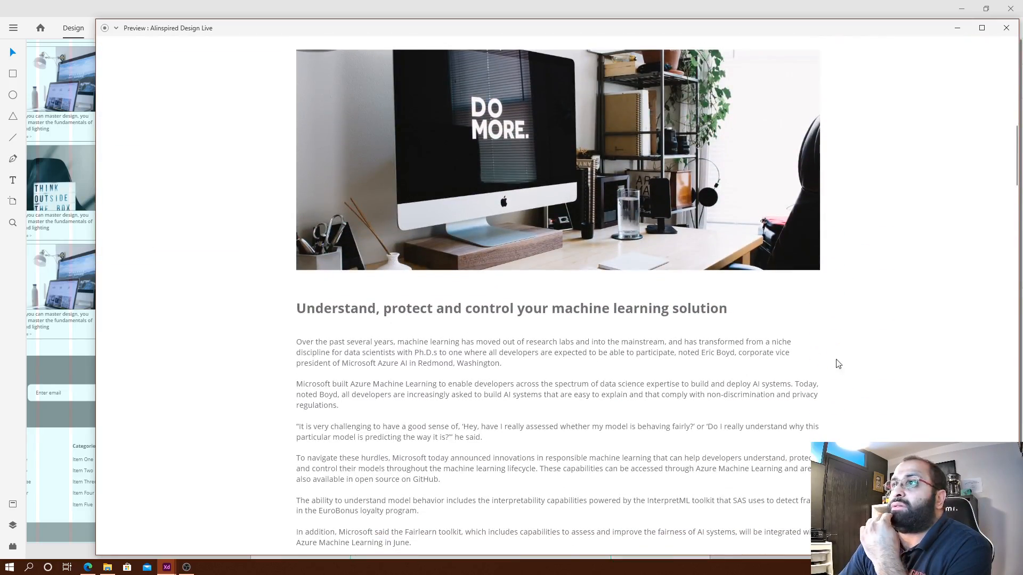
{"action": "scroll", "coordinate": [864, 363], "scroll_direction": "up", "scroll_amount": 5}
{"action": "scroll", "coordinate": [895, 416], "scroll_direction": "down", "scroll_amount": 3}
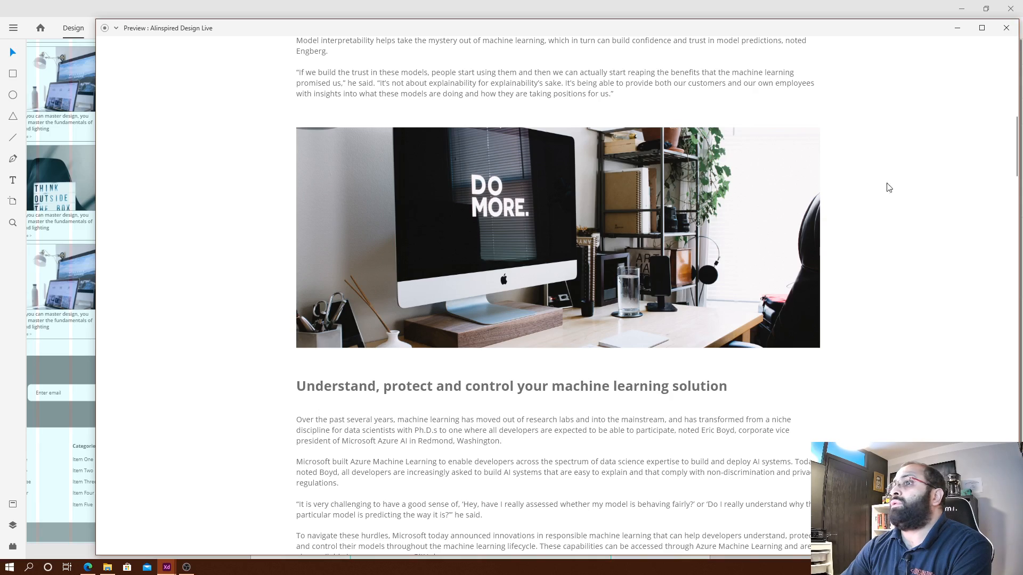
{"action": "scroll", "coordinate": [885, 187], "scroll_direction": "down", "scroll_amount": 7}
{"action": "scroll", "coordinate": [816, 258], "scroll_direction": "up", "scroll_amount": 7}
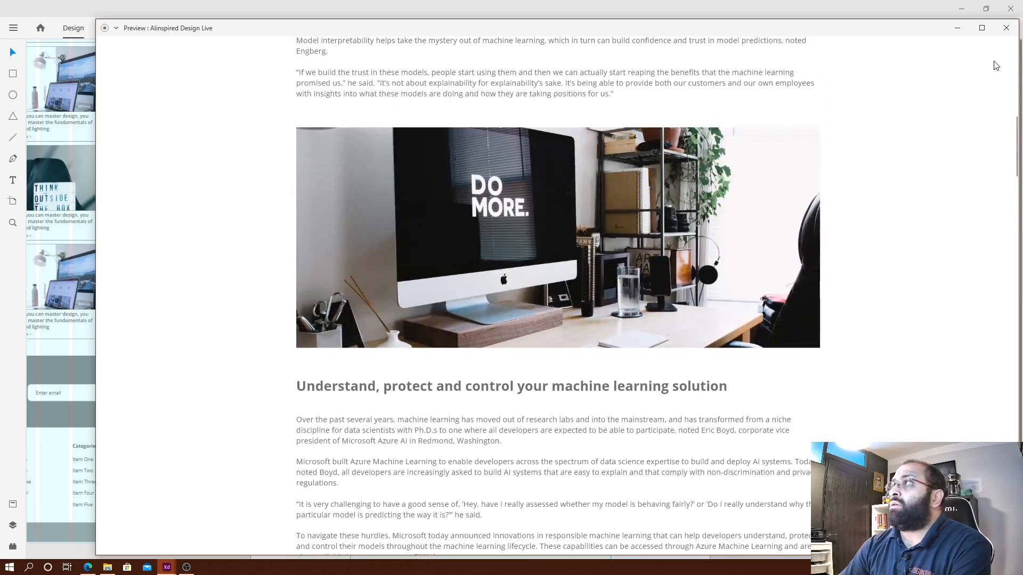
{"action": "left_click", "coordinate": [1007, 27]}
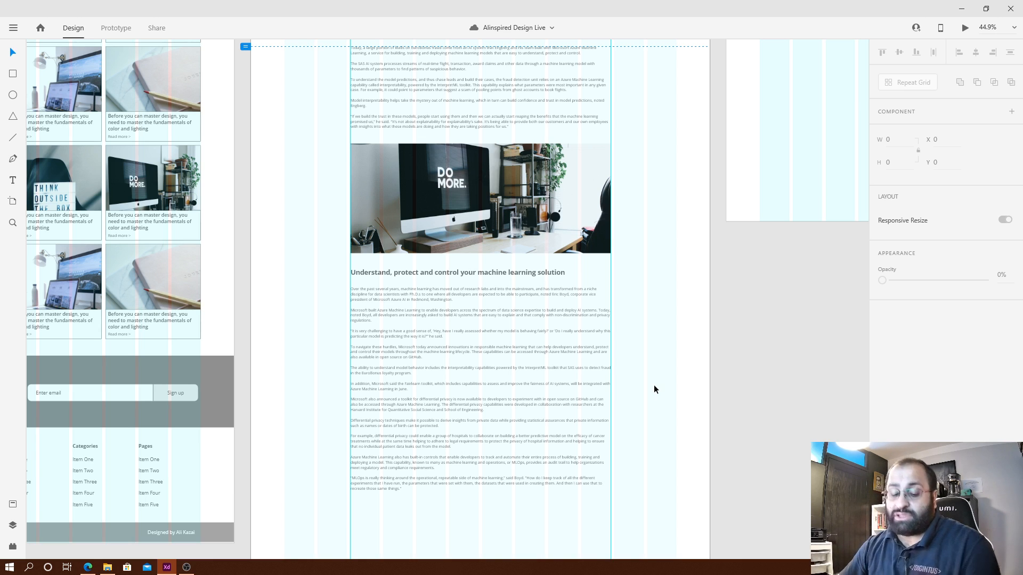
Reopen the page preview and examine the hero image, category label and headline area.
{"action": "left_click", "coordinate": [965, 28]}
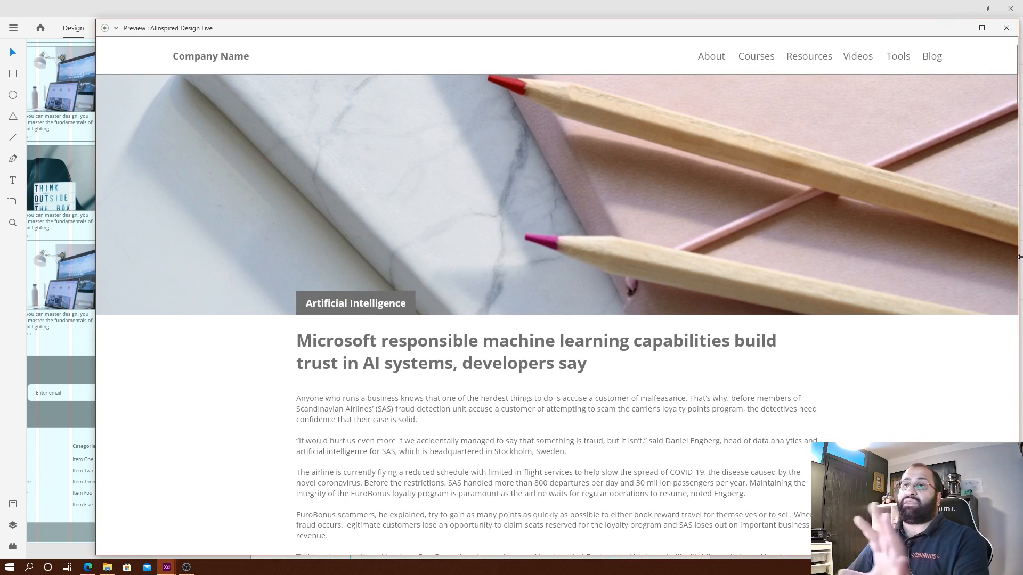
{"action": "scroll", "coordinate": [1019, 84], "scroll_direction": "down", "scroll_amount": 2}
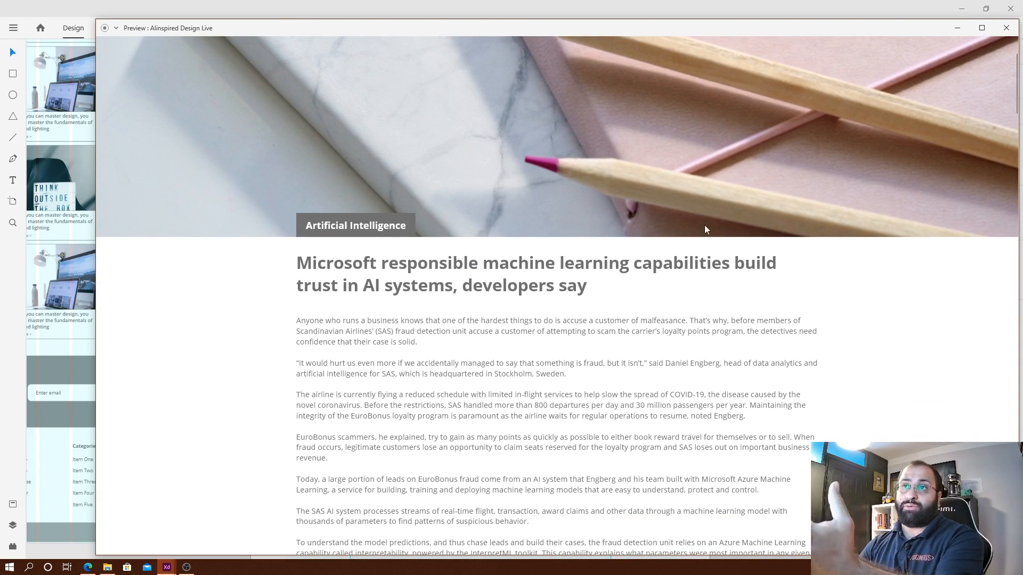
Examine the previewed blog post from the headline down to the desk photo and subheading, and close the preview.
{"action": "scroll", "coordinate": [779, 378], "scroll_direction": "down", "scroll_amount": 4}
{"action": "scroll", "coordinate": [779, 378], "scroll_direction": "down", "scroll_amount": 8}
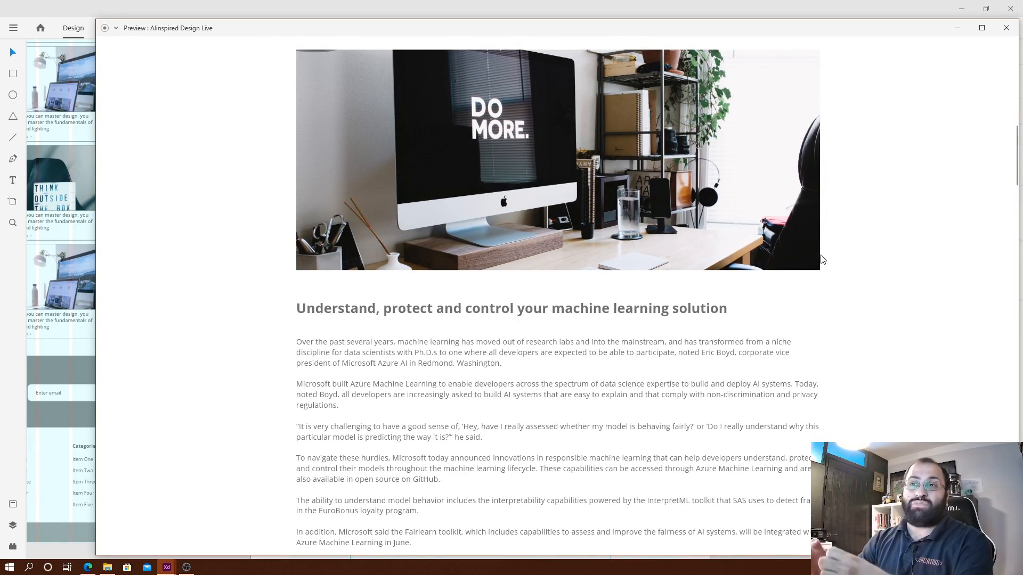
{"action": "scroll", "coordinate": [895, 164], "scroll_direction": "up", "scroll_amount": 4}
{"action": "scroll", "coordinate": [896, 164], "scroll_direction": "up", "scroll_amount": 10}
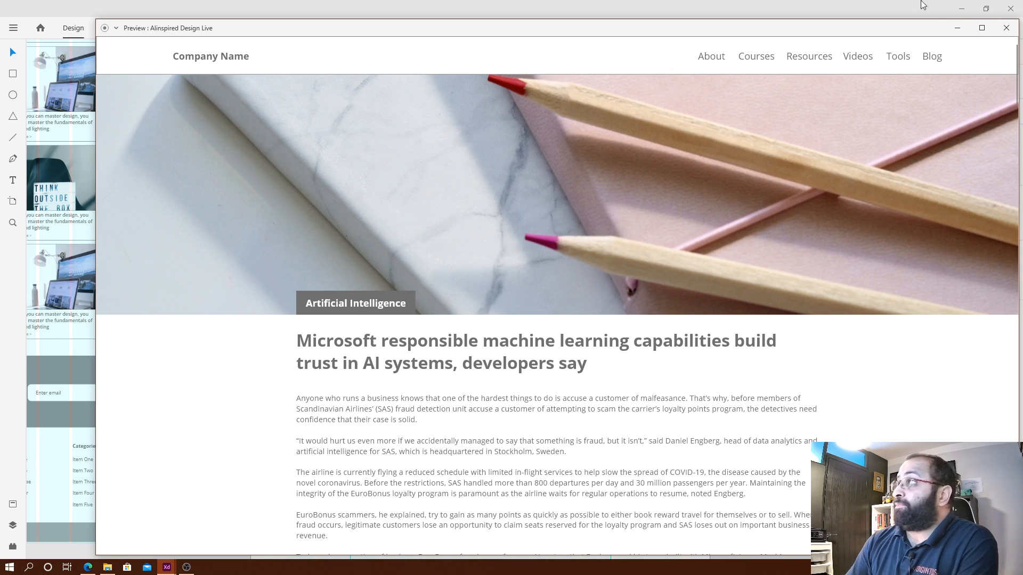
{"action": "left_click", "coordinate": [1006, 28]}
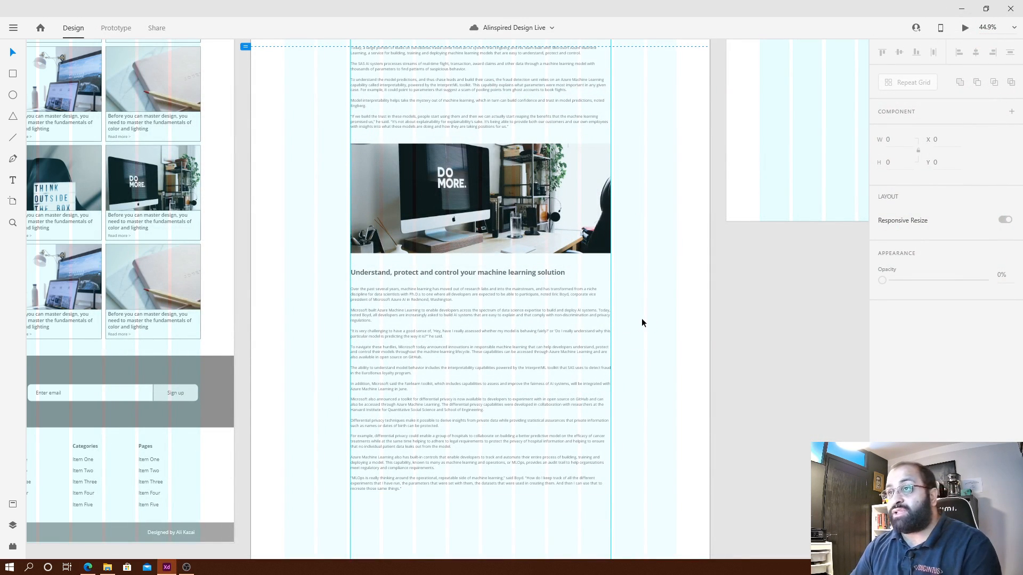
Copy the "Get Fresh Updates on Email" band from the neighbouring page and place it below the blog post's body text at Y 3000.
{"action": "scroll", "coordinate": [485, 269], "scroll_direction": "down", "scroll_amount": 2}
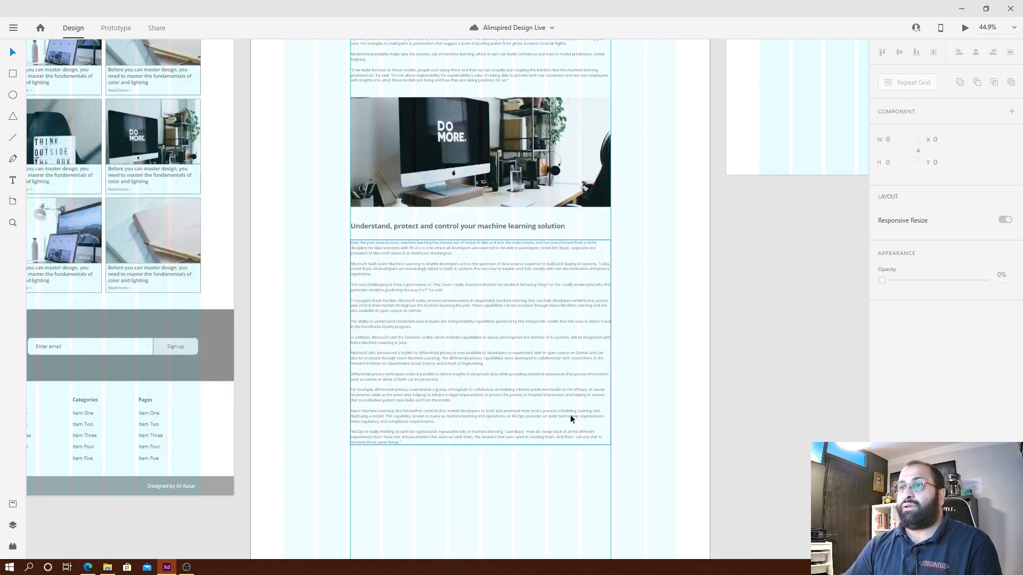
{"action": "scroll", "coordinate": [579, 477], "scroll_direction": "down", "scroll_amount": 5}
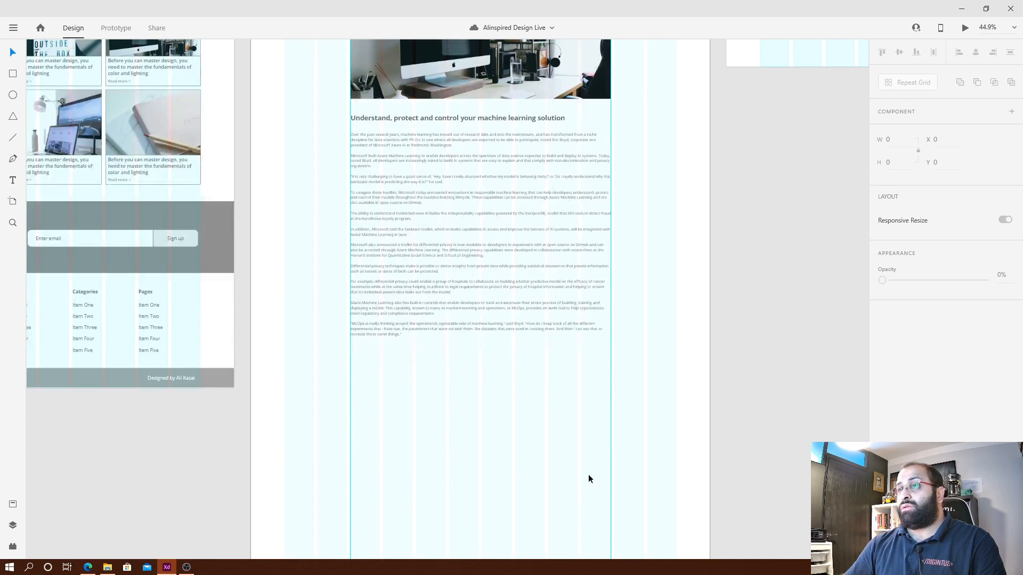
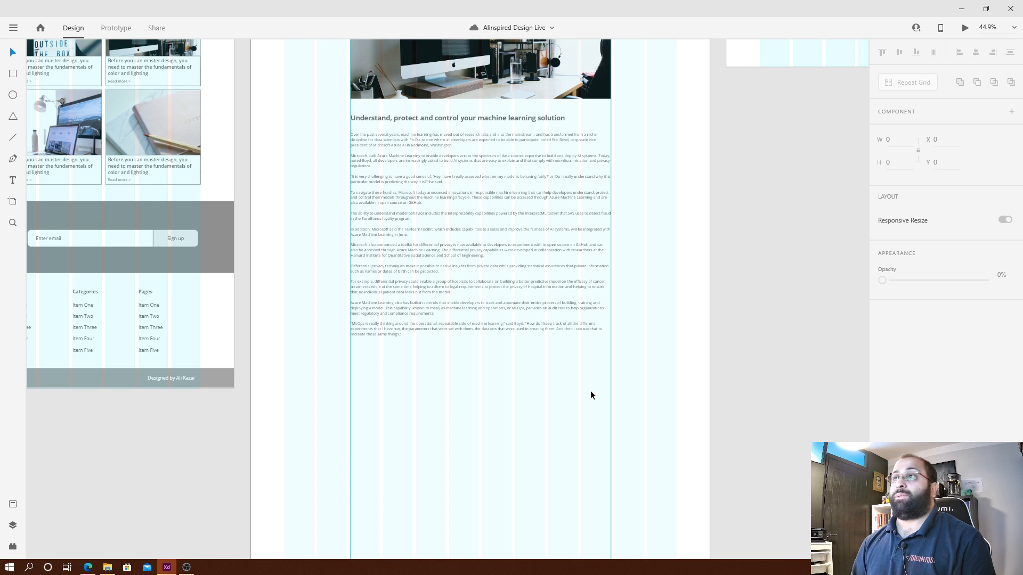
{"action": "left_click_drag", "start_coordinate": [244, 321], "coordinate": [532, 280]}
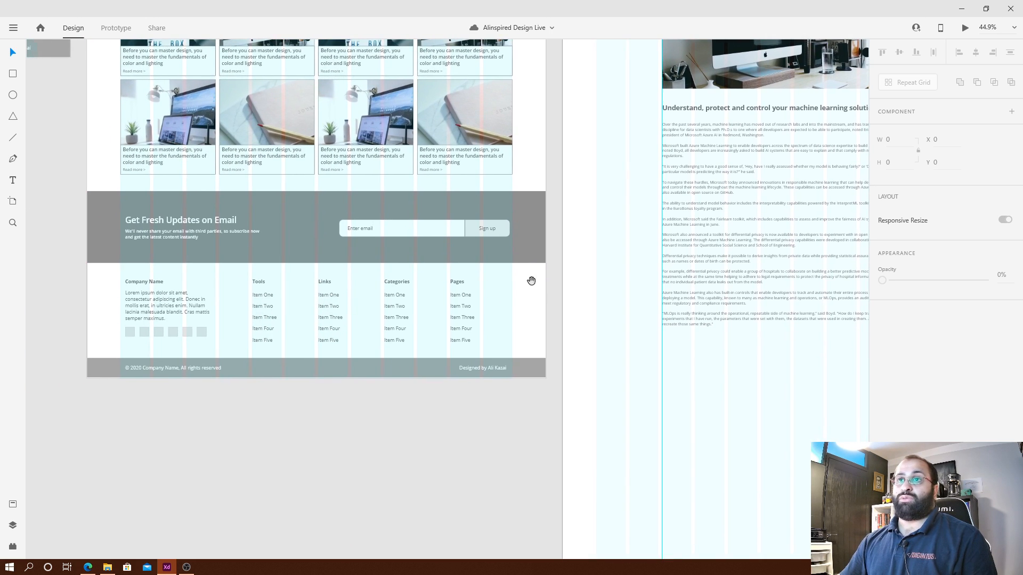
{"action": "left_click", "coordinate": [545, 245]}
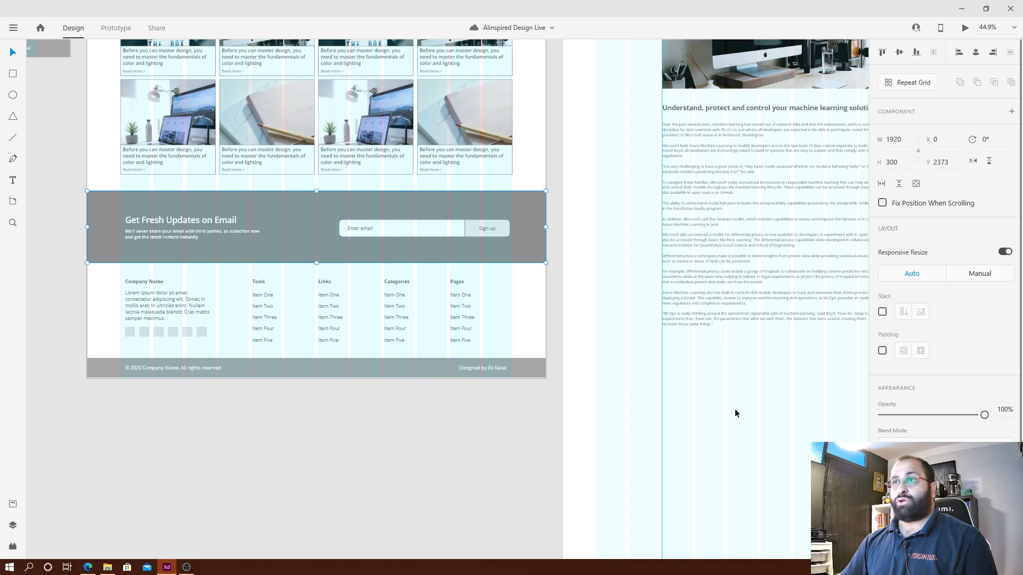
{"action": "left_click", "coordinate": [566, 249]}
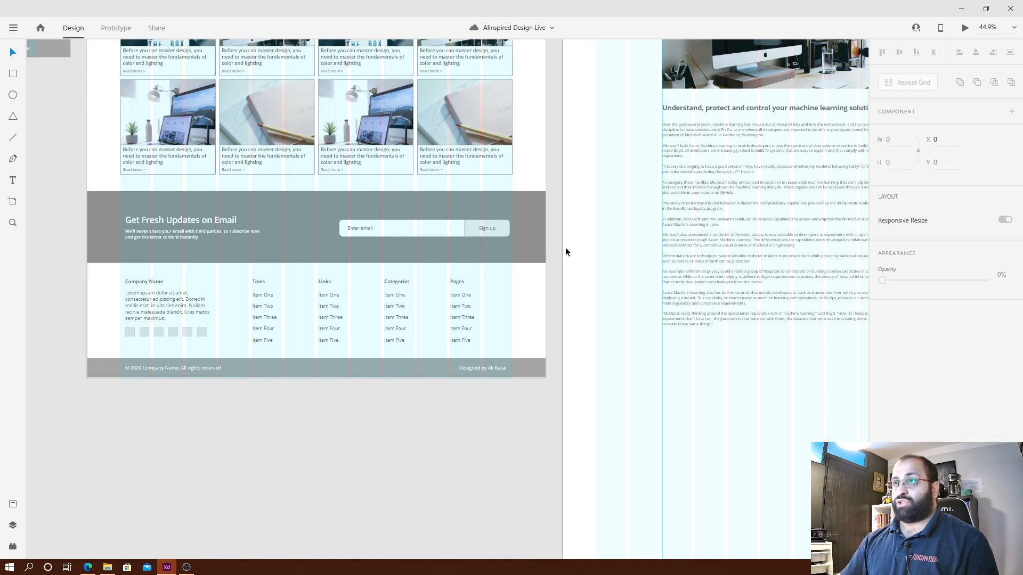
{"action": "left_click_drag", "start_coordinate": [566, 252], "coordinate": [53, 213]}
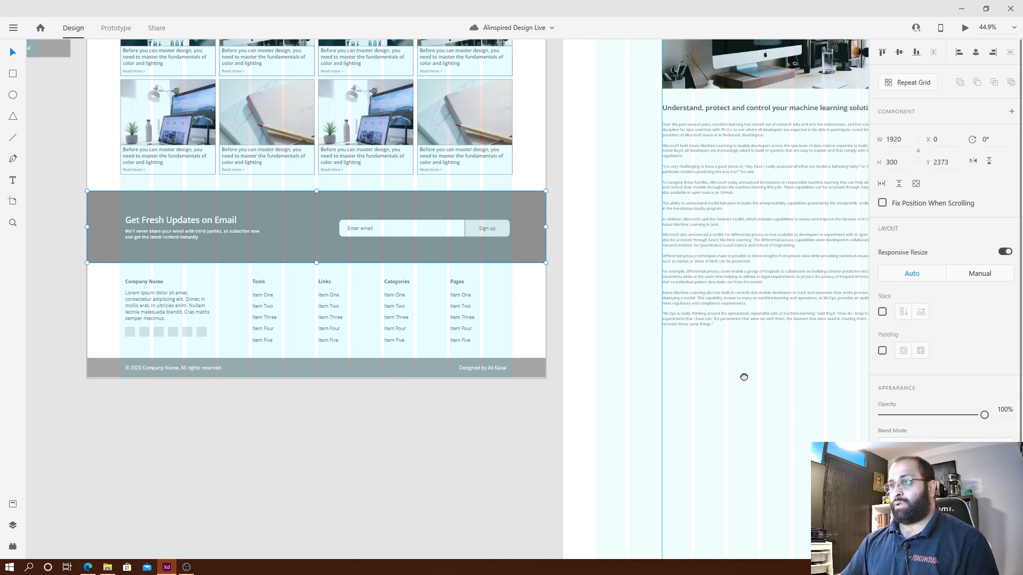
{"action": "left_click_drag", "start_coordinate": [745, 377], "coordinate": [452, 343]}
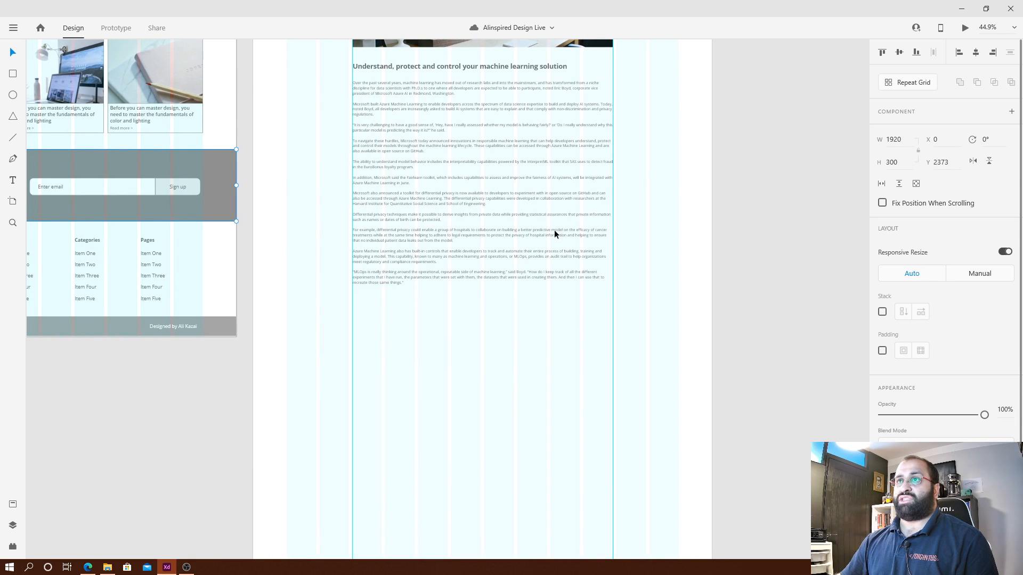
{"action": "left_click", "coordinate": [479, 383]}
{"action": "key", "text": "ctrl+v"}
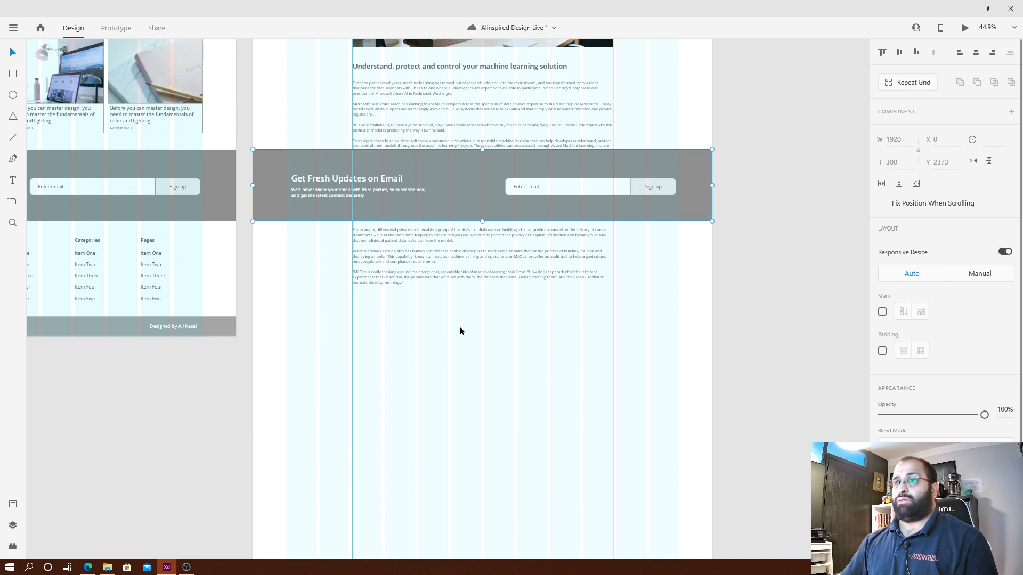
{"action": "left_click_drag", "start_coordinate": [297, 218], "coordinate": [297, 373]}
{"action": "left_click", "coordinate": [408, 445]}
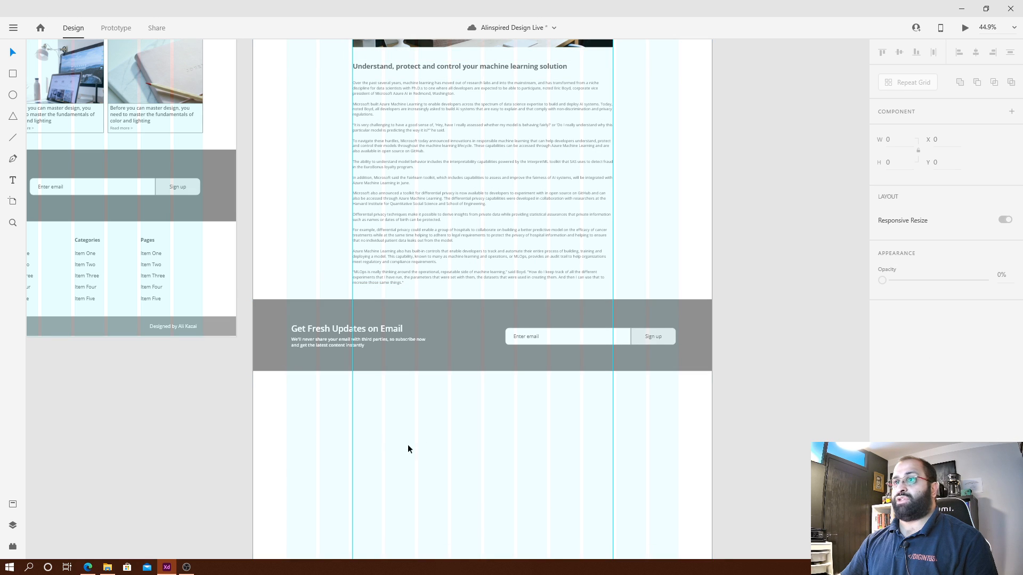
Delete the email sign-up form and small subtext from the copied band, and centre its heading horizontally at X 727.
{"action": "left_click", "coordinate": [533, 338]}
{"action": "double_click", "coordinate": [657, 336]}
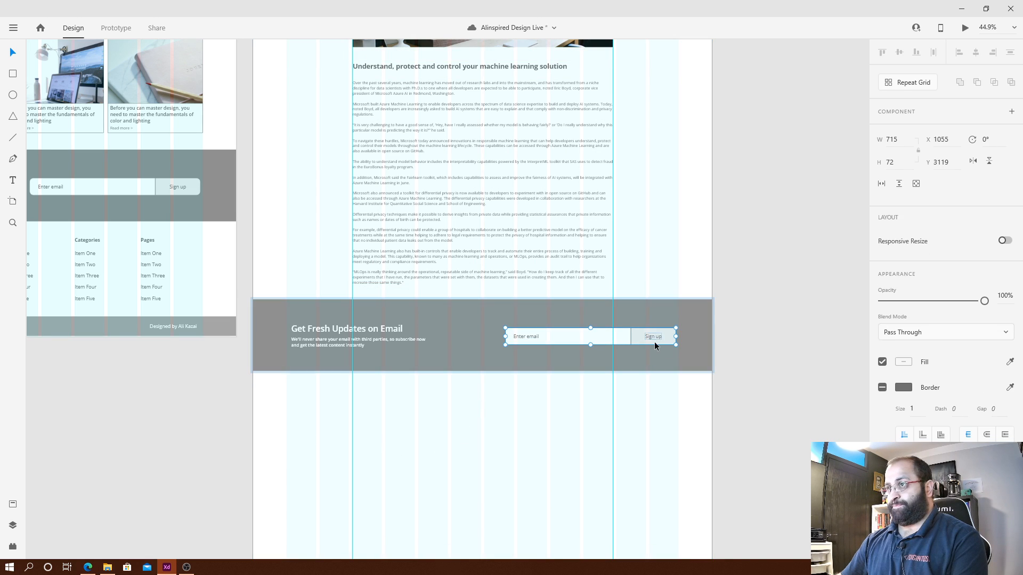
{"action": "key", "text": "Delete"}
{"action": "left_click", "coordinate": [528, 340]}
{"action": "key", "text": "Delete"}
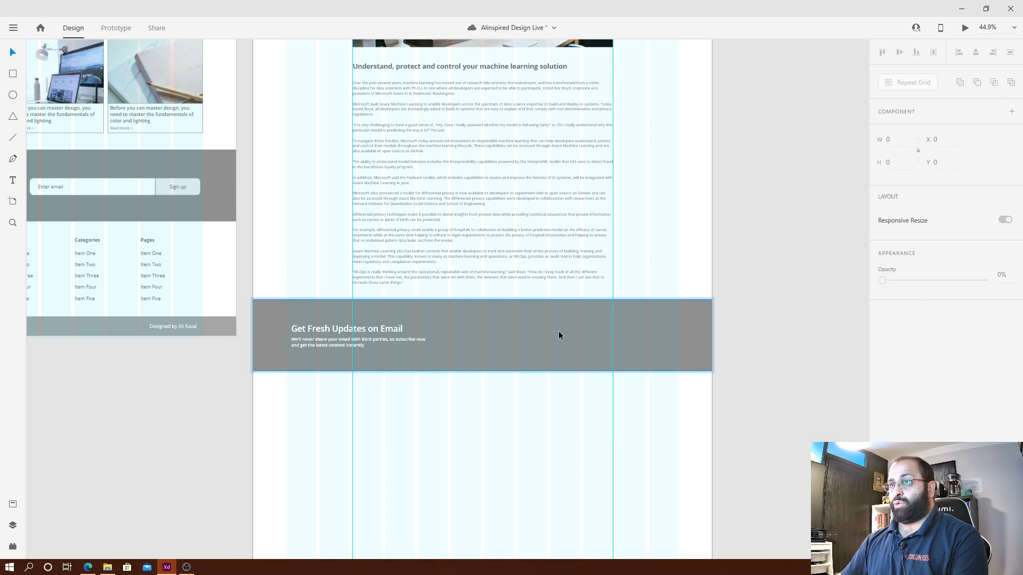
{"action": "left_click", "coordinate": [384, 343]}
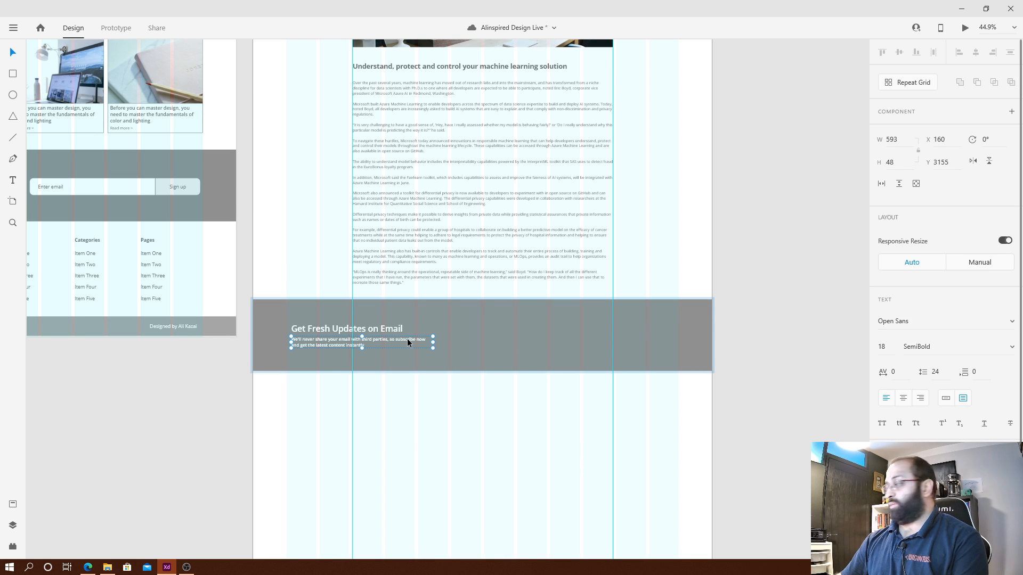
{"action": "key", "text": "Delete"}
{"action": "left_click_drag", "start_coordinate": [385, 327], "coordinate": [522, 331]}
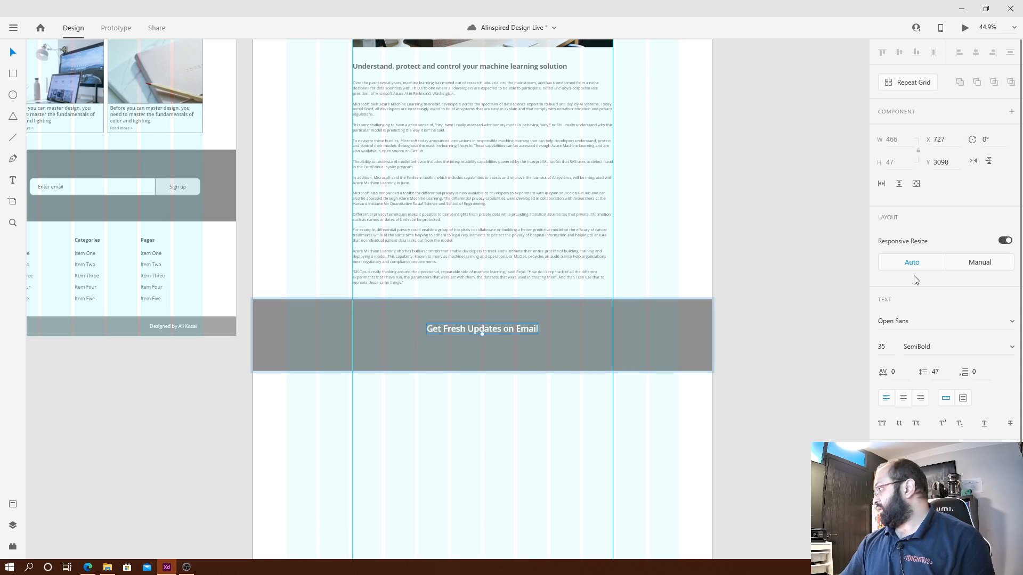
Switch to the Microsoft AI Blog article in the browser and copy the "It could be you have a great idea" quote under "Assessing and mitigating unfairness".
{"action": "key", "text": "alt+Tab"}
{"action": "scroll", "coordinate": [988, 302], "scroll_direction": "down", "scroll_amount": 10}
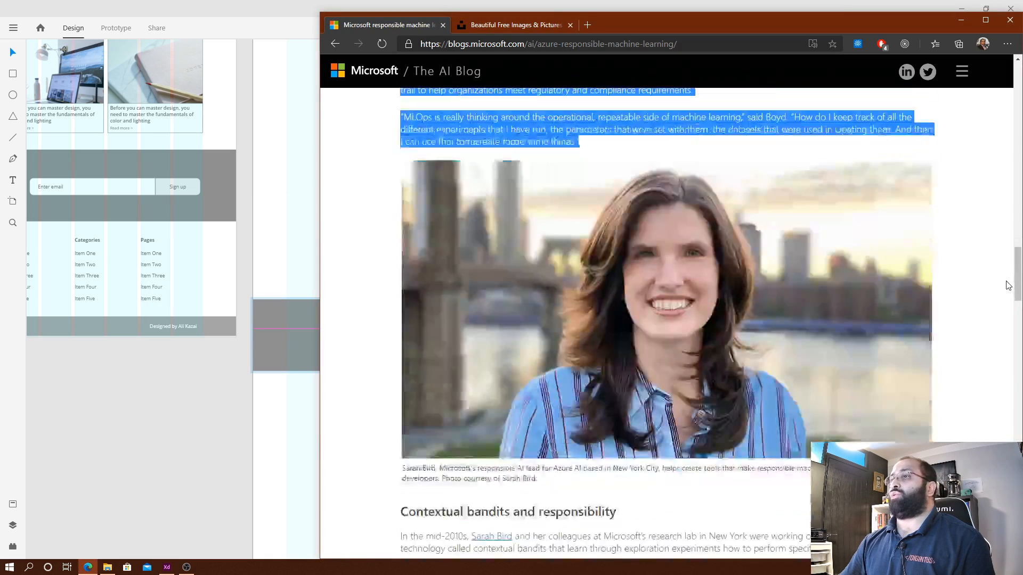
{"action": "scroll", "coordinate": [807, 376], "scroll_direction": "down", "scroll_amount": 6}
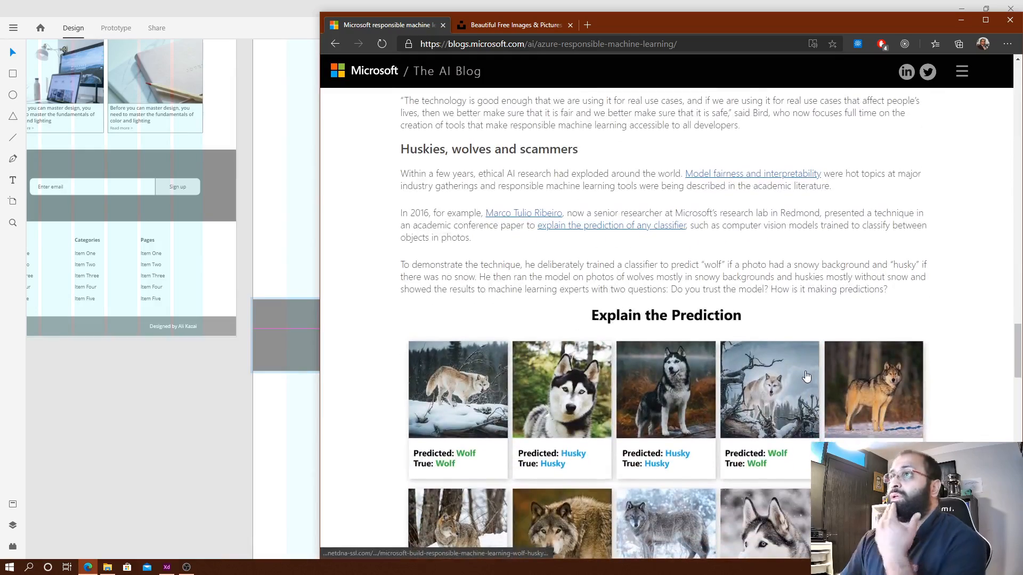
{"action": "scroll", "coordinate": [806, 376], "scroll_direction": "down", "scroll_amount": 8}
{"action": "scroll", "coordinate": [701, 294], "scroll_direction": "up", "scroll_amount": 3}
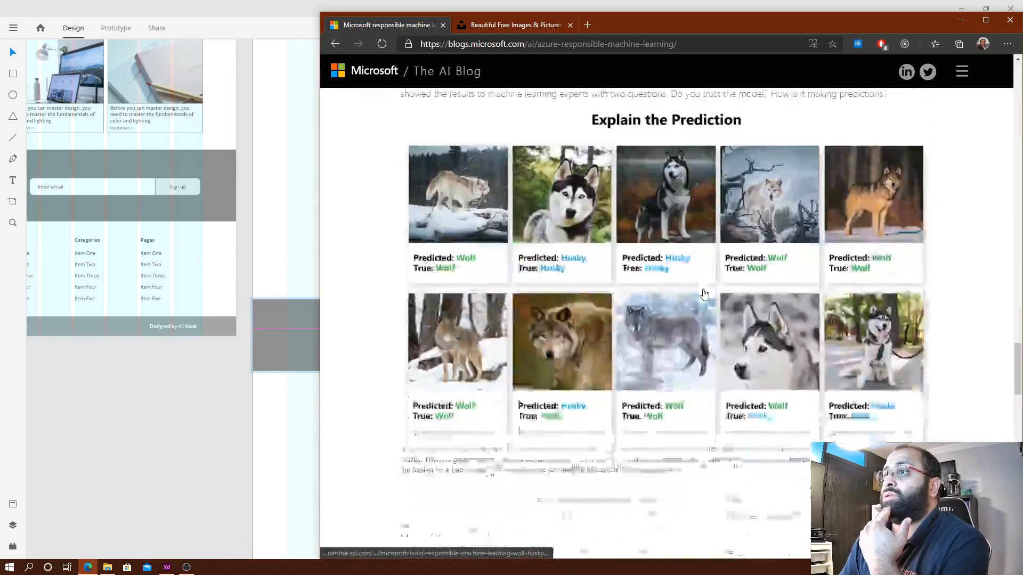
{"action": "scroll", "coordinate": [708, 293], "scroll_direction": "down", "scroll_amount": 8}
{"action": "scroll", "coordinate": [718, 290], "scroll_direction": "down", "scroll_amount": 5}
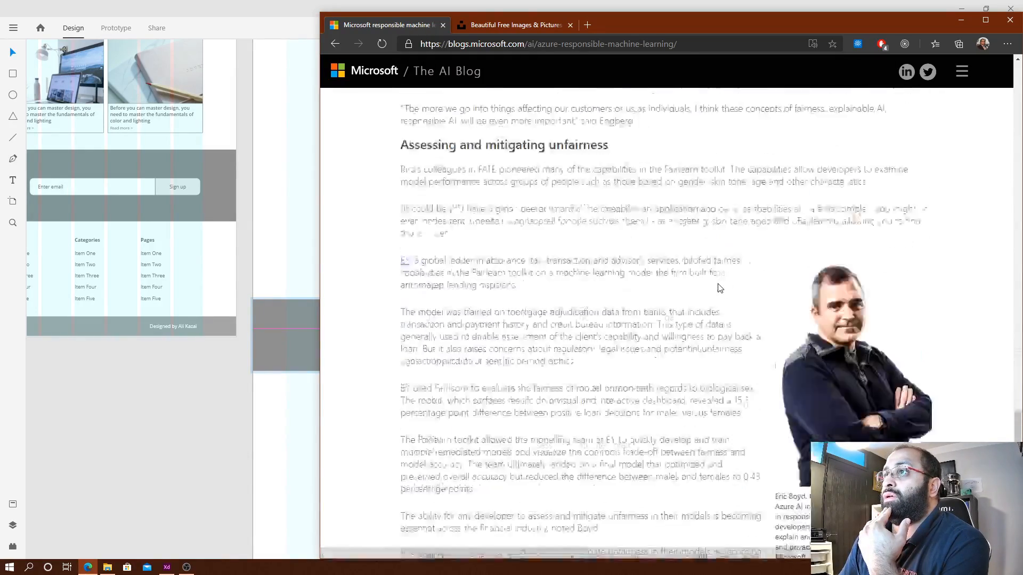
{"action": "scroll", "coordinate": [718, 289], "scroll_direction": "up", "scroll_amount": 2}
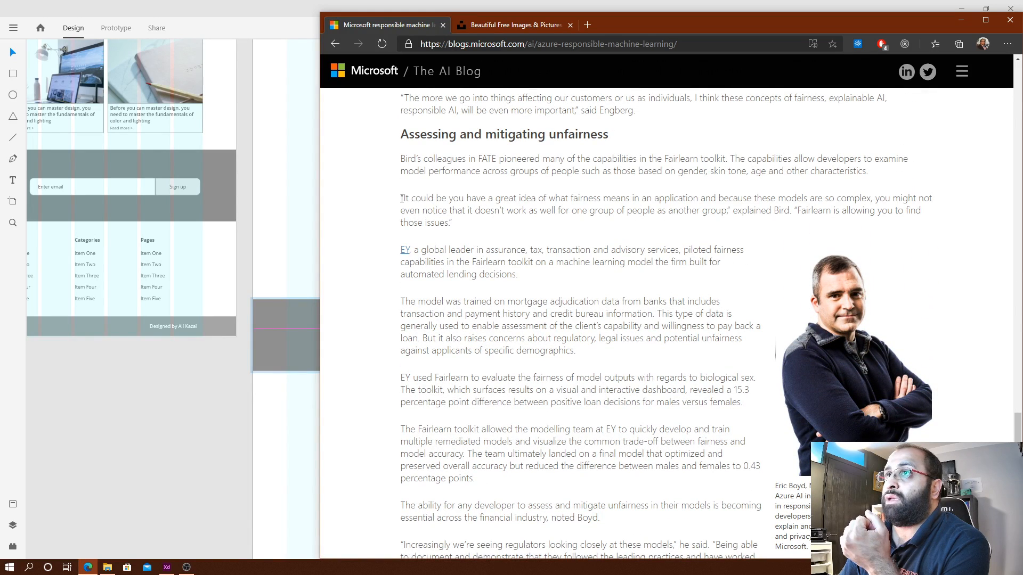
{"action": "left_click_drag", "start_coordinate": [404, 199], "coordinate": [727, 212]}
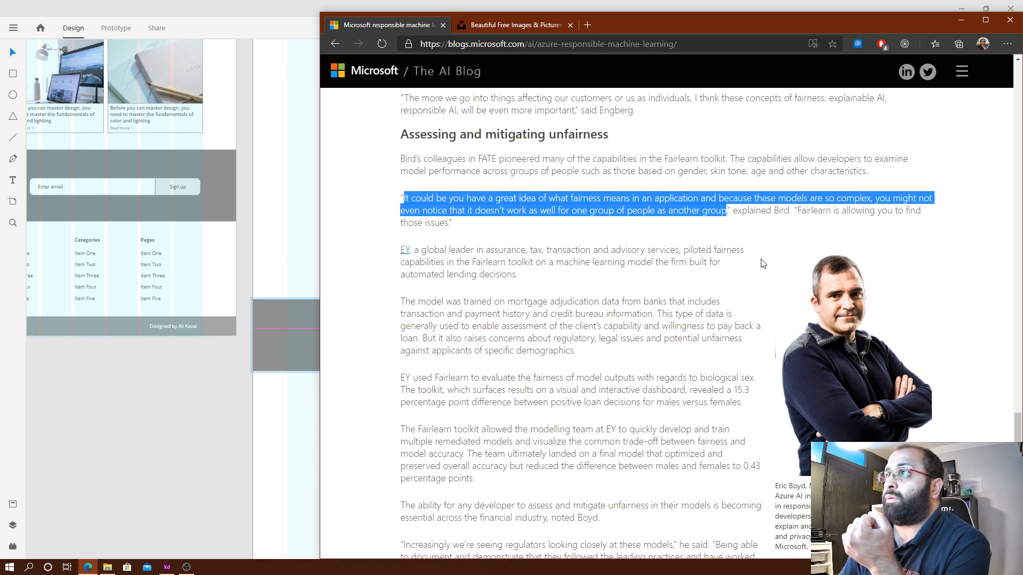
Switch back to Adobe XD and replace the band's "Get Fresh Updates on Email" heading with the copied fairness quote.
{"action": "left_click", "coordinate": [256, 426]}
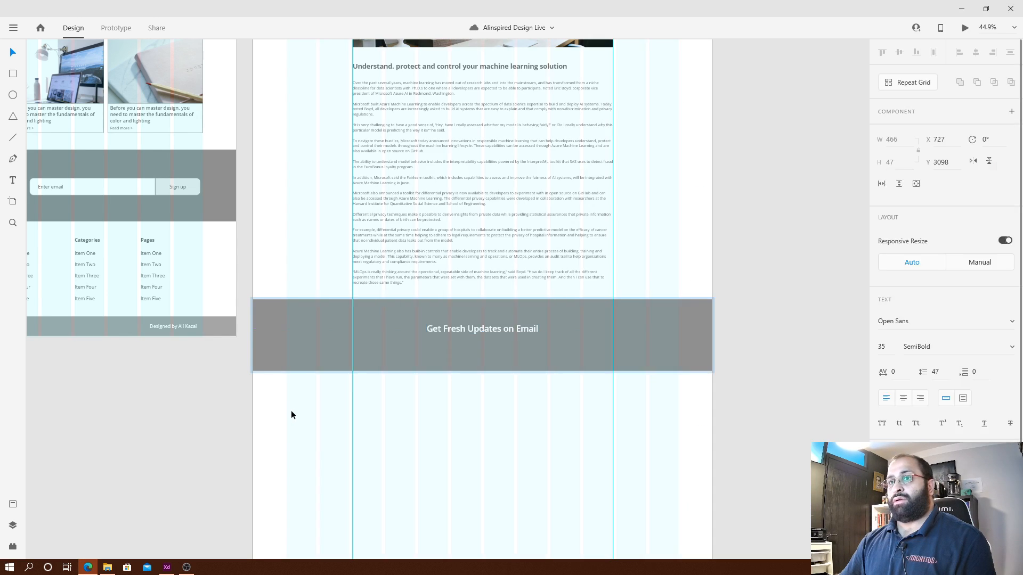
{"action": "left_click", "coordinate": [475, 328]}
{"action": "double_click", "coordinate": [472, 330]}
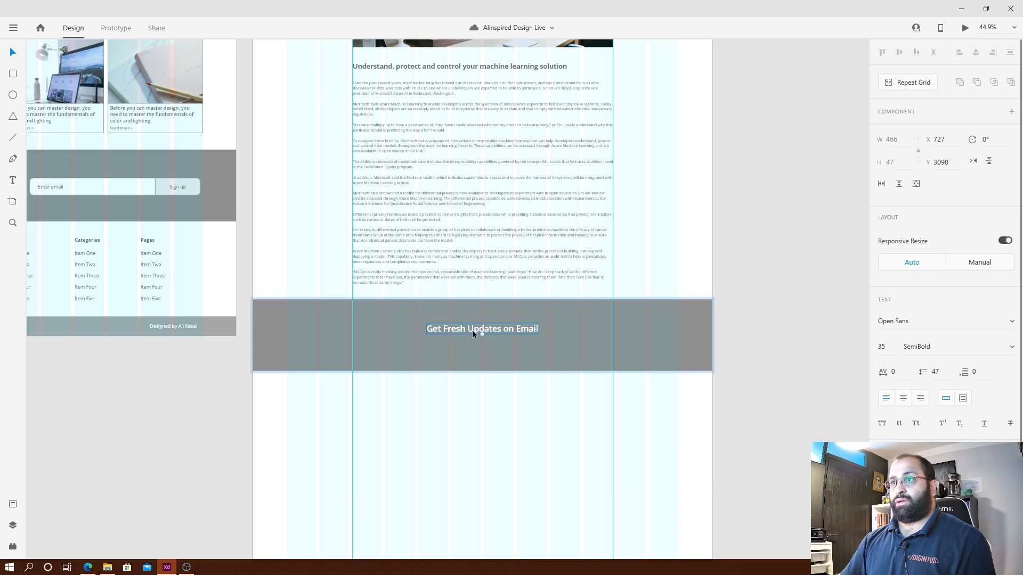
{"action": "double_click", "coordinate": [473, 331]}
{"action": "key", "text": "ctrl+v"}
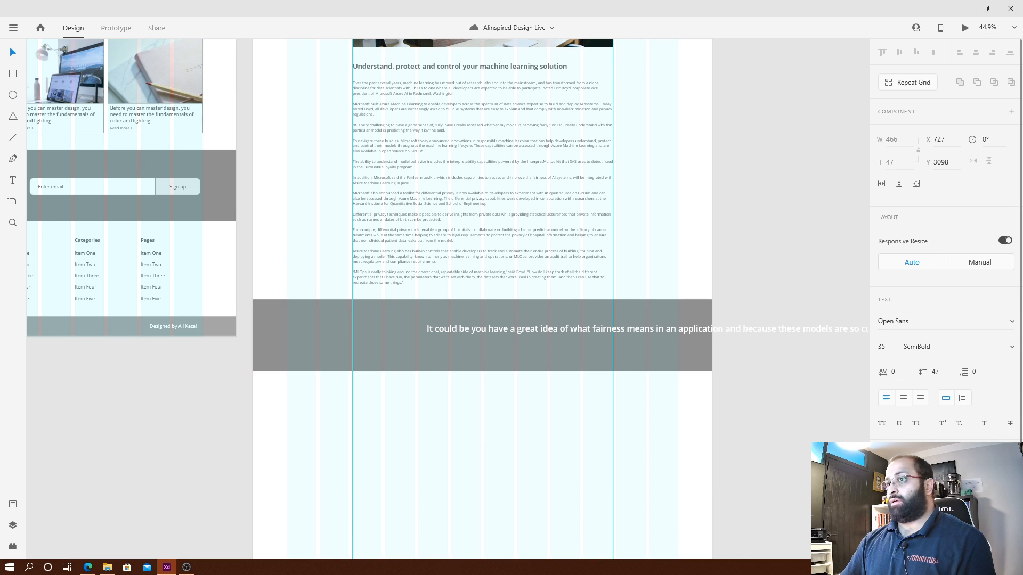
Convert the quote to area text and resize its box to about 1572 by 682 px so it wraps onto several lines.
{"action": "left_click", "coordinate": [963, 398]}
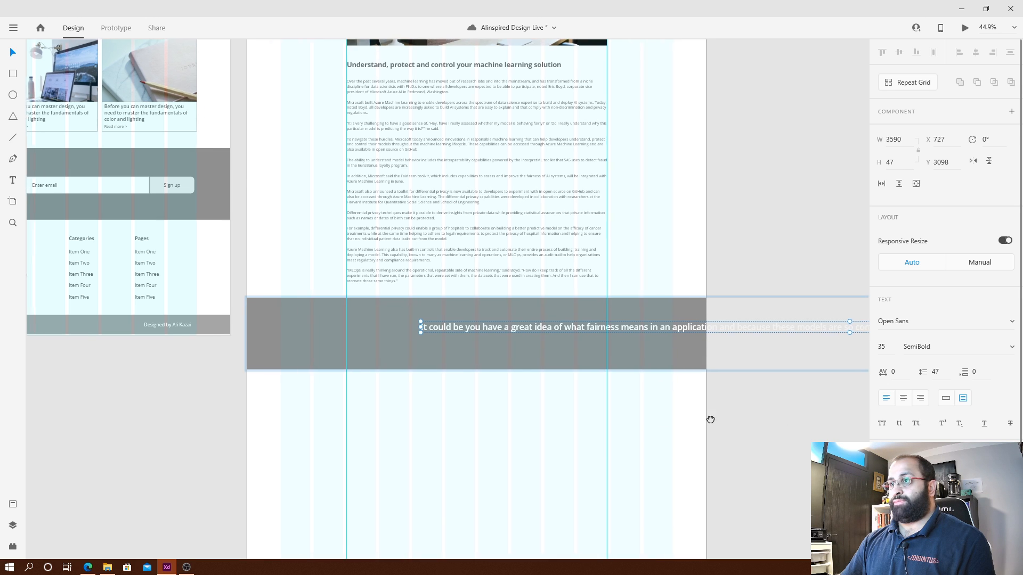
{"action": "left_click_drag", "start_coordinate": [710, 420], "coordinate": [75, 442]}
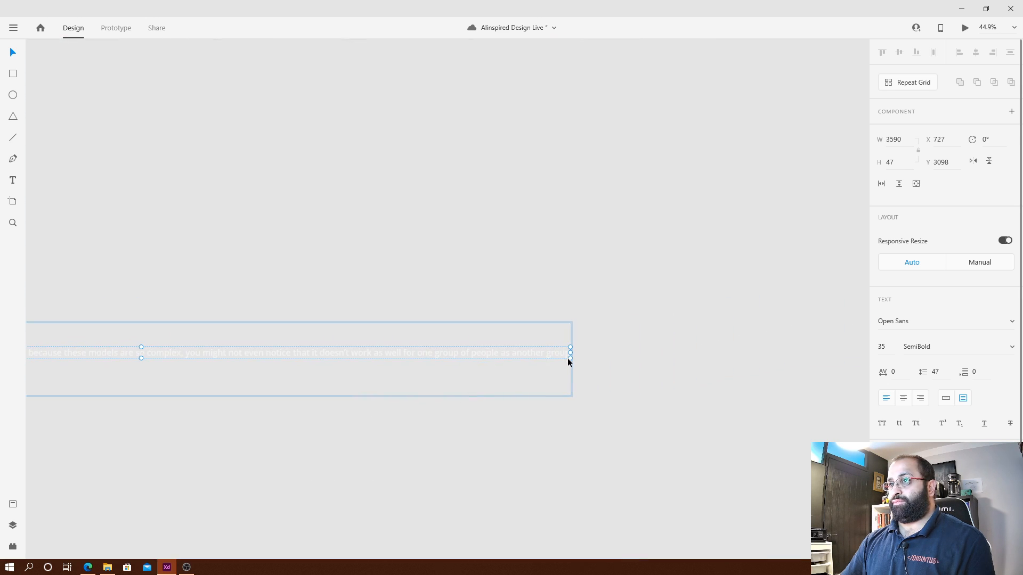
{"action": "left_click_drag", "start_coordinate": [570, 361], "coordinate": [89, 510]}
{"action": "scroll", "coordinate": [338, 484], "scroll_direction": "left", "scroll_amount": 10}
{"action": "scroll", "coordinate": [338, 484], "scroll_direction": "down", "scroll_amount": 2}
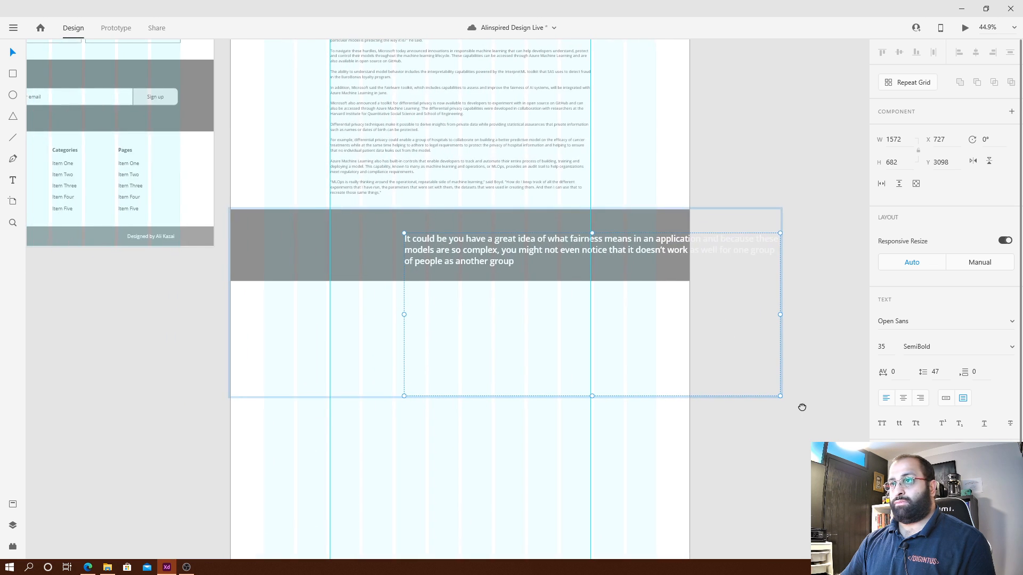
Centre the quote in the band with a text box about 812 px wide at X 554, Y 3111, and centre-align its text.
{"action": "left_click_drag", "start_coordinate": [465, 261], "coordinate": [426, 264]}
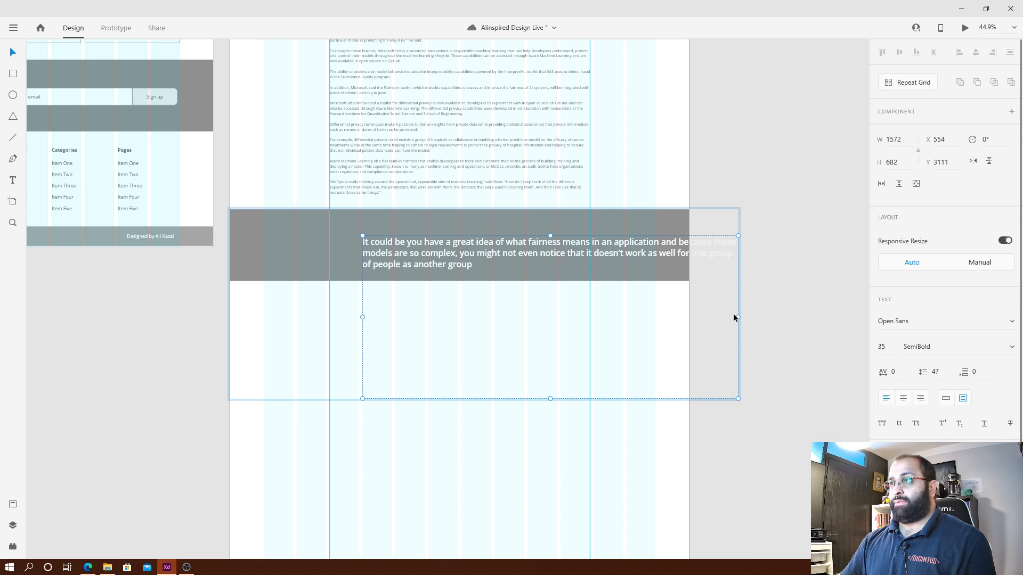
{"action": "left_click_drag", "start_coordinate": [736, 324], "coordinate": [559, 340]}
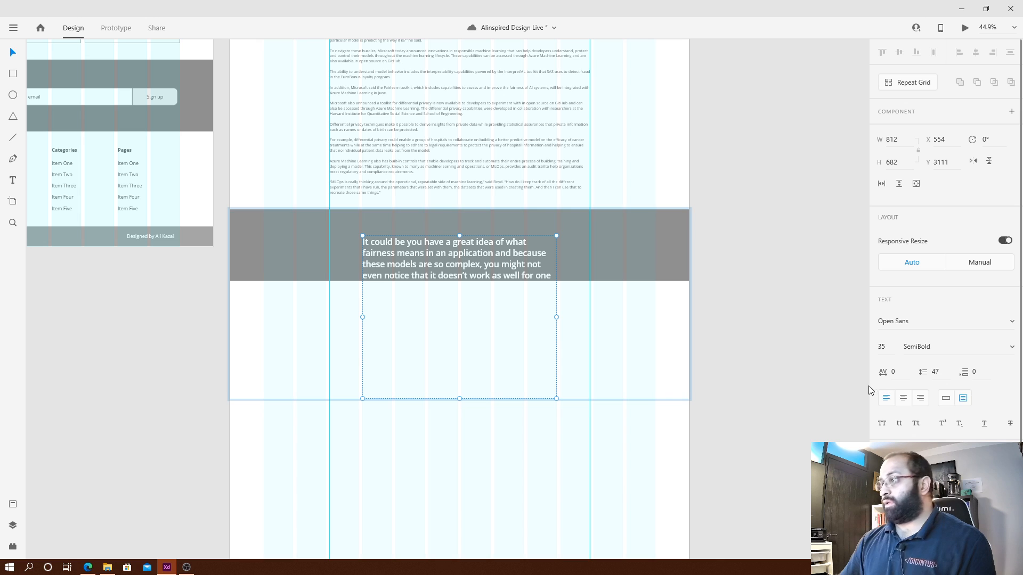
{"action": "left_click", "coordinate": [904, 398]}
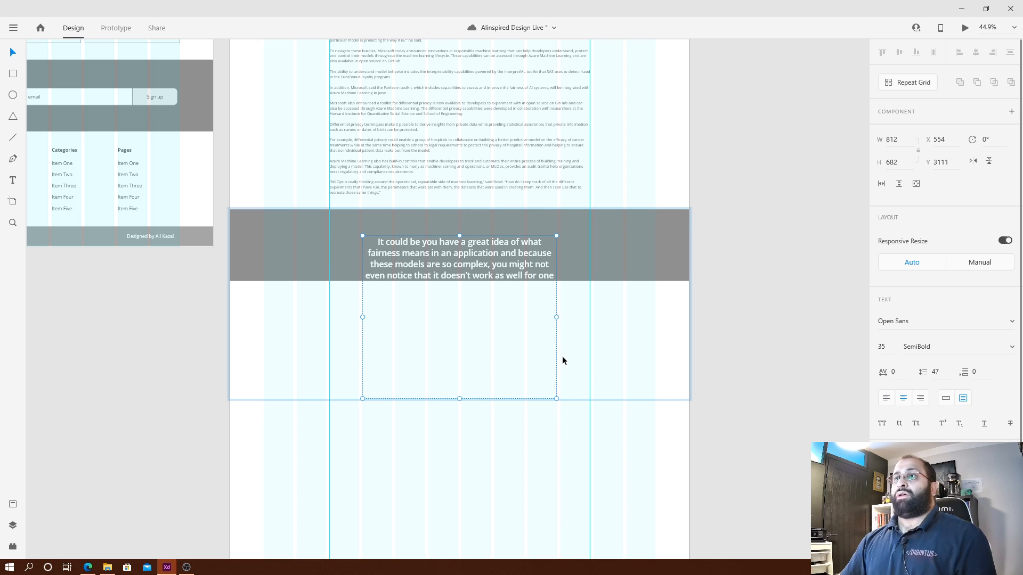
Shrink the oversized quote text box in the grey band so its height fits the text.
{"action": "left_click", "coordinate": [633, 329]}
{"action": "left_click", "coordinate": [439, 255]}
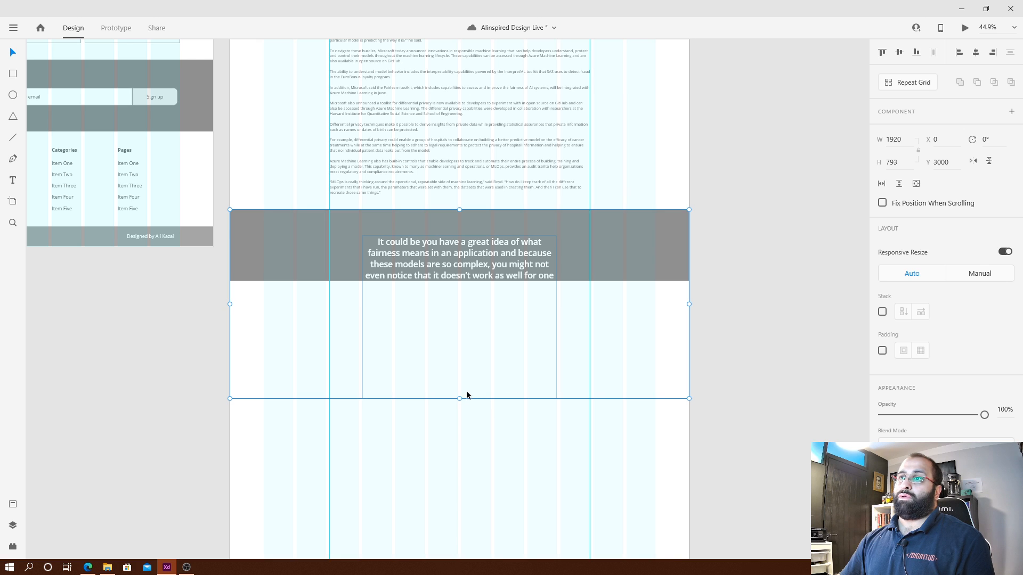
{"action": "double_click", "coordinate": [468, 368]}
{"action": "double_click", "coordinate": [464, 274]}
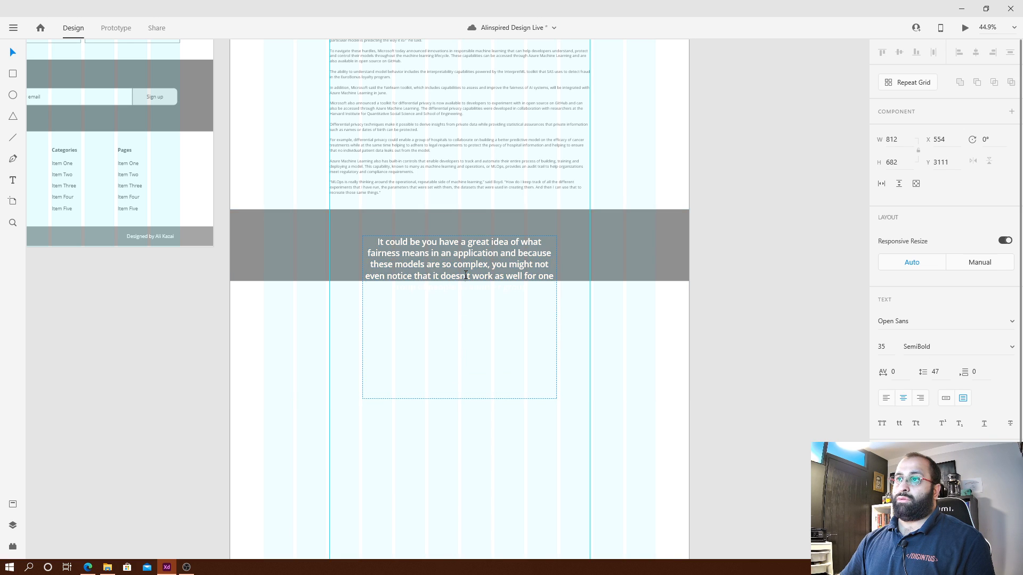
{"action": "key", "text": "Escape"}
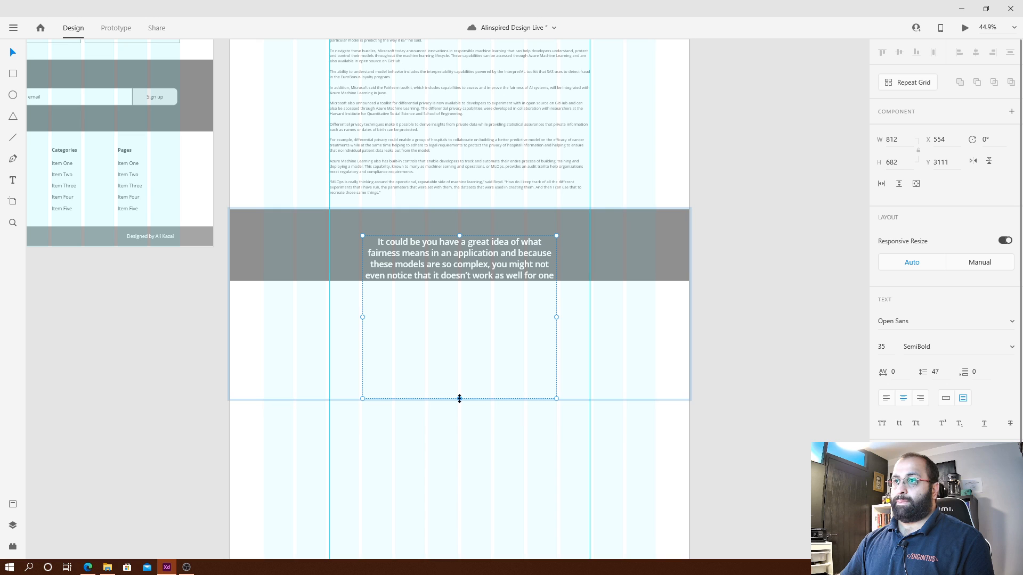
{"action": "double_click", "coordinate": [460, 398]}
{"action": "left_click", "coordinate": [580, 322]}
{"action": "scroll", "coordinate": [518, 341], "scroll_direction": "up", "scroll_amount": 1}
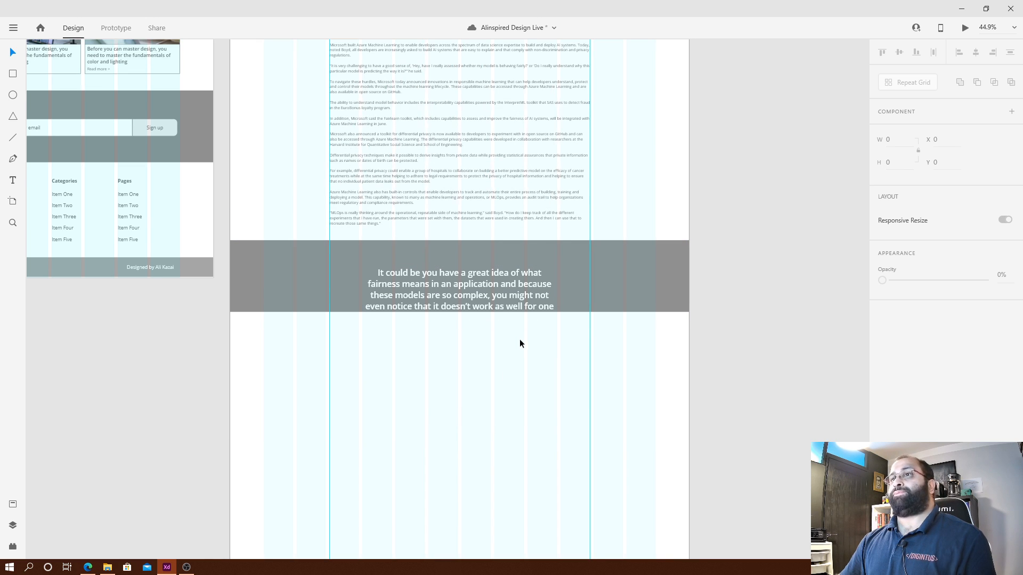
{"action": "left_click_drag", "start_coordinate": [491, 302], "coordinate": [494, 292]}
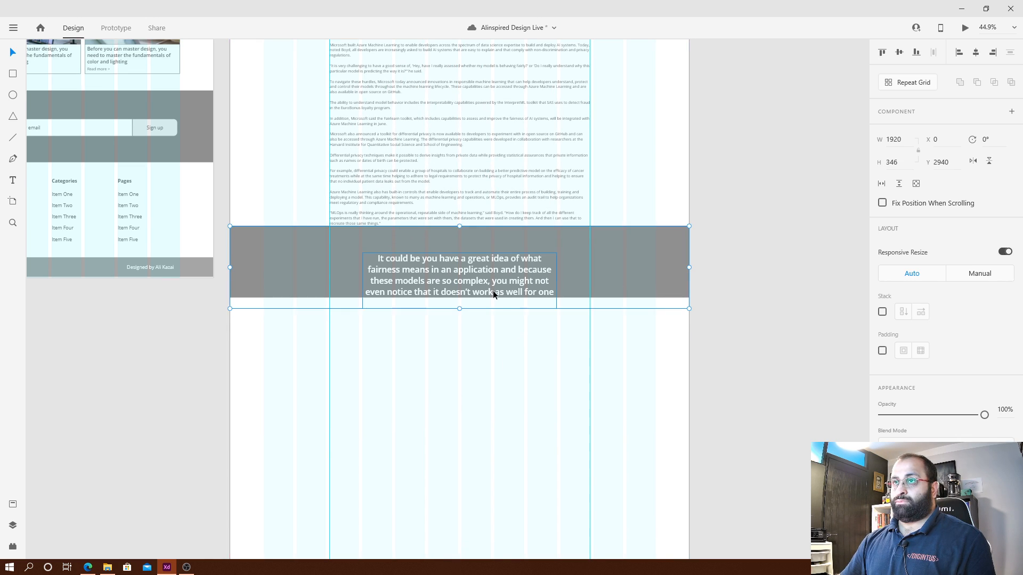
{"action": "key", "text": "ctrl+z"}
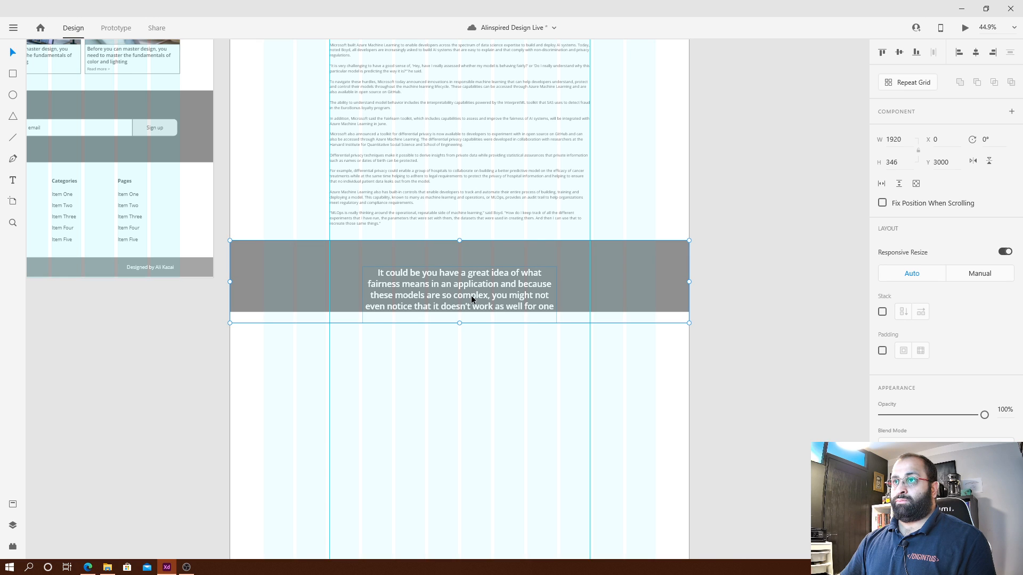
{"action": "left_click", "coordinate": [580, 368]}
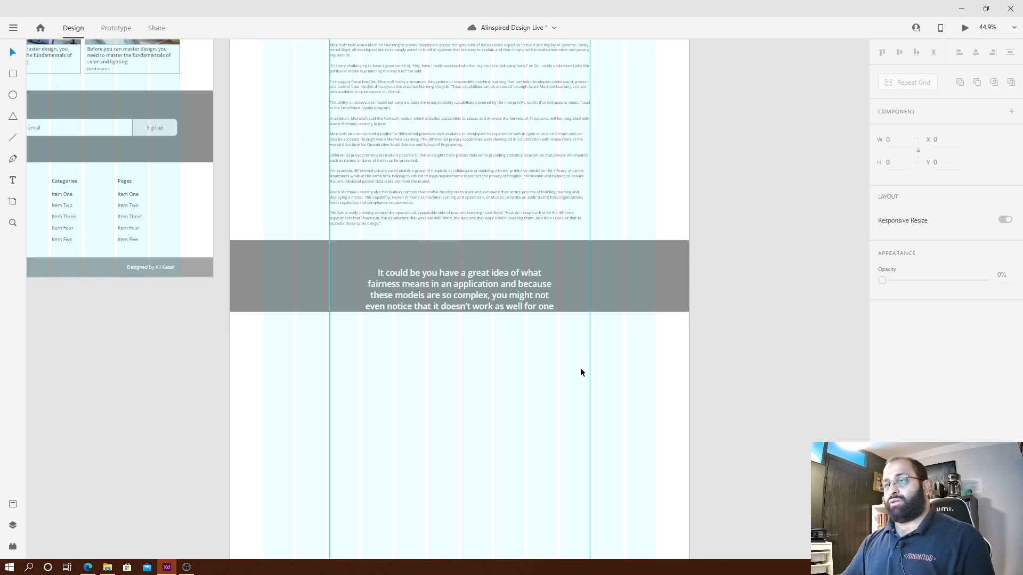
Move the quote up to the band's upper edge at Y 3000 and set its text to size 28, Regular weight.
{"action": "left_click", "coordinate": [494, 311]}
{"action": "left_click_drag", "start_coordinate": [517, 302], "coordinate": [506, 279]}
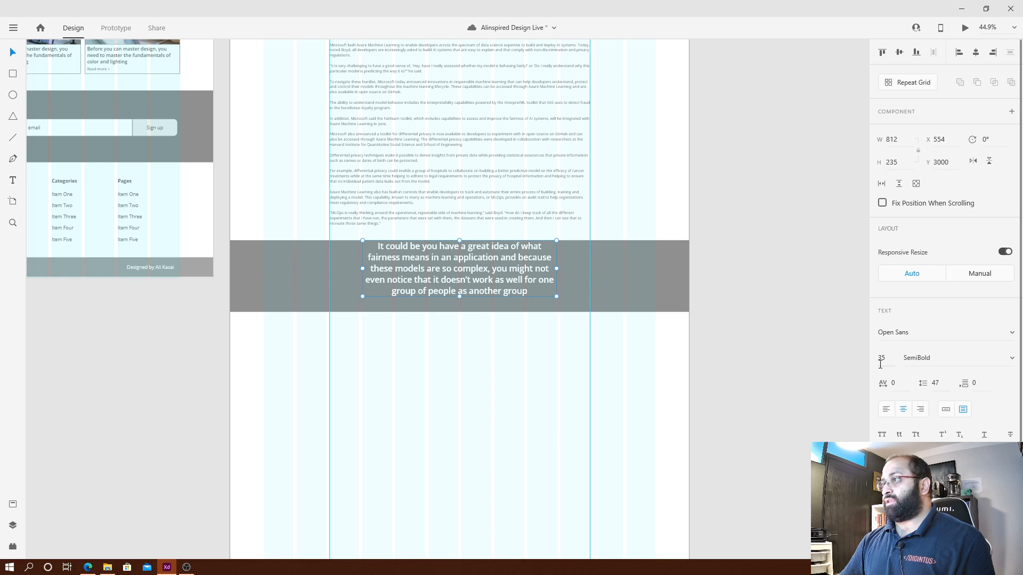
{"action": "left_click_drag", "start_coordinate": [883, 358], "coordinate": [877, 362]}
{"action": "key", "text": "BackSpace"}
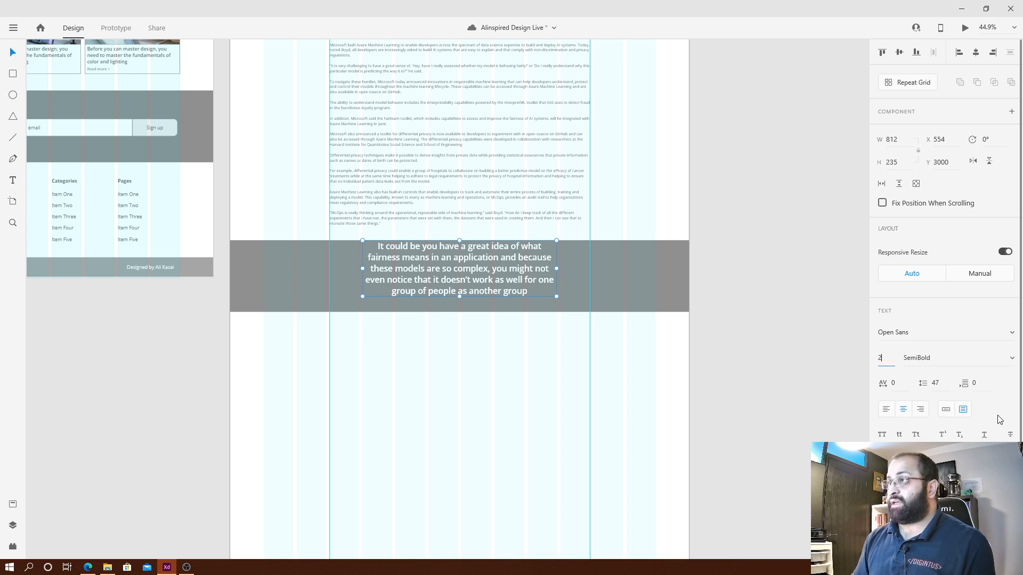
{"action": "key", "text": "Return"}
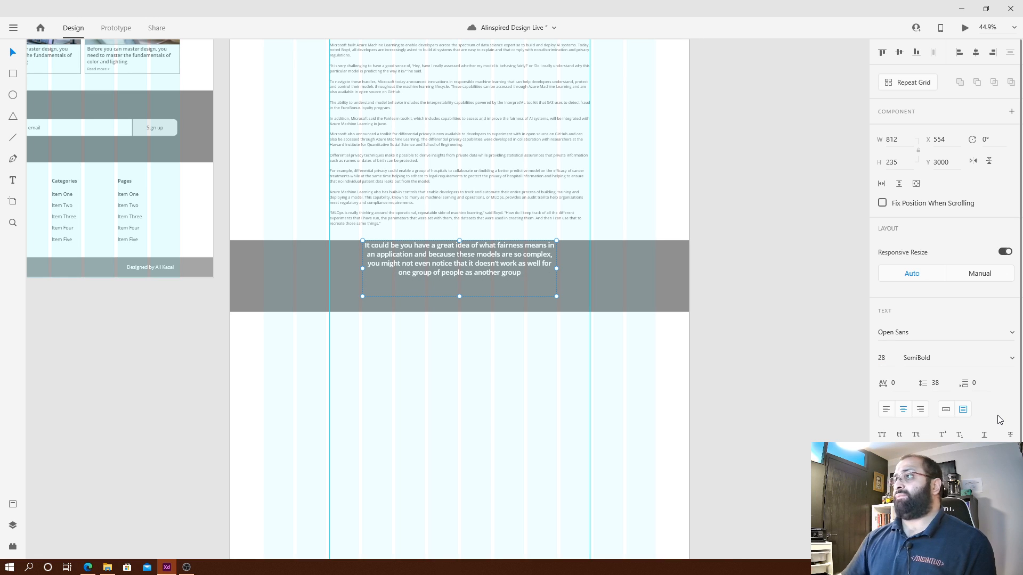
{"action": "left_click", "coordinate": [932, 362]}
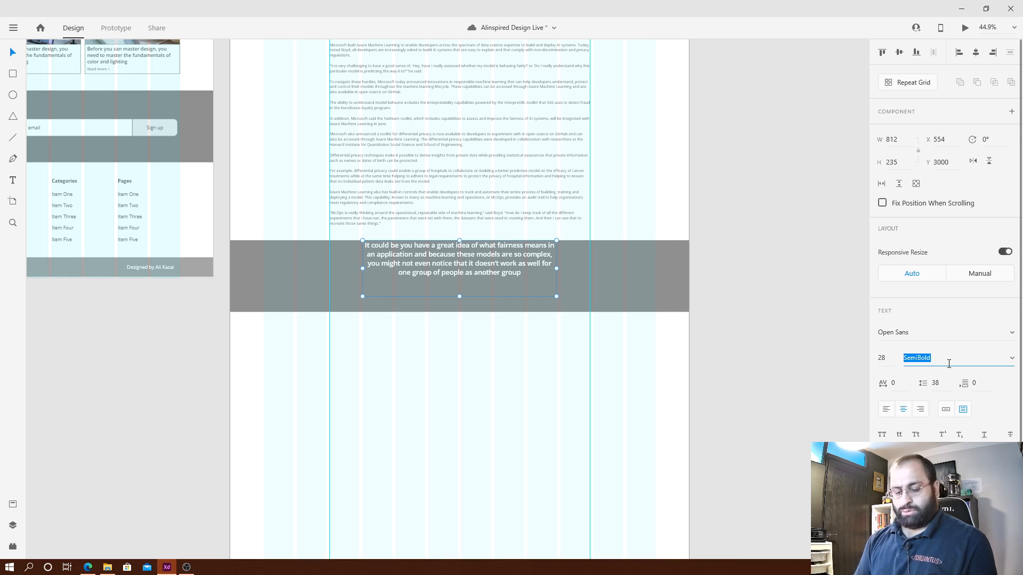
{"action": "type", "text": "Regular"}
{"action": "key", "text": "Return"}
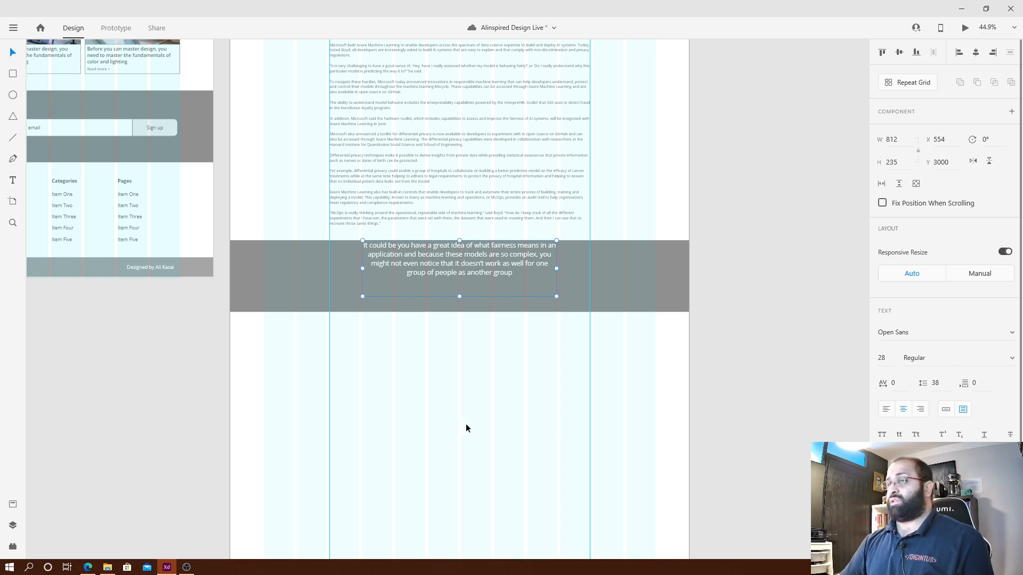
{"action": "left_click", "coordinate": [466, 425]}
Fit the quote's text box height to the smaller text and centre it vertically in the grey band at Y 3074.
{"action": "left_click", "coordinate": [499, 273]}
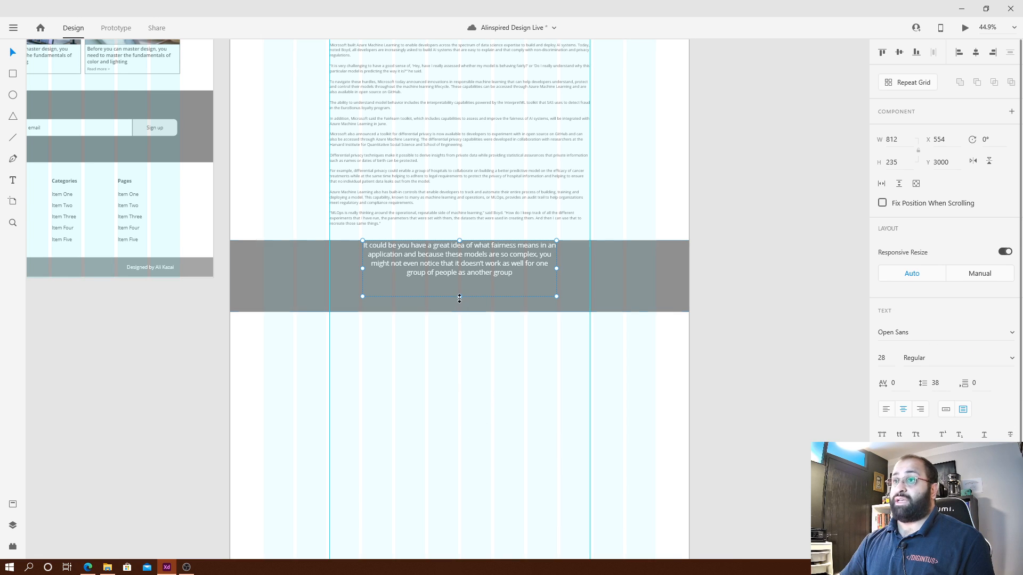
{"action": "double_click", "coordinate": [460, 297]}
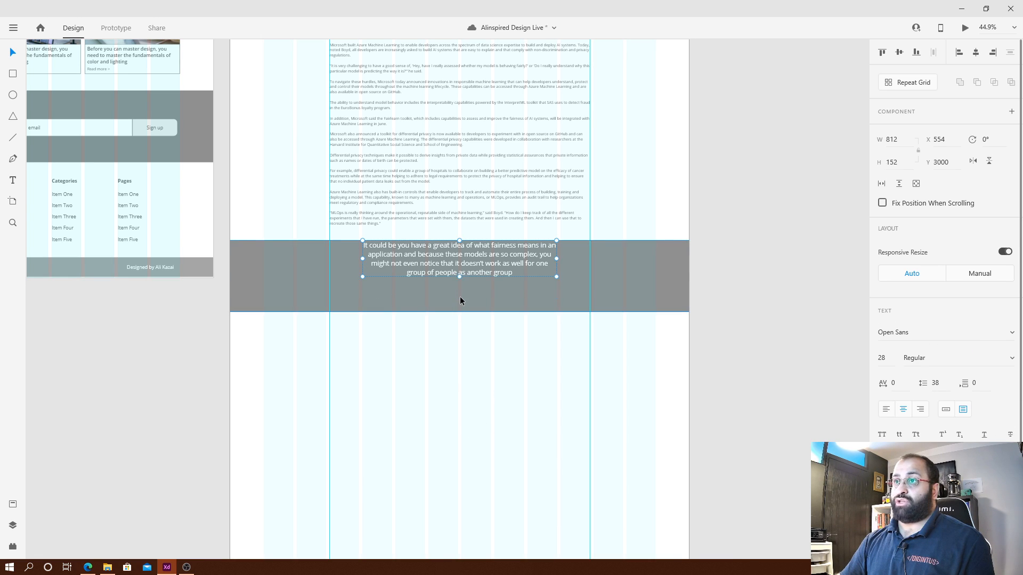
{"action": "double_click", "coordinate": [486, 276]}
{"action": "left_click_drag", "start_coordinate": [495, 266], "coordinate": [504, 286]}
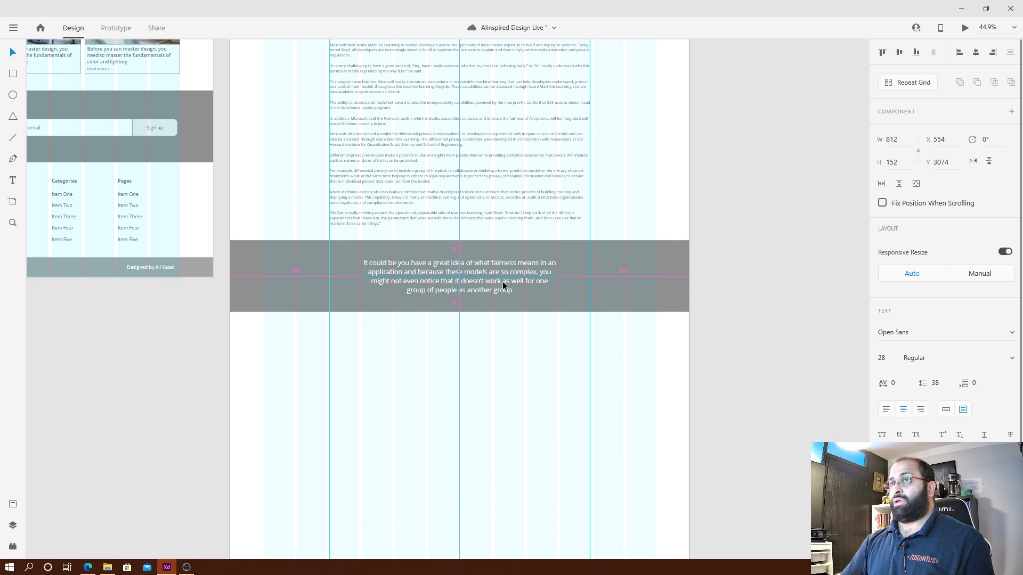
{"action": "left_click", "coordinate": [524, 339]}
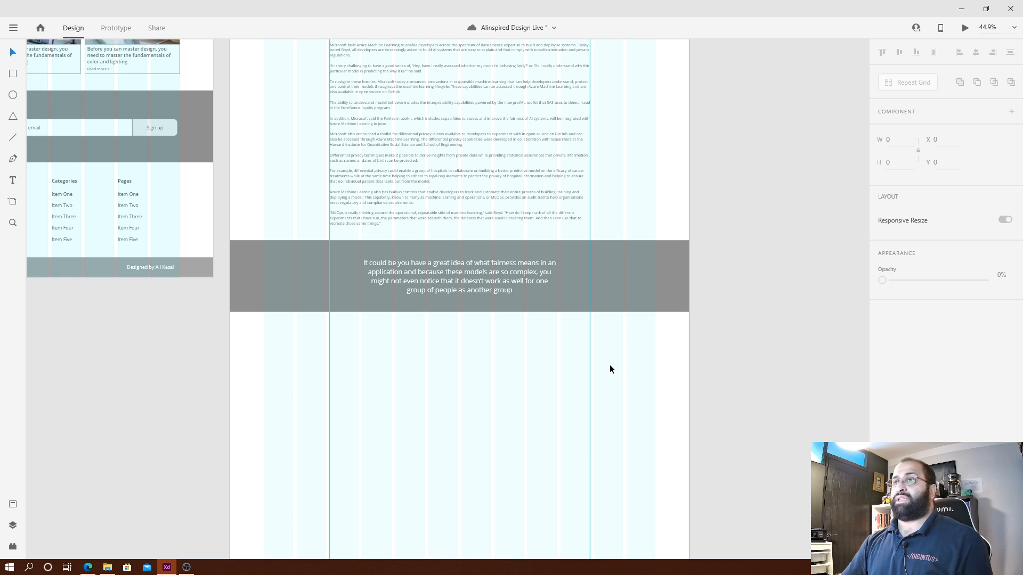
{"action": "left_click", "coordinate": [465, 287]}
{"action": "left_click", "coordinate": [519, 348]}
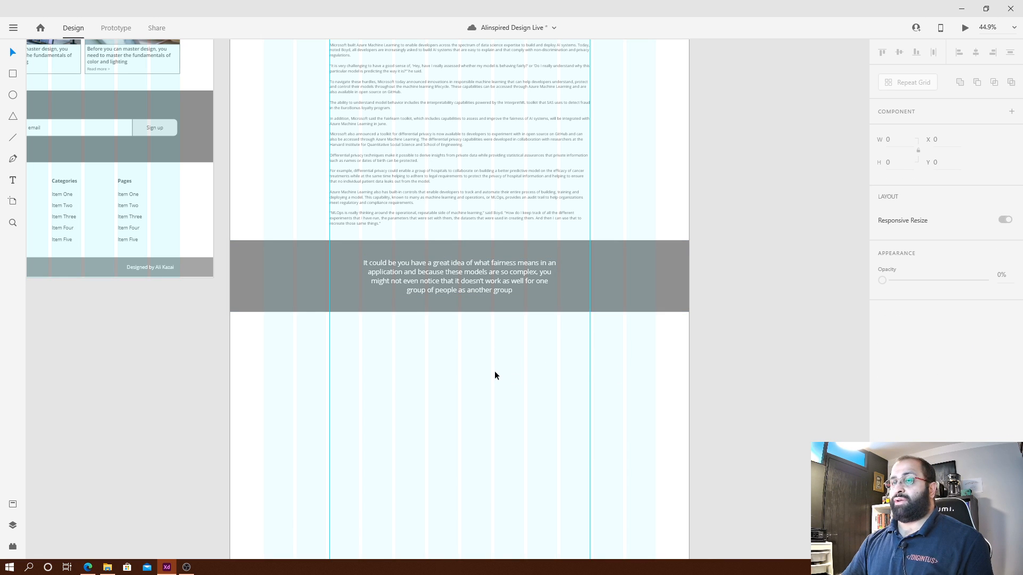
{"action": "scroll", "coordinate": [496, 342], "scroll_direction": "up", "scroll_amount": 5}
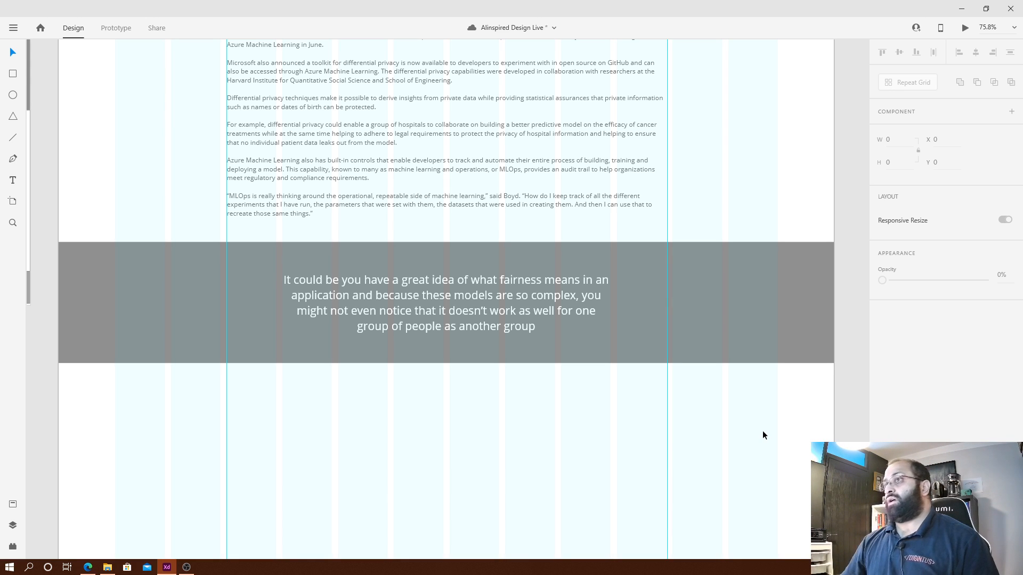
{"action": "key", "text": "alt+Tab"}
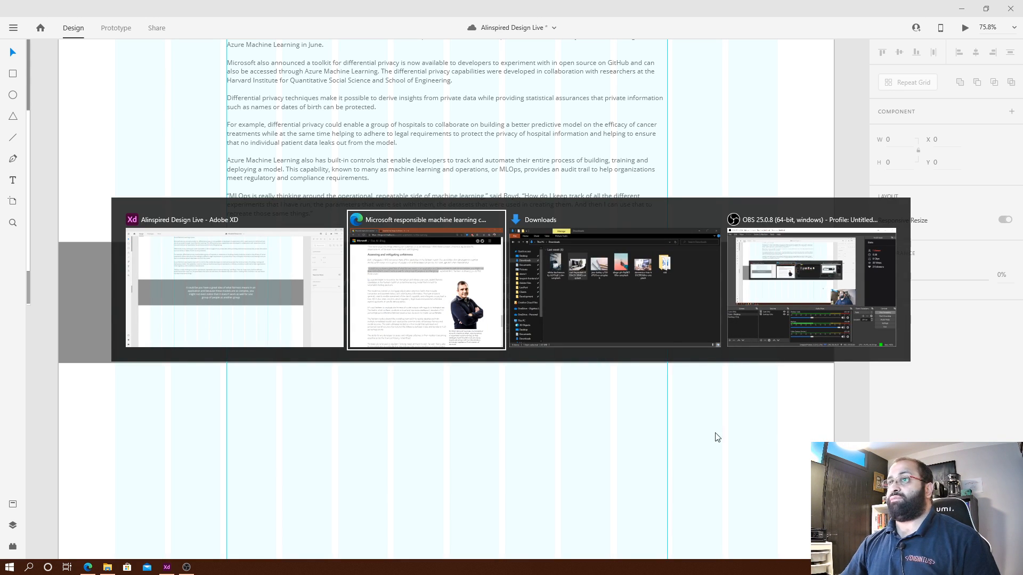
{"action": "key", "text": "Escape"}
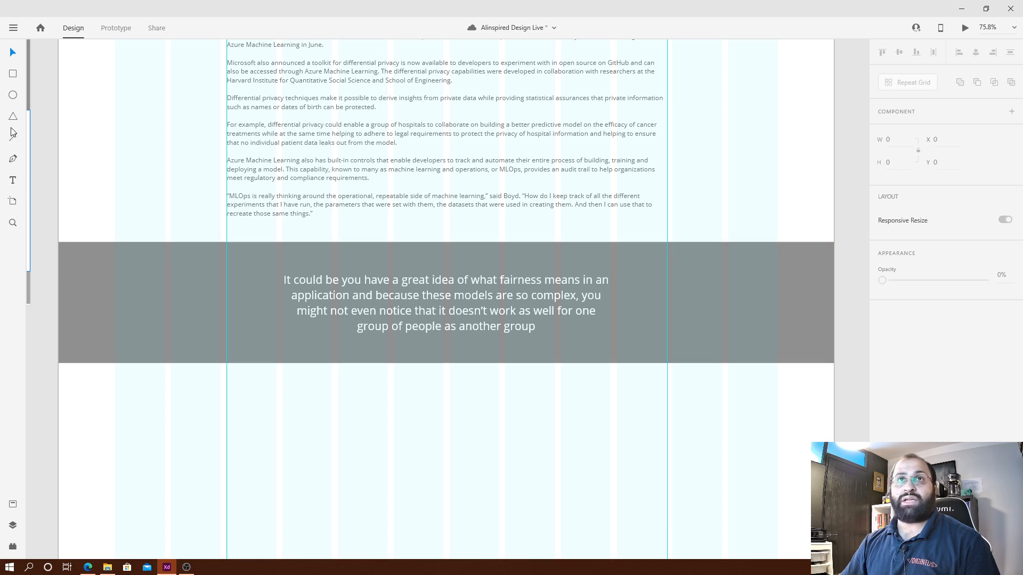
Add a straight double quotation mark as text in the empty area below the band and colour it #707070.
{"action": "left_click", "coordinate": [13, 181]}
{"action": "left_click", "coordinate": [432, 441]}
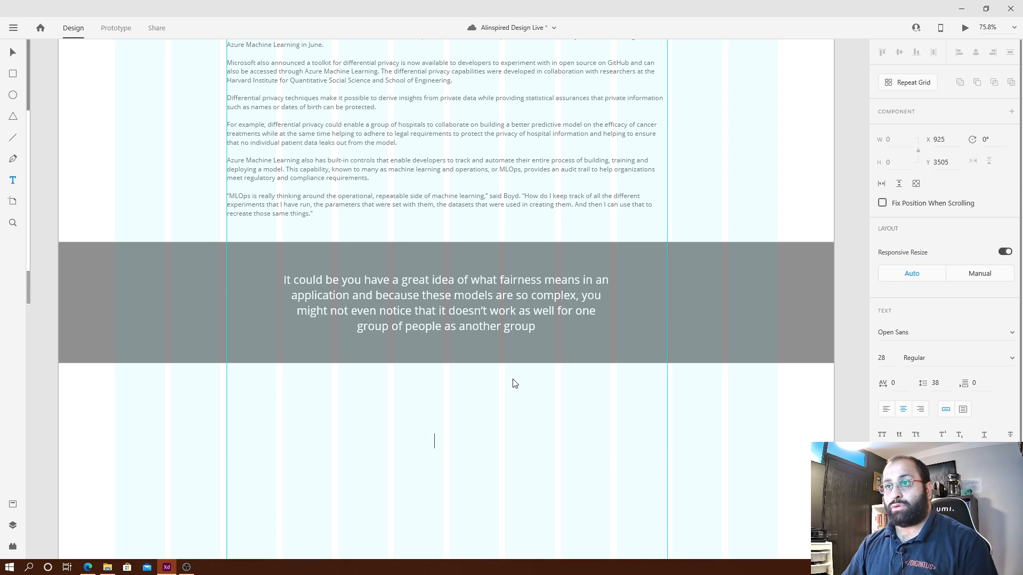
{"action": "key", "text": "Escape"}
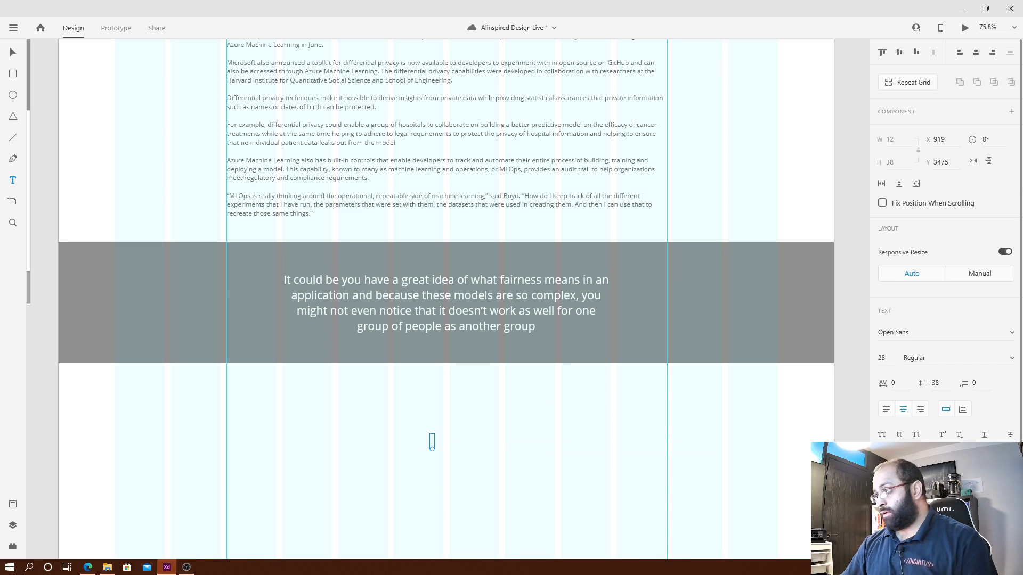
{"action": "left_click", "coordinate": [899, 514]}
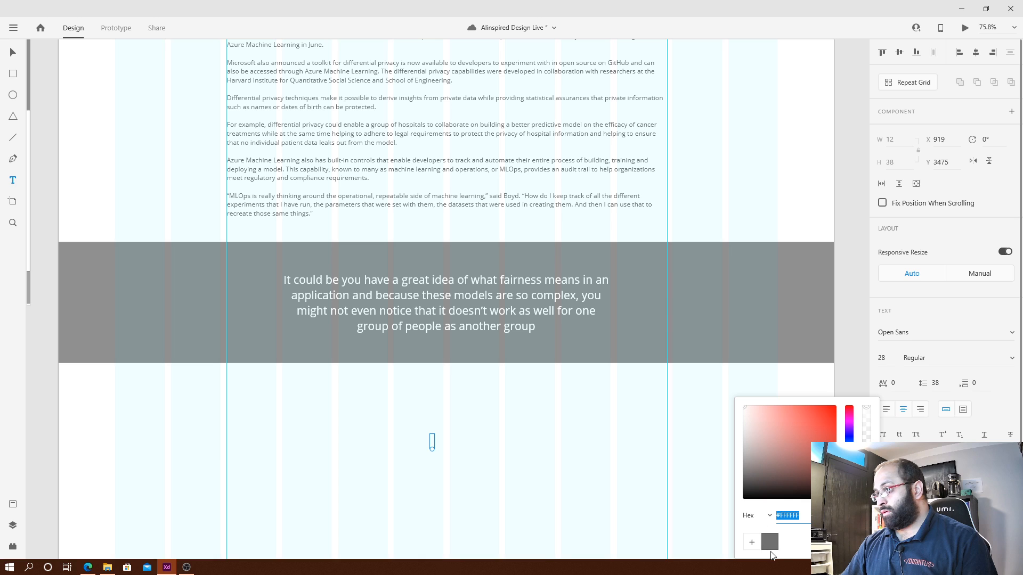
{"action": "left_click", "coordinate": [769, 542]}
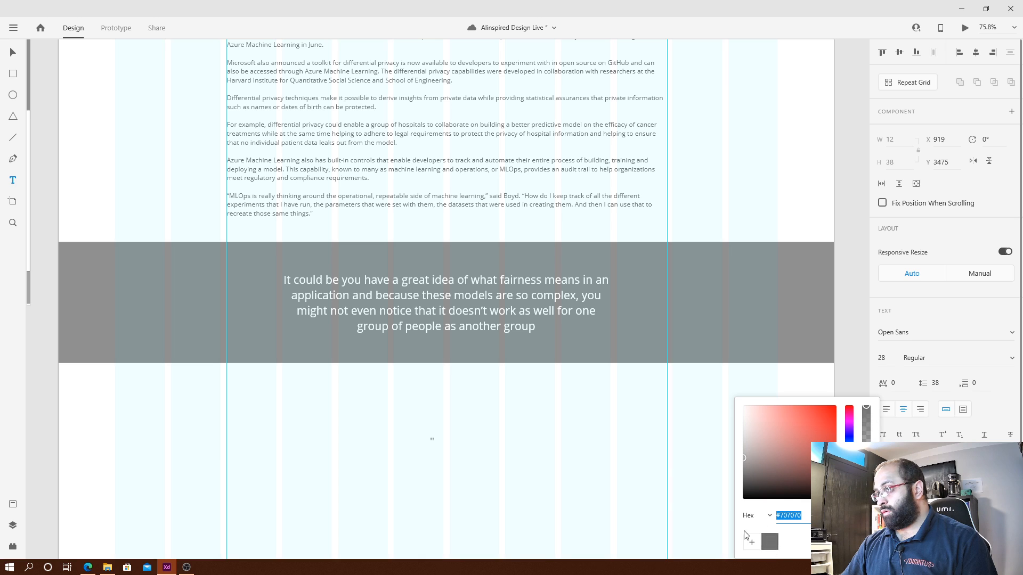
Enlarge the new quotation mark to font size 100.
{"action": "left_click", "coordinate": [15, 52]}
{"action": "left_click", "coordinate": [482, 464]}
{"action": "left_click", "coordinate": [433, 442]}
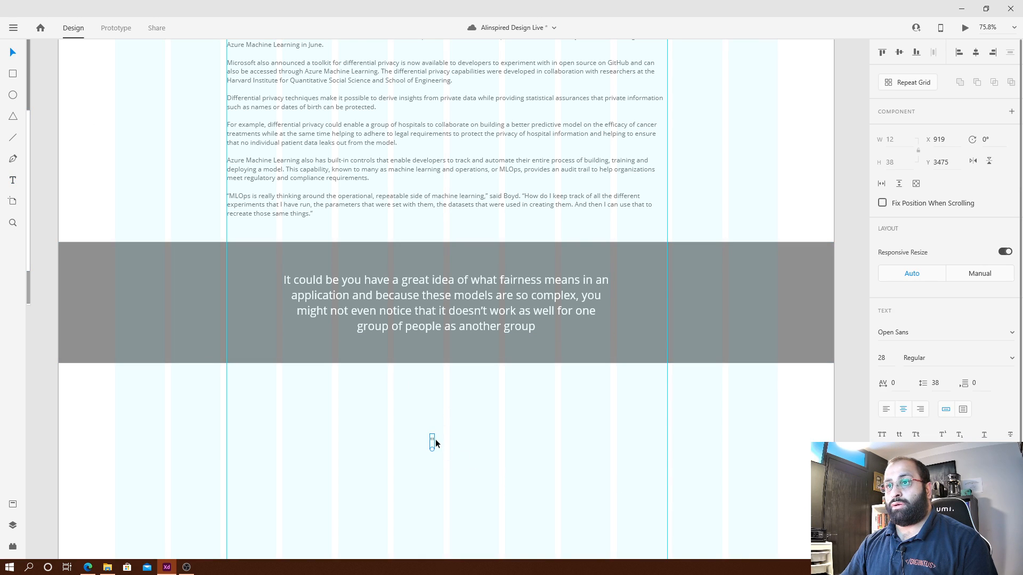
{"action": "left_click", "coordinate": [882, 358]}
{"action": "type", "text": "50"}
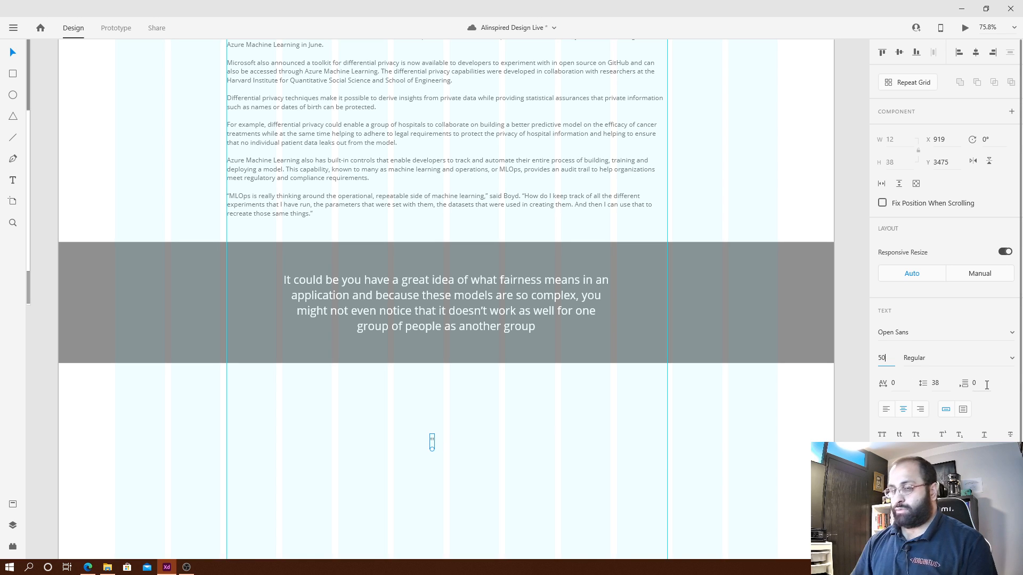
{"action": "key", "text": "Return"}
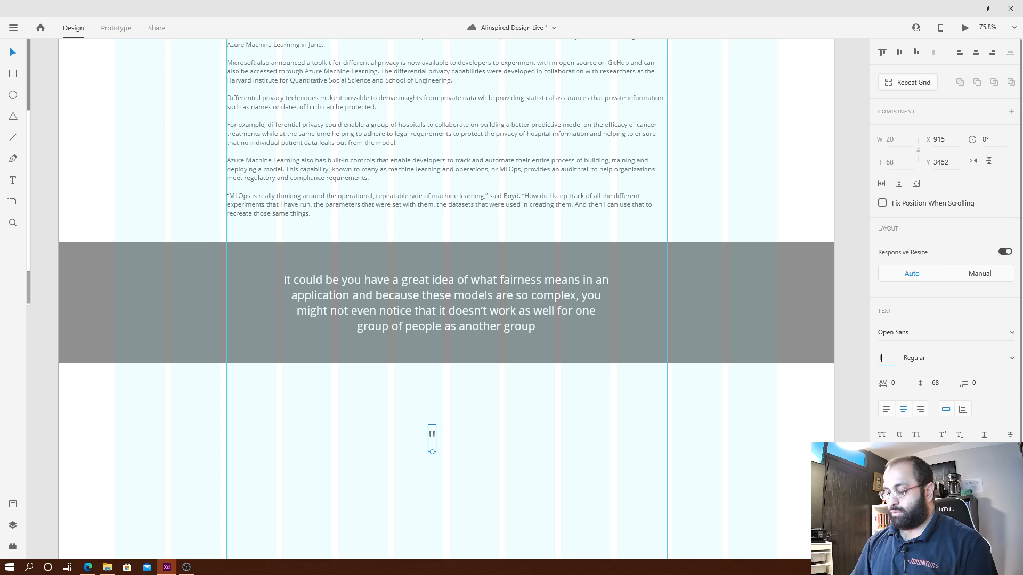
{"action": "key", "text": "BackSpace"}
{"action": "key", "text": "BackSpace"}
{"action": "type", "text": "100"}
{"action": "key", "text": "Return"}
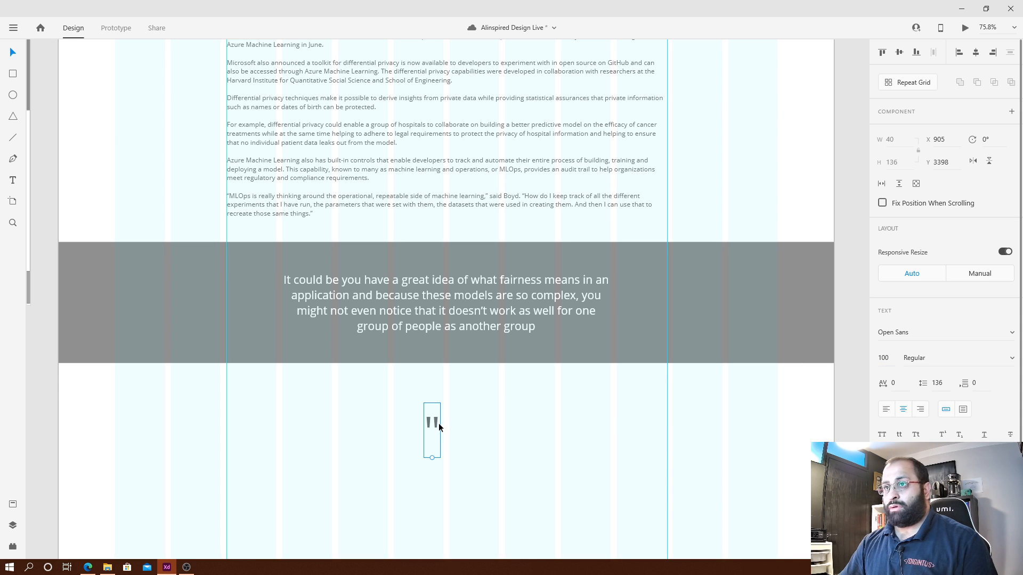
Place the quotation mark before the quote's first line at X 498, Y 3006, and duplicate it after the last line at X 1366, Y 3184.
{"action": "left_click_drag", "start_coordinate": [440, 427], "coordinate": [269, 270]}
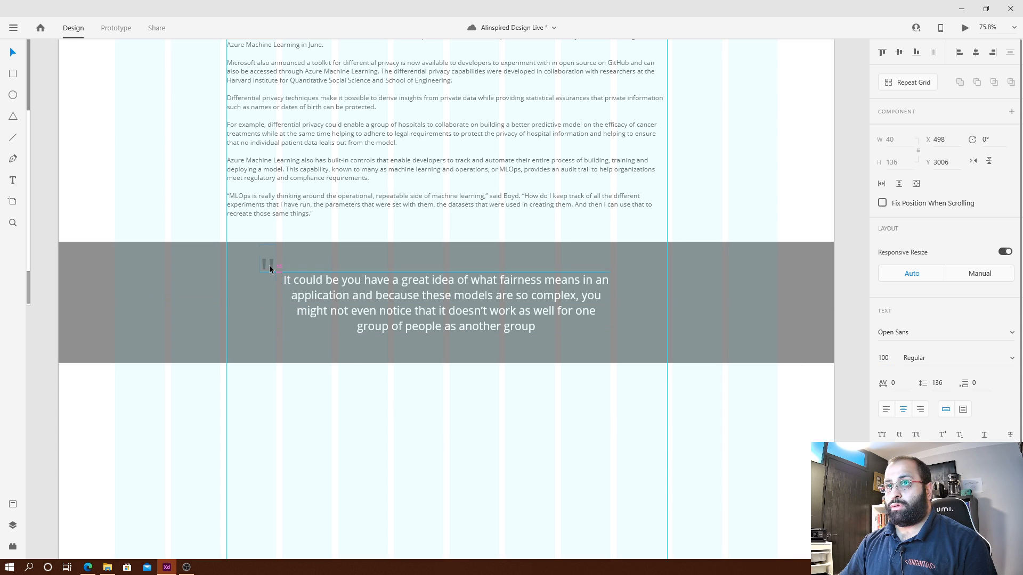
{"action": "left_click", "coordinate": [493, 429]}
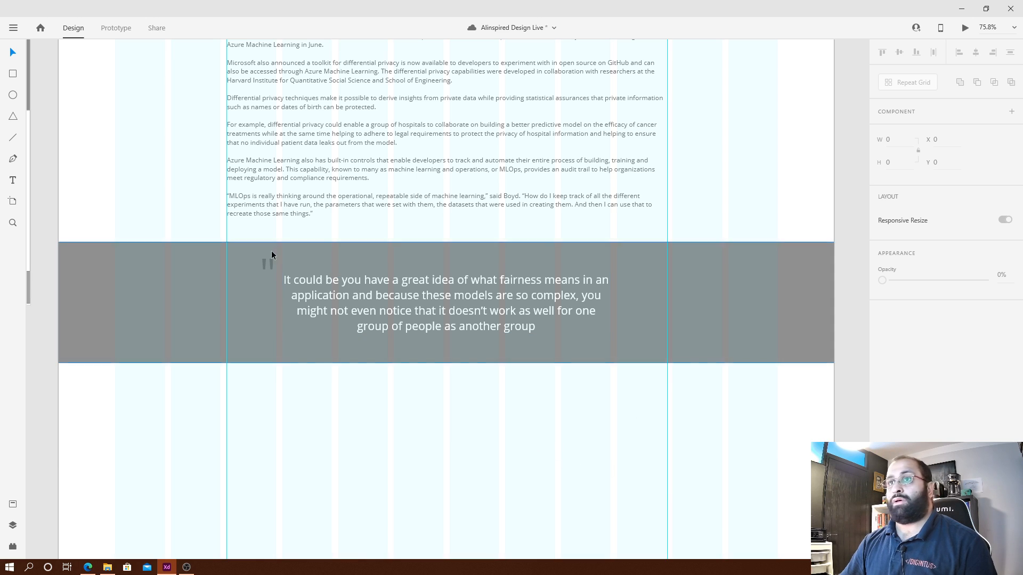
{"action": "left_click_drag", "start_coordinate": [269, 265], "coordinate": [618, 334], "text": "alt"}
{"action": "left_click", "coordinate": [669, 406]}
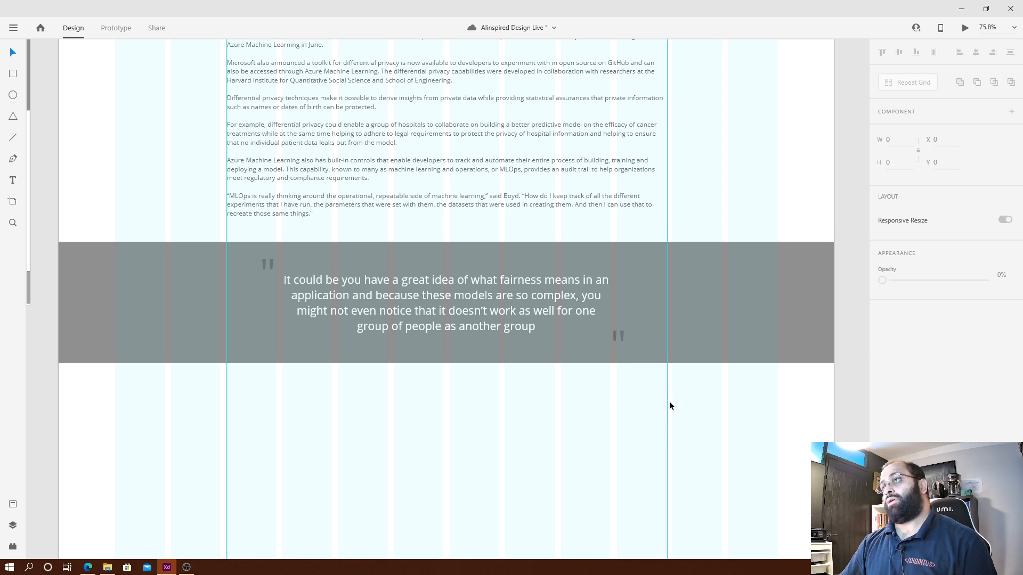
Change the opening quotation mark's font to Arial.
{"action": "left_click", "coordinate": [623, 341]}
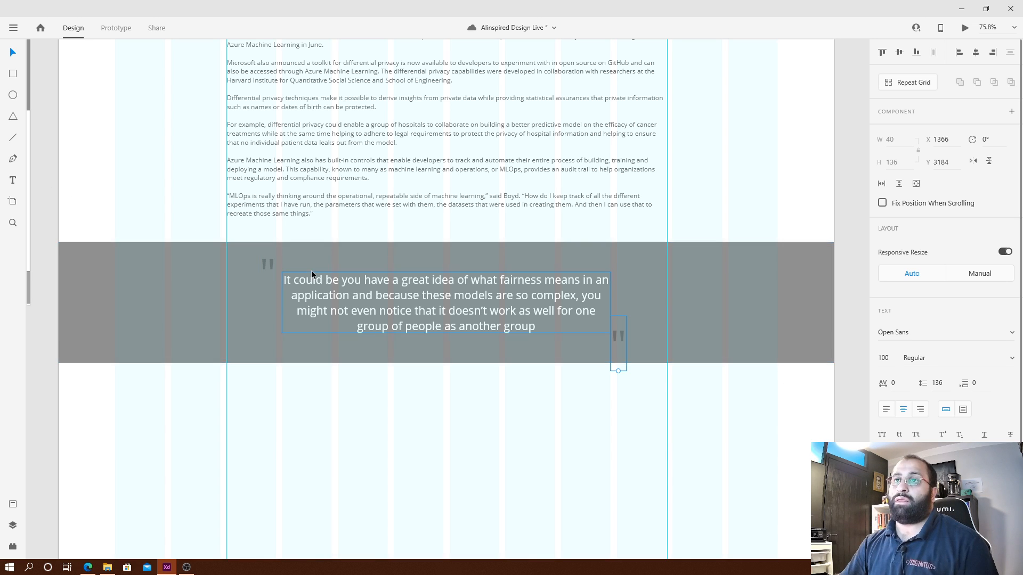
{"action": "left_click", "coordinate": [266, 265]}
{"action": "left_click", "coordinate": [894, 333]}
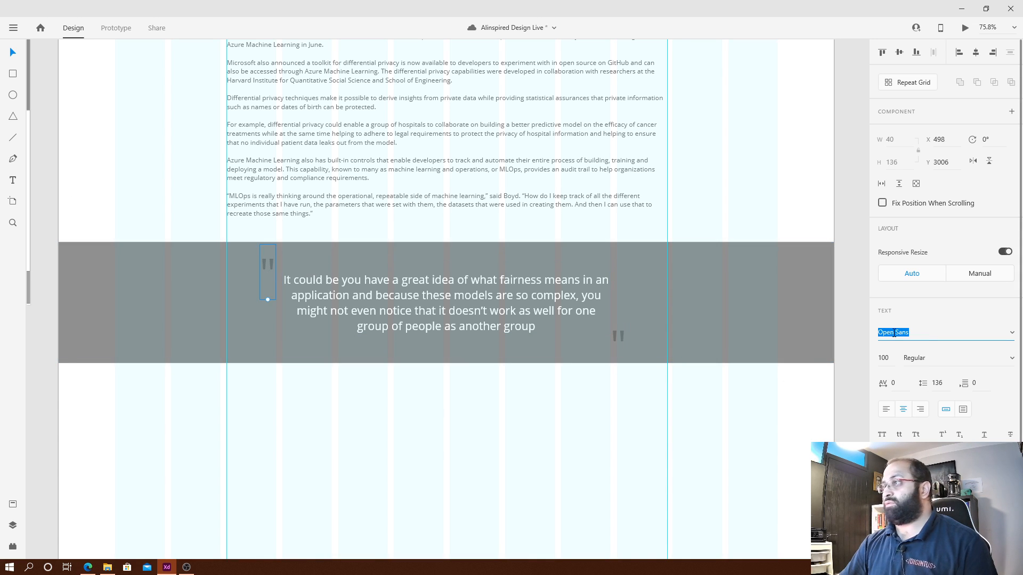
{"action": "type", "text": "Arial"}
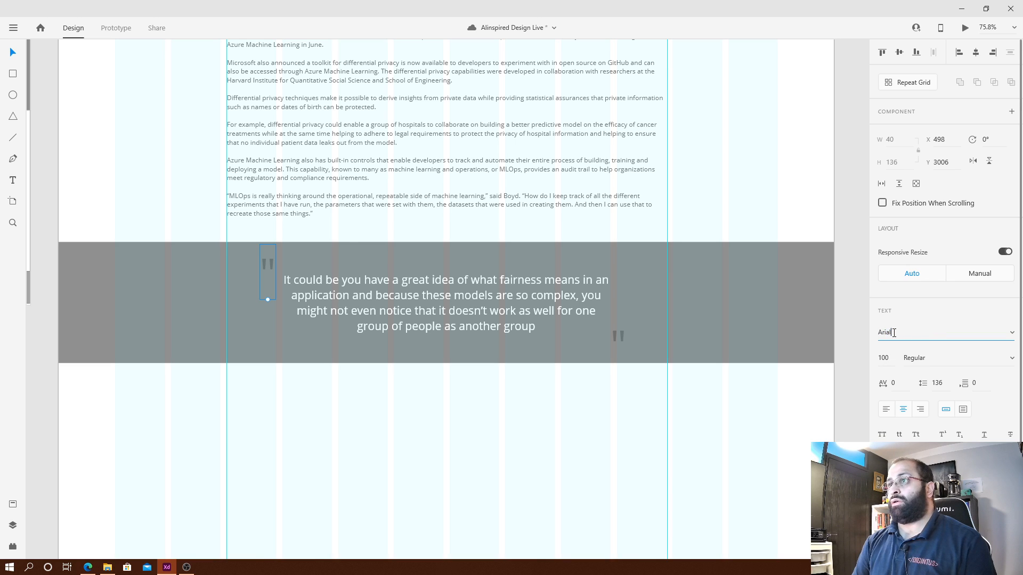
{"action": "key", "text": "Return"}
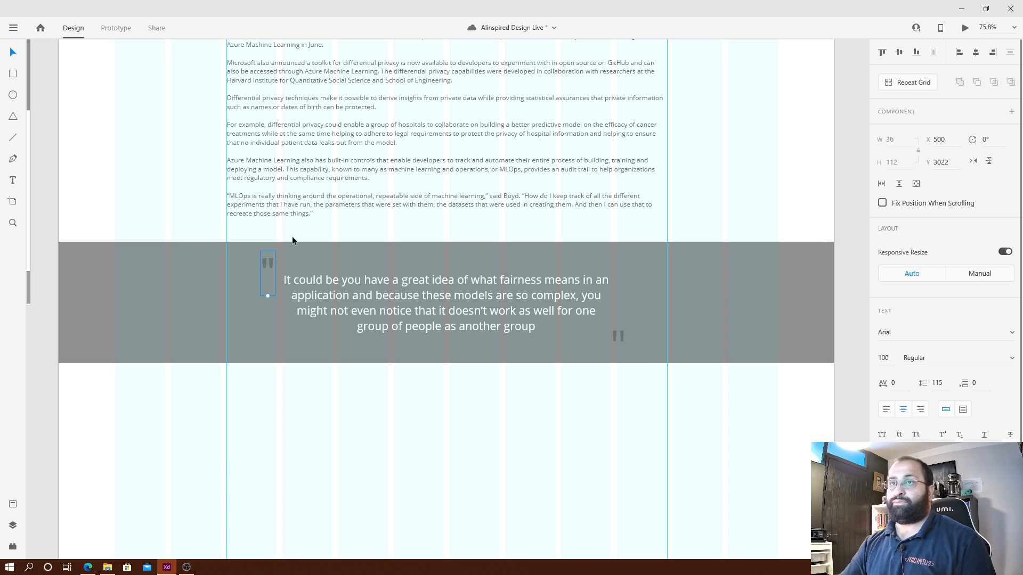
Retype the opening quotation mark before the quote as a straight double quotation mark.
{"action": "double_click", "coordinate": [265, 269]}
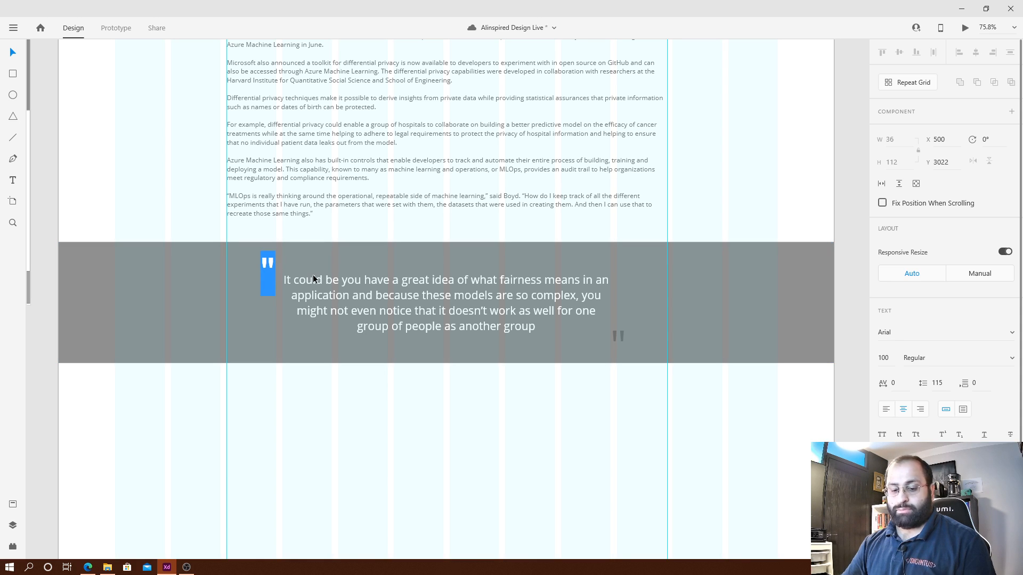
{"action": "type", "text": "'"}
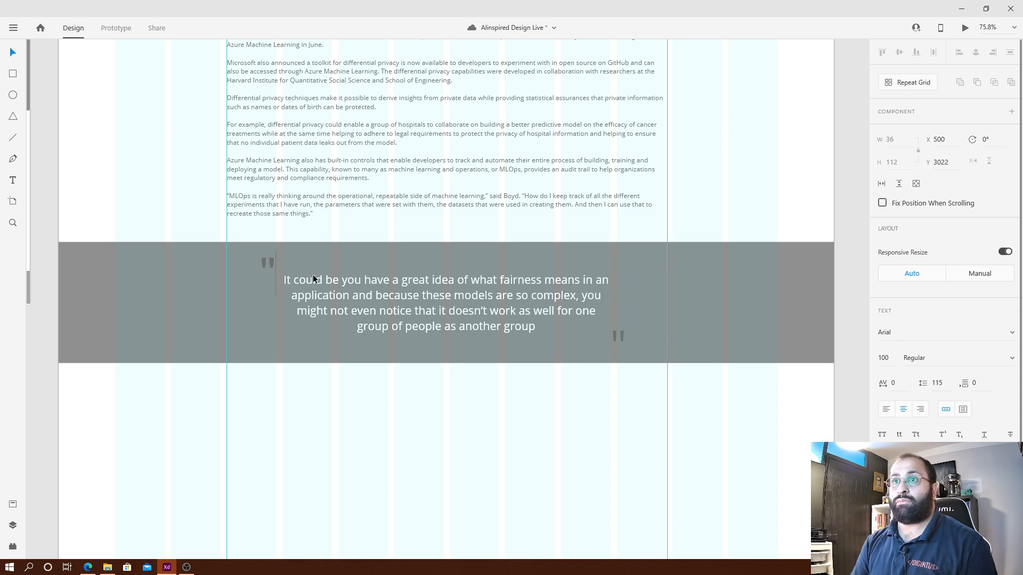
{"action": "key", "text": "BackSpace"}
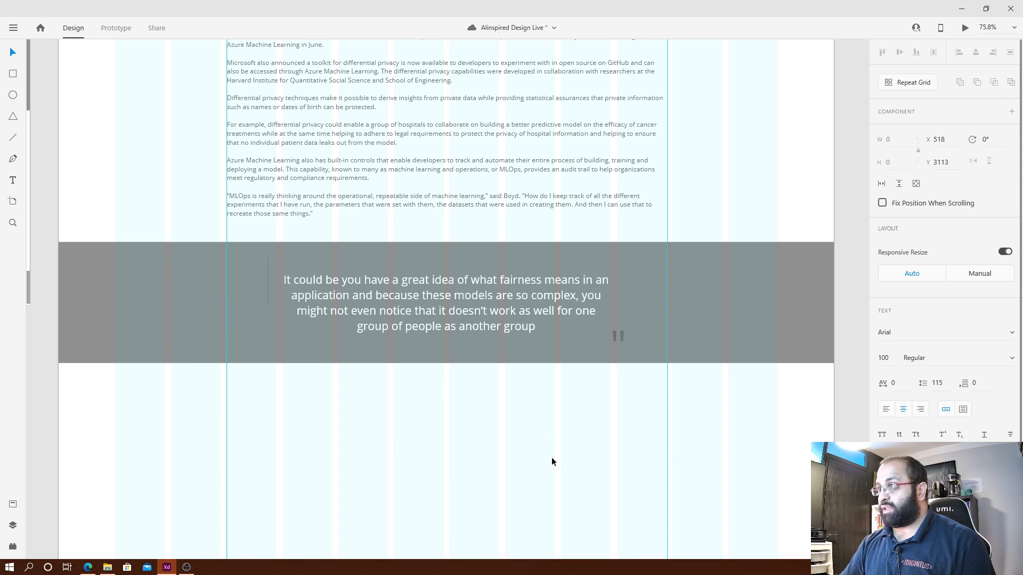
{"action": "type", "text": "\""}
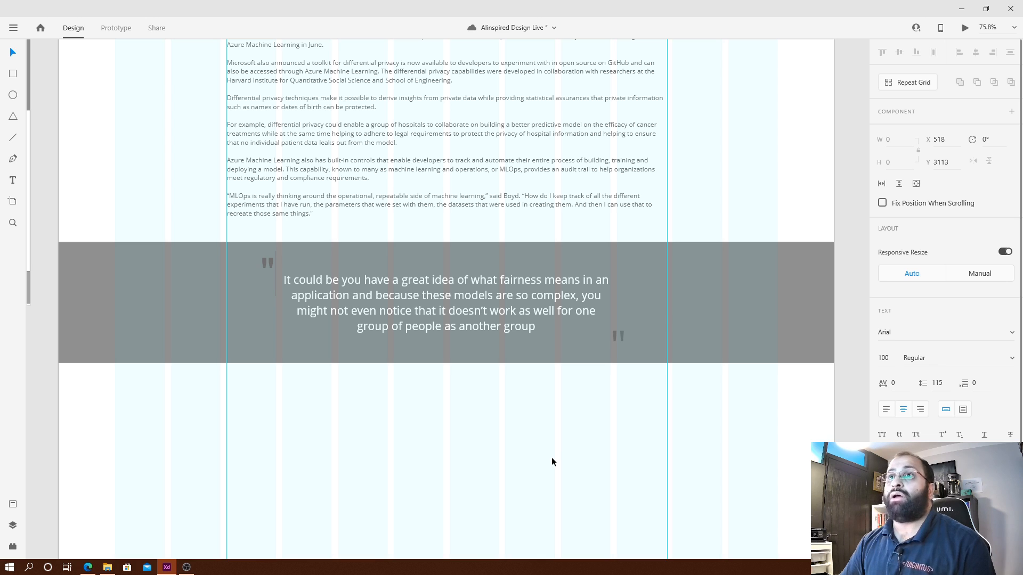
{"action": "key", "text": "Escape"}
{"action": "left_click", "coordinate": [577, 470]}
Retype the closing quotation mark after the quote as a straight double quotation mark.
{"action": "double_click", "coordinate": [618, 336]}
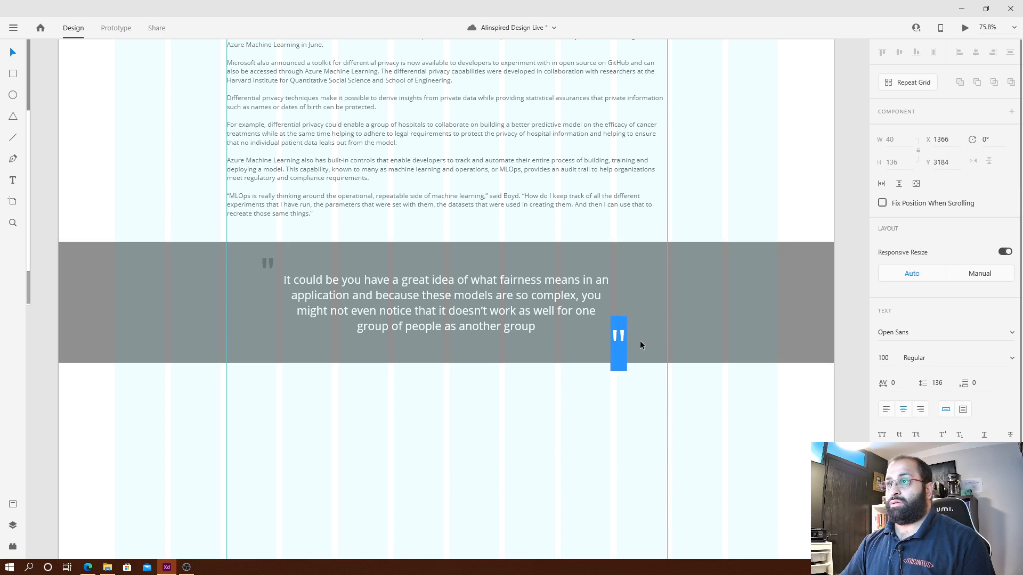
{"action": "type", "text": "\""}
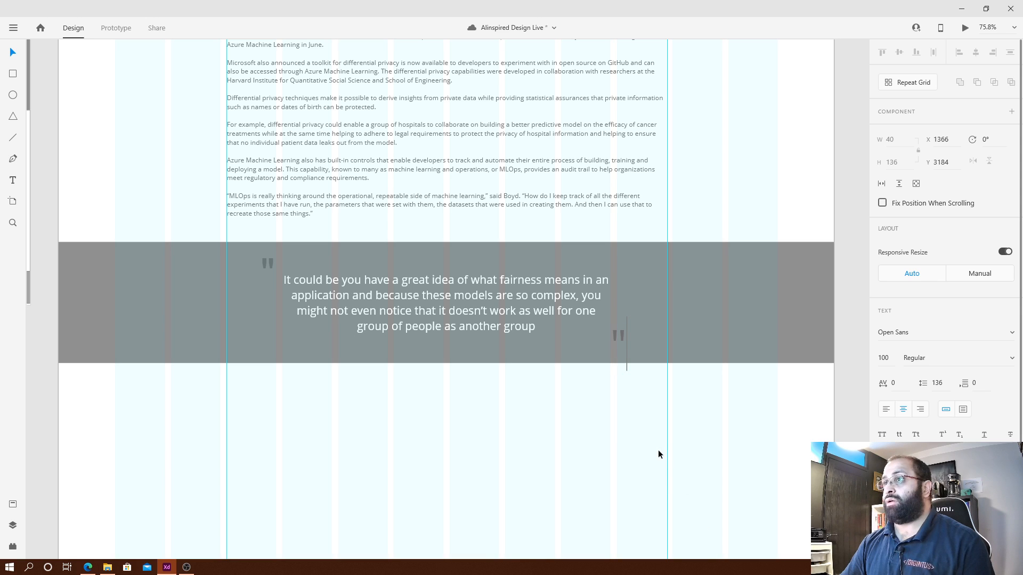
{"action": "key", "text": "Escape"}
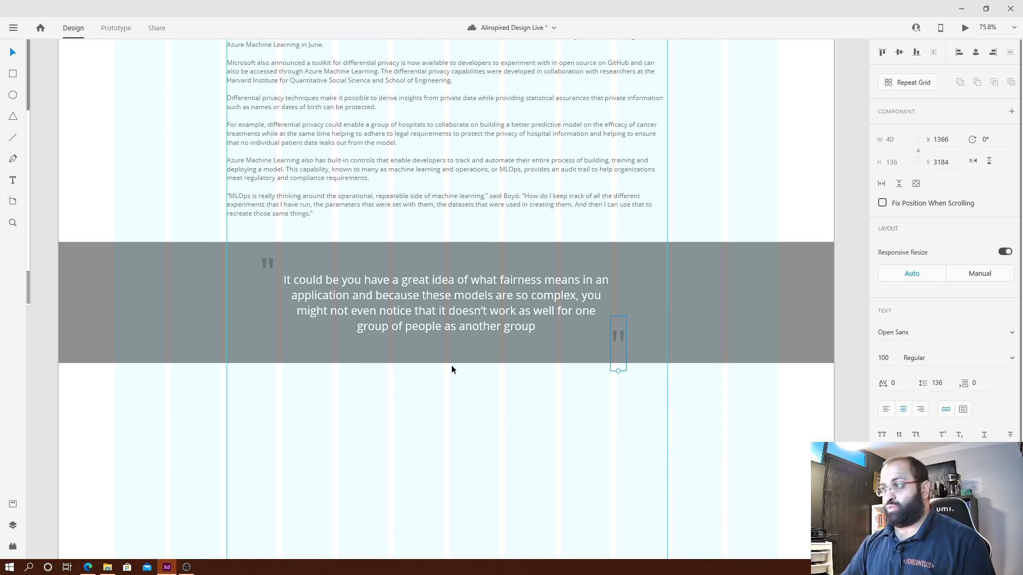
{"action": "key", "text": "Escape"}
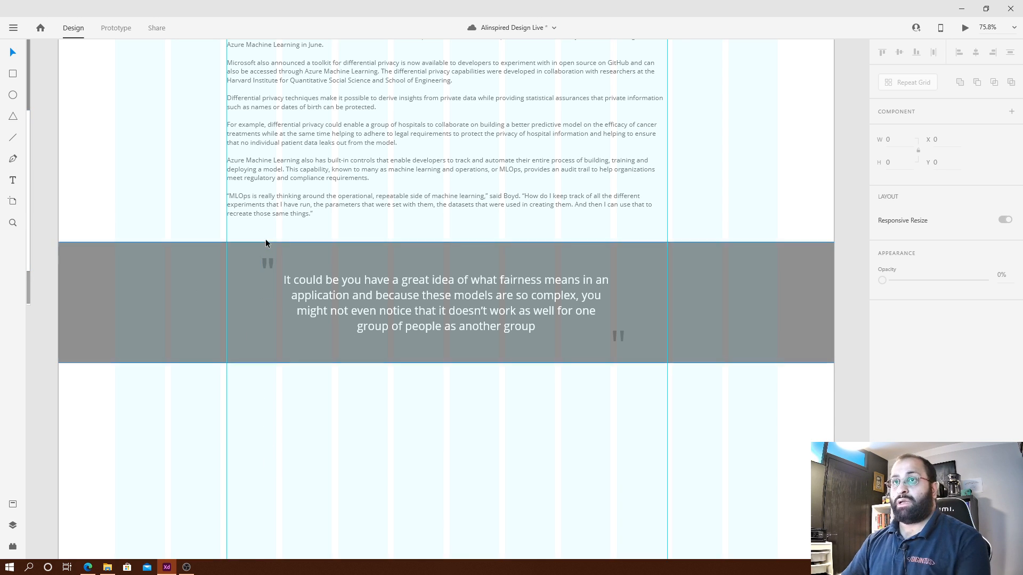
{"action": "left_click", "coordinate": [623, 344]}
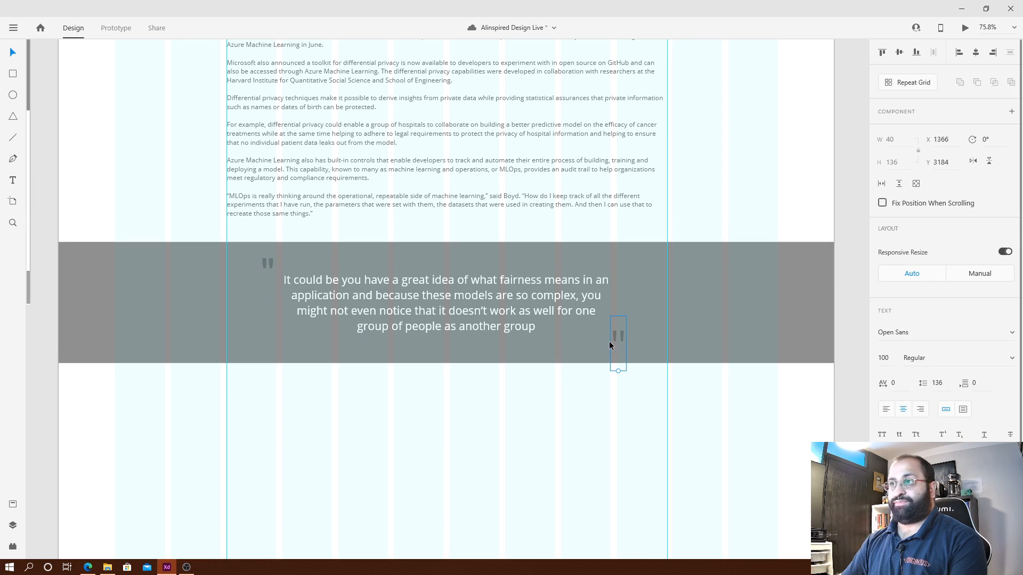
{"action": "left_click_drag", "start_coordinate": [879, 333], "coordinate": [902, 332]}
{"action": "key", "text": "BackSpace"}
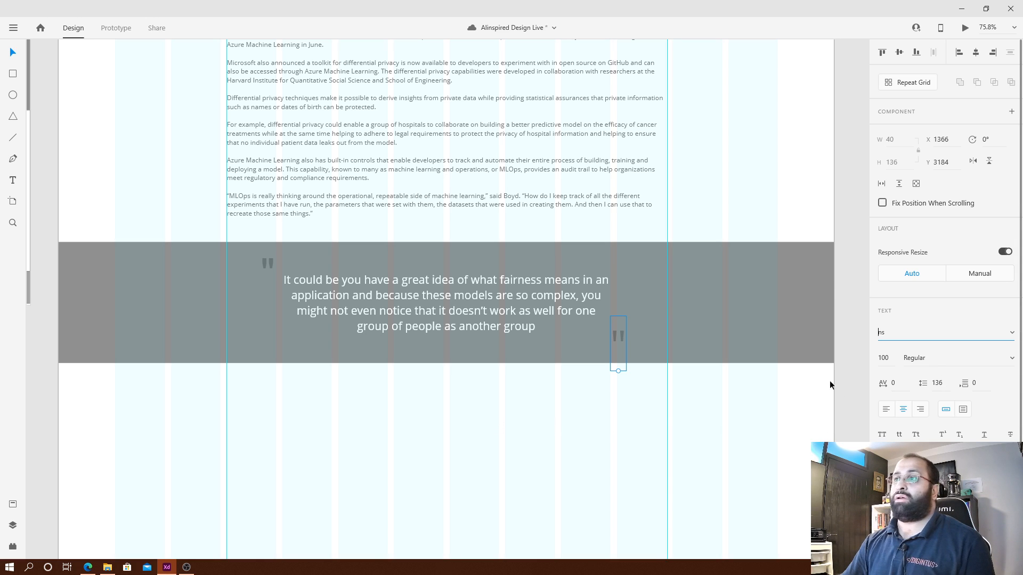
Try a percent sign in place of the closing quotation mark and restore the straight double quotation mark.
{"action": "double_click", "coordinate": [621, 344]}
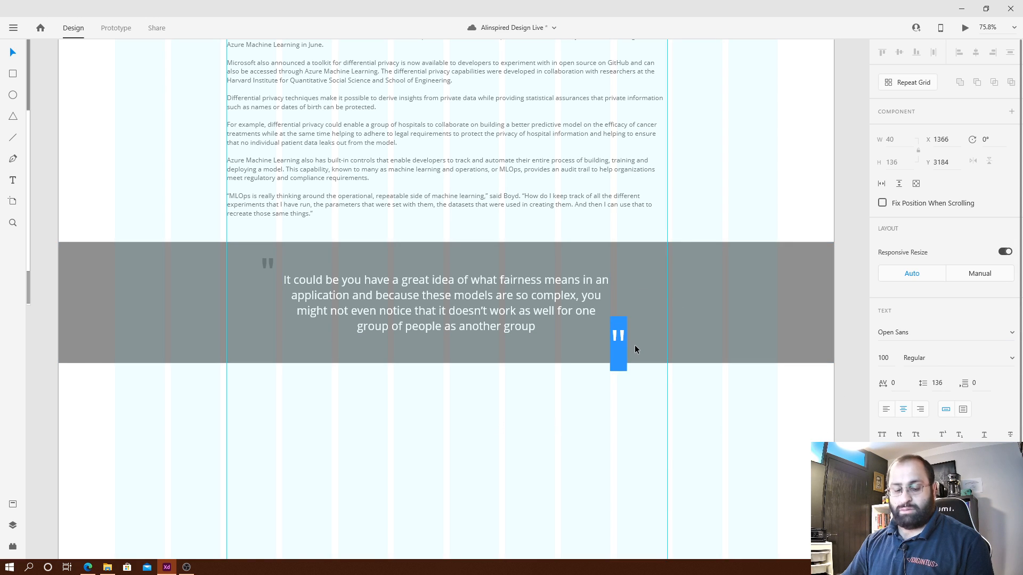
{"action": "type", "text": "%"}
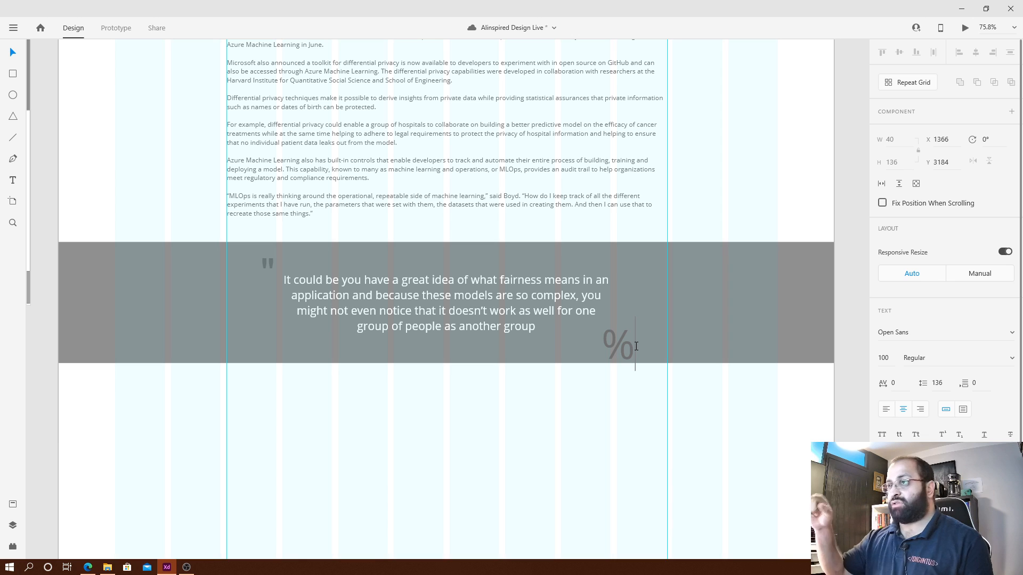
{"action": "key", "text": "BackSpace"}
{"action": "type", "text": "\""}
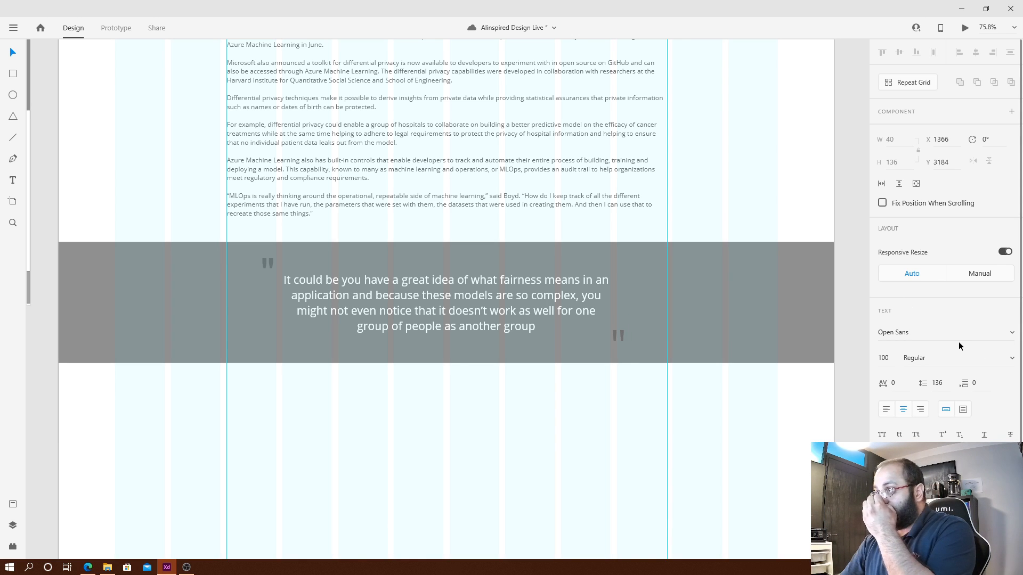
Try the Arial font on the closing quotation mark and undo the font change.
{"action": "left_click", "coordinate": [955, 328]}
{"action": "type", "text": "Arial"}
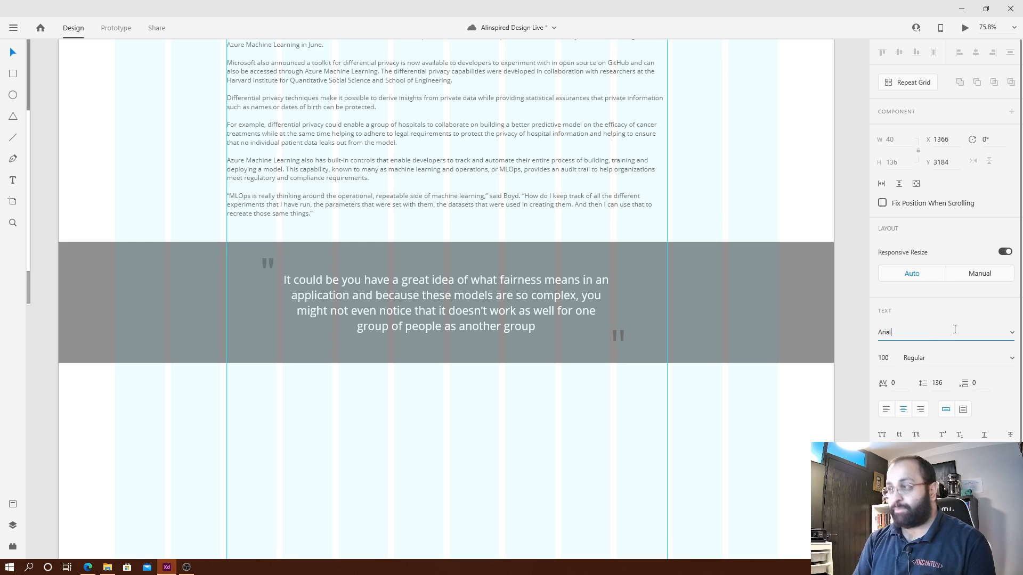
{"action": "key", "text": "Return"}
{"action": "key", "text": "ctrl+z"}
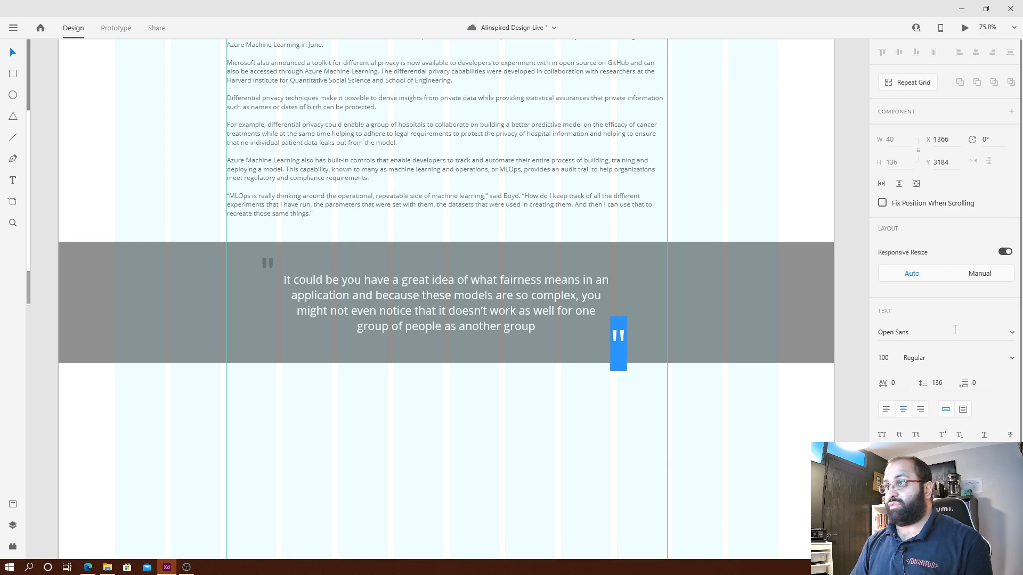
Change the closing quotation mark's font to Arial and deselect it.
{"action": "left_click", "coordinate": [981, 339]}
{"action": "type", "text": "Arial"}
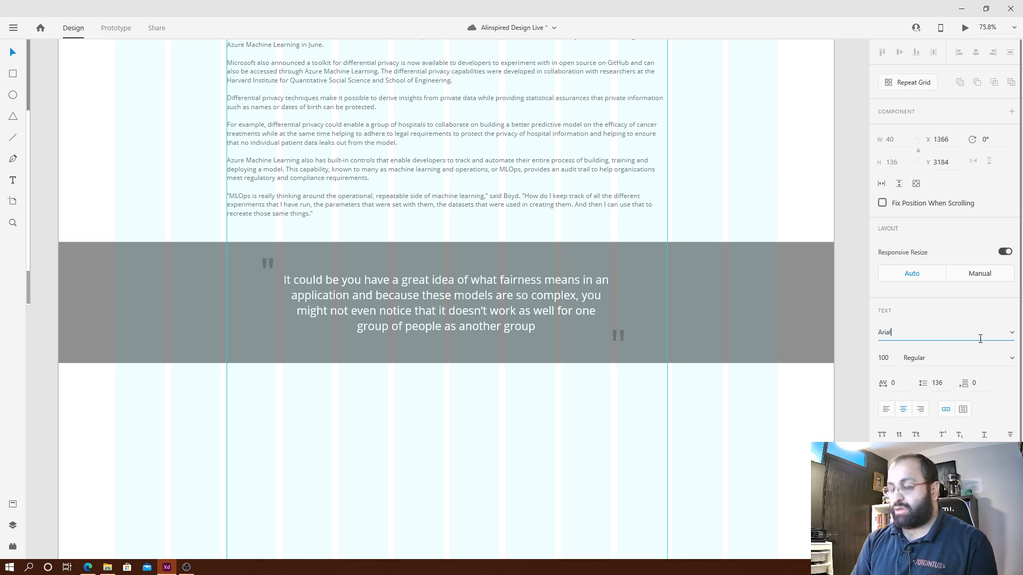
{"action": "key", "text": "Return"}
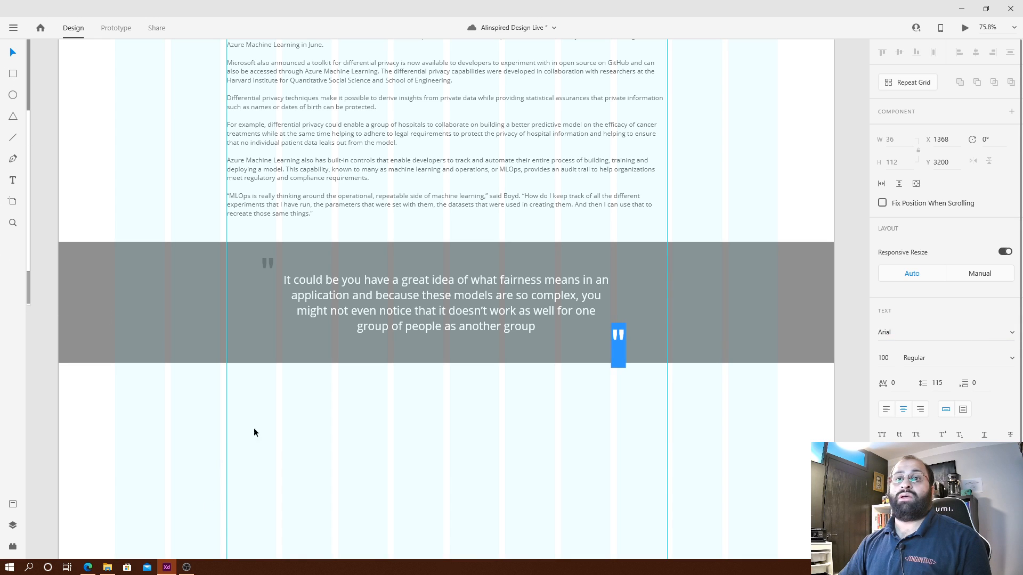
{"action": "key", "text": "Escape"}
{"action": "key", "text": "Escape"}
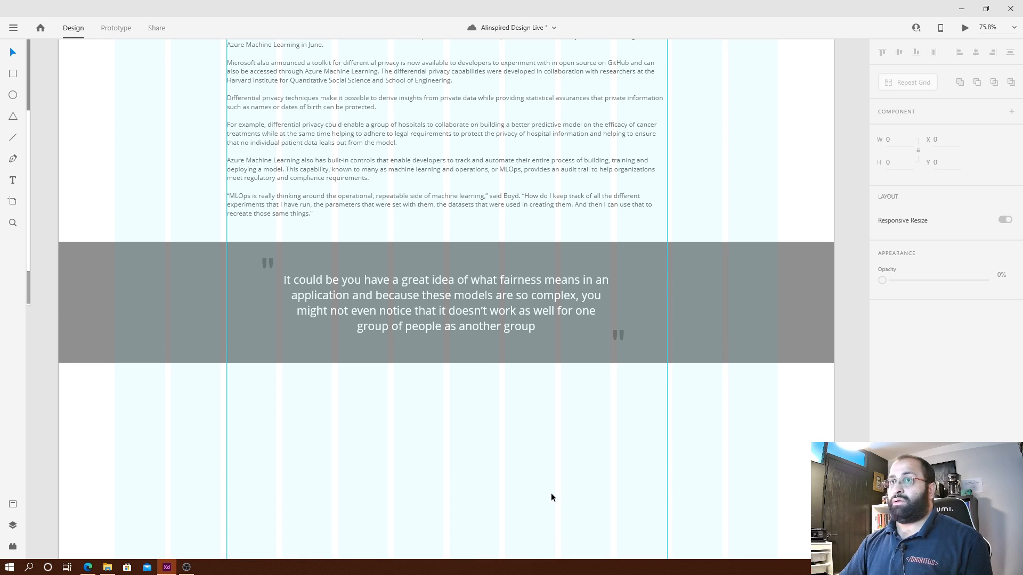
{"action": "left_click", "coordinate": [617, 352]}
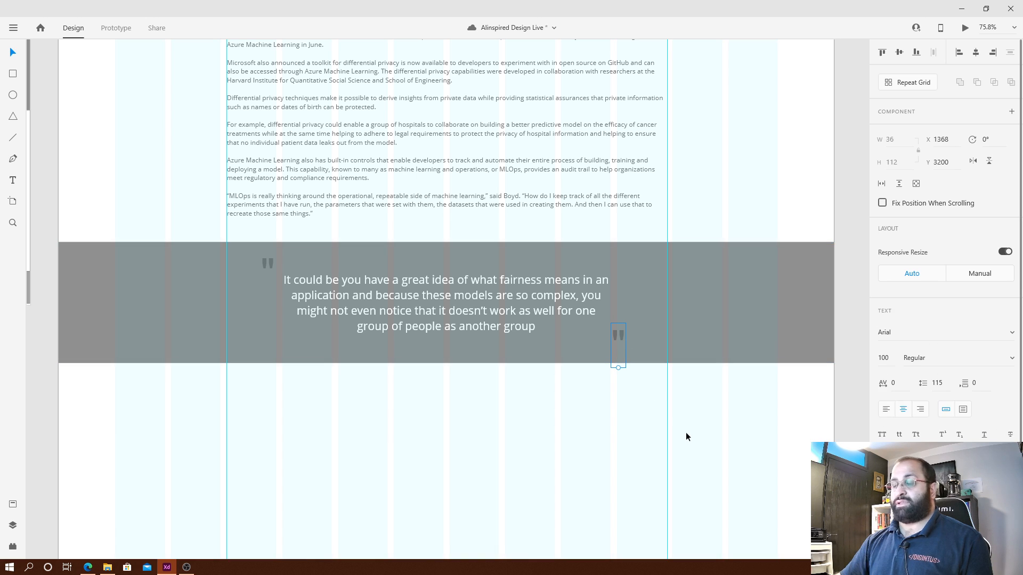
{"action": "key", "text": "Escape"}
Save the design document with the finished quote band.
{"action": "scroll", "coordinate": [318, 435], "scroll_direction": "down", "scroll_amount": 1}
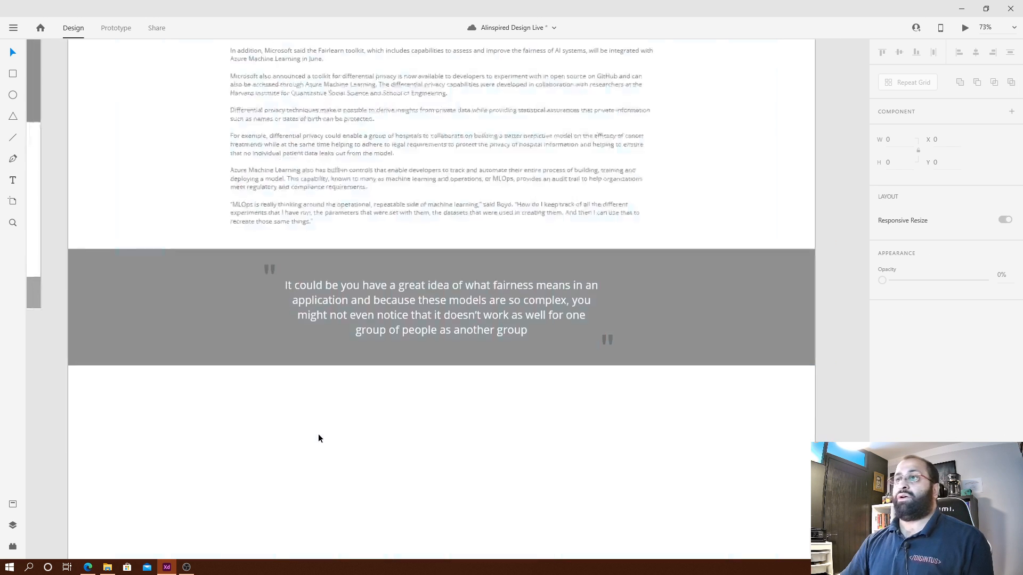
{"action": "scroll", "coordinate": [319, 438], "scroll_direction": "down", "scroll_amount": 3}
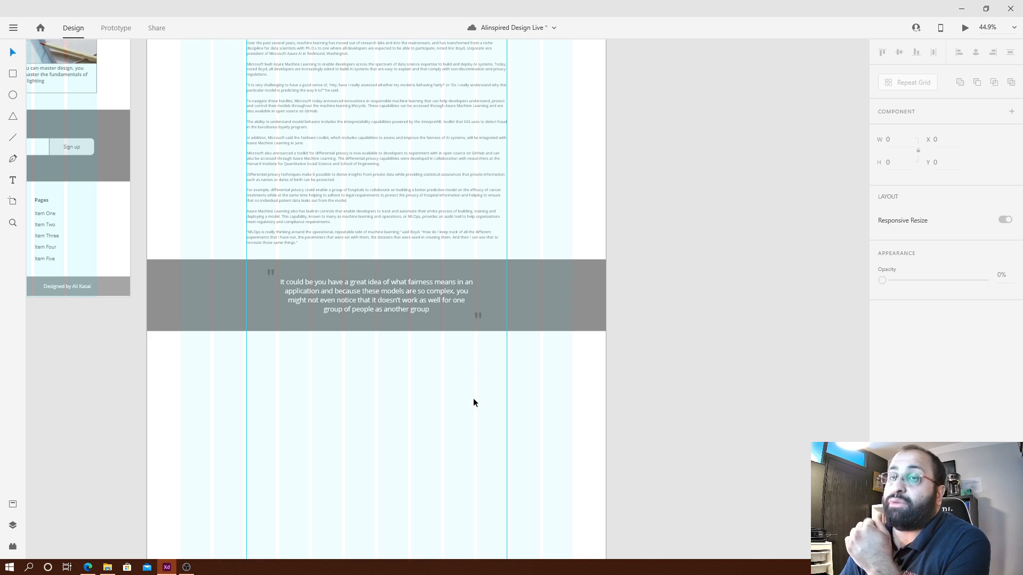
{"action": "key", "text": "ctrl+s"}
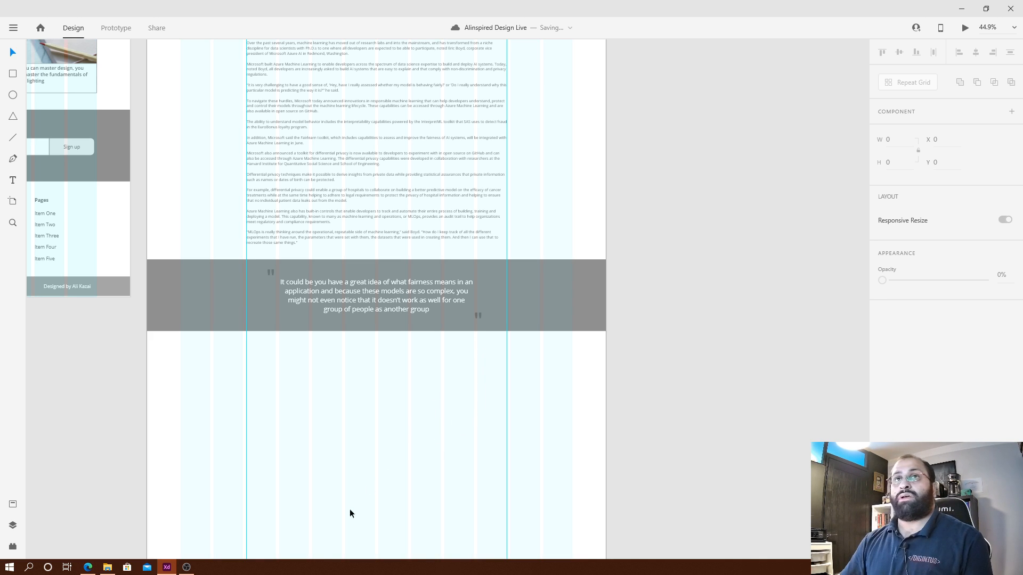
Switch to the Edge browser and search the web for "quotation marks" in a new tab.
{"action": "key", "text": "alt+Tab"}
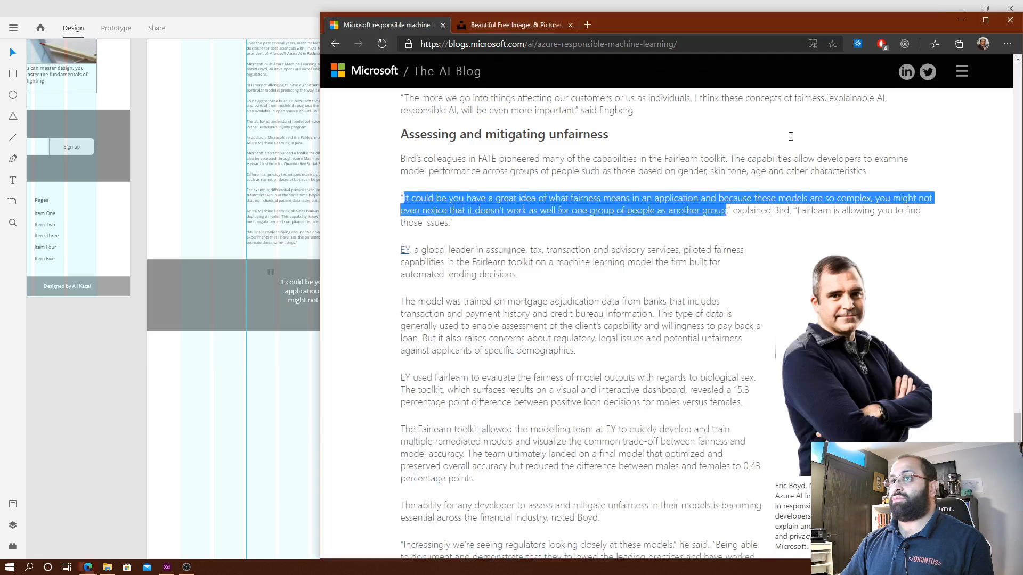
{"action": "key", "text": "ctrl+t"}
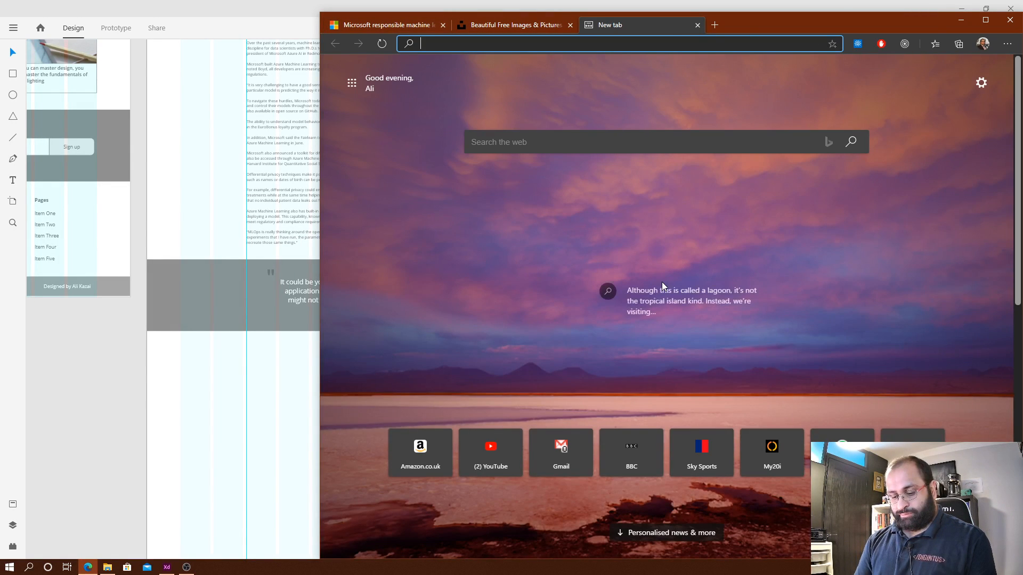
{"action": "type", "text": "quote"}
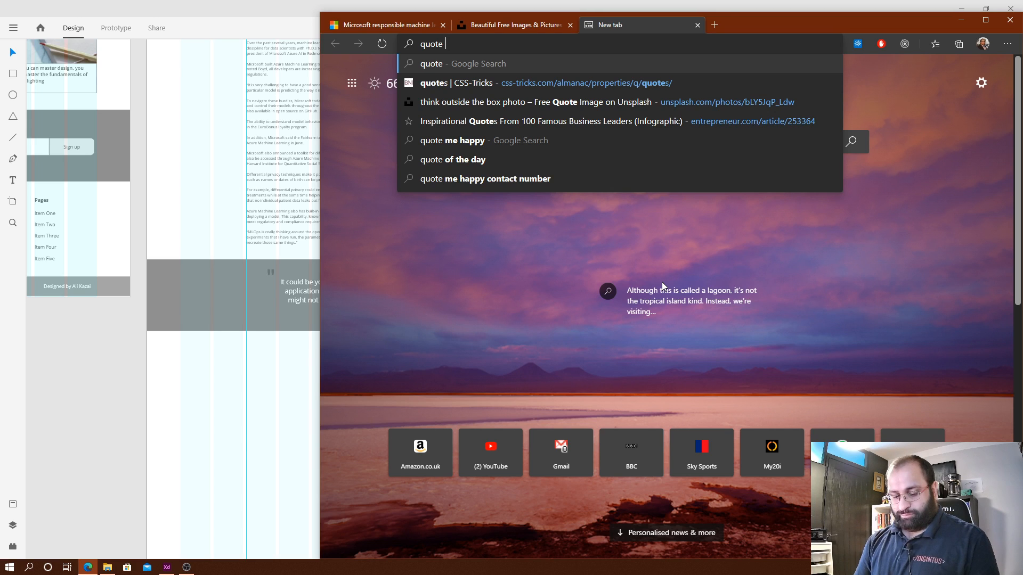
{"action": "type", "text": " icon"}
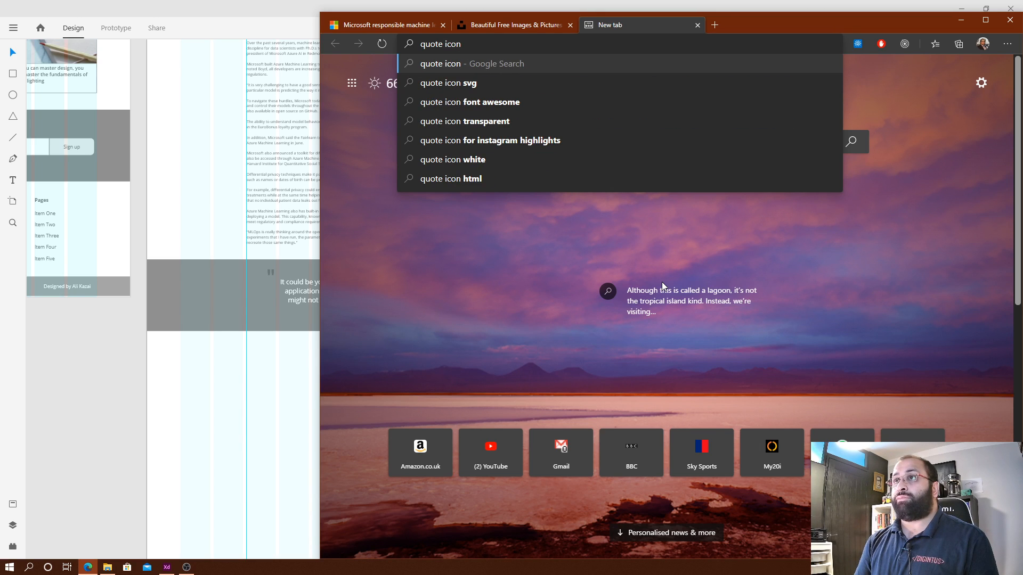
{"action": "key", "text": "BackSpace"}
{"action": "key", "text": "BackSpace"}
{"action": "key", "text": "BackSpace"}
{"action": "key", "text": "BackSpace"}
{"action": "key", "text": "BackSpace"}
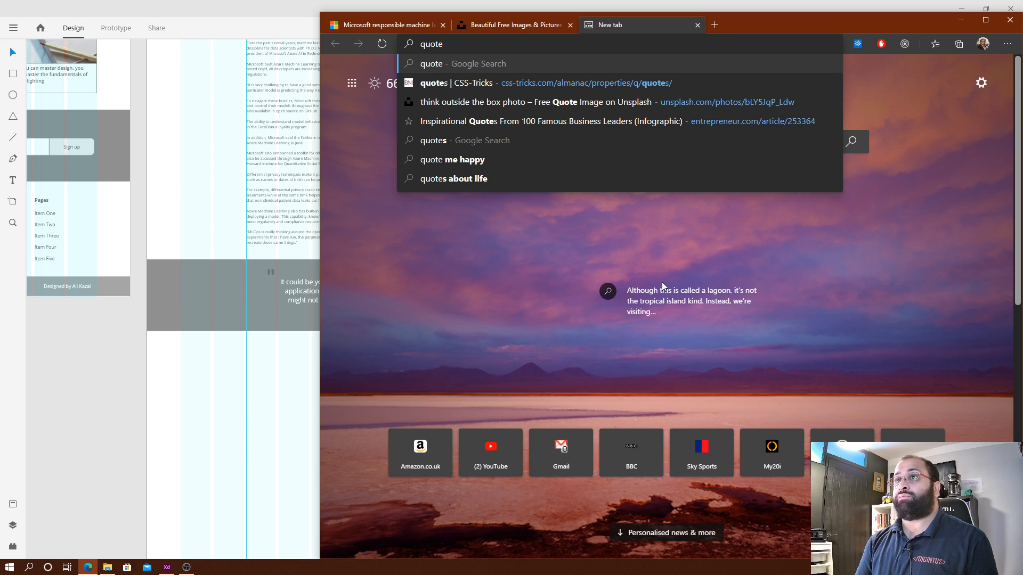
{"action": "key", "text": "BackSpace"}
{"action": "type", "text": "ation marks"}
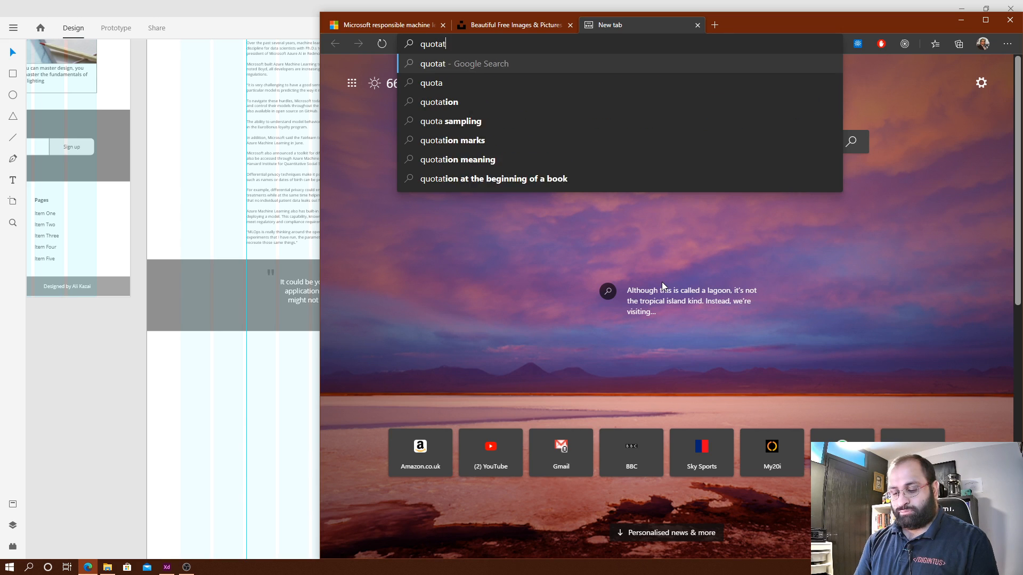
{"action": "key", "text": "Return"}
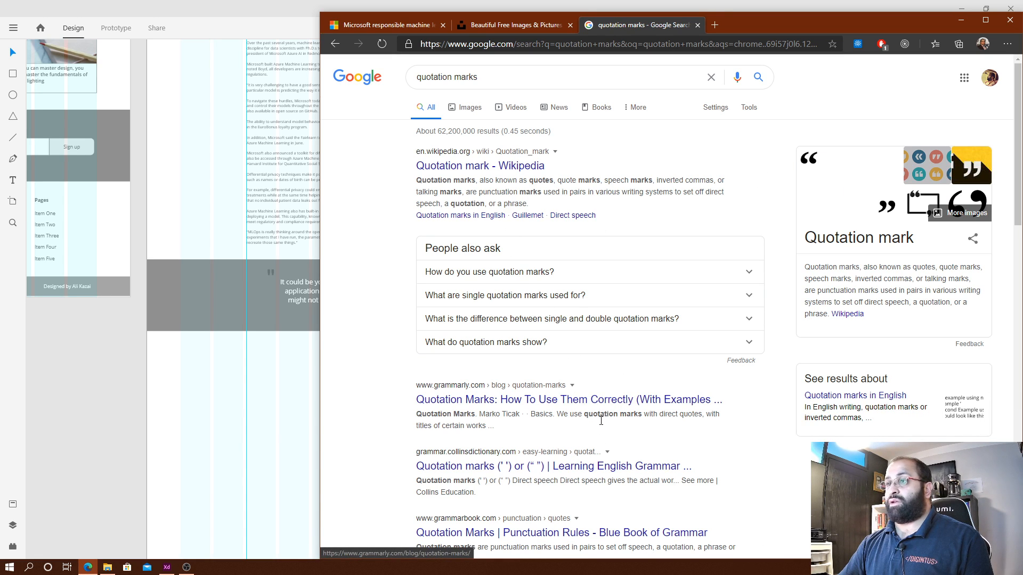
Examine the Collins grammar page on quotation marks for copyable marks and return to the search results.
{"action": "left_click", "coordinate": [608, 466]}
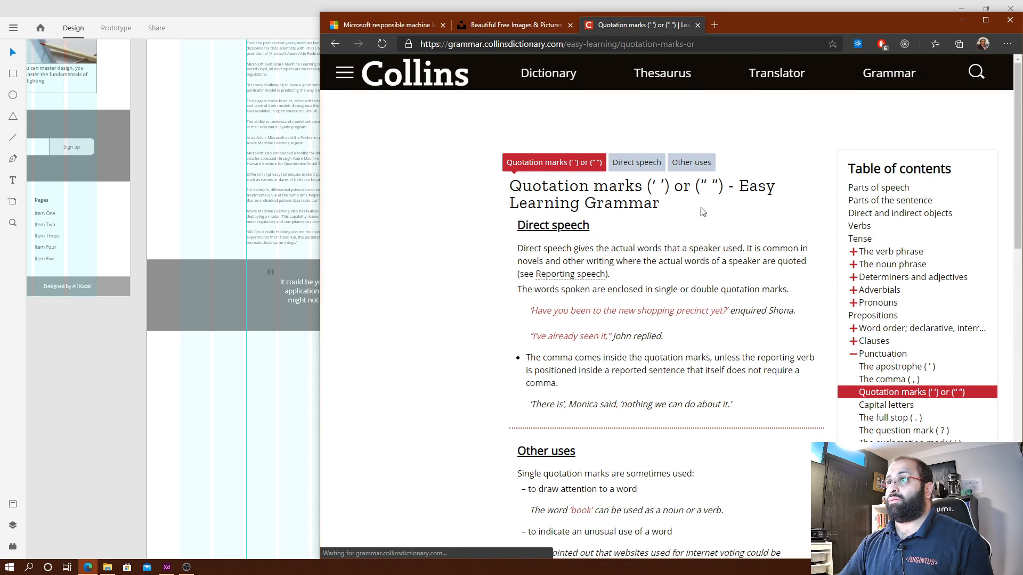
{"action": "scroll", "coordinate": [706, 256], "scroll_direction": "down", "scroll_amount": 5}
{"action": "scroll", "coordinate": [666, 362], "scroll_direction": "down", "scroll_amount": 6}
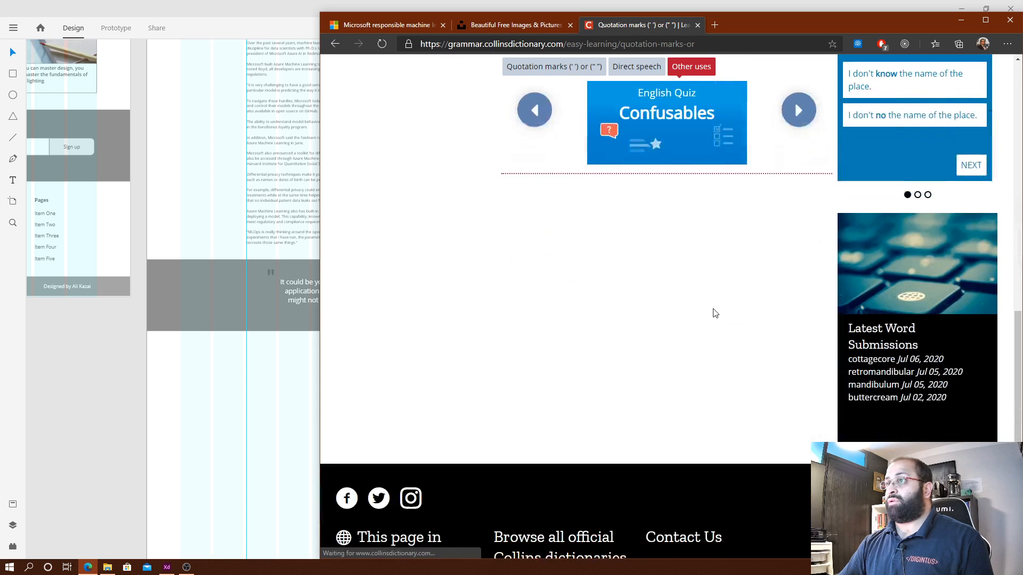
{"action": "scroll", "coordinate": [728, 290], "scroll_direction": "up", "scroll_amount": 6}
{"action": "scroll", "coordinate": [635, 301], "scroll_direction": "up", "scroll_amount": 5}
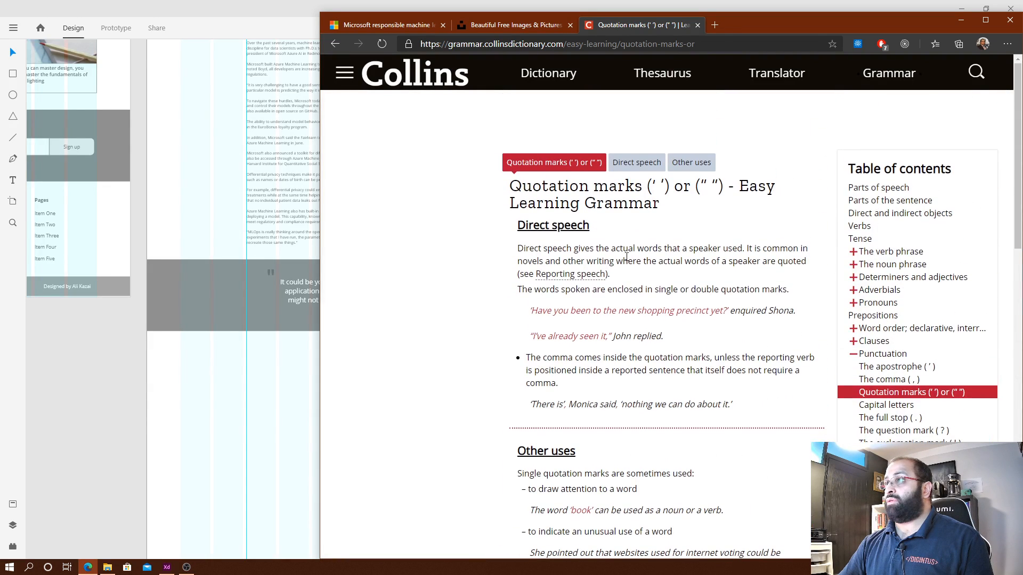
{"action": "key", "text": "alt+Left"}
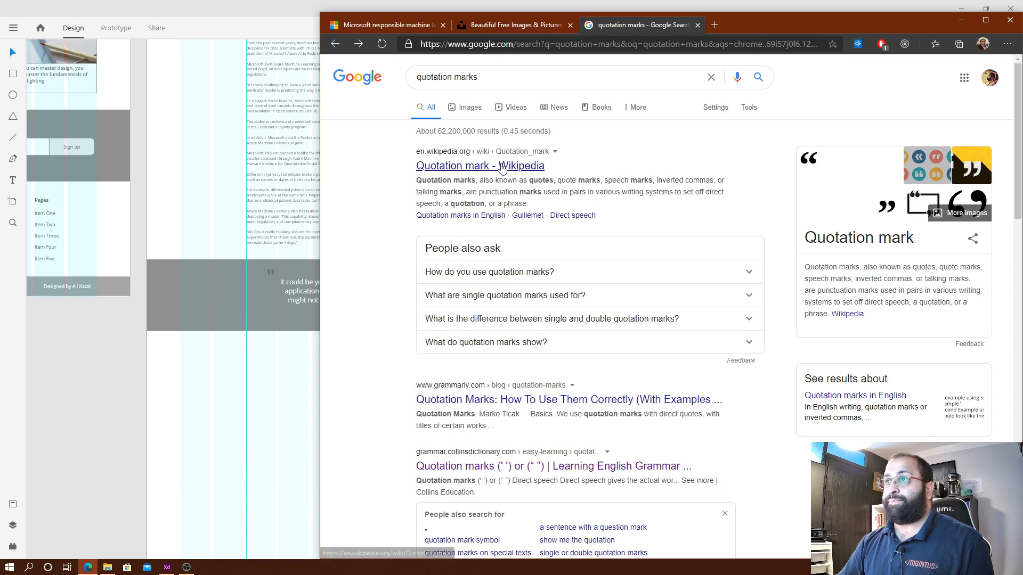
Look through the remaining quotation mark results, close the search tab and return to Adobe XD.
{"action": "scroll", "coordinate": [677, 379], "scroll_direction": "down", "scroll_amount": 5}
{"action": "scroll", "coordinate": [676, 378], "scroll_direction": "down", "scroll_amount": 5}
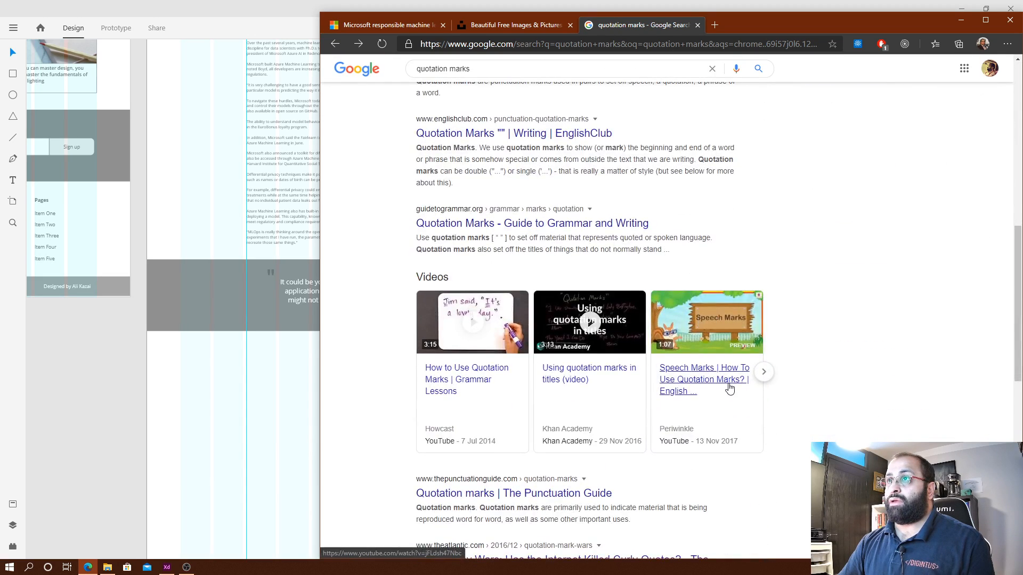
{"action": "key", "text": "ctrl+w"}
{"action": "left_click", "coordinate": [272, 442]}
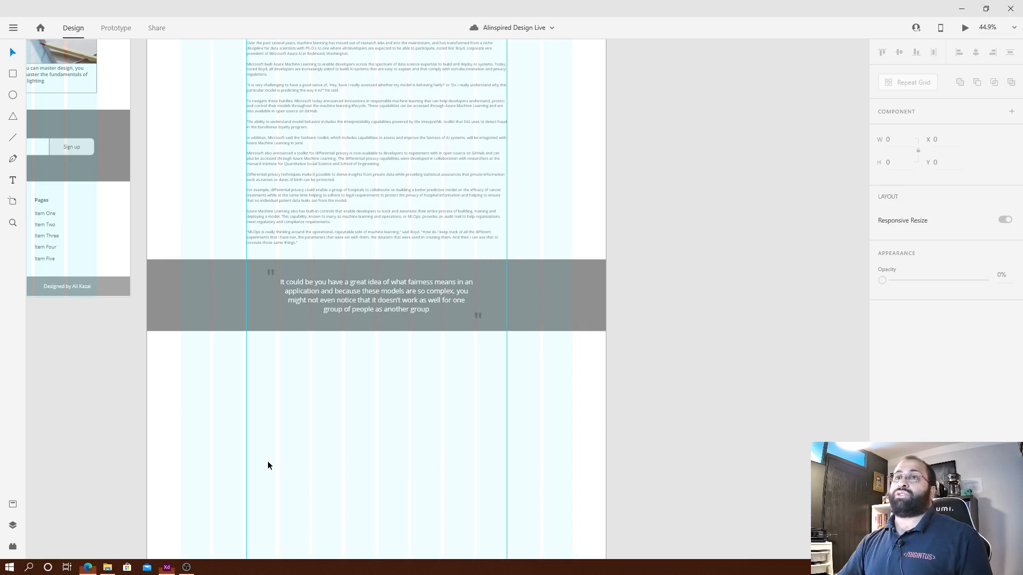
{"action": "scroll", "coordinate": [389, 396], "scroll_direction": "down", "scroll_amount": 2}
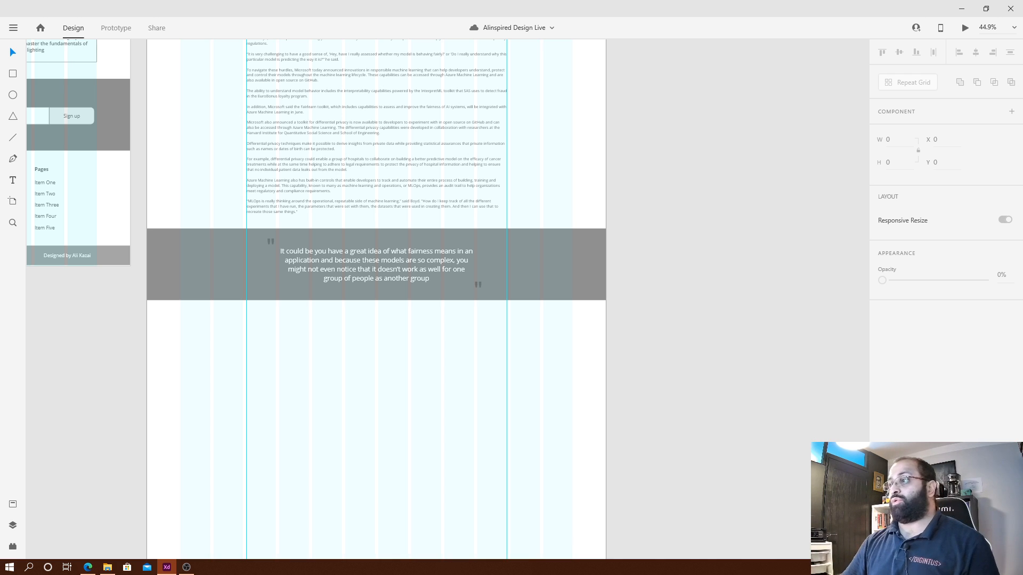
{"action": "key", "text": "alt+Tab"}
{"action": "key", "text": "alt+Tab"}
{"action": "key", "text": "alt+Tab"}
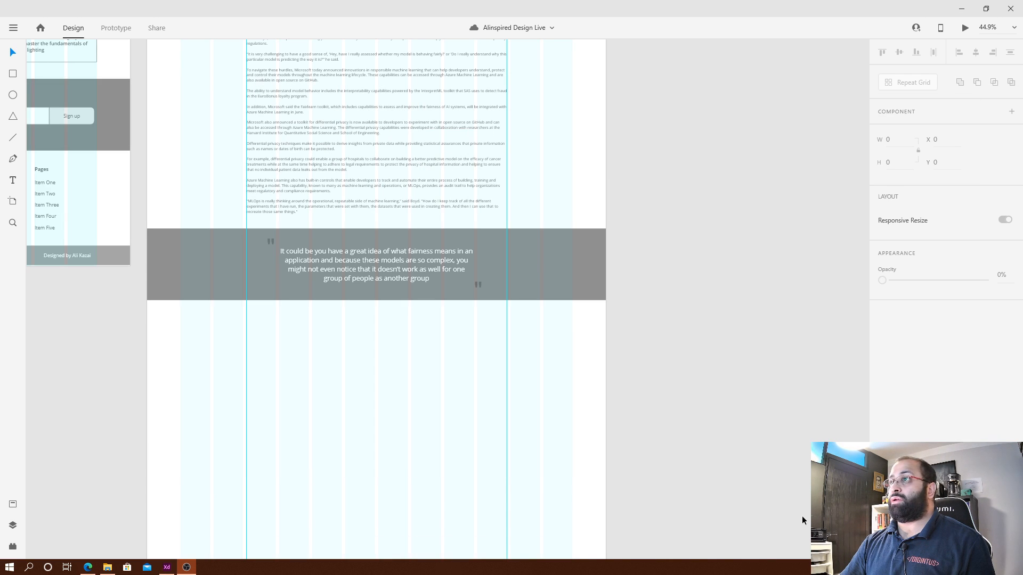
{"action": "left_click", "coordinate": [802, 517]}
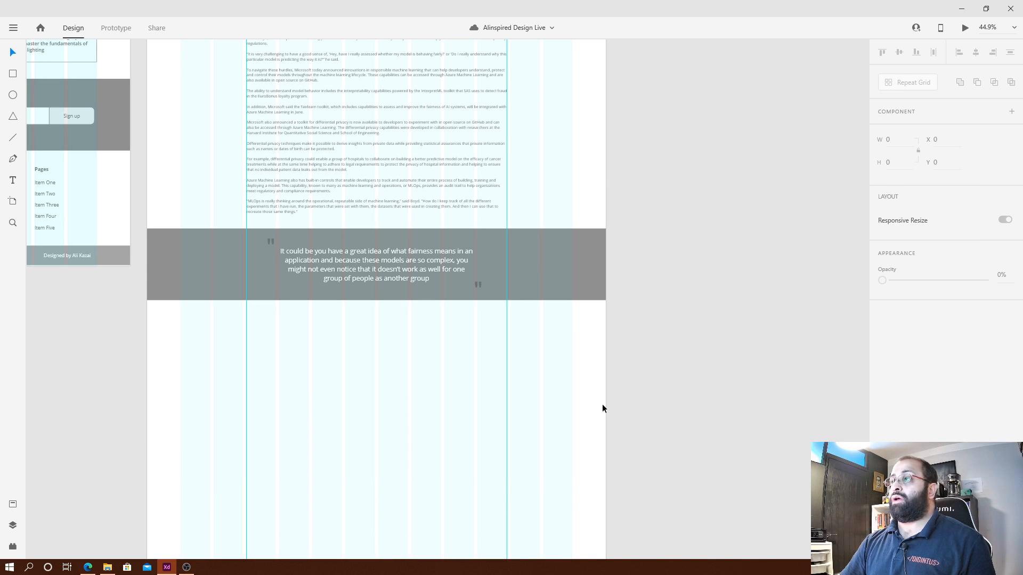
Nudge the closing quotation mark in the grey quote band slightly to the right, away from the quote text.
{"action": "scroll", "coordinate": [365, 362], "scroll_direction": "down", "scroll_amount": 2}
{"action": "scroll", "coordinate": [453, 394], "scroll_direction": "down", "scroll_amount": 3}
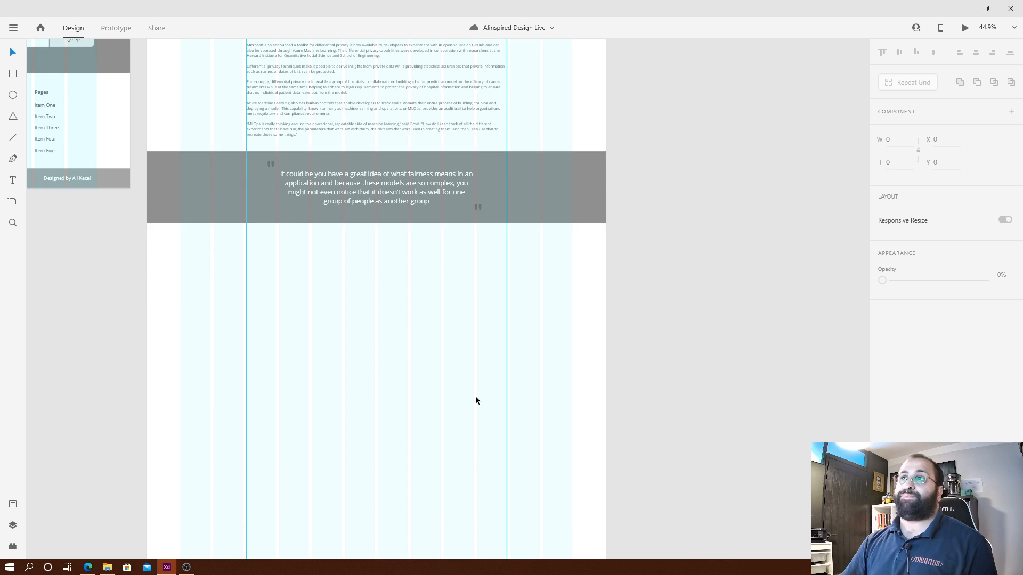
{"action": "left_click", "coordinate": [478, 208]}
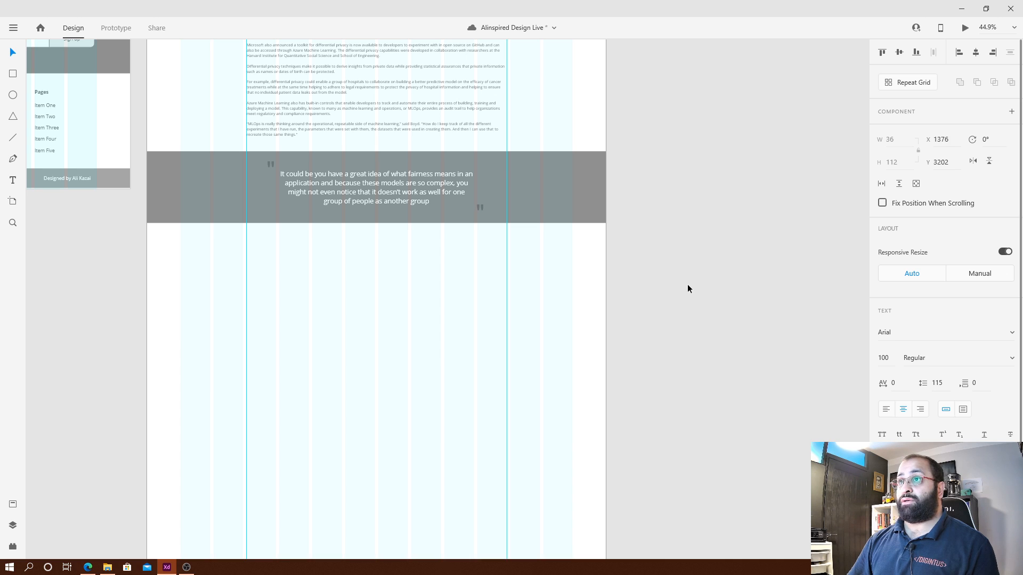
{"action": "left_click", "coordinate": [479, 279]}
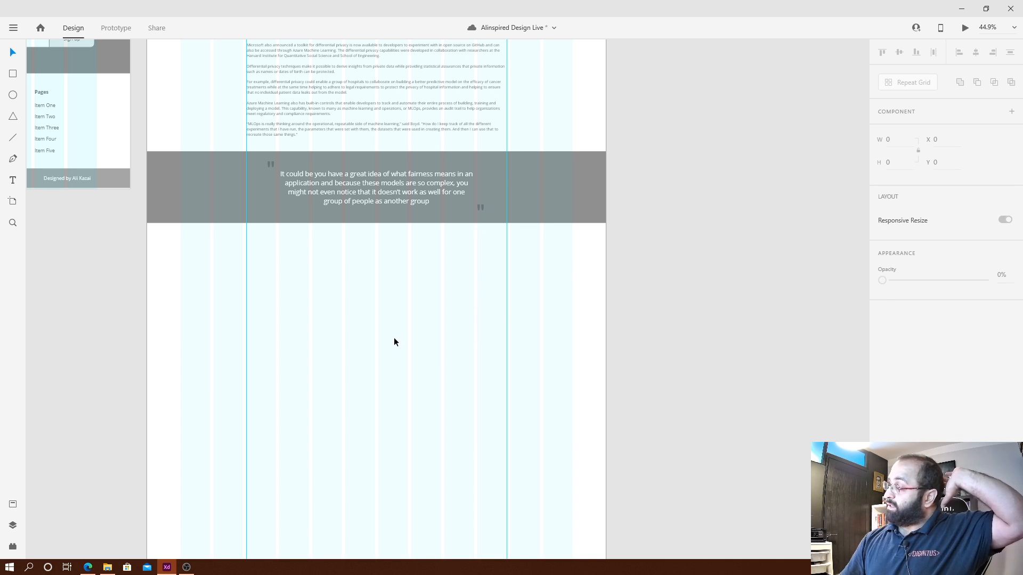
Place a copy of the article text block below the quote band, aligned with the same guides, and save the document.
{"action": "left_click_drag", "start_coordinate": [347, 96], "coordinate": [372, 418]}
{"action": "left_click", "coordinate": [613, 375]}
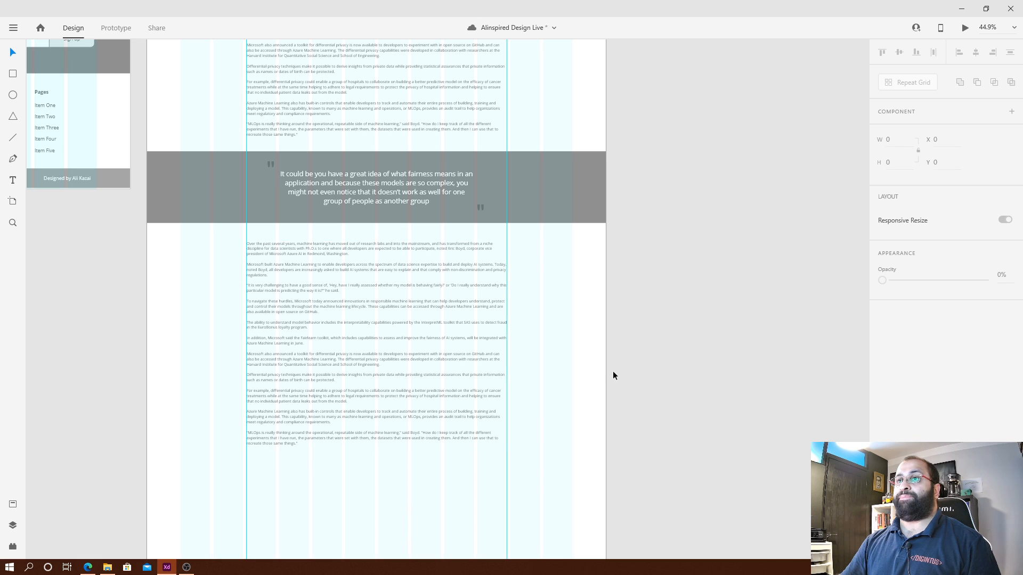
{"action": "scroll", "coordinate": [380, 414], "scroll_direction": "down", "scroll_amount": 1}
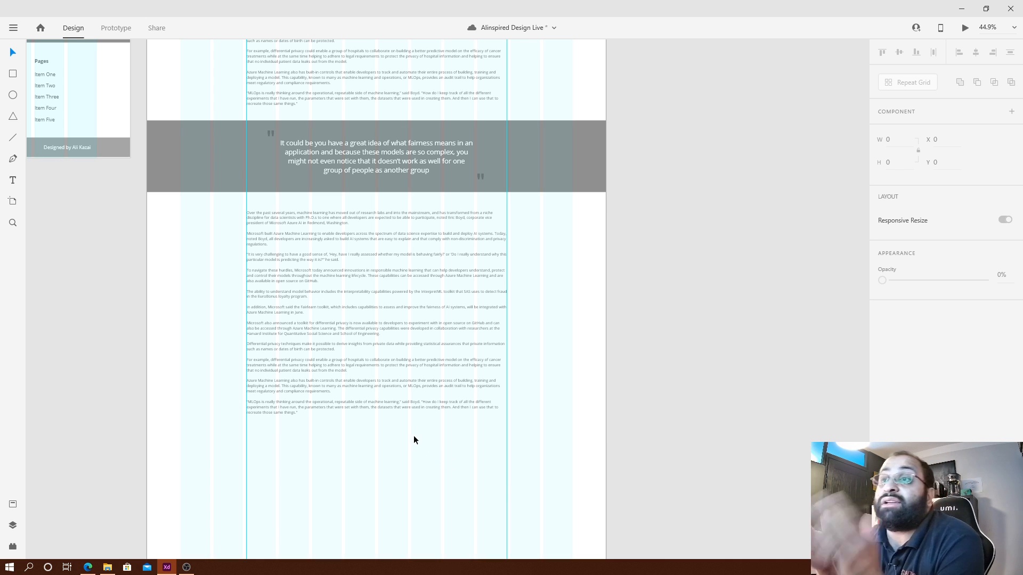
{"action": "key", "text": "ctrl+s"}
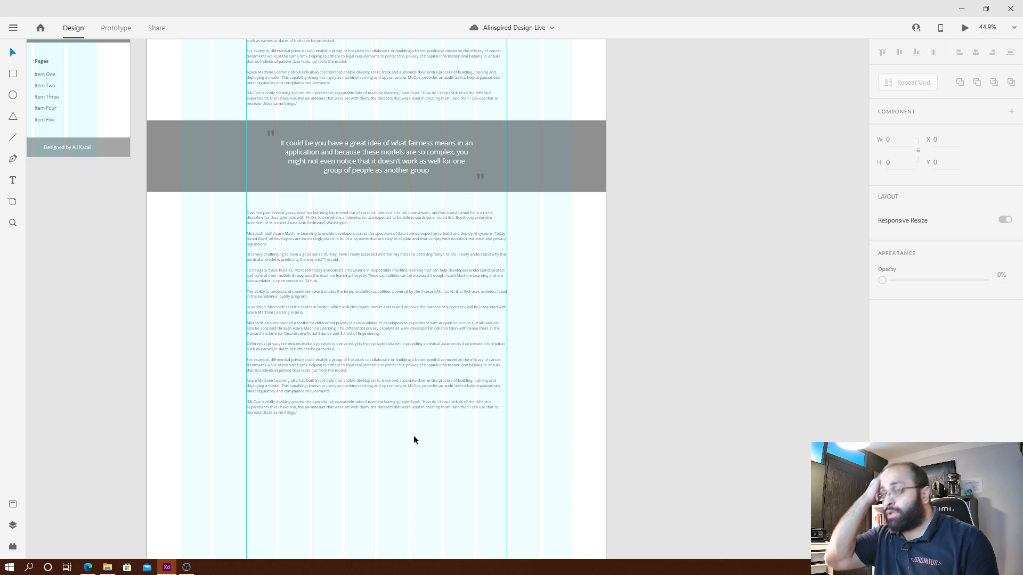
Switch to Edge, examine how the Microsoft AI Blog article sets body text beside its portrait photo, and return to Adobe XD.
{"action": "key", "text": "alt+Tab"}
{"action": "key", "text": "Tab"}
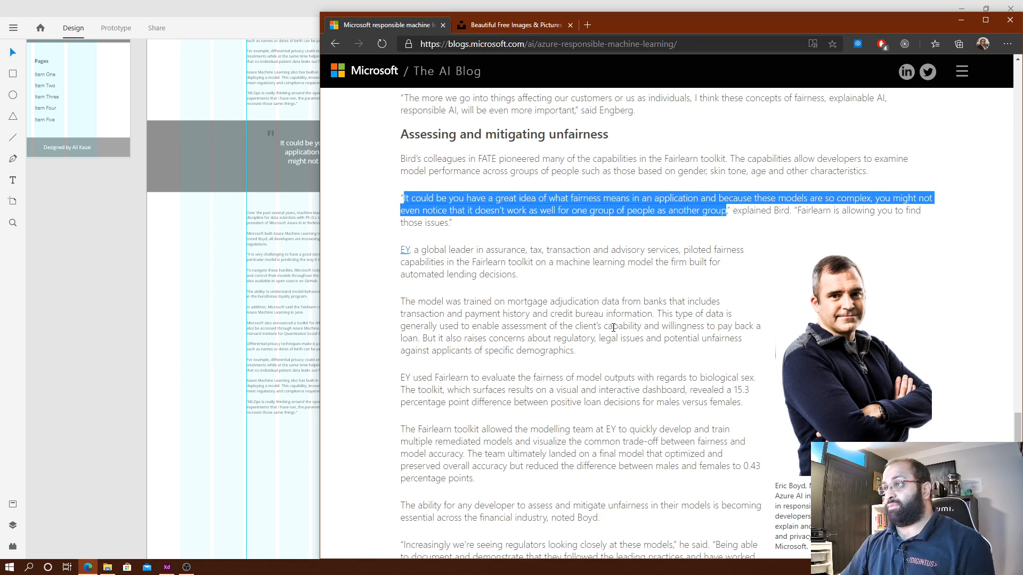
{"action": "left_click", "coordinate": [613, 328]}
{"action": "scroll", "coordinate": [613, 328], "scroll_direction": "down", "scroll_amount": 6}
{"action": "scroll", "coordinate": [748, 331], "scroll_direction": "up", "scroll_amount": 3}
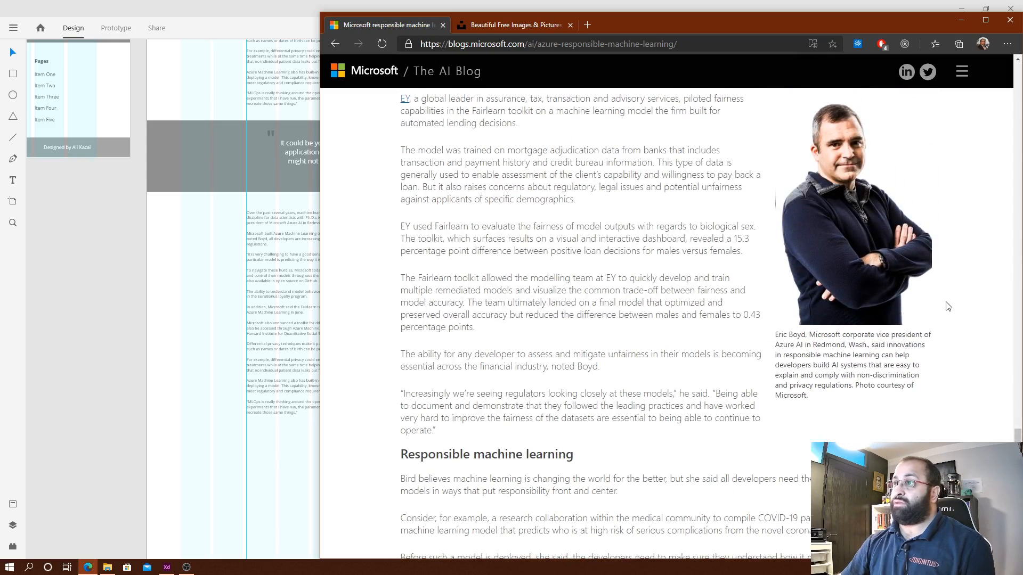
{"action": "scroll", "coordinate": [948, 306], "scroll_direction": "up", "scroll_amount": 4}
{"action": "scroll", "coordinate": [906, 160], "scroll_direction": "down", "scroll_amount": 3}
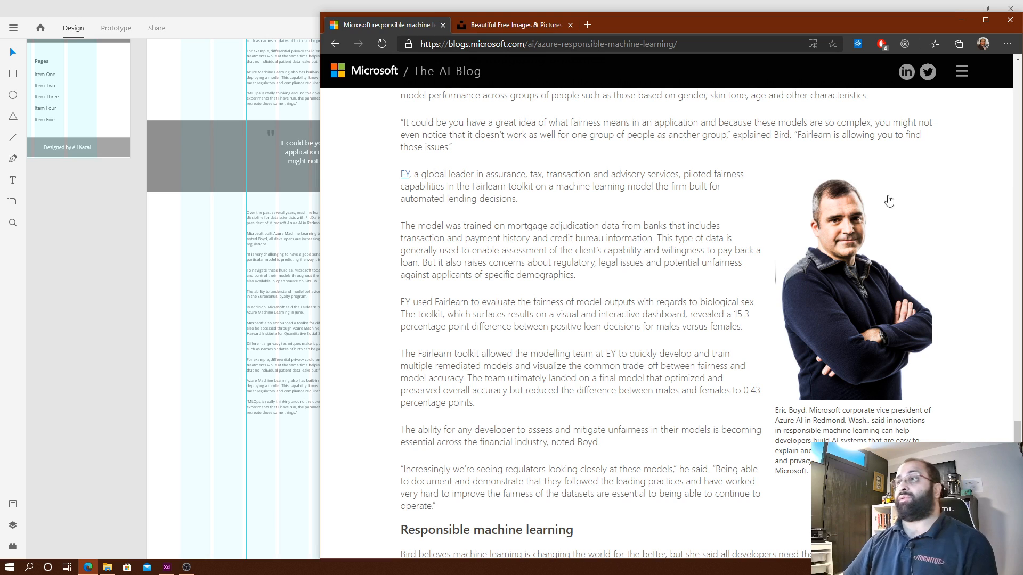
{"action": "left_click_drag", "start_coordinate": [713, 494], "coordinate": [479, 174]}
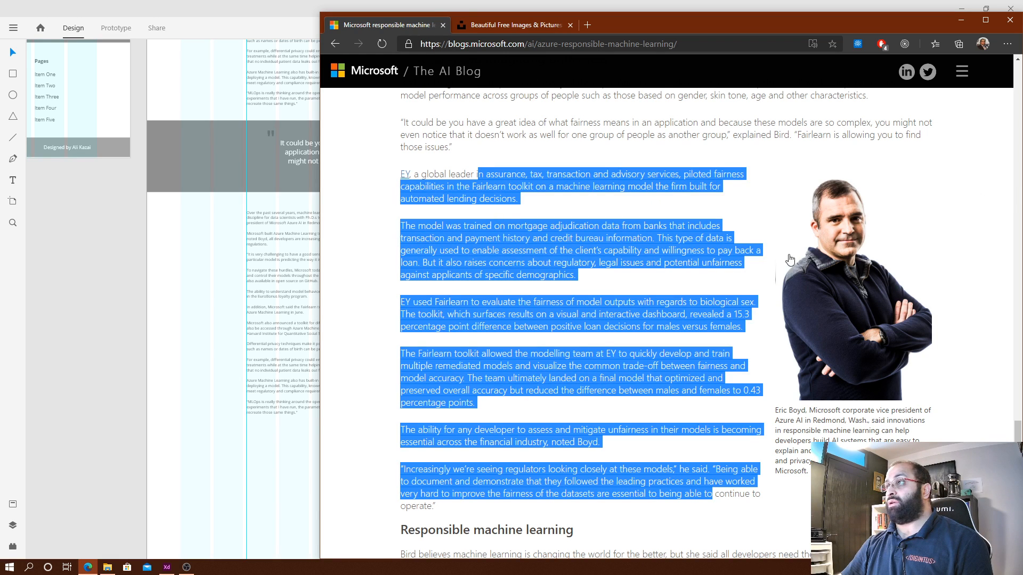
{"action": "left_click", "coordinate": [481, 173]}
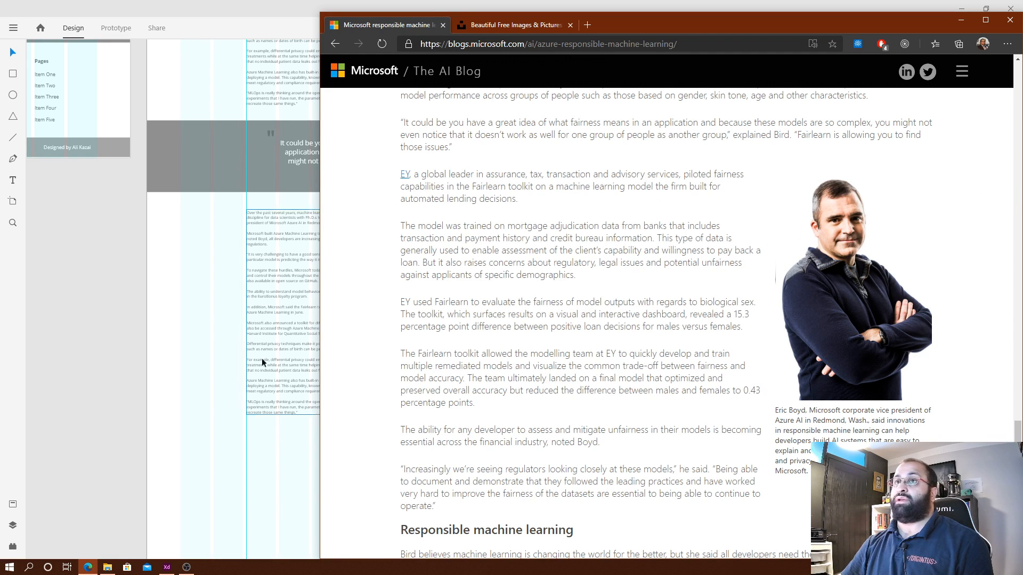
{"action": "left_click", "coordinate": [242, 468]}
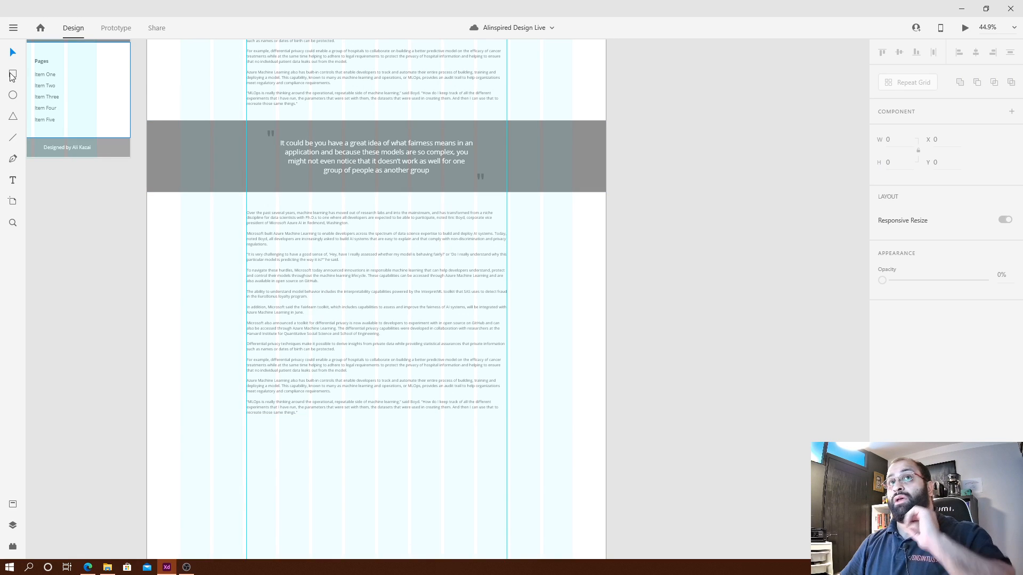
Draw a square about 535 by 535 below the lower article text, starting at the text column's left guide.
{"action": "key", "text": "r"}
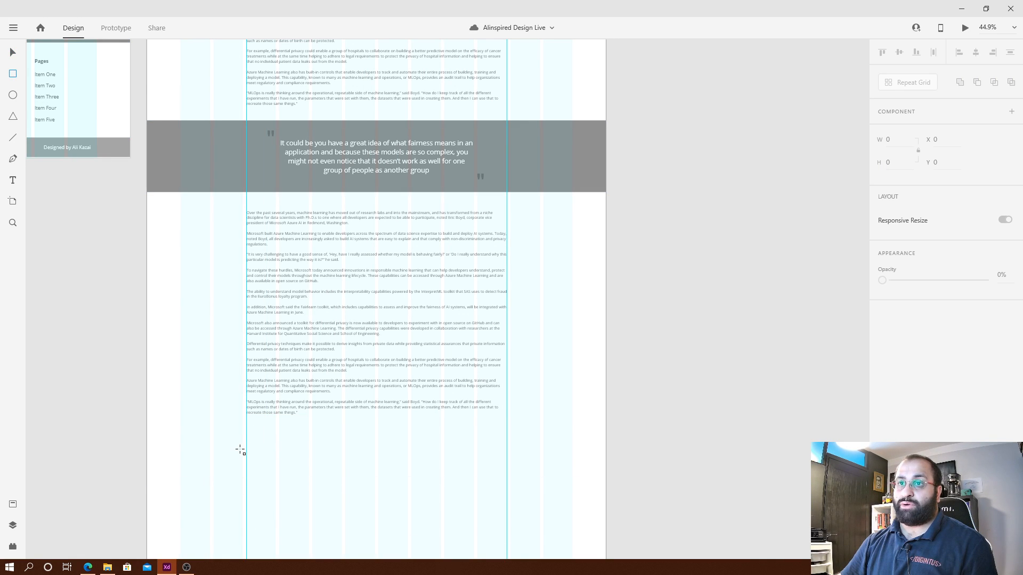
{"action": "scroll", "coordinate": [292, 364], "scroll_direction": "down", "scroll_amount": 1}
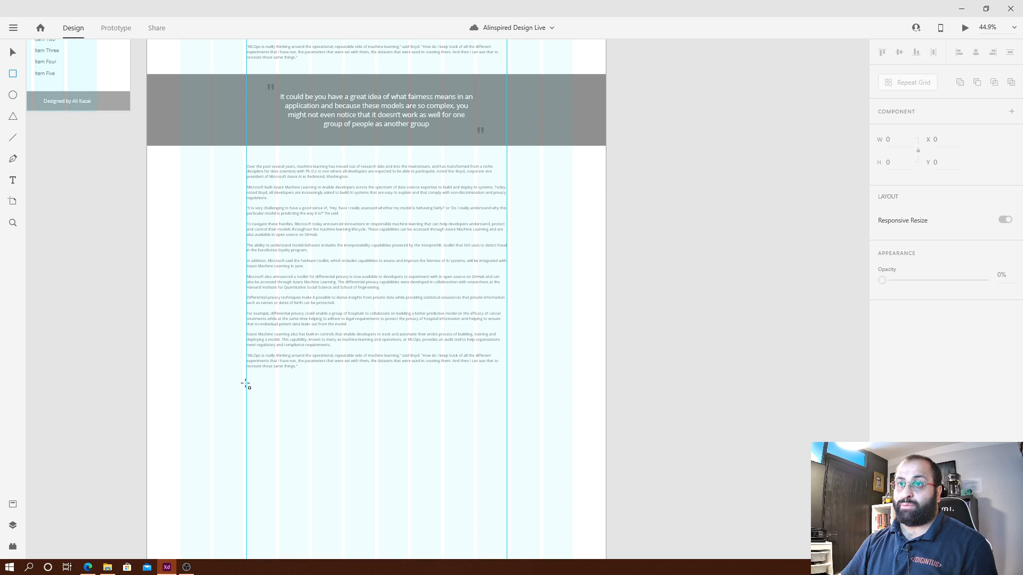
{"action": "mouse_move", "coordinate": [246, 384]}
{"action": "left_mouse_down"}
{"action": "mouse_move", "coordinate": [304, 464]}
{"action": "mouse_move", "coordinate": [371, 495]}
{"action": "left_mouse_up"}
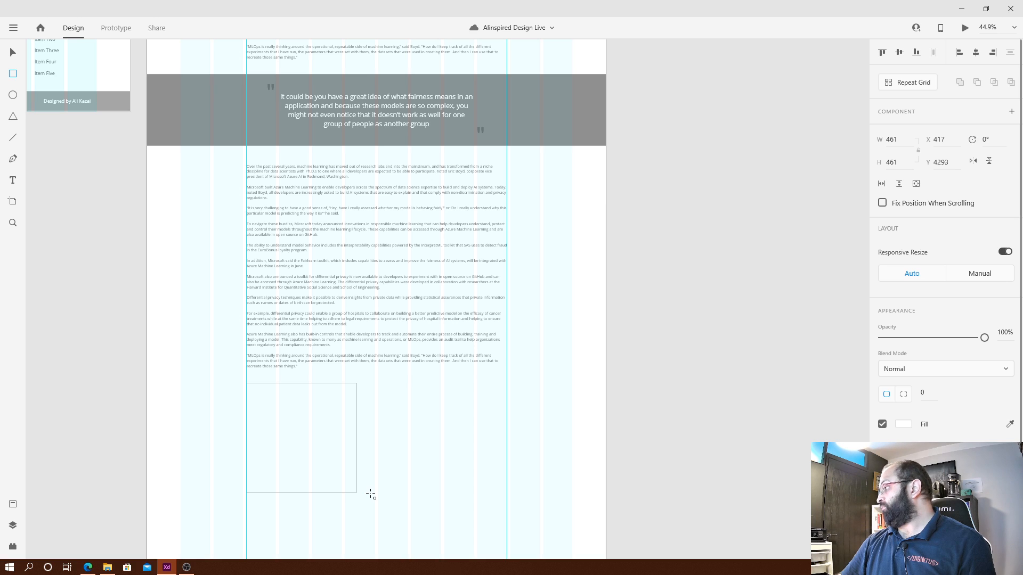
{"action": "mouse_move", "coordinate": [371, 495]}
{"action": "left_mouse_down"}
{"action": "mouse_move", "coordinate": [389, 514]}
{"action": "mouse_move", "coordinate": [373, 510]}
{"action": "left_mouse_up"}
{"action": "key", "text": "v"}
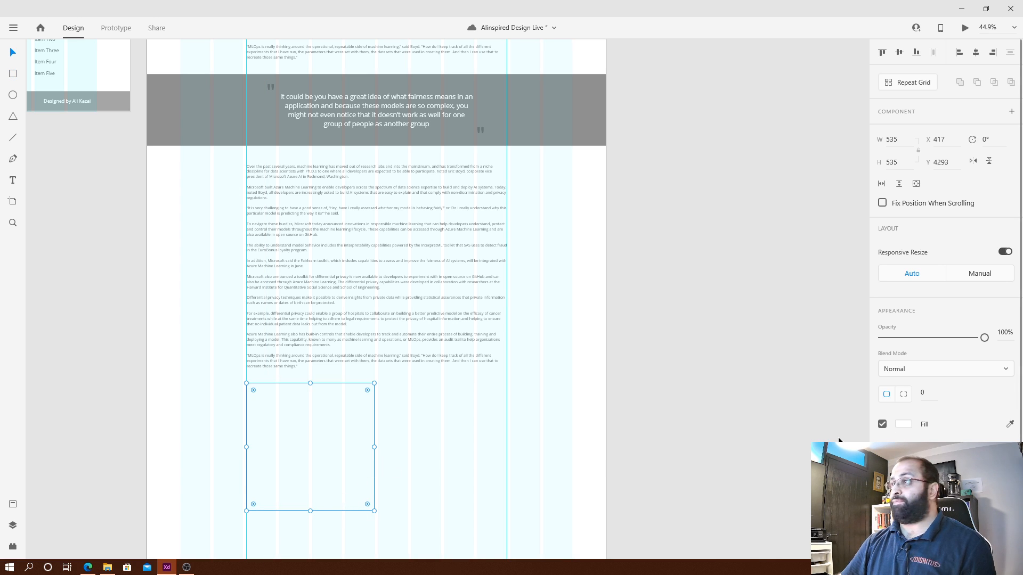
Fill the new square with the photo of a hand holding a light bulb from the Downloads folder.
{"action": "key", "text": "alt+Tab"}
{"action": "key", "text": "alt+Tab"}
{"action": "key", "text": "alt+Tab"}
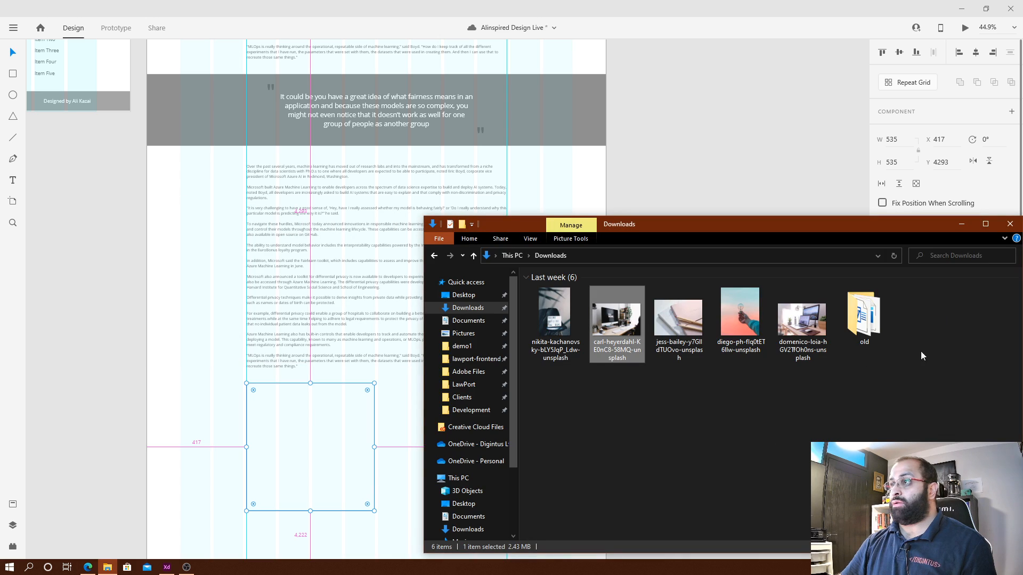
{"action": "left_click_drag", "start_coordinate": [738, 320], "coordinate": [321, 448]}
{"action": "left_click", "coordinate": [412, 411]}
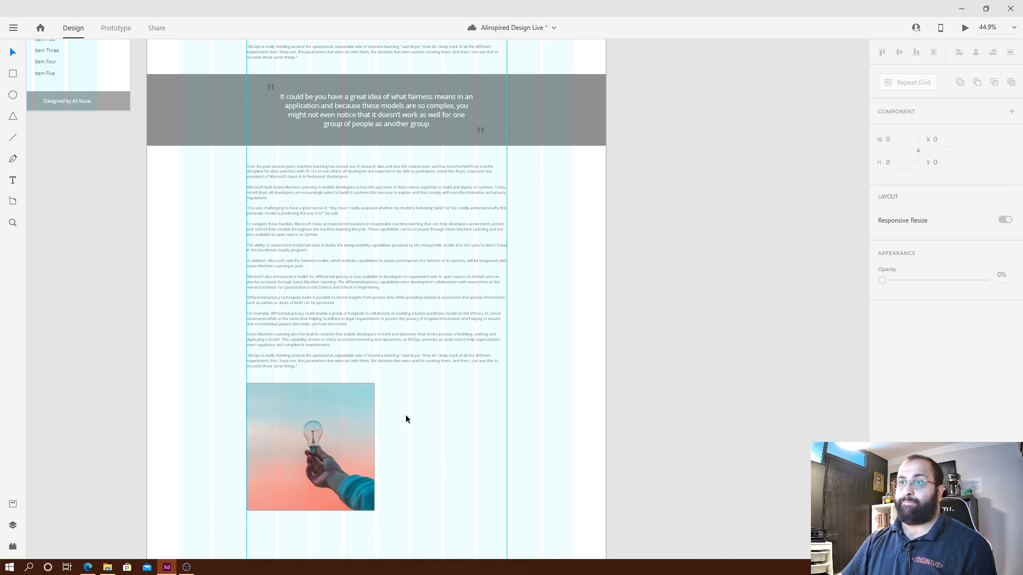
Place a spare copy of the lower article text block beside the light bulb photo, extending past the artboard's right edge.
{"action": "left_click", "coordinate": [379, 277]}
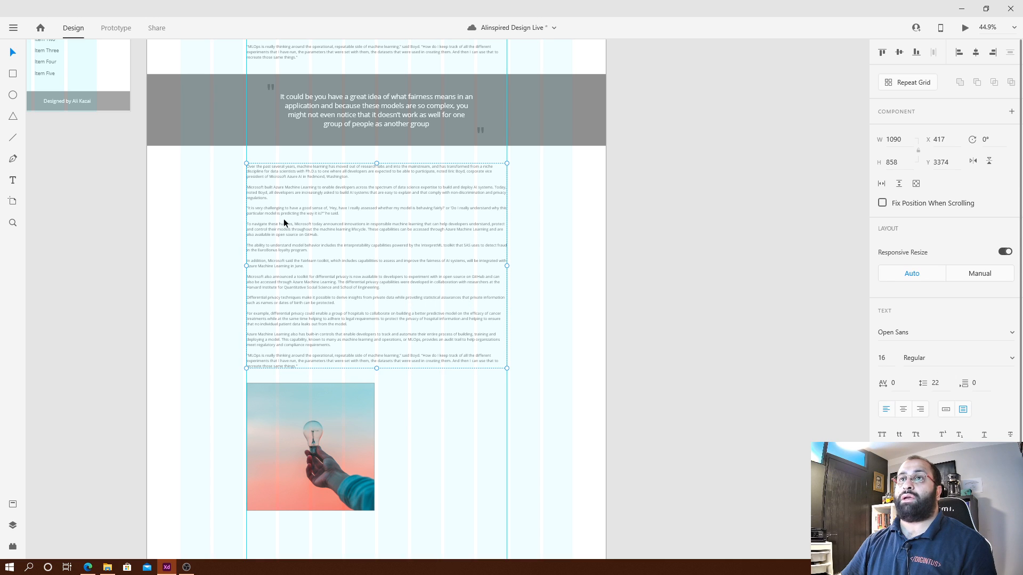
{"action": "double_click", "coordinate": [269, 210]}
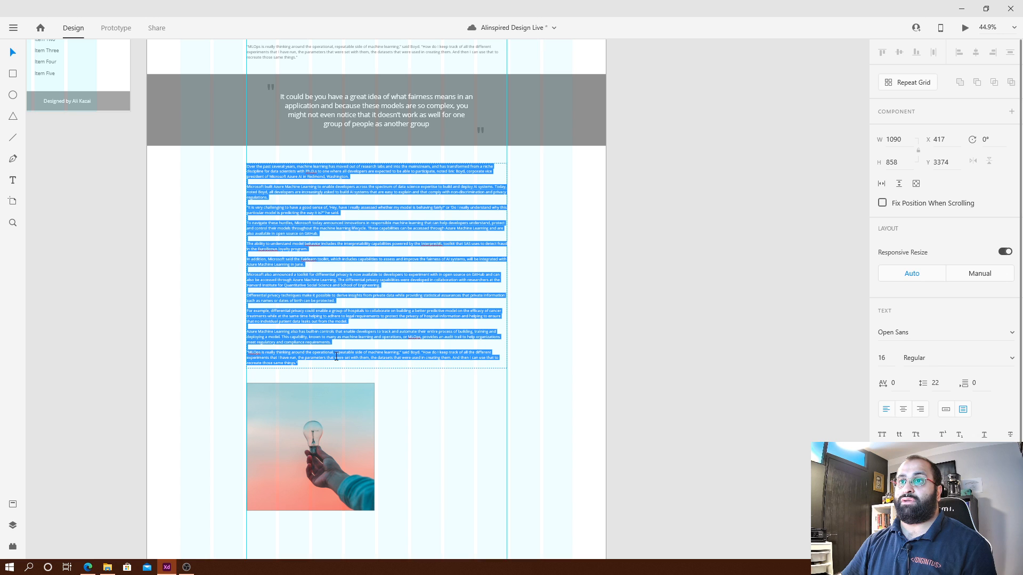
{"action": "key", "text": "Escape"}
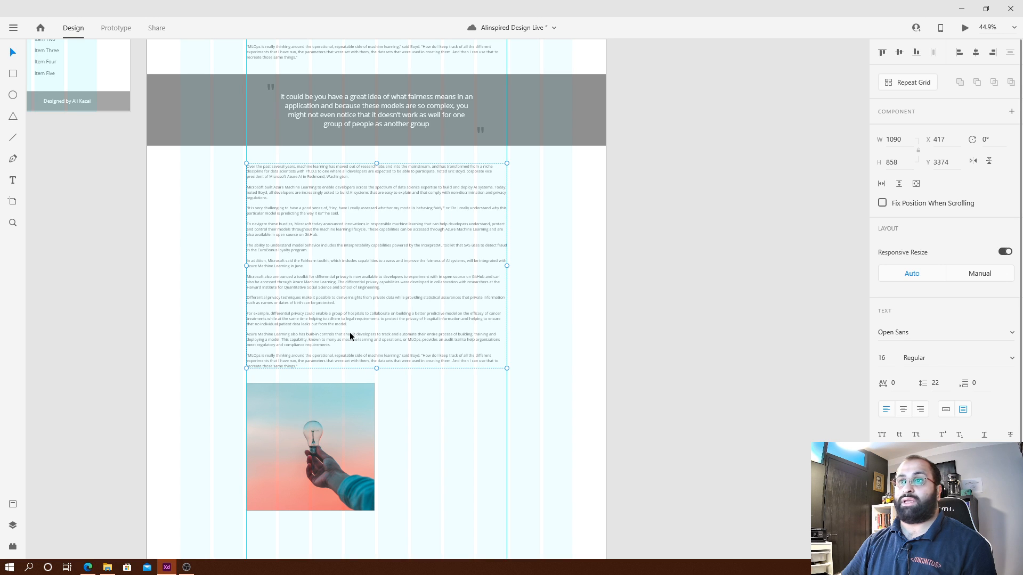
{"action": "left_click_drag", "start_coordinate": [349, 334], "coordinate": [644, 489]}
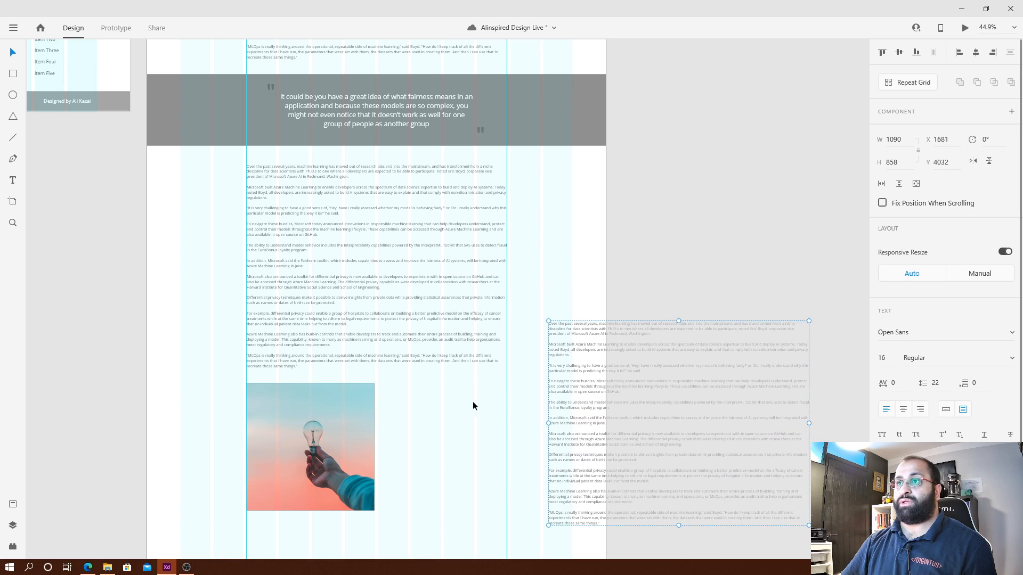
Delete everything after the second paragraph in the text block below the quote band and fit its box height to the remaining text.
{"action": "left_click", "coordinate": [334, 367]}
{"action": "double_click", "coordinate": [323, 364]}
{"action": "left_click", "coordinate": [323, 366]}
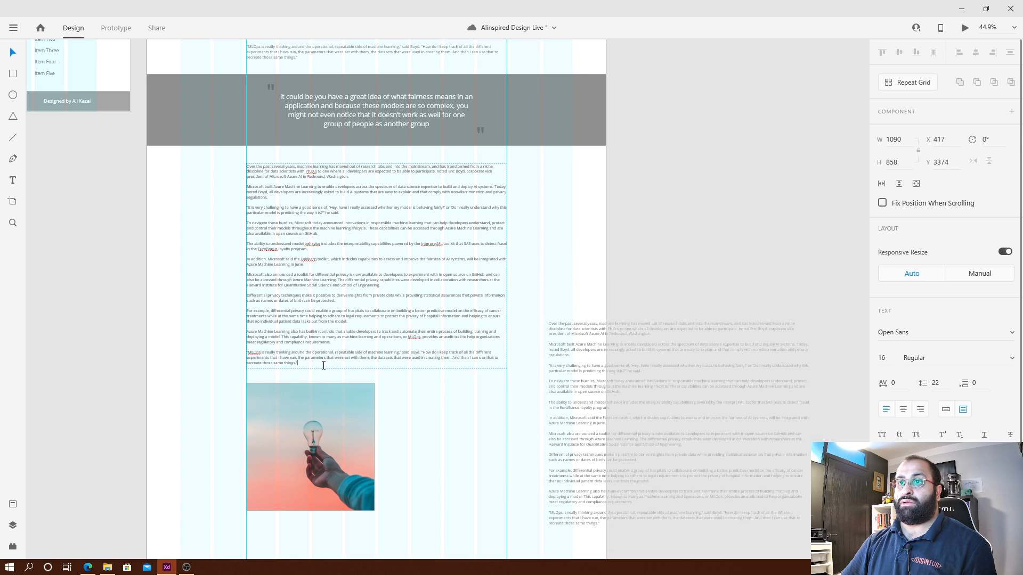
{"action": "key", "text": "shift+Home"}
{"action": "key", "text": "shift+Up"}
{"action": "key", "text": "shift+Up"}
{"action": "key", "text": "shift+Up"}
{"action": "key", "text": "shift+Up"}
{"action": "key", "text": "shift+Up"}
{"action": "key", "text": "shift+Up"}
{"action": "key", "text": "shift+Up"}
{"action": "key", "text": "shift+Up"}
{"action": "key", "text": "shift+Up"}
{"action": "key", "text": "shift+Up"}
{"action": "key", "text": "shift+Up"}
{"action": "key", "text": "shift+Up"}
{"action": "key", "text": "shift+Up"}
{"action": "key", "text": "shift+Up"}
{"action": "key", "text": "shift+Up"}
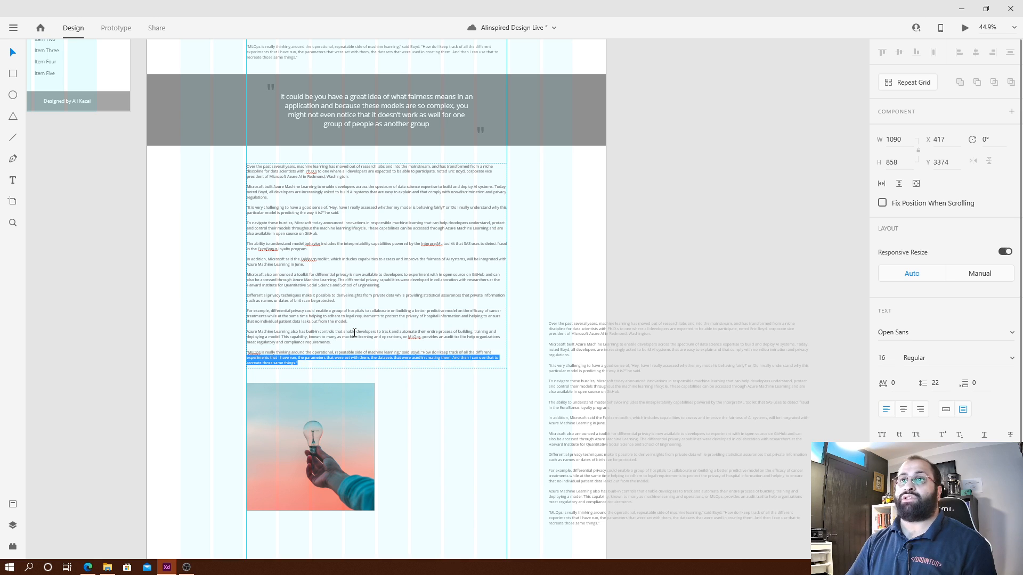
{"action": "key", "text": "shift+Up"}
{"action": "key", "text": "shift+Up"}
{"action": "key", "text": "shift+Up"}
{"action": "key", "text": "shift+Up"}
{"action": "key", "text": "shift+Up"}
{"action": "key", "text": "shift+Up"}
{"action": "key", "text": "shift+Up"}
{"action": "key", "text": "shift+Up"}
{"action": "key", "text": "shift+Up"}
{"action": "key", "text": "shift+Up"}
{"action": "key", "text": "shift+Up"}
{"action": "key", "text": "shift+Up"}
{"action": "key", "text": "shift+Up"}
{"action": "key", "text": "shift+Up"}
{"action": "key", "text": "shift+Up"}
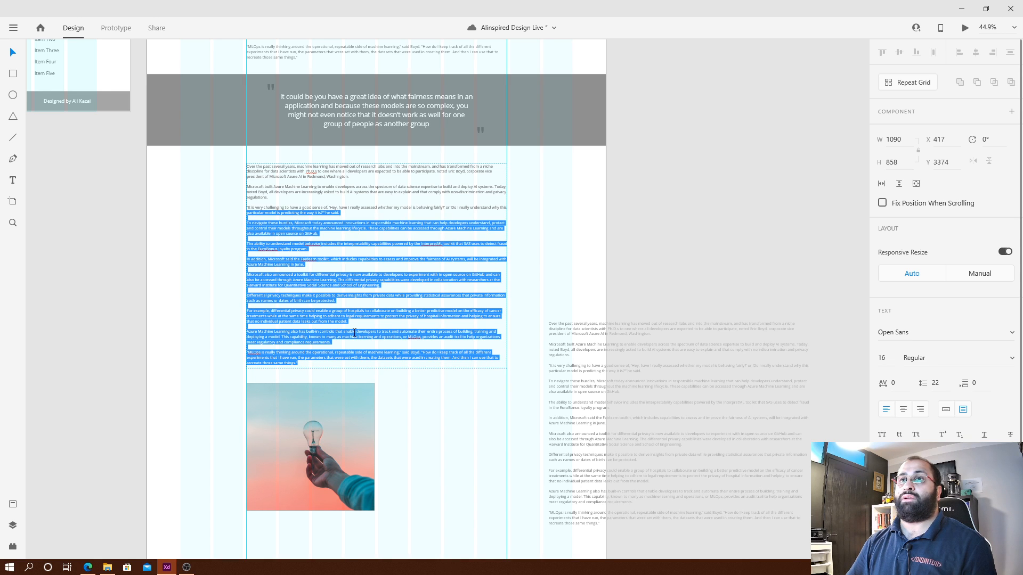
{"action": "key", "text": "Delete"}
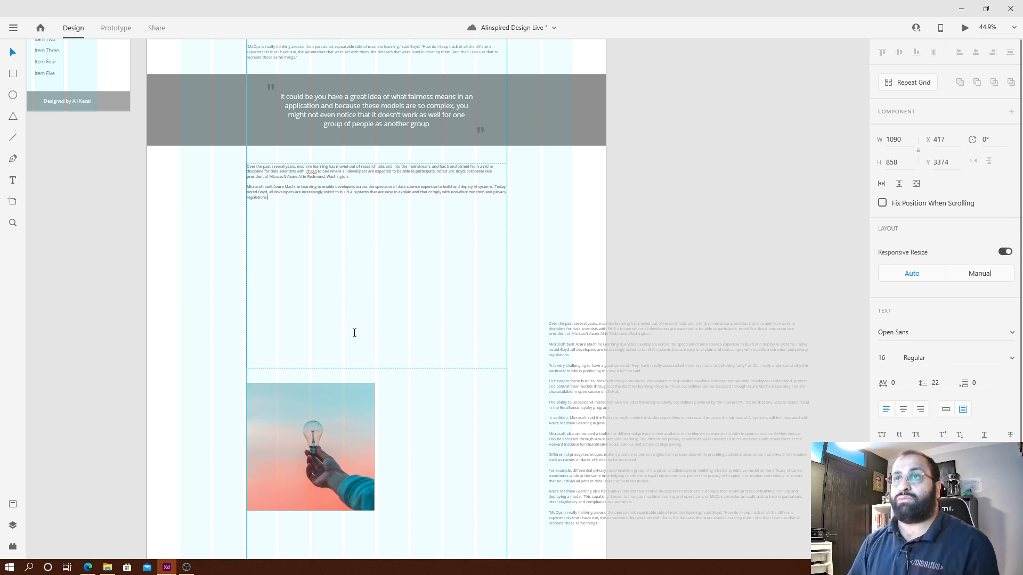
{"action": "key", "text": "Escape"}
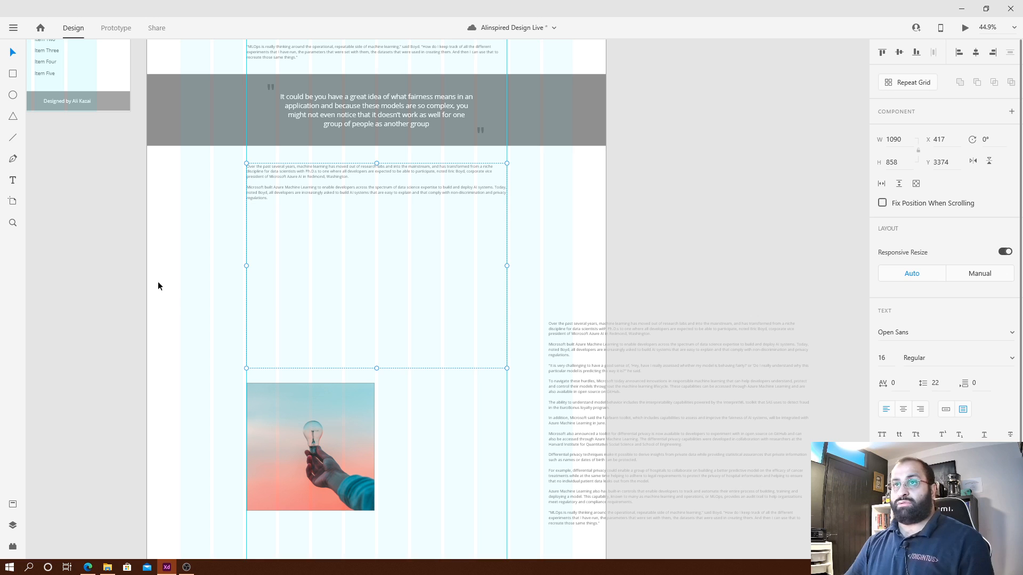
{"action": "double_click", "coordinate": [377, 368]}
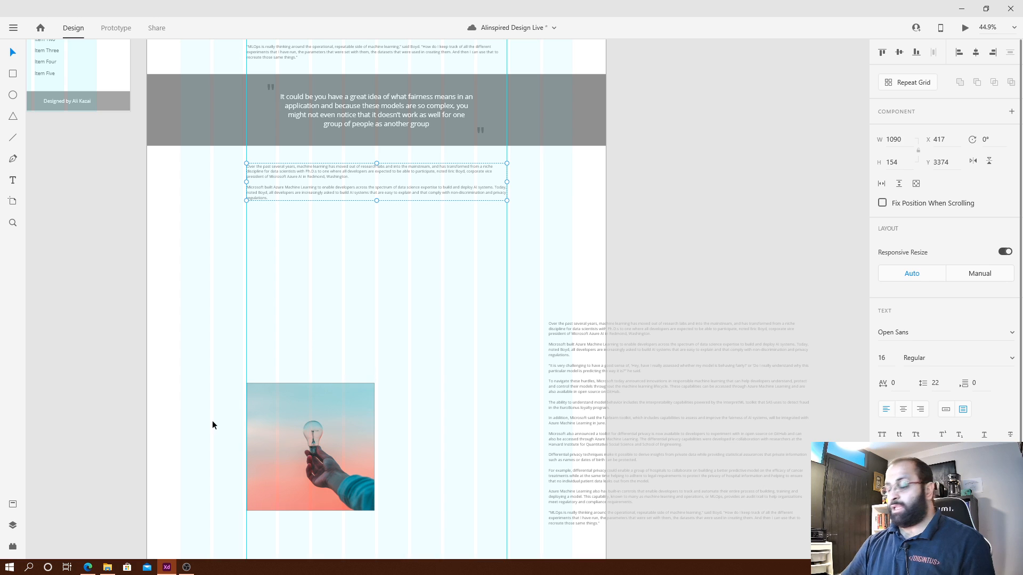
Move the light bulb photo up beneath the shortened text to Y 3588 and place the spare text block beside it at X 968, Y 3588.
{"action": "left_click_drag", "start_coordinate": [270, 435], "coordinate": [284, 262]}
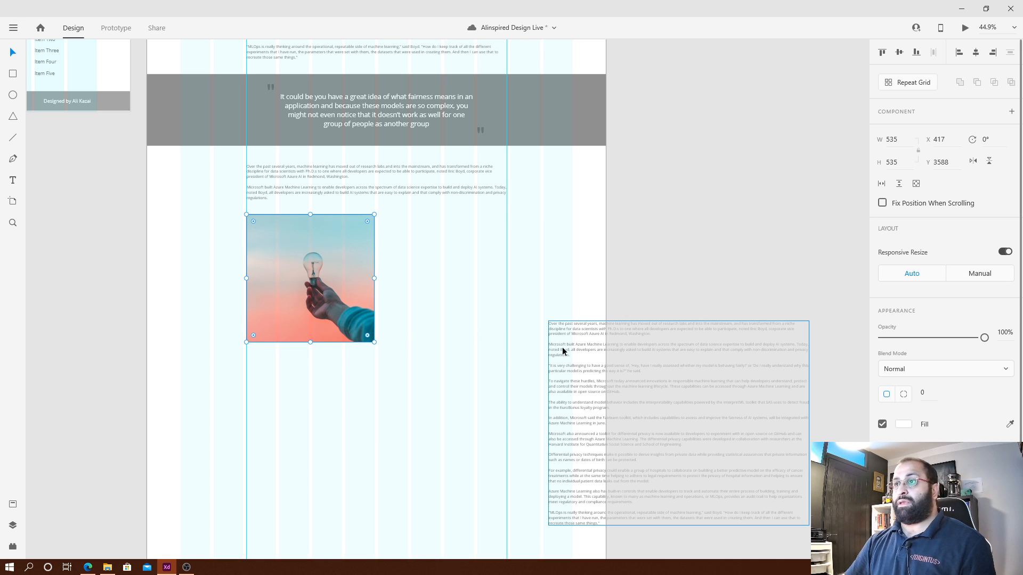
{"action": "left_click_drag", "start_coordinate": [563, 351], "coordinate": [390, 228]}
{"action": "key", "text": "Tab"}
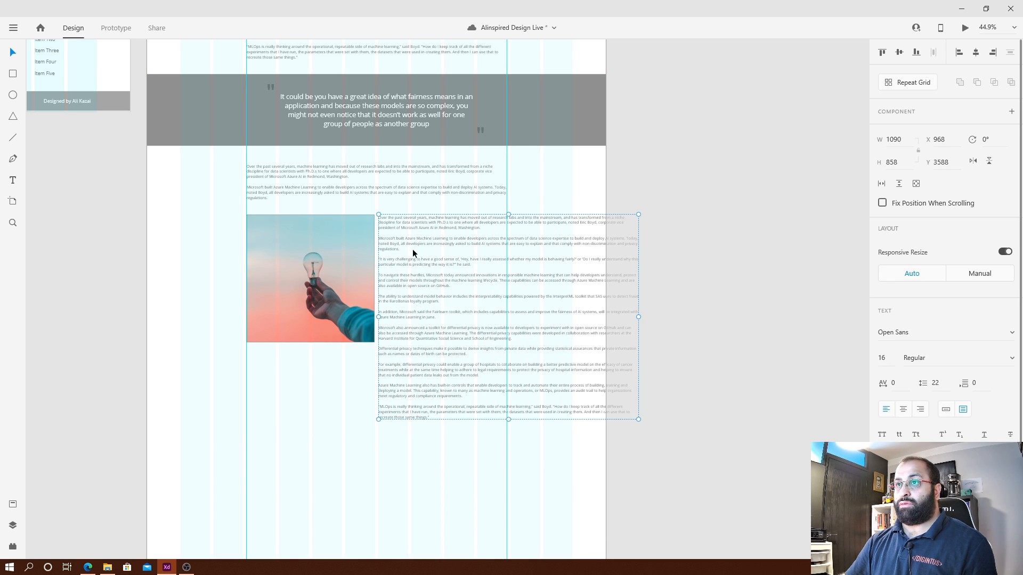
Place another copy of the full article text below the light bulb photo, overlapping the artboard's left edge.
{"action": "left_click_drag", "start_coordinate": [433, 297], "coordinate": [197, 448]}
{"action": "key", "text": "Escape"}
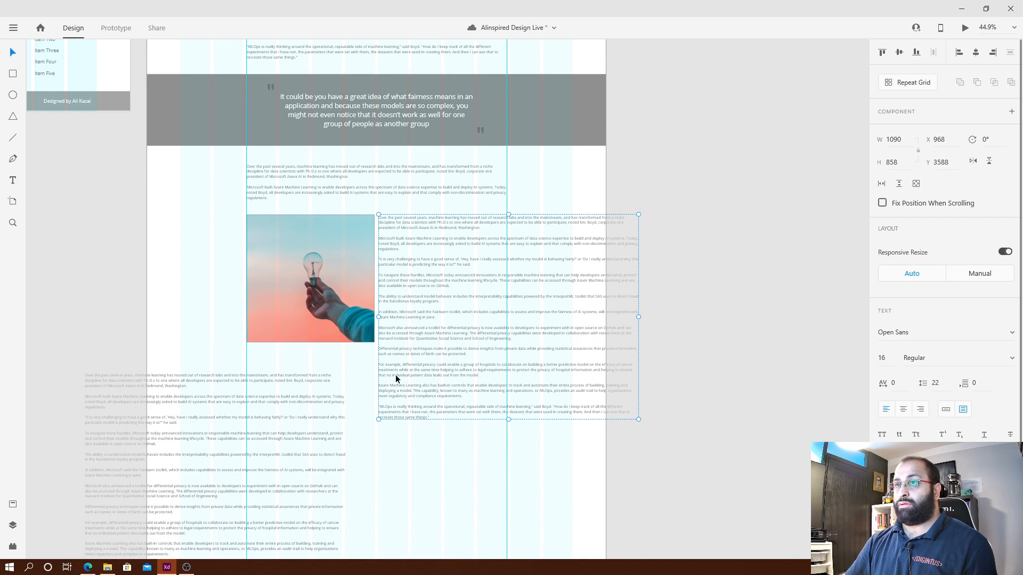
Trim the text block beside the light bulb photo to the paragraphs from "It is very challenging" through "In addition, Microsoft said the Fairlearn toolkit".
{"action": "double_click", "coordinate": [431, 262]}
{"action": "left_click", "coordinate": [426, 249]}
{"action": "key", "text": "ctrl+shift+Home"}
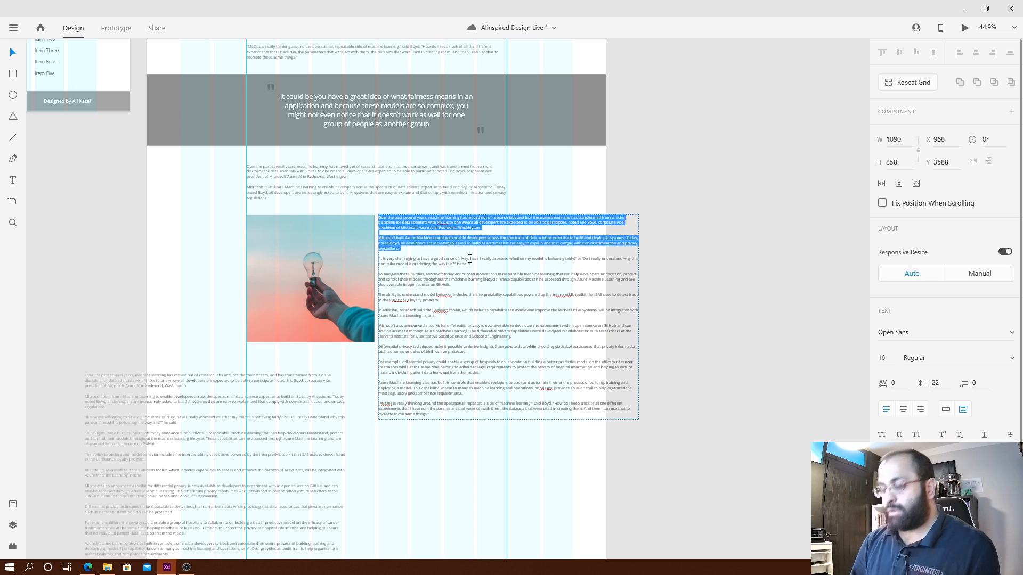
{"action": "key", "text": "BackSpace"}
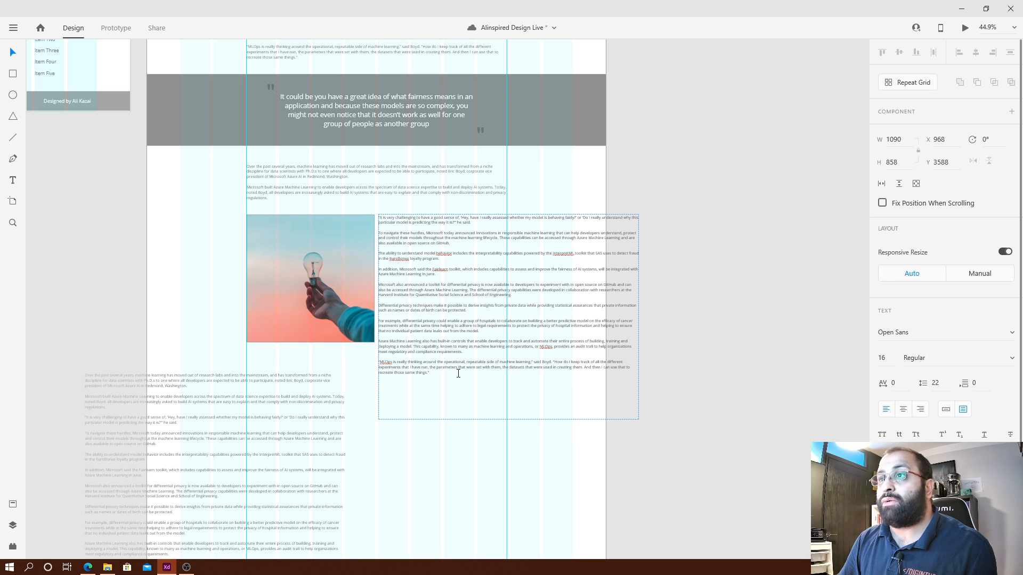
{"action": "left_click_drag", "start_coordinate": [458, 373], "coordinate": [473, 301]}
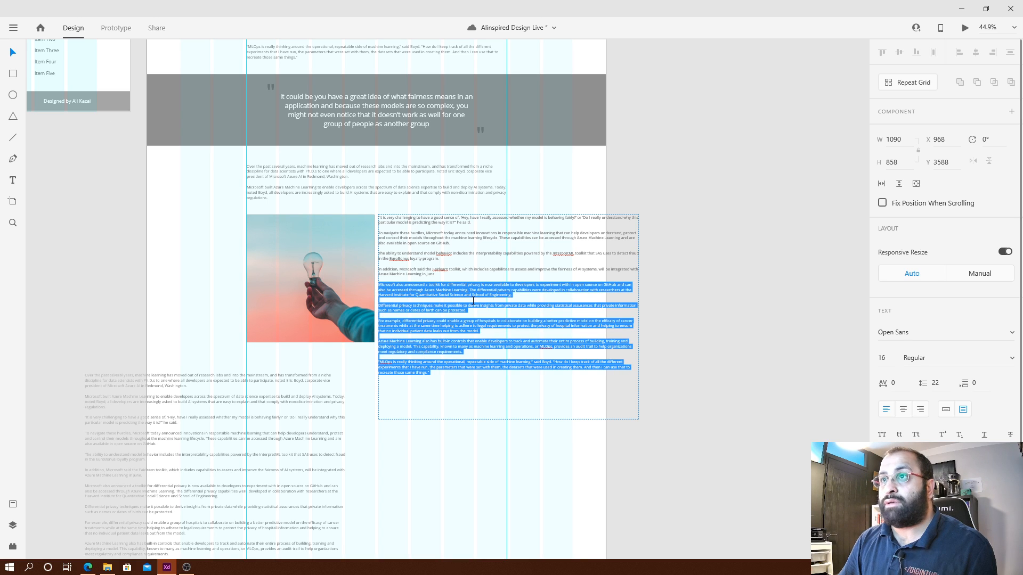
{"action": "key", "text": "BackSpace"}
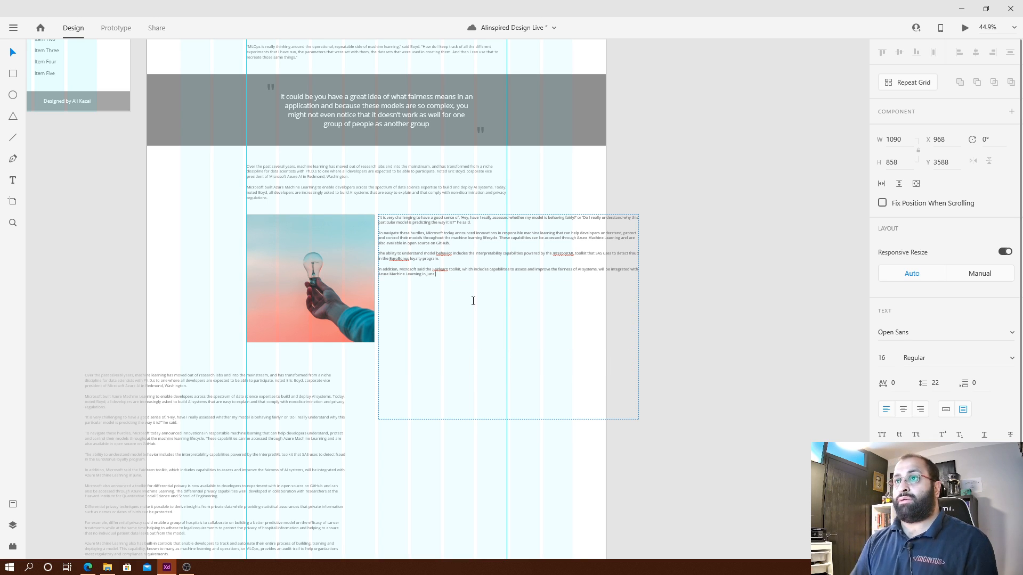
{"action": "key", "text": "Escape"}
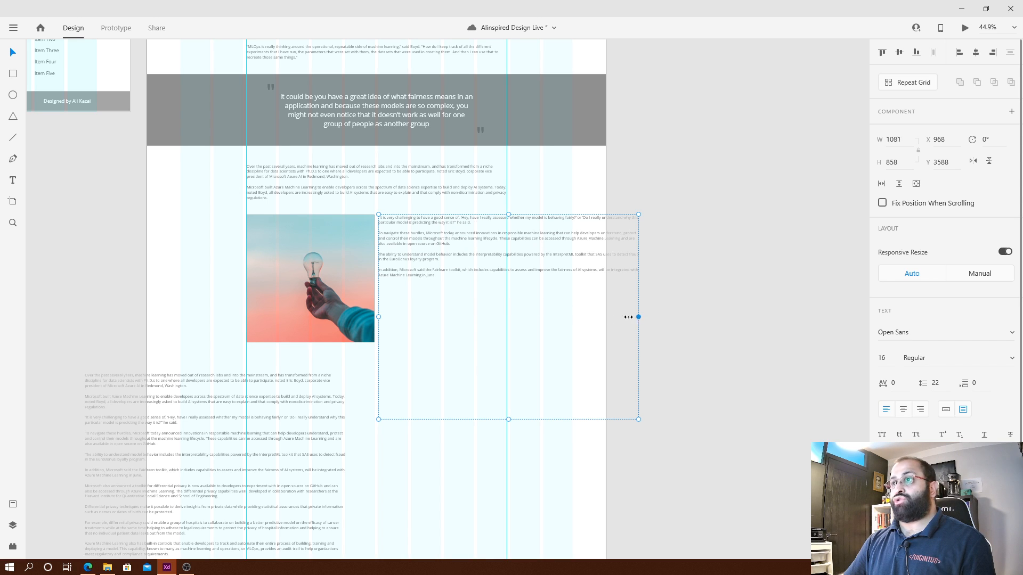
Narrow the text box beside the photo to 539 wide and reduce both the box and the photo to 396 high.
{"action": "left_click_drag", "start_coordinate": [638, 317], "coordinate": [505, 335]}
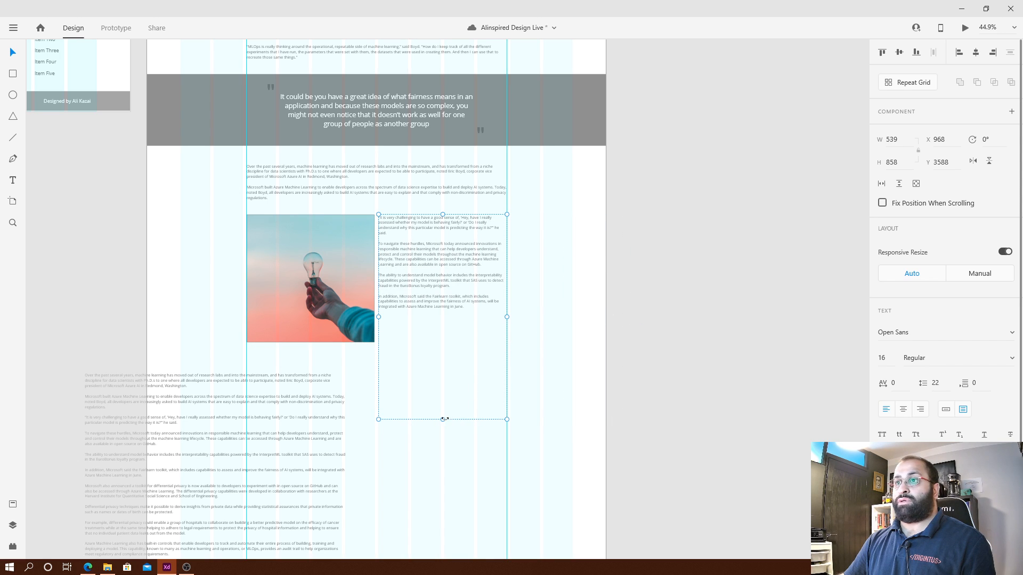
{"action": "left_click_drag", "start_coordinate": [444, 420], "coordinate": [444, 342]}
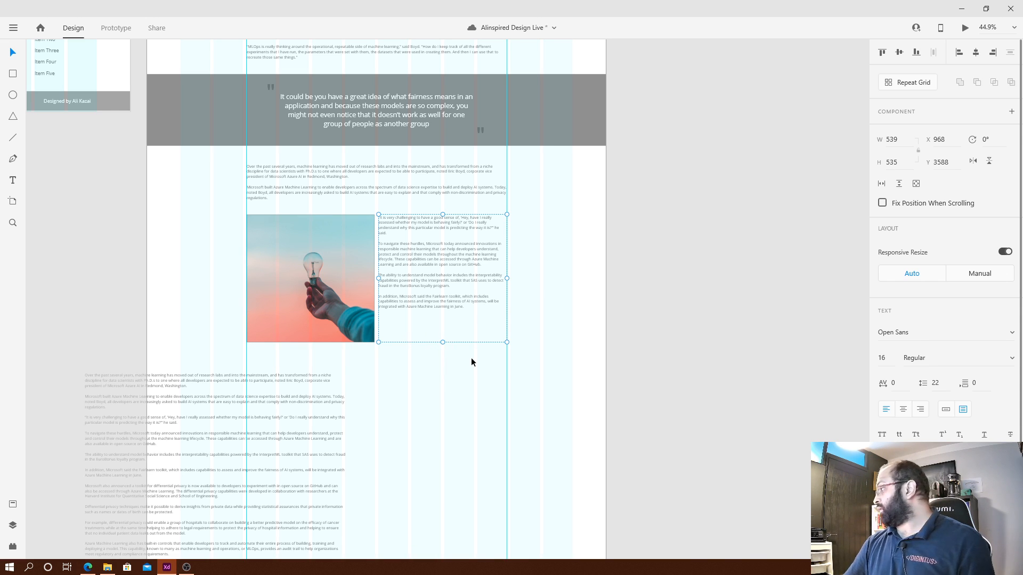
{"action": "left_click", "coordinate": [293, 339]}
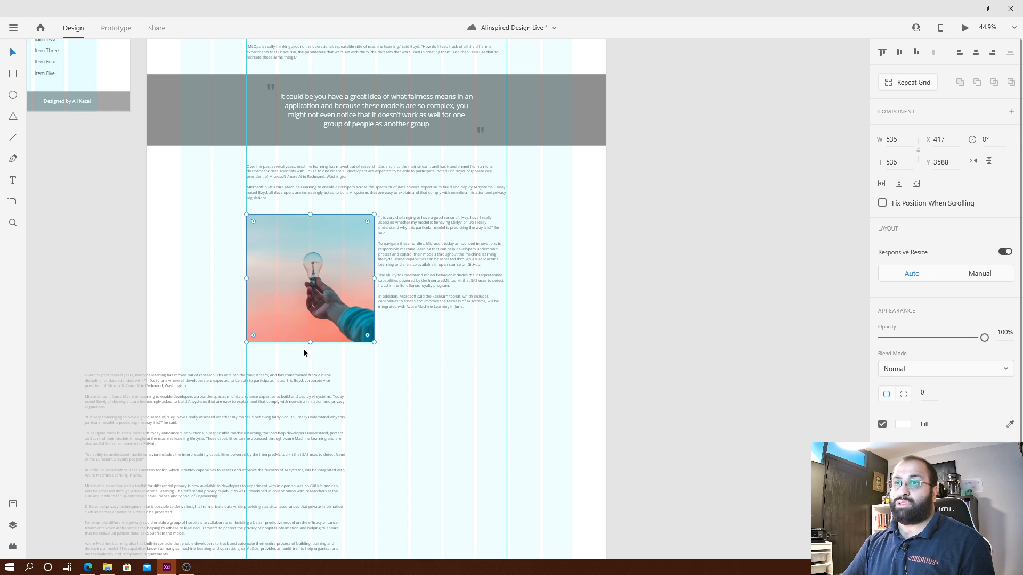
{"action": "left_click_drag", "start_coordinate": [310, 342], "coordinate": [312, 311]}
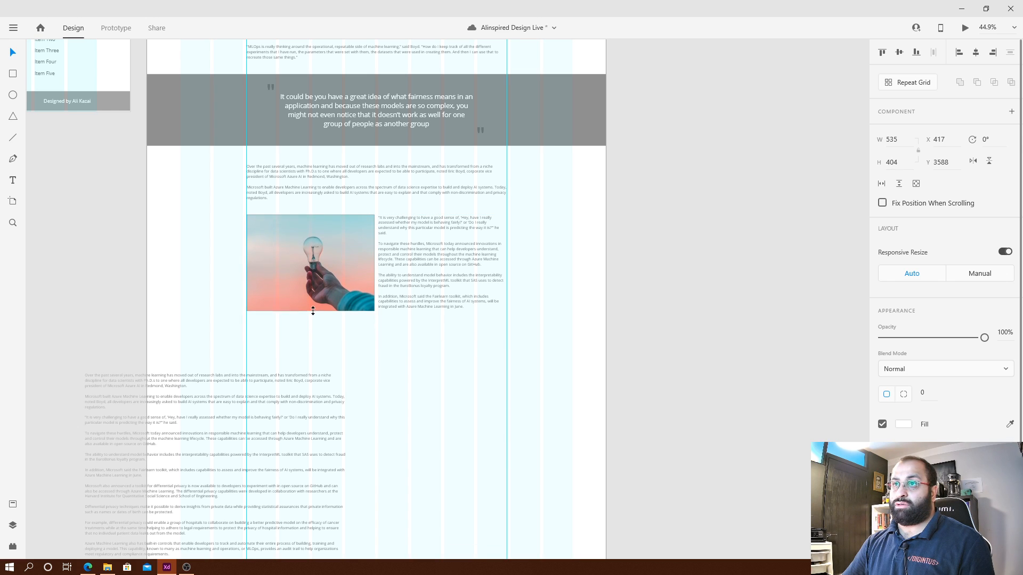
{"action": "left_click", "coordinate": [415, 325]}
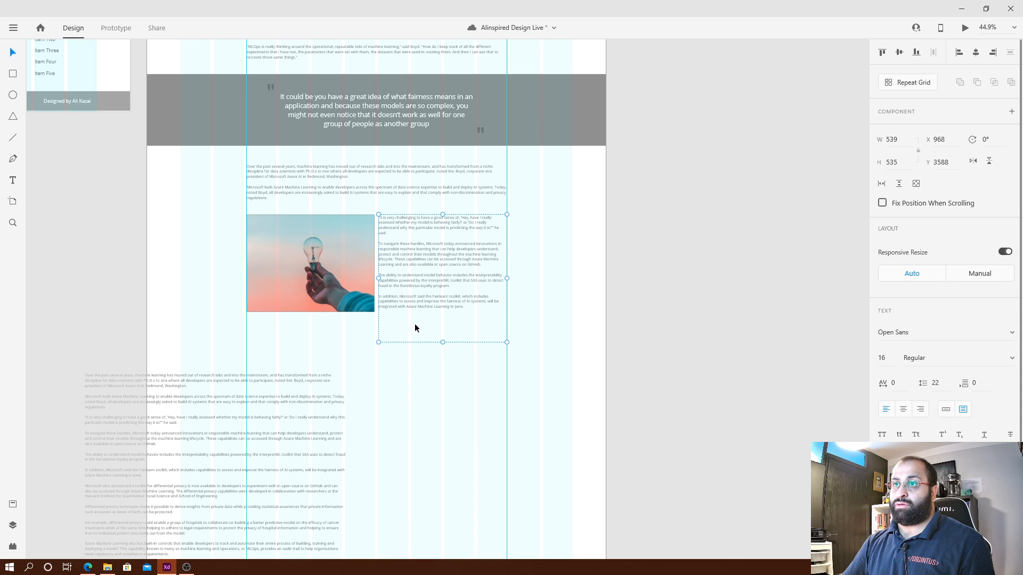
{"action": "double_click", "coordinate": [443, 343]}
{"action": "left_click", "coordinate": [316, 304]}
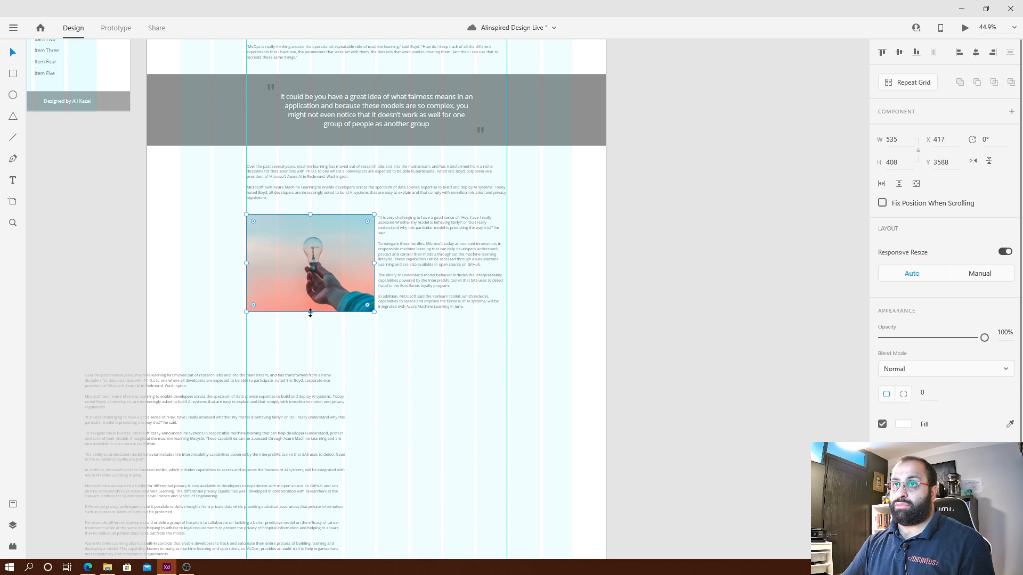
{"action": "left_click", "coordinate": [398, 336]}
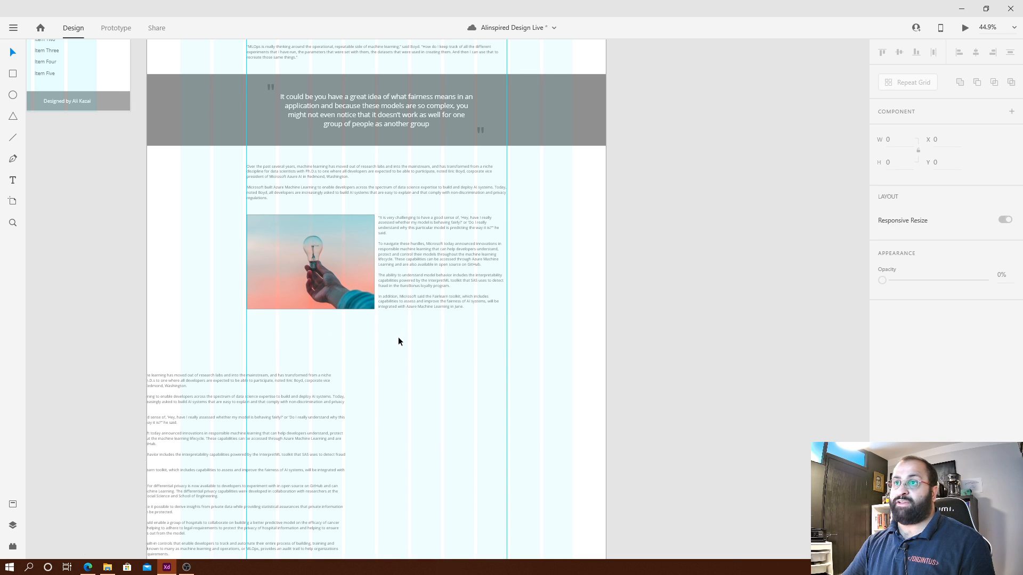
Reposition and slightly enlarge the light bulb image inside its cropped frame, leaving the frame size as it is.
{"action": "double_click", "coordinate": [351, 302]}
{"action": "left_click_drag", "start_coordinate": [335, 292], "coordinate": [341, 298]}
{"action": "key", "text": "Escape"}
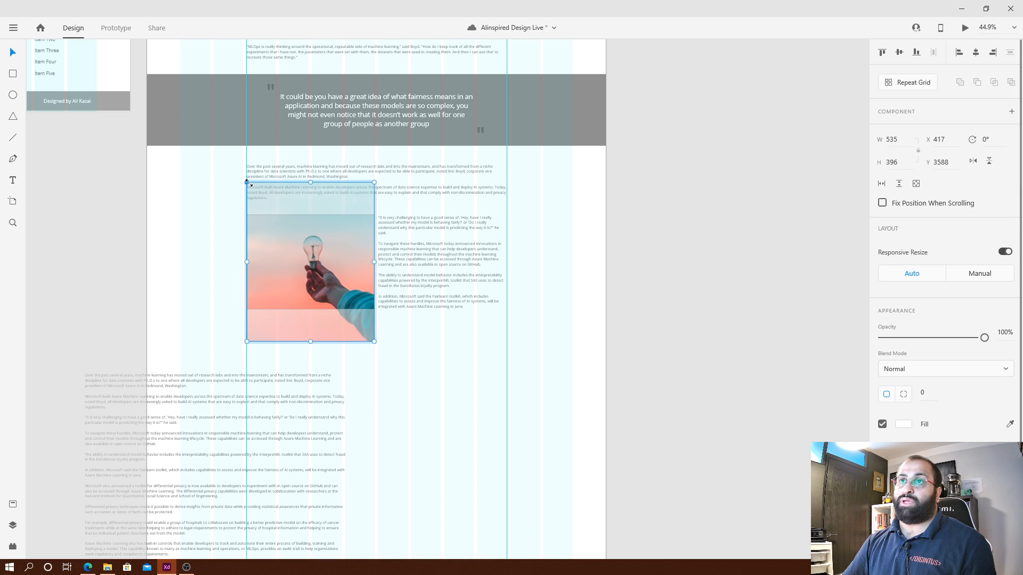
{"action": "left_click_drag", "start_coordinate": [247, 182], "coordinate": [233, 165]}
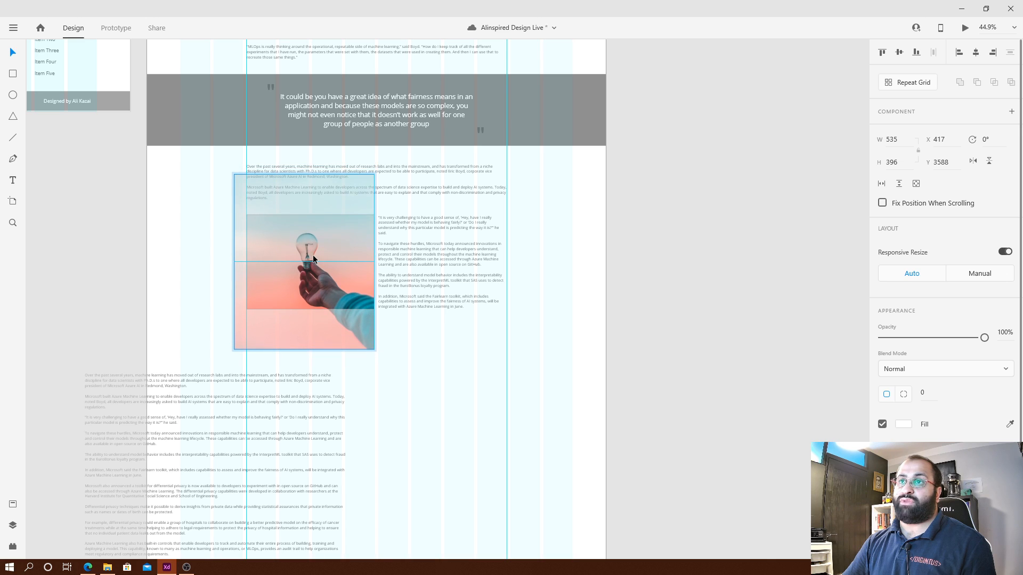
{"action": "left_click", "coordinate": [439, 347]}
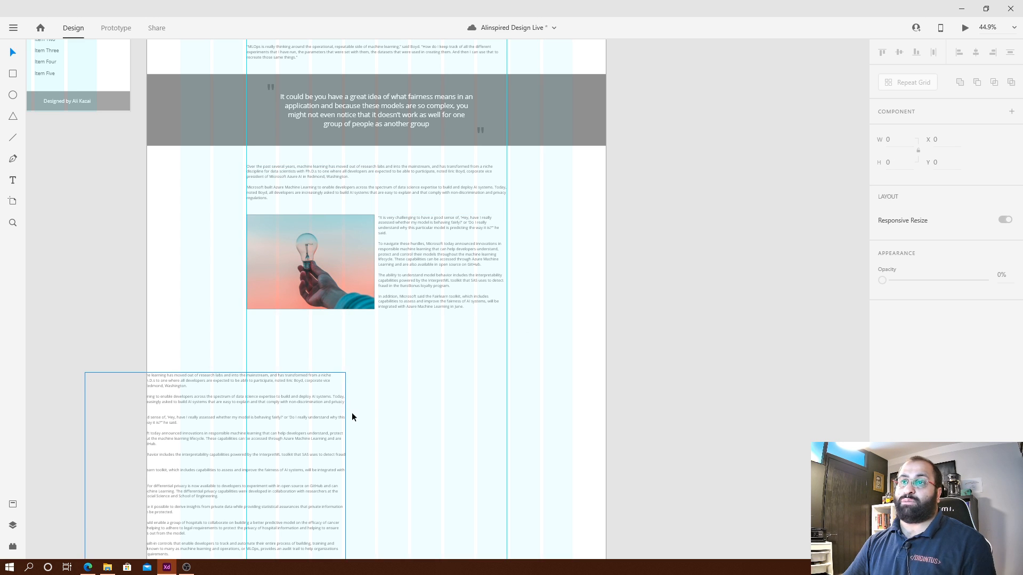
Move the full article text block beneath the light bulb photo to X 430, Y 3998 and delete its first six paragraphs.
{"action": "left_click_drag", "start_coordinate": [215, 402], "coordinate": [386, 388]}
{"action": "scroll", "coordinate": [385, 388], "scroll_direction": "down", "scroll_amount": 1}
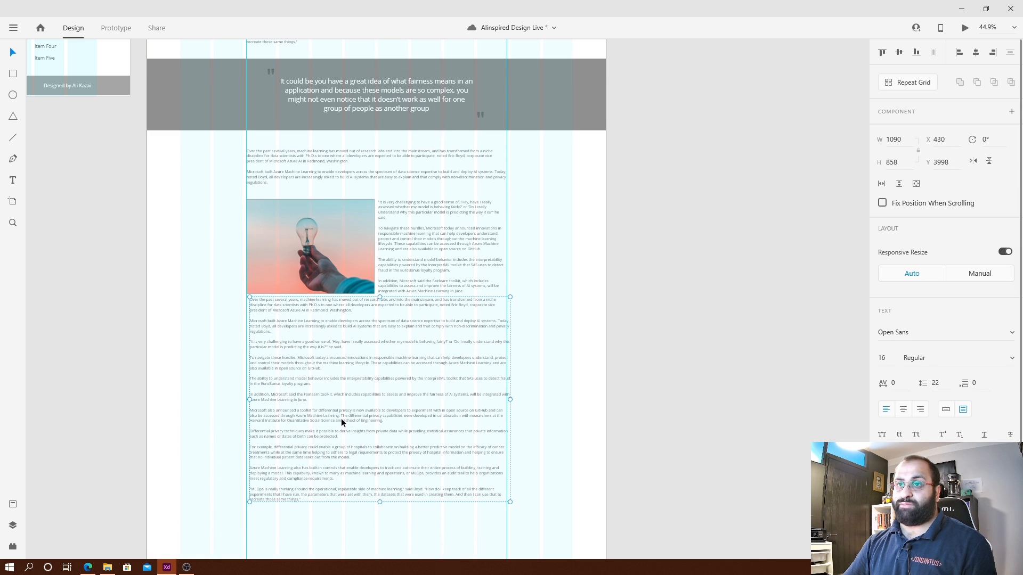
{"action": "double_click", "coordinate": [341, 417]}
{"action": "left_click", "coordinate": [464, 396]}
{"action": "key", "text": "ctrl+shift+Home"}
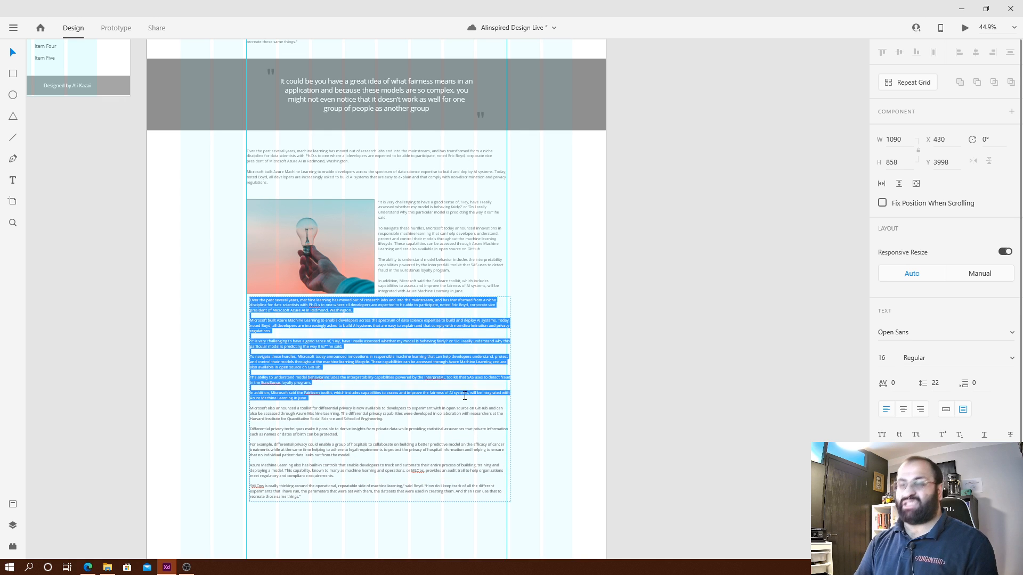
{"action": "key", "text": "BackSpace"}
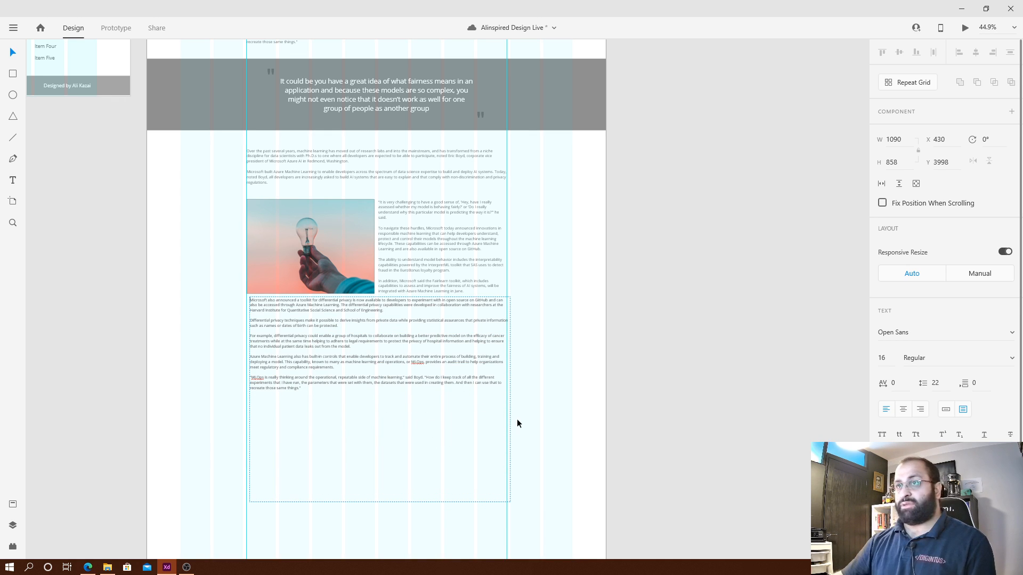
{"action": "key", "text": "Escape"}
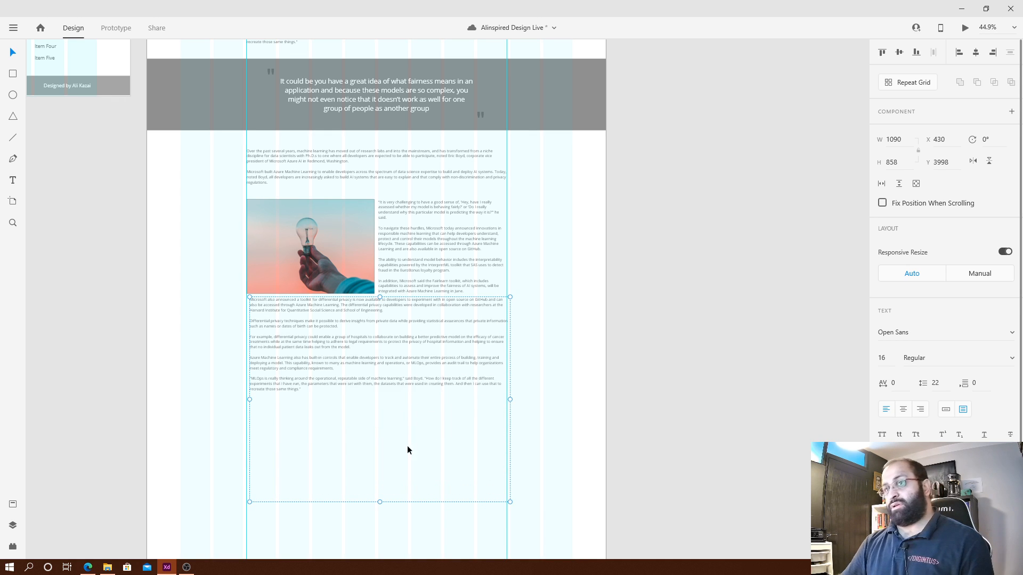
Fit the lower text box's height to its remaining text and align it to the photo's left edge with a gap below the photo.
{"action": "double_click", "coordinate": [380, 502]}
{"action": "left_click_drag", "start_coordinate": [399, 391], "coordinate": [402, 400]}
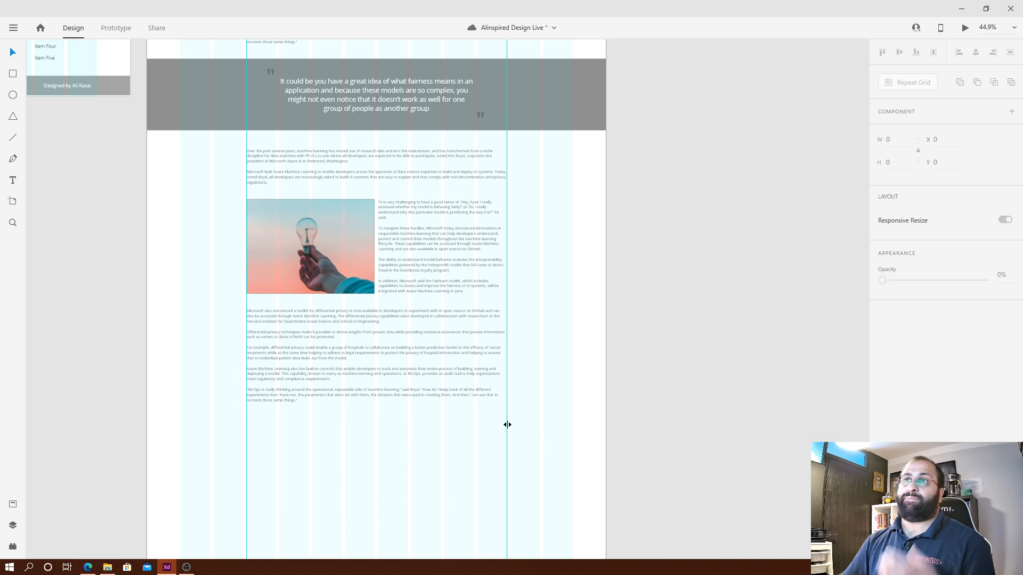
Widen the gap beside the photo by placing the adjacent text box at X 988 with a width of 519.
{"action": "left_click", "coordinate": [479, 284]}
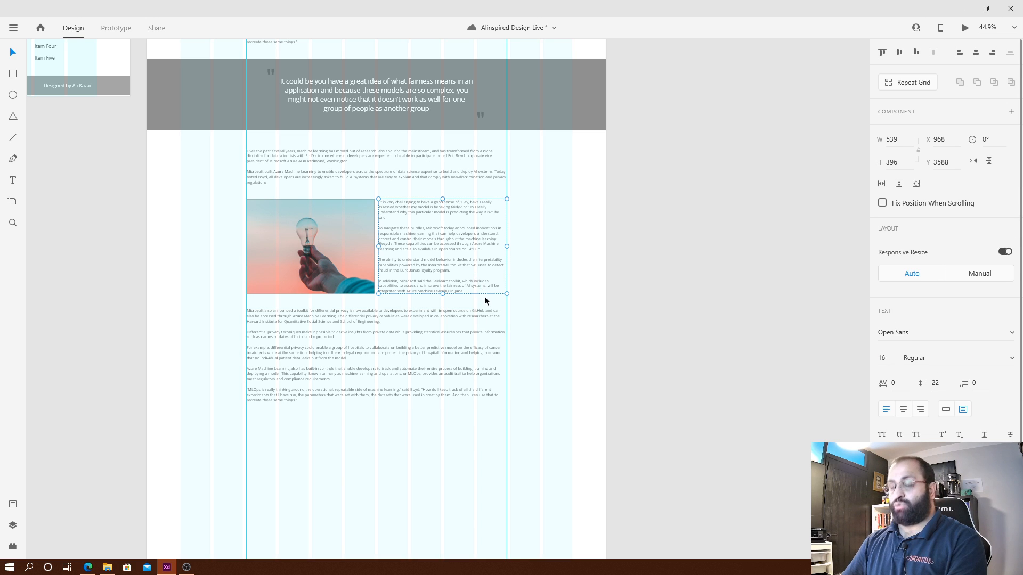
{"action": "left_click_drag", "start_coordinate": [484, 297], "coordinate": [488, 300]}
{"action": "left_click_drag", "start_coordinate": [511, 246], "coordinate": [507, 245]}
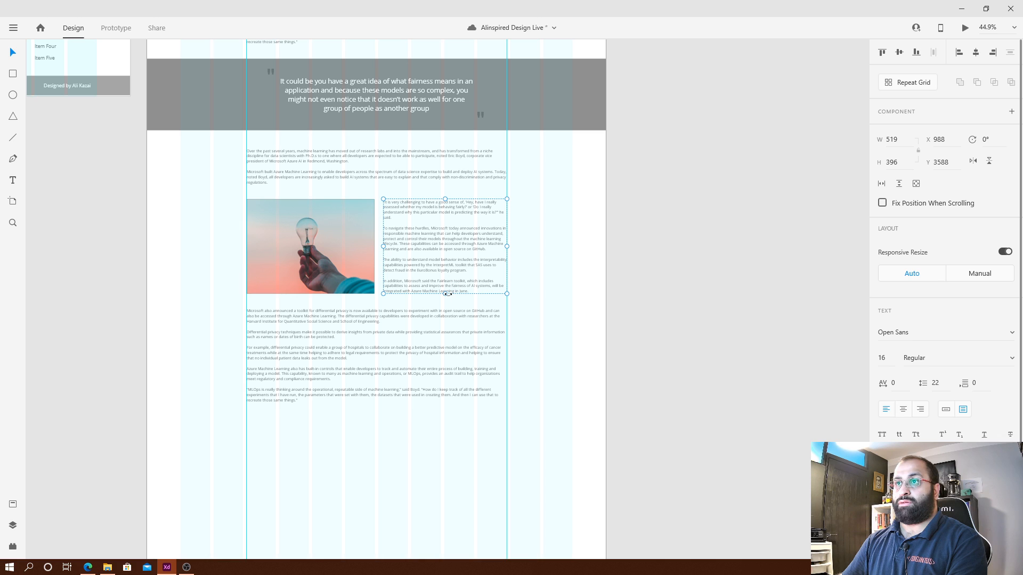
{"action": "left_click", "coordinate": [391, 452]}
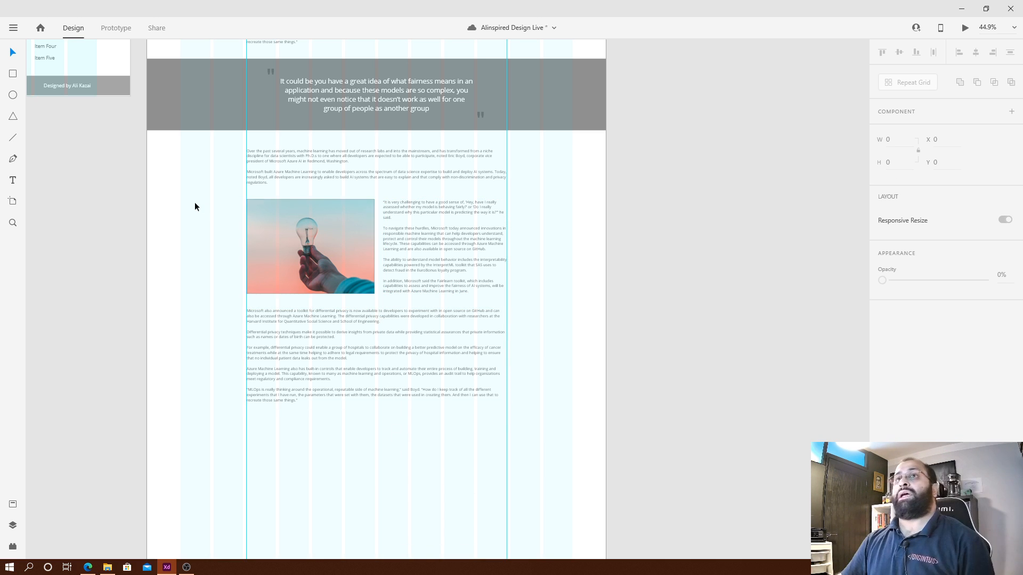
Move the photo, its side text and the text block below up together by 30, placing the photo at Y 3558.
{"action": "left_click_drag", "start_coordinate": [195, 205], "coordinate": [545, 298]}
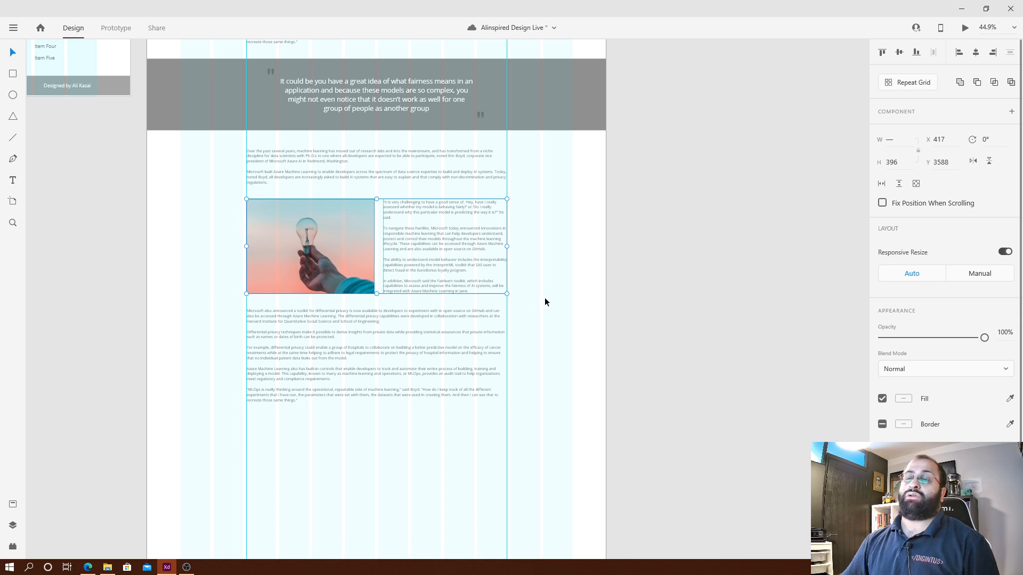
{"action": "scroll", "coordinate": [392, 271], "scroll_direction": "up", "scroll_amount": 2}
{"action": "left_click_drag", "start_coordinate": [346, 270], "coordinate": [479, 304]}
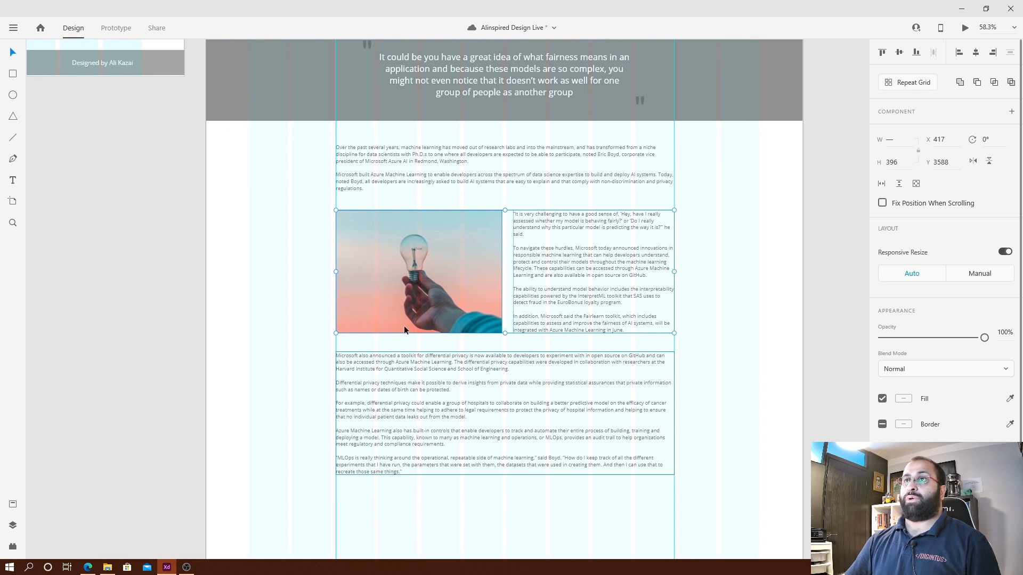
{"action": "left_click_drag", "start_coordinate": [293, 244], "coordinate": [685, 412]}
{"action": "key", "text": "shift+Up"}
{"action": "key", "text": "shift+Up"}
{"action": "key", "text": "shift+Up"}
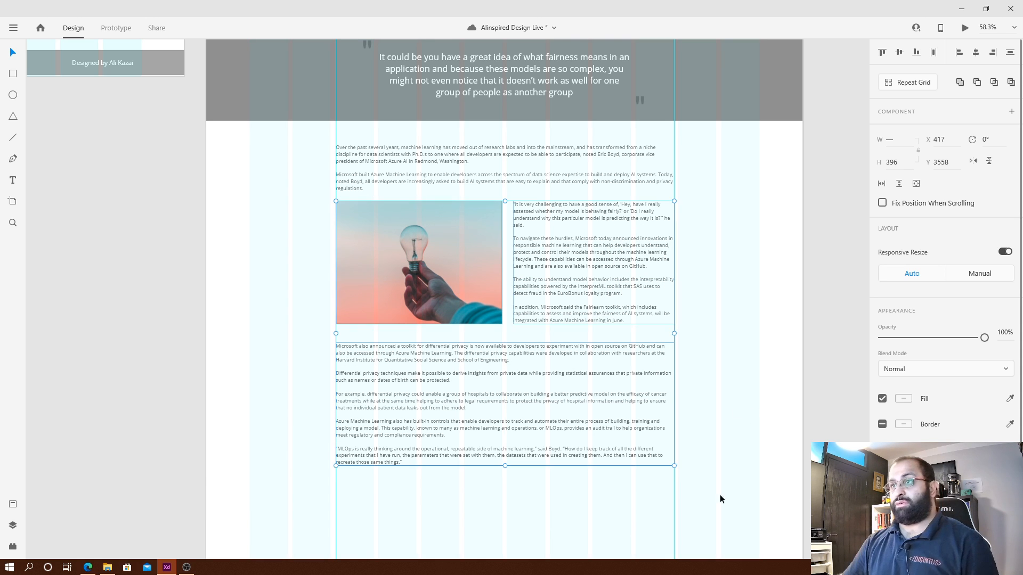
Move the text block below the photo up to Y 3984.
{"action": "left_click", "coordinate": [615, 490]}
{"action": "left_click_drag", "start_coordinate": [597, 487], "coordinate": [504, 457]}
{"action": "key", "text": "shift+Up"}
{"action": "key", "text": "shift+Up"}
{"action": "key", "text": "shift+Up"}
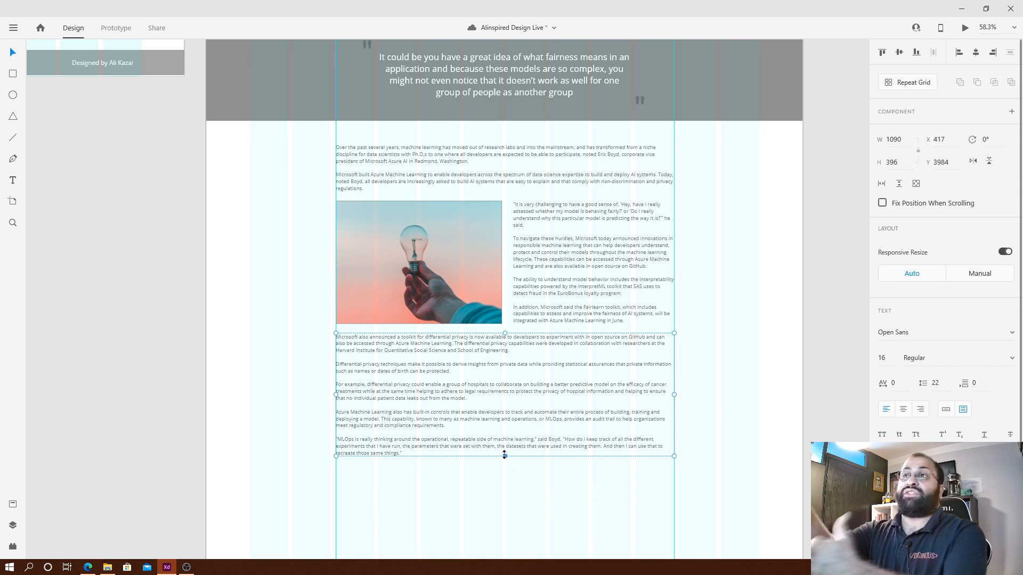
{"action": "left_click", "coordinate": [395, 506]}
Preview the blog post page and examine its layout down to the light bulb photo section, and close the preview.
{"action": "scroll", "coordinate": [396, 471], "scroll_direction": "down", "scroll_amount": 2}
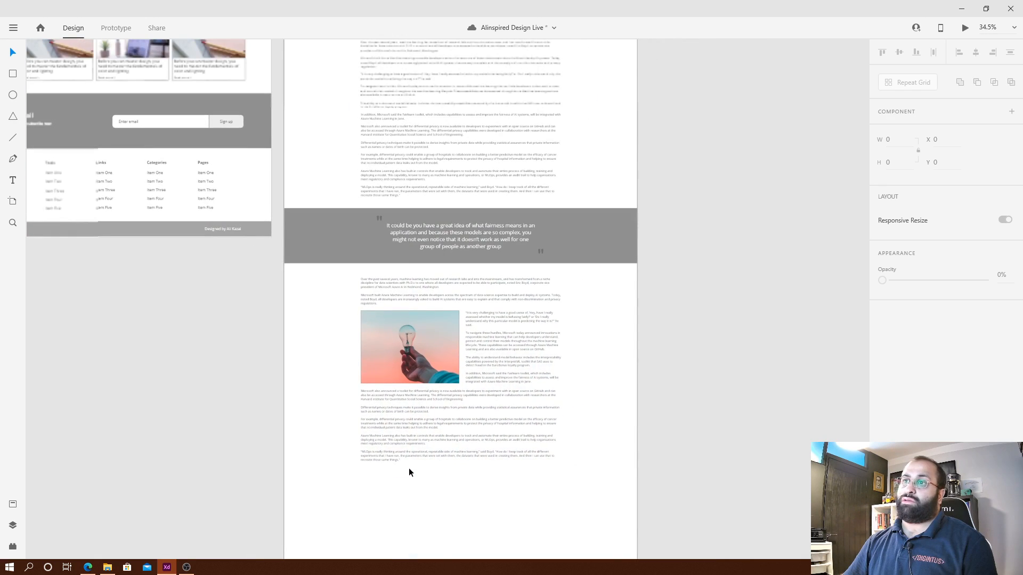
{"action": "left_click_drag", "start_coordinate": [409, 469], "coordinate": [333, 433]}
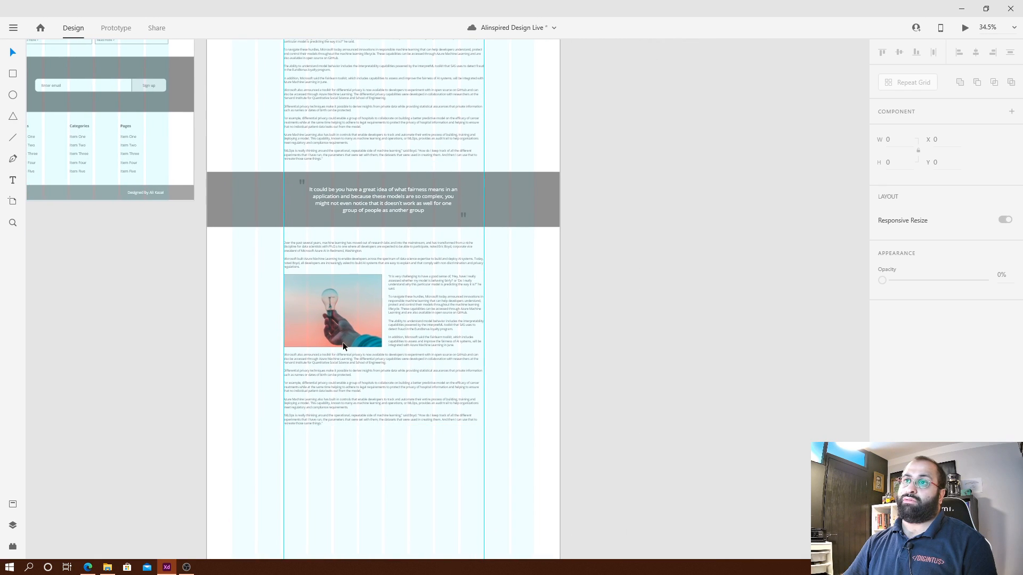
{"action": "left_click", "coordinate": [343, 340]}
{"action": "left_click", "coordinate": [728, 424]}
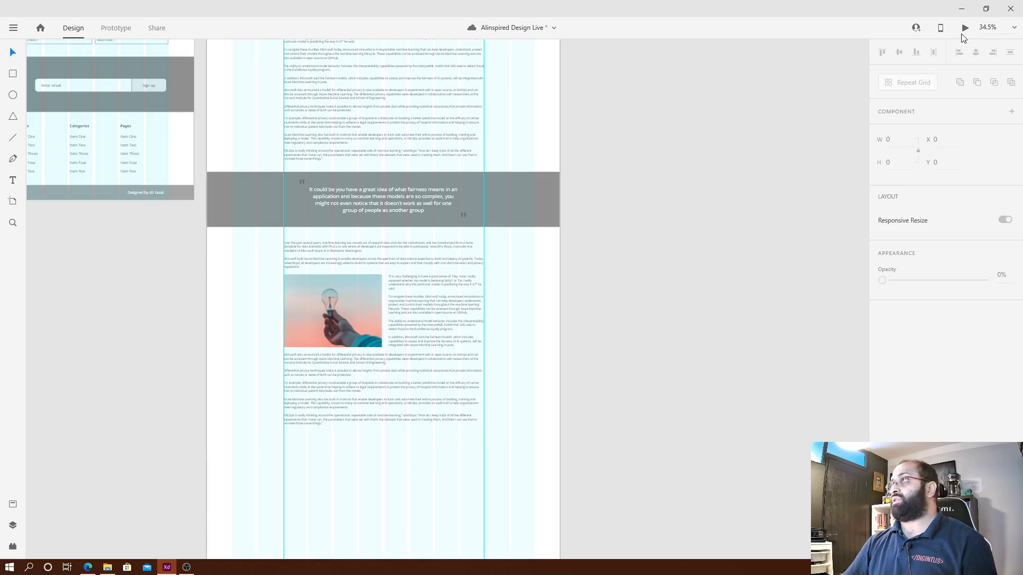
{"action": "key", "text": "ctrl+Return"}
{"action": "scroll", "coordinate": [733, 84], "scroll_direction": "down", "scroll_amount": 10}
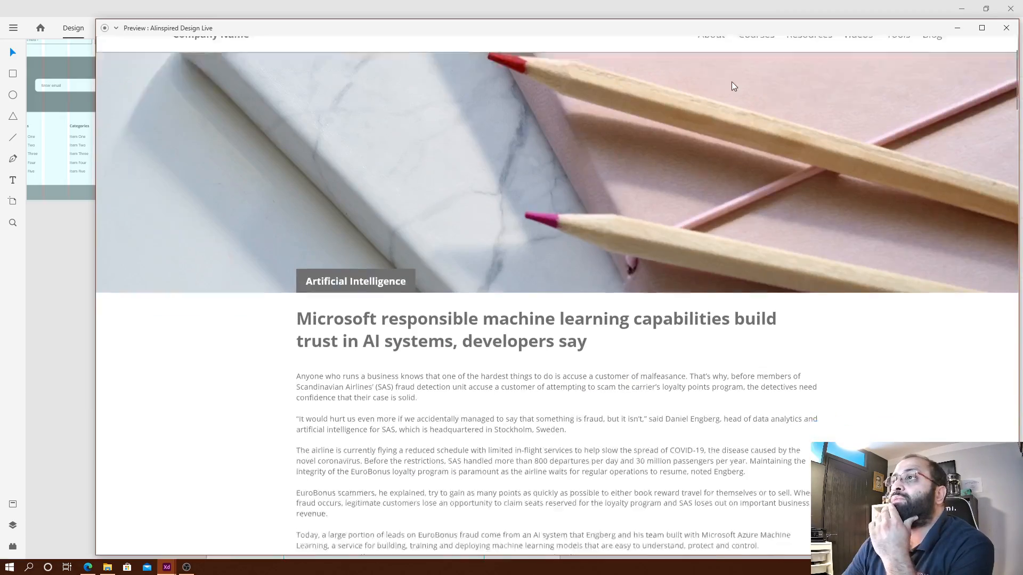
{"action": "scroll", "coordinate": [865, 84], "scroll_direction": "down", "scroll_amount": 10}
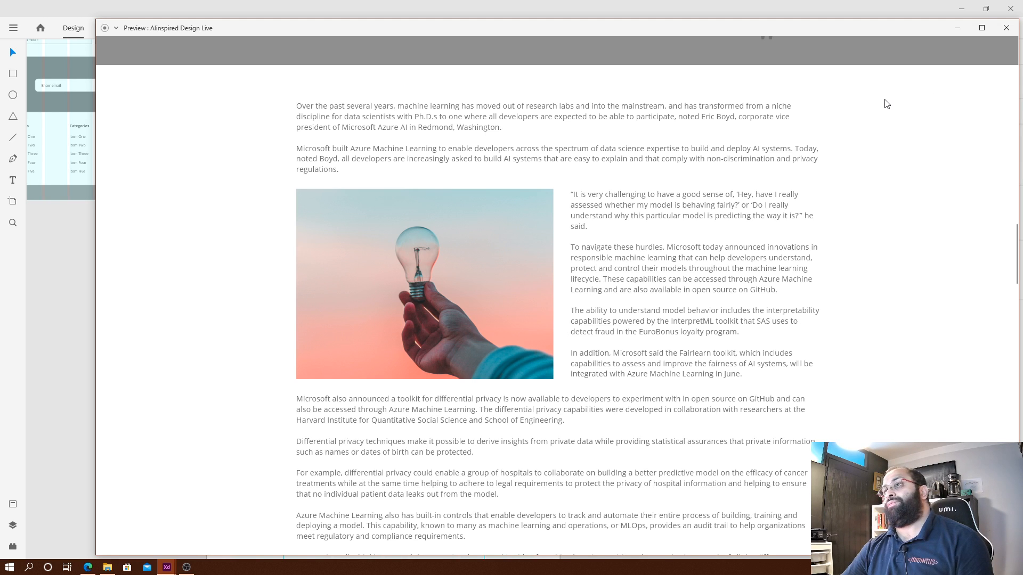
{"action": "left_click", "coordinate": [1005, 30]}
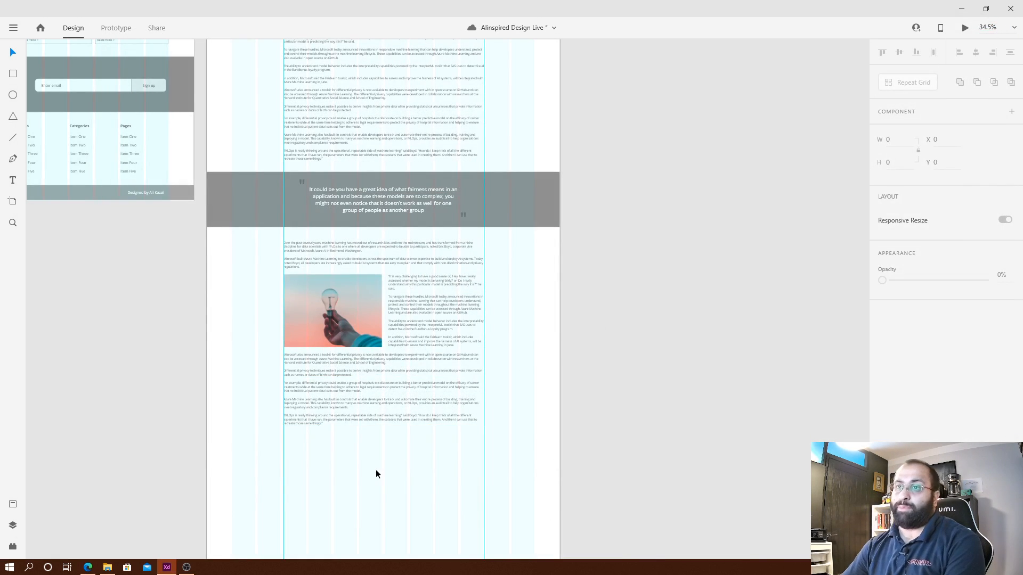
Move the photo and its side text down slightly and place the text block below at Y 4004, 40 beneath the photo.
{"action": "left_click_drag", "start_coordinate": [277, 463], "coordinate": [529, 302]}
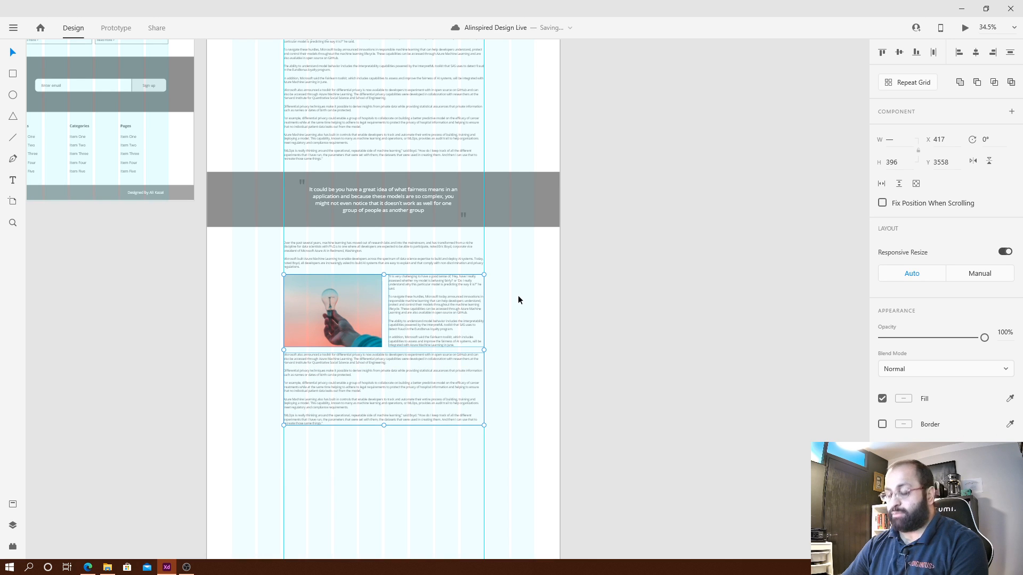
{"action": "left_click_drag", "start_coordinate": [474, 363], "coordinate": [475, 366]}
{"action": "left_click_drag", "start_coordinate": [257, 462], "coordinate": [488, 381]}
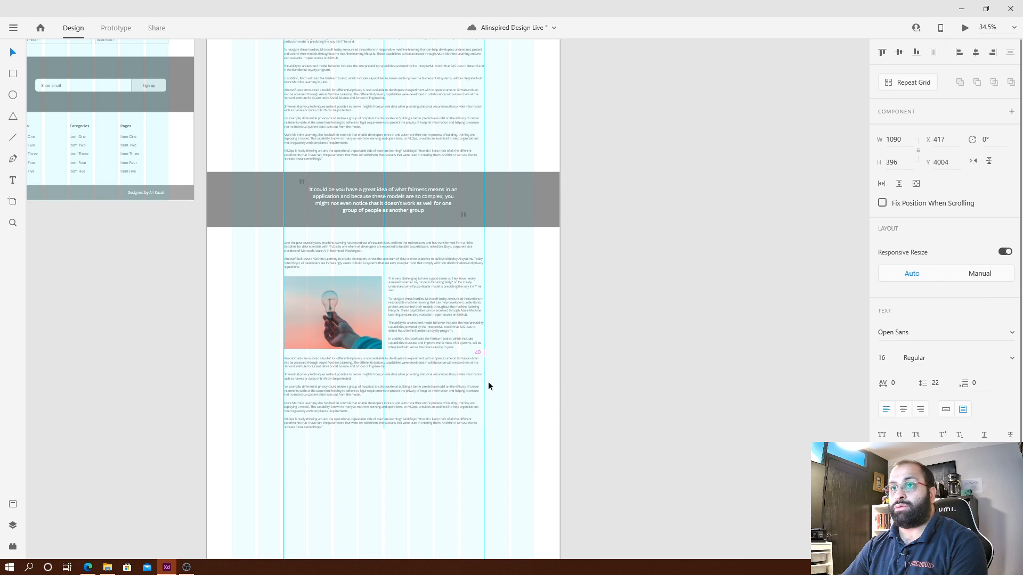
Shift the side text toward the light bulb photo until it sits against the photo's right edge at X 952.
{"action": "left_click", "coordinate": [436, 338]}
{"action": "key", "text": "shift+Right"}
{"action": "left_click", "coordinate": [529, 327]}
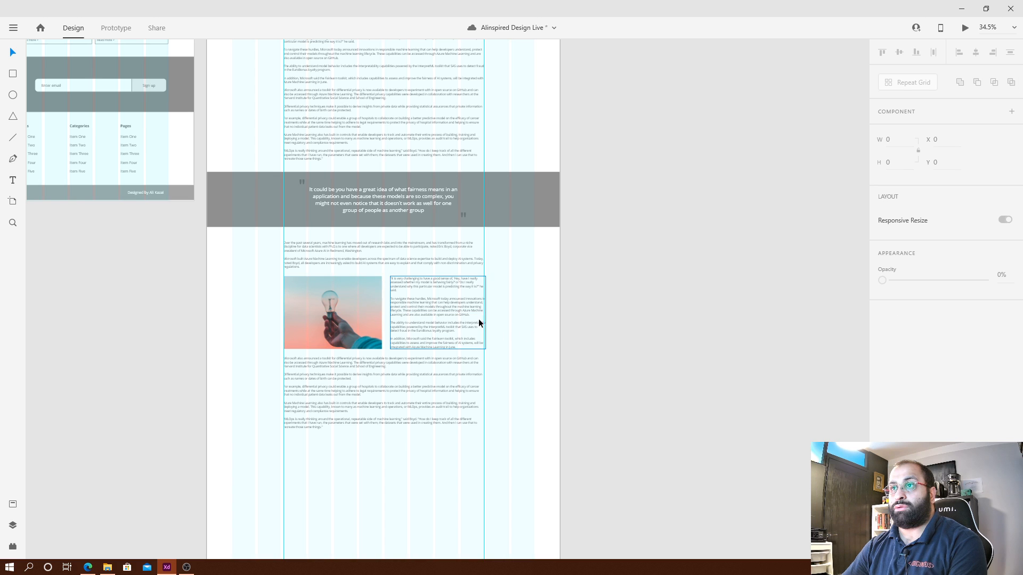
{"action": "left_click", "coordinate": [470, 314]}
{"action": "key", "text": "shift+Left"}
{"action": "left_click_drag", "start_coordinate": [438, 309], "coordinate": [433, 309]}
{"action": "scroll", "coordinate": [446, 314], "scroll_direction": "up", "scroll_amount": 5}
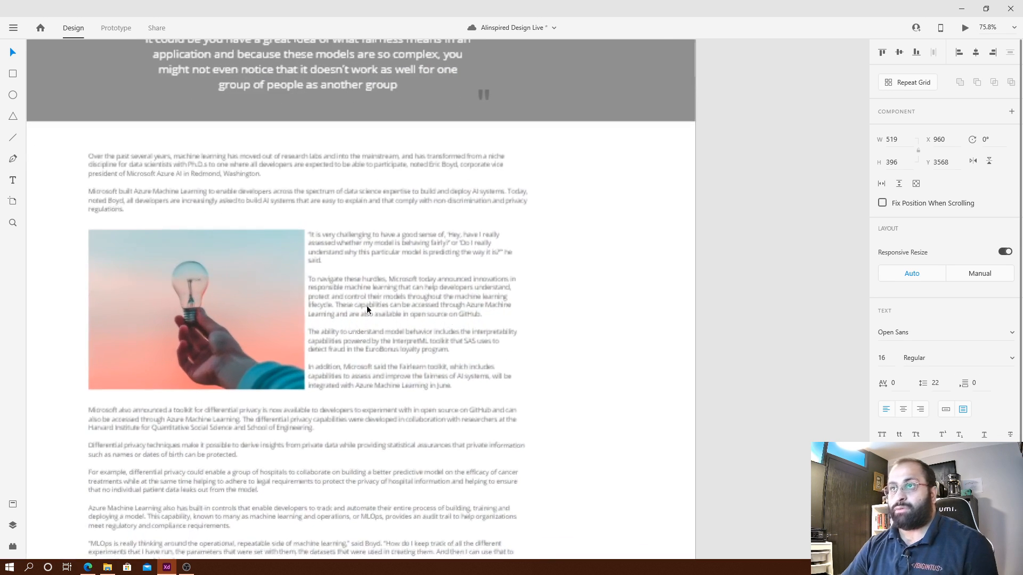
{"action": "left_click_drag", "start_coordinate": [316, 297], "coordinate": [311, 297]}
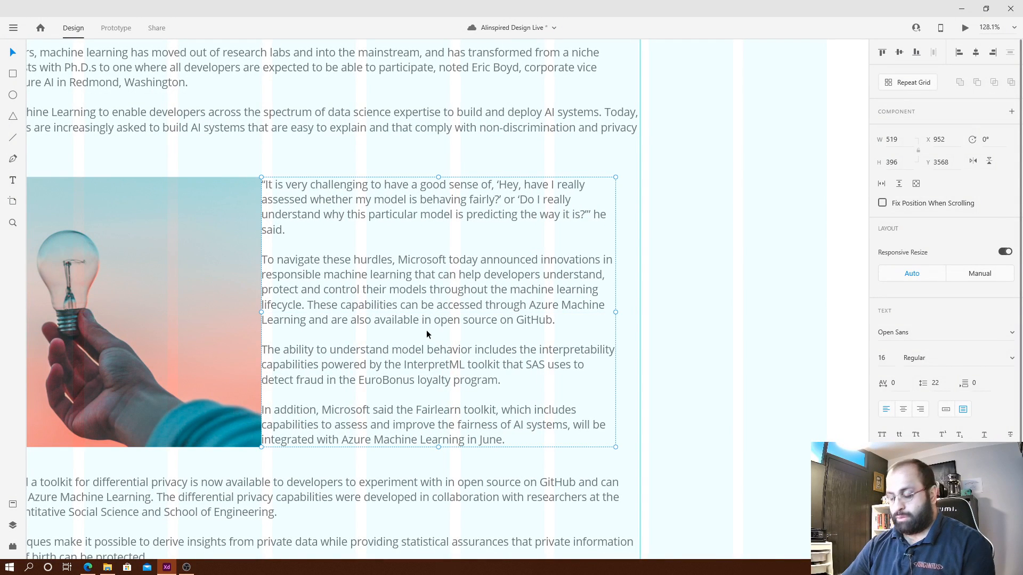
Place the photo's side text at X 998, narrow it to 509 at the column guide and fit its height to 418.
{"action": "left_click_drag", "start_coordinate": [376, 303], "coordinate": [415, 308]}
{"action": "left_click_drag", "start_coordinate": [530, 318], "coordinate": [531, 318]}
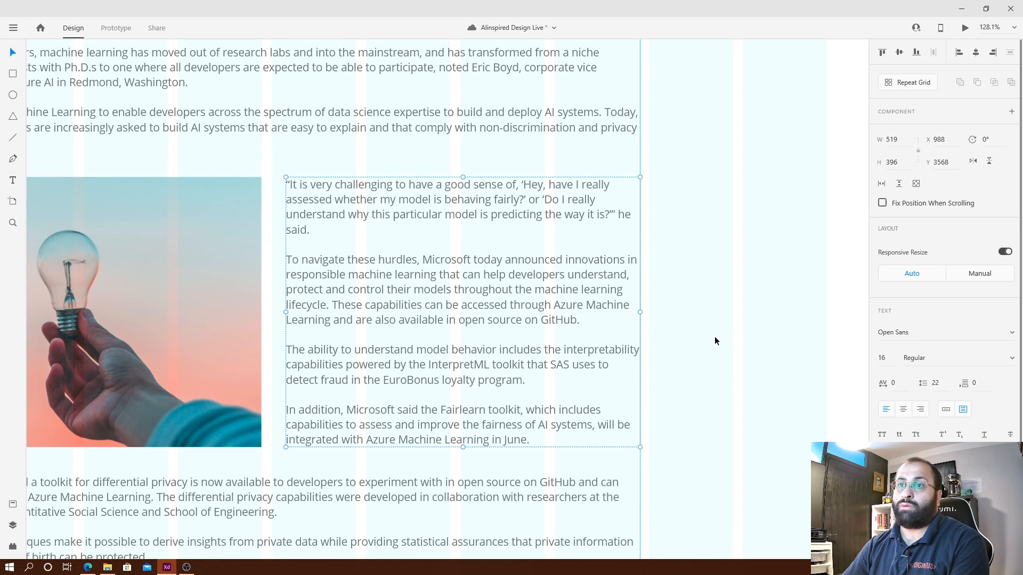
{"action": "key", "text": "shift+Right"}
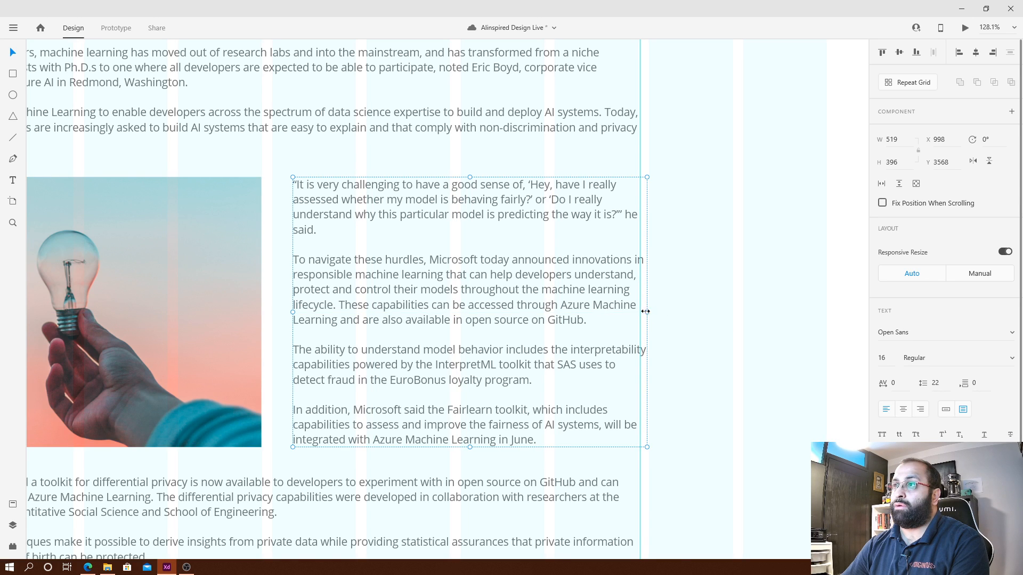
{"action": "left_click_drag", "start_coordinate": [646, 313], "coordinate": [640, 313]}
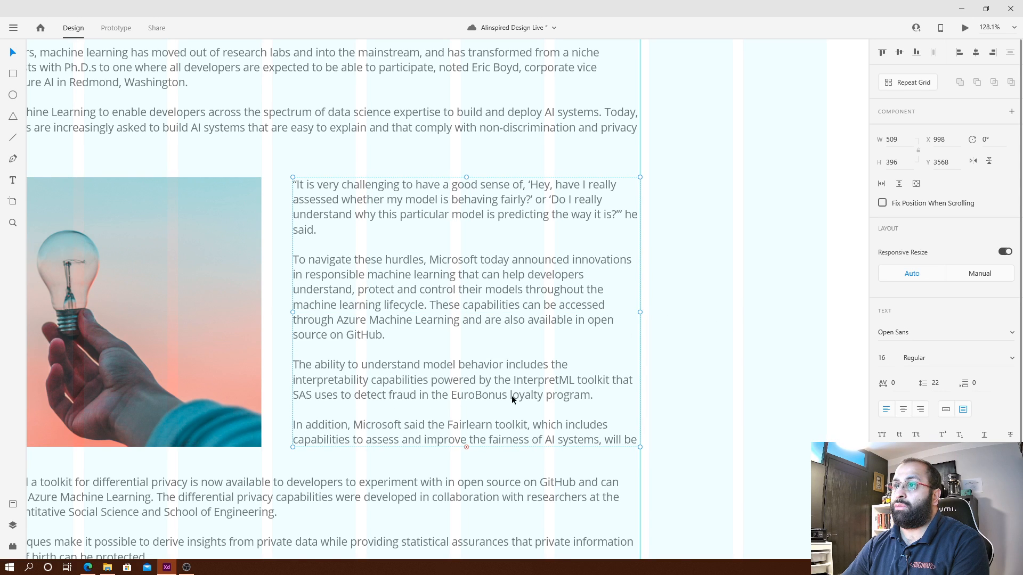
{"action": "double_click", "coordinate": [467, 448]}
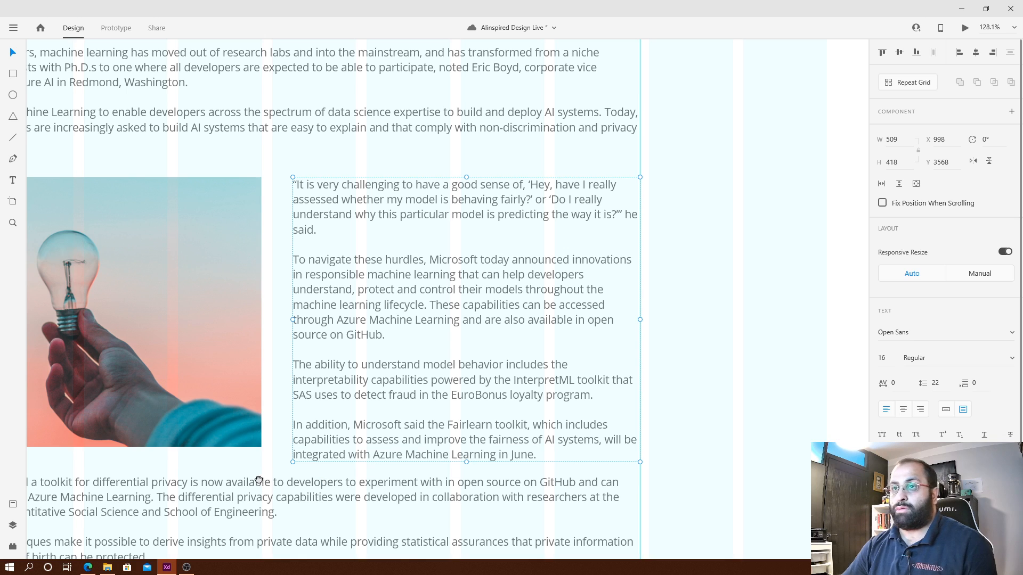
Extend the light bulb photo's lower edge to a height of 418, matching the side text.
{"action": "left_click_drag", "start_coordinate": [258, 480], "coordinate": [485, 394]}
{"action": "left_click", "coordinate": [417, 360]}
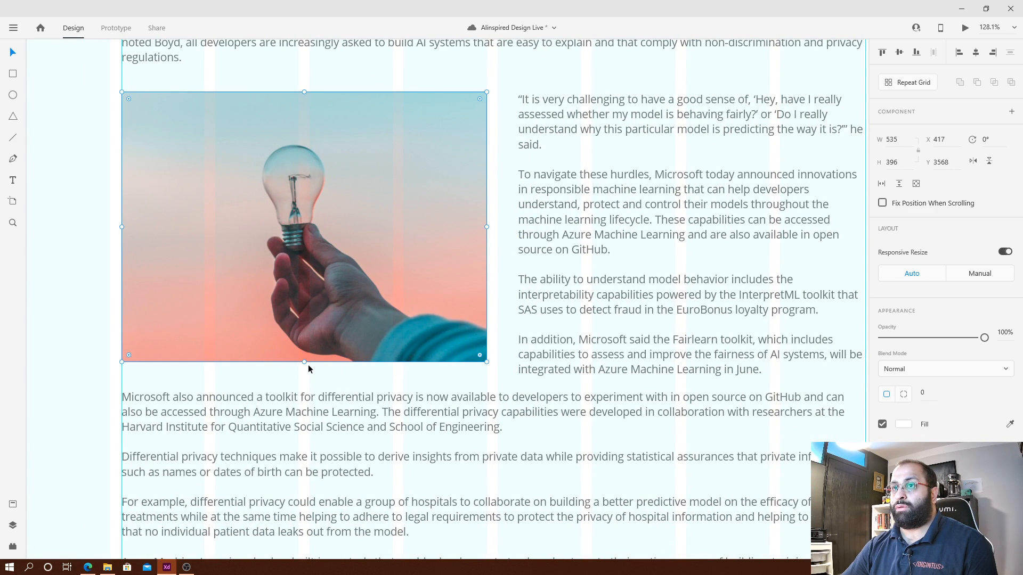
{"action": "left_click_drag", "start_coordinate": [305, 363], "coordinate": [304, 376]}
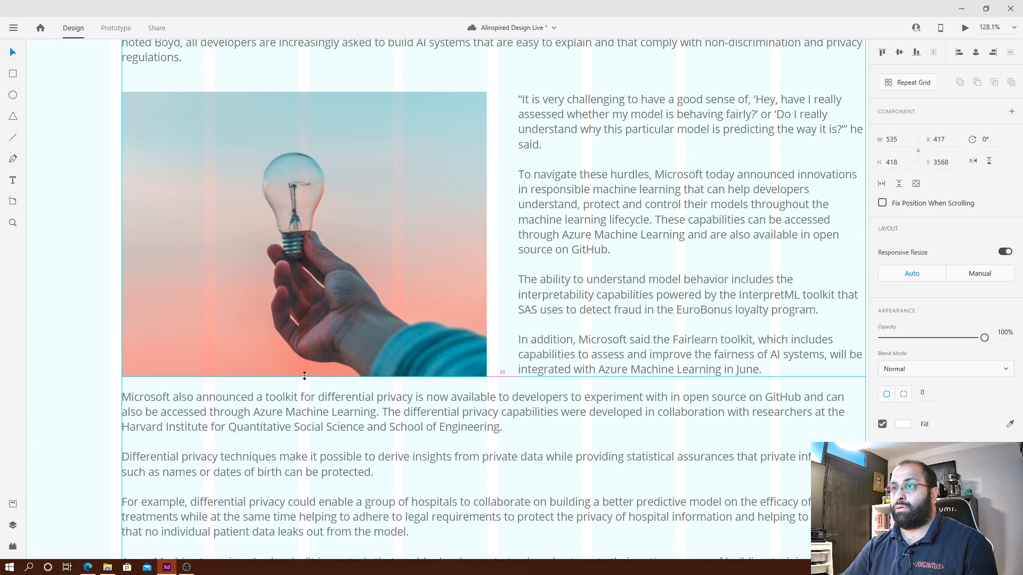
Place the text block beneath the photo at Y 4026, leaving a gap of 40.
{"action": "left_click_drag", "start_coordinate": [346, 407], "coordinate": [346, 394]}
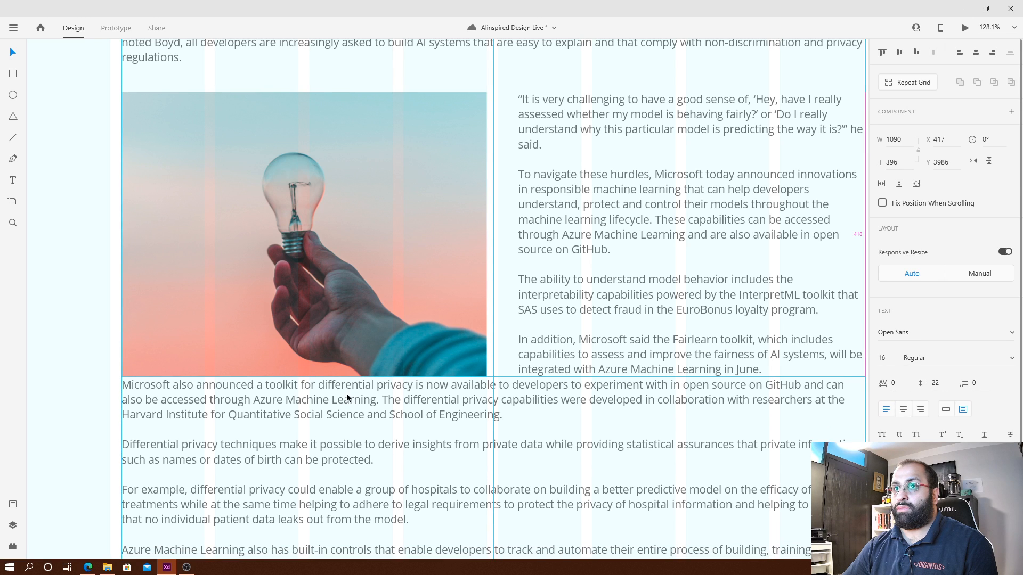
{"action": "key", "text": "shift+Down"}
{"action": "key", "text": "shift+Down"}
{"action": "key", "text": "shift+Down"}
{"action": "key", "text": "shift+Down"}
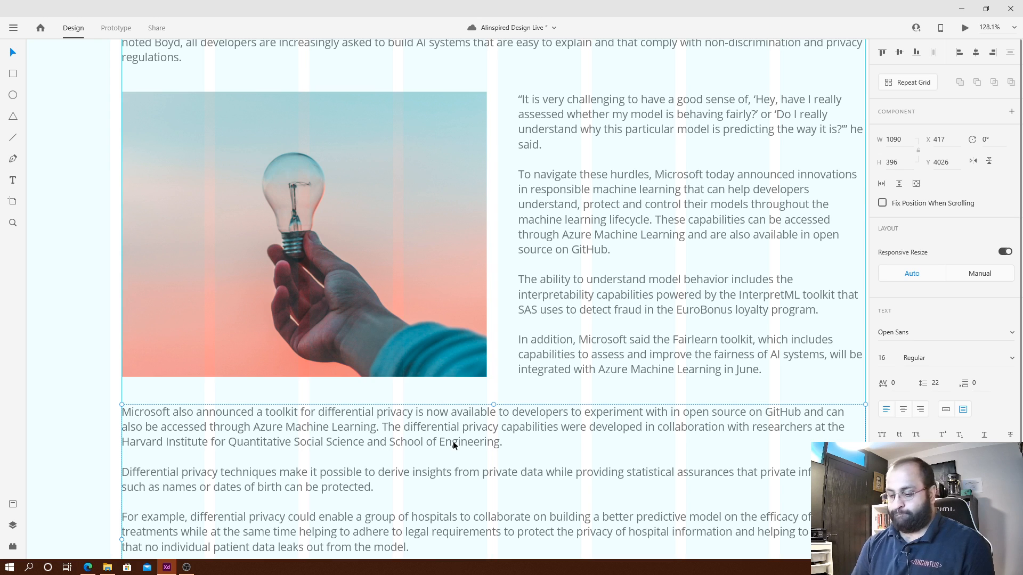
Preview the Blog Post page, examine the spacing around the light bulb photo, and close the preview.
{"action": "key", "text": "ctrl+0"}
{"action": "left_click", "coordinate": [553, 245]}
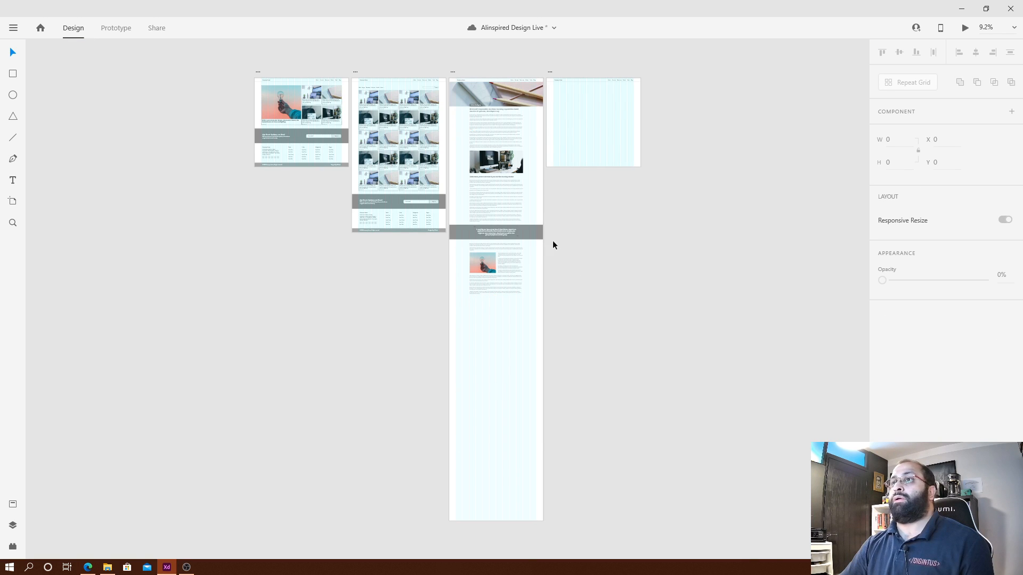
{"action": "scroll", "coordinate": [553, 245], "scroll_direction": "up", "scroll_amount": 5}
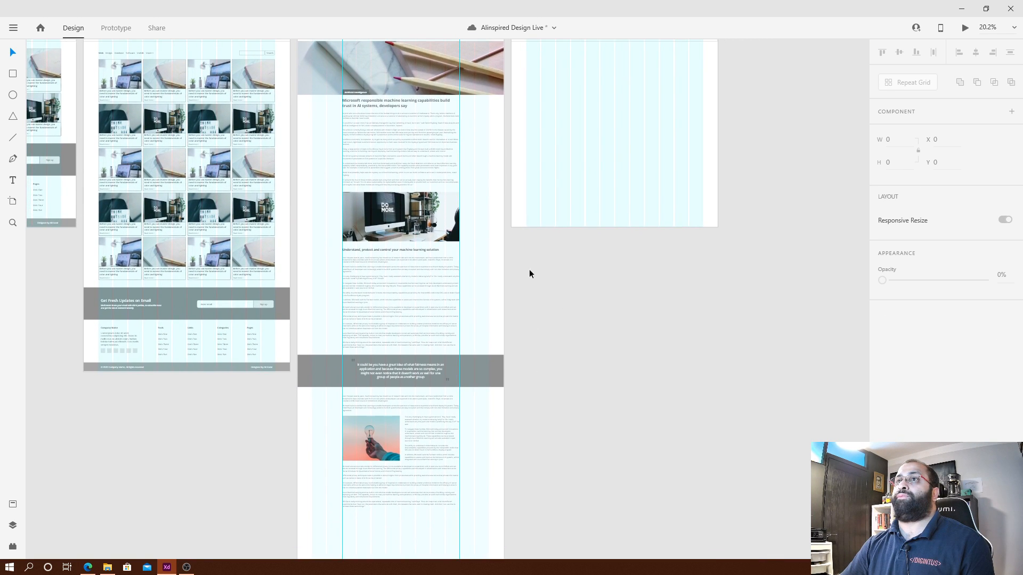
{"action": "scroll", "coordinate": [499, 172], "scroll_direction": "up", "scroll_amount": 1}
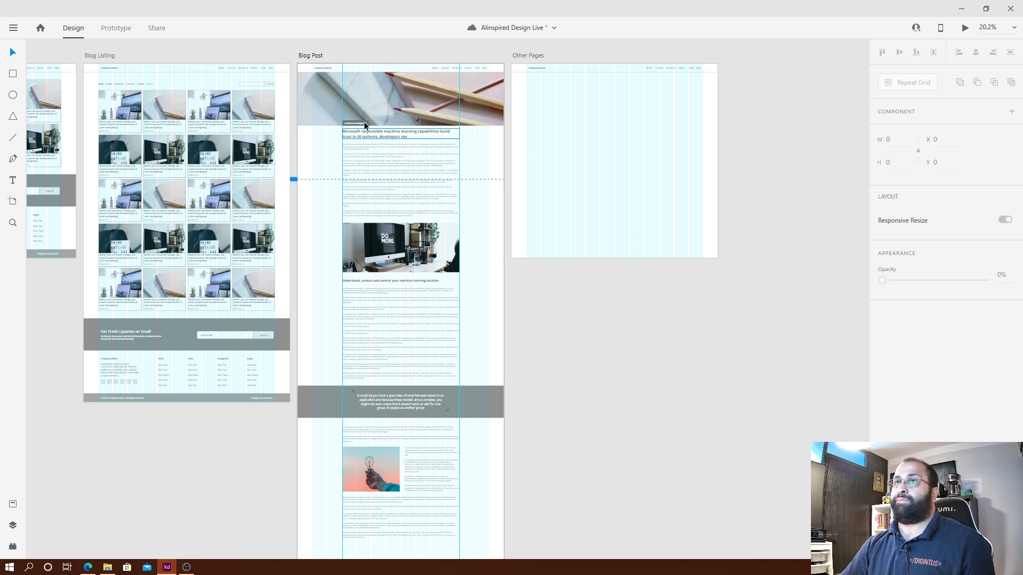
{"action": "left_click", "coordinate": [316, 55]}
{"action": "key", "text": "alt+Tab"}
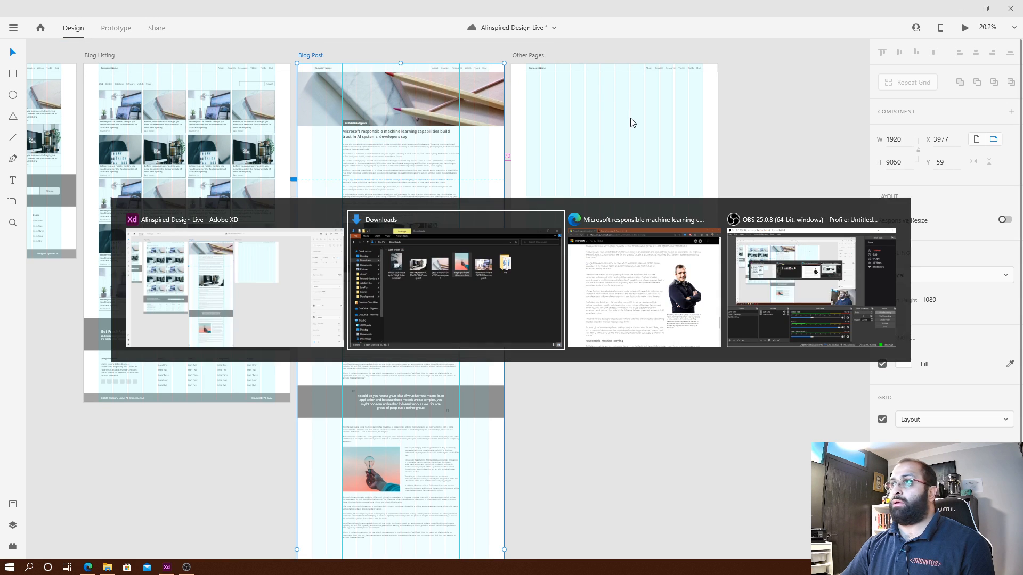
{"action": "left_click", "coordinate": [965, 28]}
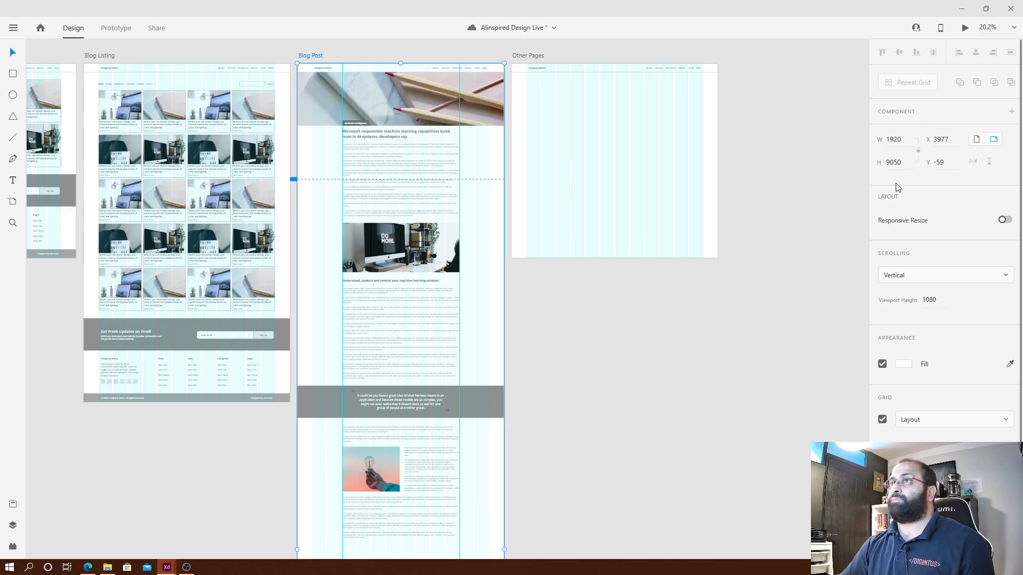
{"action": "scroll", "coordinate": [863, 250], "scroll_direction": "down", "scroll_amount": 15}
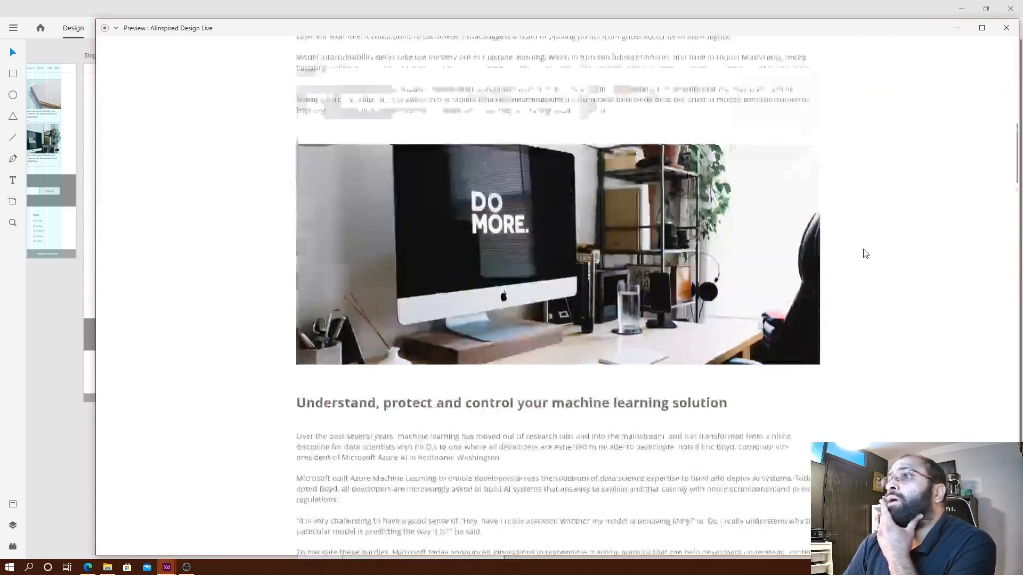
{"action": "scroll", "coordinate": [874, 245], "scroll_direction": "down", "scroll_amount": 8}
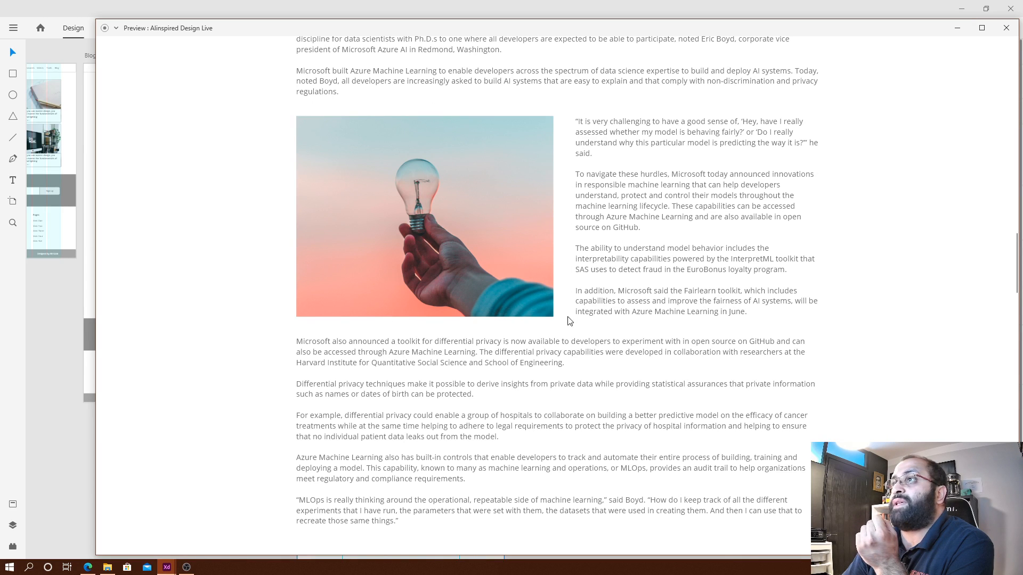
{"action": "left_click", "coordinate": [1007, 27]}
Draw a 1090 by 321 rectangle across the article column below the last text block, at X 417, Y 4605.
{"action": "scroll", "coordinate": [586, 384], "scroll_direction": "down", "scroll_amount": 3}
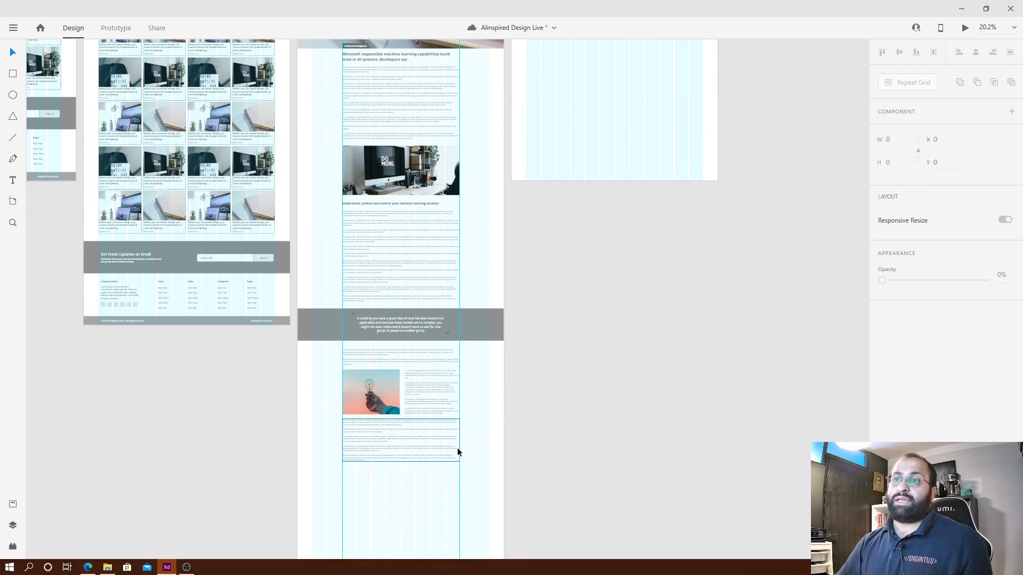
{"action": "scroll", "coordinate": [457, 448], "scroll_direction": "up", "scroll_amount": 3}
{"action": "left_click_drag", "start_coordinate": [313, 493], "coordinate": [377, 373]}
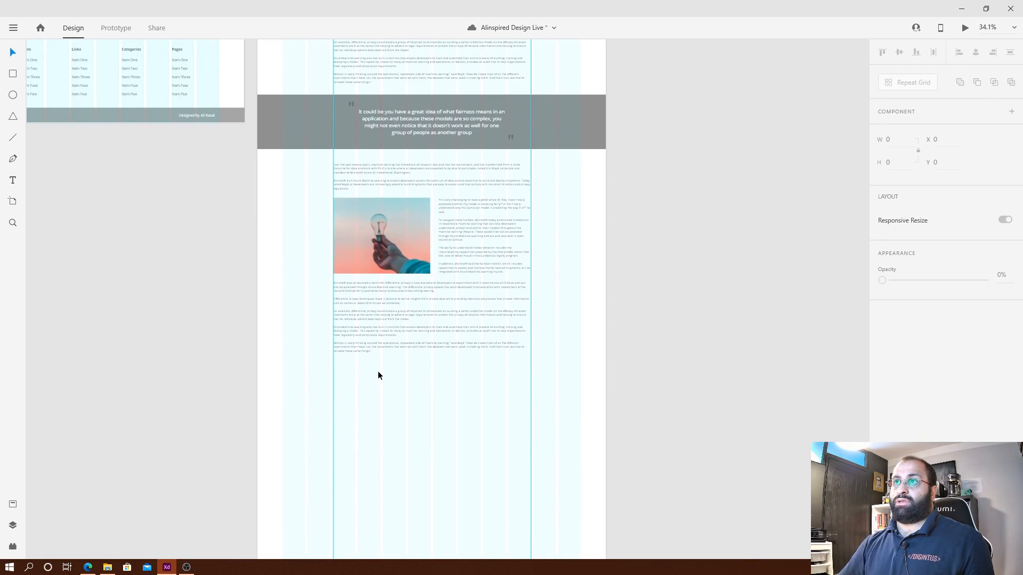
{"action": "scroll", "coordinate": [377, 372], "scroll_direction": "up", "scroll_amount": 2}
{"action": "left_click_drag", "start_coordinate": [454, 376], "coordinate": [427, 314]}
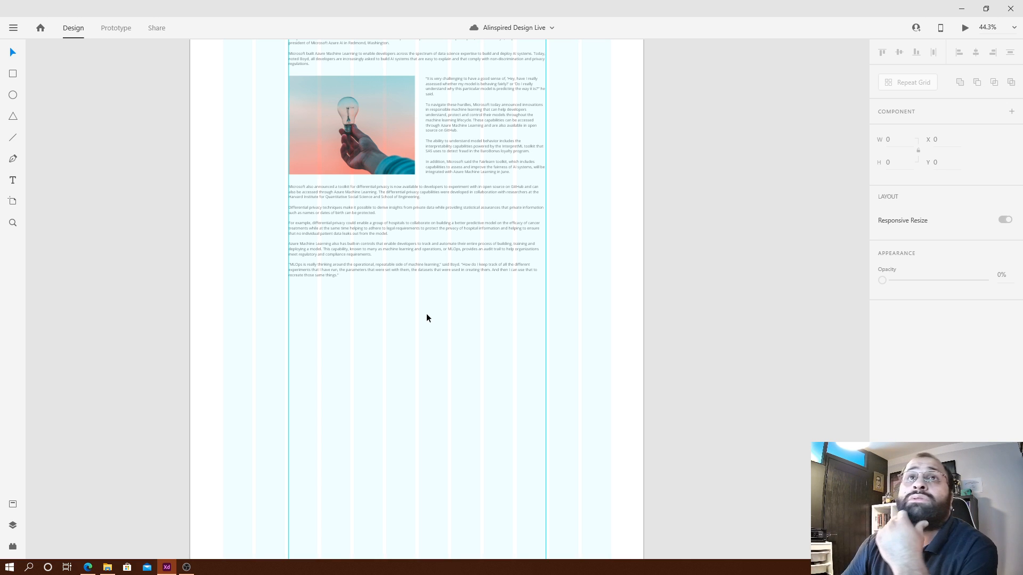
{"action": "left_click", "coordinate": [15, 77]}
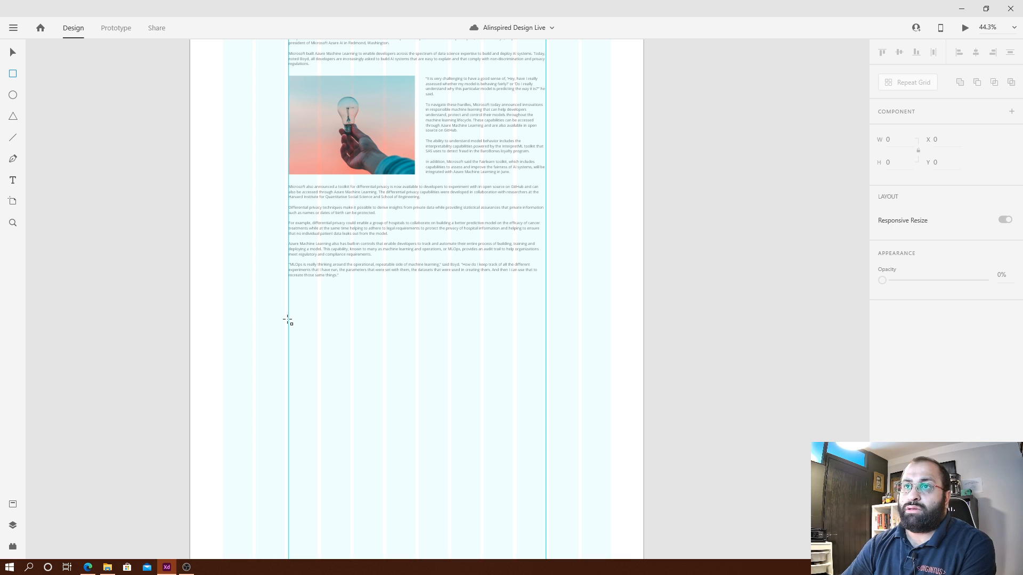
{"action": "left_click_drag", "start_coordinate": [289, 321], "coordinate": [544, 397]}
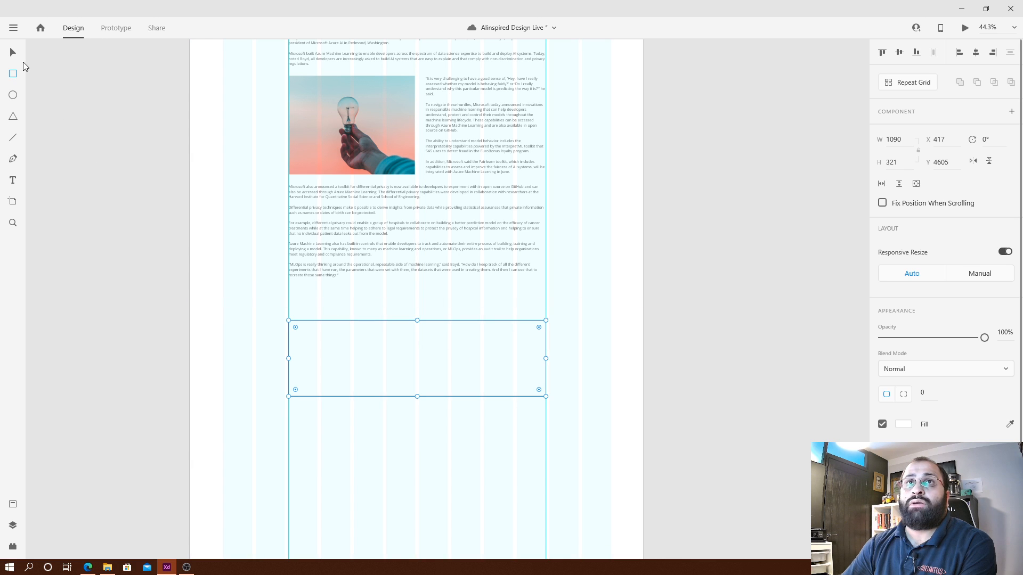
{"action": "left_click", "coordinate": [517, 314]}
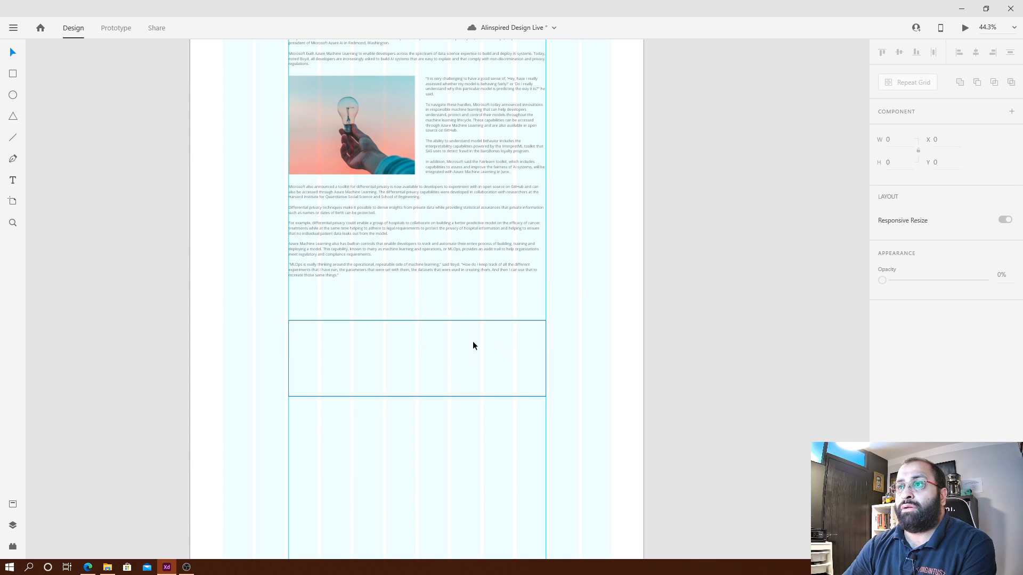
{"action": "left_click", "coordinate": [491, 352]}
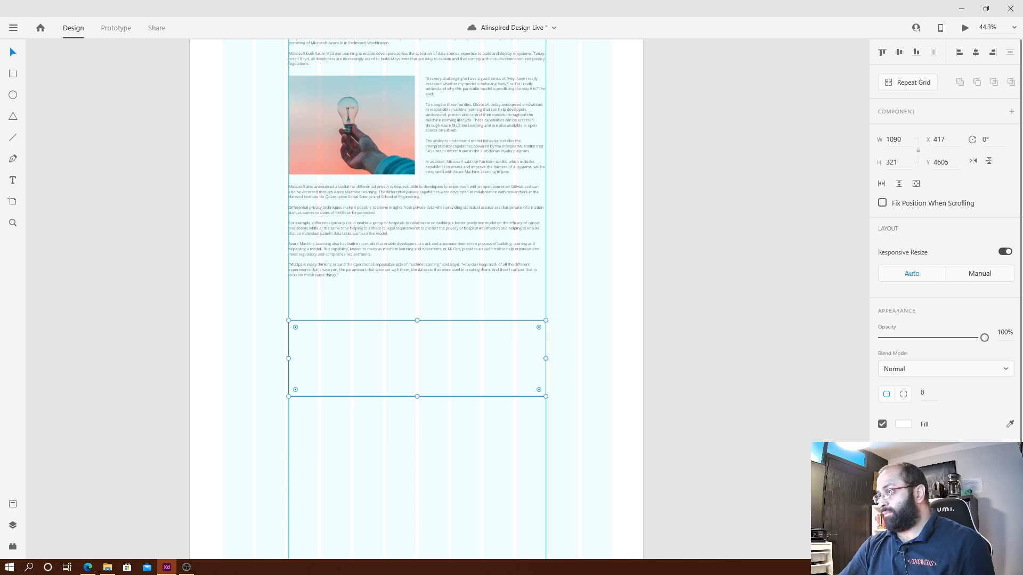
{"action": "key", "text": "alt+Tab"}
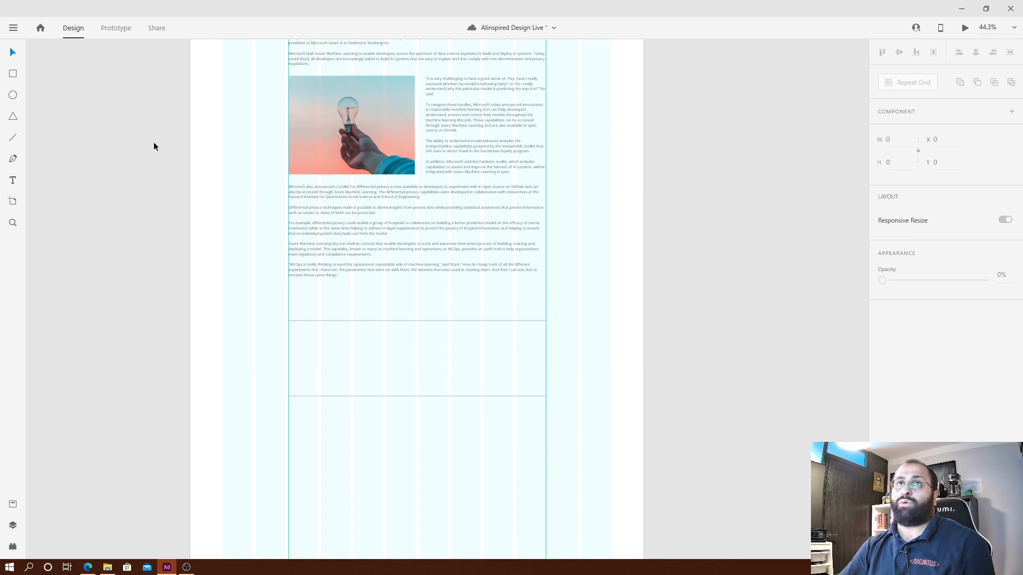
Draw a second rectangle inside the left end of the box, about 397 wide, and extend both rectangles to a height of 425.
{"action": "left_click", "coordinate": [12, 74]}
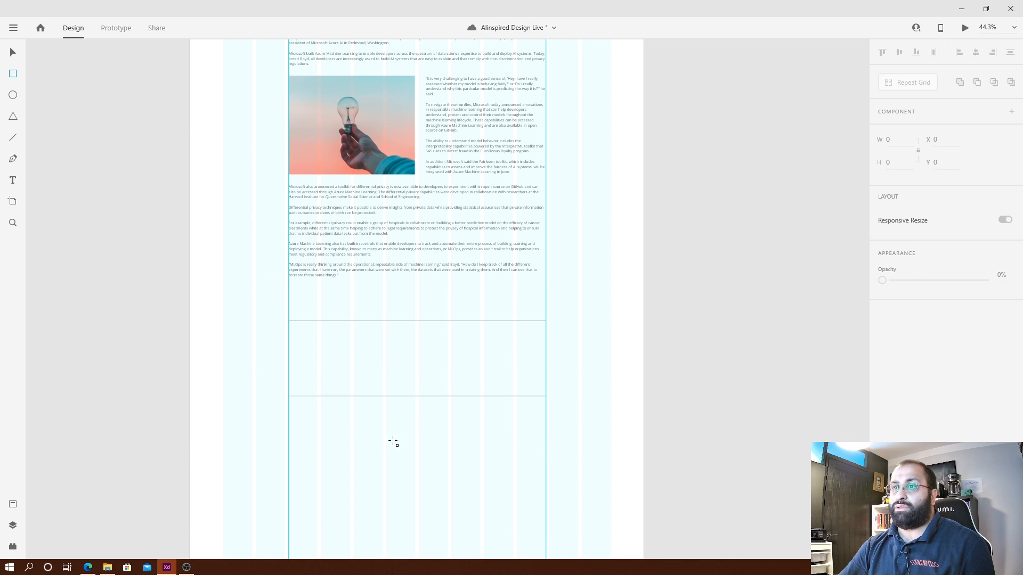
{"action": "left_click_drag", "start_coordinate": [366, 420], "coordinate": [466, 505]}
{"action": "key", "text": "v"}
{"action": "left_click_drag", "start_coordinate": [426, 474], "coordinate": [349, 372]}
{"action": "left_click_drag", "start_coordinate": [339, 407], "coordinate": [343, 396]}
{"action": "mouse_move", "coordinate": [388, 363]}
{"action": "left_mouse_down"}
{"action": "mouse_move", "coordinate": [347, 360]}
{"action": "mouse_move", "coordinate": [382, 365]}
{"action": "left_mouse_up"}
{"action": "left_click_drag", "start_coordinate": [473, 414], "coordinate": [425, 421]}
{"action": "left_click", "coordinate": [423, 450]}
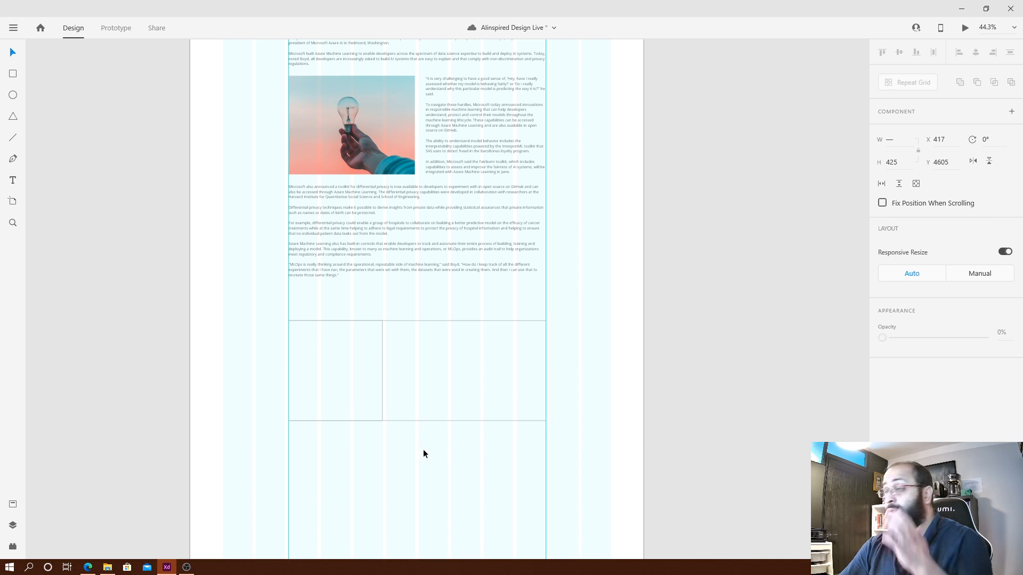
Switch to the Microsoft AI Blog article in the browser and save its portrait photo into the Downloads folder.
{"action": "key", "text": "alt+Tab"}
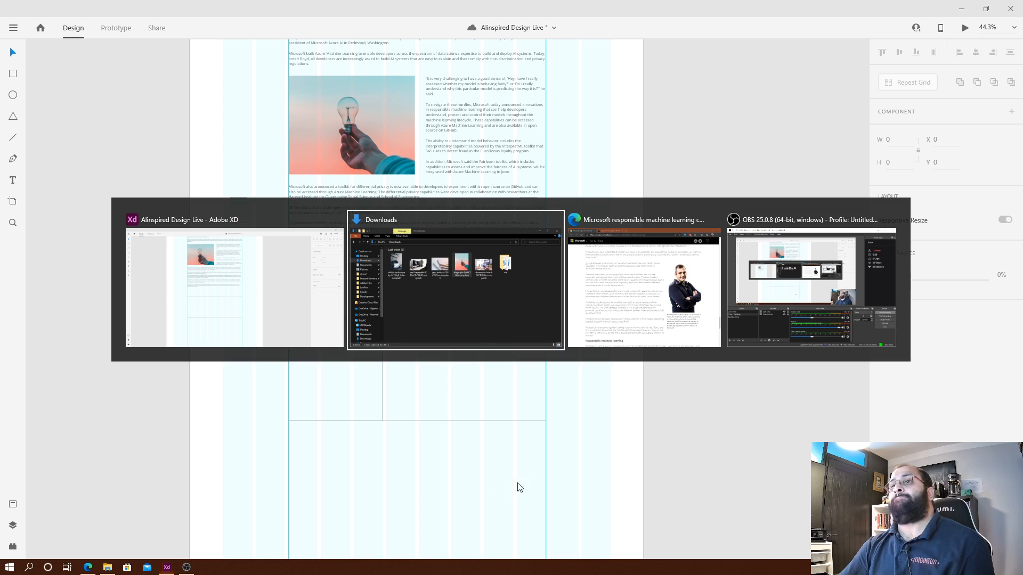
{"action": "key", "text": "alt+Tab"}
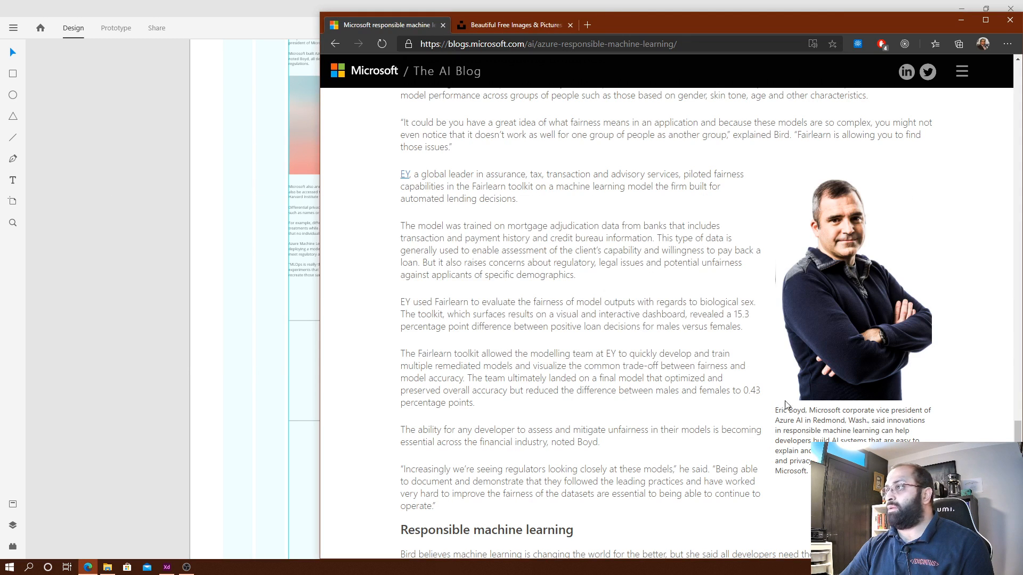
{"action": "key", "text": "alt+Tab"}
{"action": "left_click", "coordinate": [603, 324]}
{"action": "left_click_drag", "start_coordinate": [618, 227], "coordinate": [378, 154]}
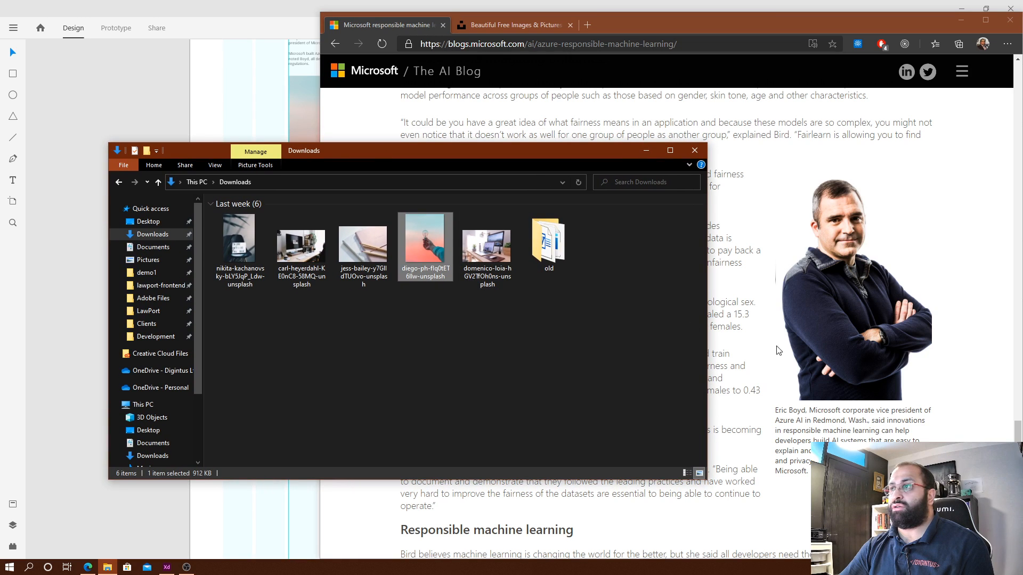
{"action": "left_click_drag", "start_coordinate": [847, 330], "coordinate": [271, 360]}
{"action": "key", "text": "alt+Tab"}
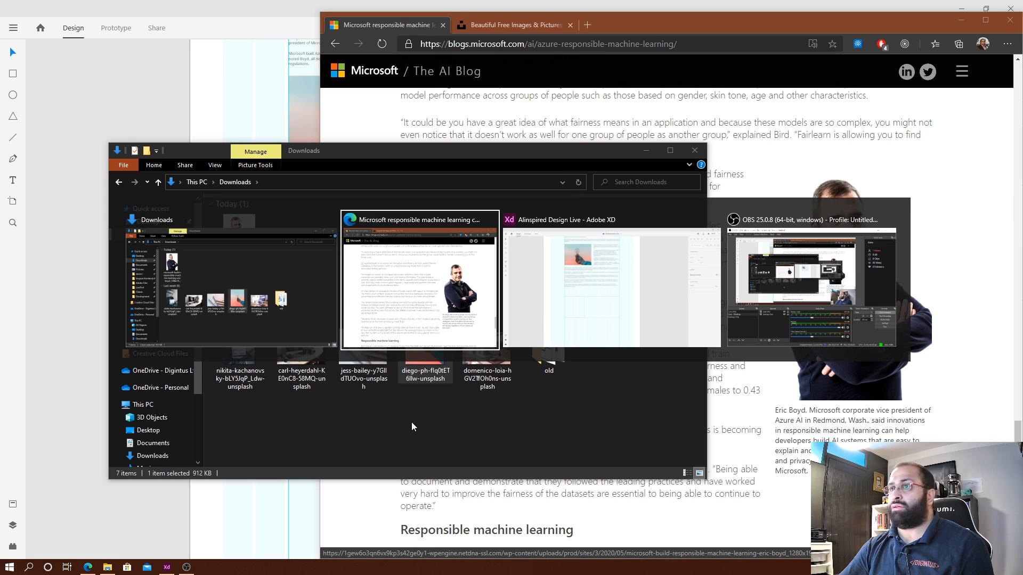
Fill the 397 by 425 rectangle with the saved portrait photo from the Downloads folder.
{"action": "key", "text": "Escape"}
{"action": "left_click_drag", "start_coordinate": [365, 160], "coordinate": [636, 228]}
{"action": "left_click_drag", "start_coordinate": [517, 294], "coordinate": [350, 391]}
{"action": "double_click", "coordinate": [352, 379]}
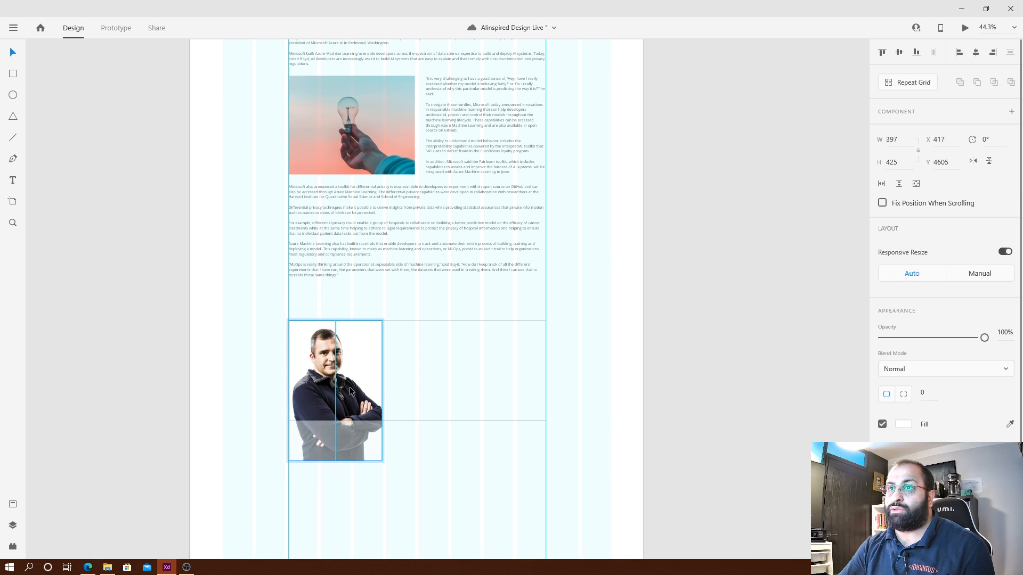
{"action": "left_click", "coordinate": [609, 362]}
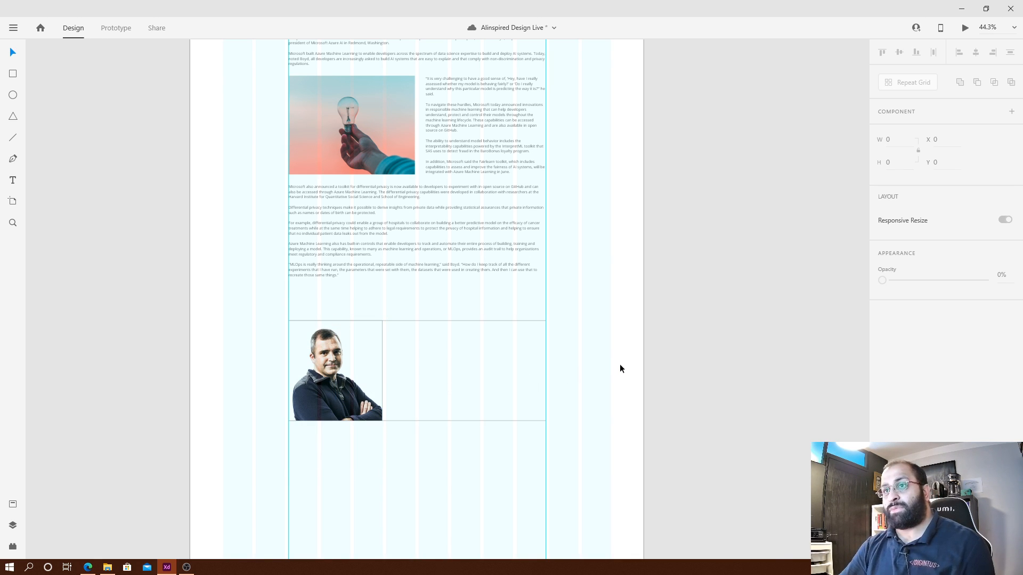
Undo the last changes made to the portrait in the left rectangle.
{"action": "key", "text": "ctrl+z"}
{"action": "key", "text": "ctrl+z"}
{"action": "key", "text": "ctrl+z"}
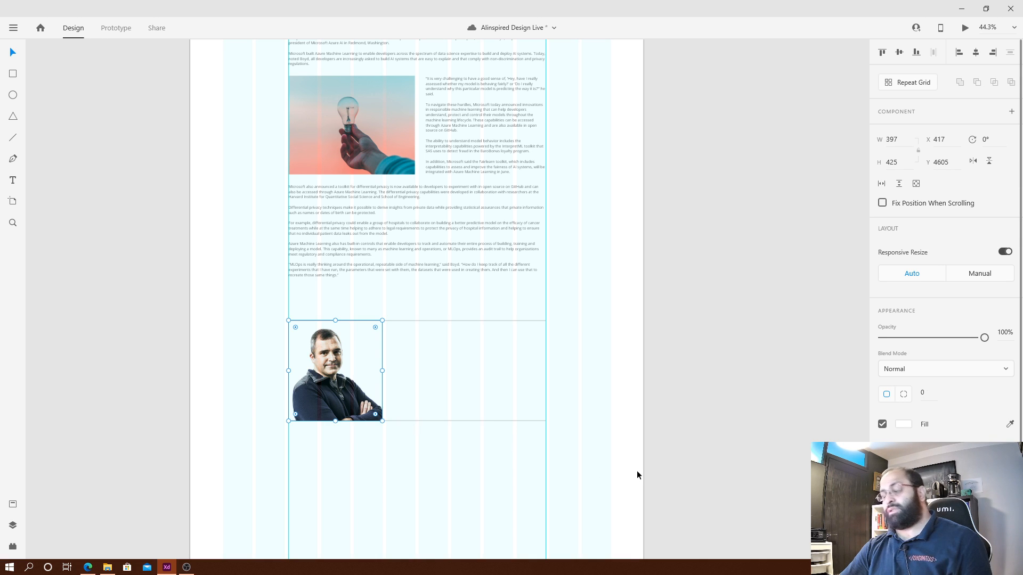
Switch to the Downloads folder and delete the portrait photo saved from the blog article.
{"action": "key", "text": "alt+Tab"}
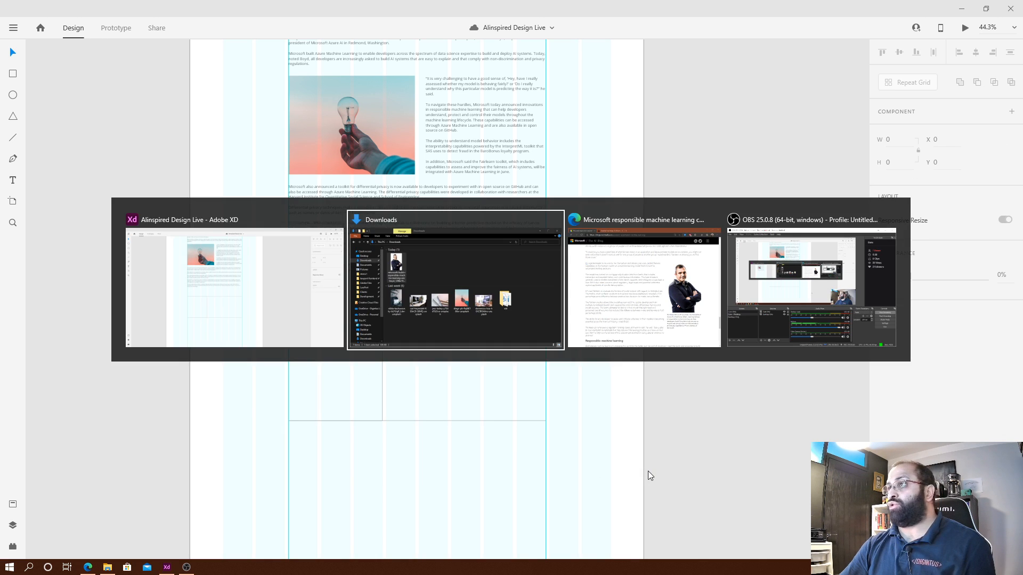
{"action": "key", "text": "Delete"}
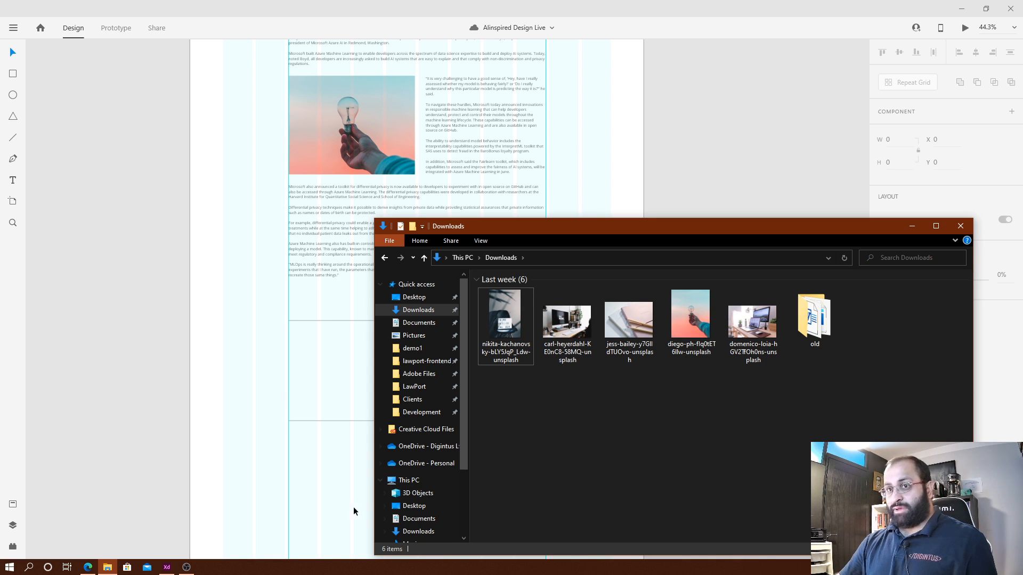
Switch to OBS and show the Cam Only scene briefly before restoring the Cam - Desktop scene.
{"action": "left_click", "coordinate": [187, 567]}
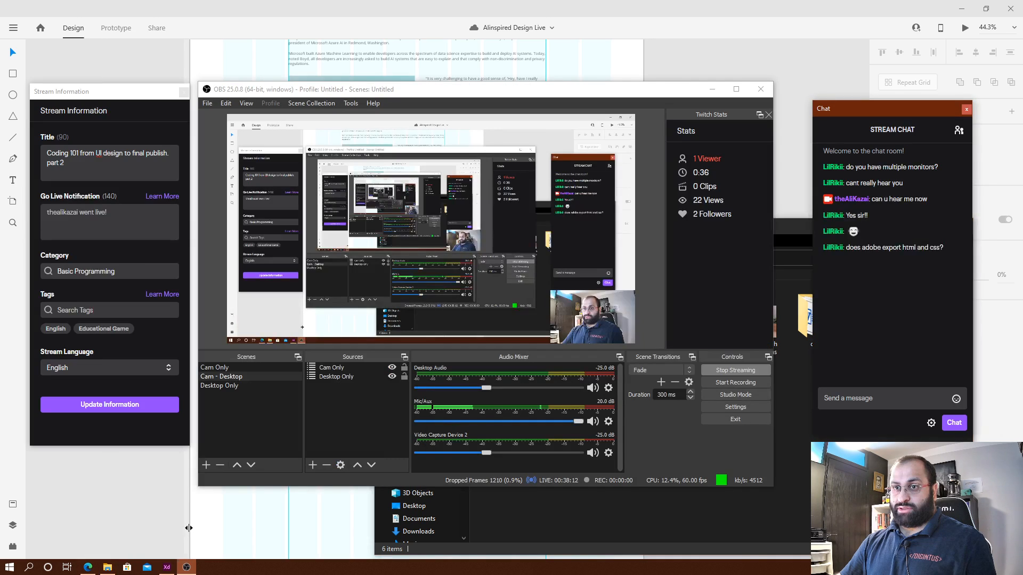
{"action": "left_click", "coordinate": [270, 369]}
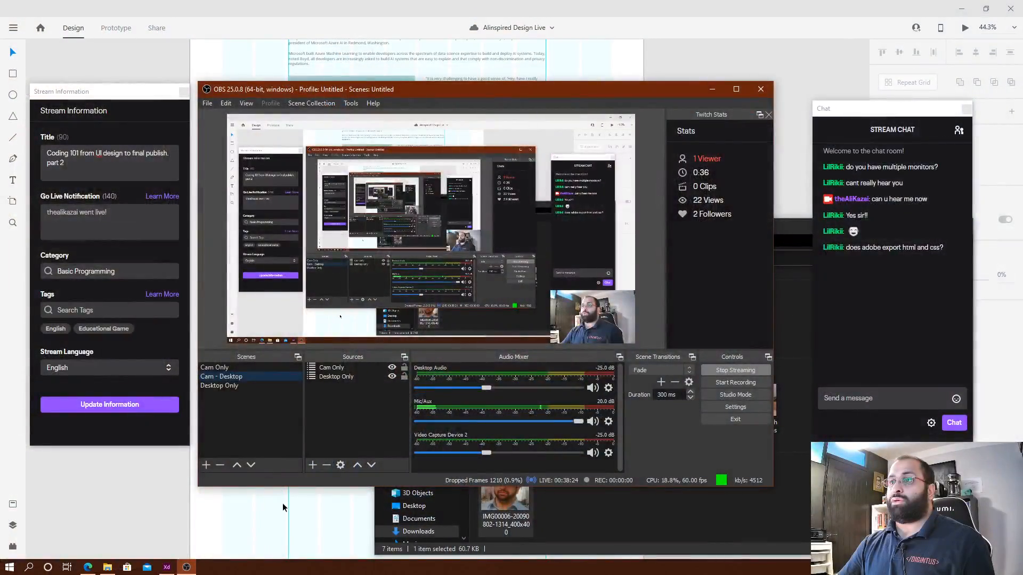
{"action": "left_click", "coordinate": [282, 503]}
{"action": "key", "text": "alt+Tab"}
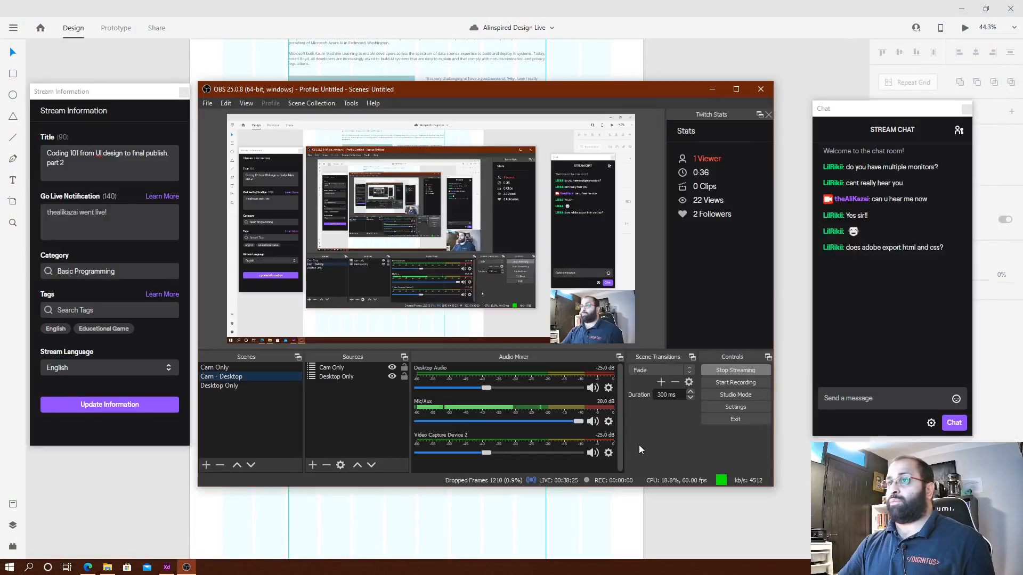
{"action": "key", "text": "alt+Tab"}
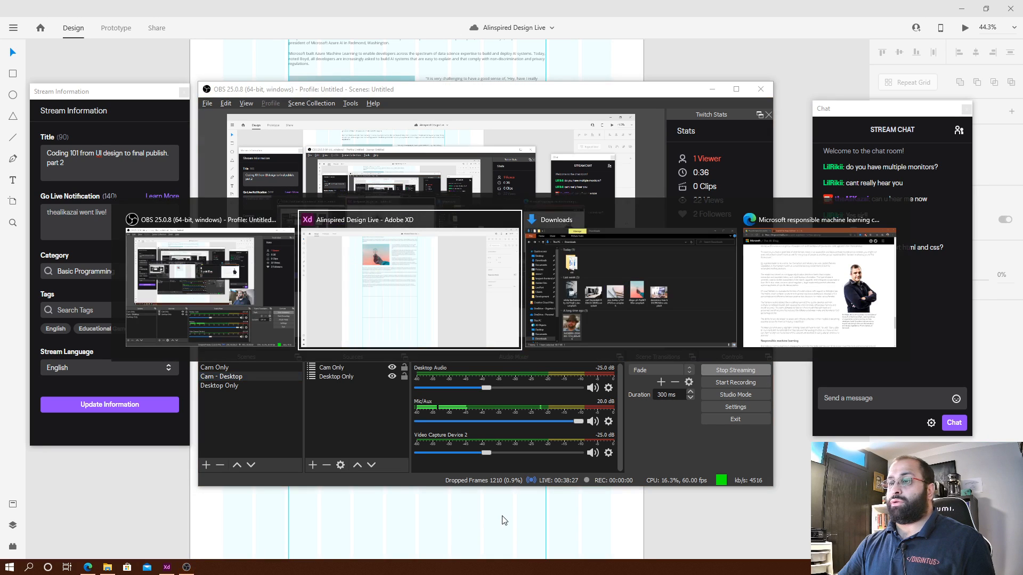
{"action": "key", "text": "alt+Tab"}
{"action": "key", "text": "alt+Tab"}
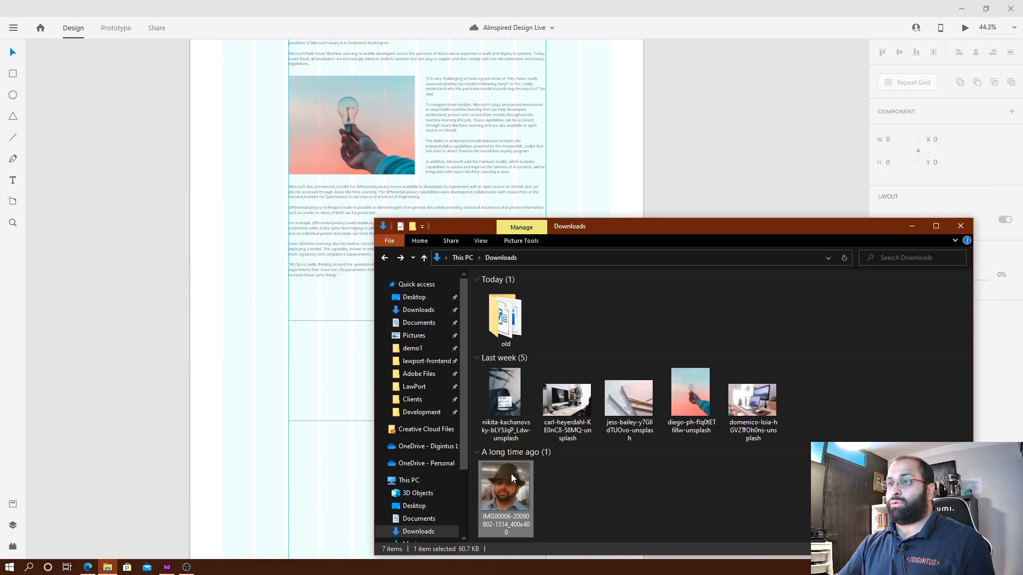
{"action": "left_click_drag", "start_coordinate": [364, 391], "coordinate": [342, 388]}
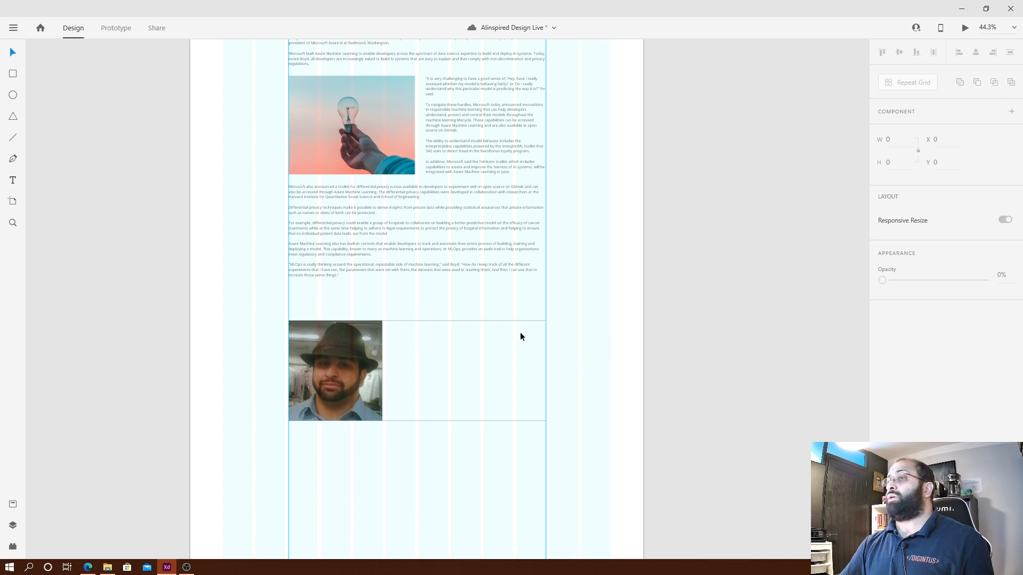
Add a text line with the author's full name below the portrait box.
{"action": "left_click", "coordinate": [13, 181]}
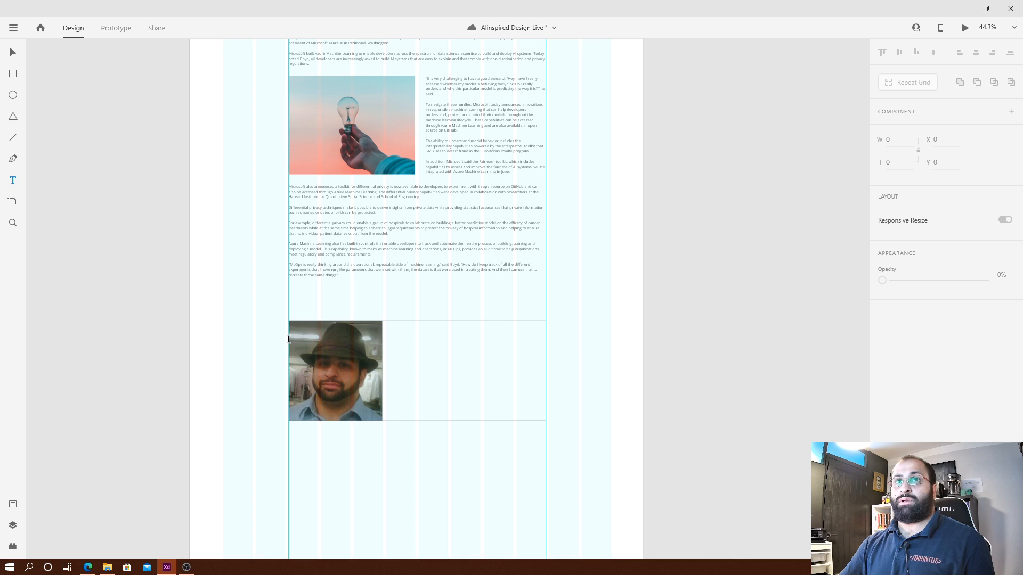
{"action": "left_click", "coordinate": [372, 464]}
{"action": "type", "text": "Ali Kazai"}
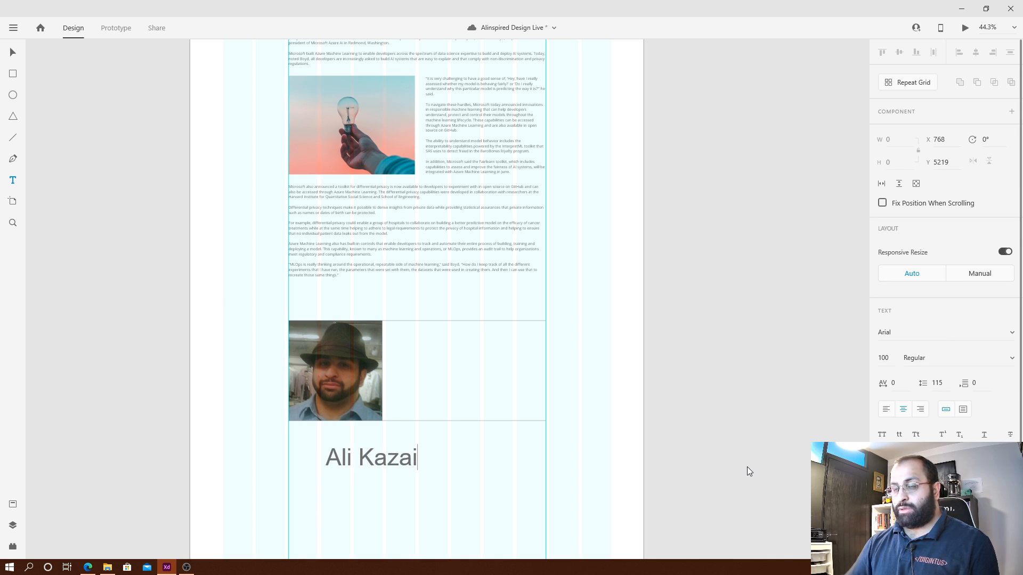
{"action": "key", "text": "Escape"}
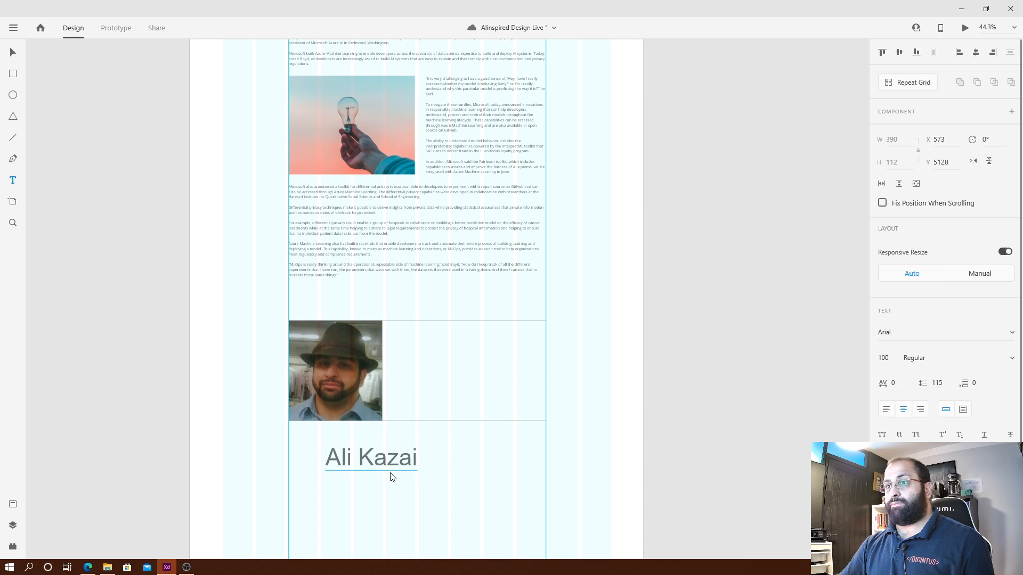
Change the font of the author name text to Open Sans.
{"action": "double_click", "coordinate": [388, 468]}
{"action": "key", "text": "ctrl+a"}
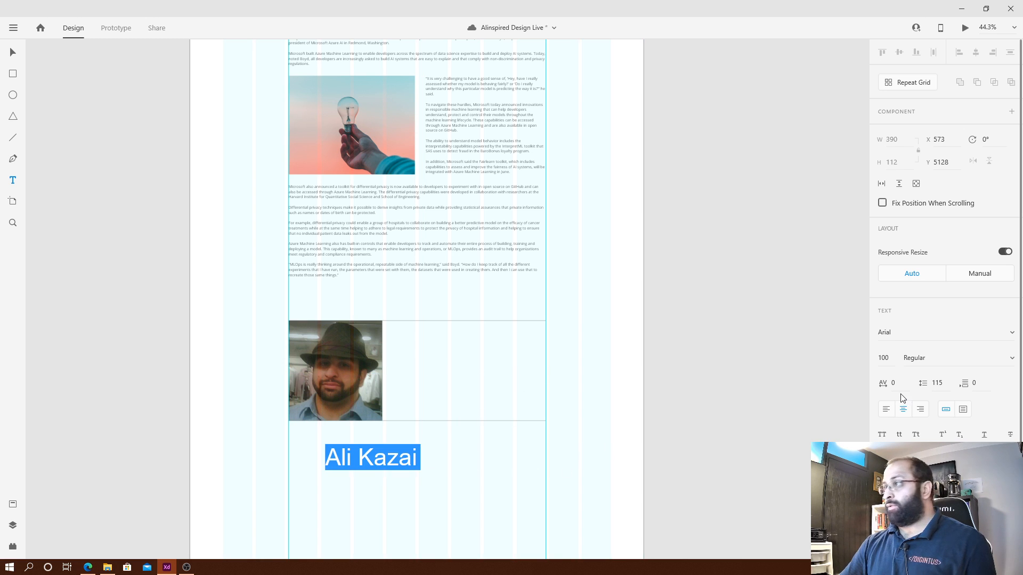
{"action": "left_click", "coordinate": [927, 361]}
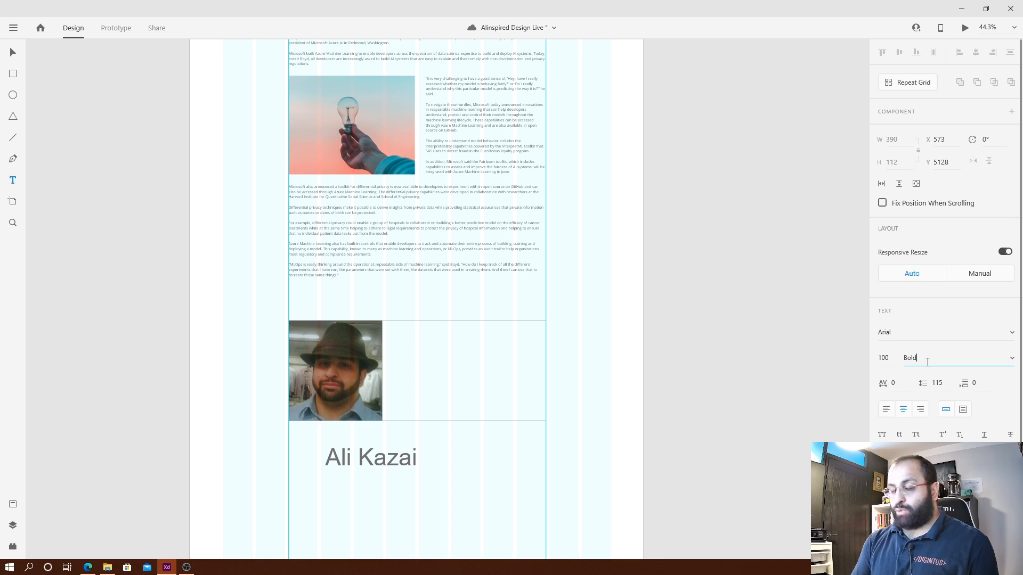
{"action": "key", "text": "shift+Tab"}
{"action": "key", "text": "shift+Tab"}
{"action": "type", "text": "Open"}
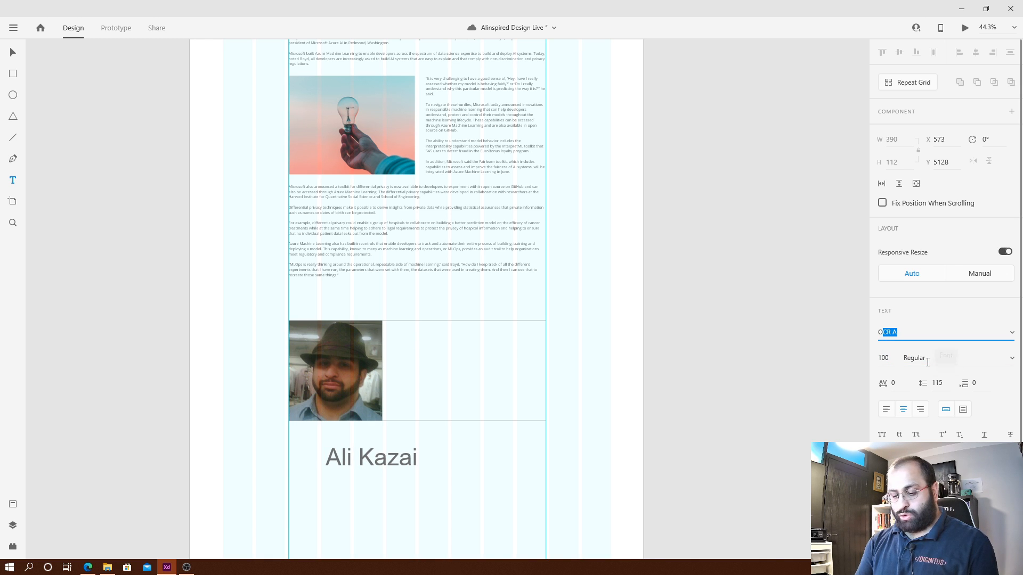
{"action": "type", "text": " Sans"}
{"action": "key", "text": "Return"}
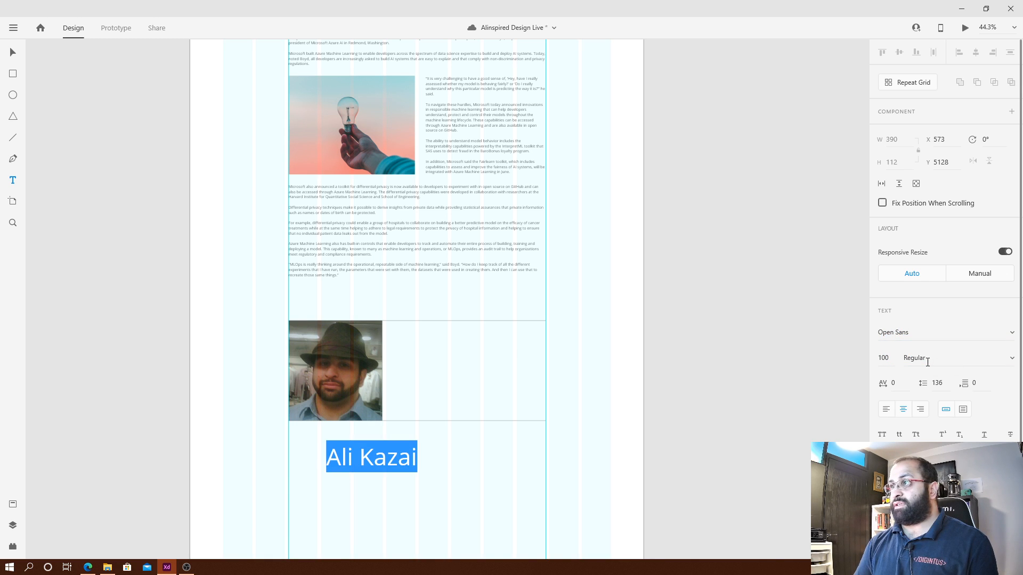
Make the author name bold and set its font size to 30.
{"action": "key", "text": "Tab"}
{"action": "key", "text": "Tab"}
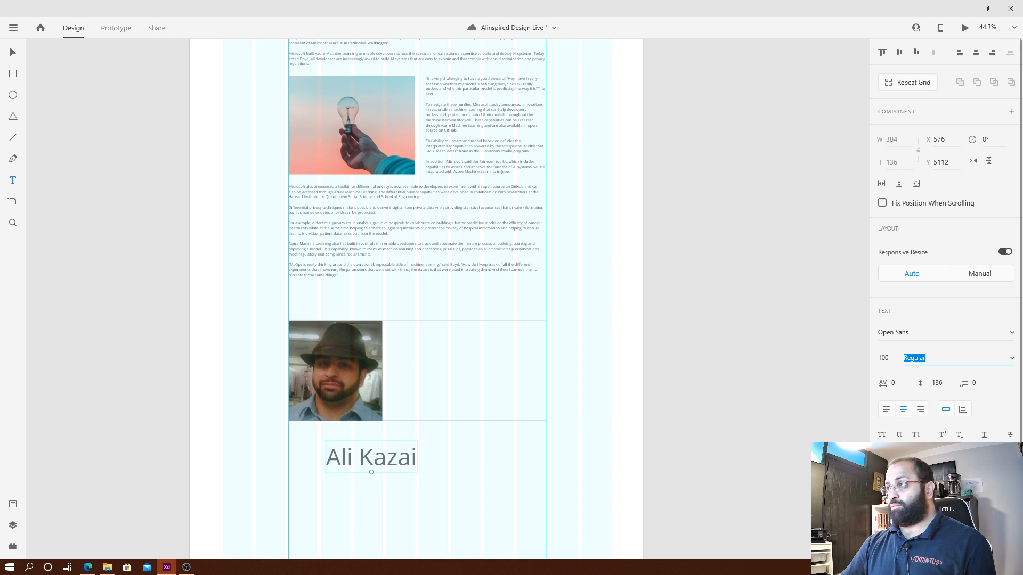
{"action": "type", "text": "Bold"}
{"action": "key", "text": "shift+Tab"}
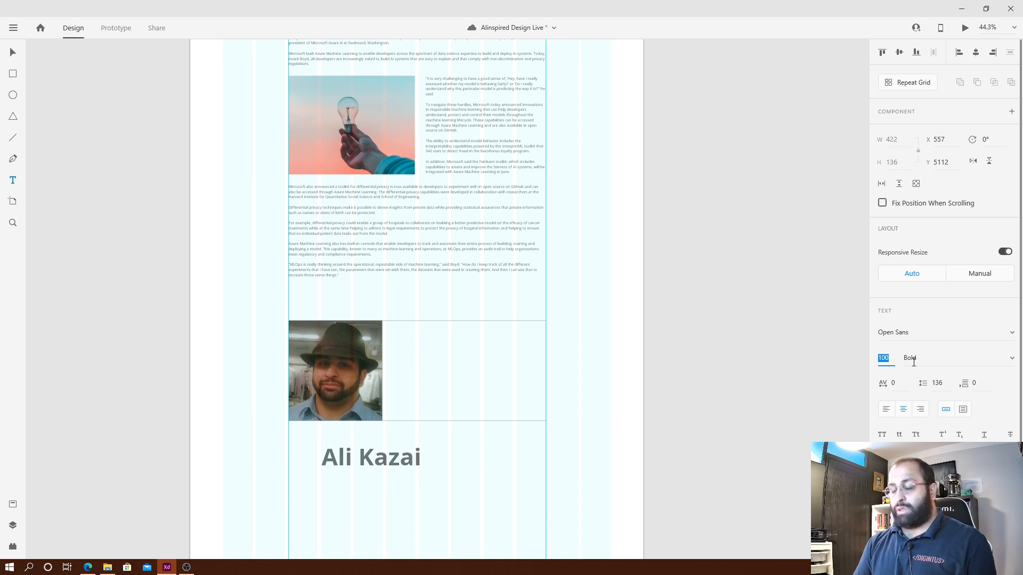
{"action": "type", "text": "30"}
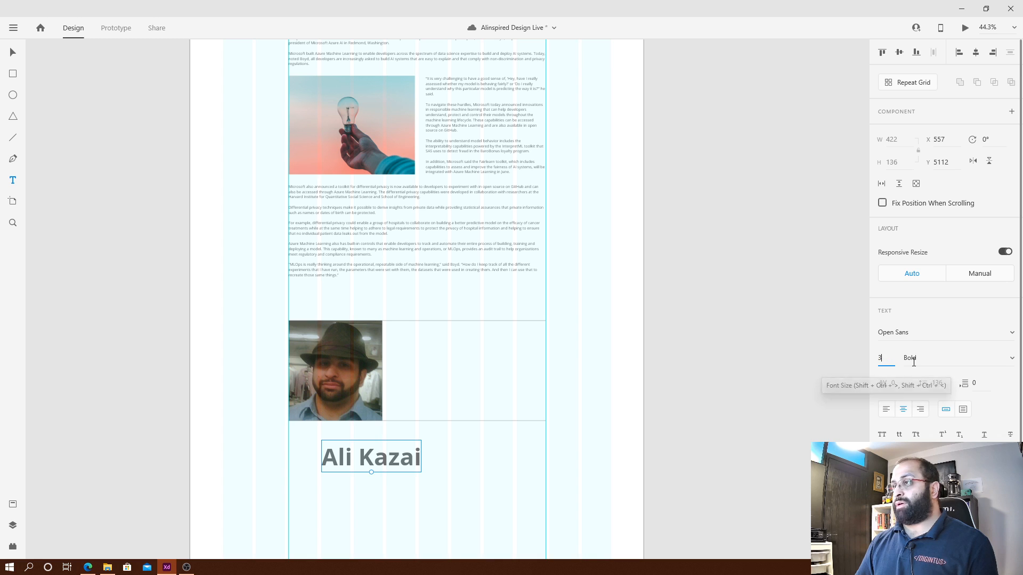
{"action": "key", "text": "Return"}
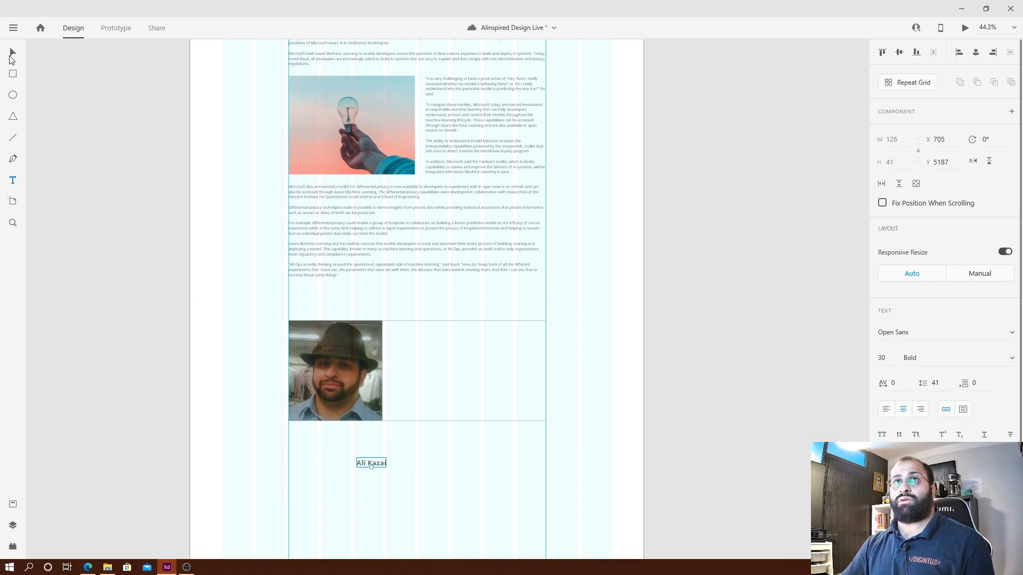
Move the author name into the box beside the portrait's upper part, at X 856 and Y 4635.
{"action": "left_click", "coordinate": [402, 479]}
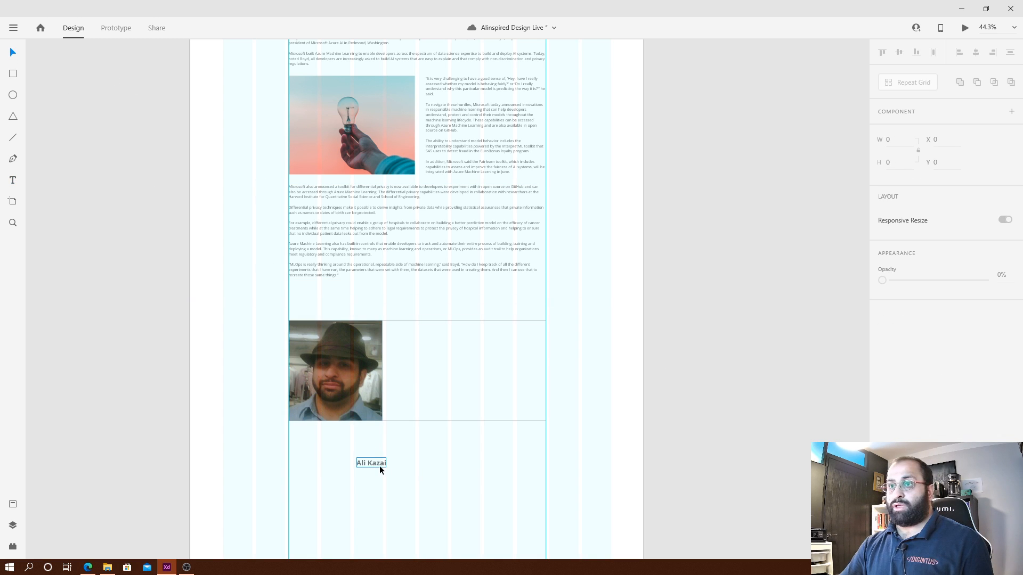
{"action": "left_click_drag", "start_coordinate": [379, 470], "coordinate": [405, 322]}
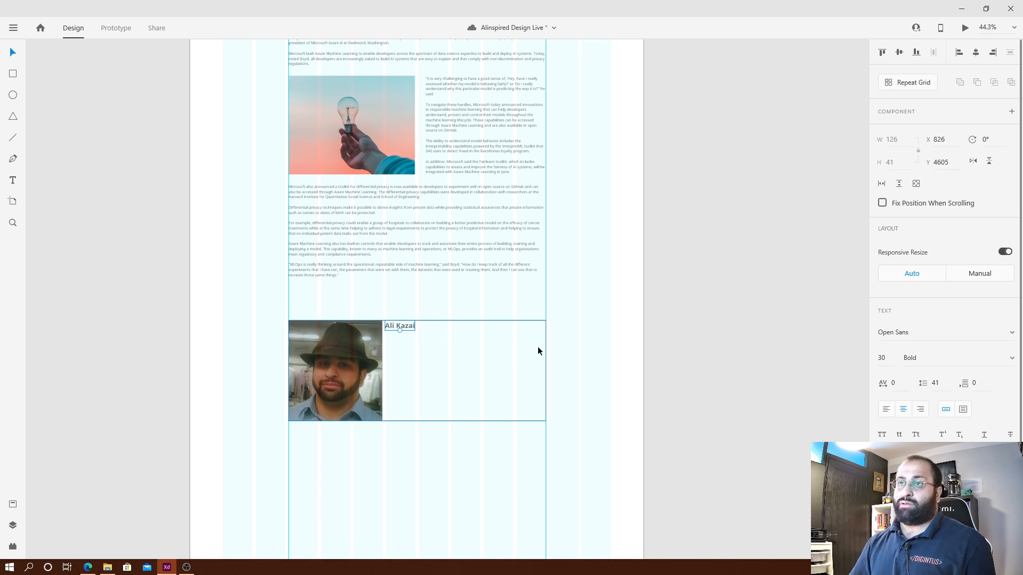
{"action": "key", "text": "shift+Right"}
{"action": "key", "text": "shift+Right"}
{"action": "key", "text": "shift+Down"}
{"action": "key", "text": "shift+Down"}
{"action": "key", "text": "shift+Down"}
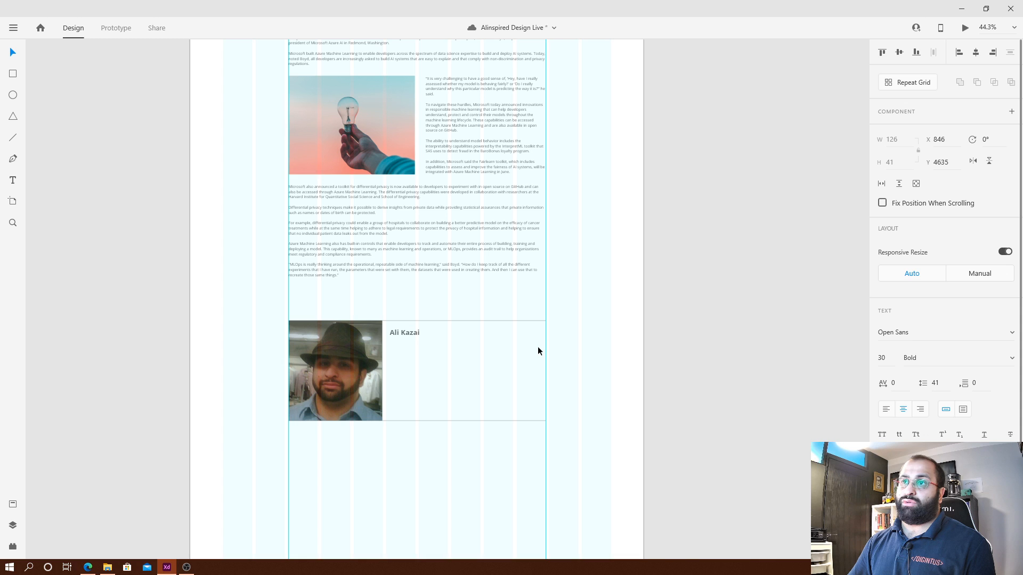
{"action": "key", "text": "shift+Right"}
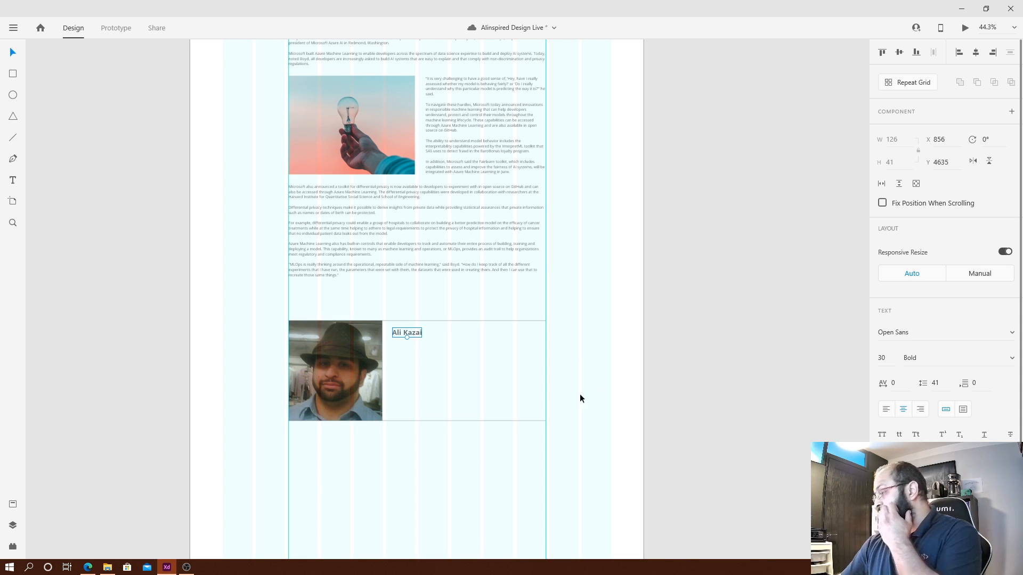
{"action": "left_click", "coordinate": [623, 406]}
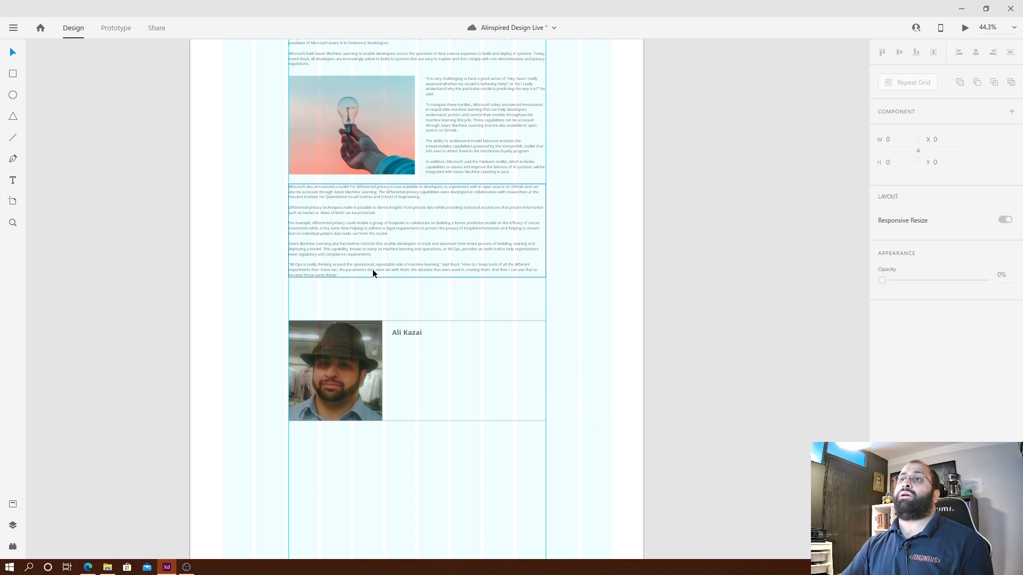
Copy the "To navigate these hurdles" paragraph beside the light bulb photo into a new text area about 653 by 260 below the portrait box.
{"action": "double_click", "coordinate": [474, 126]}
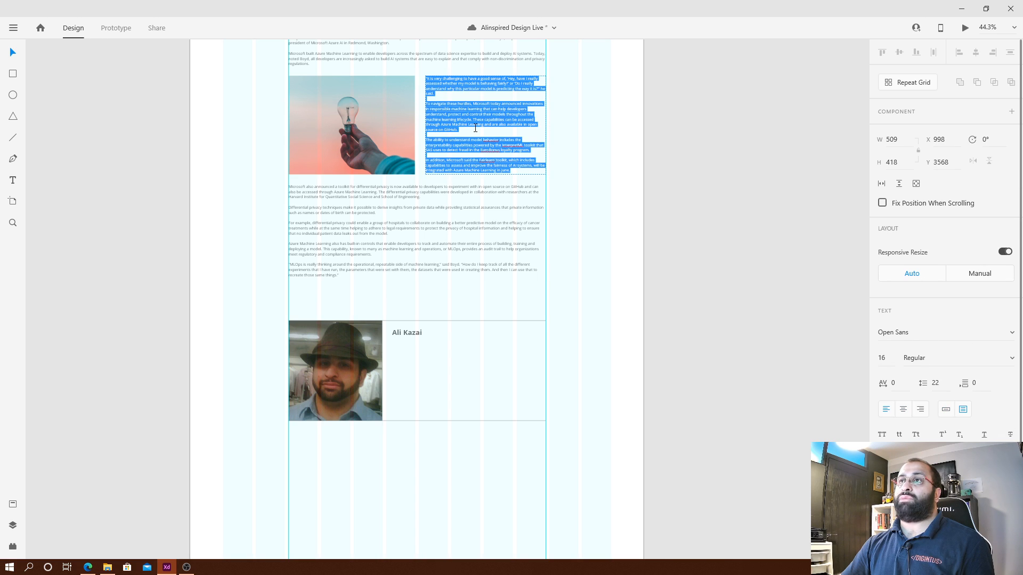
{"action": "left_click", "coordinate": [475, 129]}
{"action": "left_click_drag", "start_coordinate": [475, 129], "coordinate": [419, 103]}
{"action": "key", "text": "ctrl+c"}
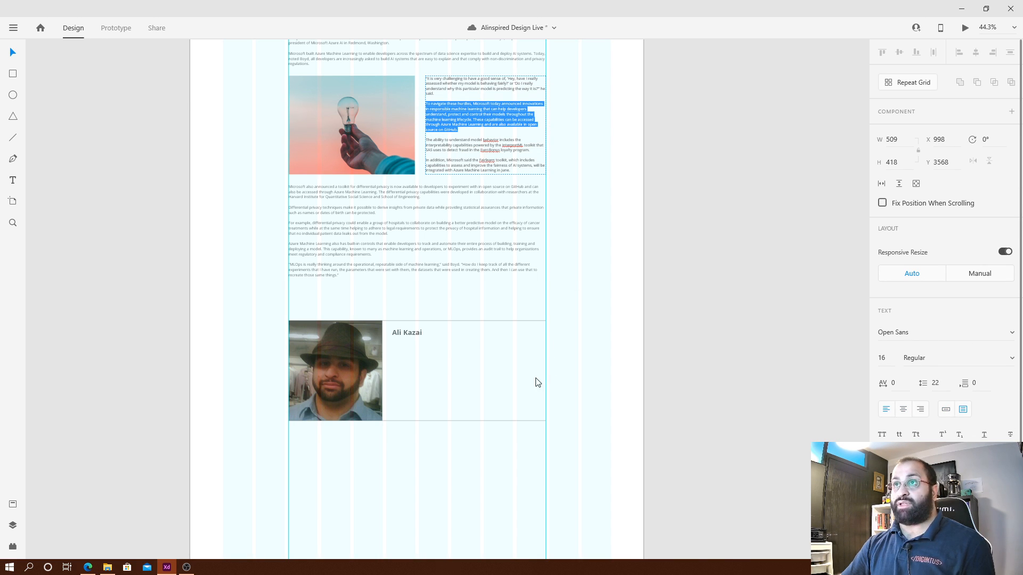
{"action": "left_click", "coordinate": [404, 471]}
{"action": "key", "text": "t"}
{"action": "left_click_drag", "start_coordinate": [382, 449], "coordinate": [537, 510]}
{"action": "key", "text": "ctrl+v"}
Left-align the pasted paragraph and set it to Regular weight at font size 16.
{"action": "key", "text": "ctrl+a"}
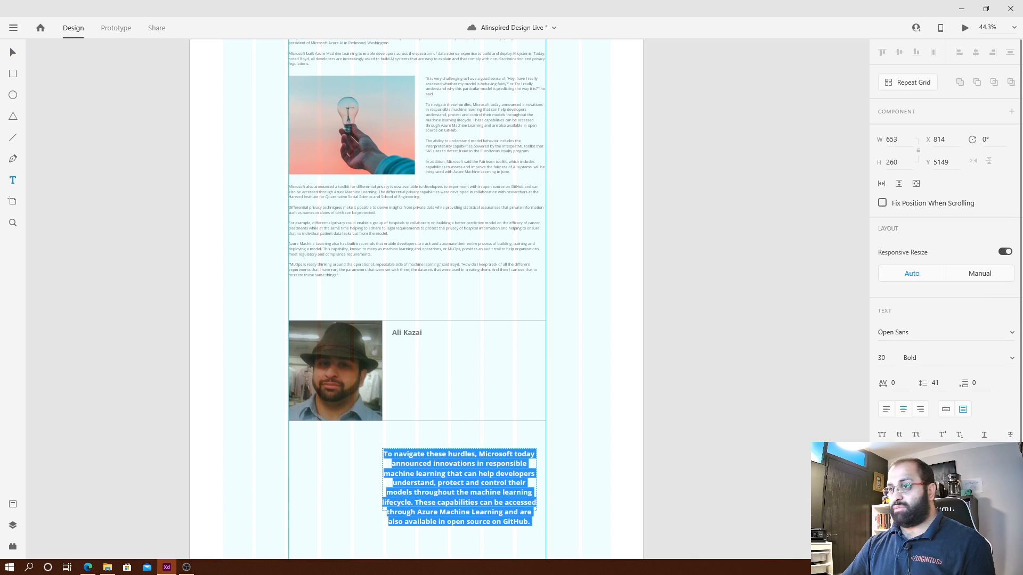
{"action": "left_click", "coordinate": [888, 410]}
{"action": "left_click", "coordinate": [956, 361]}
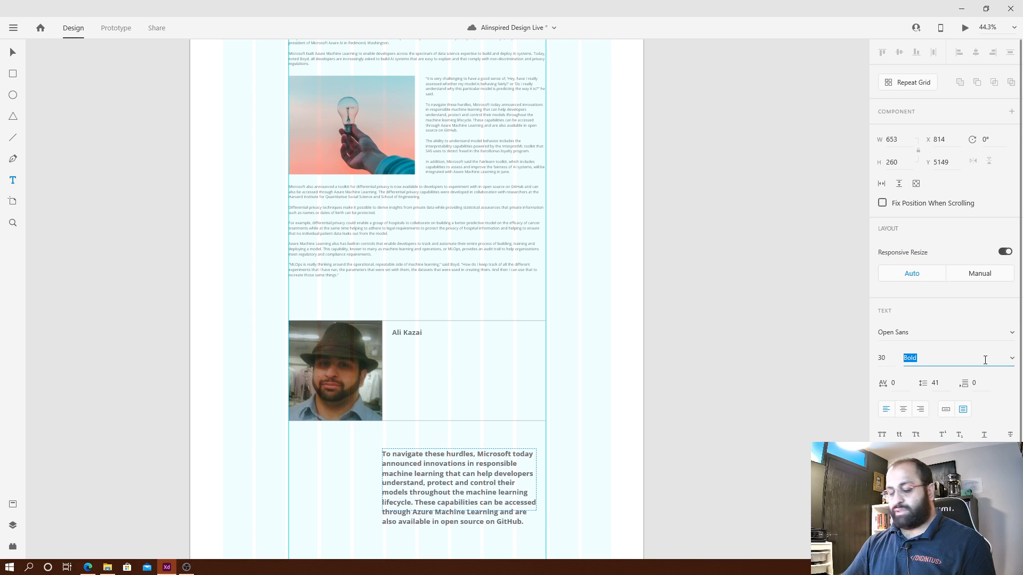
{"action": "type", "text": "Regular"}
{"action": "key", "text": "Return"}
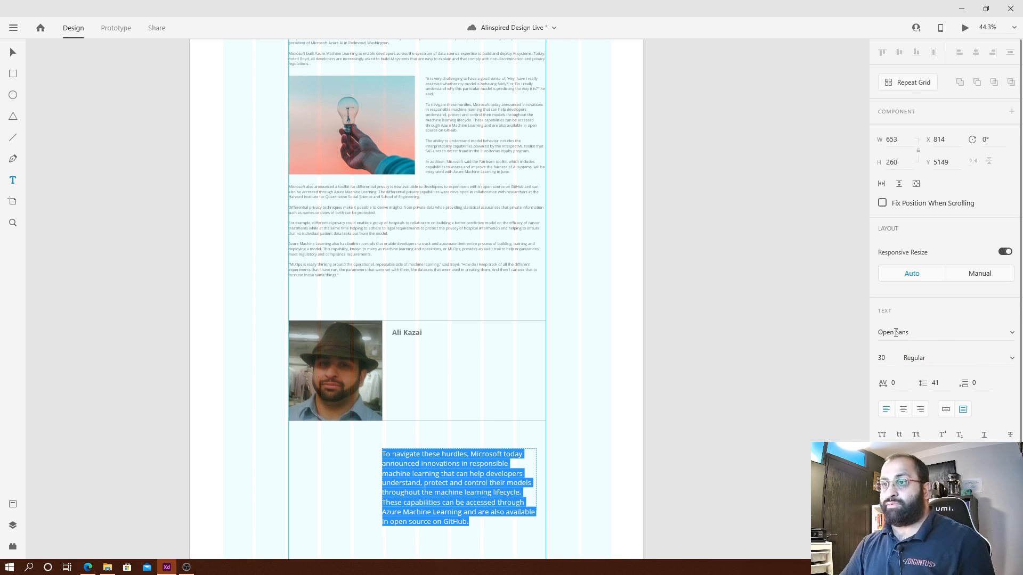
{"action": "left_click", "coordinate": [895, 364]}
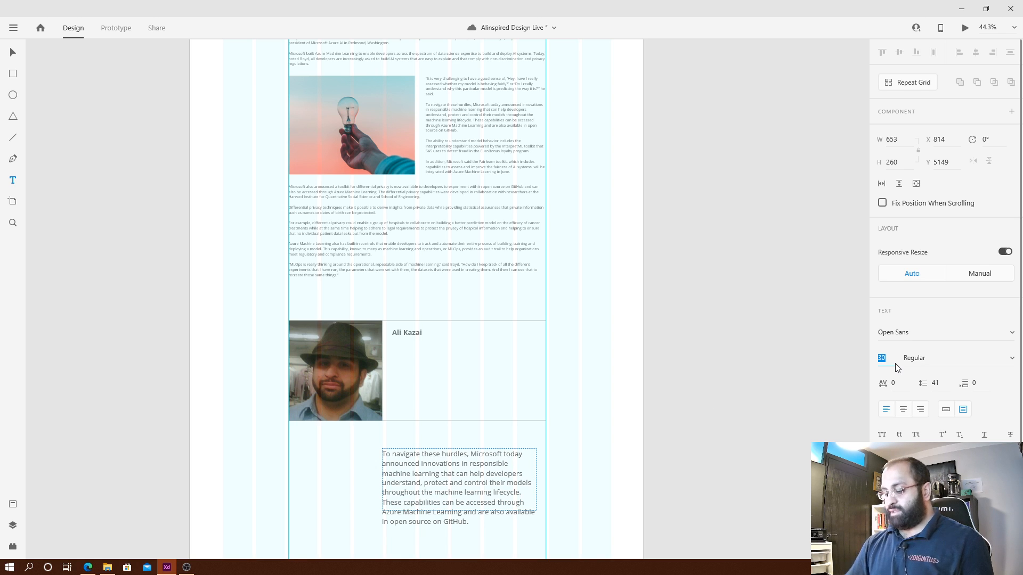
{"action": "type", "text": "16"}
{"action": "key", "text": "Return"}
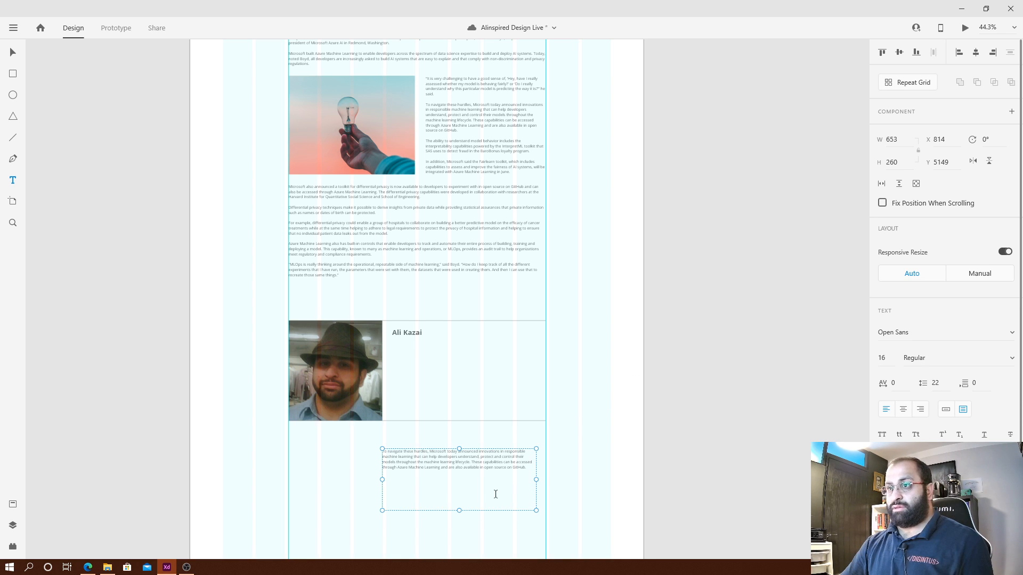
Shrink the paragraph's text area to fit its text and place it under the author name at X 854 and Y 4716.
{"action": "double_click", "coordinate": [460, 511]}
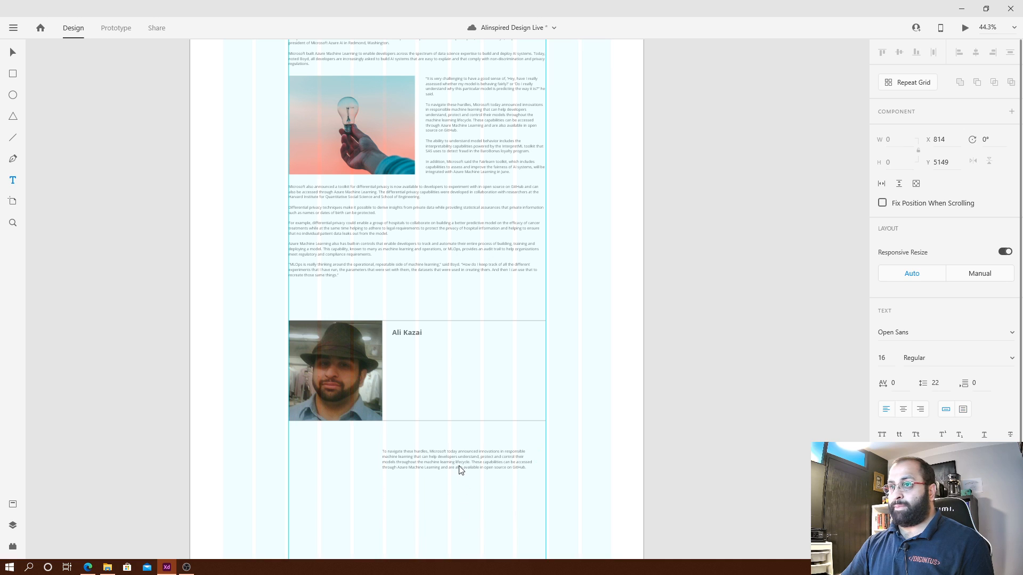
{"action": "key", "text": "Escape"}
{"action": "key", "text": "Escape"}
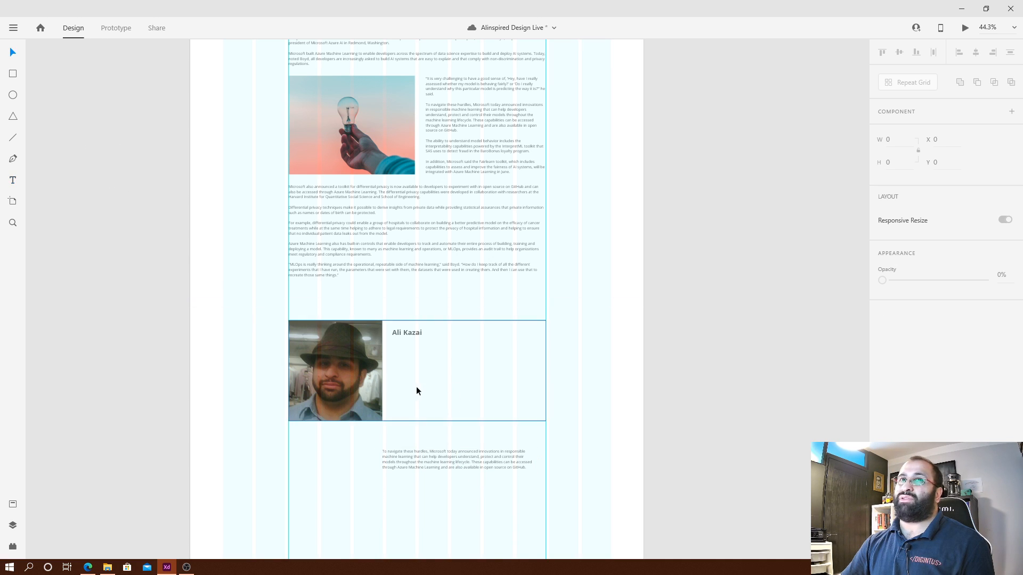
{"action": "left_click_drag", "start_coordinate": [505, 461], "coordinate": [489, 351]}
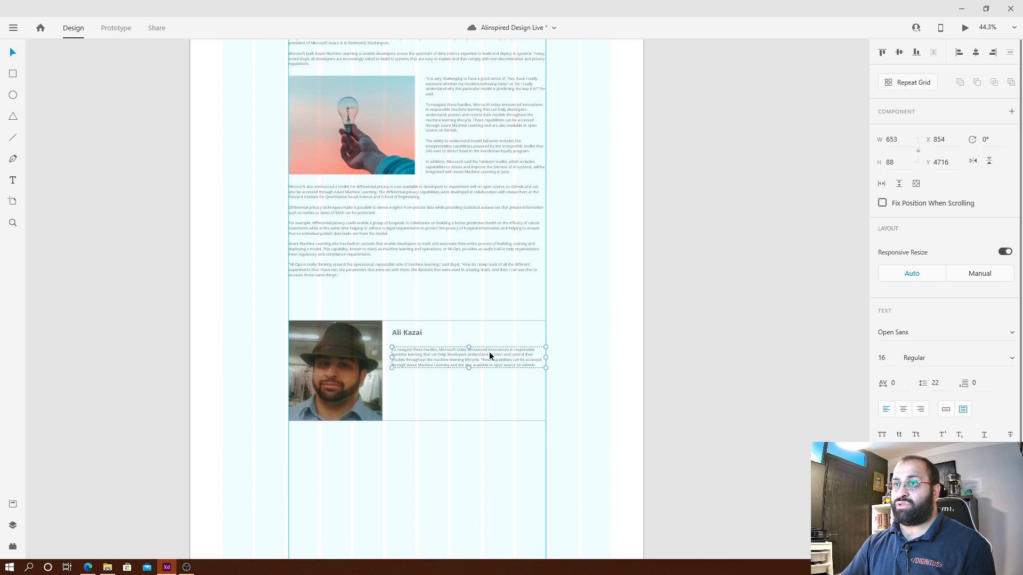
{"action": "scroll", "coordinate": [461, 357], "scroll_direction": "up", "scroll_amount": 3}
{"action": "scroll", "coordinate": [550, 368], "scroll_direction": "up", "scroll_amount": 2}
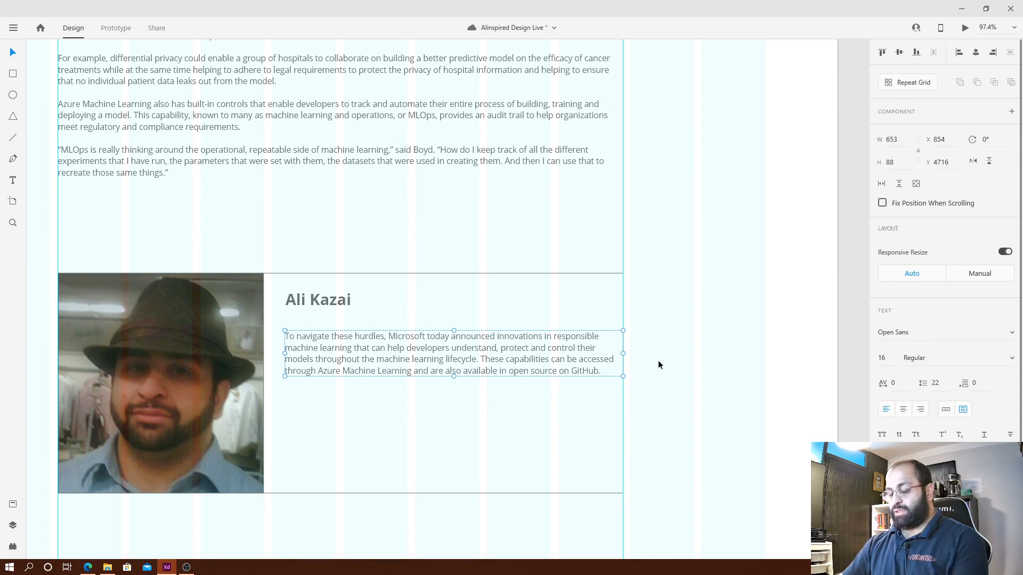
Narrow the bio paragraph's text area to 633 wide, fit its height to the text and keep it at X 854.
{"action": "key", "text": "shift+Right"}
{"action": "key", "text": "shift+Right"}
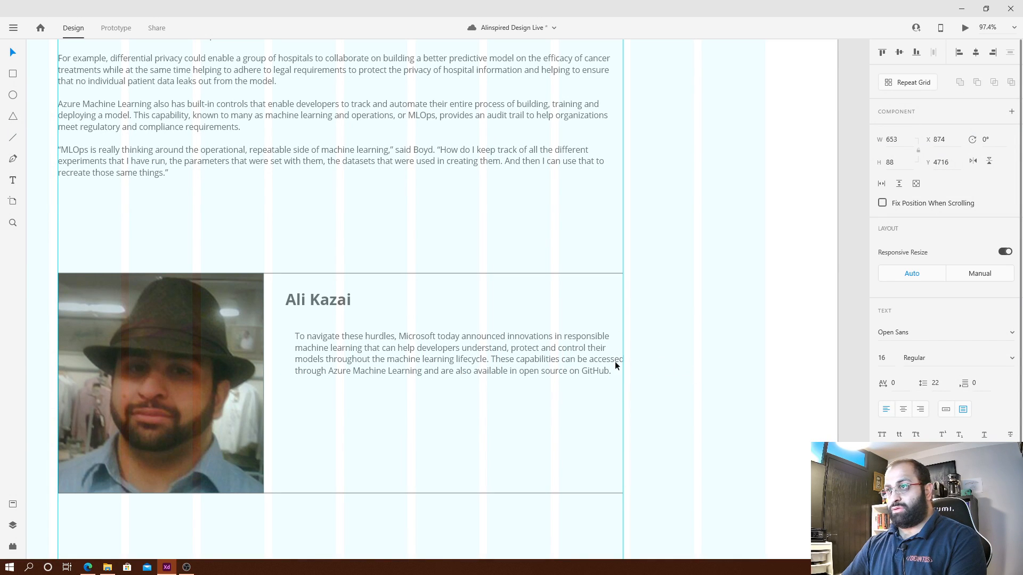
{"action": "left_click_drag", "start_coordinate": [635, 353], "coordinate": [623, 353]}
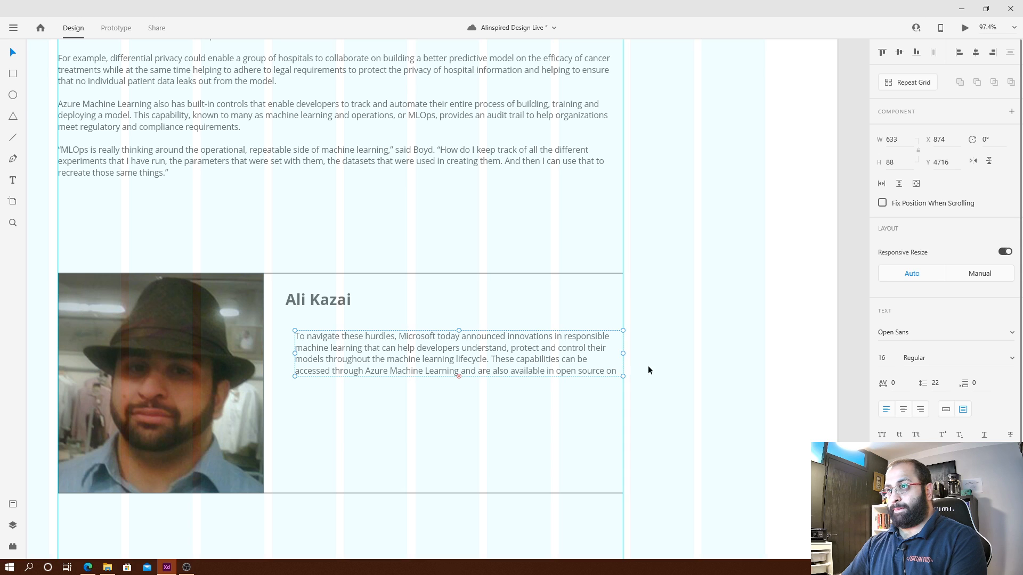
{"action": "key", "text": "shift+Left"}
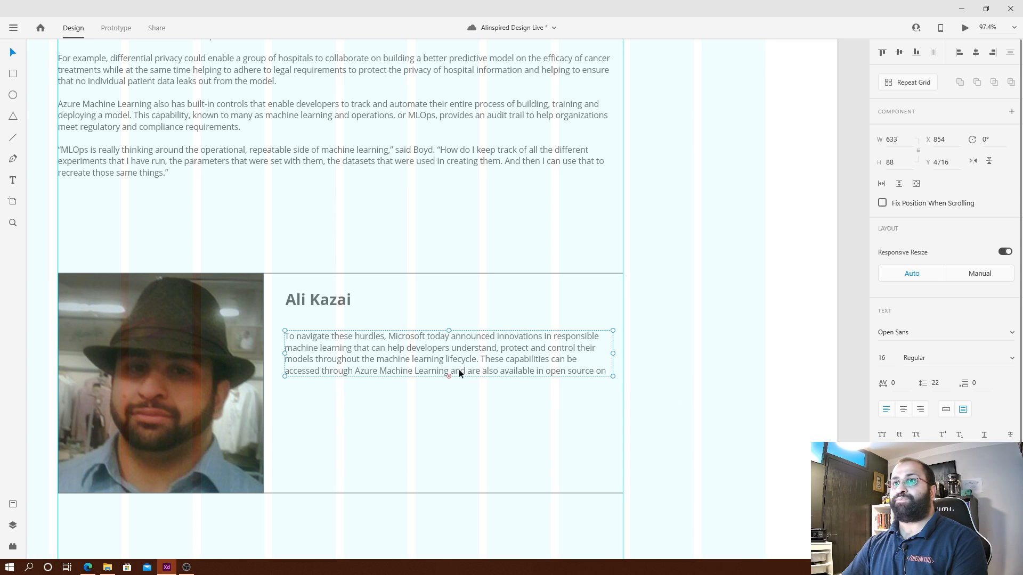
{"action": "double_click", "coordinate": [450, 376]}
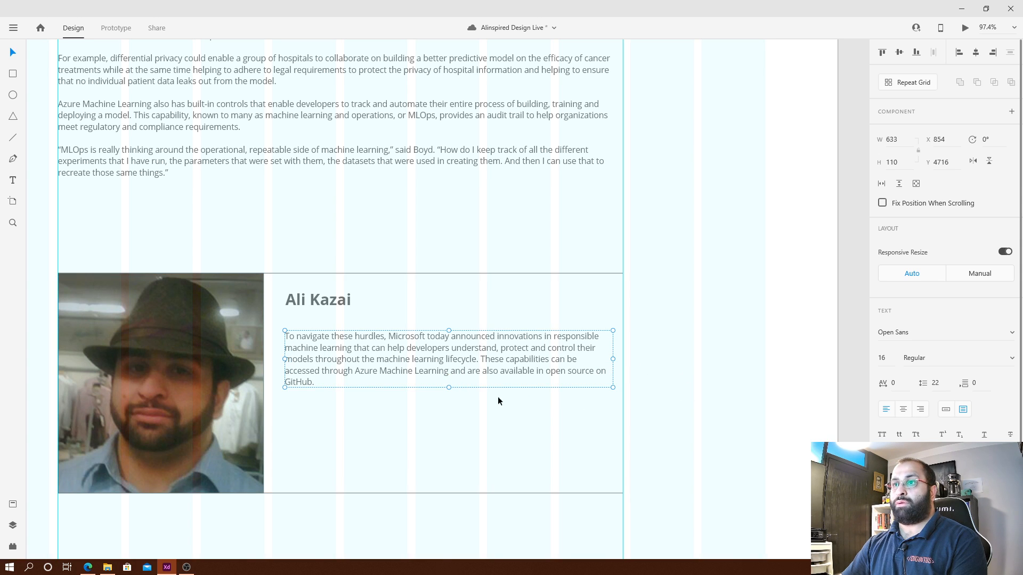
{"action": "left_click", "coordinate": [723, 421]}
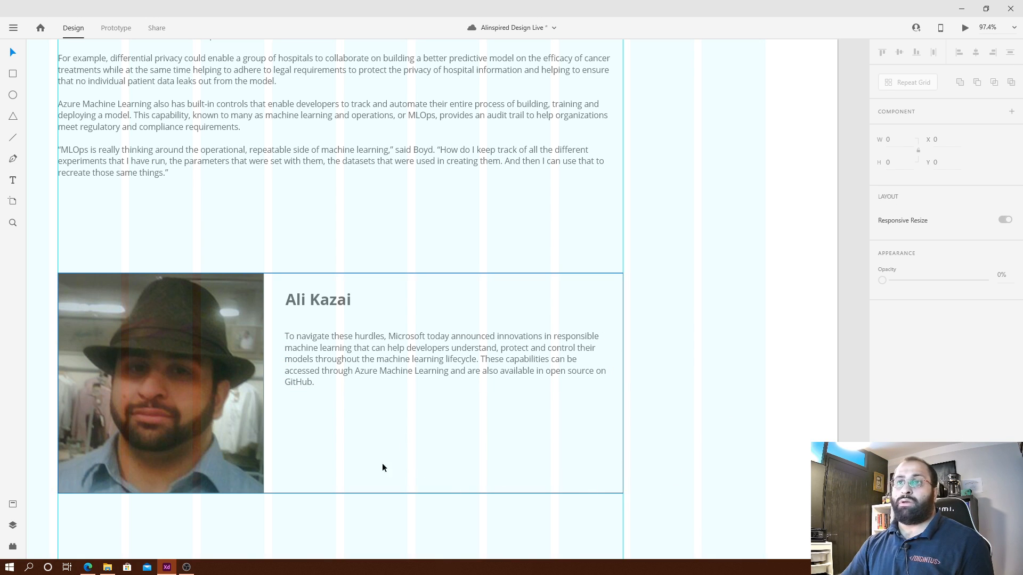
Reduce the height of the author box and portrait together to 310.
{"action": "left_click", "coordinate": [250, 485]}
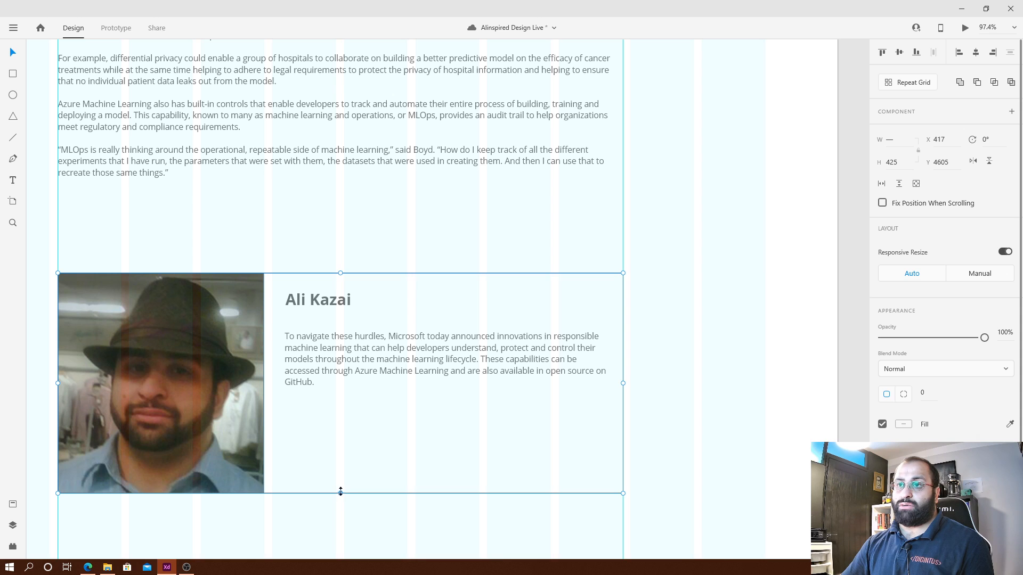
{"action": "left_click_drag", "start_coordinate": [341, 491], "coordinate": [344, 434]}
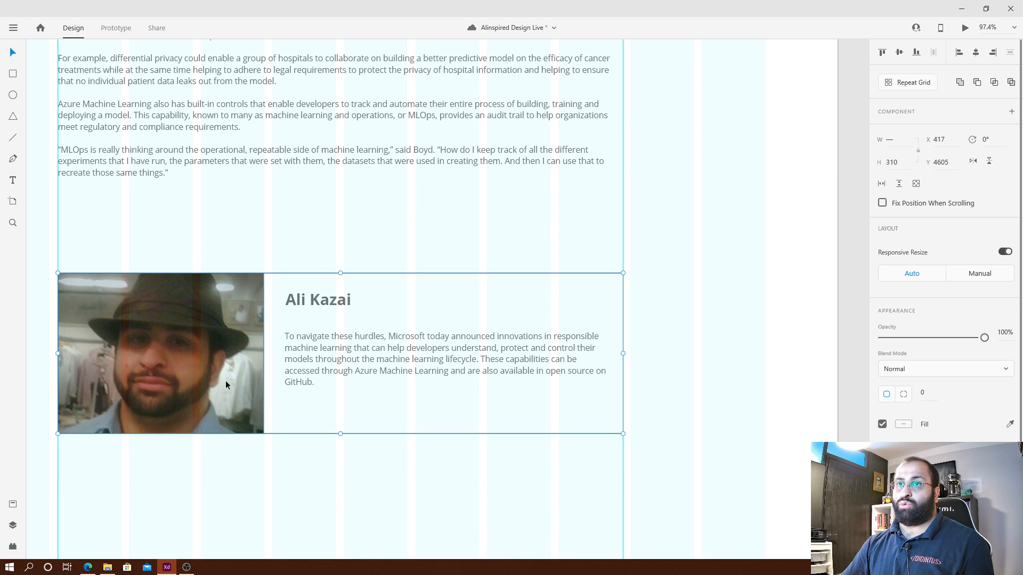
Try scaling the portrait image down inside its frame, and undo the change.
{"action": "double_click", "coordinate": [249, 371]}
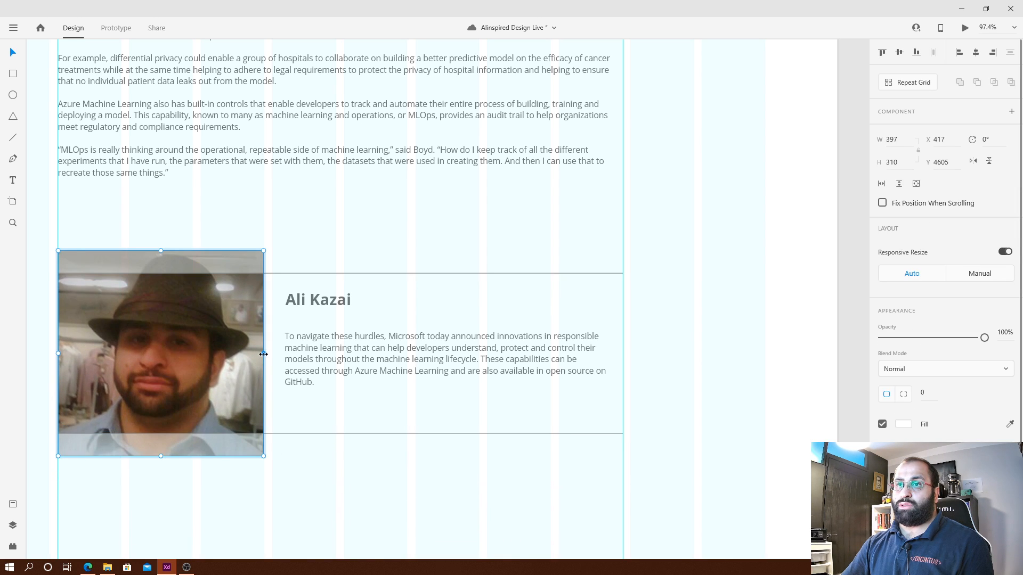
{"action": "left_click_drag", "start_coordinate": [263, 354], "coordinate": [218, 361]}
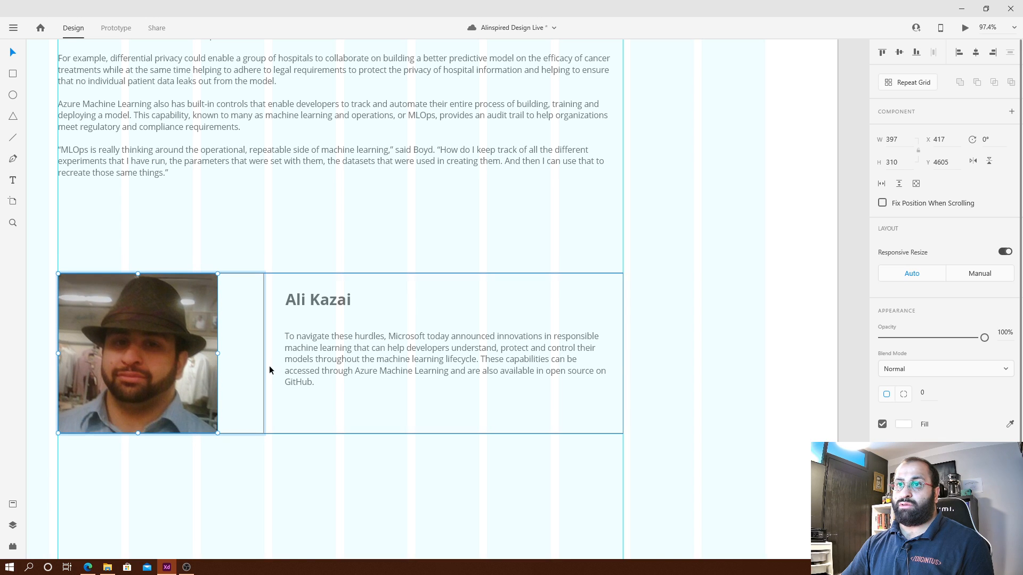
{"action": "key", "text": "ctrl+z"}
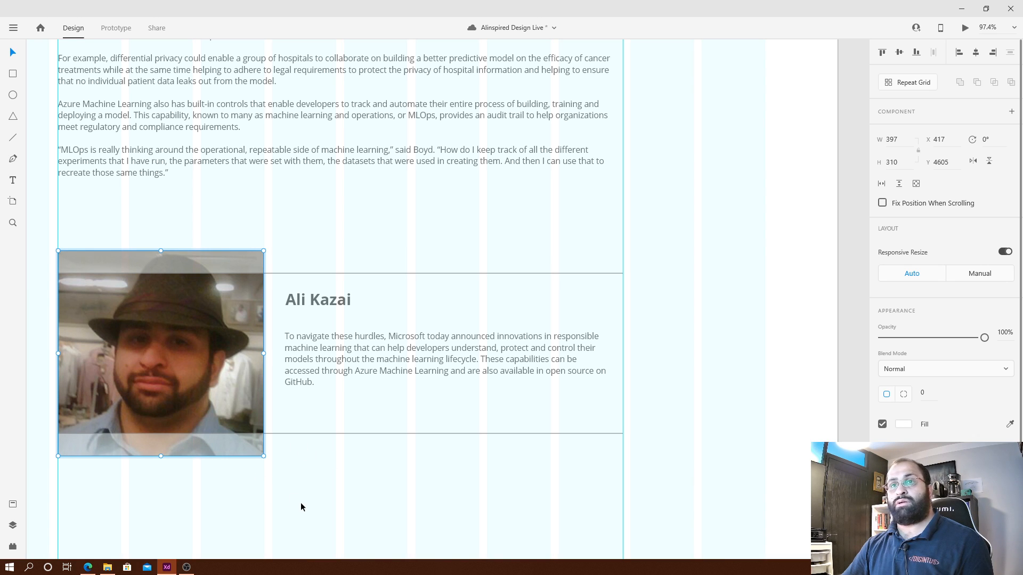
{"action": "left_click", "coordinate": [368, 500]}
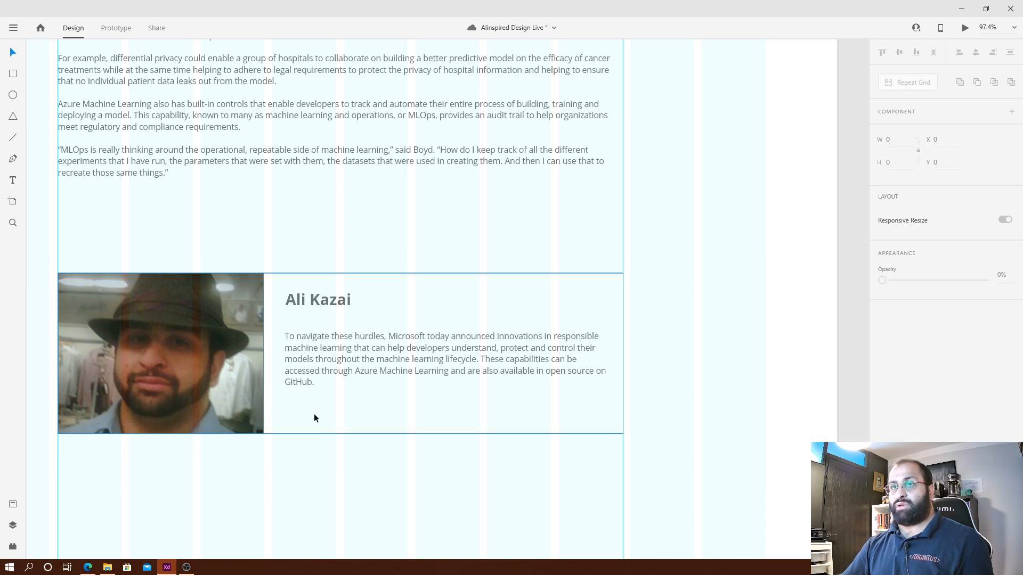
Narrow the portrait to 337 wide and pull the whole author section in by one grid column on each side, starting at X 554.
{"action": "left_click", "coordinate": [255, 389]}
{"action": "left_click_drag", "start_coordinate": [263, 353], "coordinate": [233, 360]}
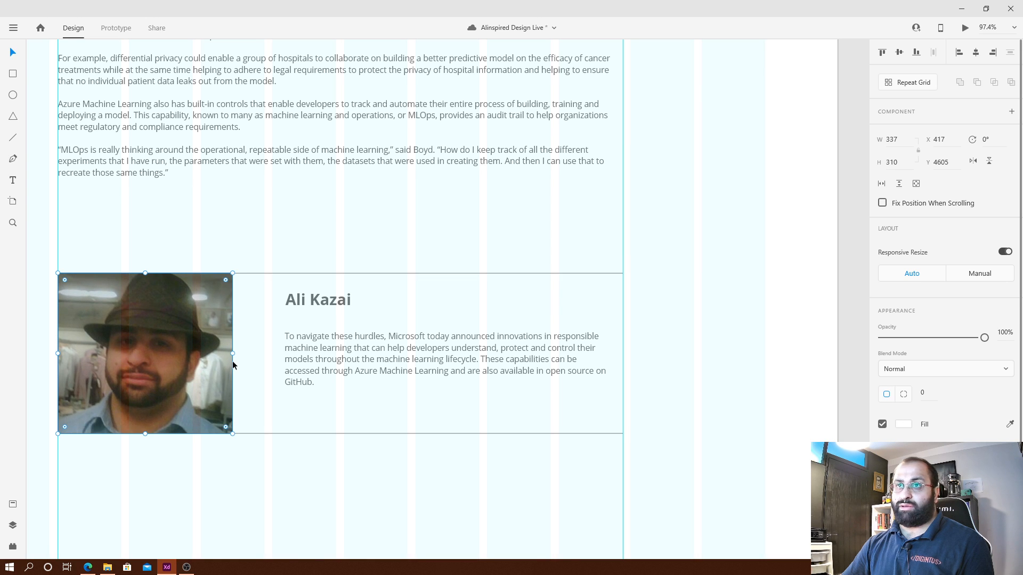
{"action": "left_click_drag", "start_coordinate": [84, 257], "coordinate": [555, 464]}
{"action": "left_click", "coordinate": [555, 464]}
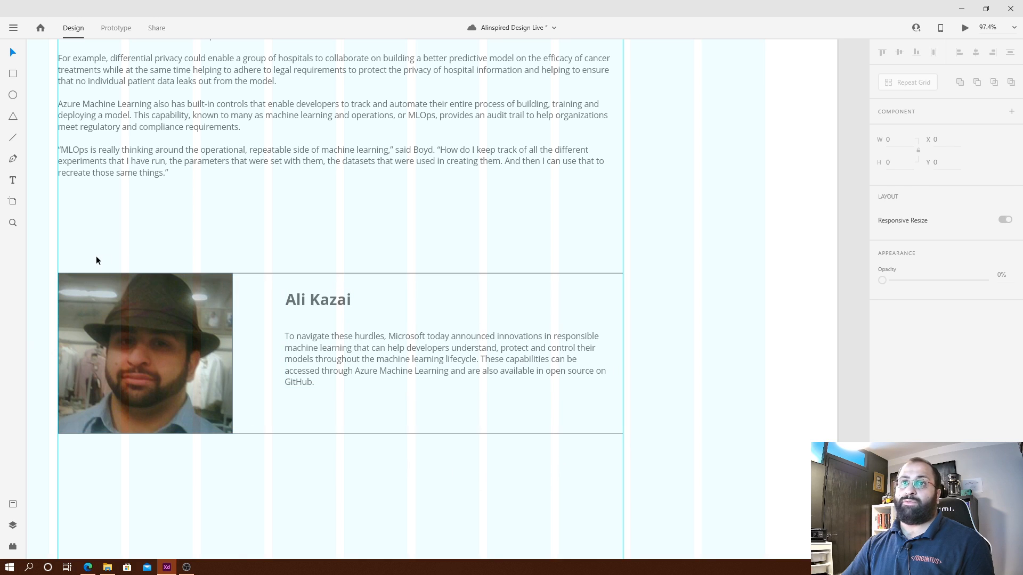
{"action": "left_click_drag", "start_coordinate": [96, 260], "coordinate": [594, 437]}
{"action": "left_click", "coordinate": [593, 437]}
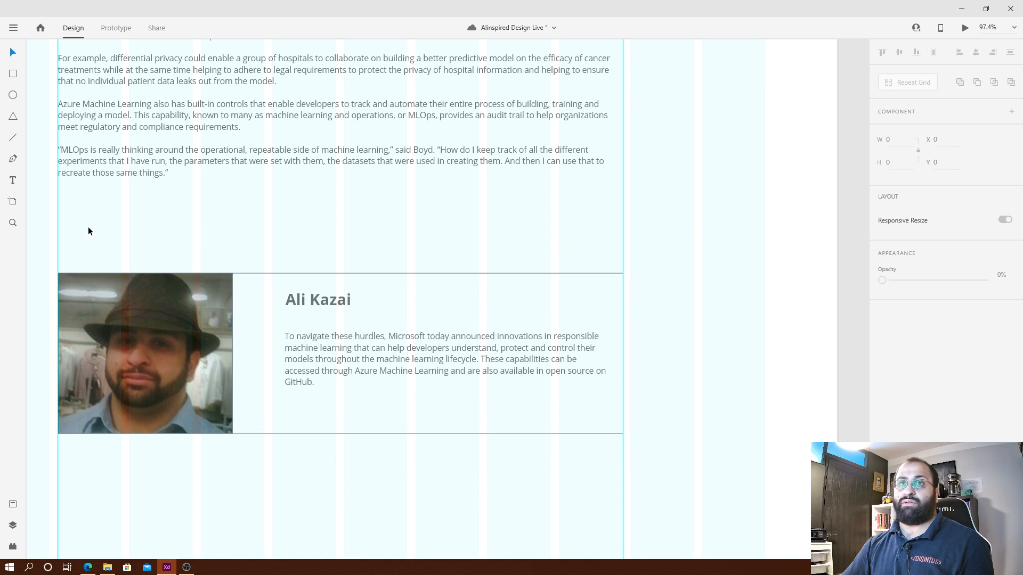
{"action": "left_click_drag", "start_coordinate": [101, 249], "coordinate": [548, 465]}
{"action": "left_click_drag", "start_coordinate": [59, 355], "coordinate": [129, 354]}
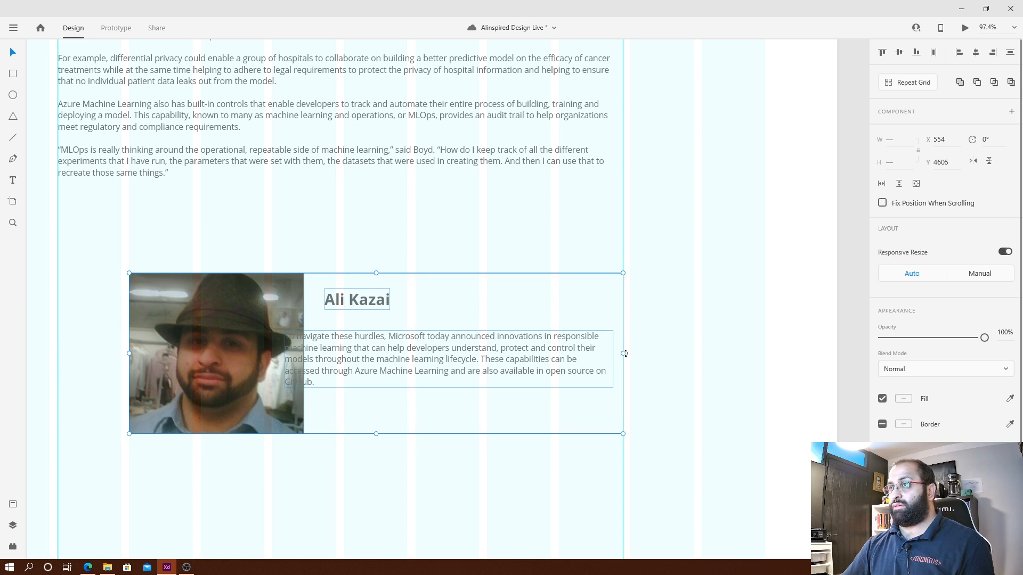
{"action": "left_click_drag", "start_coordinate": [624, 354], "coordinate": [550, 363]}
{"action": "left_click", "coordinate": [361, 434]}
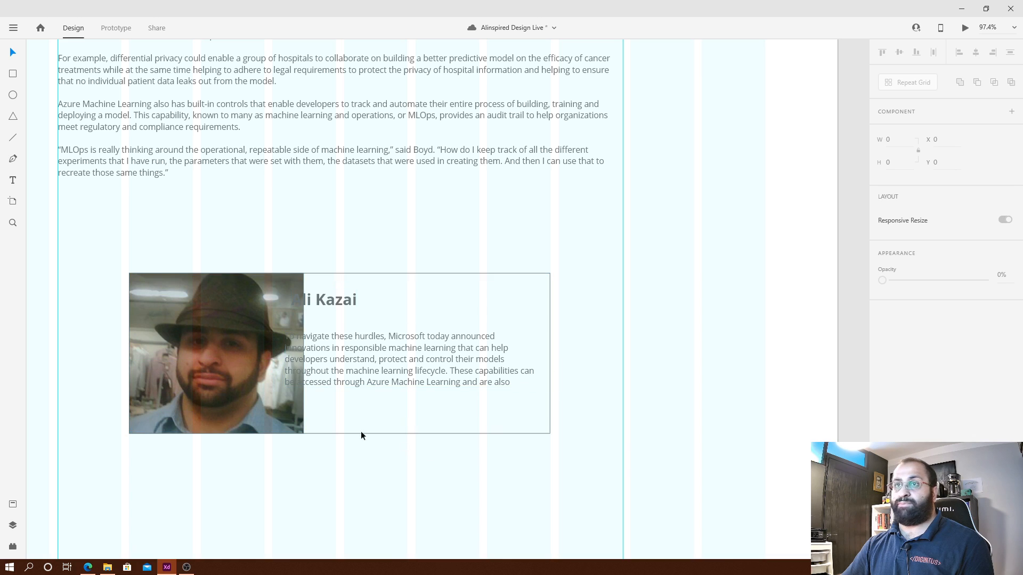
Try scaling the portrait image down inside its frame and deleting the portrait, and undo both changes.
{"action": "left_click", "coordinate": [235, 341]}
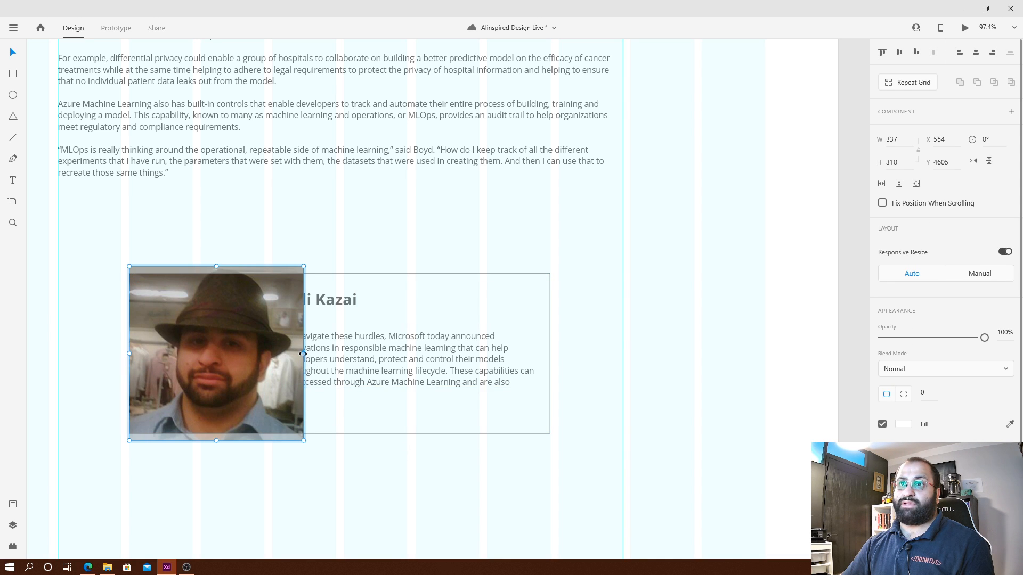
{"action": "left_click_drag", "start_coordinate": [303, 353], "coordinate": [261, 355]}
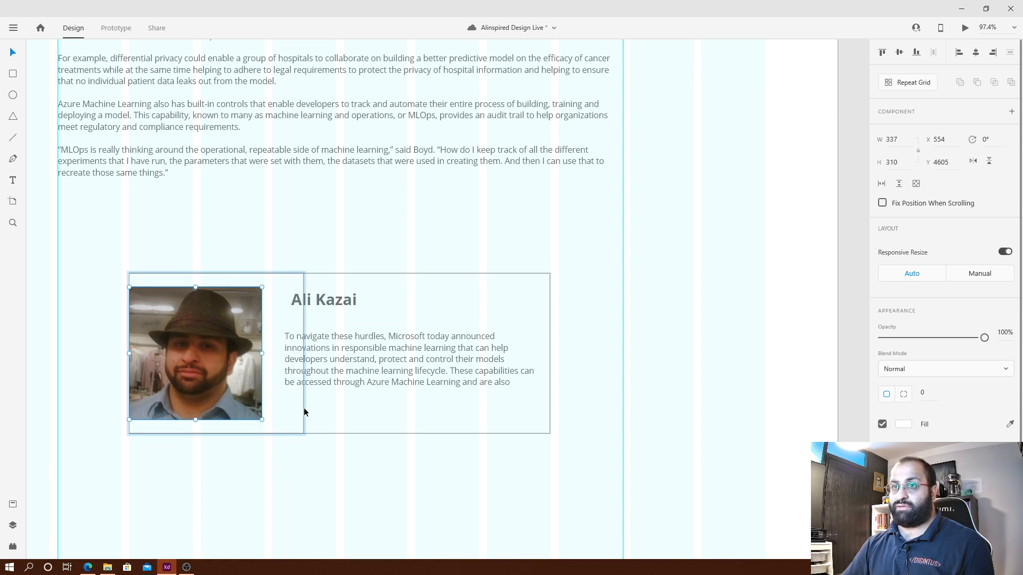
{"action": "key", "text": "Escape"}
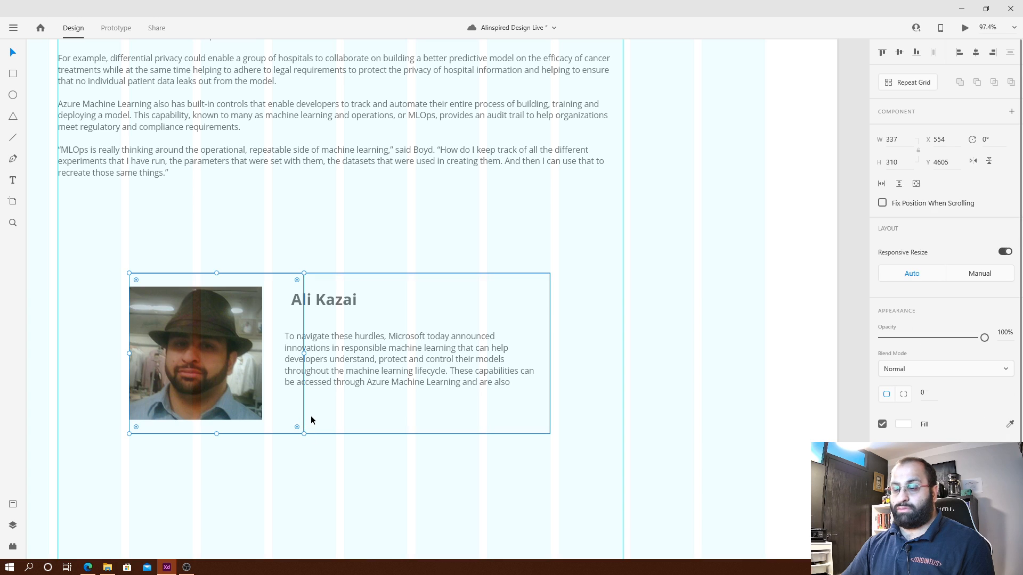
{"action": "key", "text": "Delete"}
{"action": "key", "text": "ctrl+z"}
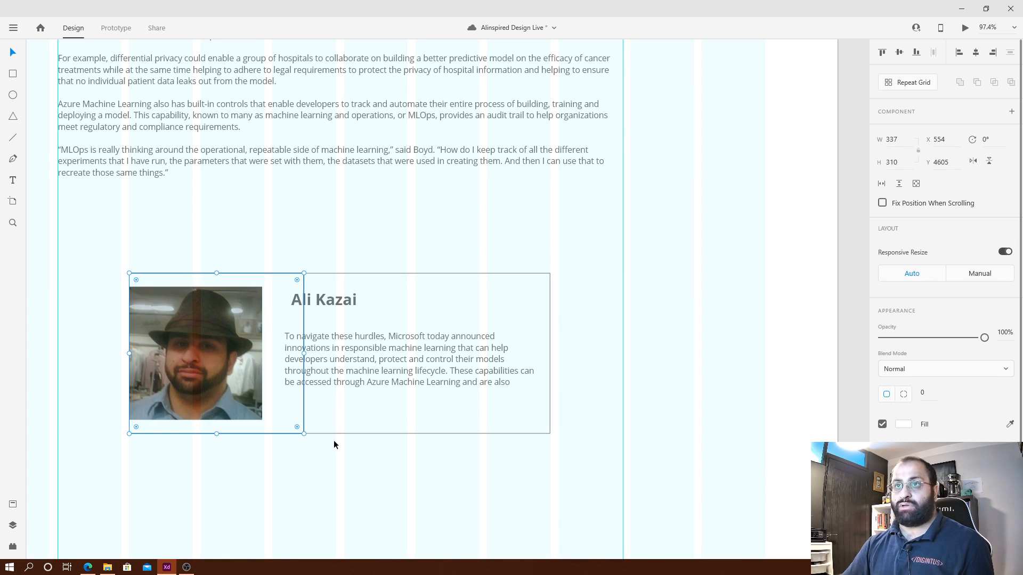
{"action": "key", "text": "ctrl+z"}
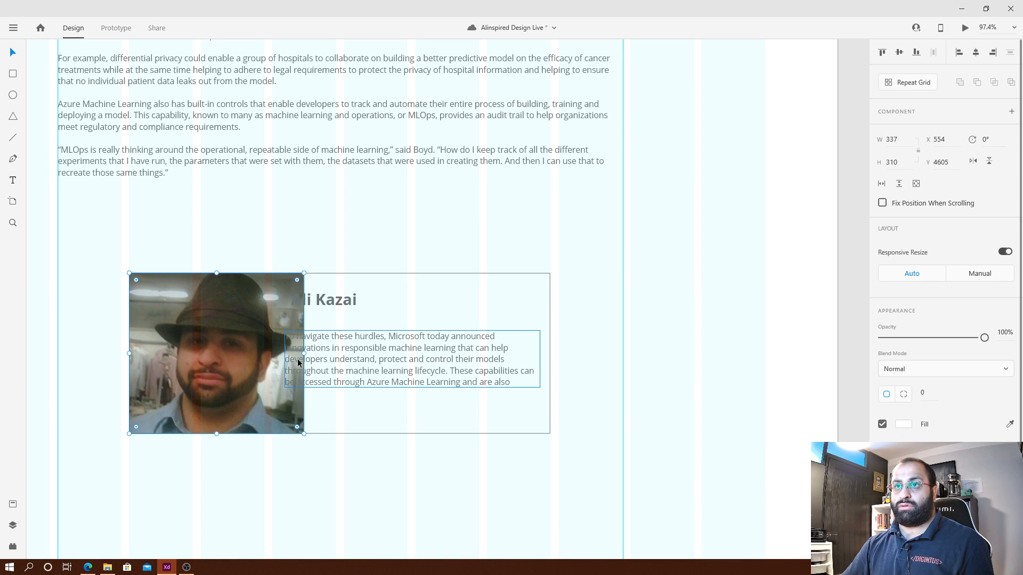
Narrow the portrait frame to 260 wide and align the author name with the left edge of the bio paragraph.
{"action": "left_click_drag", "start_coordinate": [304, 354], "coordinate": [267, 359]}
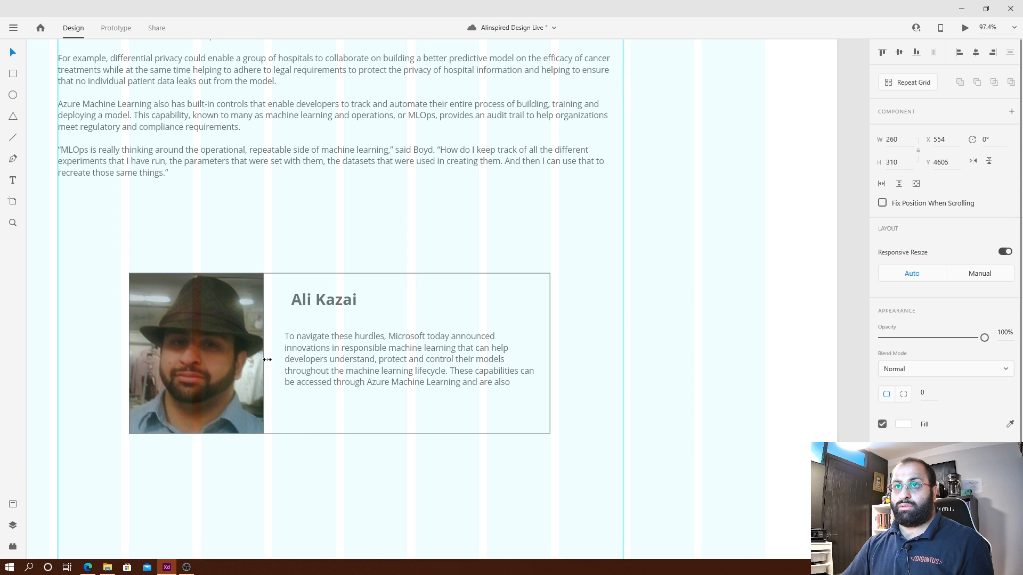
{"action": "left_click", "coordinate": [288, 443]}
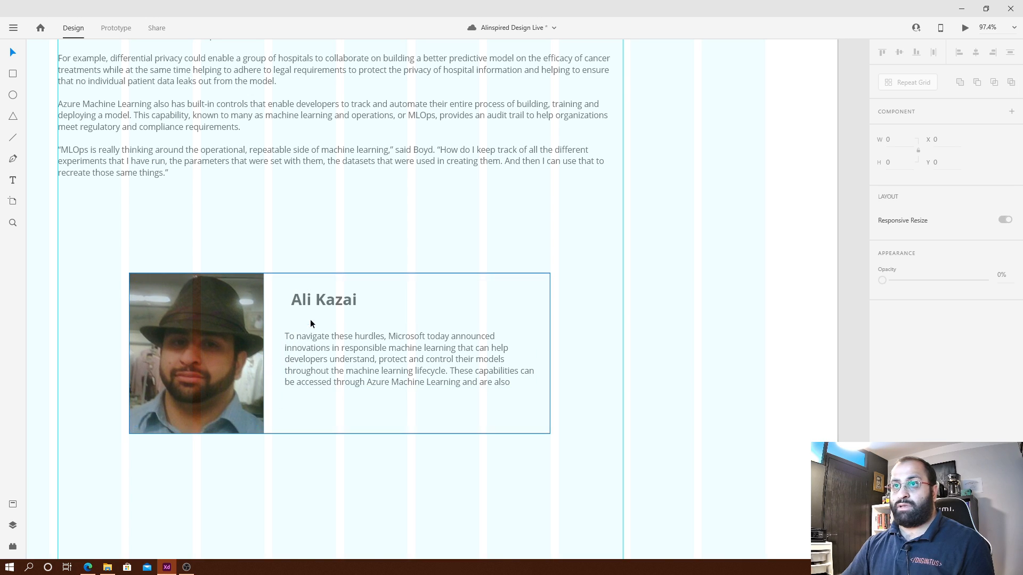
{"action": "double_click", "coordinate": [311, 300]}
Extend the bio paragraph's text area to a height of 132 so that it fits all its text.
{"action": "left_click", "coordinate": [319, 356]}
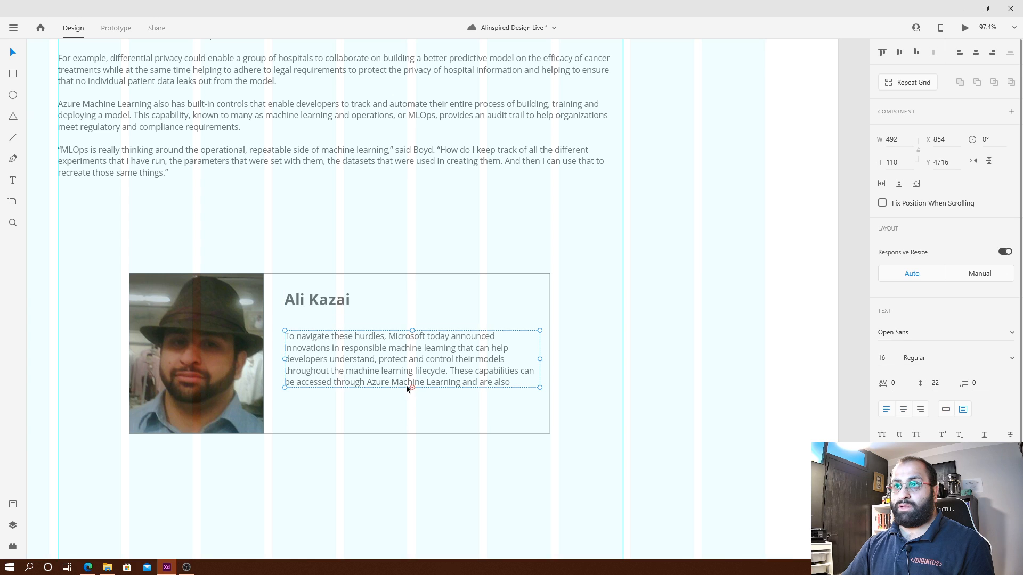
{"action": "double_click", "coordinate": [413, 388]}
{"action": "left_click", "coordinate": [391, 456]}
Move the author name and bio paragraph together closer to the portrait, at X 840.
{"action": "double_click", "coordinate": [349, 369]}
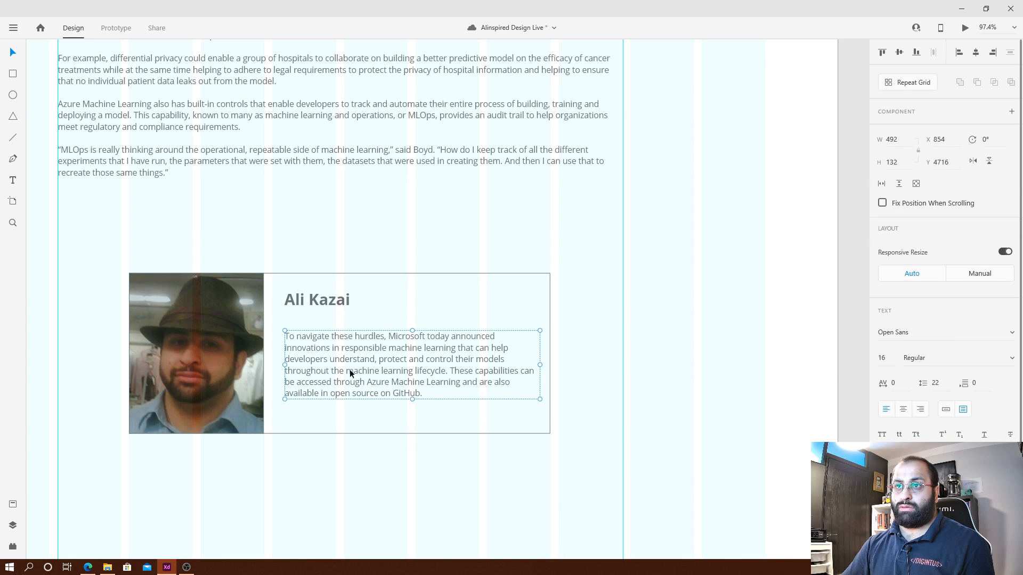
{"action": "left_click", "coordinate": [325, 312], "text": "shift"}
{"action": "left_click_drag", "start_coordinate": [346, 353], "coordinate": [336, 353]}
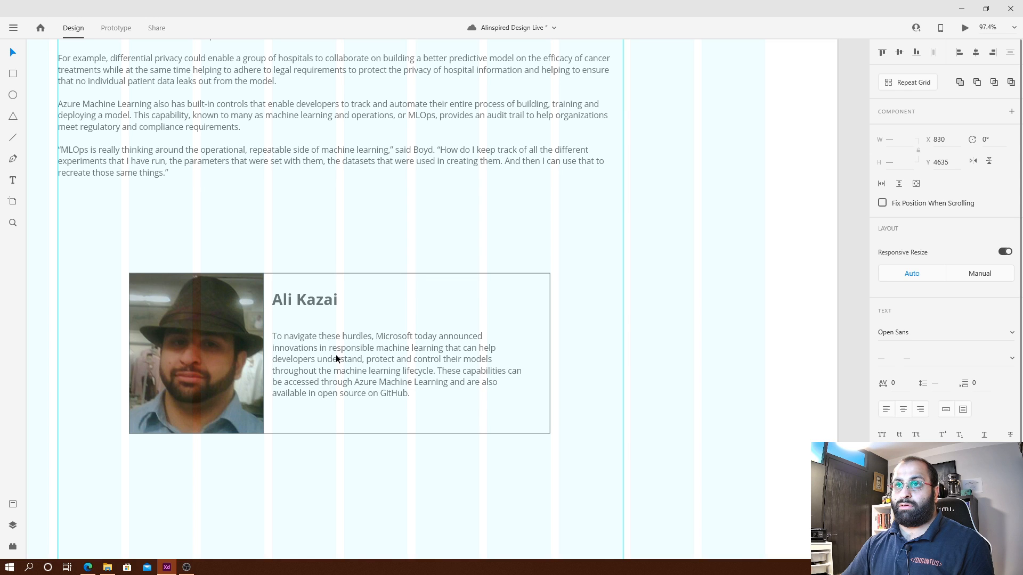
{"action": "key", "text": "shift+Right"}
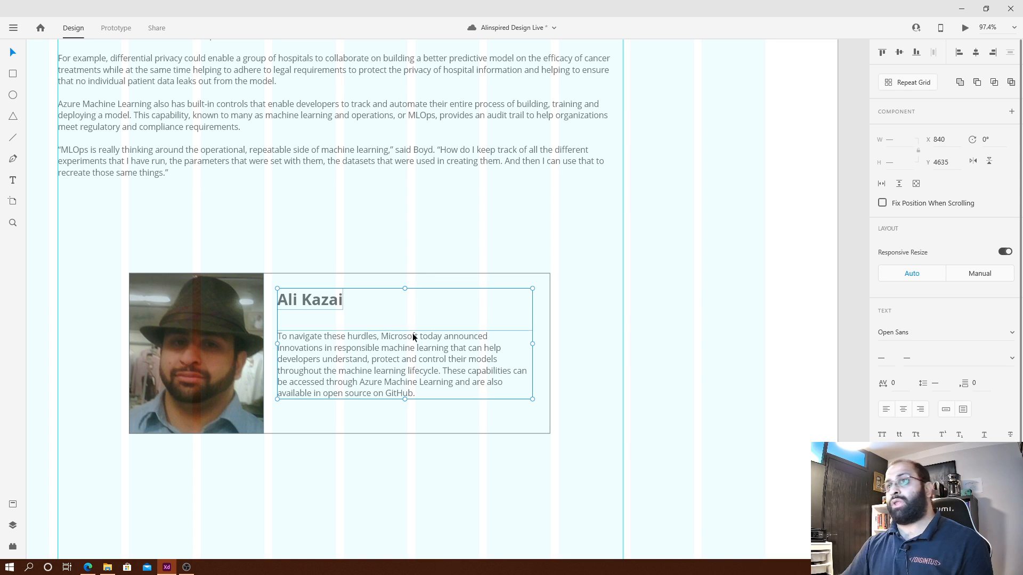
{"action": "left_click", "coordinate": [577, 416]}
Move the bio paragraph up under the author name, leaving a gap of about 20 between them.
{"action": "mouse_move", "coordinate": [418, 381]}
{"action": "left_mouse_down"}
{"action": "mouse_move", "coordinate": [418, 356]}
{"action": "mouse_move", "coordinate": [426, 364]}
{"action": "left_mouse_up"}
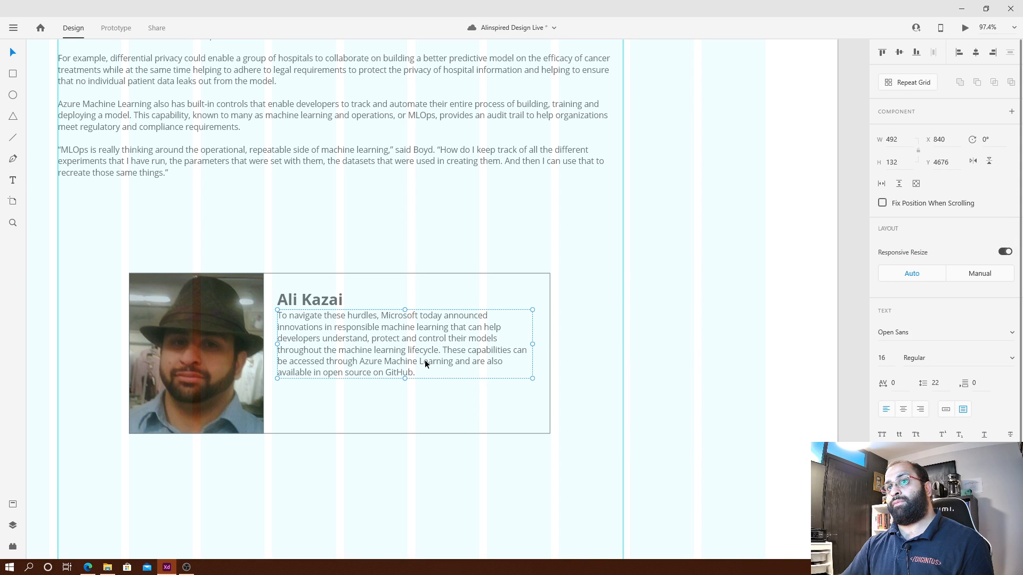
{"action": "key", "text": "shift+Down"}
{"action": "key", "text": "shift+Down"}
{"action": "left_click", "coordinate": [565, 361]}
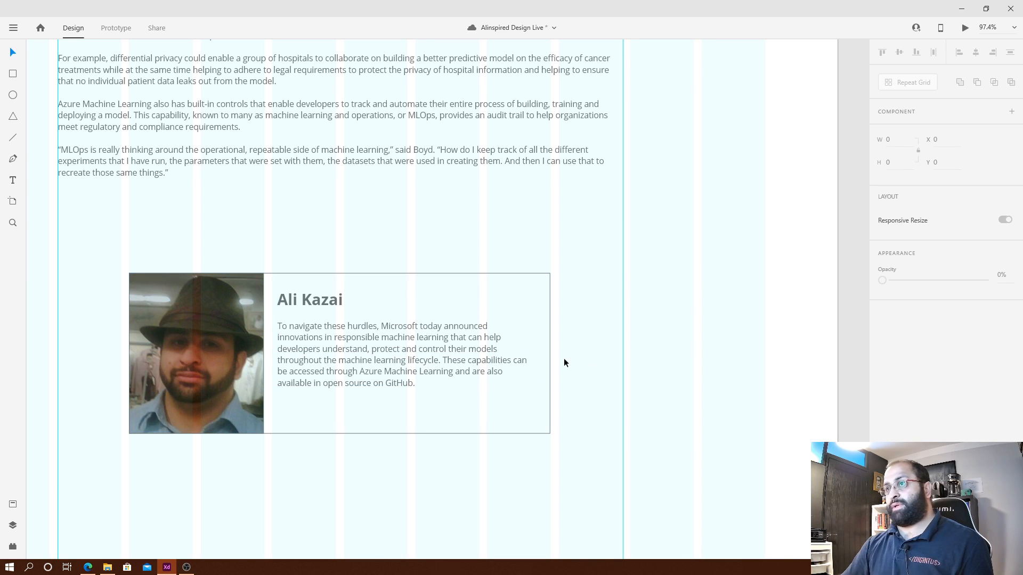
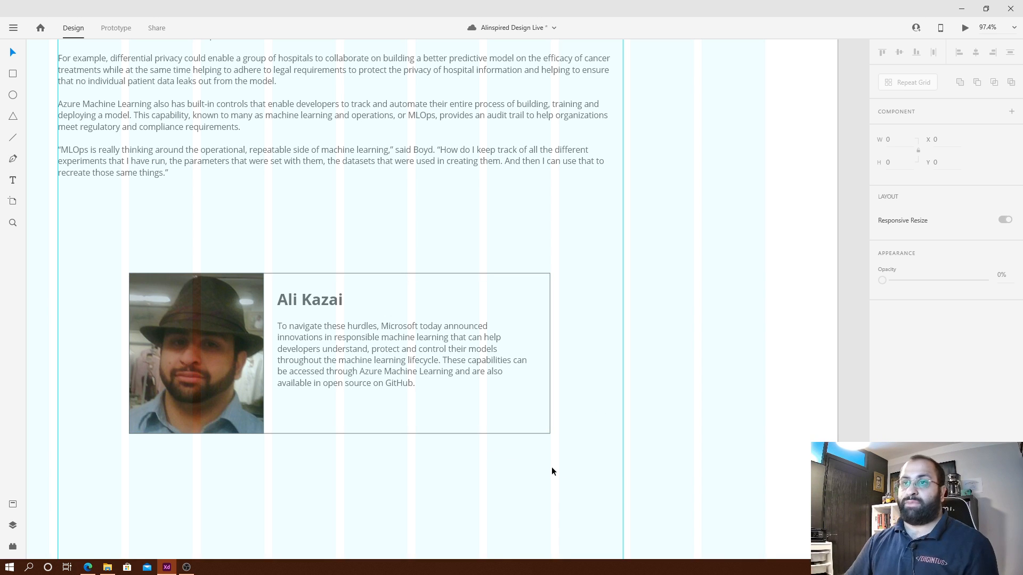
Switch from Adobe XD to another open window.
{"action": "key", "text": "alt+Tab"}
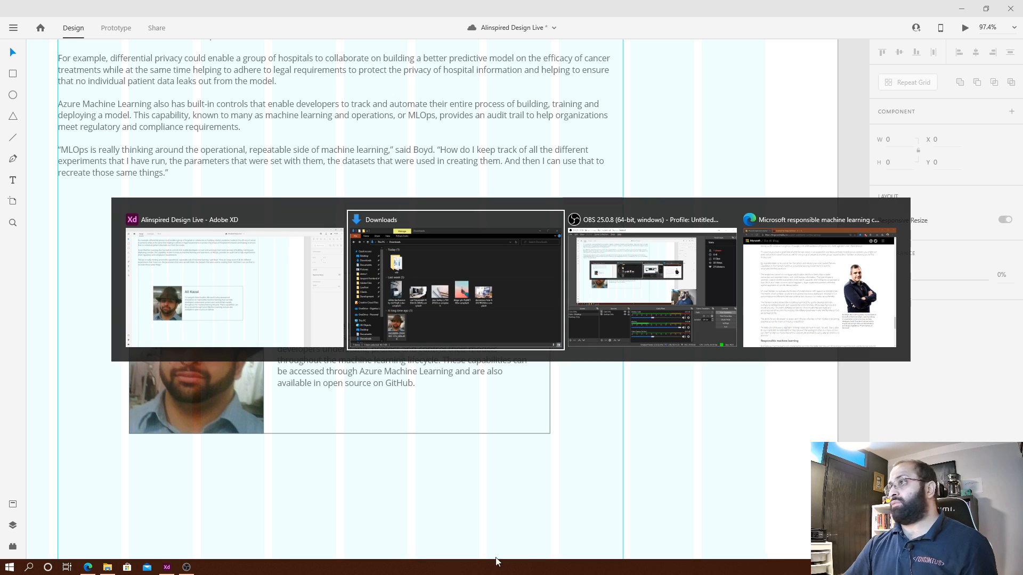
{"action": "key", "text": "alt+Tab"}
{"action": "key", "text": "alt+Tab"}
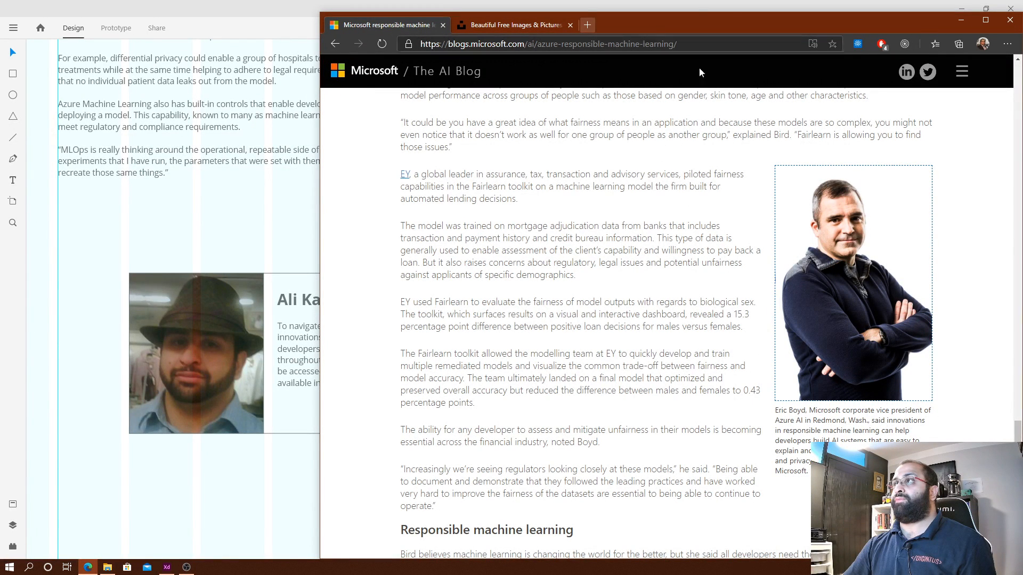
{"action": "left_click", "coordinate": [589, 25]}
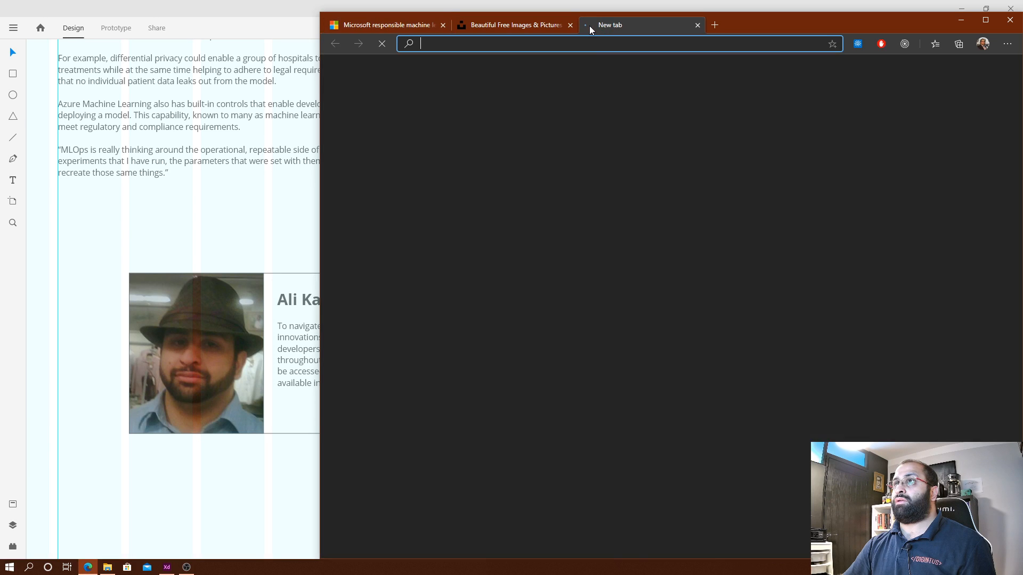
{"action": "left_click", "coordinate": [292, 217]}
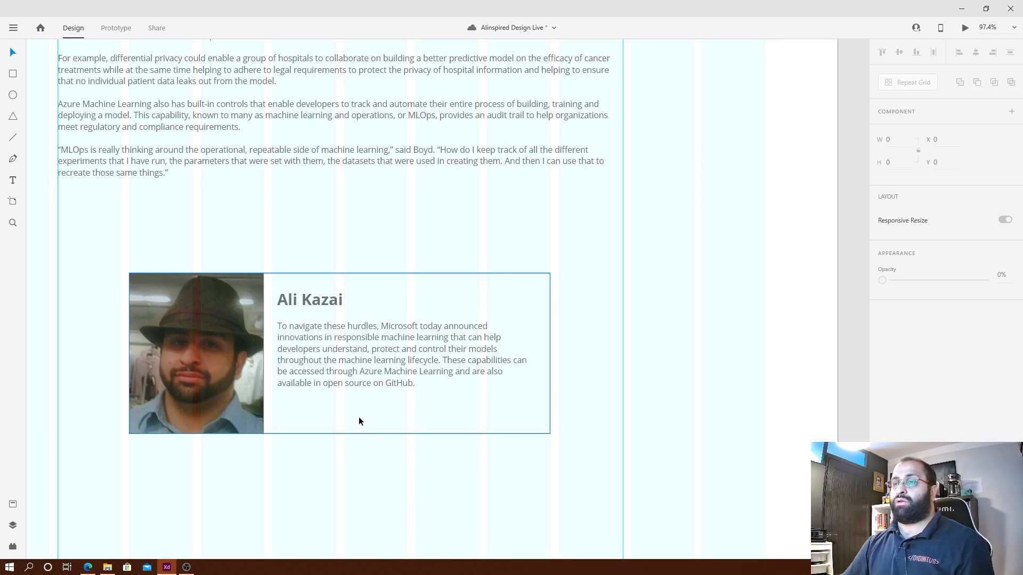
Copy the row of six square social icon placeholders under the company description in the other artboard's footer.
{"action": "scroll", "coordinate": [351, 465], "scroll_direction": "down", "scroll_amount": 2}
{"action": "scroll", "coordinate": [351, 465], "scroll_direction": "down", "scroll_amount": 1}
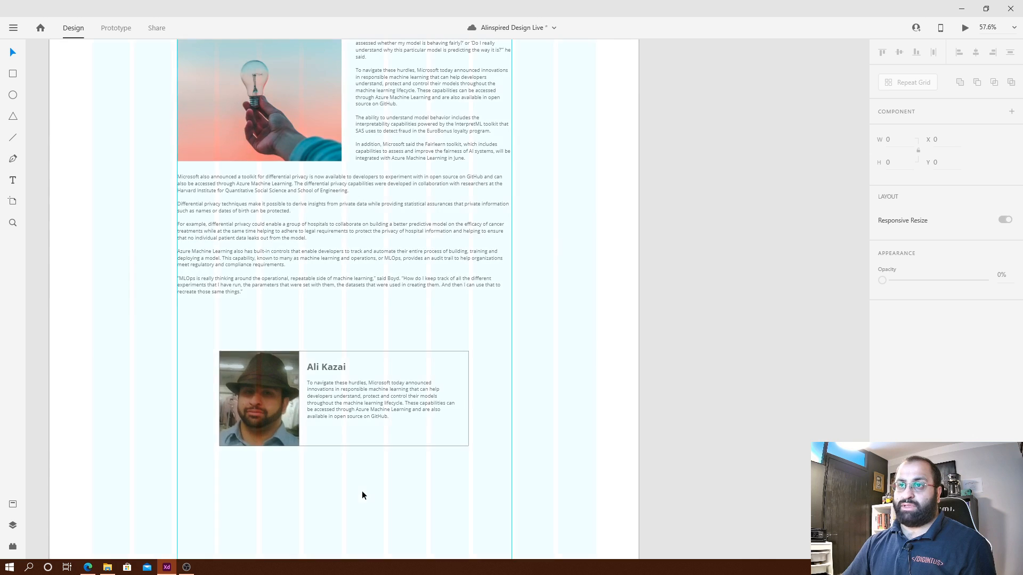
{"action": "left_click_drag", "start_coordinate": [344, 486], "coordinate": [387, 462]}
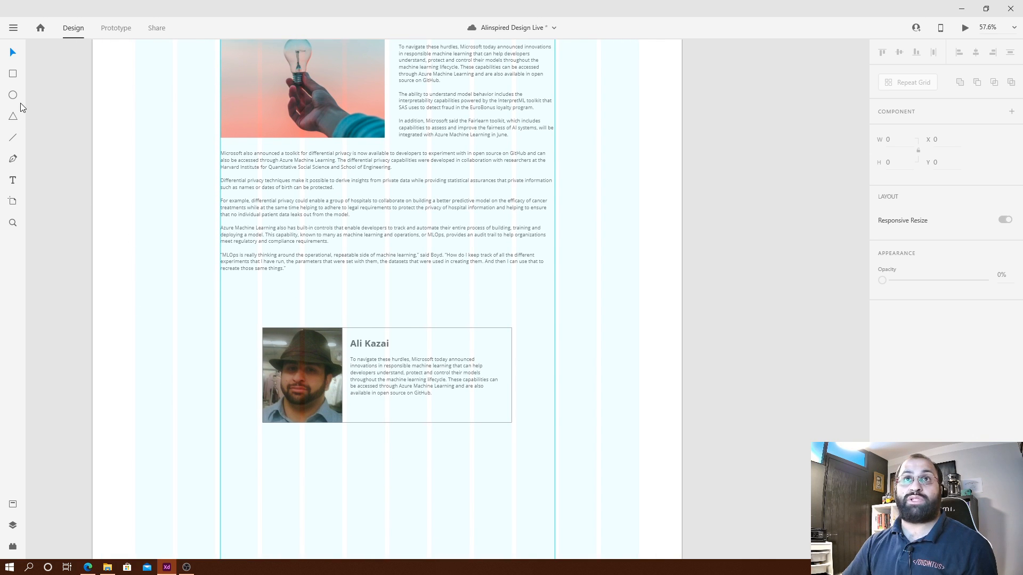
{"action": "left_click_drag", "start_coordinate": [126, 94], "coordinate": [469, 139]}
{"action": "left_click_drag", "start_coordinate": [607, 394], "coordinate": [206, 372]}
{"action": "left_click_drag", "start_coordinate": [532, 213], "coordinate": [522, 538]}
{"action": "left_click_drag", "start_coordinate": [522, 221], "coordinate": [822, 205]}
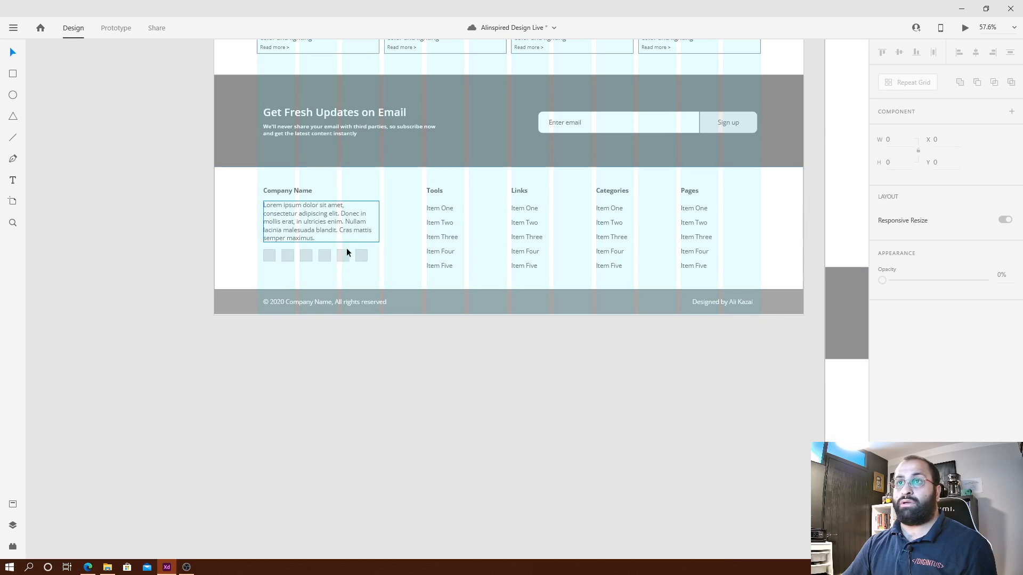
{"action": "left_click", "coordinate": [289, 267]}
{"action": "left_click", "coordinate": [274, 259]}
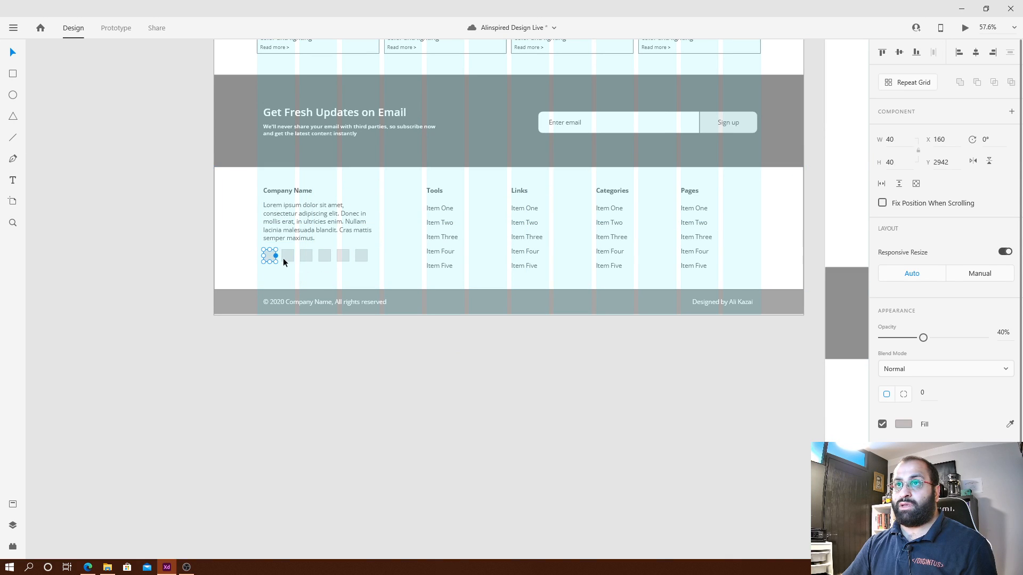
{"action": "left_click", "coordinate": [288, 257], "text": "shift"}
{"action": "left_click", "coordinate": [324, 257], "text": "shift"}
{"action": "left_click", "coordinate": [342, 256], "text": "shift"}
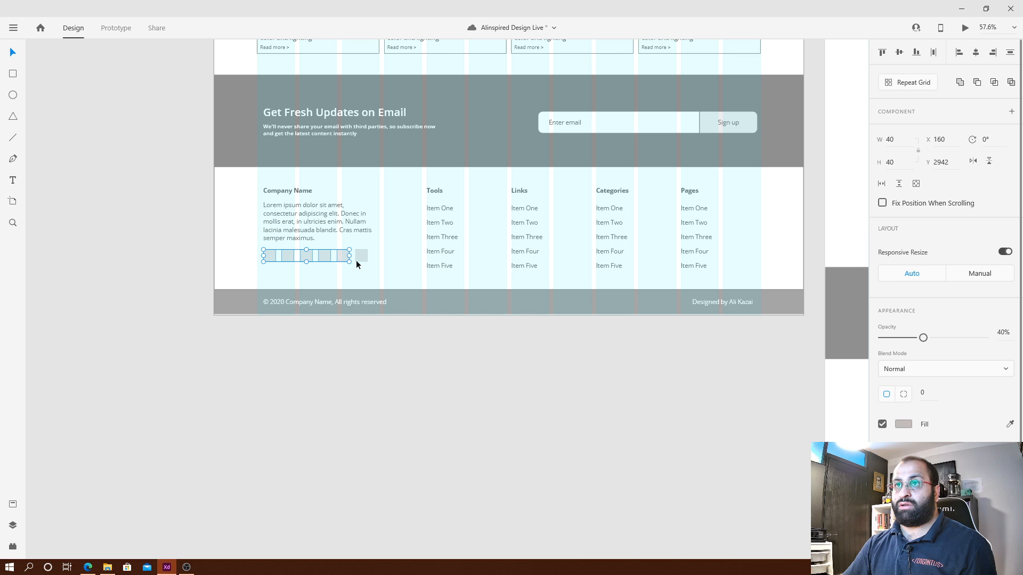
Paste the six social icon squares into the article artboard and place them below the bio text in the author card.
{"action": "left_click_drag", "start_coordinate": [558, 356], "coordinate": [375, 153]}
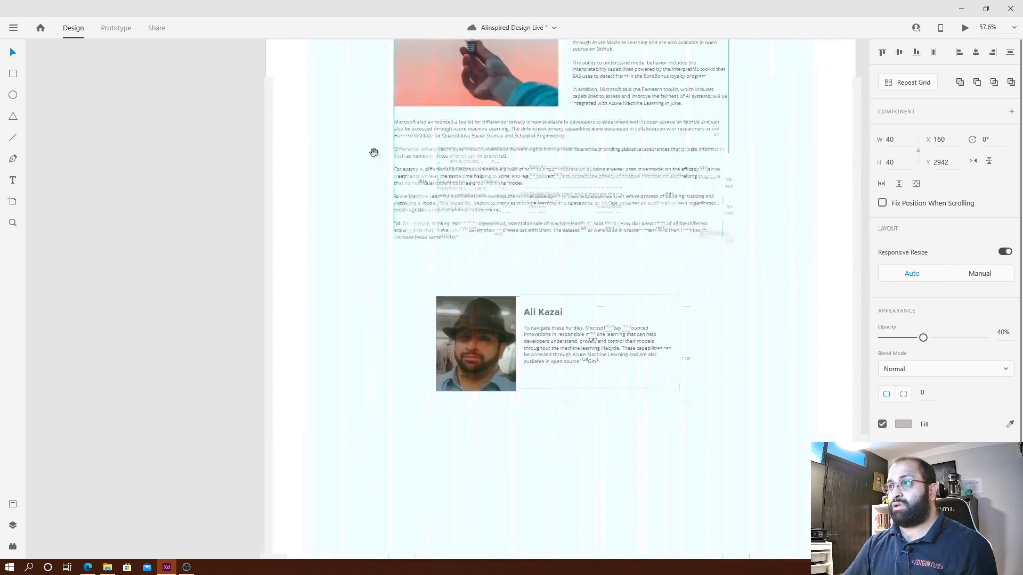
{"action": "left_click_drag", "start_coordinate": [633, 351], "coordinate": [564, 194]}
{"action": "left_click", "coordinate": [542, 259]}
{"action": "key", "text": "ctrl+v"}
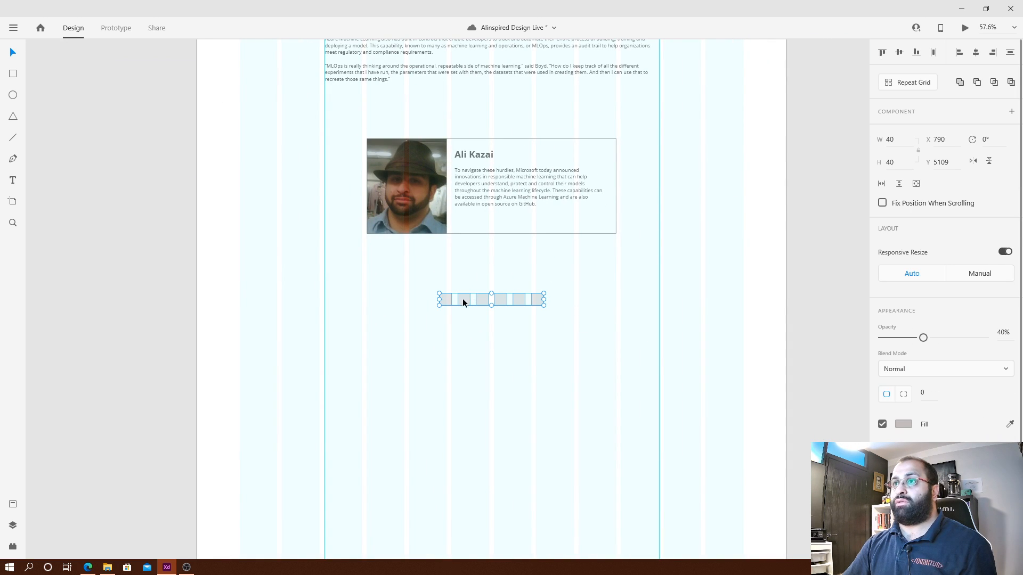
{"action": "left_click_drag", "start_coordinate": [463, 299], "coordinate": [478, 219]}
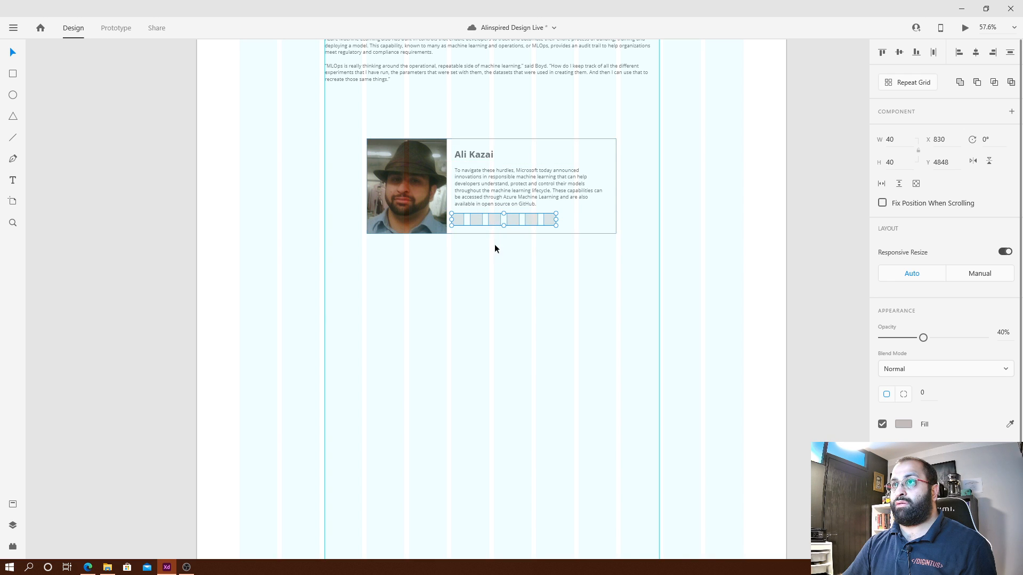
Align the row of social icon squares with the starting edge of the bio text in the author card.
{"action": "scroll", "coordinate": [485, 212], "scroll_direction": "up", "scroll_amount": 1}
{"action": "key", "text": "super"}
{"action": "scroll", "coordinate": [488, 215], "scroll_direction": "up", "scroll_amount": 5}
{"action": "key", "text": "super"}
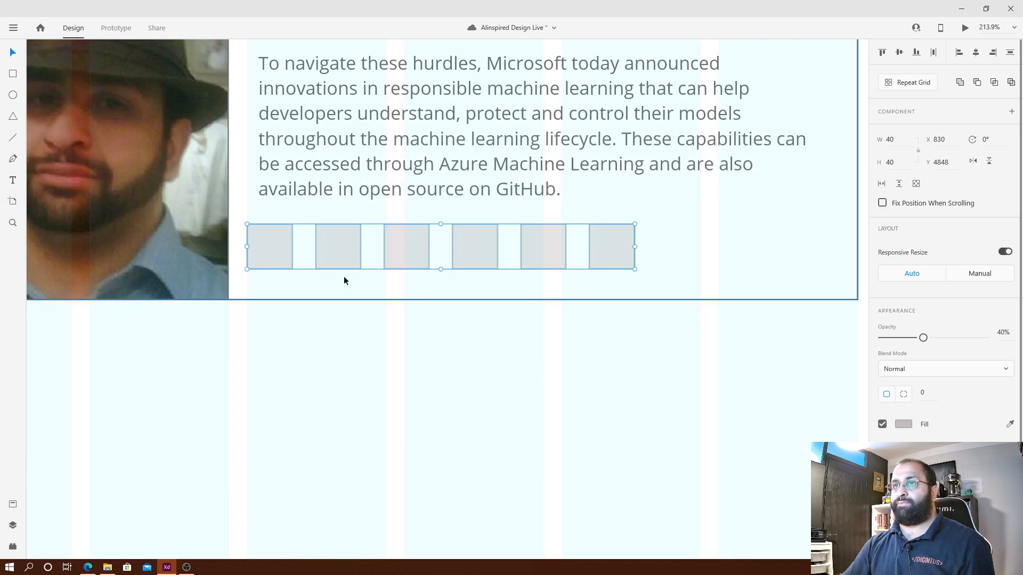
{"action": "mouse_move", "coordinate": [284, 265]}
{"action": "left_mouse_down"}
{"action": "mouse_move", "coordinate": [292, 246]}
{"action": "mouse_move", "coordinate": [292, 266]}
{"action": "left_mouse_up"}
{"action": "left_click_drag", "start_coordinate": [309, 347], "coordinate": [362, 466]}
{"action": "left_click_drag", "start_coordinate": [336, 387], "coordinate": [338, 382]}
{"action": "left_click", "coordinate": [390, 449]}
{"action": "scroll", "coordinate": [416, 384], "scroll_direction": "down", "scroll_amount": 5}
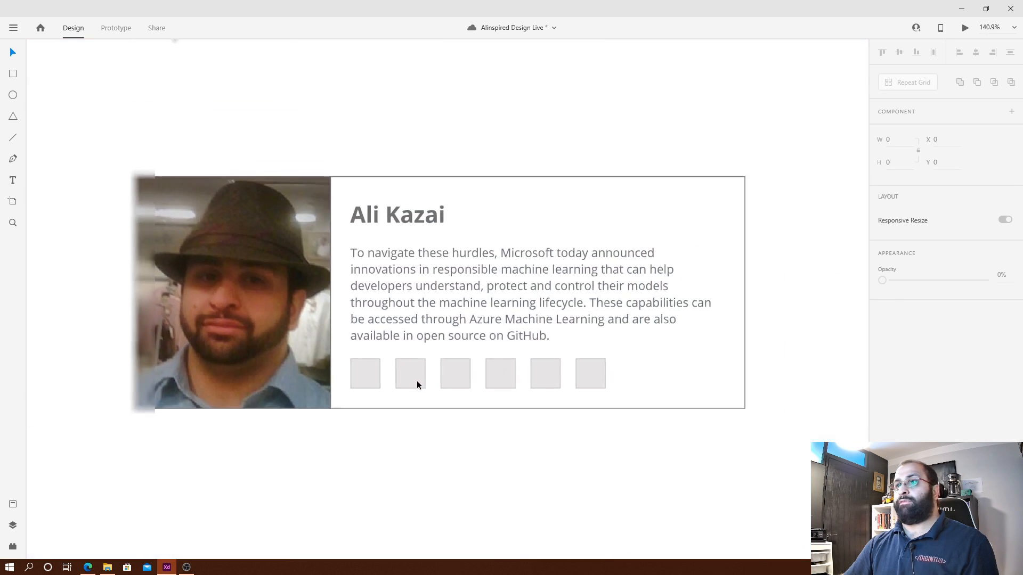
{"action": "left_click_drag", "start_coordinate": [415, 430], "coordinate": [492, 425]}
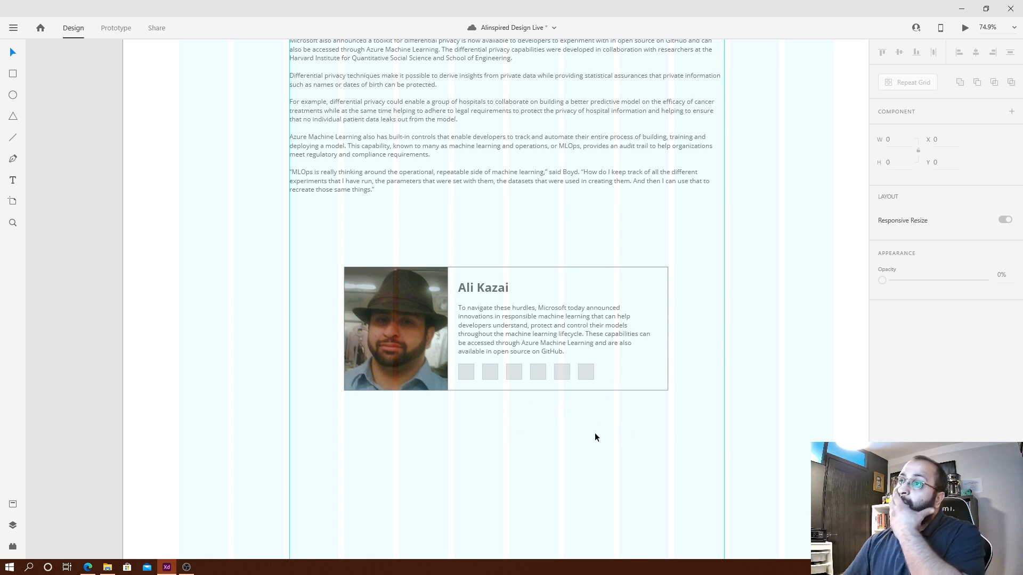
Preview the article page and examine its layout from the header down to the author card.
{"action": "scroll", "coordinate": [605, 440], "scroll_direction": "down", "scroll_amount": 5}
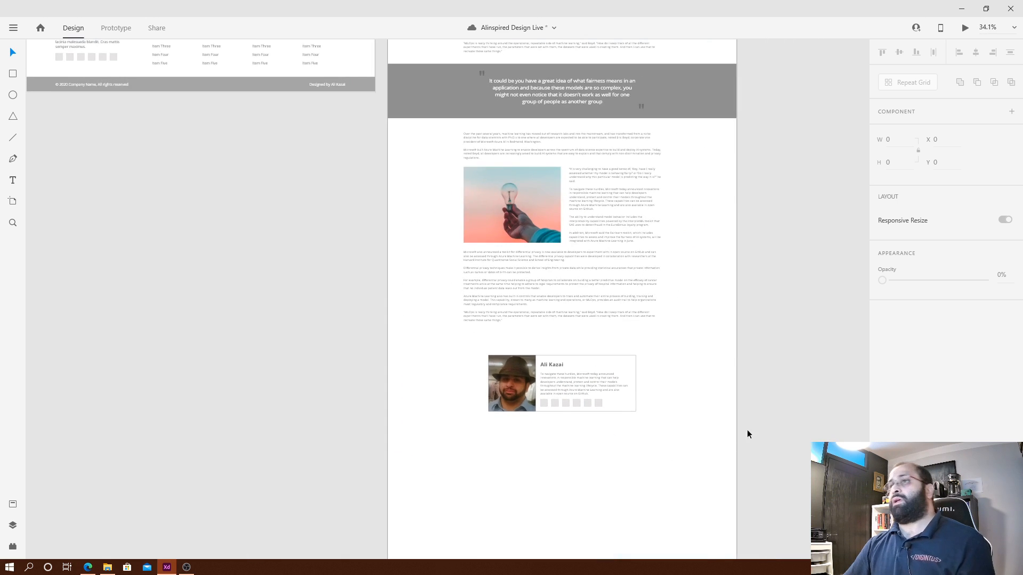
{"action": "left_click", "coordinate": [965, 27]}
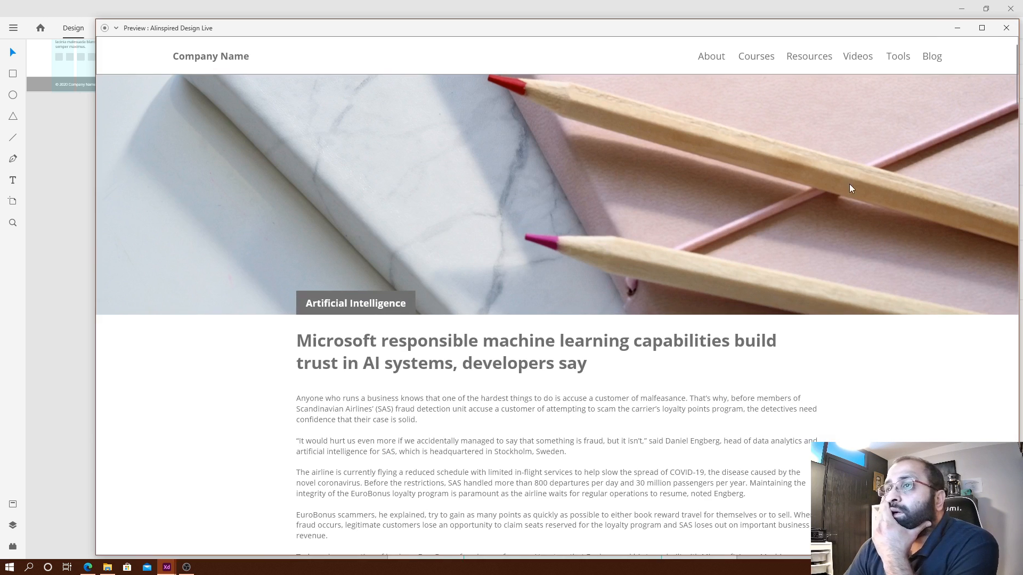
{"action": "scroll", "coordinate": [842, 203], "scroll_direction": "down", "scroll_amount": 10}
{"action": "scroll", "coordinate": [834, 218], "scroll_direction": "down", "scroll_amount": 1}
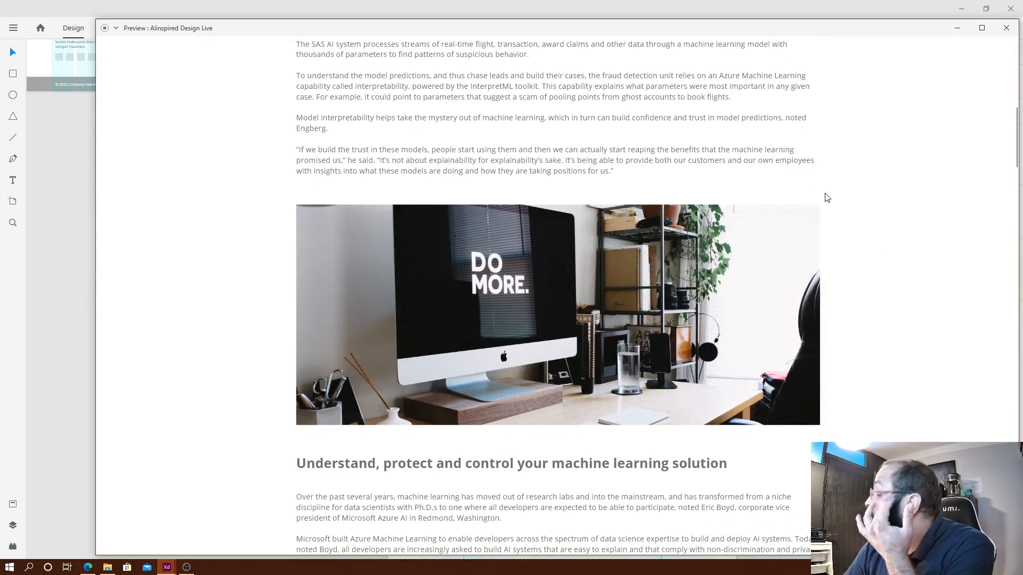
{"action": "scroll", "coordinate": [827, 198], "scroll_direction": "down", "scroll_amount": 15}
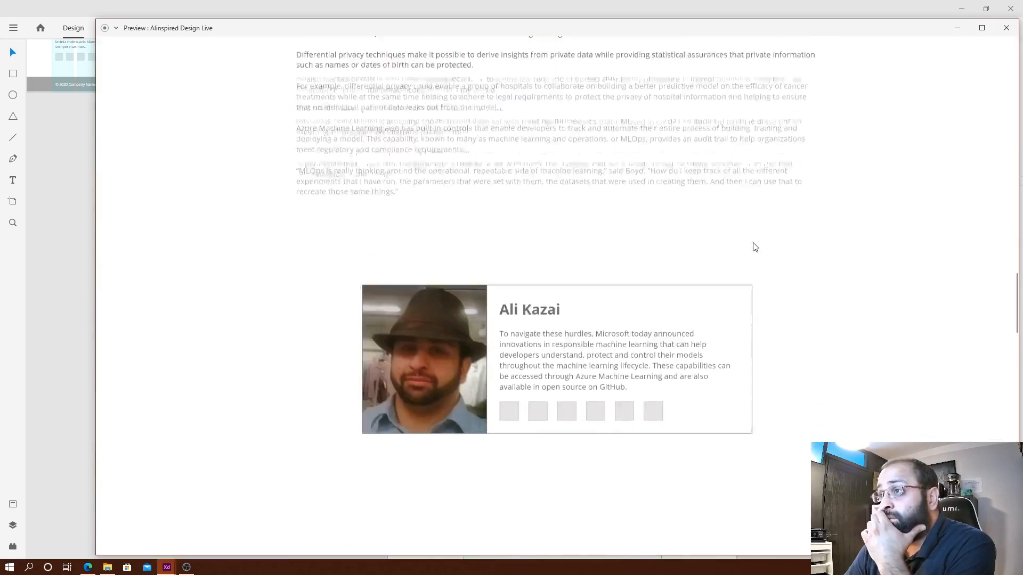
{"action": "scroll", "coordinate": [755, 247], "scroll_direction": "down", "scroll_amount": 2}
{"action": "scroll", "coordinate": [755, 247], "scroll_direction": "up", "scroll_amount": 2}
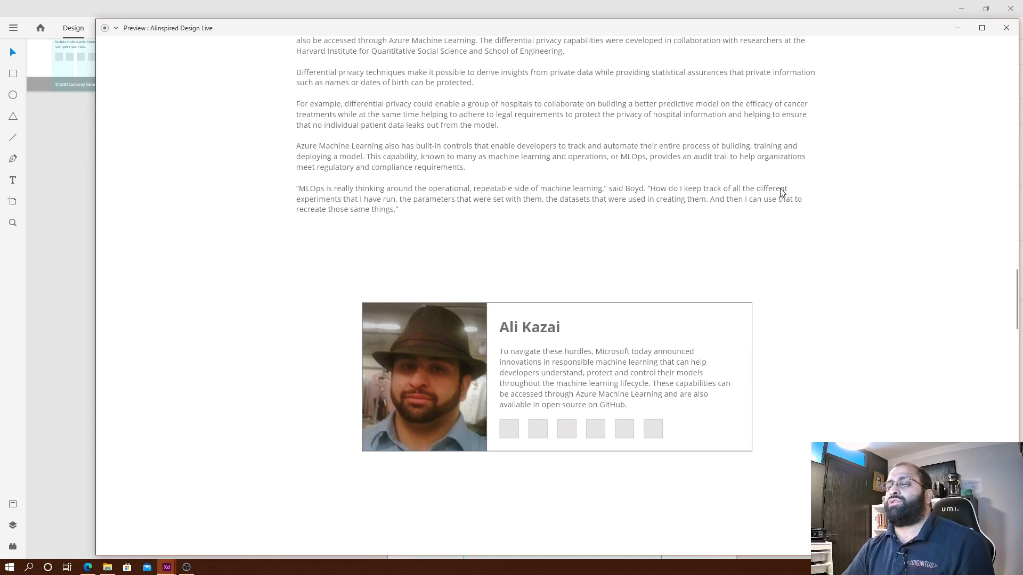
{"action": "key", "text": "alt+Tab"}
Draw a rectangle about 343 × 390 over the author photo, from the card's lower edge up to the article text's left guide.
{"action": "left_click", "coordinate": [522, 357]}
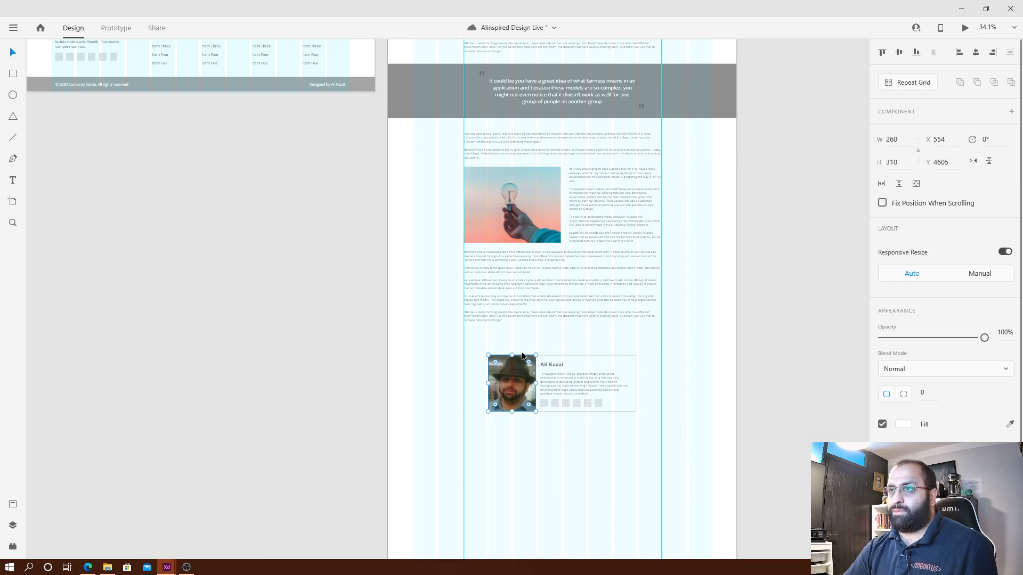
{"action": "left_click", "coordinate": [500, 339]}
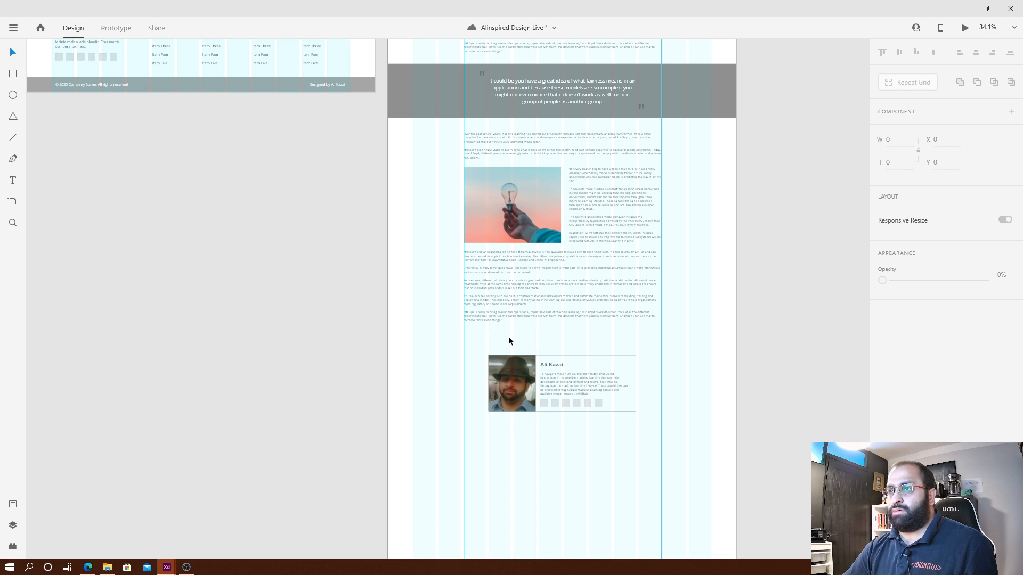
{"action": "left_click", "coordinate": [11, 74]}
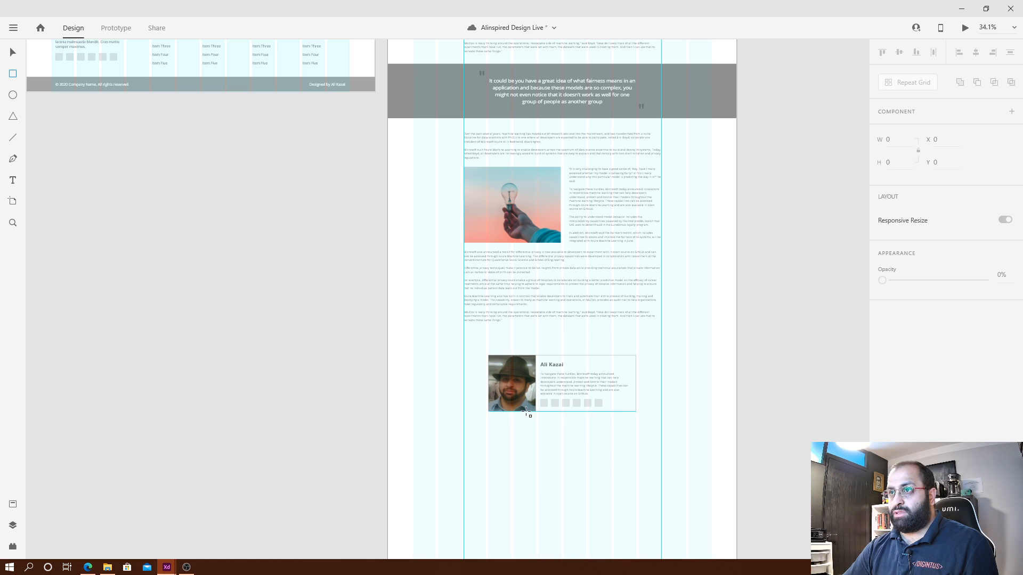
{"action": "mouse_move", "coordinate": [526, 412]}
{"action": "left_mouse_down"}
{"action": "mouse_move", "coordinate": [484, 347]}
{"action": "mouse_move", "coordinate": [465, 341]}
{"action": "left_mouse_up"}
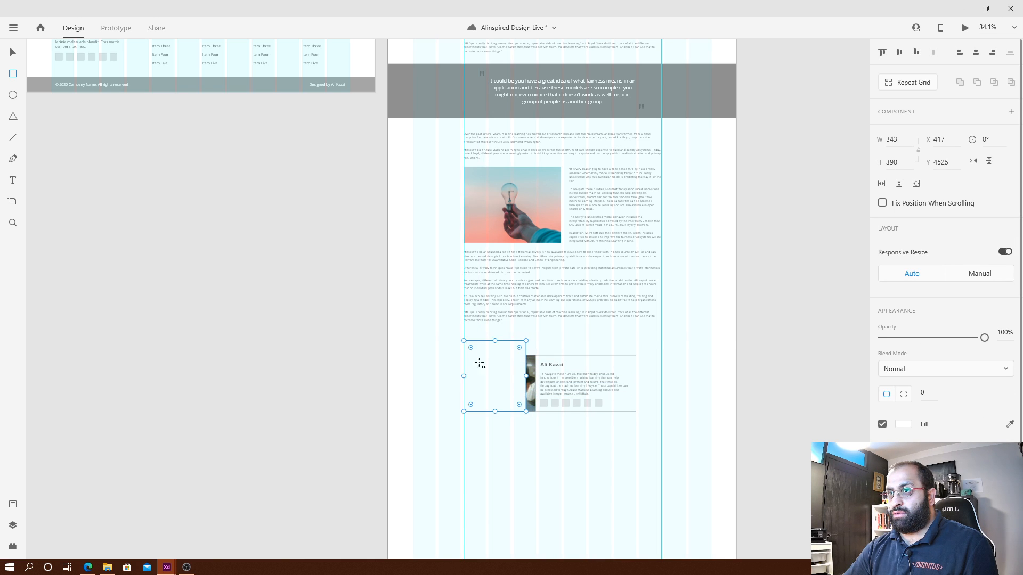
Add a text label reading "Author" in the empty area below the author card.
{"action": "key", "text": "t"}
{"action": "left_click", "coordinate": [529, 466]}
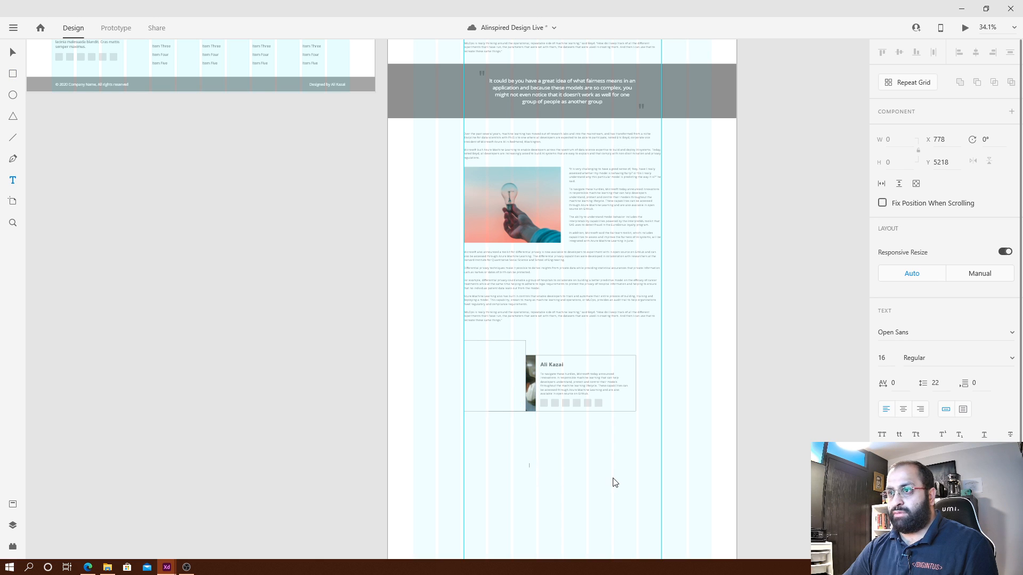
{"action": "type", "text": "Ali"}
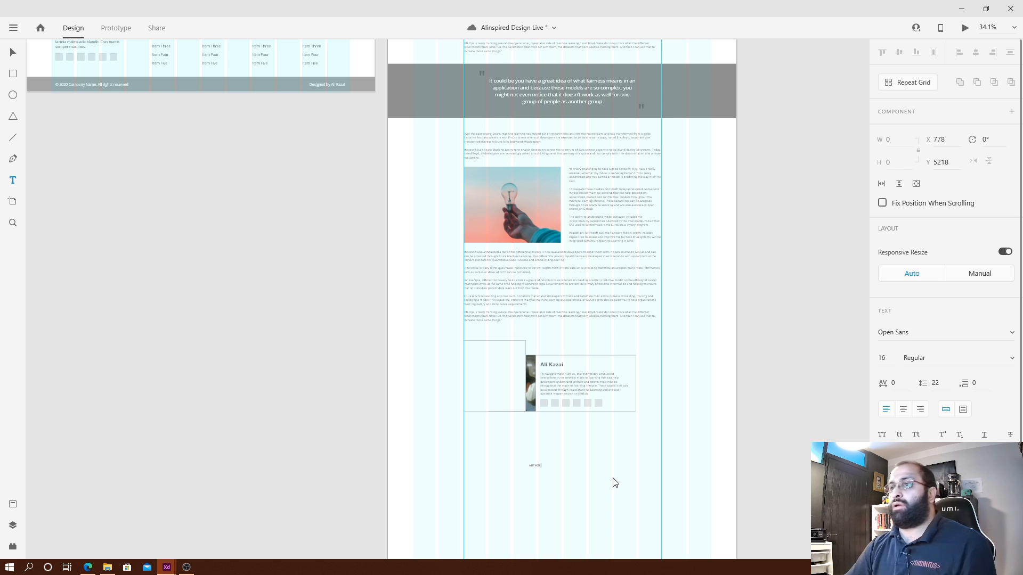
{"action": "key", "text": "Escape"}
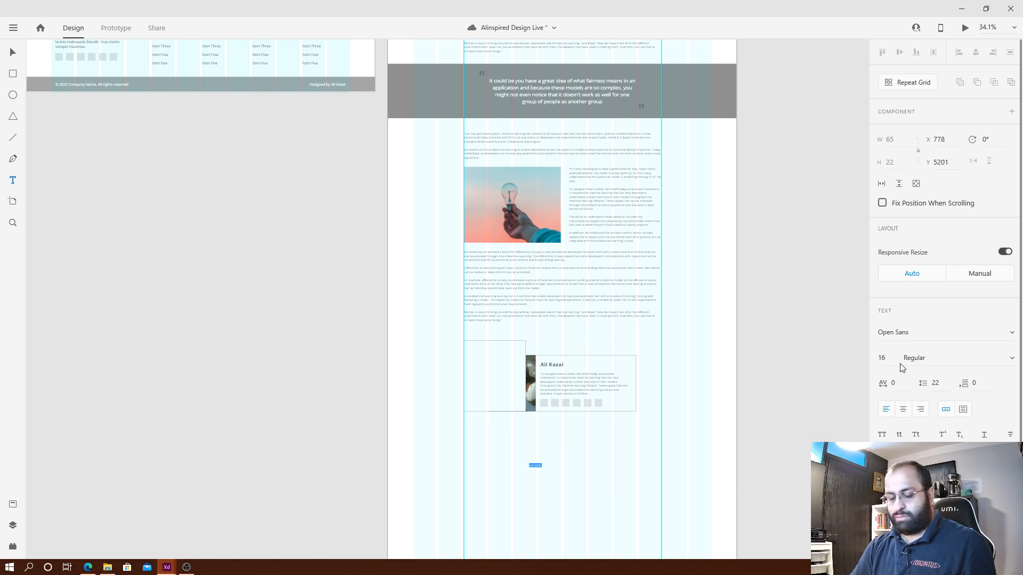
{"action": "type", "text": "Author"}
{"action": "key", "text": "Escape"}
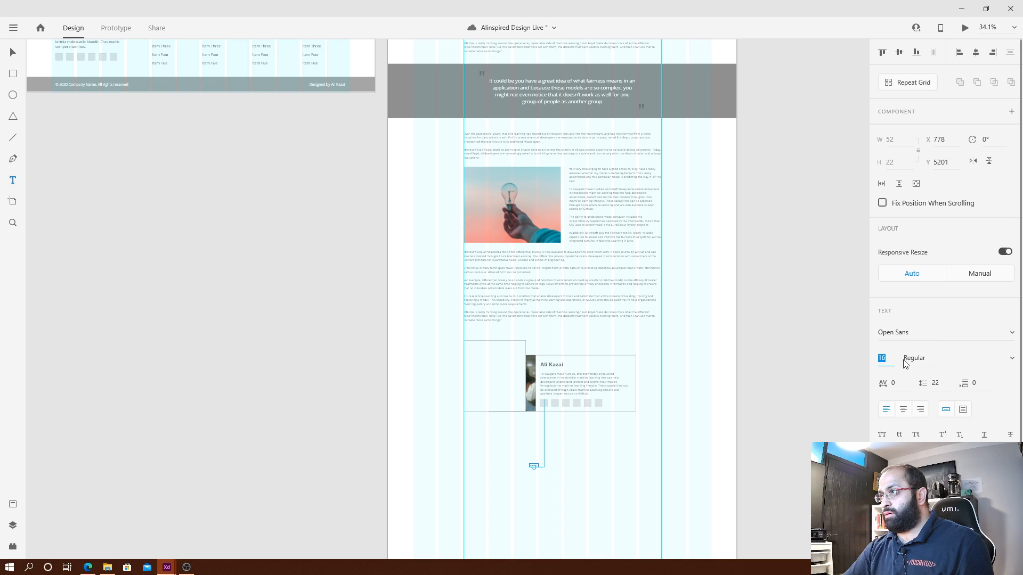
Set the Author label's font size to 30 and its weight to Bold.
{"action": "type", "text": "30"}
{"action": "key", "text": "Tab"}
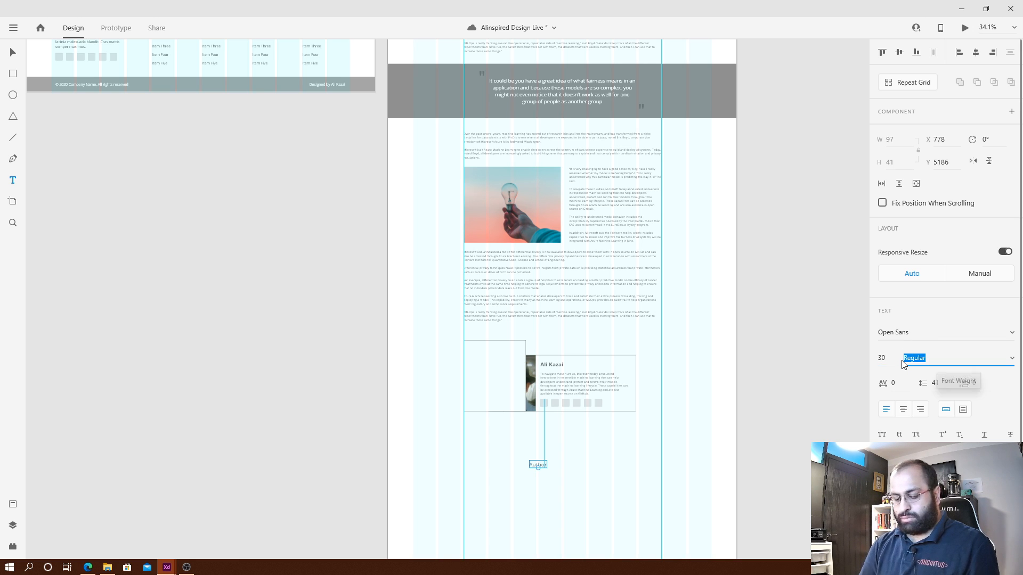
{"action": "type", "text": "Bold"}
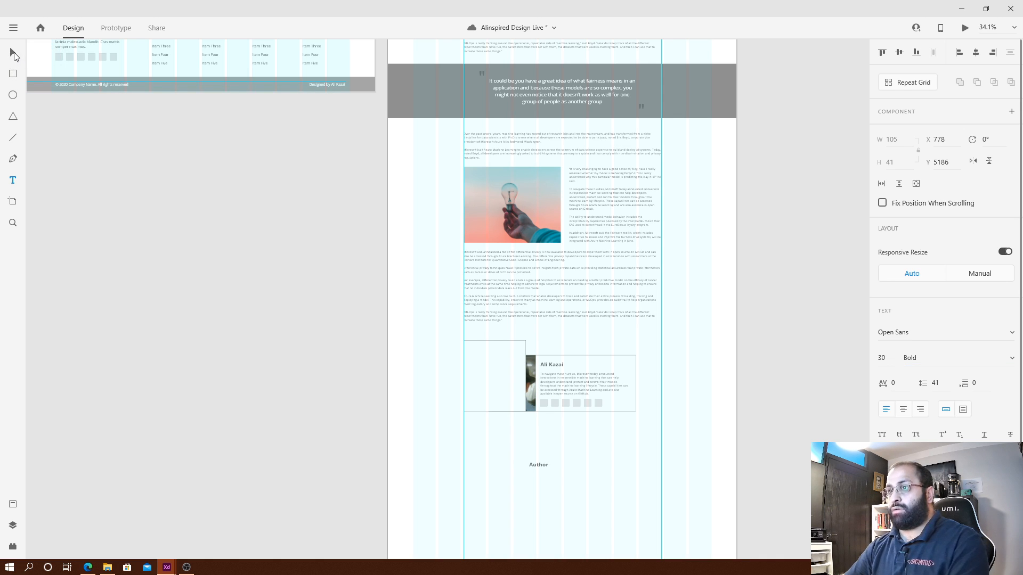
{"action": "key", "text": "Return"}
Move the Author label into the upper right corner of the new rectangle, above the author card.
{"action": "scroll", "coordinate": [362, 235], "scroll_direction": "up", "scroll_amount": 1}
{"action": "scroll", "coordinate": [363, 235], "scroll_direction": "up", "scroll_amount": 4}
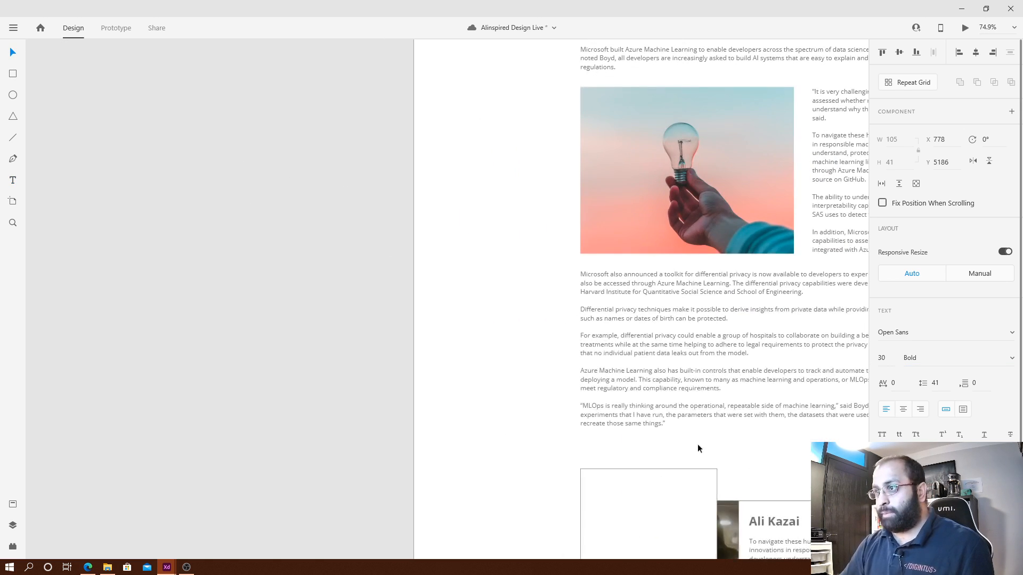
{"action": "left_click_drag", "start_coordinate": [746, 437], "coordinate": [496, 221]}
{"action": "left_click_drag", "start_coordinate": [492, 523], "coordinate": [433, 271]}
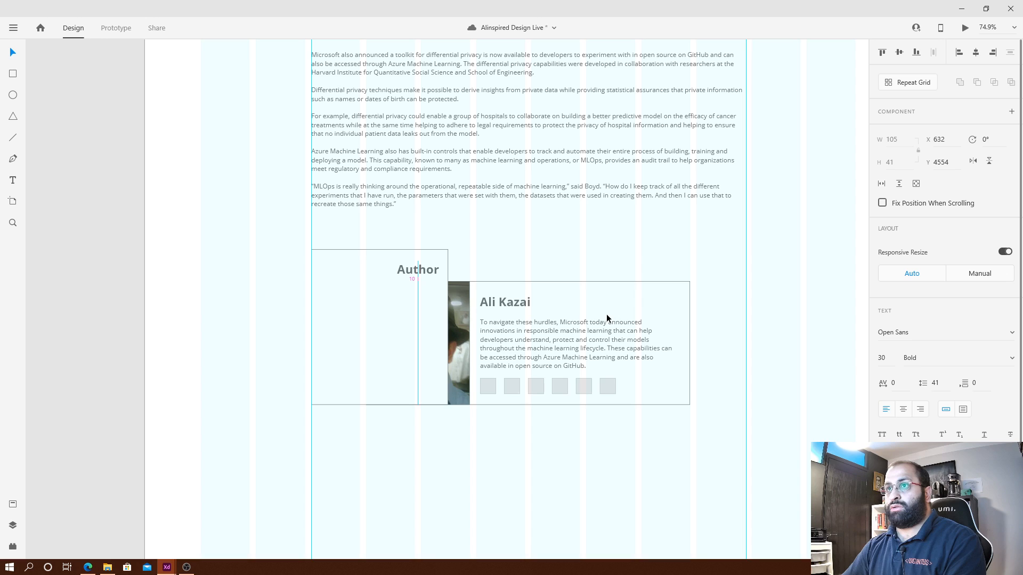
Resize the rectangle behind the Author label to about 206 × 374 by lowering its top edge and bringing in its left edge.
{"action": "left_click", "coordinate": [362, 259]}
{"action": "left_click_drag", "start_coordinate": [379, 250], "coordinate": [380, 256]}
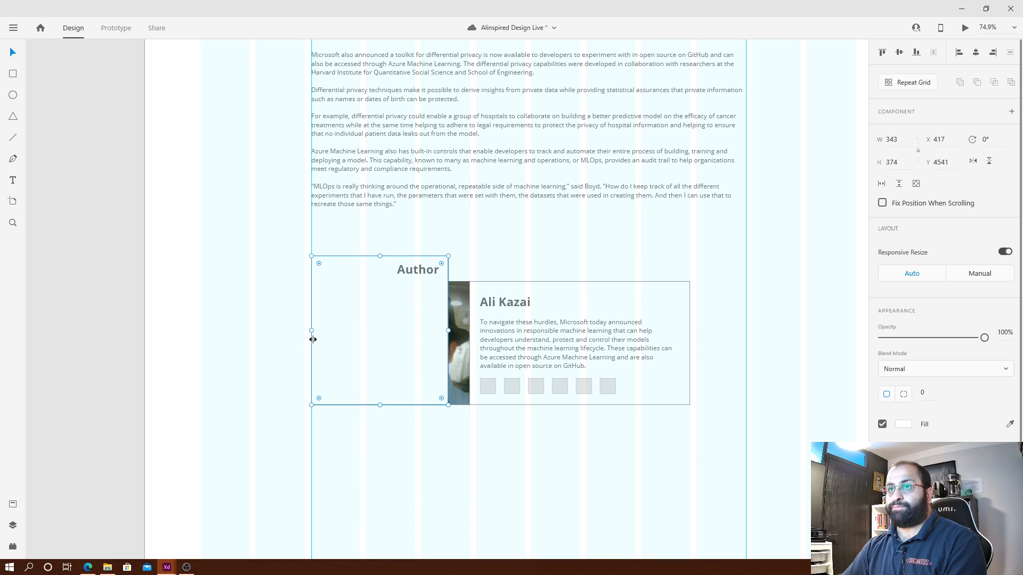
{"action": "left_click_drag", "start_coordinate": [313, 328], "coordinate": [367, 326]}
Shift the rectangle and the Author label together 40 px left, placing the rectangle at X 514.
{"action": "left_click", "coordinate": [420, 271], "text": "shift"}
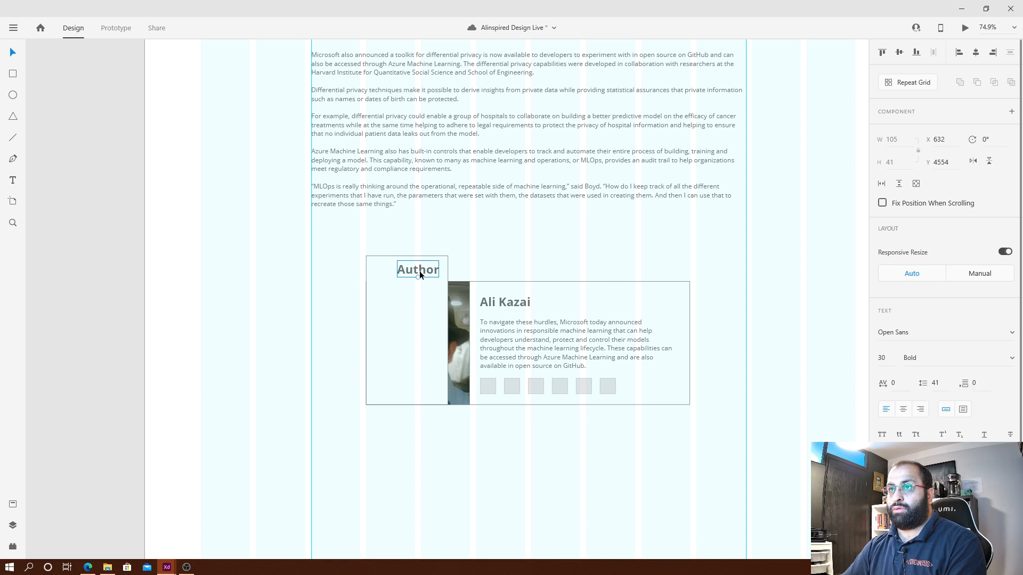
{"action": "key", "text": "shift+Left"}
{"action": "key", "text": "shift+Left"}
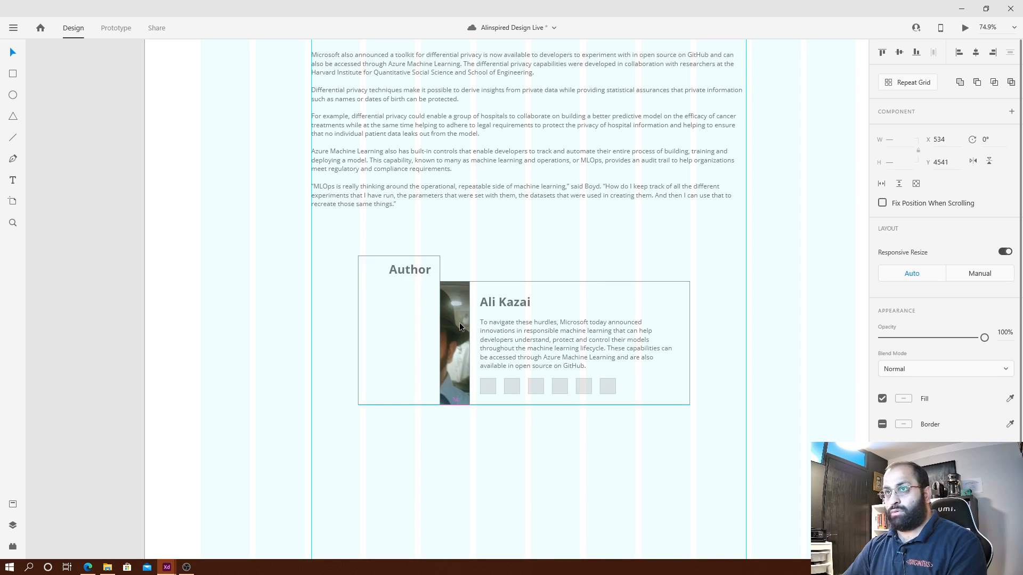
{"action": "key", "text": "shift+Left"}
{"action": "key", "text": "shift+Left"}
{"action": "left_click", "coordinate": [489, 464]}
{"action": "left_click", "coordinate": [427, 361]}
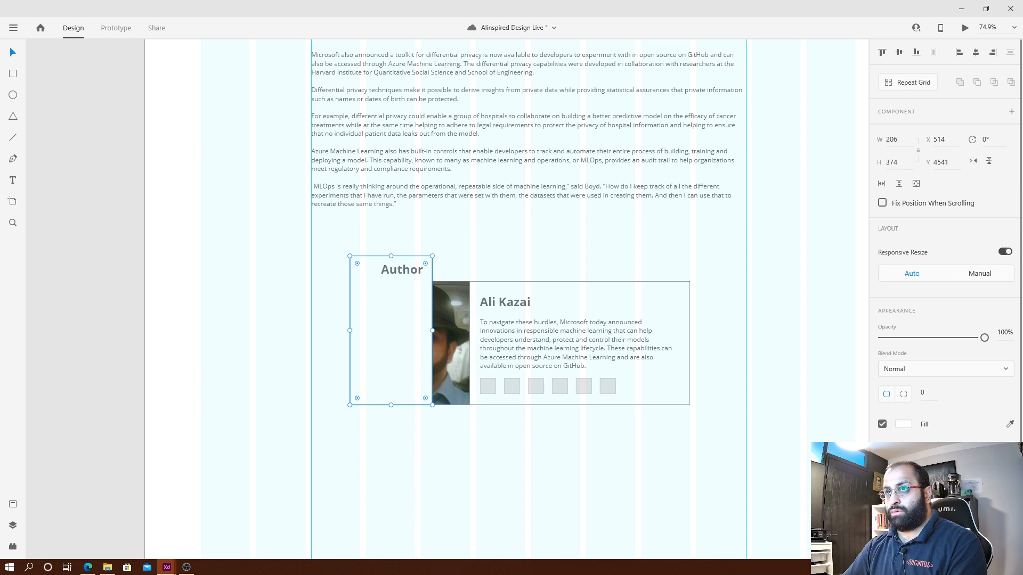
Fill the rectangle behind the Author label with grey #707070 and make the label text white.
{"action": "left_click", "coordinate": [902, 424]}
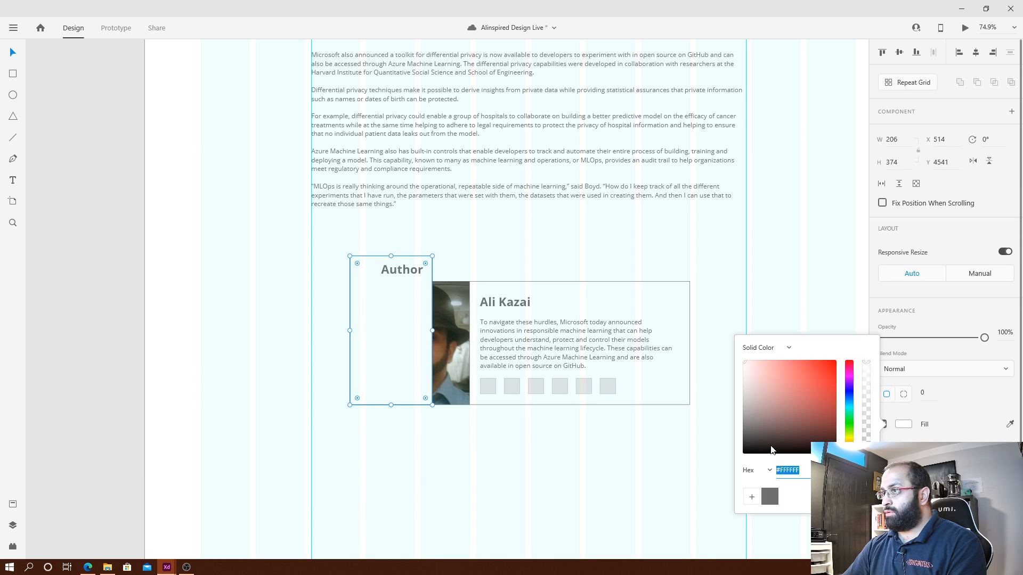
{"action": "left_click", "coordinate": [772, 495]}
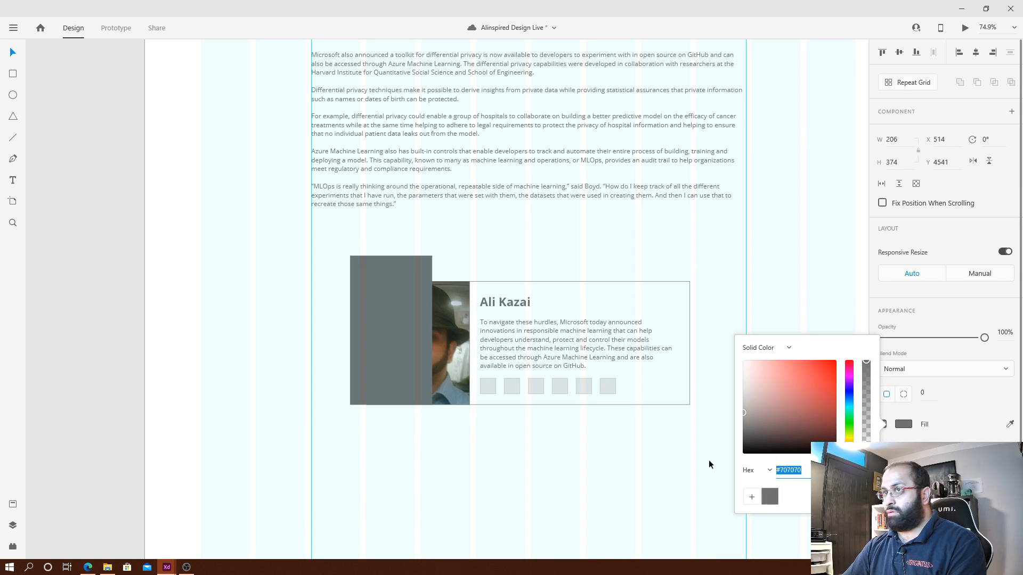
{"action": "double_click", "coordinate": [405, 267]}
{"action": "left_click", "coordinate": [903, 520]}
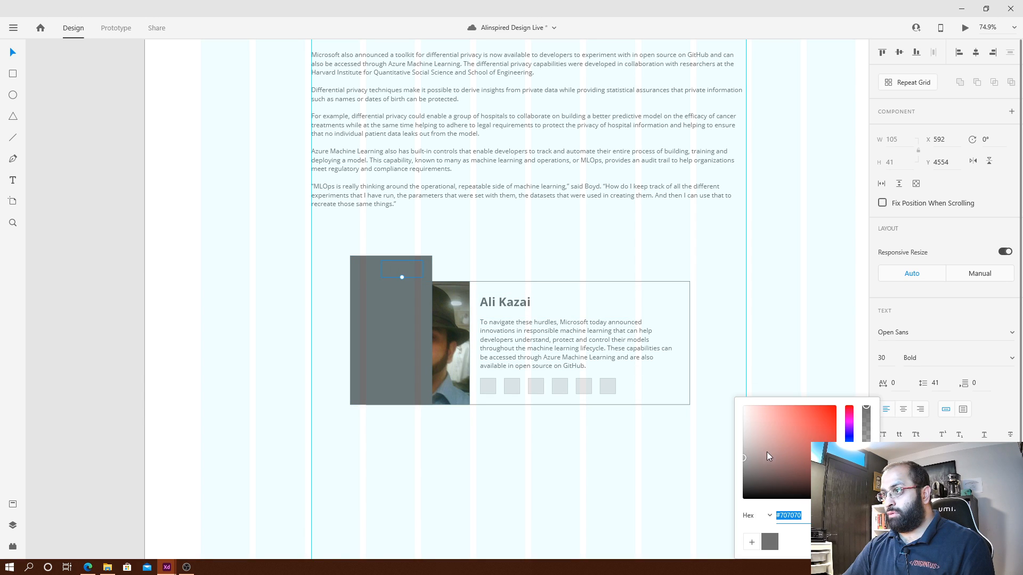
{"action": "left_click", "coordinate": [449, 273]}
Send the grey rectangle and the Author label behind the photo and the author card.
{"action": "left_click", "coordinate": [414, 261]}
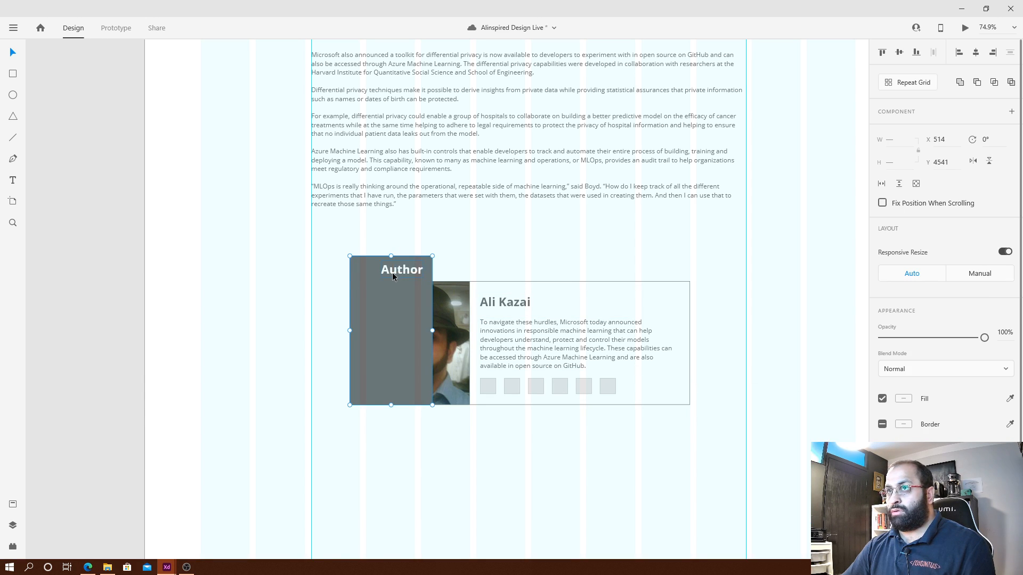
{"action": "key", "text": "ctrl+shift+bracketleft"}
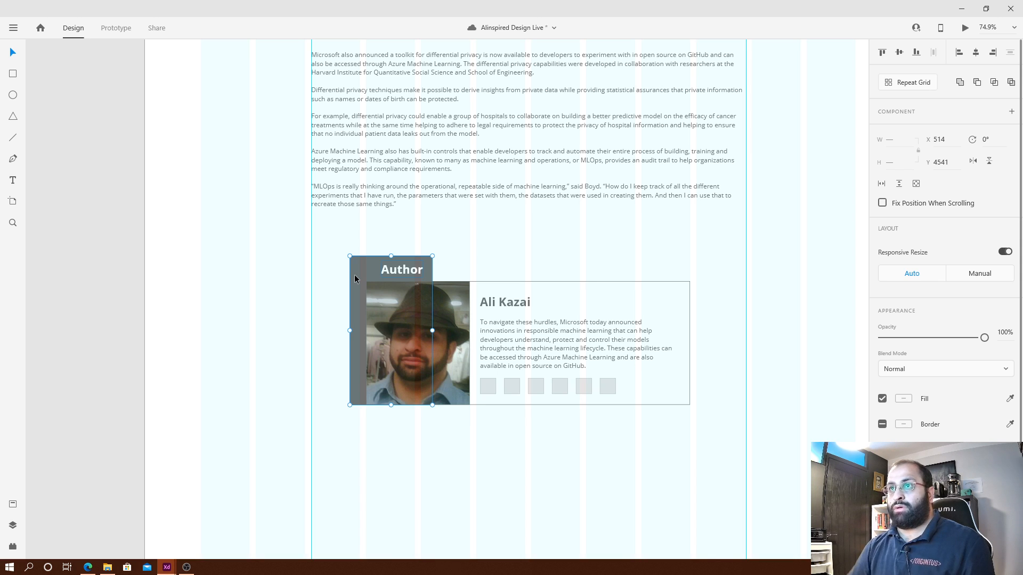
{"action": "left_click", "coordinate": [501, 269]}
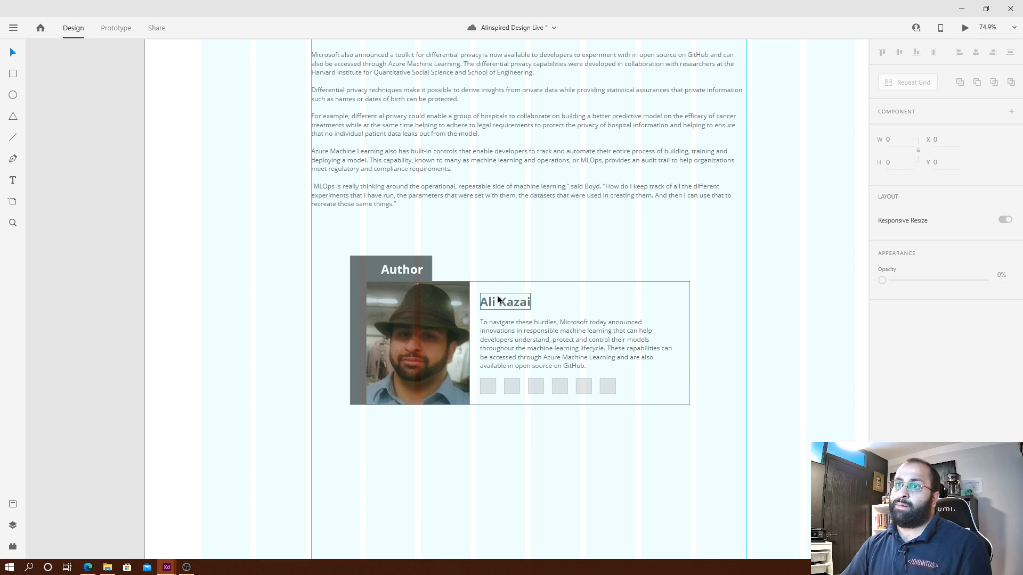
Shift the grey rectangle and the Author label together 20 px right, placing the rectangle at X 534.
{"action": "left_click_drag", "start_coordinate": [315, 227], "coordinate": [450, 280]}
{"action": "key", "text": "shift+Right"}
{"action": "key", "text": "shift+Right"}
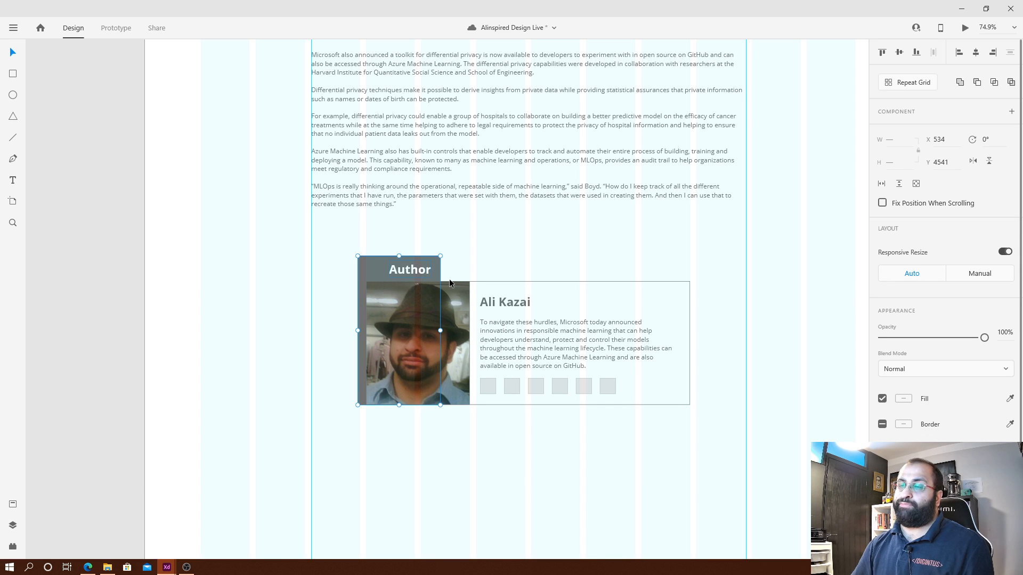
{"action": "left_click", "coordinate": [485, 270]}
Reposition the Author label horizontally on the visible strip of the grey rectangle, ending at X 594.
{"action": "left_click", "coordinate": [416, 274]}
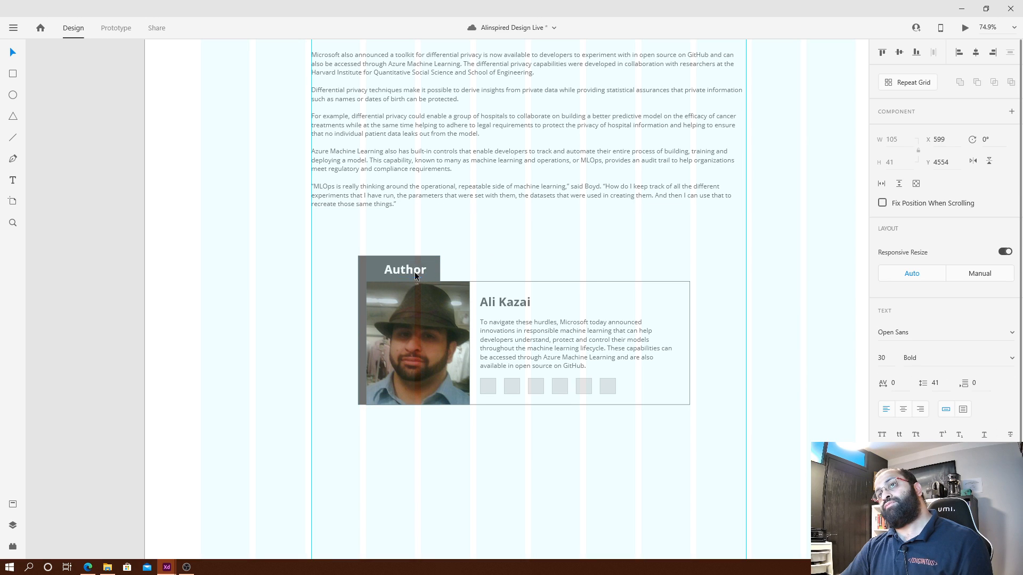
{"action": "left_click_drag", "start_coordinate": [402, 273], "coordinate": [395, 270]}
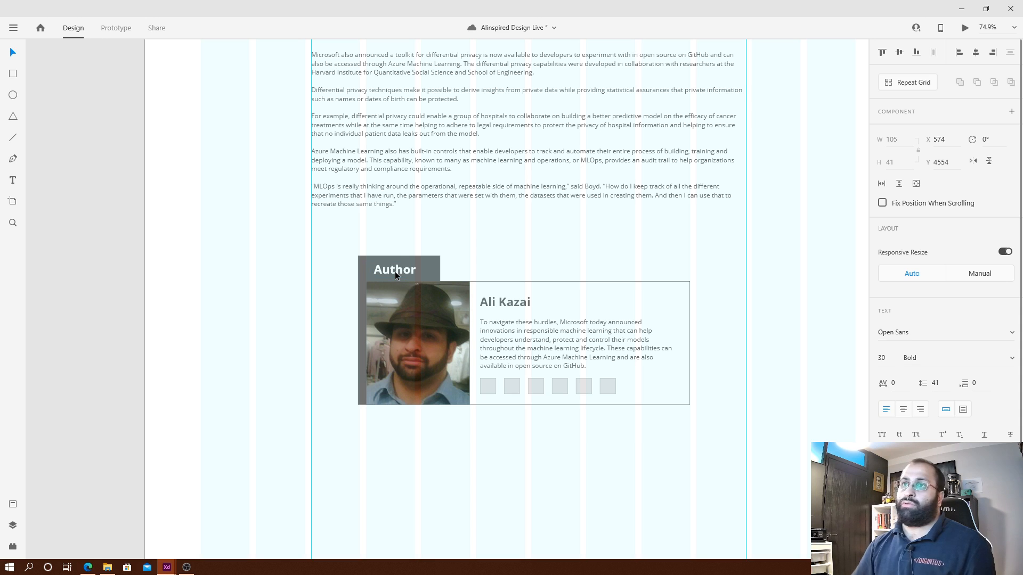
{"action": "left_click", "coordinate": [438, 332]}
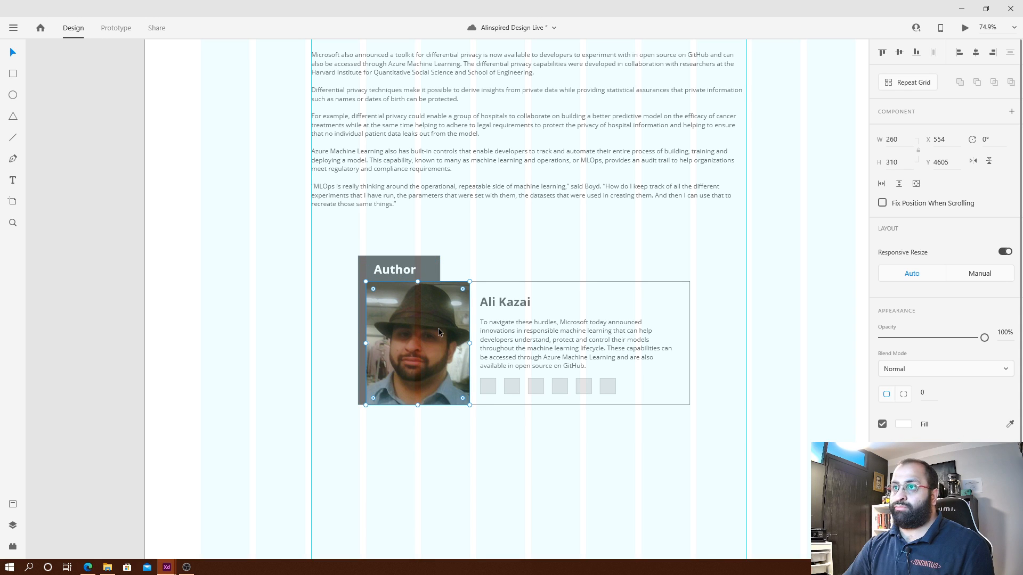
{"action": "left_click", "coordinate": [386, 273]}
{"action": "key", "text": "shift+Right"}
{"action": "key", "text": "shift+Right"}
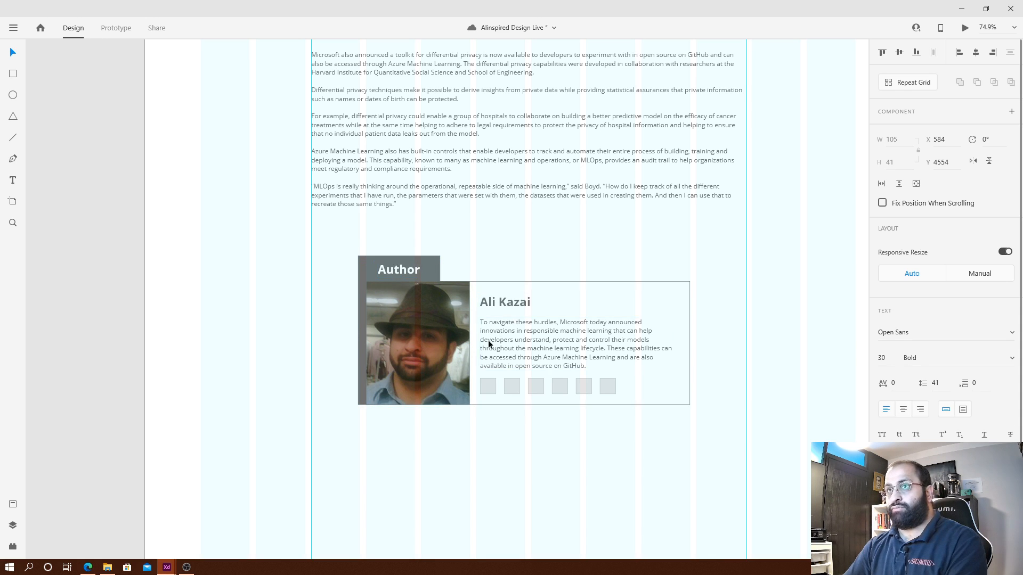
Narrow the grey rectangle by pulling in its right edge until it meets the end of the Author label.
{"action": "left_click", "coordinate": [430, 267]}
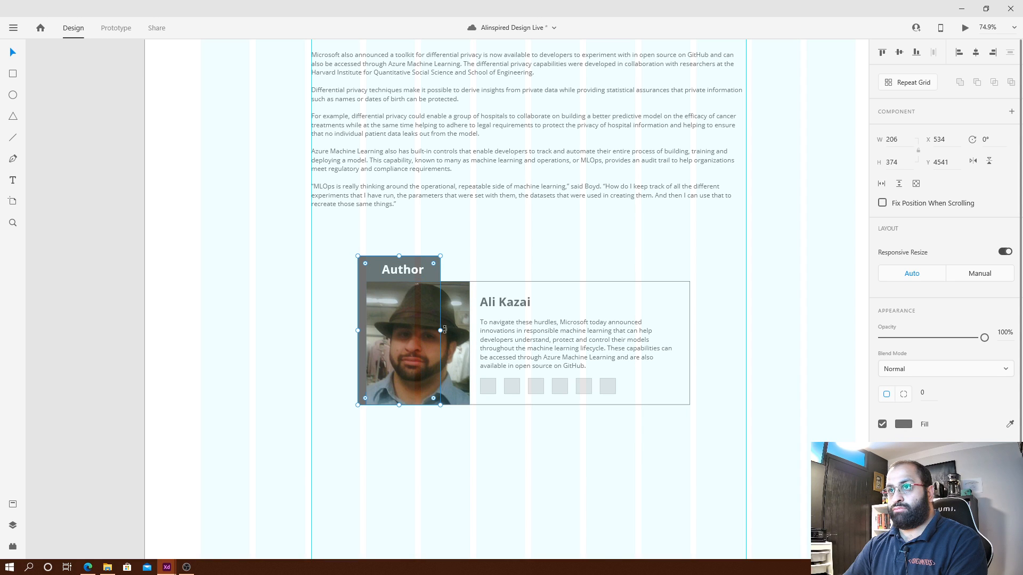
{"action": "left_click_drag", "start_coordinate": [440, 331], "coordinate": [429, 330]}
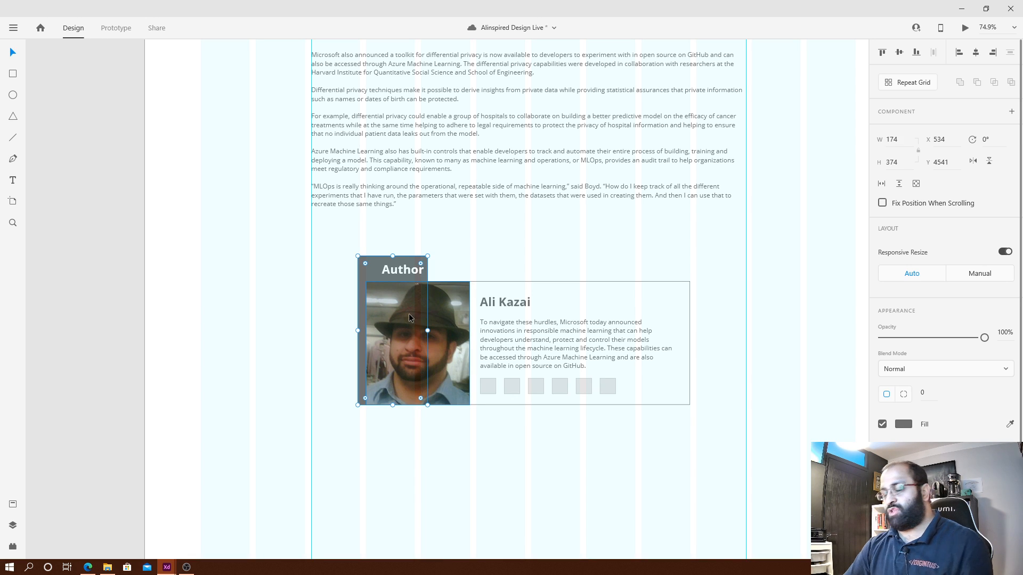
{"action": "scroll", "coordinate": [531, 322], "scroll_direction": "up", "scroll_amount": 5}
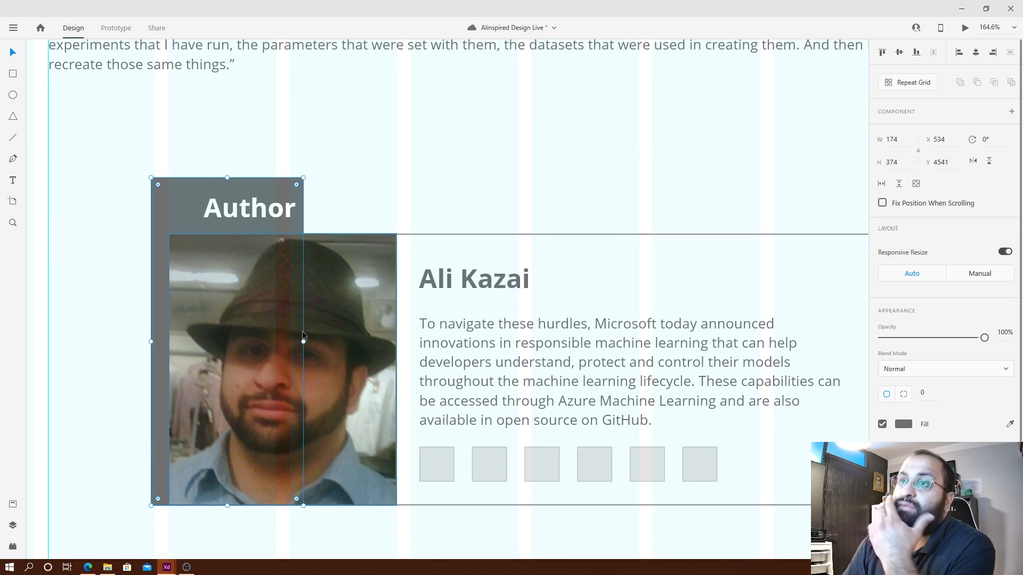
{"action": "left_click", "coordinate": [301, 343]}
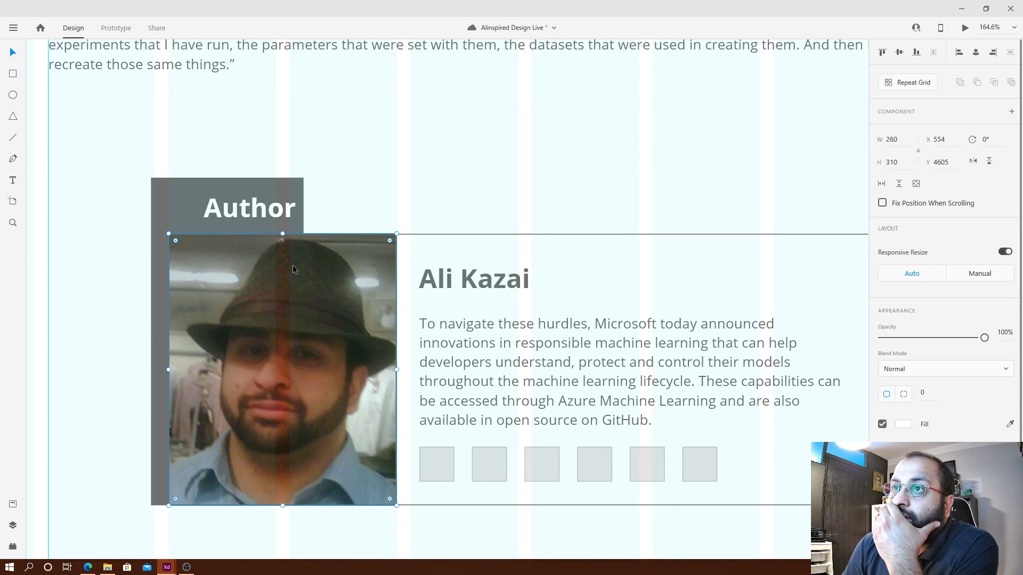
{"action": "left_click", "coordinate": [296, 184]}
{"action": "left_click_drag", "start_coordinate": [307, 342], "coordinate": [299, 342]}
Shift the Author label 30 px left within the narrowed grey rectangle.
{"action": "left_click", "coordinate": [236, 207]}
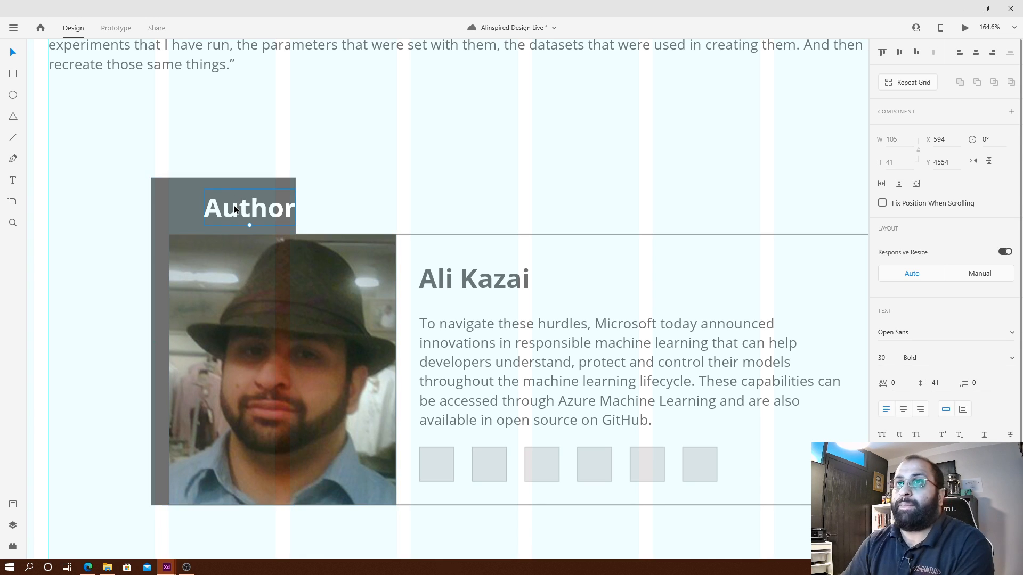
{"action": "key", "text": "shift+Left"}
{"action": "key", "text": "shift+Left"}
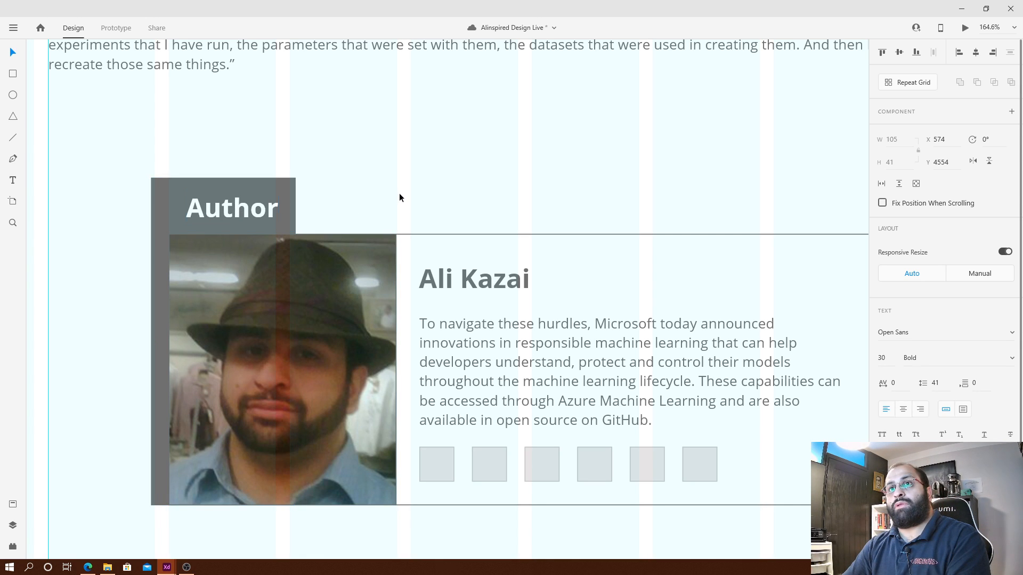
{"action": "left_click", "coordinate": [399, 196]}
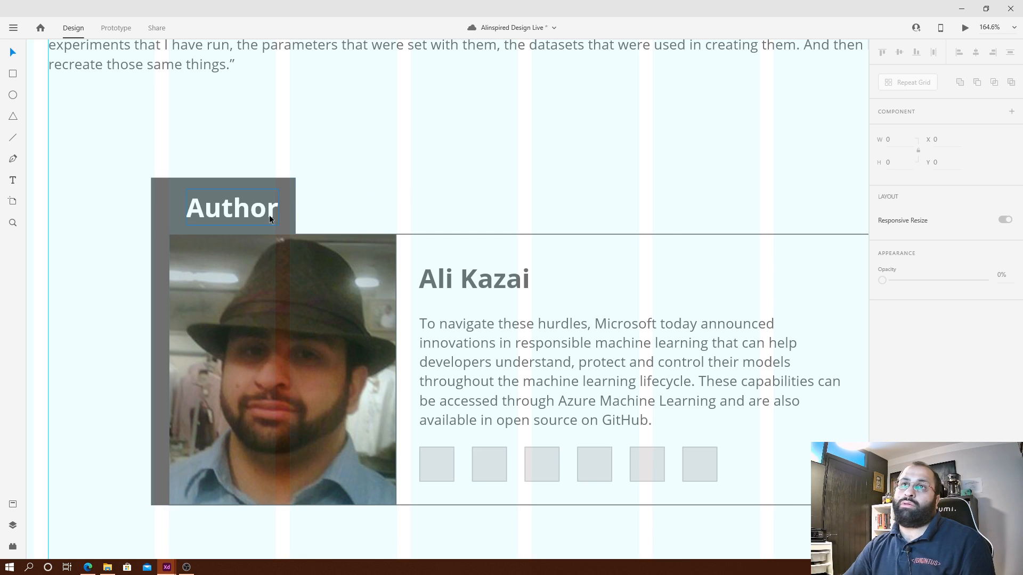
{"action": "left_click", "coordinate": [260, 213]}
{"action": "key", "text": "shift+Left"}
{"action": "left_click", "coordinate": [380, 184]}
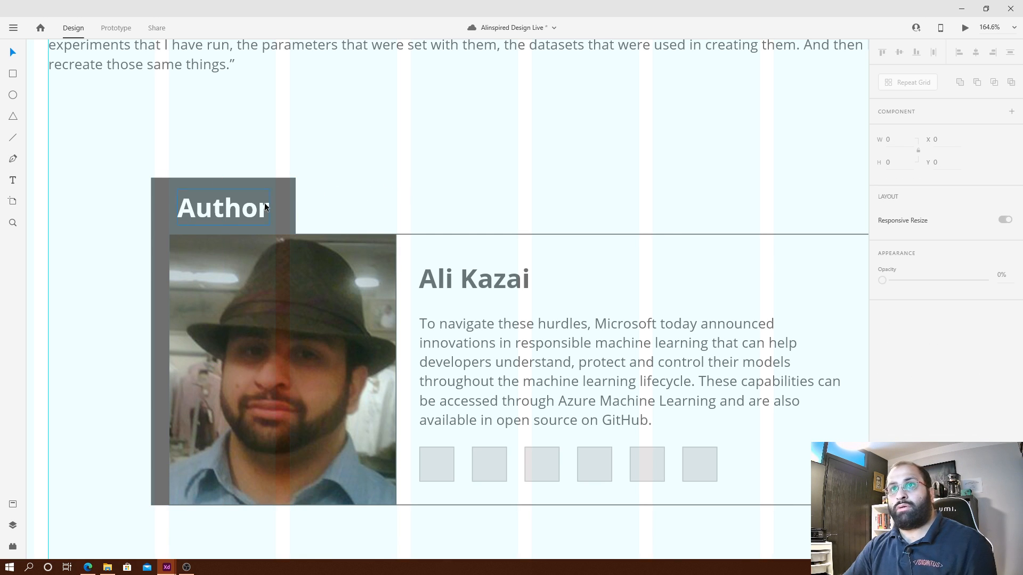
Stretch the rectangle, label, photo and card outline together leftward to the column guide at X 417.
{"action": "scroll", "coordinate": [280, 203], "scroll_direction": "down", "scroll_amount": 5}
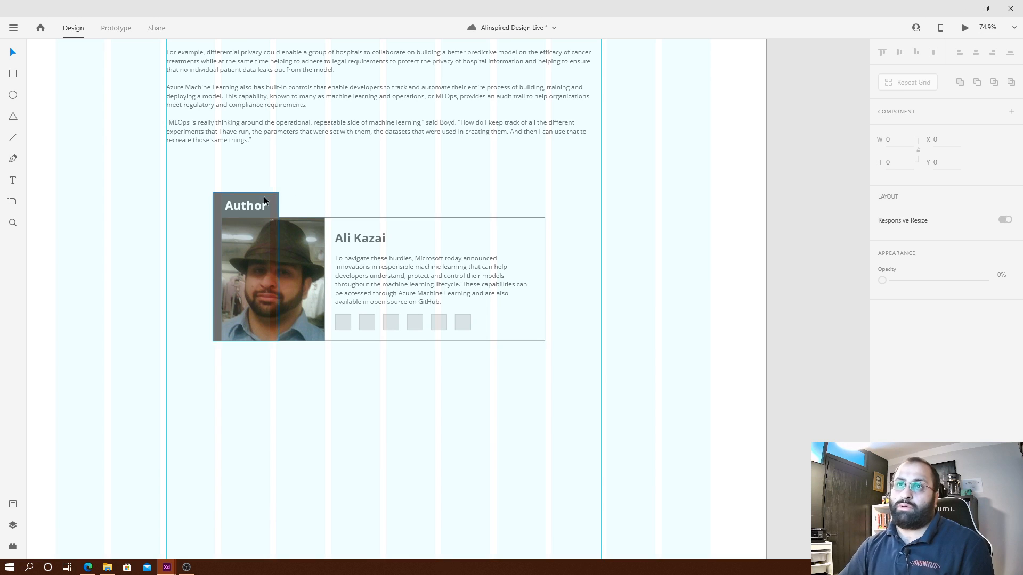
{"action": "left_click_drag", "start_coordinate": [206, 190], "coordinate": [330, 367]}
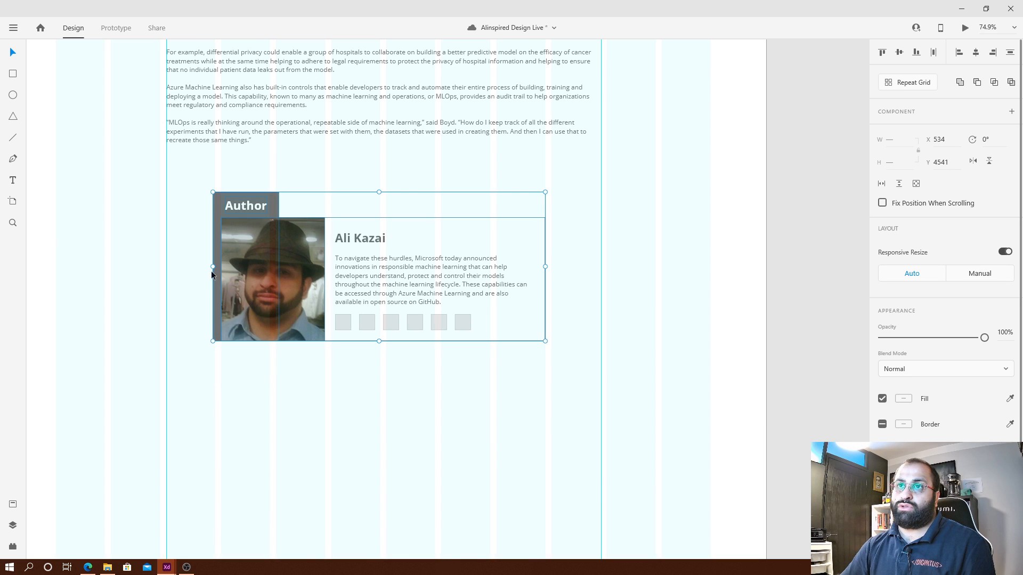
{"action": "left_click_drag", "start_coordinate": [213, 266], "coordinate": [167, 262]}
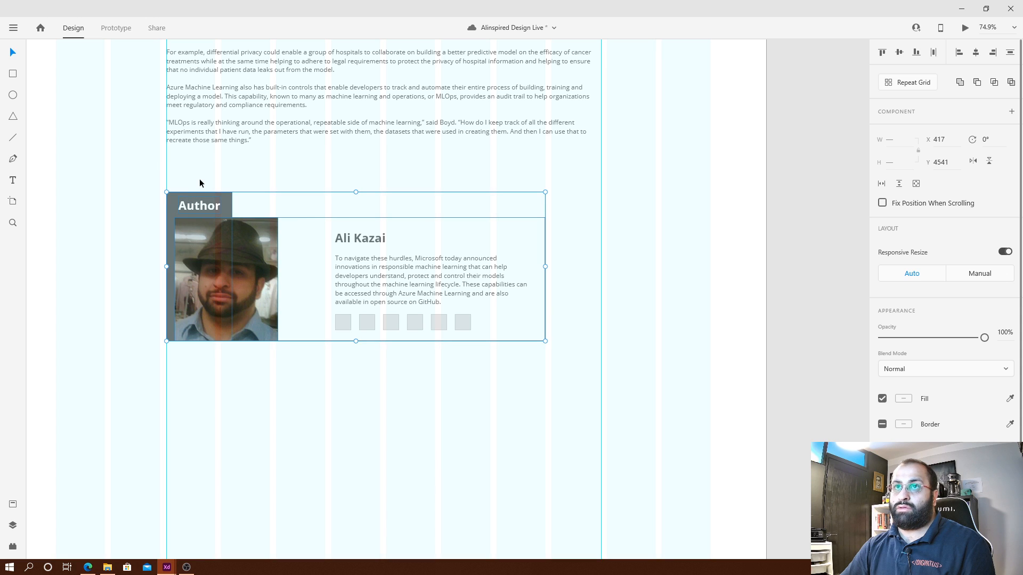
Shift the grey rectangle, Author label, photo and card outline 50 px right to X 467.
{"action": "key", "text": "shift+Right"}
{"action": "key", "text": "shift+Right"}
{"action": "key", "text": "shift+Right"}
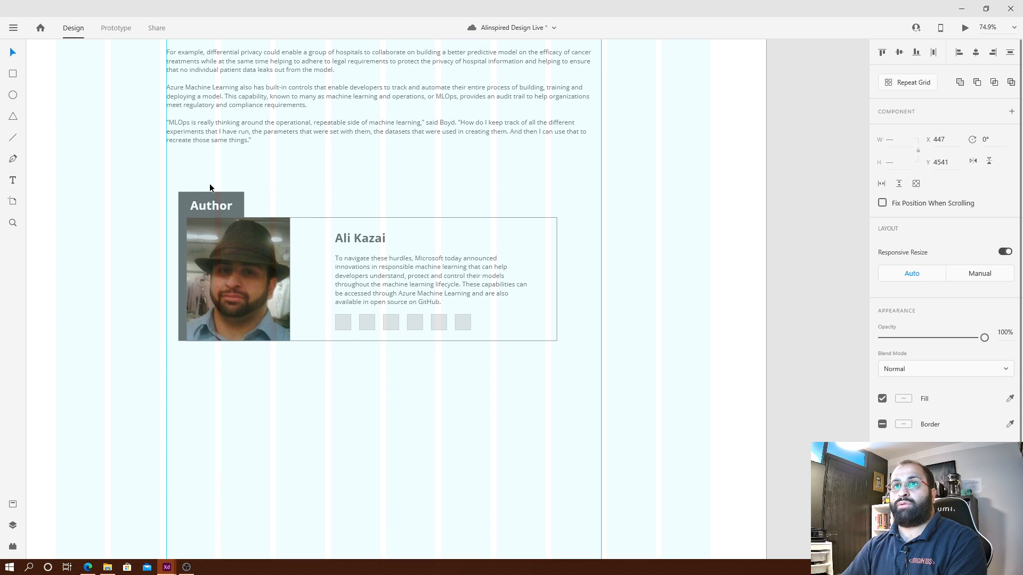
{"action": "key", "text": "shift+Right"}
{"action": "key", "text": "shift+Right"}
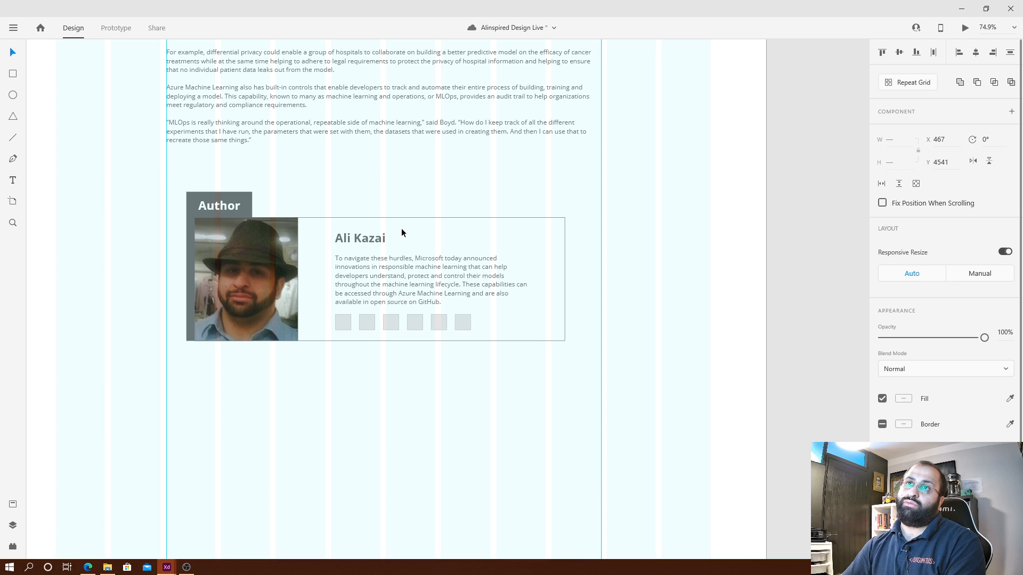
{"action": "left_click", "coordinate": [375, 178]}
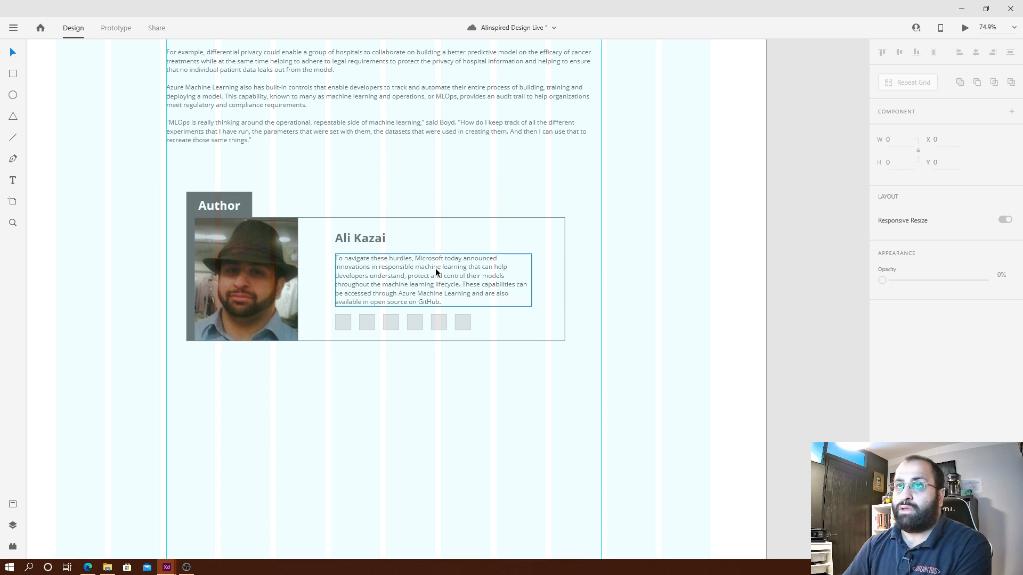
Move the author's name, bio text and icon placeholders left to X 792, and narrow the card outline to a width of 879.
{"action": "left_click", "coordinate": [347, 239]}
{"action": "left_click", "coordinate": [356, 285], "text": "shift"}
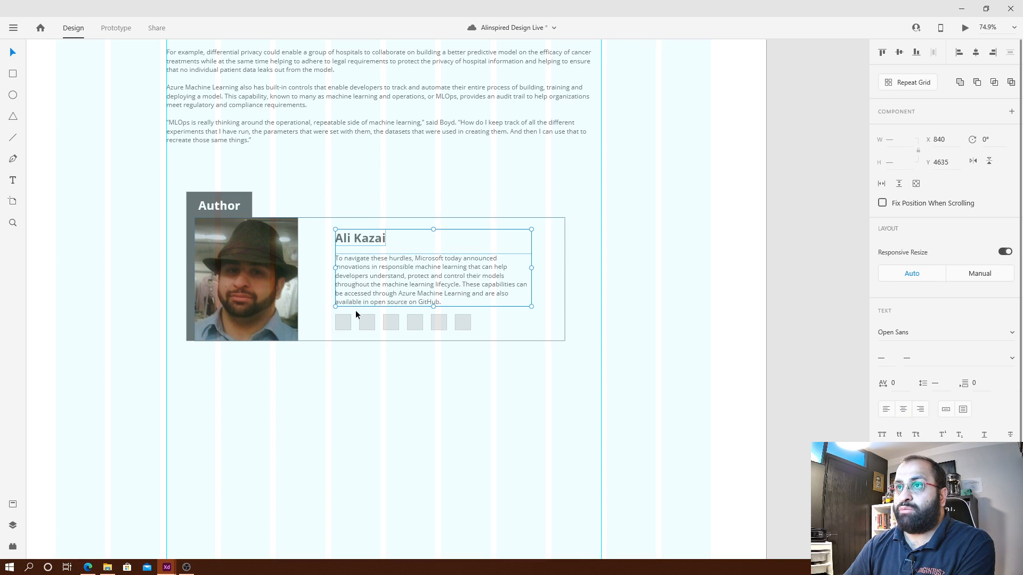
{"action": "left_click_drag", "start_coordinate": [513, 383], "coordinate": [331, 225]}
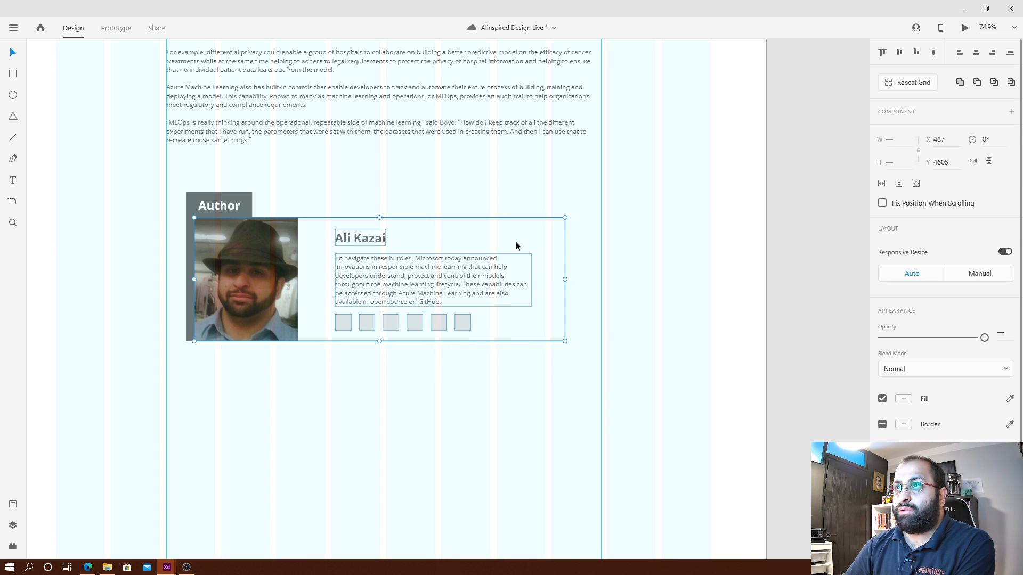
{"action": "left_click_drag", "start_coordinate": [397, 277], "coordinate": [361, 277]}
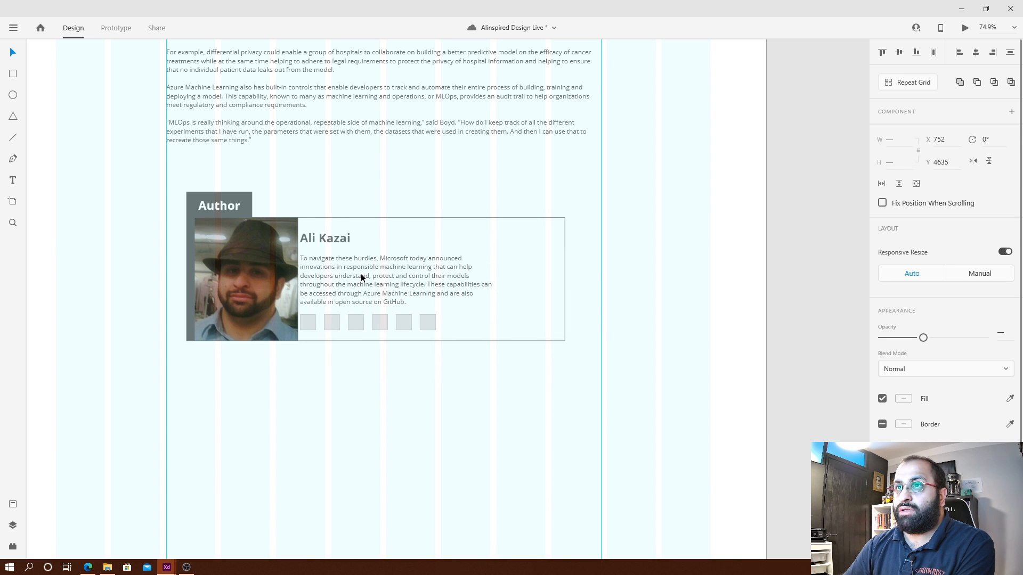
{"action": "left_click_drag", "start_coordinate": [434, 279], "coordinate": [450, 279]}
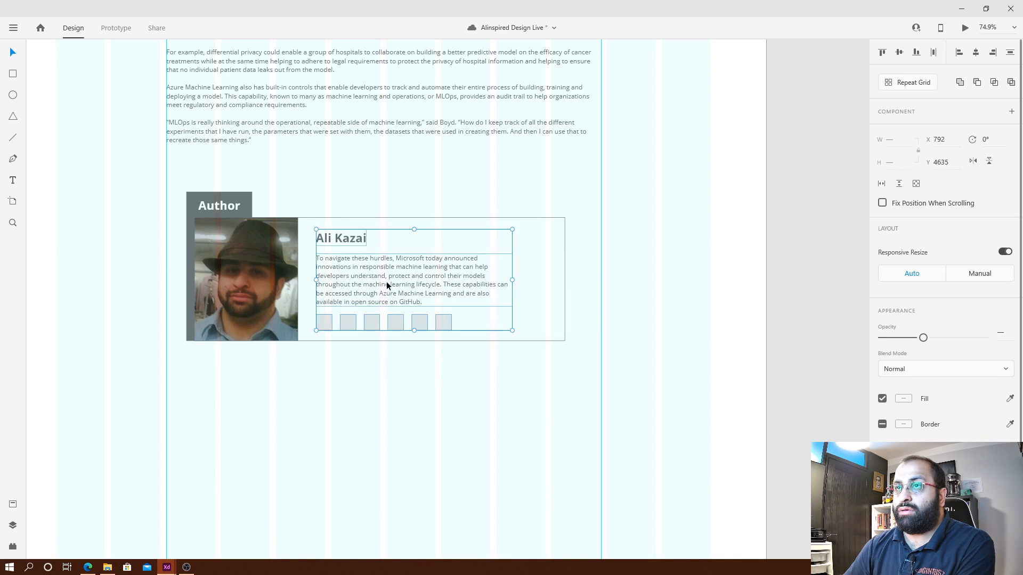
{"action": "left_click", "coordinate": [541, 282]}
{"action": "left_click_drag", "start_coordinate": [565, 278], "coordinate": [545, 278]}
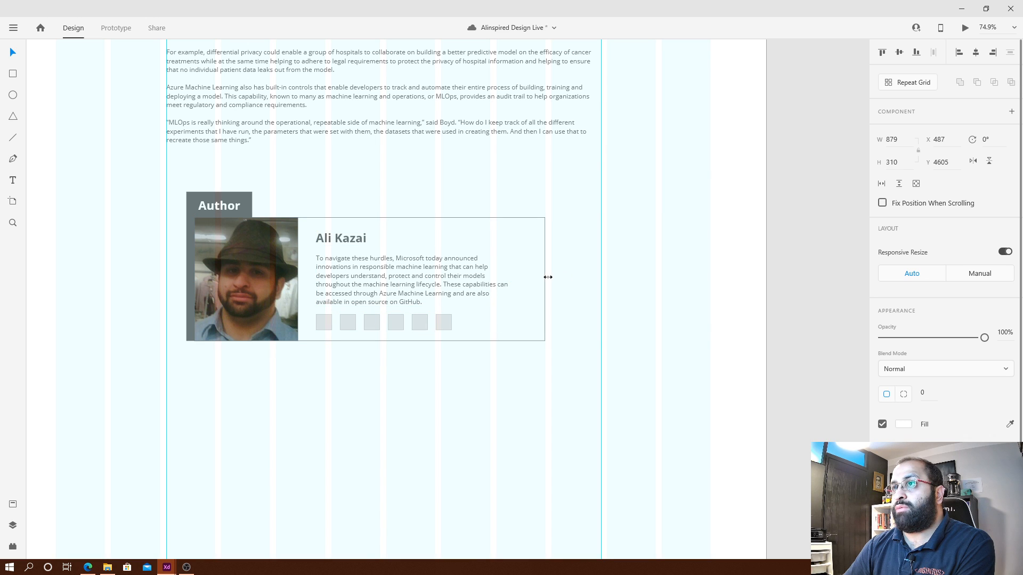
Move the complete author card to the horizontal centre of the page, at X 510.5.
{"action": "left_click_drag", "start_coordinate": [560, 385], "coordinate": [183, 175]}
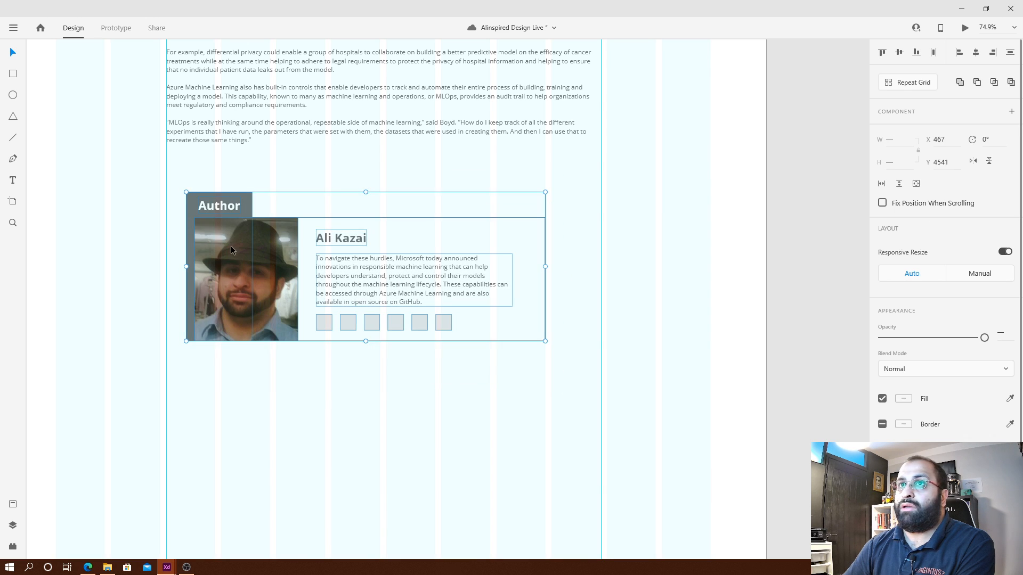
{"action": "left_click_drag", "start_coordinate": [222, 266], "coordinate": [238, 269]}
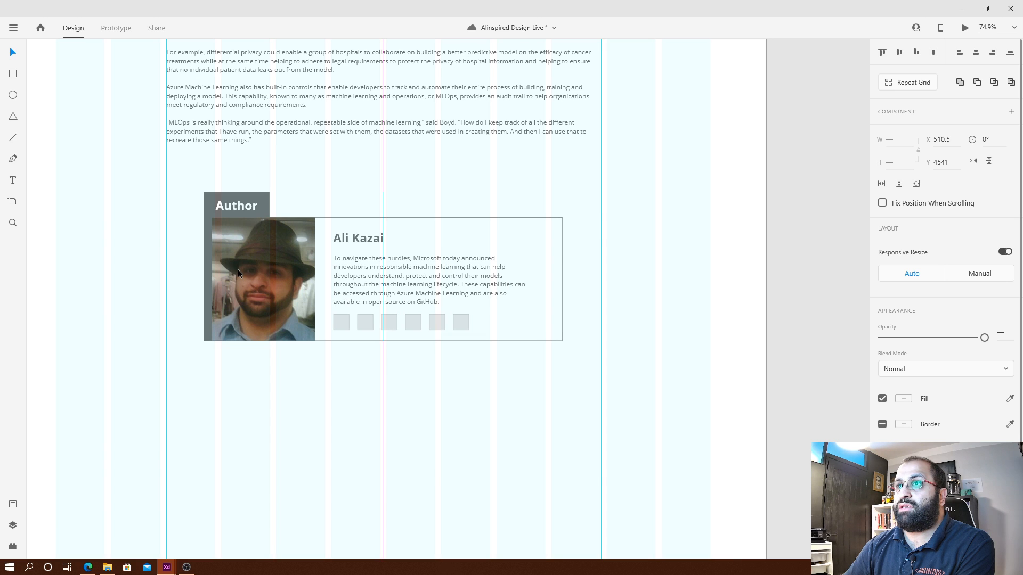
{"action": "left_click", "coordinate": [367, 384]}
Preview the article page and examine the author card below the article text.
{"action": "scroll", "coordinate": [409, 354], "scroll_direction": "down", "scroll_amount": 5}
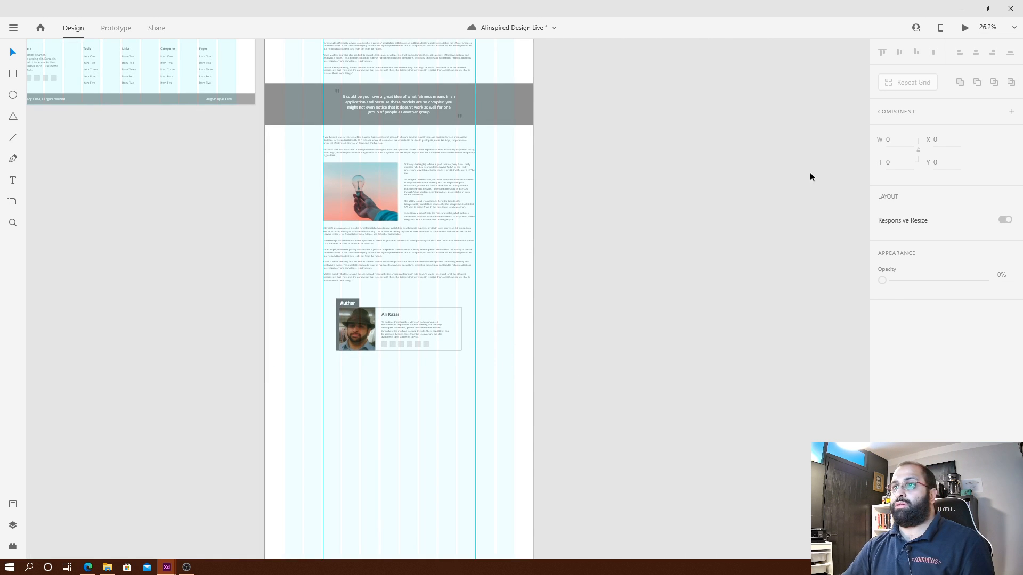
{"action": "left_click", "coordinate": [966, 30]}
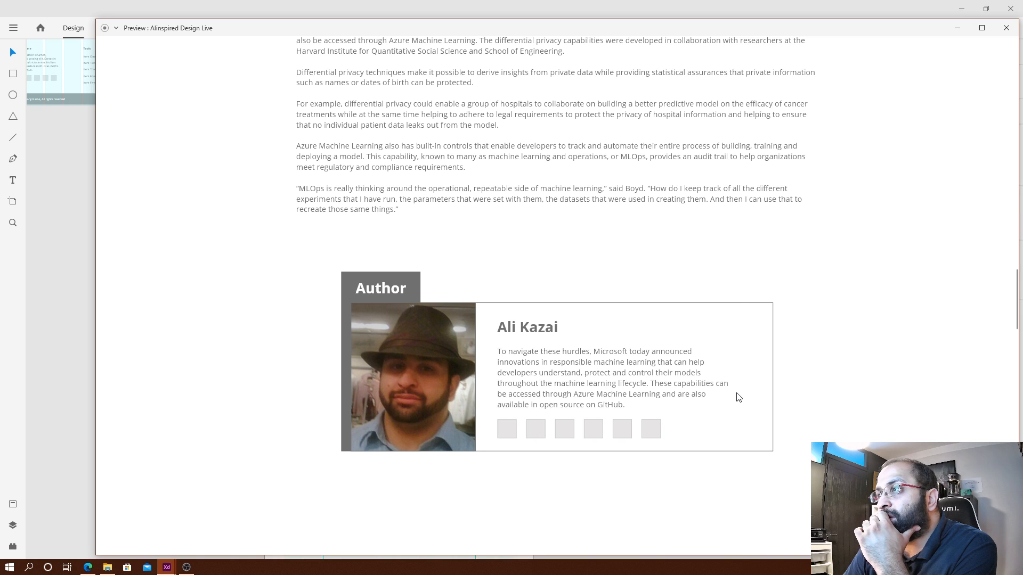
{"action": "scroll", "coordinate": [739, 396], "scroll_direction": "down", "scroll_amount": 4}
{"action": "scroll", "coordinate": [739, 397], "scroll_direction": "up", "scroll_amount": 4}
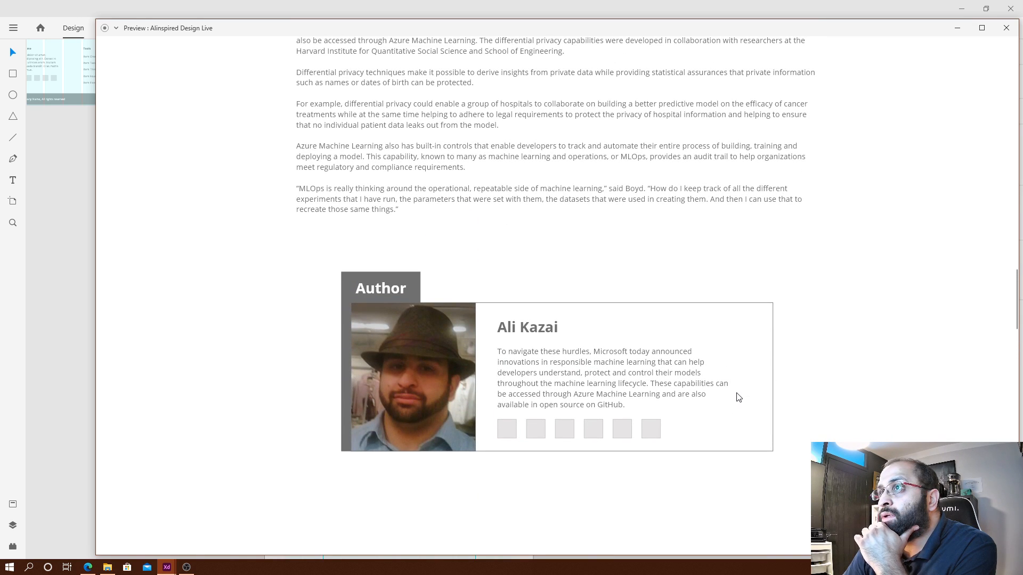
Check how the centred author card sits beneath the article text in the preview, and close the preview.
{"action": "scroll", "coordinate": [739, 397], "scroll_direction": "down", "scroll_amount": 4}
{"action": "scroll", "coordinate": [710, 401], "scroll_direction": "up", "scroll_amount": 2}
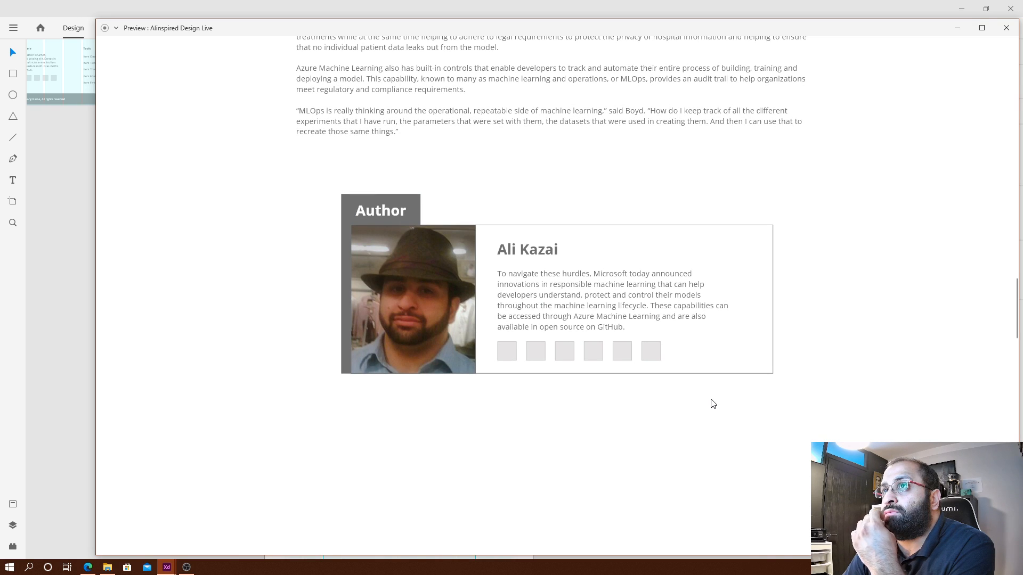
{"action": "scroll", "coordinate": [658, 394], "scroll_direction": "down", "scroll_amount": 6}
{"action": "scroll", "coordinate": [659, 393], "scroll_direction": "up", "scroll_amount": 7}
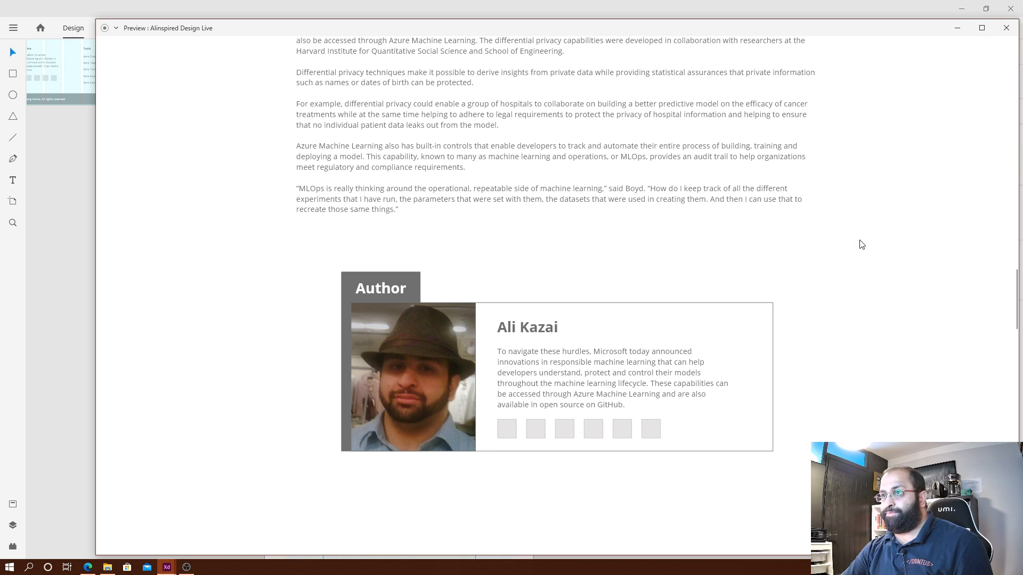
{"action": "scroll", "coordinate": [769, 144], "scroll_direction": "down", "scroll_amount": 2}
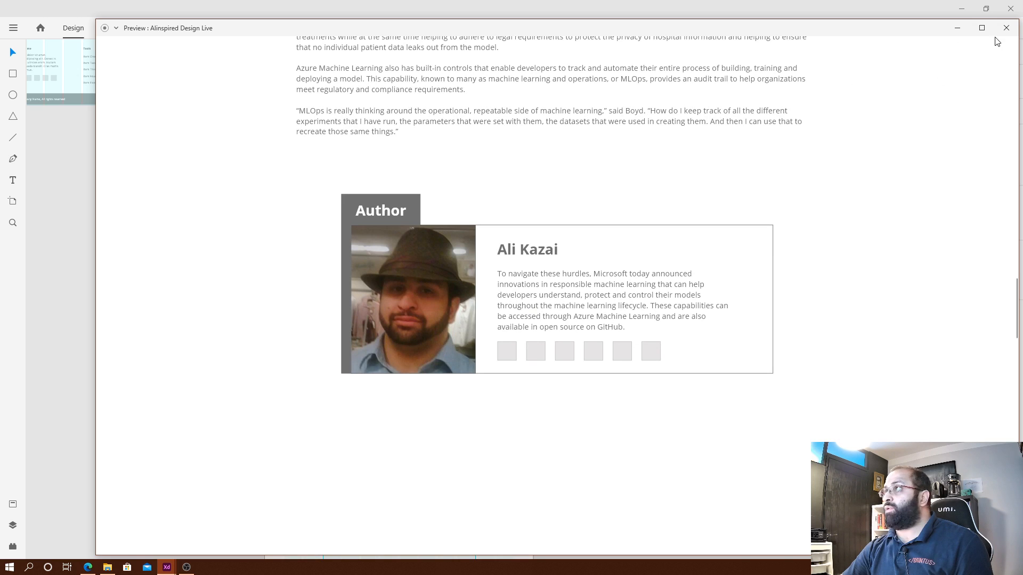
{"action": "left_click", "coordinate": [1006, 28]}
Widen the author's bio text box to 547 px and fit its height to the text.
{"action": "scroll", "coordinate": [400, 327], "scroll_direction": "up", "scroll_amount": 2}
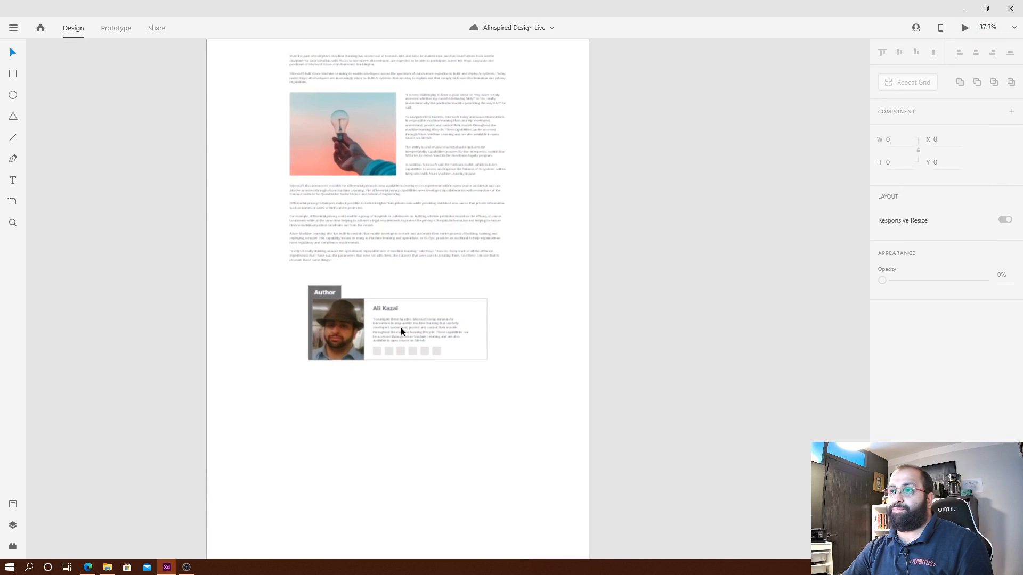
{"action": "scroll", "coordinate": [401, 327], "scroll_direction": "up", "scroll_amount": 2}
{"action": "left_click_drag", "start_coordinate": [276, 256], "coordinate": [499, 399]}
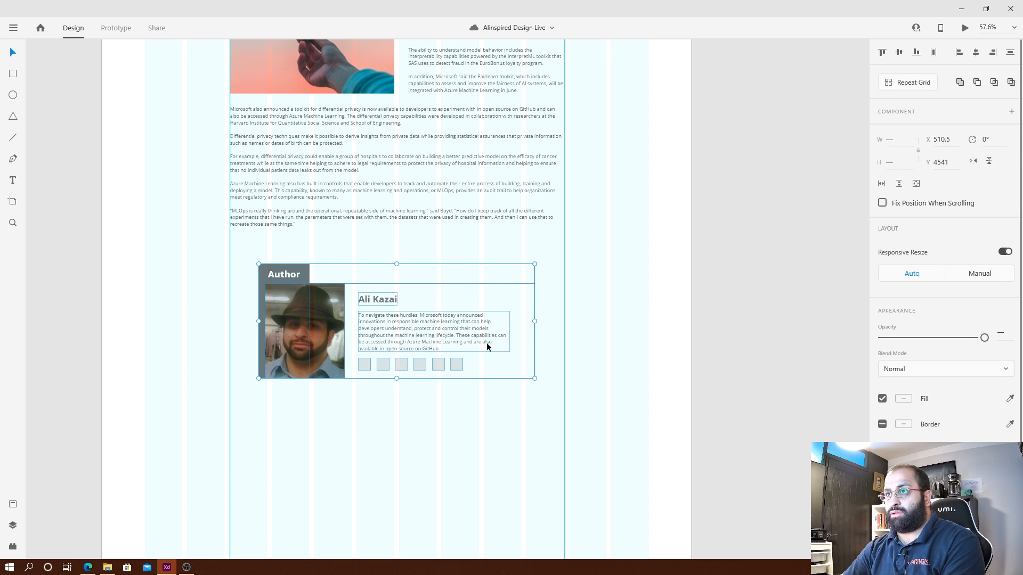
{"action": "left_click", "coordinate": [638, 278]}
{"action": "left_click", "coordinate": [506, 339]}
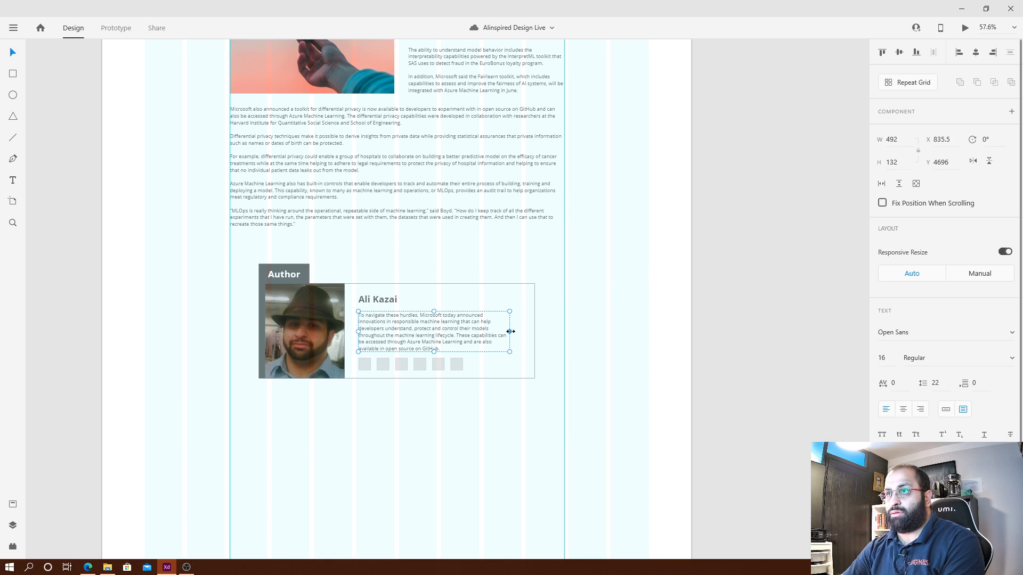
{"action": "left_click_drag", "start_coordinate": [510, 331], "coordinate": [528, 332]}
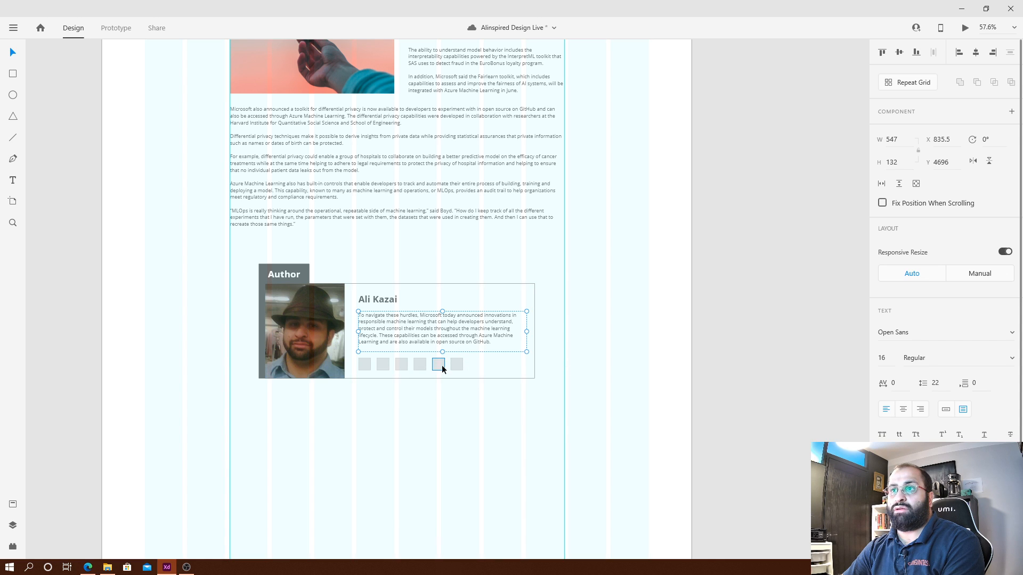
{"action": "double_click", "coordinate": [442, 351]}
{"action": "left_click", "coordinate": [453, 382]}
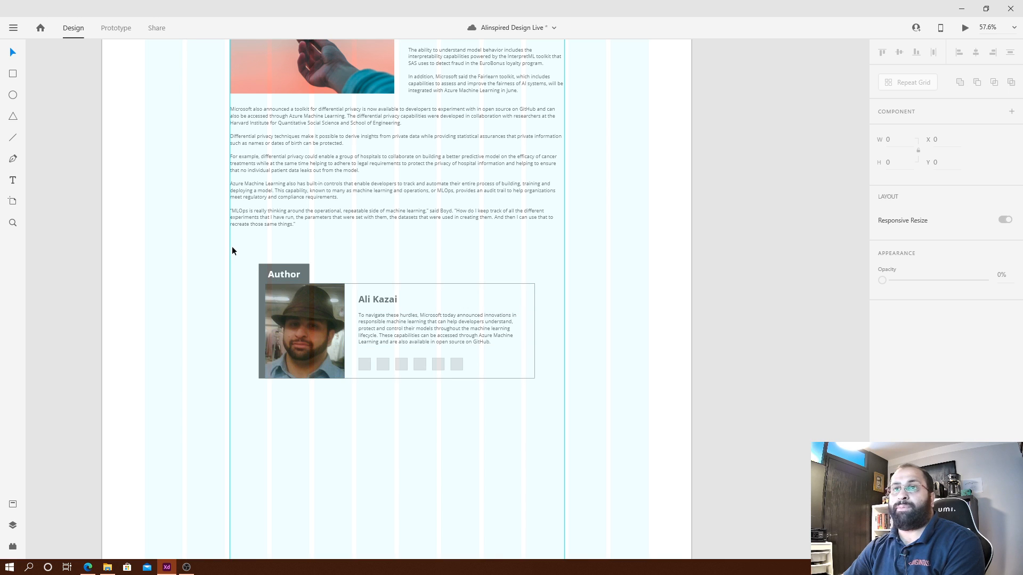
Move the author card, without its last icon placeholder, to the left edge of the article column at X 417.
{"action": "left_click_drag", "start_coordinate": [236, 246], "coordinate": [434, 394]}
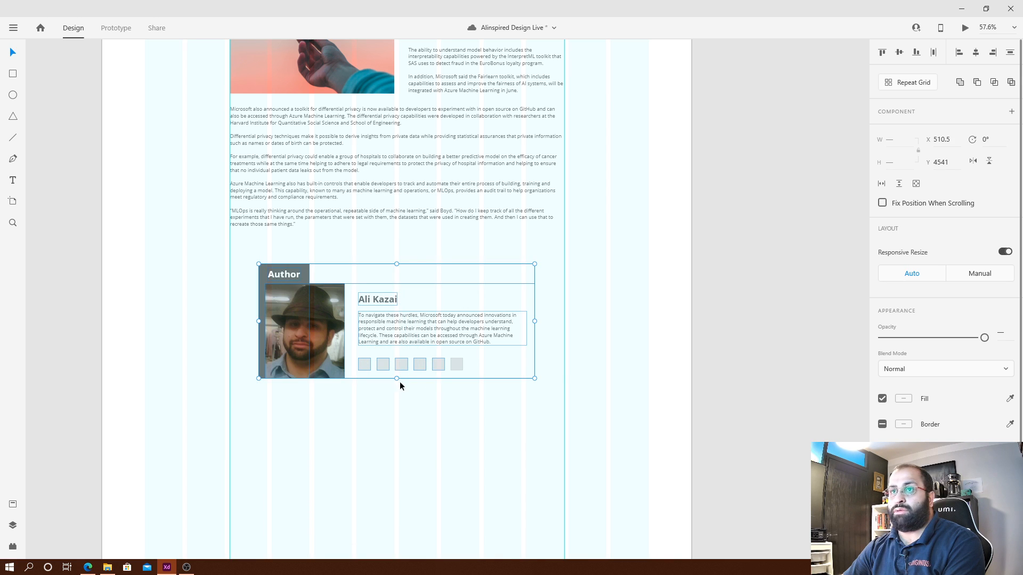
{"action": "left_click_drag", "start_coordinate": [311, 347], "coordinate": [271, 332]}
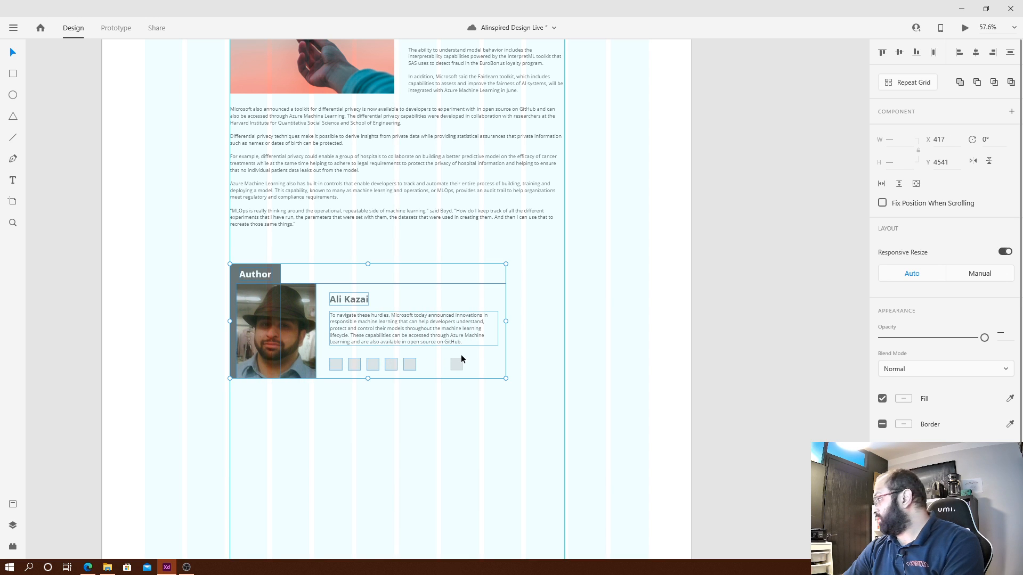
{"action": "left_click", "coordinate": [539, 305]}
Stretch the card outline to the right edge of the article column and widen the bio text box to 712 px.
{"action": "left_click", "coordinate": [503, 334]}
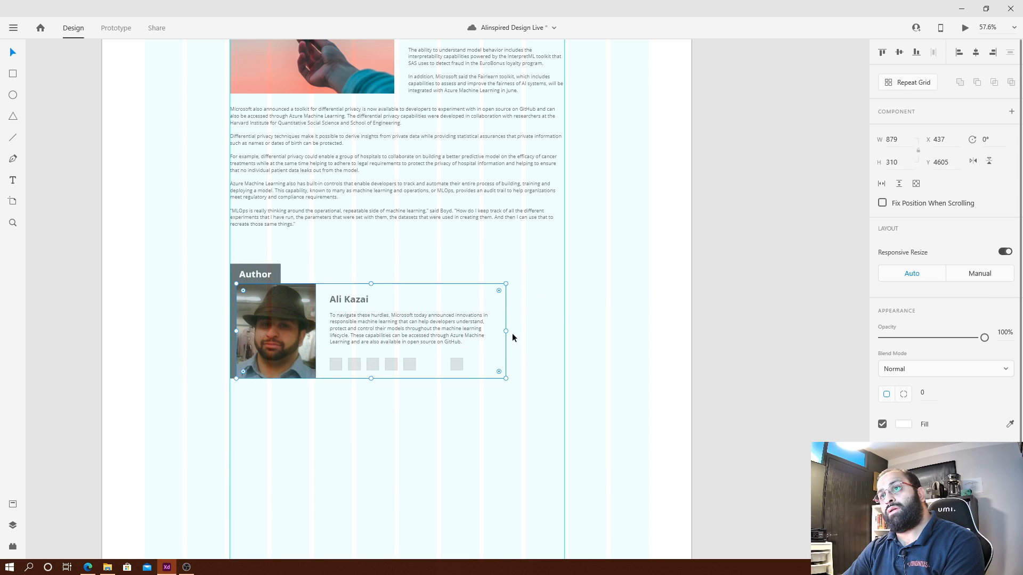
{"action": "left_click_drag", "start_coordinate": [506, 330], "coordinate": [564, 331]}
{"action": "left_click", "coordinate": [474, 324]}
{"action": "left_click_drag", "start_coordinate": [498, 328], "coordinate": [548, 326]}
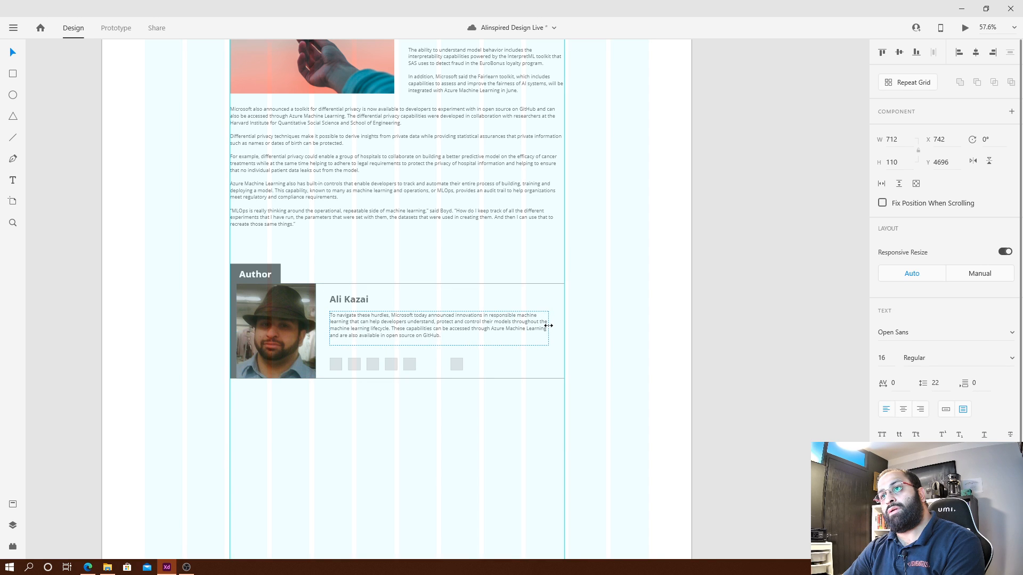
Move the stray sixth icon placeholder beside the fifth, matching the row's alignment and even spacing.
{"action": "left_click_drag", "start_coordinate": [456, 365], "coordinate": [431, 363]}
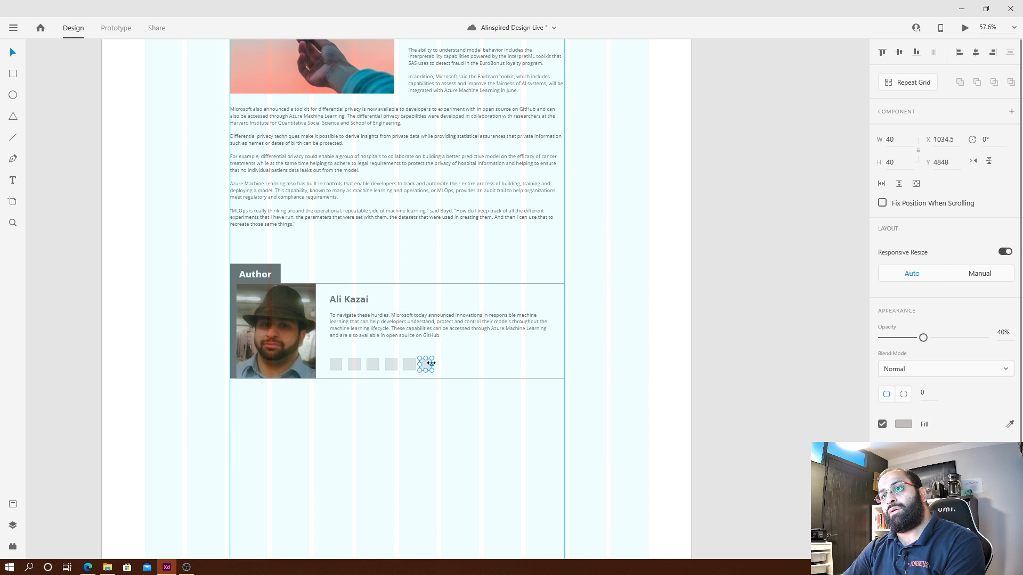
{"action": "scroll", "coordinate": [401, 382], "scroll_direction": "up", "scroll_amount": 5}
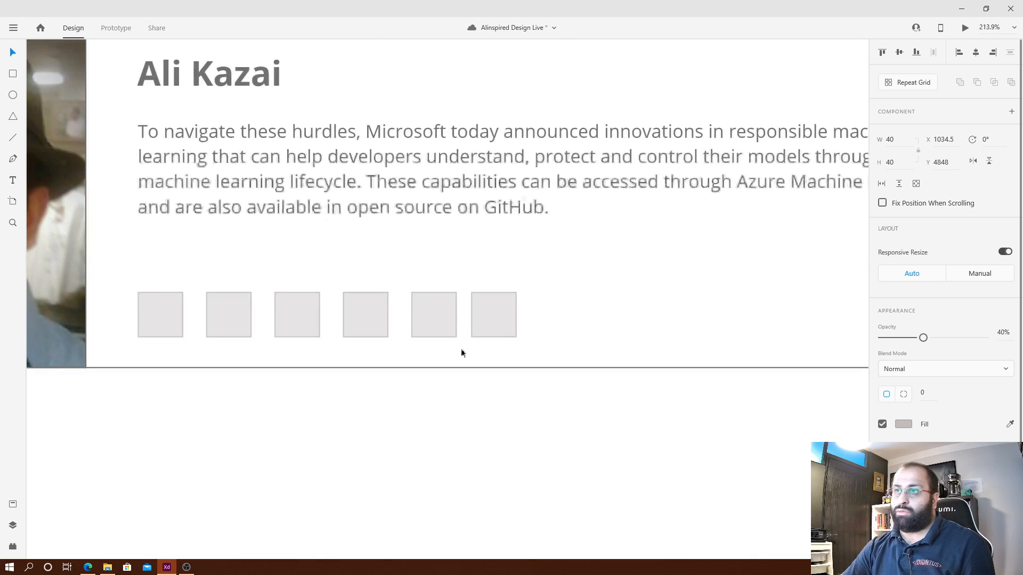
{"action": "mouse_move", "coordinate": [484, 327]}
{"action": "left_mouse_down"}
{"action": "mouse_move", "coordinate": [471, 330]}
{"action": "mouse_move", "coordinate": [494, 337]}
{"action": "left_mouse_up"}
{"action": "left_click", "coordinate": [499, 444]}
{"action": "scroll", "coordinate": [536, 319], "scroll_direction": "down", "scroll_amount": 4}
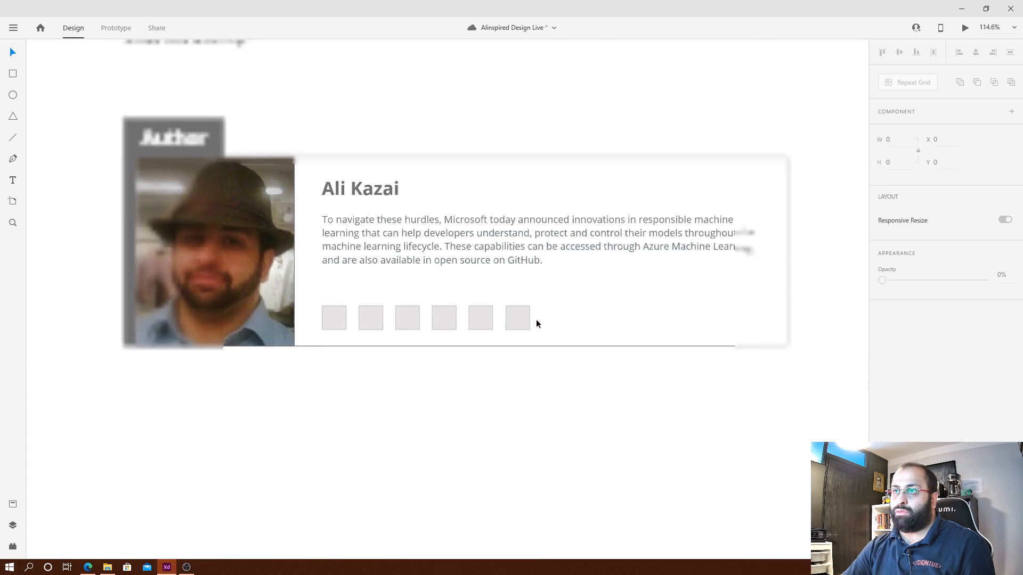
Preview the article page down to the column-wide author card.
{"action": "left_click", "coordinate": [964, 29]}
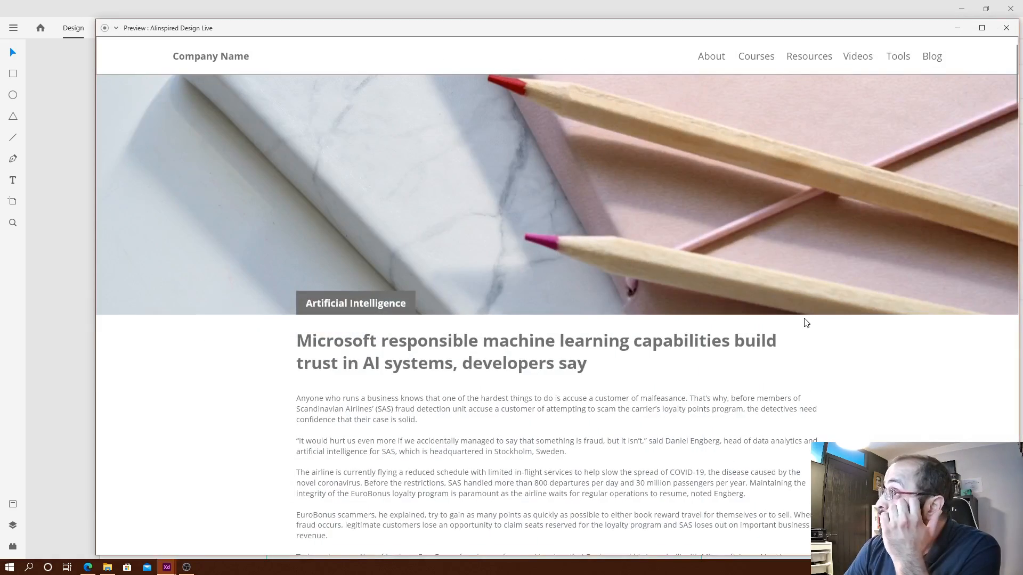
{"action": "scroll", "coordinate": [806, 322], "scroll_direction": "down", "scroll_amount": 15}
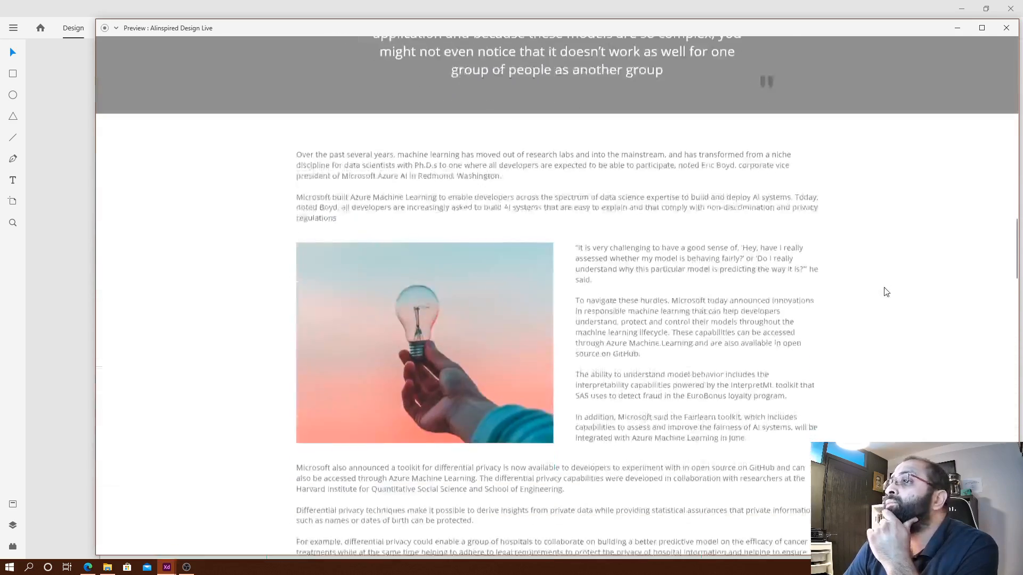
{"action": "scroll", "coordinate": [886, 292], "scroll_direction": "down", "scroll_amount": 8}
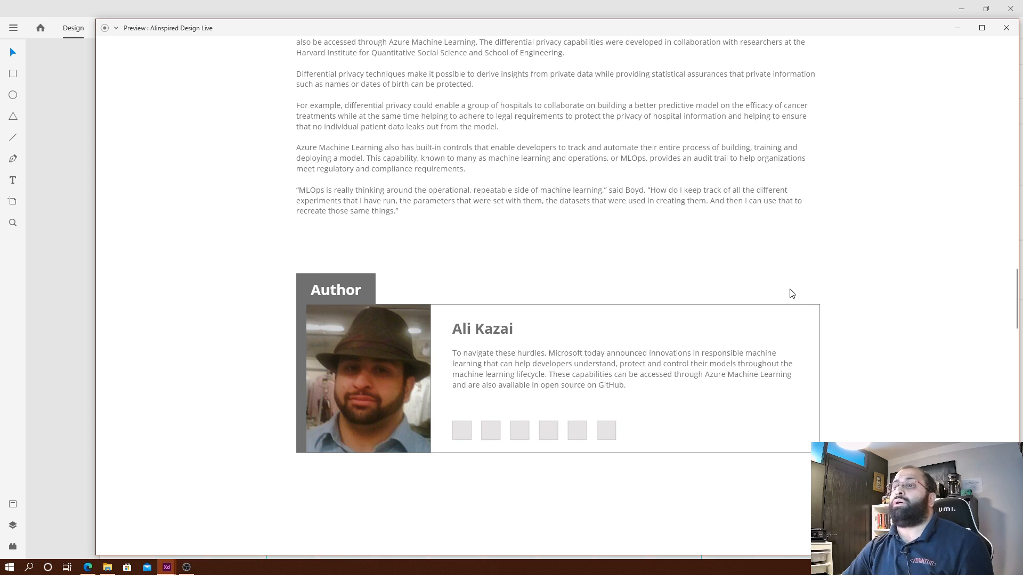
Switch to the web browser and bring up the Unsplash site, ready for a photo search.
{"action": "key", "text": "alt+Tab"}
{"action": "key", "text": "alt+Tab"}
{"action": "key", "text": "alt+Tab"}
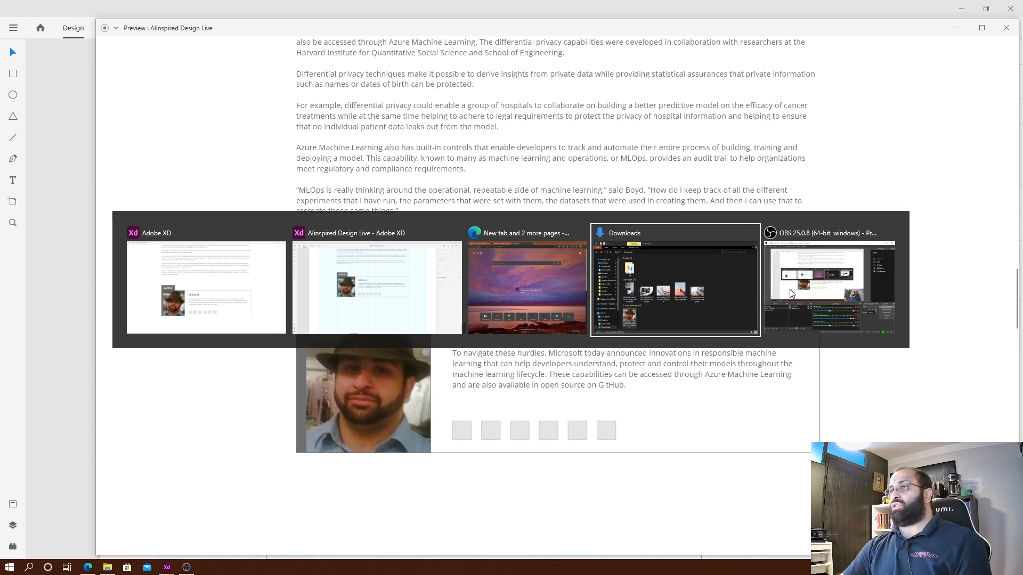
{"action": "left_click", "coordinate": [791, 293]}
{"action": "key", "text": "alt+Tab"}
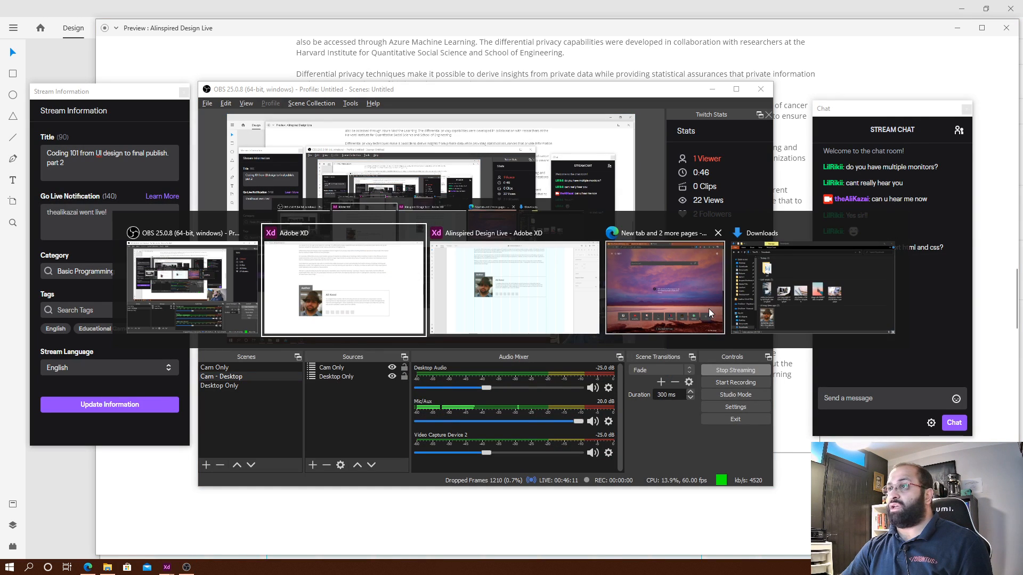
{"action": "left_click", "coordinate": [709, 309]}
{"action": "left_click", "coordinate": [522, 26]}
{"action": "left_click", "coordinate": [542, 72]}
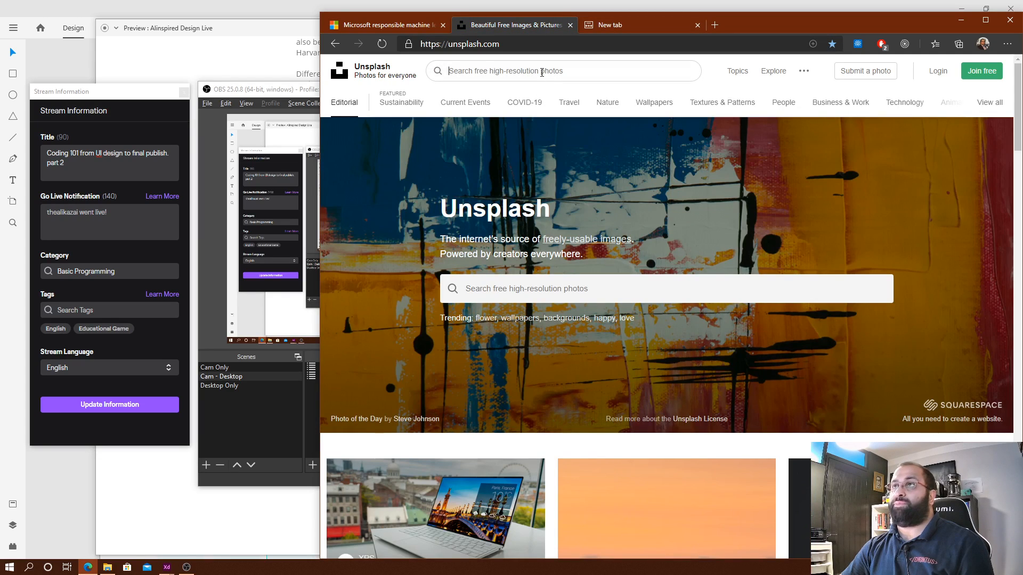
Search Unsplash for "profile" photos.
{"action": "type", "text": "per"}
{"action": "key", "text": "BackSpace"}
{"action": "key", "text": "BackSpace"}
{"action": "key", "text": "BackSpace"}
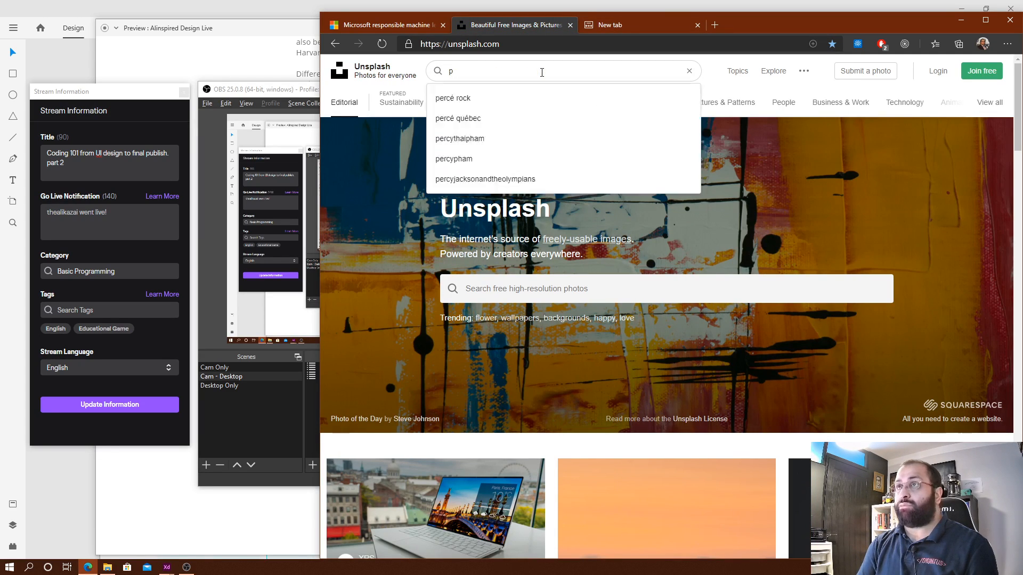
{"action": "type", "text": "profile"}
{"action": "key", "text": "Return"}
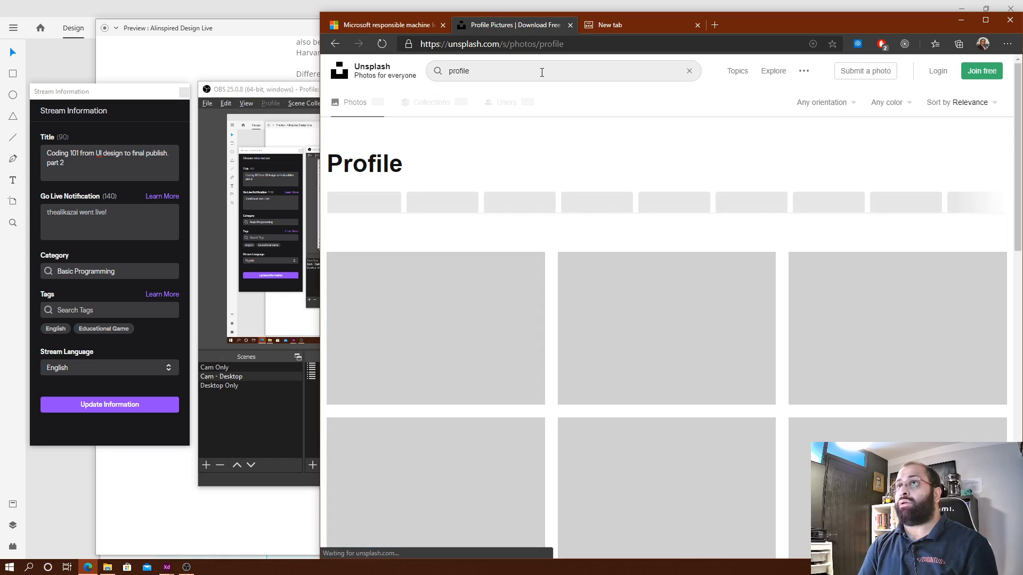
Download the portrait of the smiling man in a blue shirt from the results, and minimize the browser.
{"action": "scroll", "coordinate": [662, 223], "scroll_direction": "down", "scroll_amount": 5}
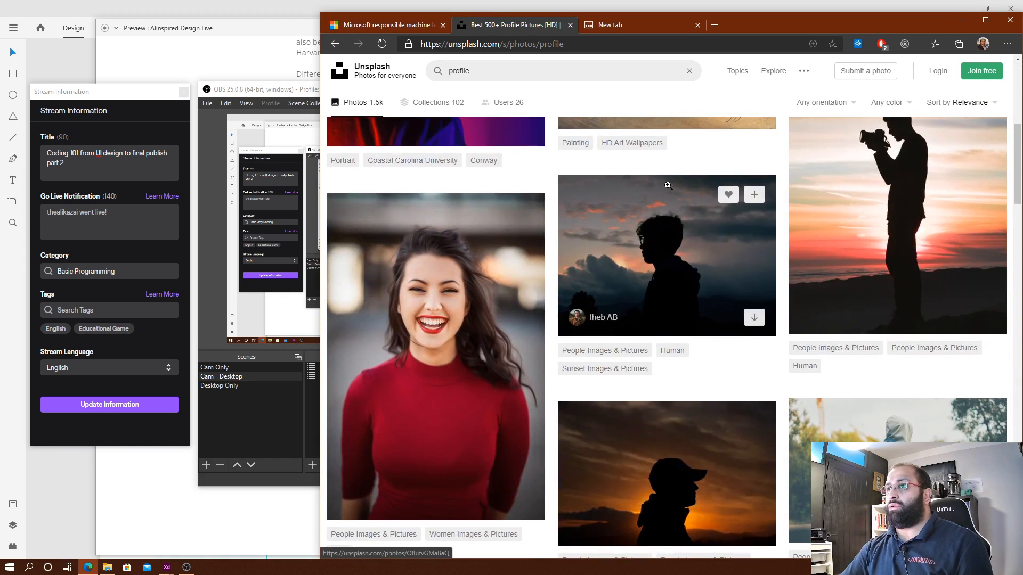
{"action": "scroll", "coordinate": [723, 177], "scroll_direction": "down", "scroll_amount": 12}
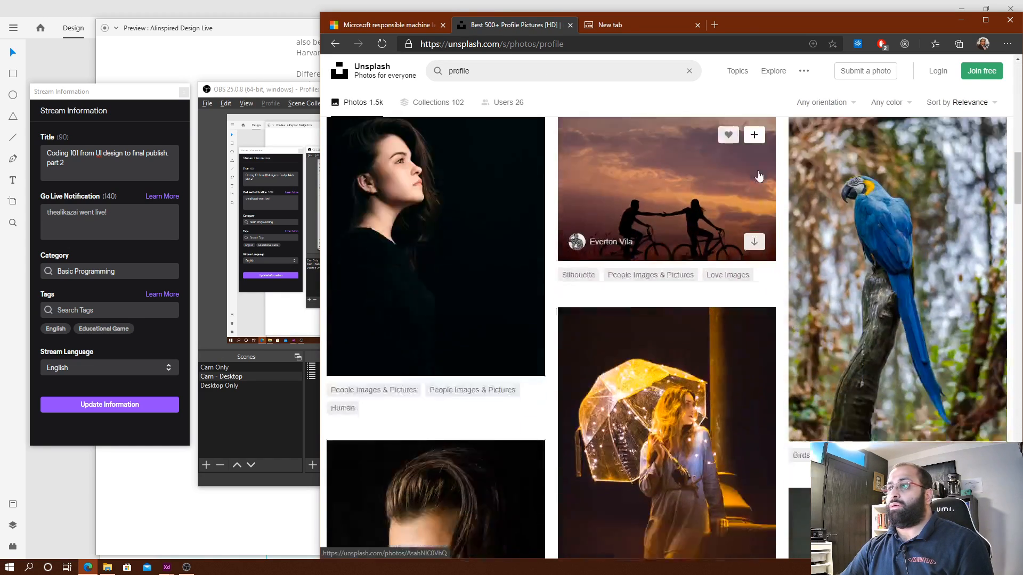
{"action": "scroll", "coordinate": [760, 170], "scroll_direction": "down", "scroll_amount": 10}
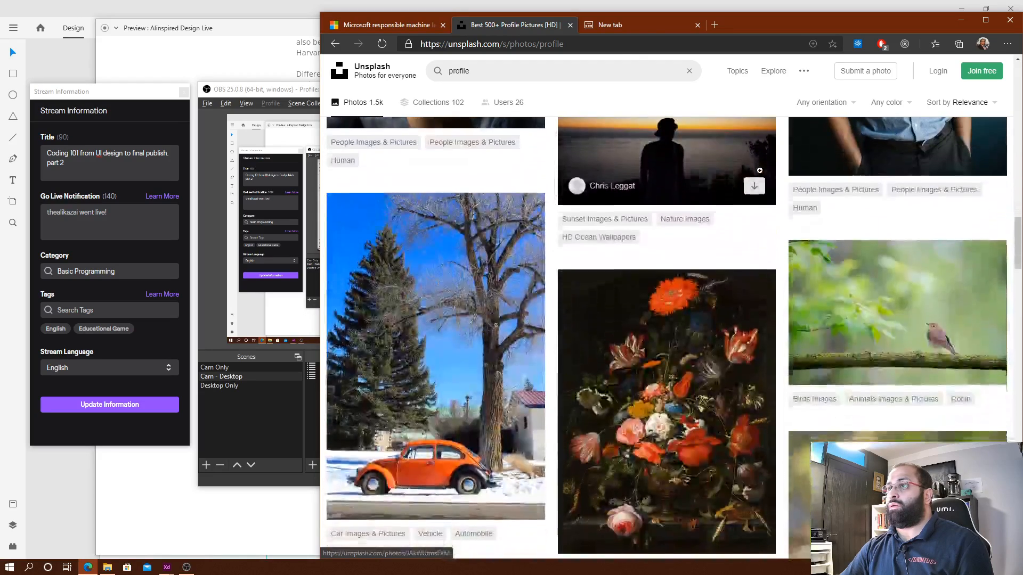
{"action": "scroll", "coordinate": [875, 237], "scroll_direction": "up", "scroll_amount": 3}
{"action": "left_click", "coordinate": [903, 227]}
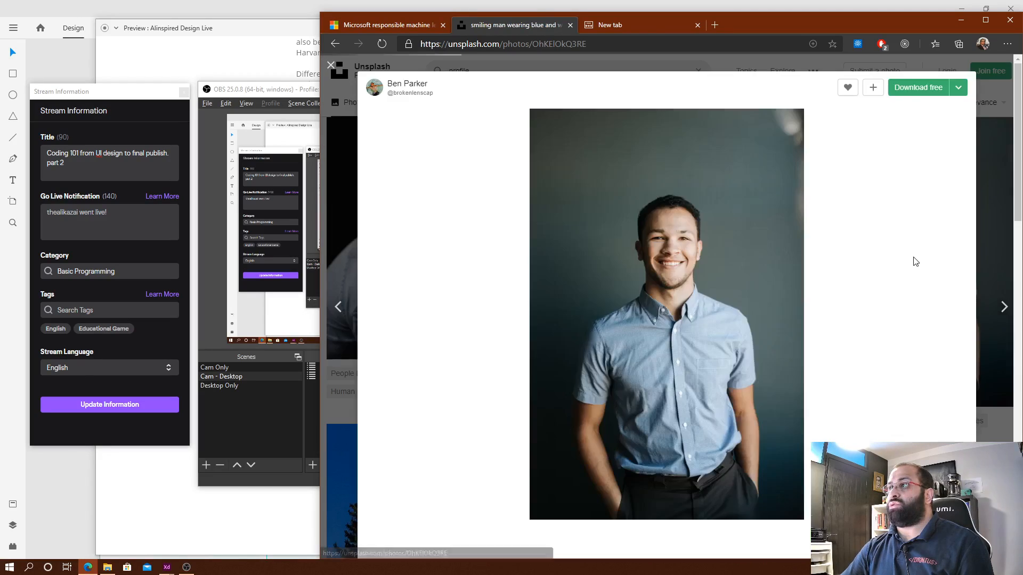
{"action": "left_click", "coordinate": [930, 89]}
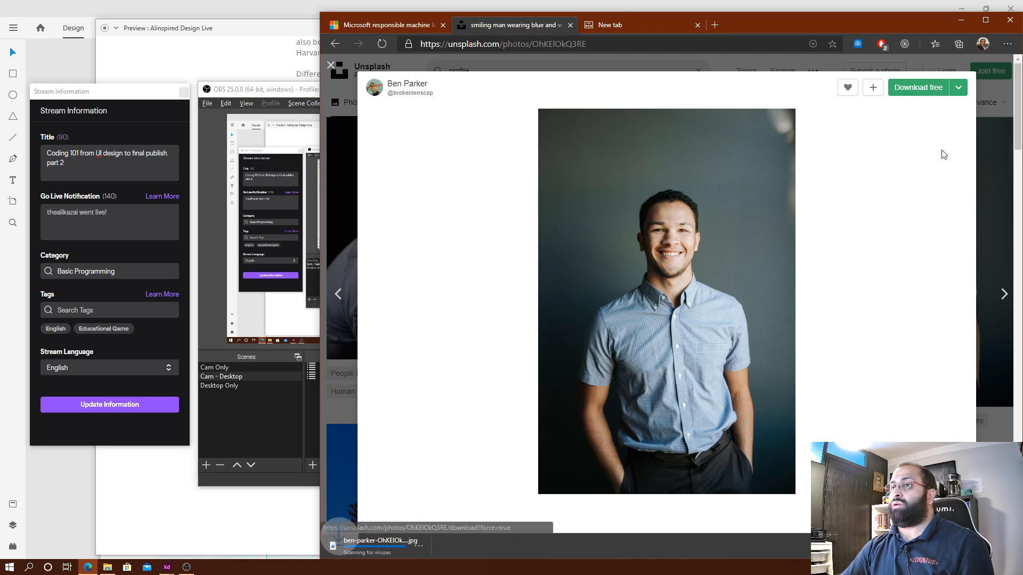
{"action": "left_click", "coordinate": [961, 20]}
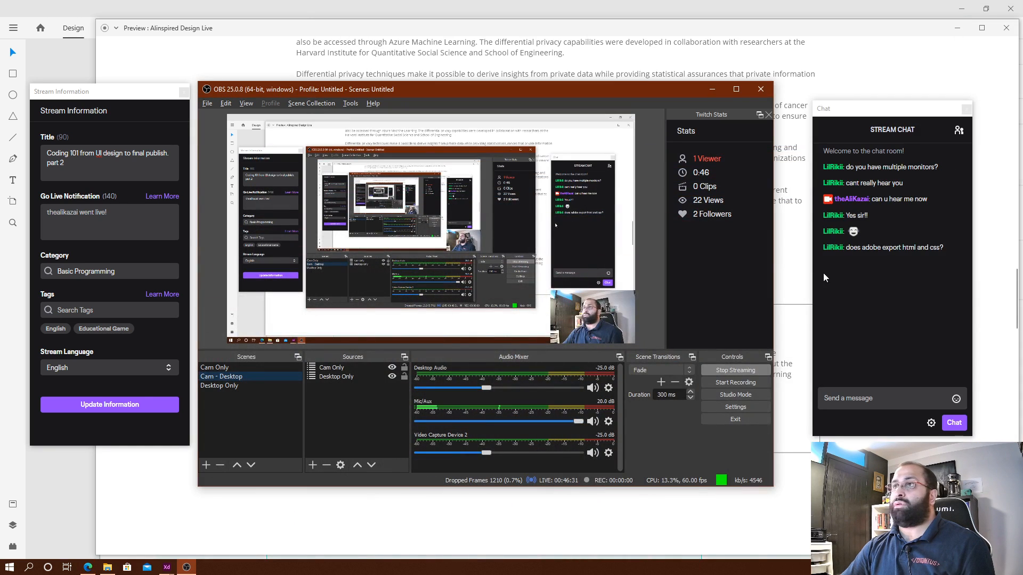
Try to place the downloaded portrait from the Downloads folder onto the author photo in the preview.
{"action": "key", "text": "alt+Tab"}
{"action": "key", "text": "alt+Tab"}
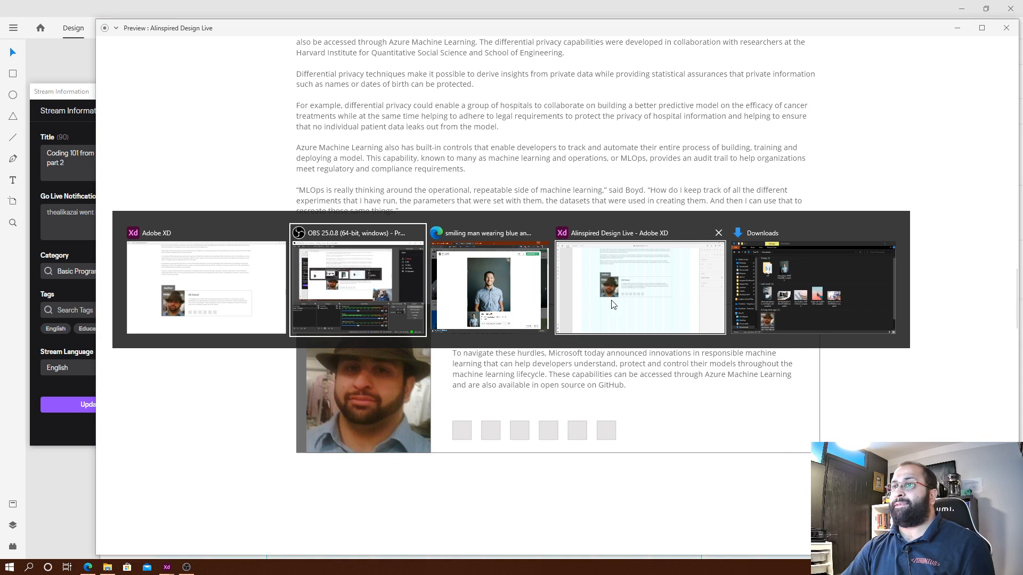
{"action": "left_click", "coordinate": [826, 267]}
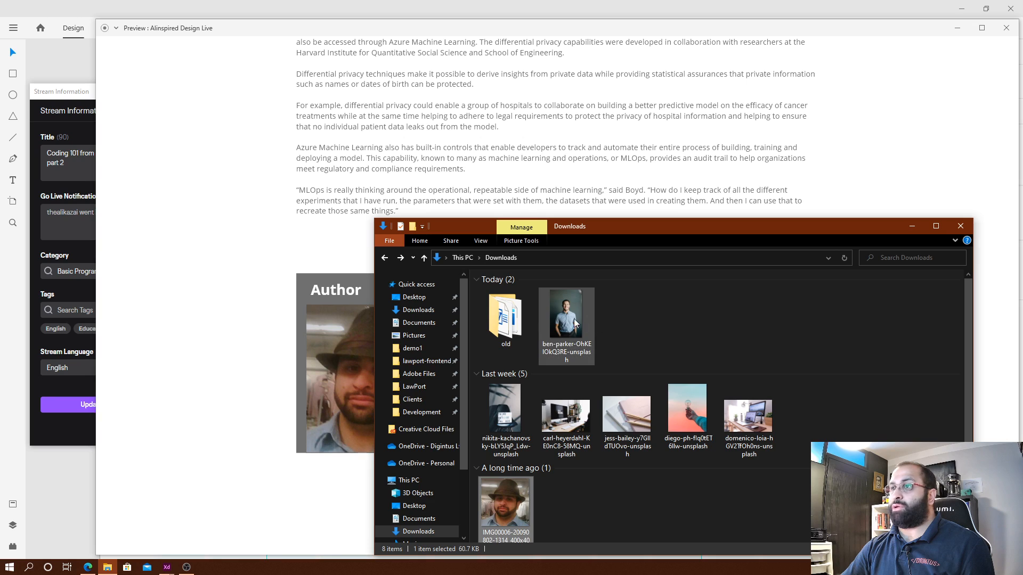
{"action": "left_click_drag", "start_coordinate": [574, 319], "coordinate": [346, 379]}
{"action": "left_click", "coordinate": [385, 404]}
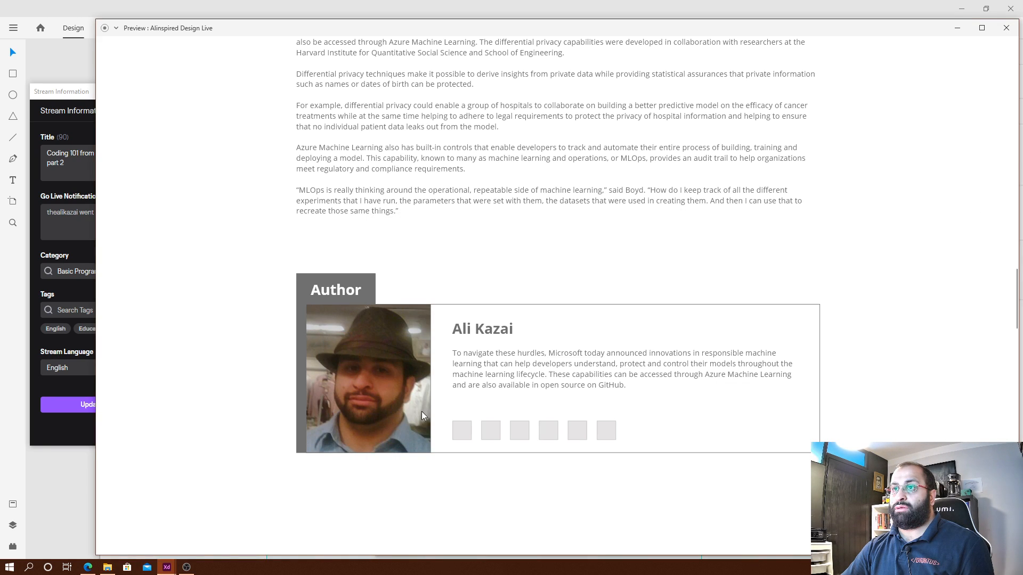
Close the preview and replace the author photo in the design with the downloaded portrait from the Downloads folder.
{"action": "left_click", "coordinate": [1007, 28]}
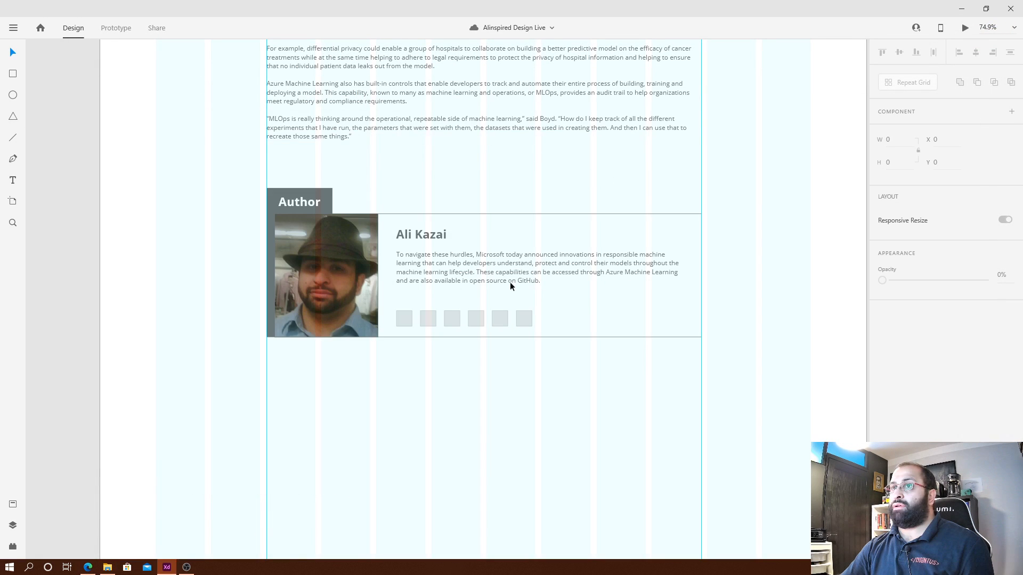
{"action": "left_click", "coordinate": [335, 277]}
{"action": "key", "text": "alt+Tab"}
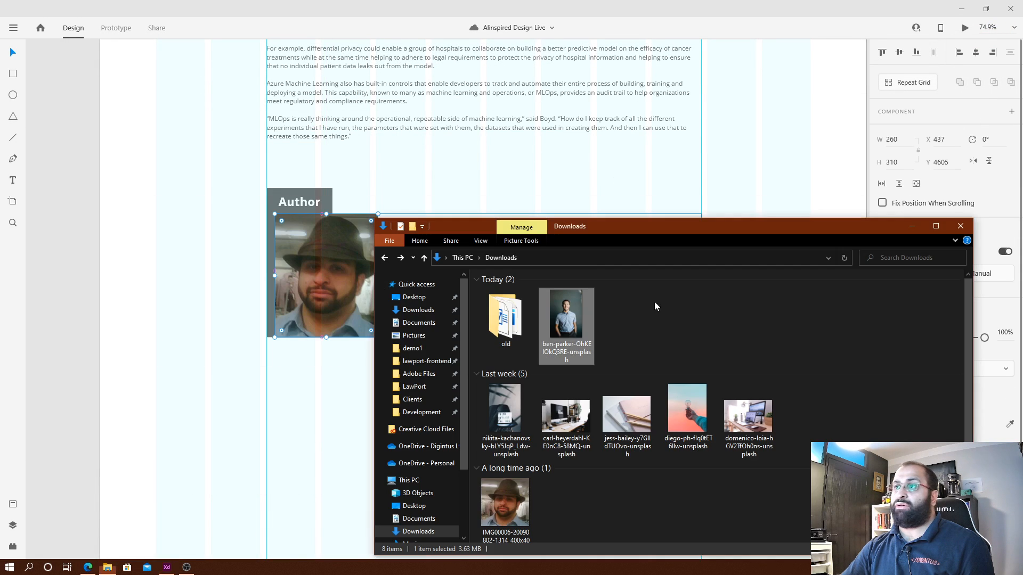
{"action": "left_click_drag", "start_coordinate": [336, 277], "coordinate": [350, 286]}
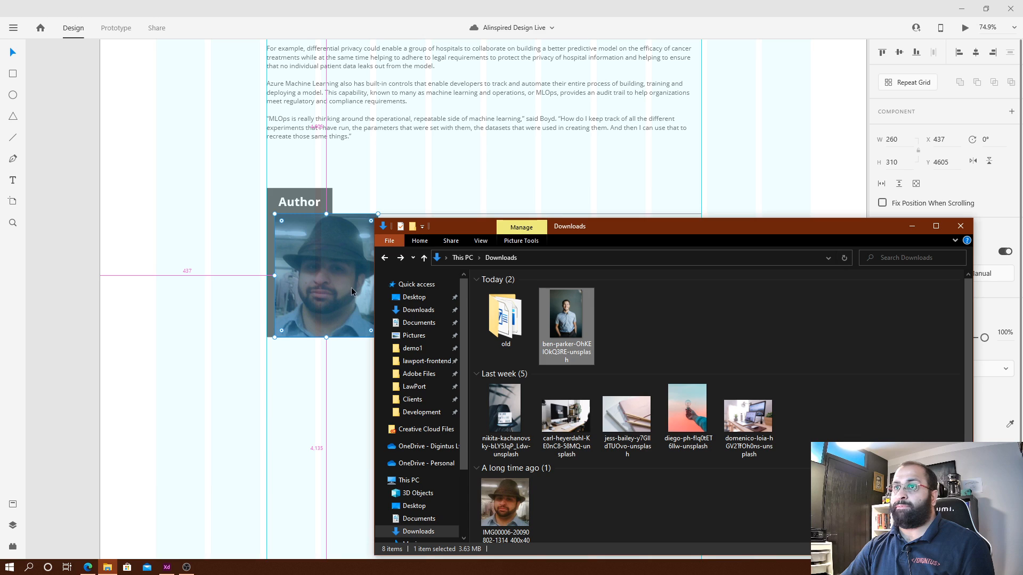
{"action": "left_click", "coordinate": [322, 400]}
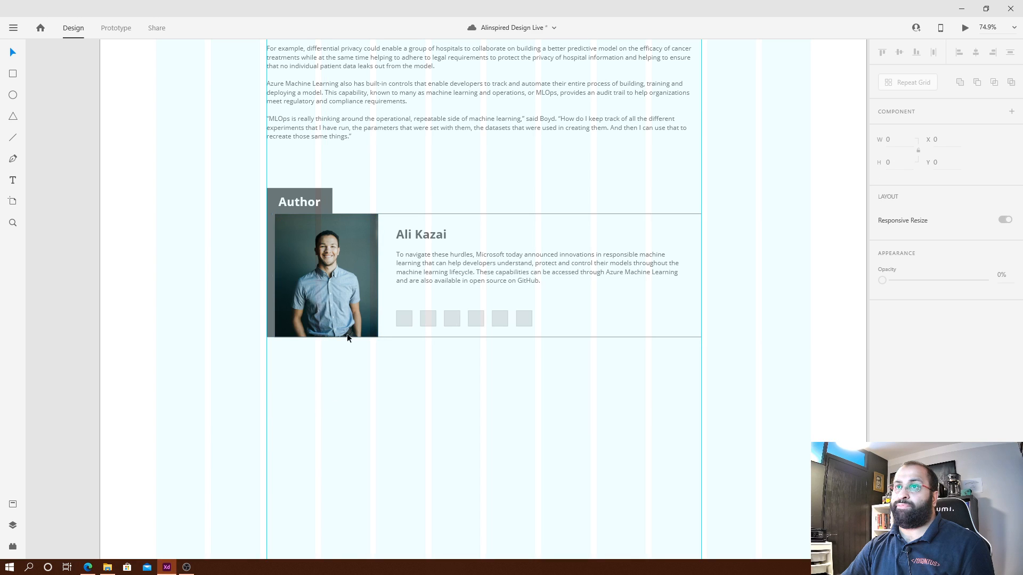
Enlarge the portrait inside its frame and reposition it so the man's head and upper body fill the photo area.
{"action": "double_click", "coordinate": [327, 305]}
{"action": "left_click_drag", "start_coordinate": [376, 353], "coordinate": [424, 400]}
{"action": "left_click_drag", "start_coordinate": [372, 376], "coordinate": [343, 359]}
{"action": "left_click", "coordinate": [538, 397]}
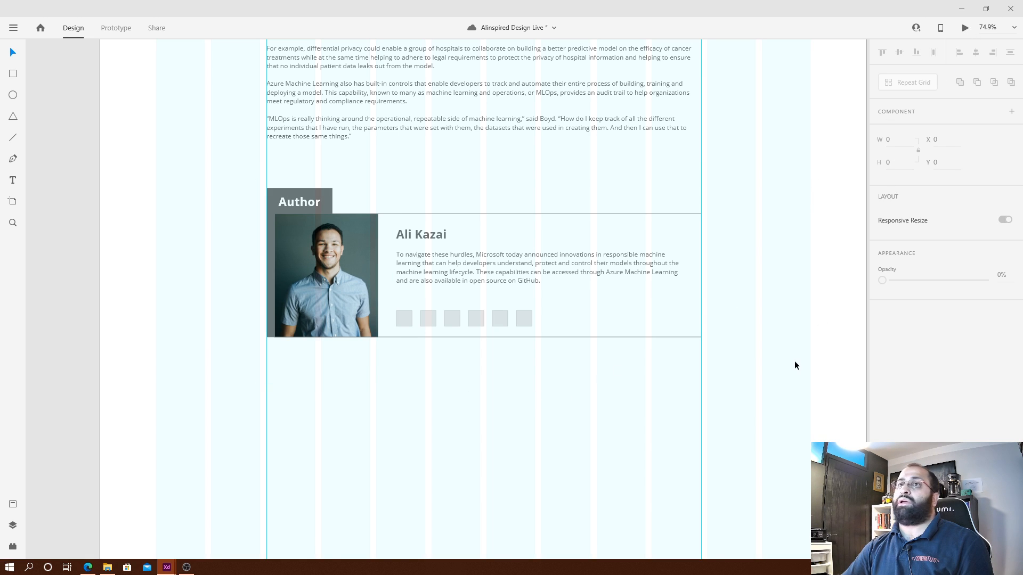
Check the author card with the new portrait in the preview, and close the preview.
{"action": "scroll", "coordinate": [843, 292], "scroll_direction": "down", "scroll_amount": 15}
{"action": "scroll", "coordinate": [843, 292], "scroll_direction": "down", "scroll_amount": 20}
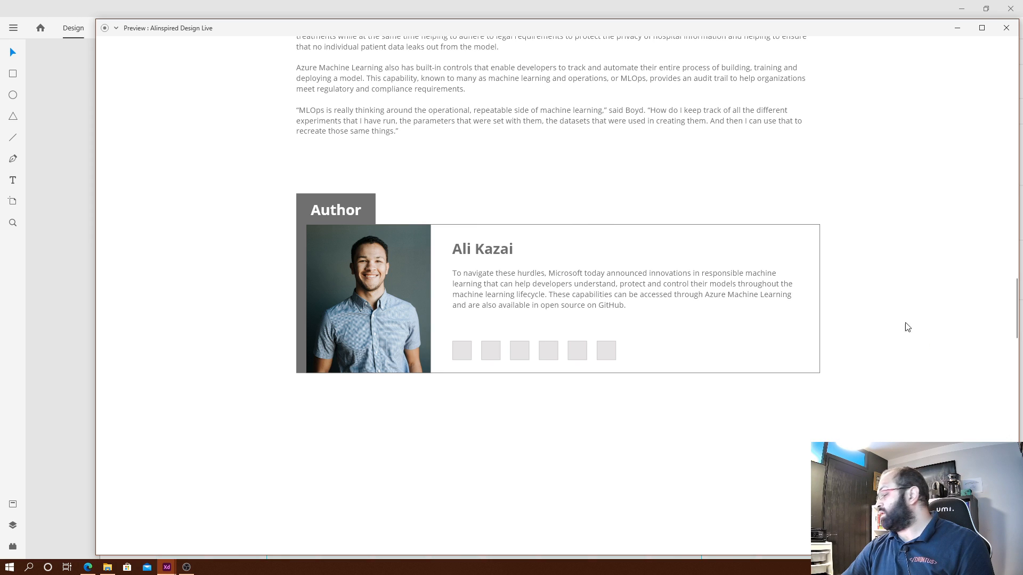
{"action": "left_click", "coordinate": [1006, 28]}
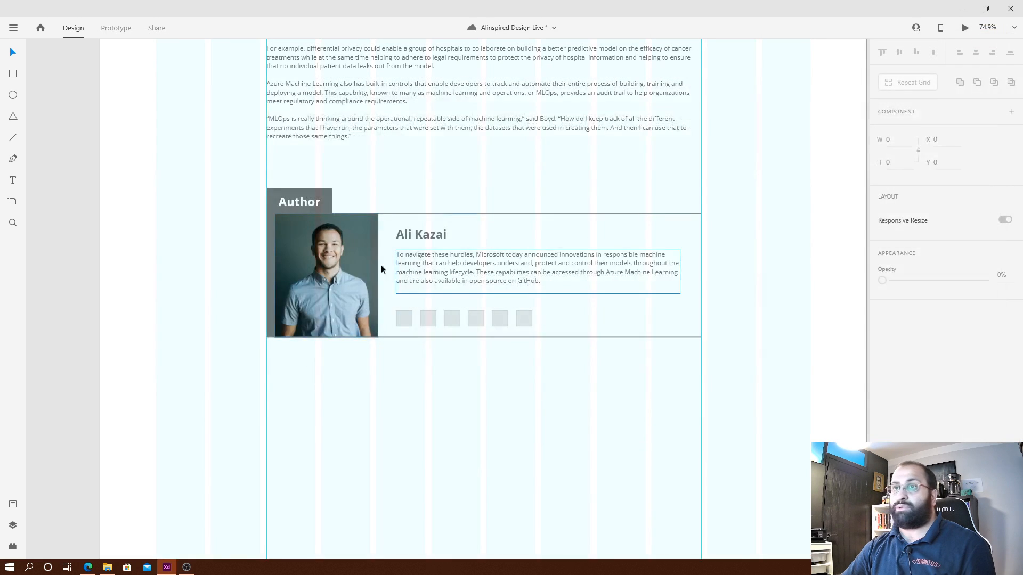
Widen the author photo frame to 305 px and refit the portrait inside it.
{"action": "left_click", "coordinate": [375, 287]}
{"action": "left_click_drag", "start_coordinate": [378, 276], "coordinate": [365, 319]}
{"action": "double_click", "coordinate": [349, 318]}
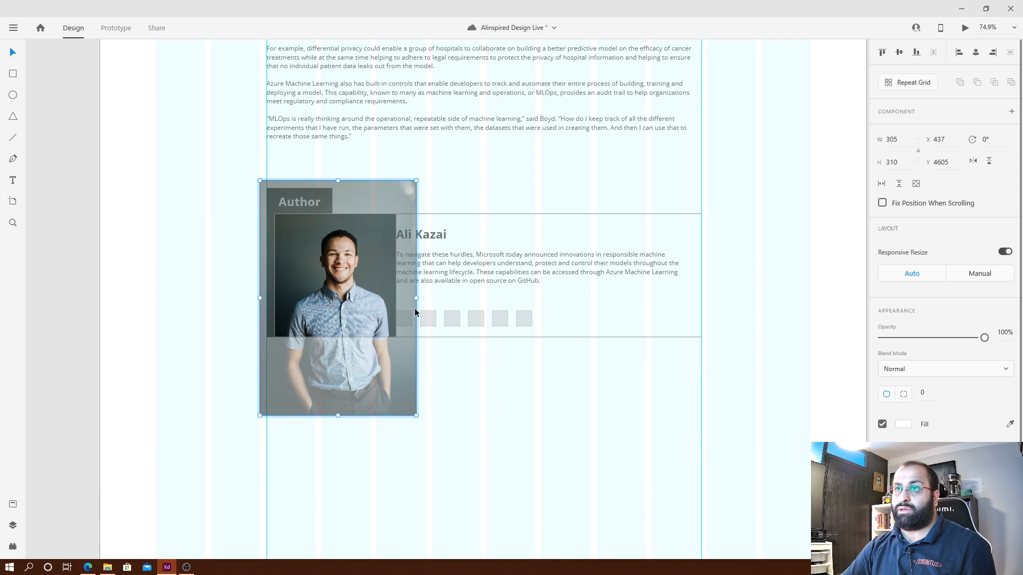
{"action": "left_click_drag", "start_coordinate": [417, 297], "coordinate": [353, 308]}
{"action": "key", "text": "Escape"}
{"action": "key", "text": "Escape"}
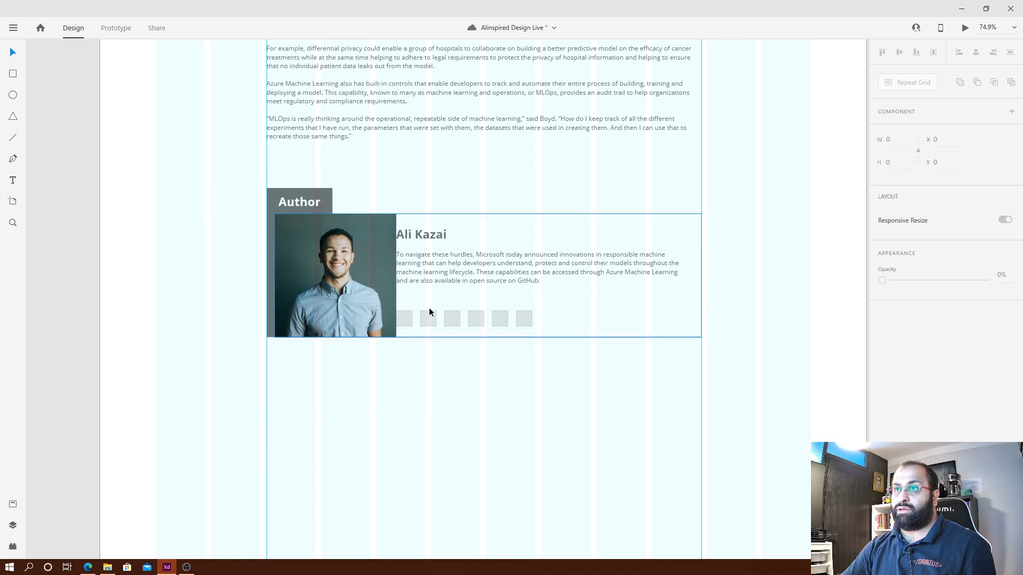
Shift the author name, bio text and social icon placeholders 30 px right, away from the widened photo.
{"action": "left_click_drag", "start_coordinate": [594, 392], "coordinate": [401, 213]}
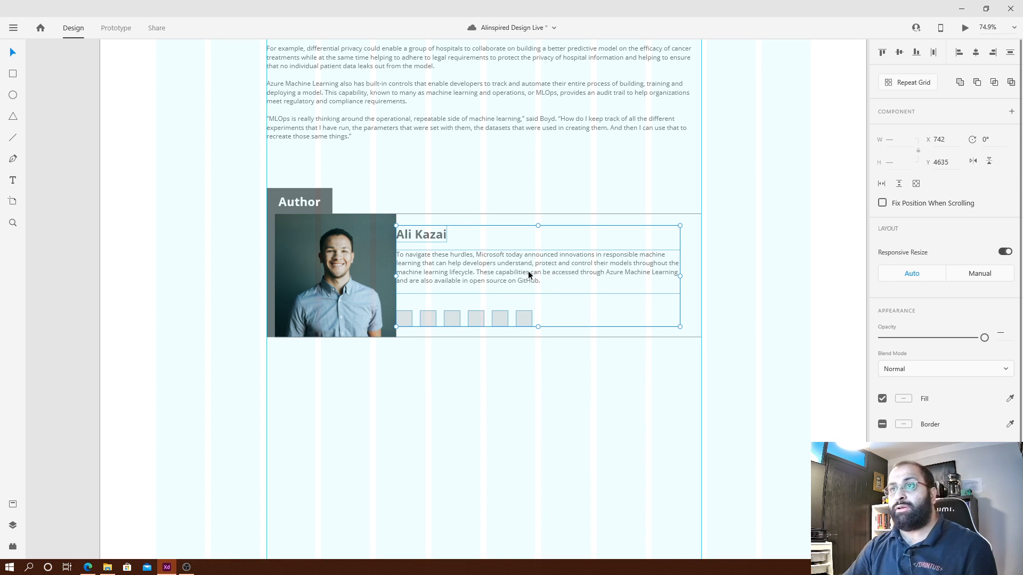
{"action": "key", "text": "shift+Right"}
{"action": "key", "text": "shift+Right"}
{"action": "key", "text": "shift+Right"}
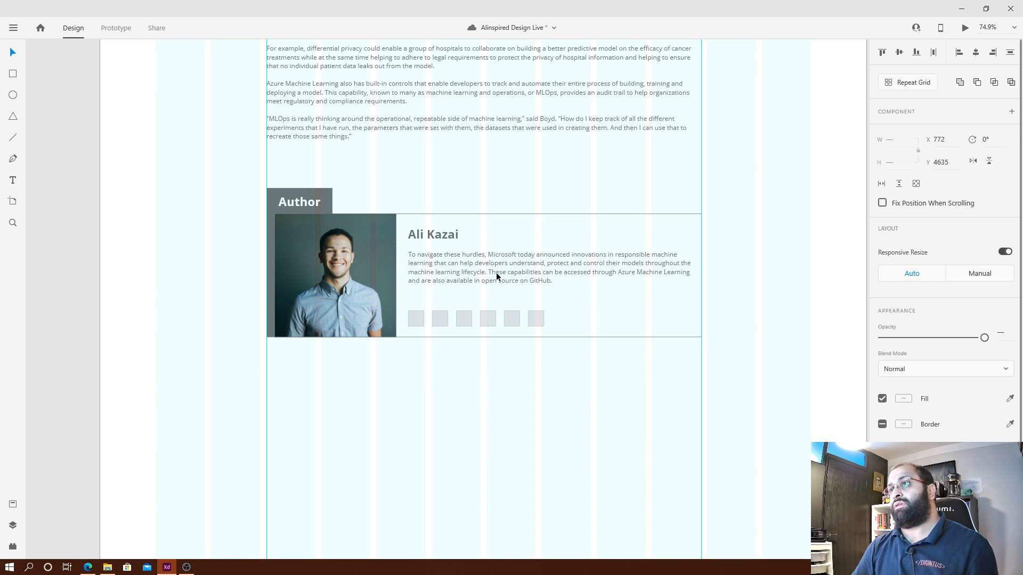
{"action": "left_click", "coordinate": [768, 292]}
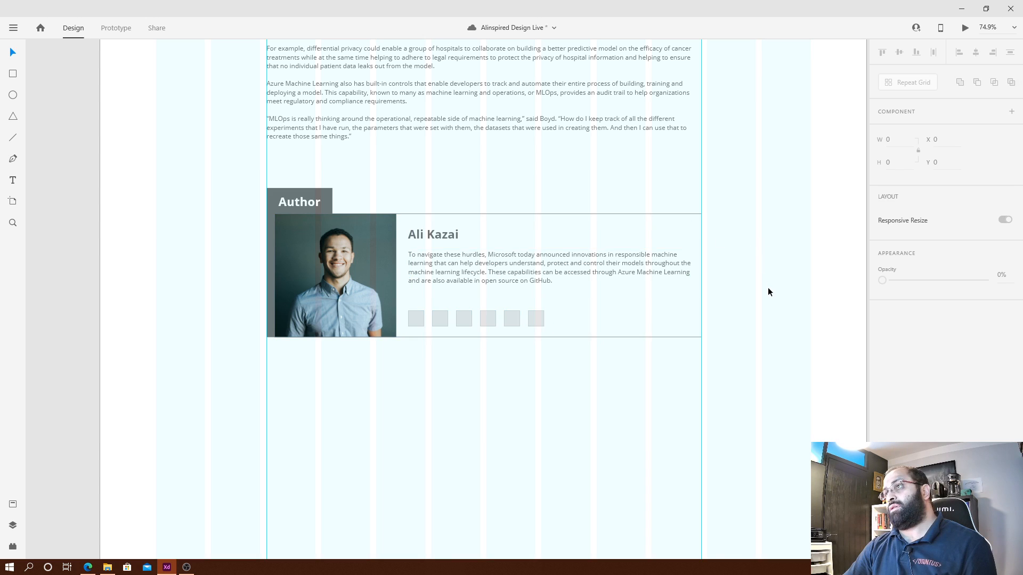
{"action": "left_click", "coordinate": [694, 216]}
{"action": "left_click", "coordinate": [760, 231]}
{"action": "left_click", "coordinate": [679, 262]}
{"action": "left_click", "coordinate": [727, 292]}
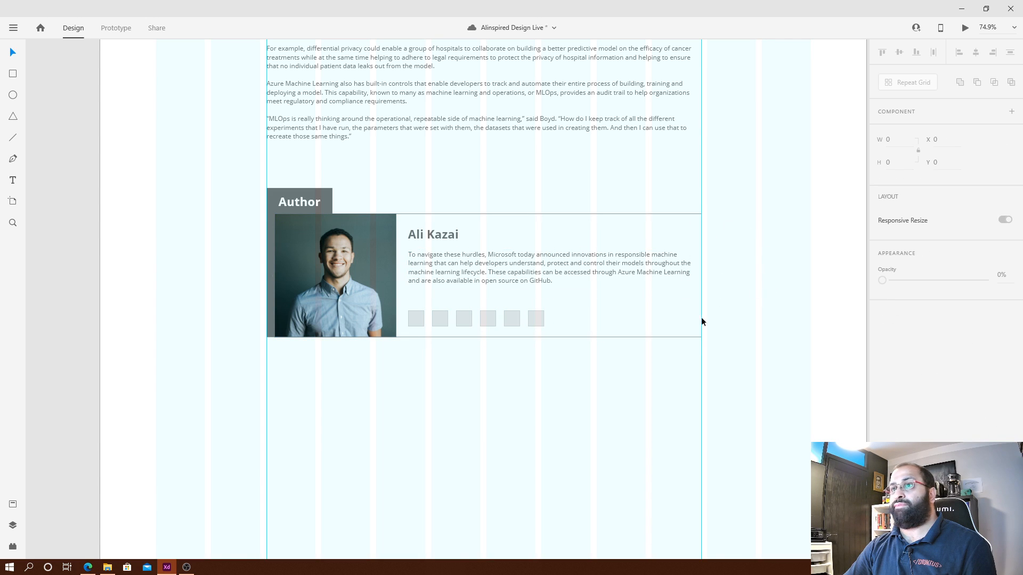
Compare the text size of the Author label with that of the Artificial Intelligence label under the article's hero image.
{"action": "left_click", "coordinate": [297, 203]}
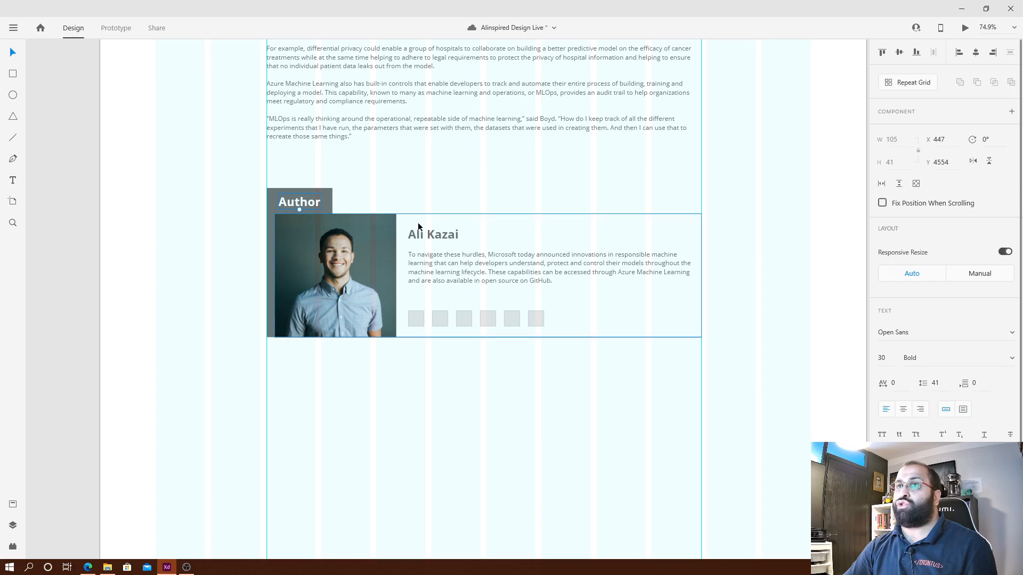
{"action": "scroll", "coordinate": [659, 244], "scroll_direction": "up", "scroll_amount": 15}
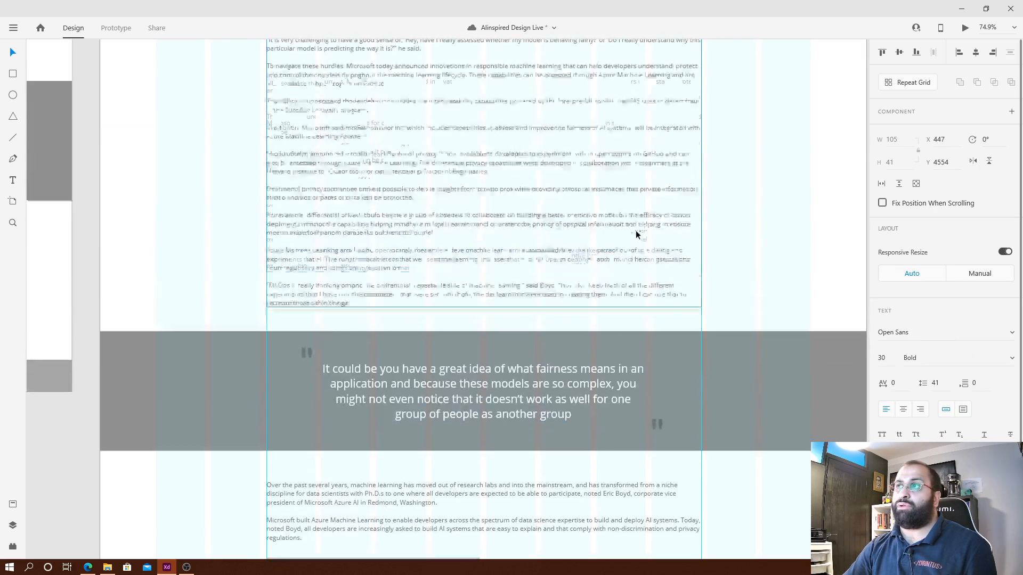
{"action": "scroll", "coordinate": [636, 235], "scroll_direction": "up", "scroll_amount": 5}
{"action": "left_click", "coordinate": [762, 101]}
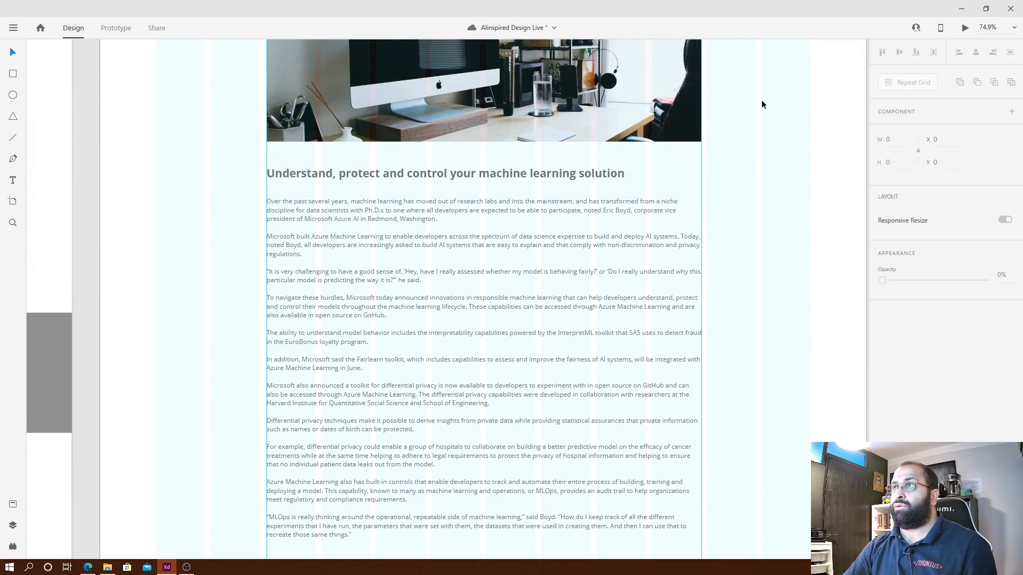
{"action": "left_click_drag", "start_coordinate": [762, 100], "coordinate": [732, 370]}
{"action": "scroll", "coordinate": [434, 128], "scroll_direction": "up", "scroll_amount": 5}
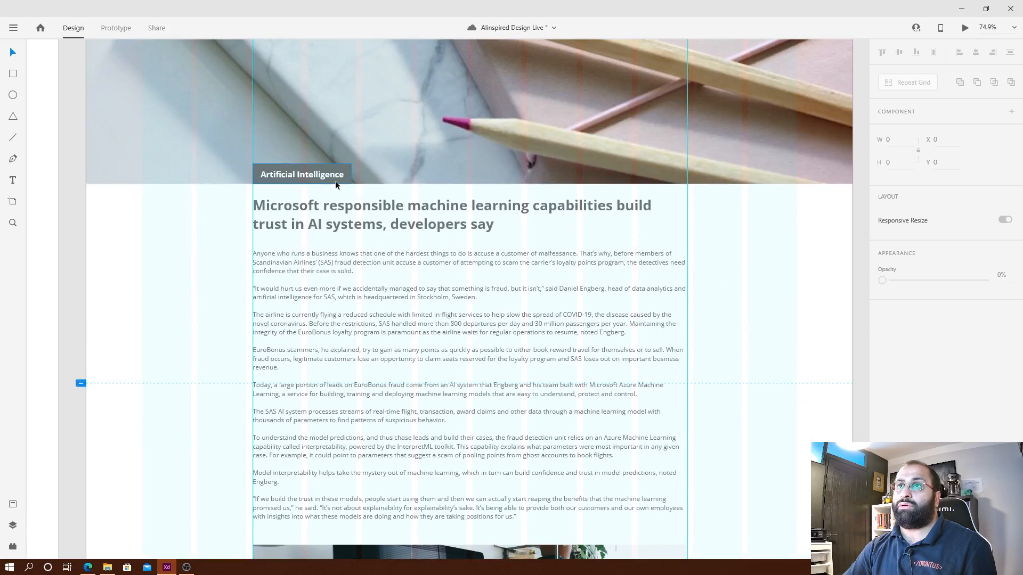
{"action": "left_click", "coordinate": [316, 175]}
{"action": "scroll", "coordinate": [648, 202], "scroll_direction": "down", "scroll_amount": 5}
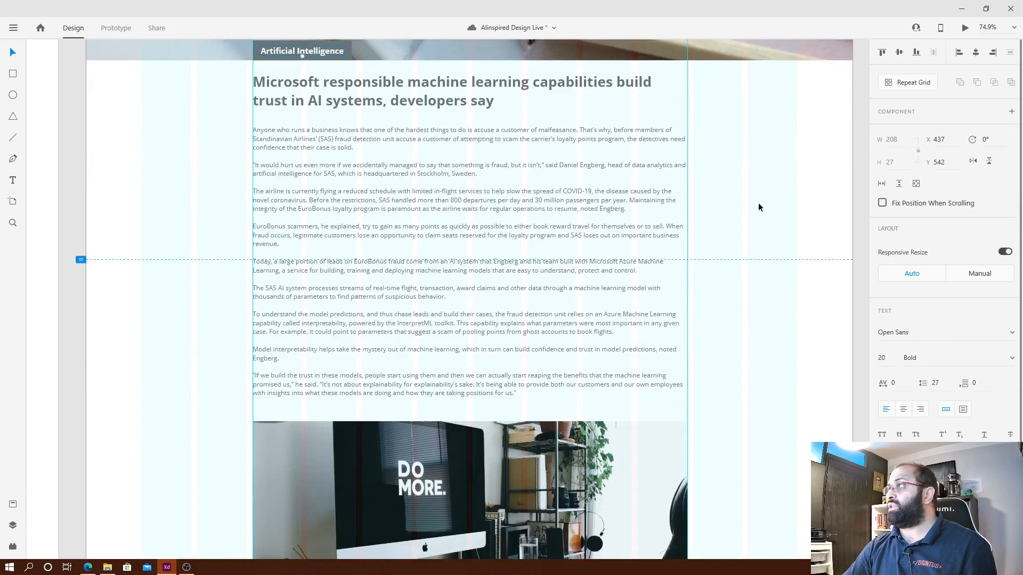
{"action": "scroll", "coordinate": [965, 105], "scroll_direction": "down", "scroll_amount": 2}
{"action": "scroll", "coordinate": [964, 105], "scroll_direction": "down", "scroll_amount": 1}
{"action": "scroll", "coordinate": [801, 228], "scroll_direction": "down", "scroll_amount": 15}
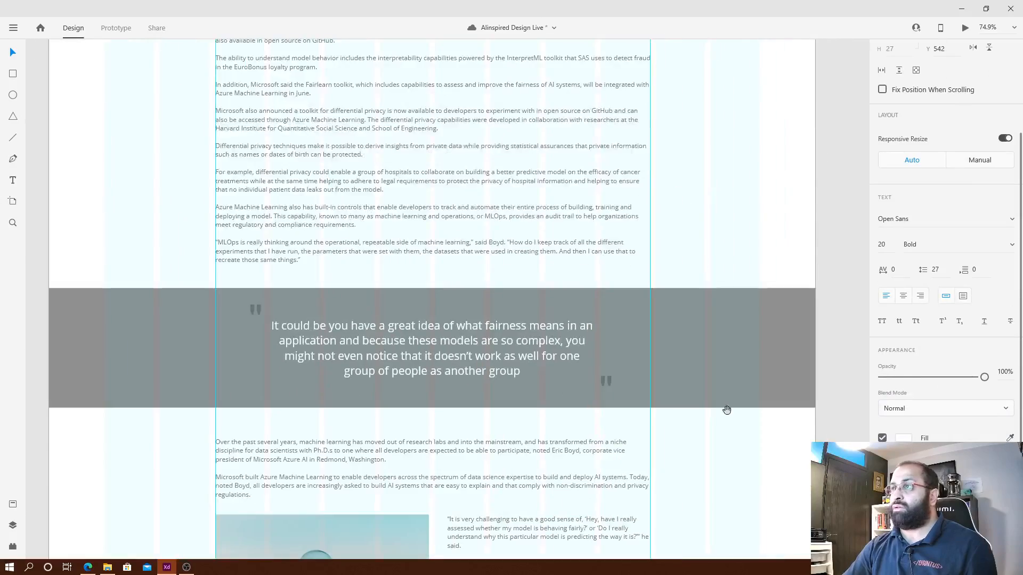
{"action": "scroll", "coordinate": [716, 238], "scroll_direction": "right", "scroll_amount": 2}
{"action": "scroll", "coordinate": [716, 238], "scroll_direction": "down", "scroll_amount": 7}
{"action": "scroll", "coordinate": [715, 237], "scroll_direction": "left", "scroll_amount": 1}
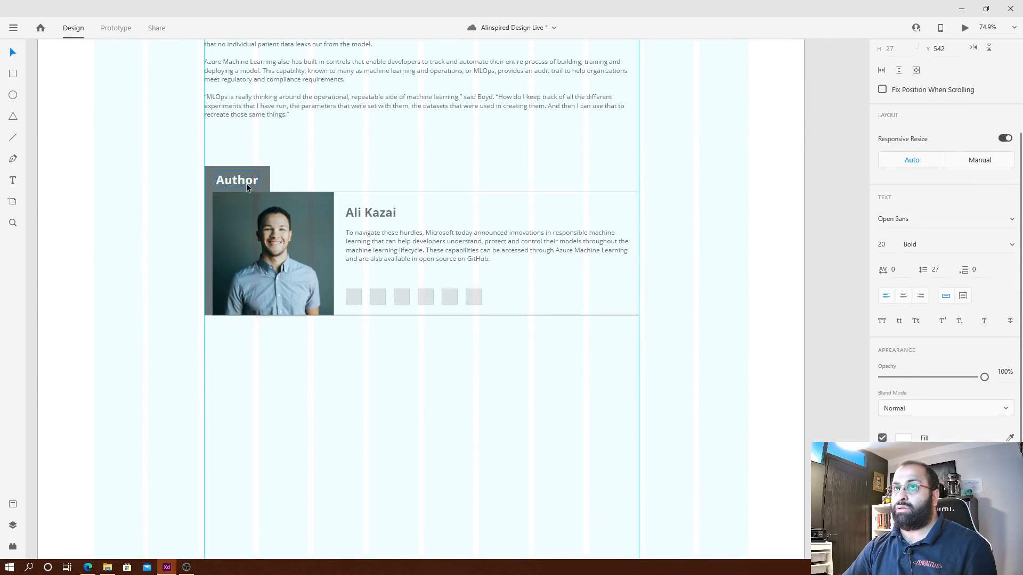
Try a font size of 20 on the Author label, and settle on 25.
{"action": "left_click", "coordinate": [247, 183]}
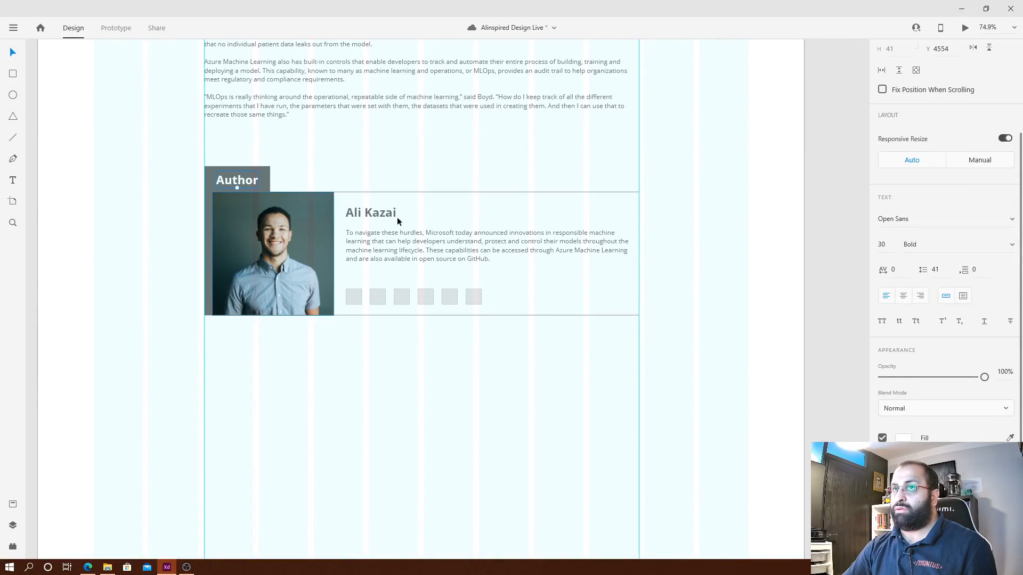
{"action": "left_click", "coordinate": [888, 245]}
{"action": "type", "text": "20"}
{"action": "key", "text": "Return"}
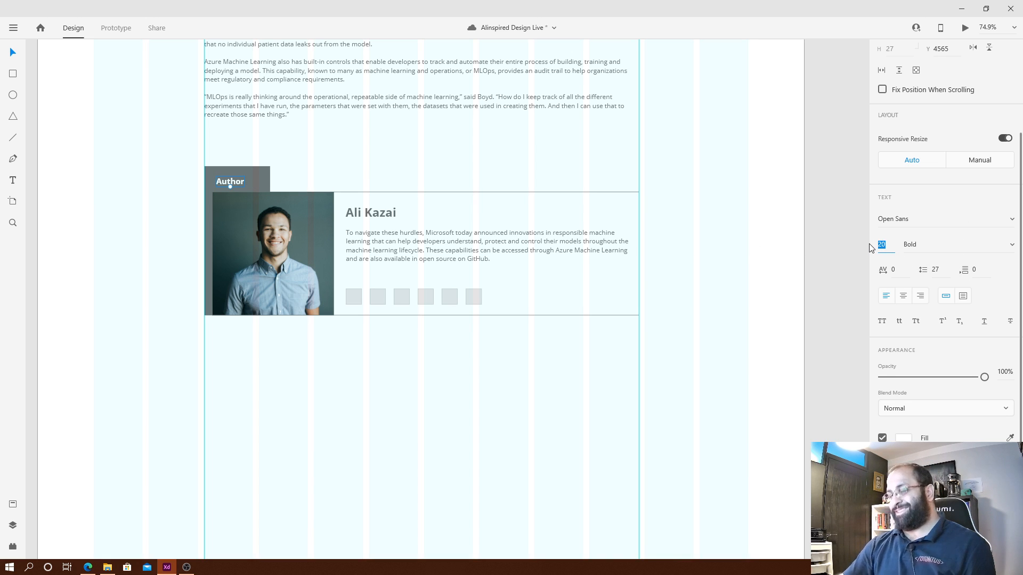
{"action": "type", "text": "25"}
{"action": "key", "text": "Return"}
{"action": "left_click", "coordinate": [392, 147]}
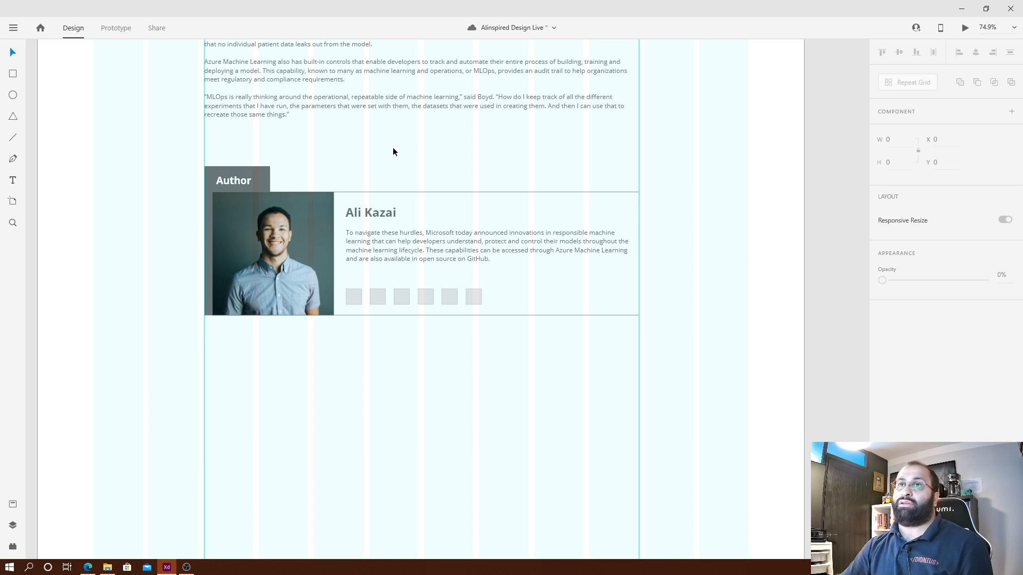
Try to align the Author label with the photo's left edge.
{"action": "left_click", "coordinate": [239, 183]}
{"action": "left_click_drag", "start_coordinate": [239, 182], "coordinate": [232, 180]}
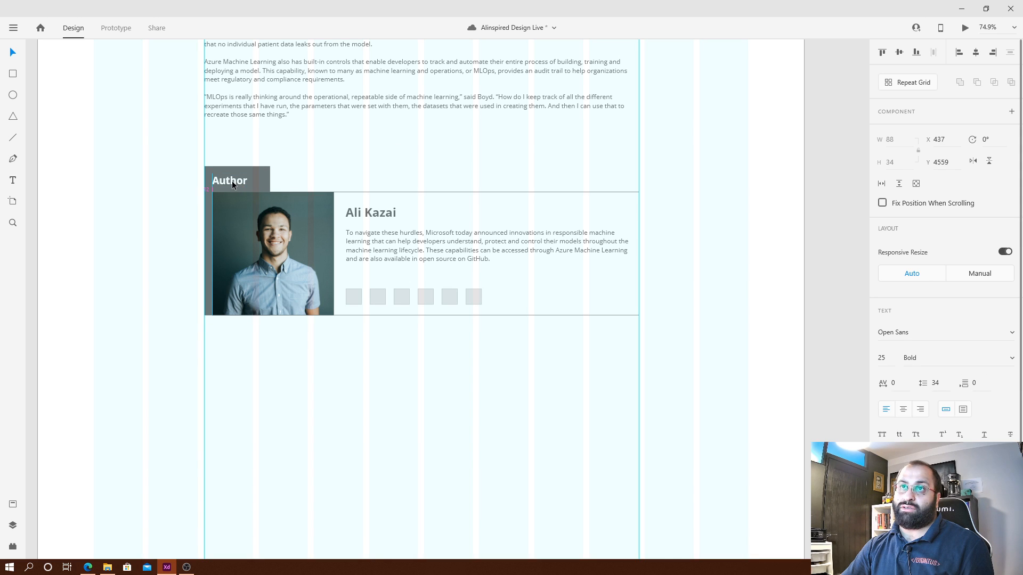
{"action": "key", "text": "shift+Right"}
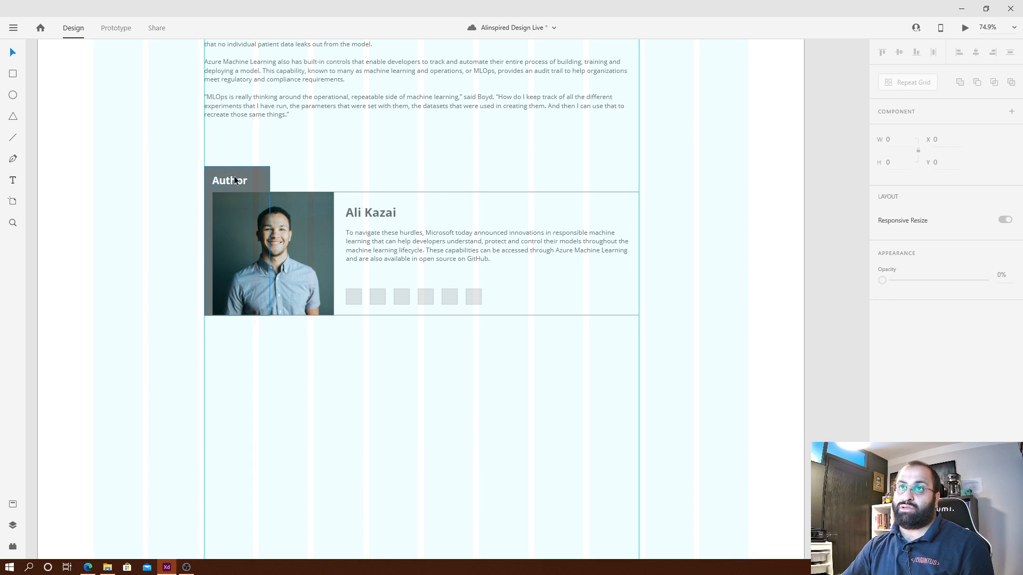
{"action": "left_click", "coordinate": [340, 155]}
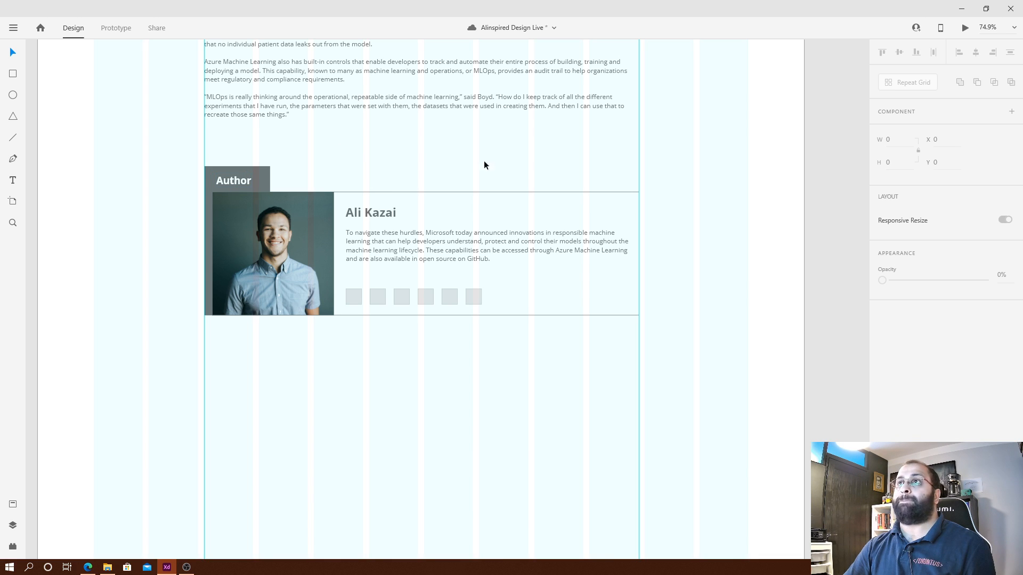
Save the document and check the author card in the preview.
{"action": "key", "text": "ctrl+s"}
{"action": "left_click", "coordinate": [963, 32]}
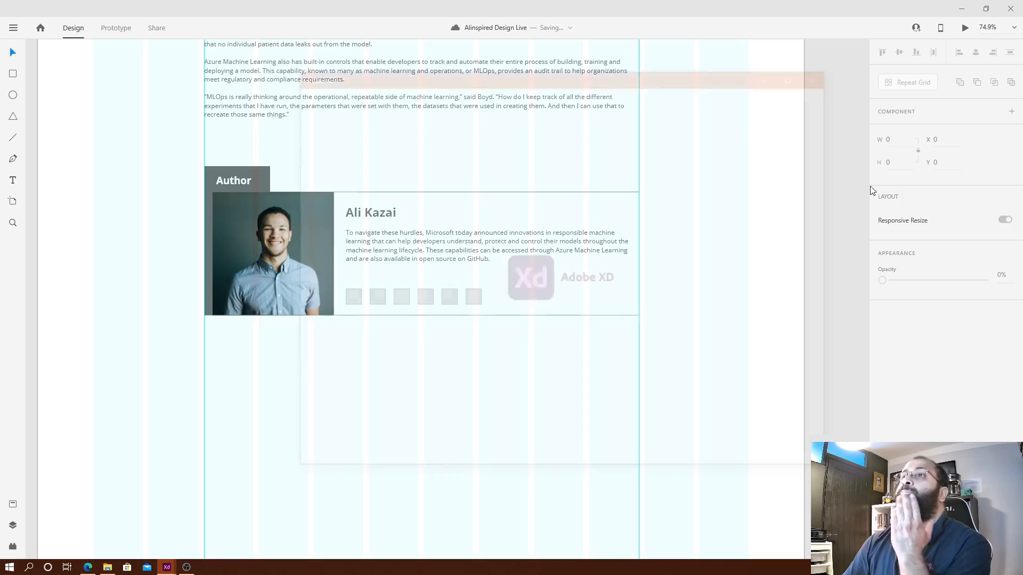
{"action": "scroll", "coordinate": [790, 310], "scroll_direction": "down", "scroll_amount": 20}
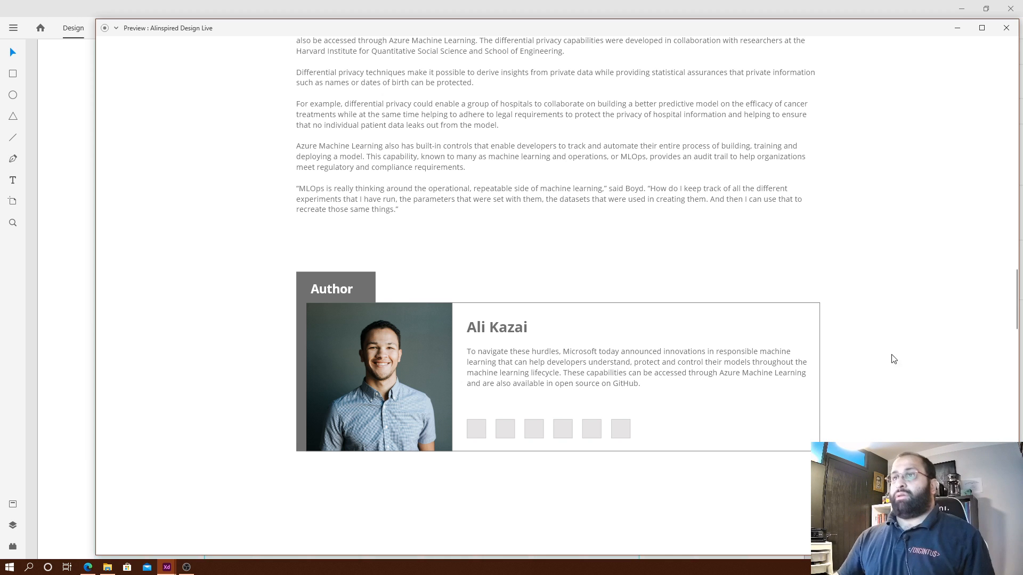
{"action": "left_click", "coordinate": [1004, 28]}
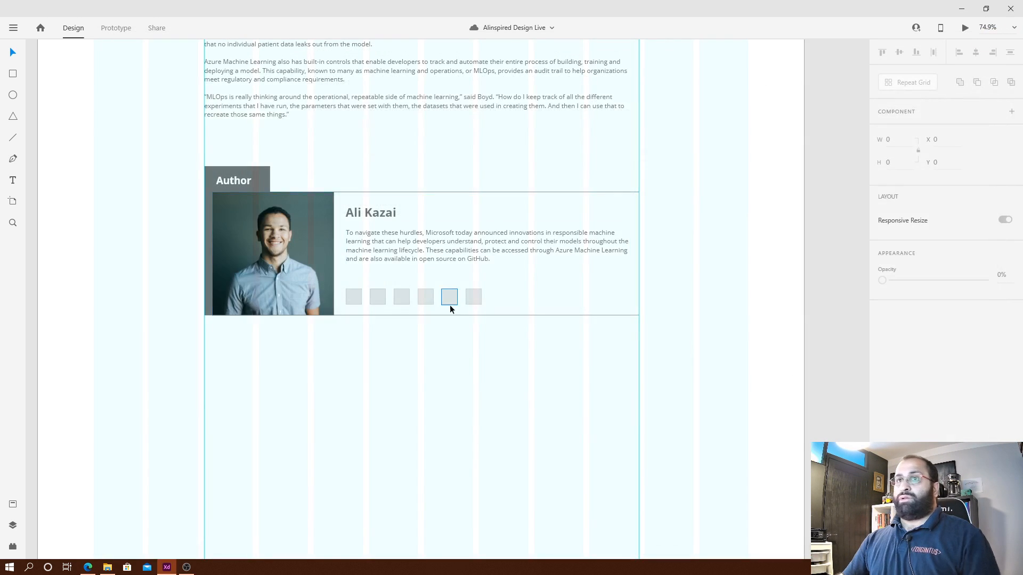
Align the Author label with the photo's left edge, and shift all card elements except the grey block 10 px right.
{"action": "left_click_drag", "start_coordinate": [526, 365], "coordinate": [231, 181]}
{"action": "left_click", "coordinate": [329, 147]}
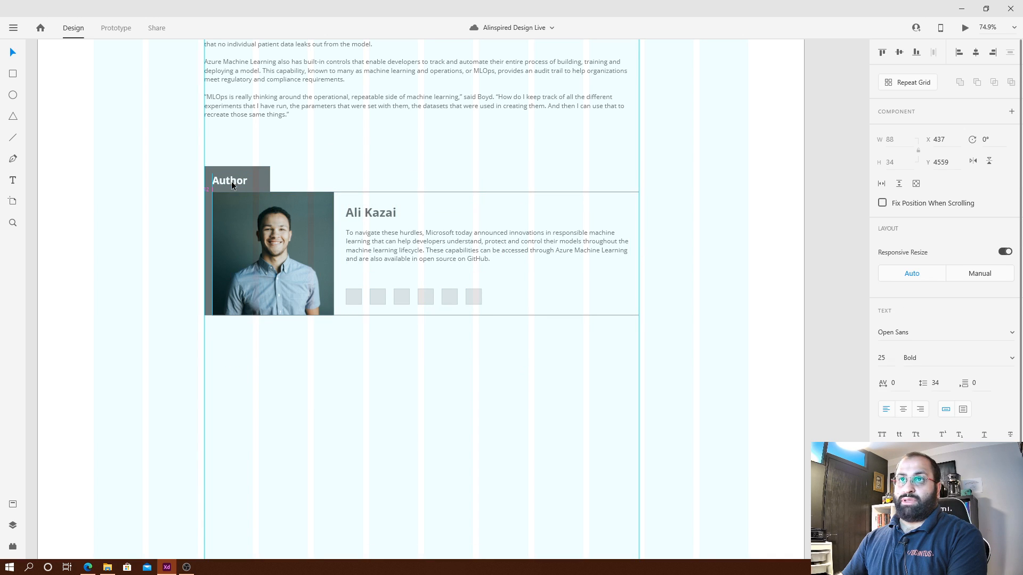
{"action": "left_click_drag", "start_coordinate": [591, 348], "coordinate": [232, 178]}
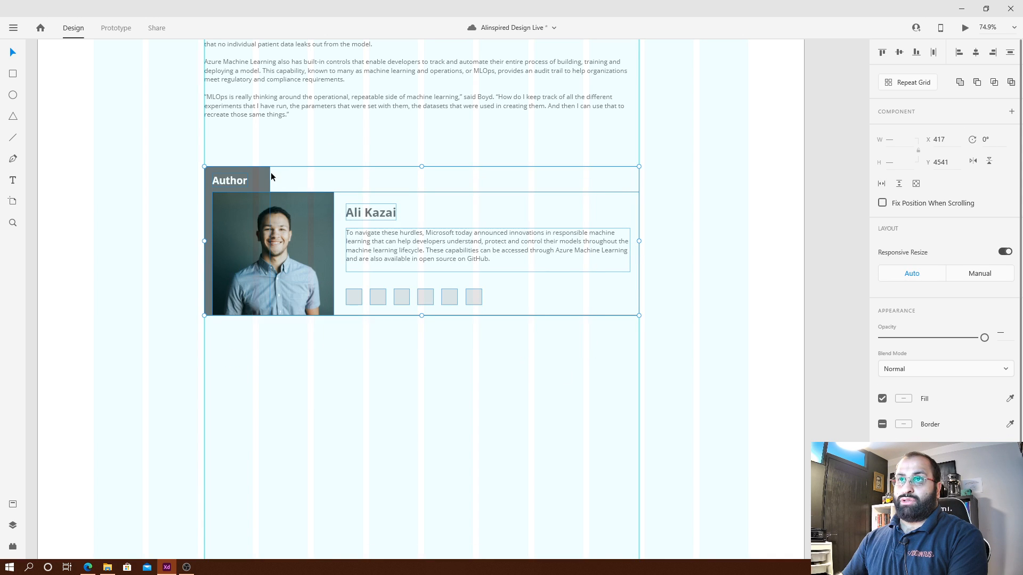
{"action": "left_click", "coordinate": [268, 176], "text": "shift"}
{"action": "key", "text": "shift+Right"}
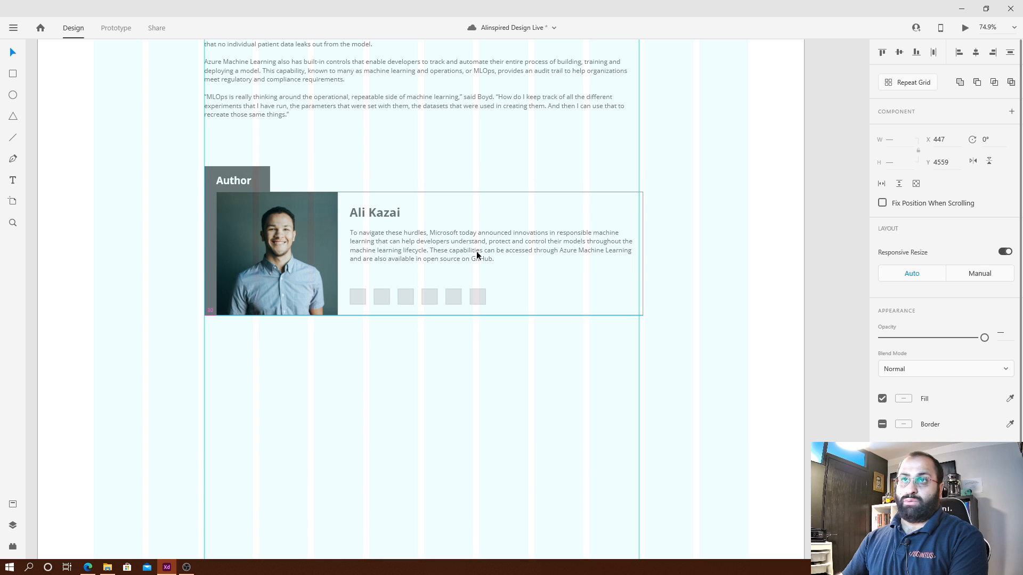
{"action": "left_click", "coordinate": [455, 369]}
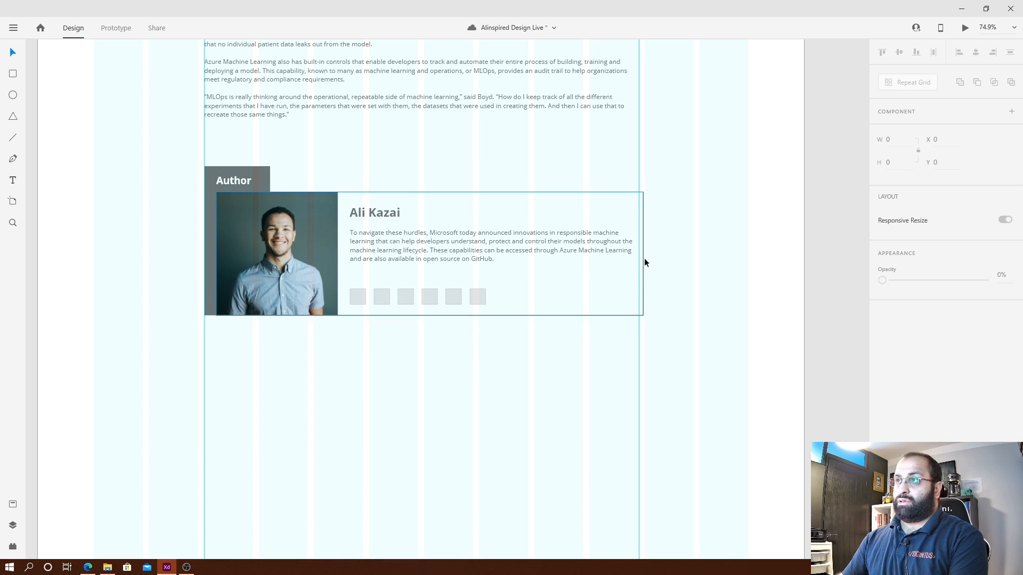
Narrow the author card outline to 1060 px at the column's right guide, and fit the bio text box at X 782 with a 702 px width.
{"action": "left_click", "coordinate": [644, 258]}
{"action": "left_click_drag", "start_coordinate": [642, 254], "coordinate": [639, 254]}
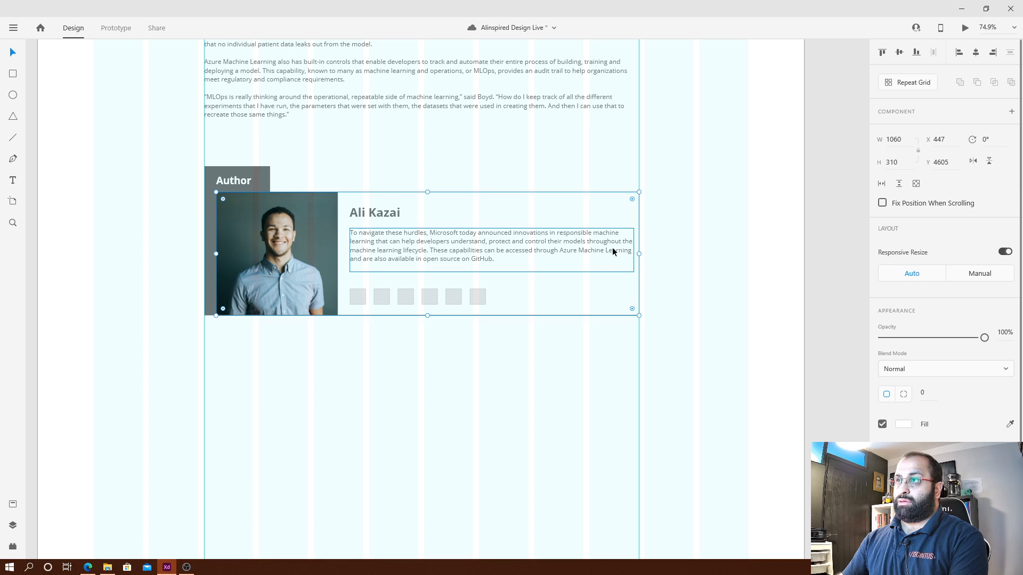
{"action": "double_click", "coordinate": [613, 248]}
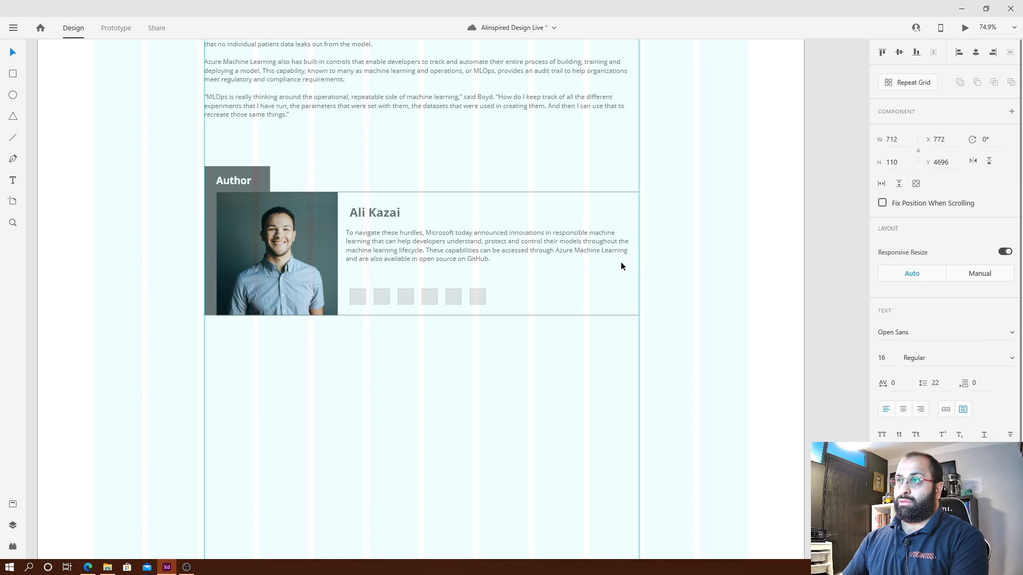
{"action": "key", "text": "shift+Left"}
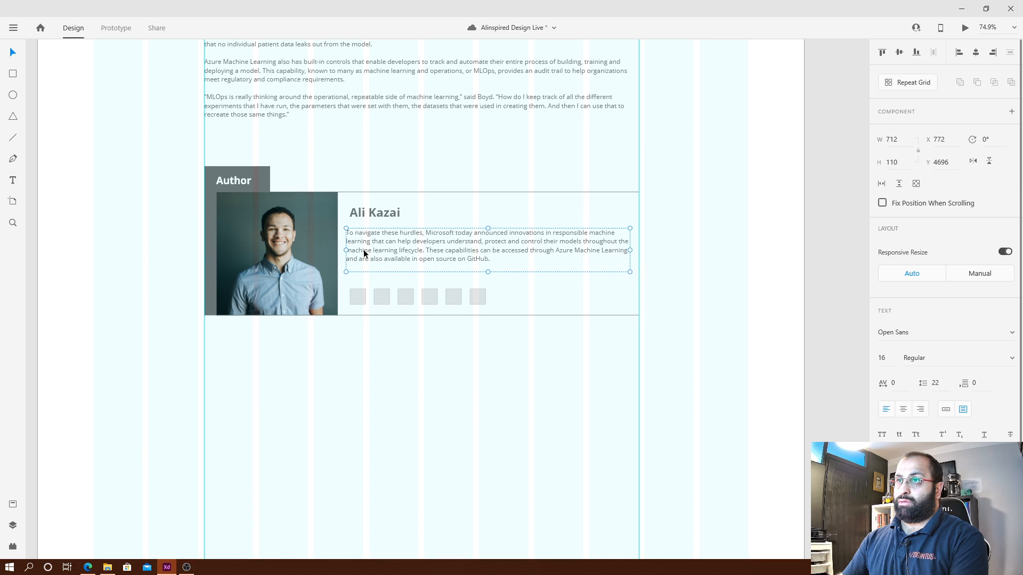
{"action": "left_click_drag", "start_coordinate": [346, 249], "coordinate": [349, 250]}
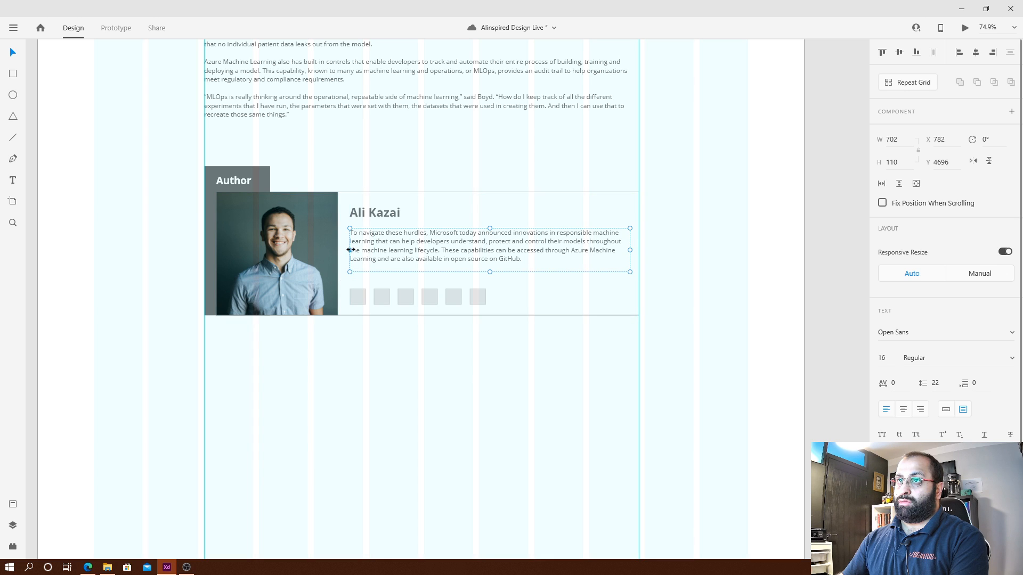
{"action": "left_click", "coordinate": [444, 343]}
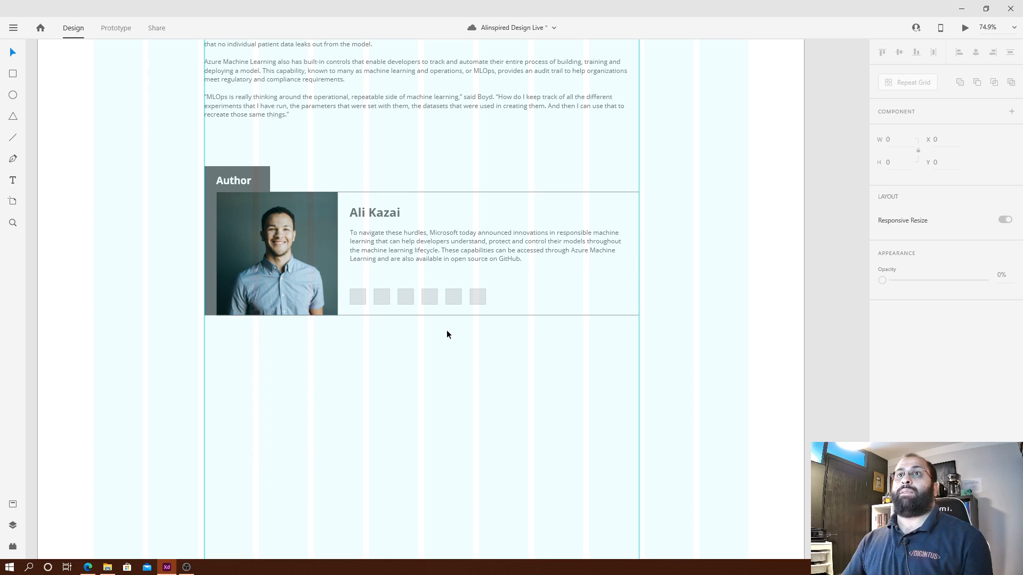
Check the author card in the preview, close the preview and save the document.
{"action": "left_click", "coordinate": [966, 28]}
{"action": "scroll", "coordinate": [767, 319], "scroll_direction": "down", "scroll_amount": 10}
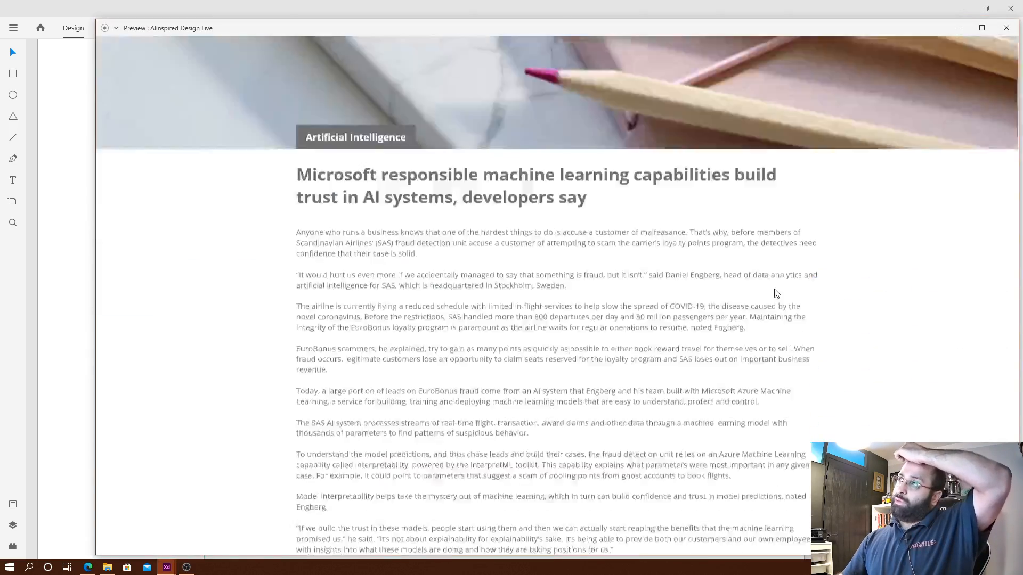
{"action": "scroll", "coordinate": [783, 277], "scroll_direction": "down", "scroll_amount": 20}
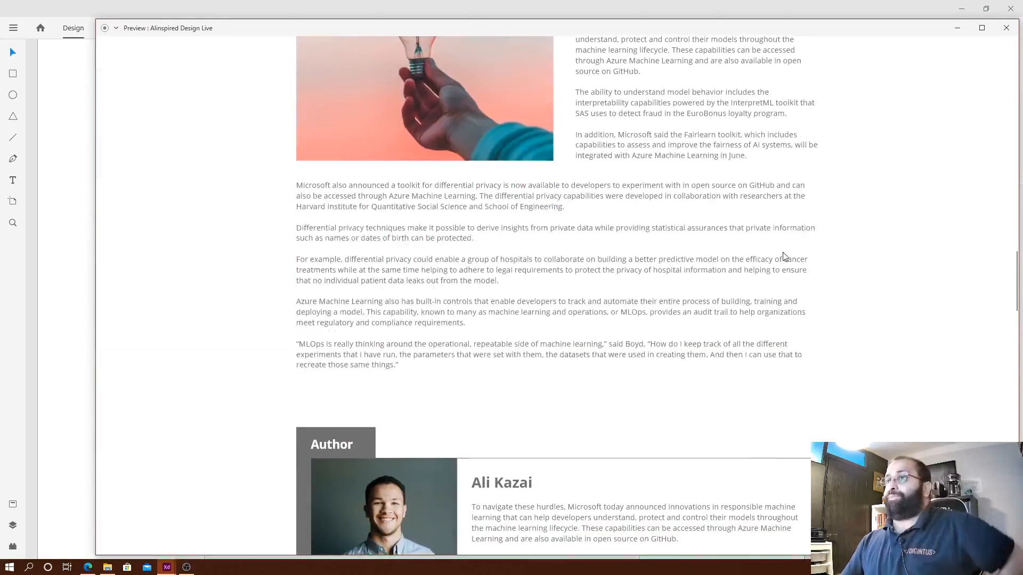
{"action": "scroll", "coordinate": [788, 255], "scroll_direction": "up", "scroll_amount": 5}
{"action": "scroll", "coordinate": [842, 253], "scroll_direction": "down", "scroll_amount": 2}
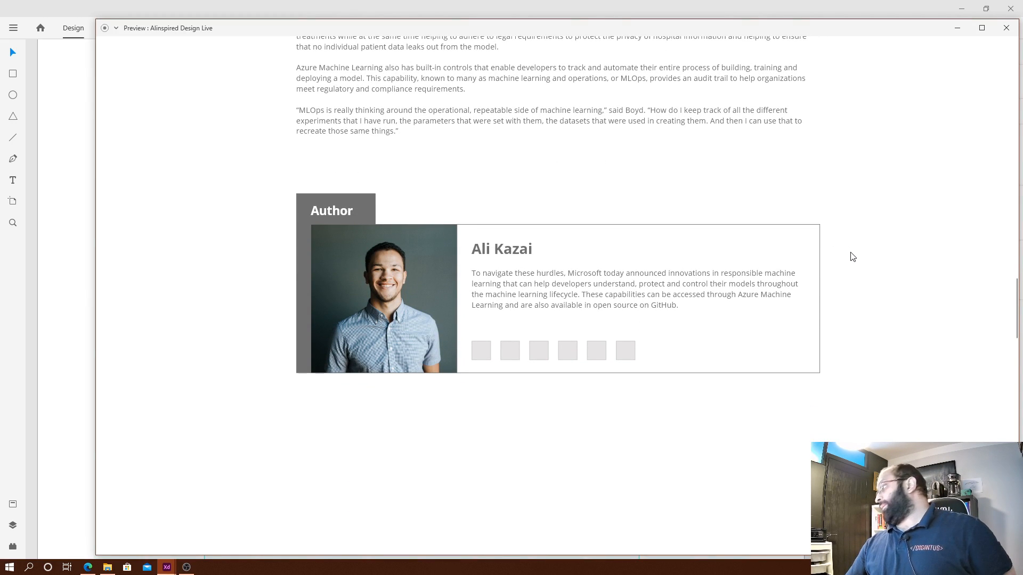
{"action": "left_click", "coordinate": [1007, 27]}
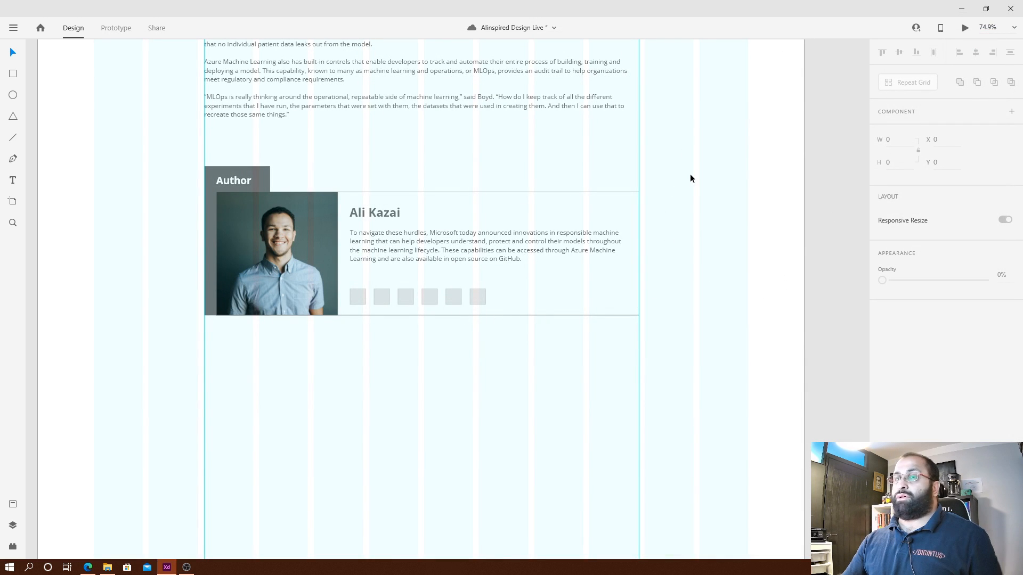
{"action": "key", "text": "ctrl+s"}
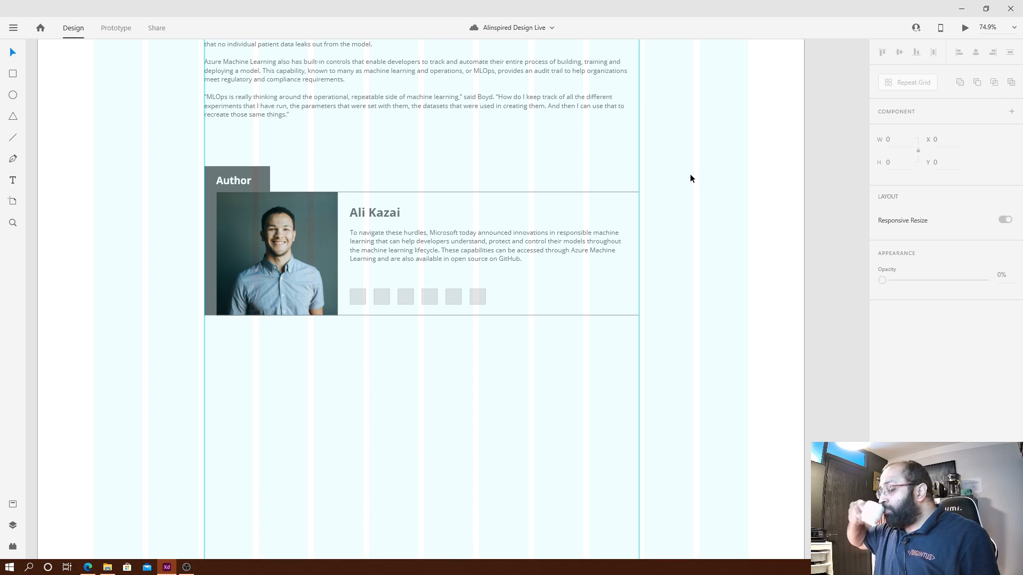
{"action": "key", "text": "alt+Tab"}
{"action": "key", "text": "alt+Tab"}
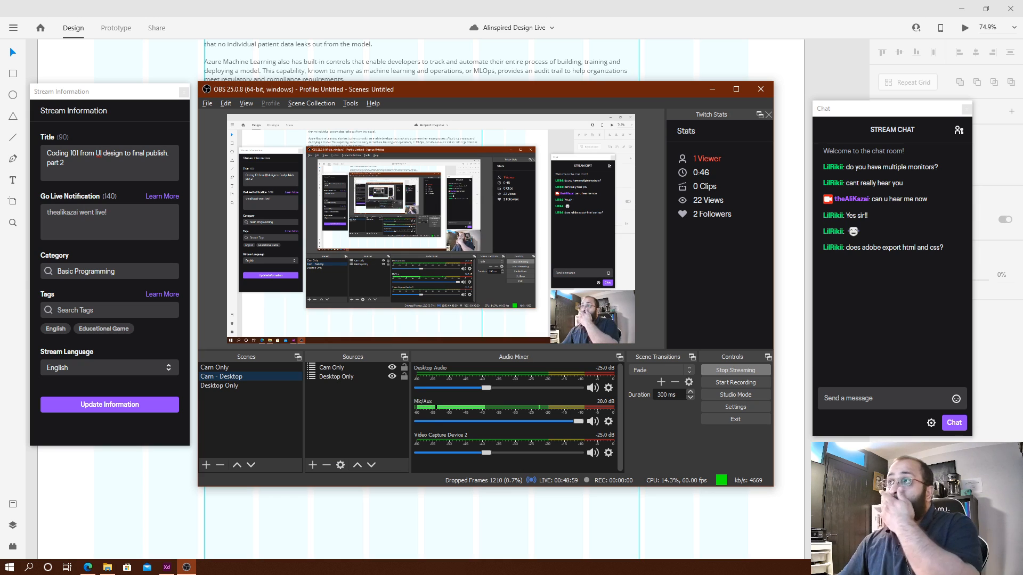
{"action": "key", "text": "alt+Tab"}
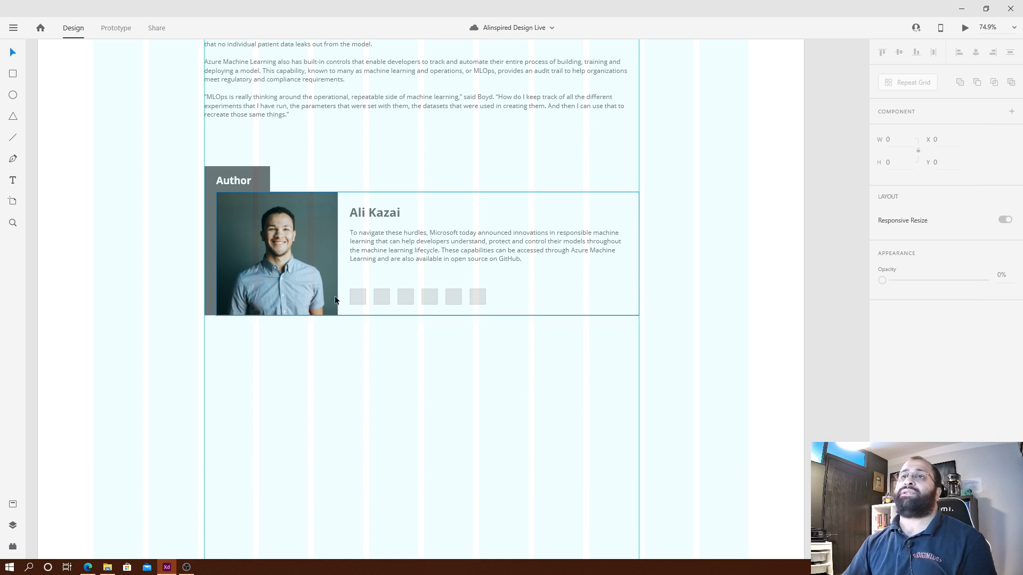
Copy the email sign-up band from the Blog Listing artboard and place it below the author card on the Blog Post artboard.
{"action": "scroll", "coordinate": [467, 290], "scroll_direction": "left", "scroll_amount": 5}
{"action": "scroll", "coordinate": [548, 285], "scroll_direction": "down", "scroll_amount": 3}
{"action": "scroll", "coordinate": [533, 238], "scroll_direction": "down", "scroll_amount": 1}
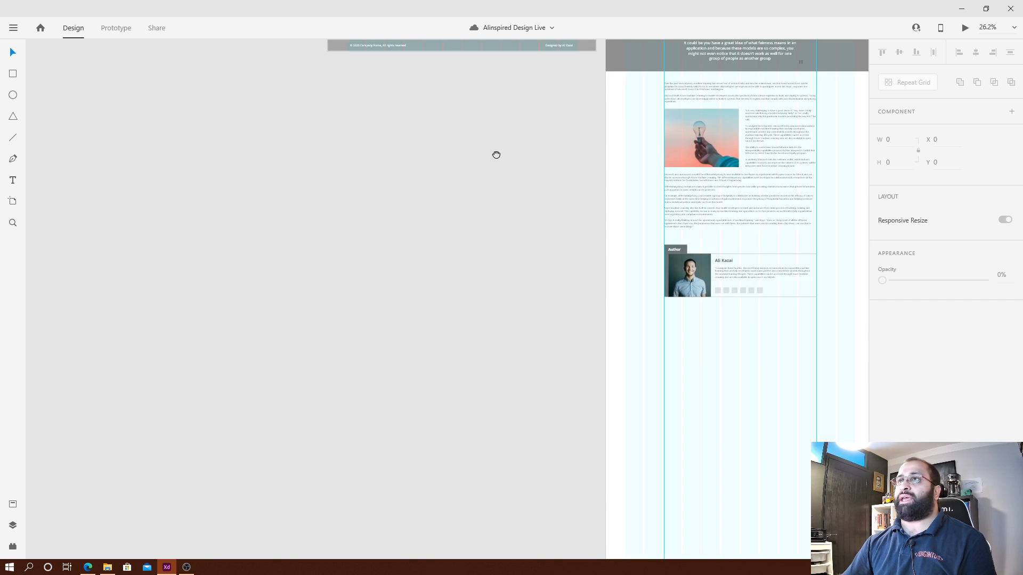
{"action": "left_click_drag", "start_coordinate": [496, 155], "coordinate": [384, 379]}
{"action": "scroll", "coordinate": [440, 336], "scroll_direction": "down", "scroll_amount": 1}
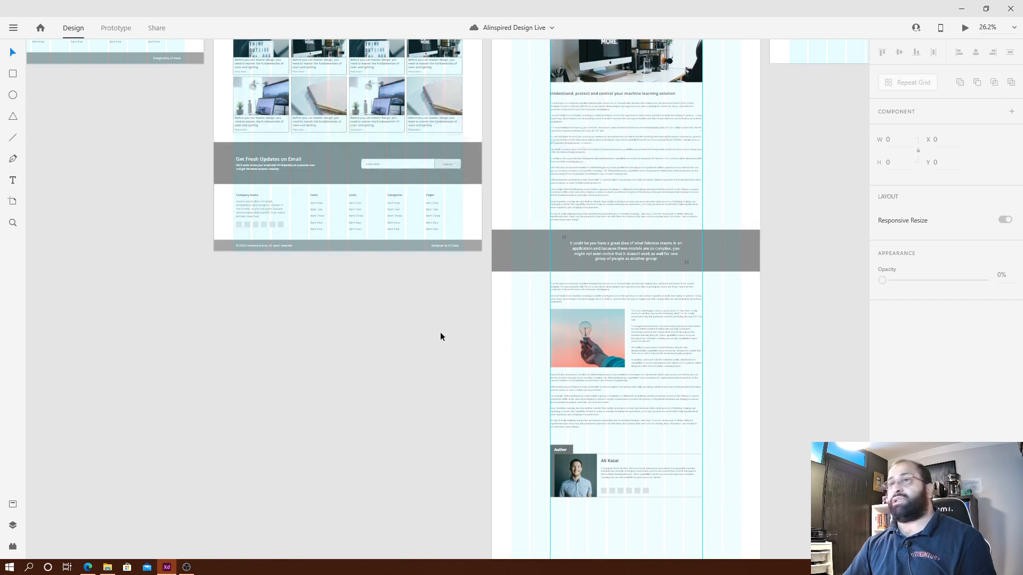
{"action": "left_click_drag", "start_coordinate": [176, 153], "coordinate": [477, 181]}
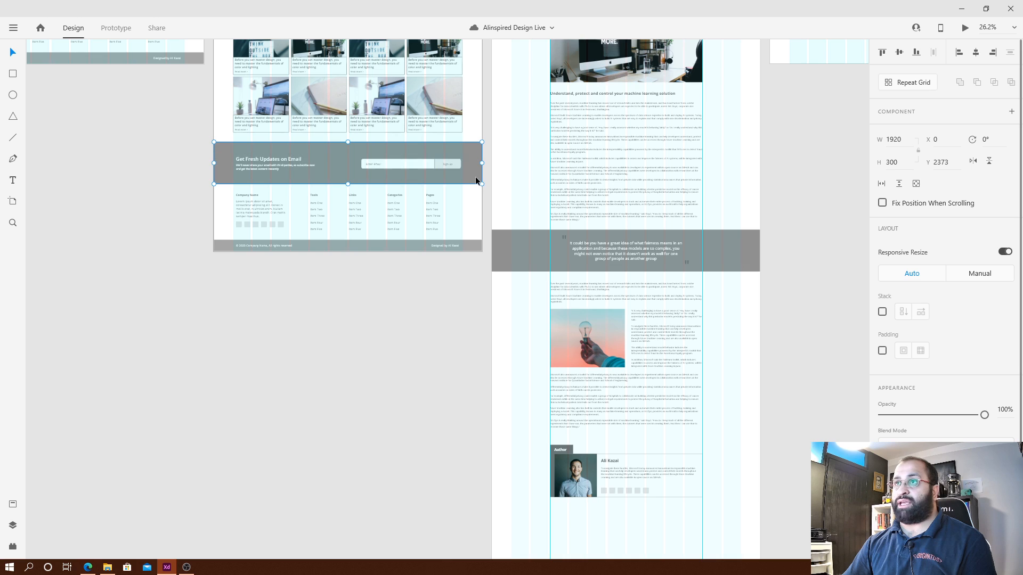
{"action": "left_click", "coordinate": [774, 335]}
{"action": "scroll", "coordinate": [770, 330], "scroll_direction": "down", "scroll_amount": 5}
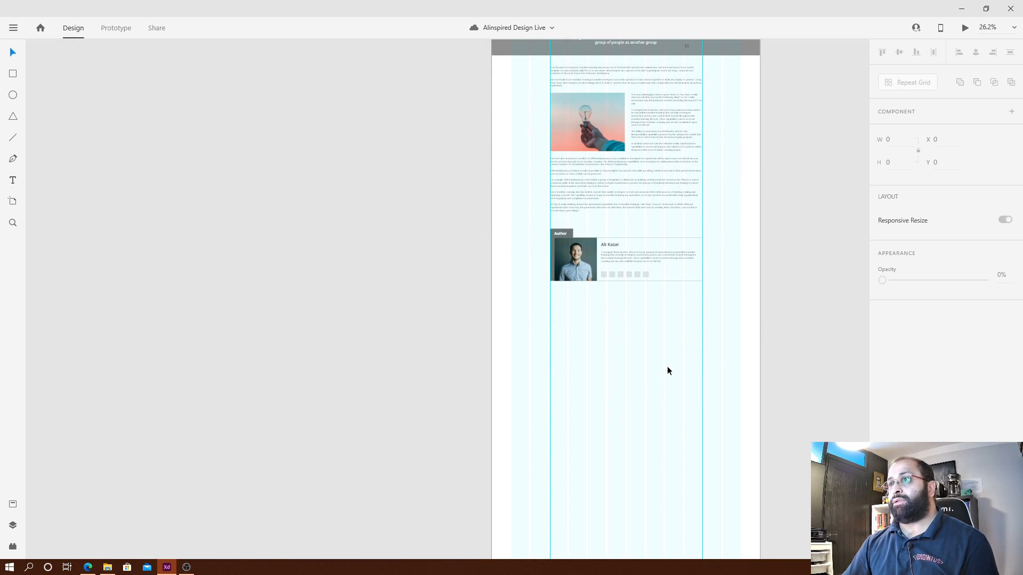
{"action": "key", "text": "ctrl+v"}
{"action": "mouse_move", "coordinate": [628, 313]}
{"action": "left_mouse_down"}
{"action": "mouse_move", "coordinate": [633, 334]}
{"action": "mouse_move", "coordinate": [627, 320]}
{"action": "left_mouse_up"}
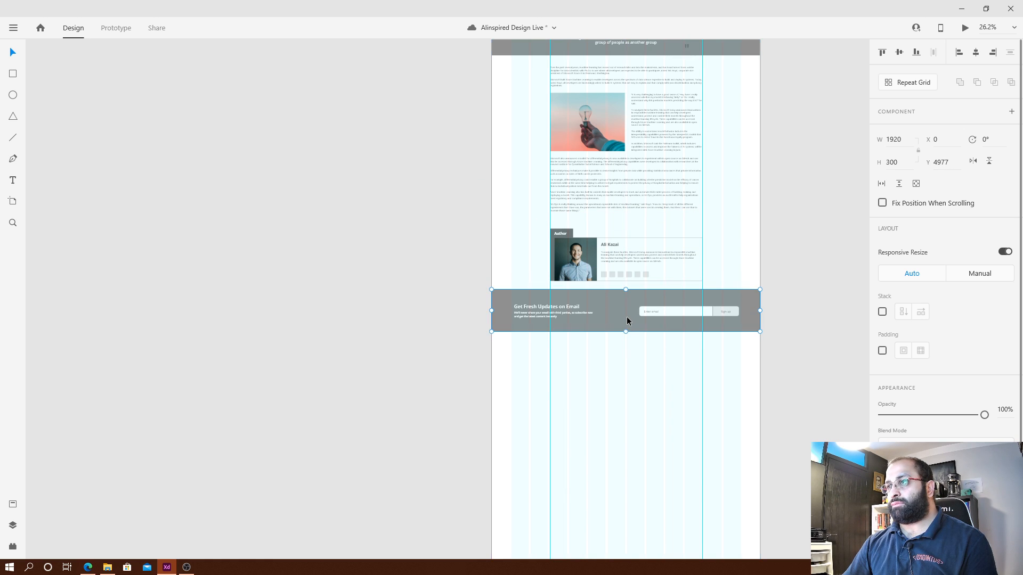
{"action": "left_click", "coordinate": [720, 365]}
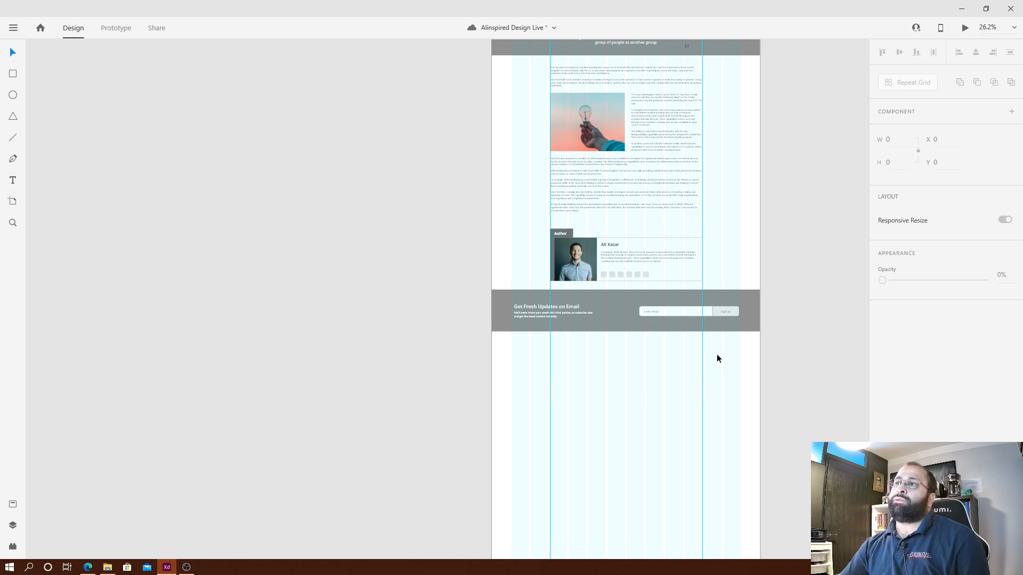
Copy the first row of four article cards on the Blog Listing artboard.
{"action": "left_click_drag", "start_coordinate": [593, 333], "coordinate": [521, 373]}
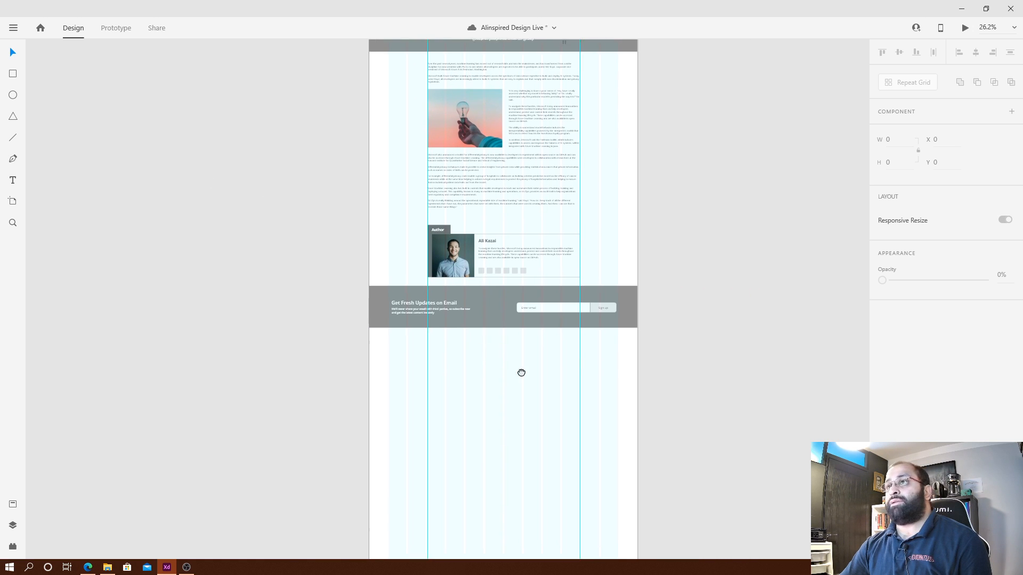
{"action": "scroll", "coordinate": [358, 240], "scroll_direction": "left", "scroll_amount": 3}
{"action": "scroll", "coordinate": [358, 240], "scroll_direction": "up", "scroll_amount": 15}
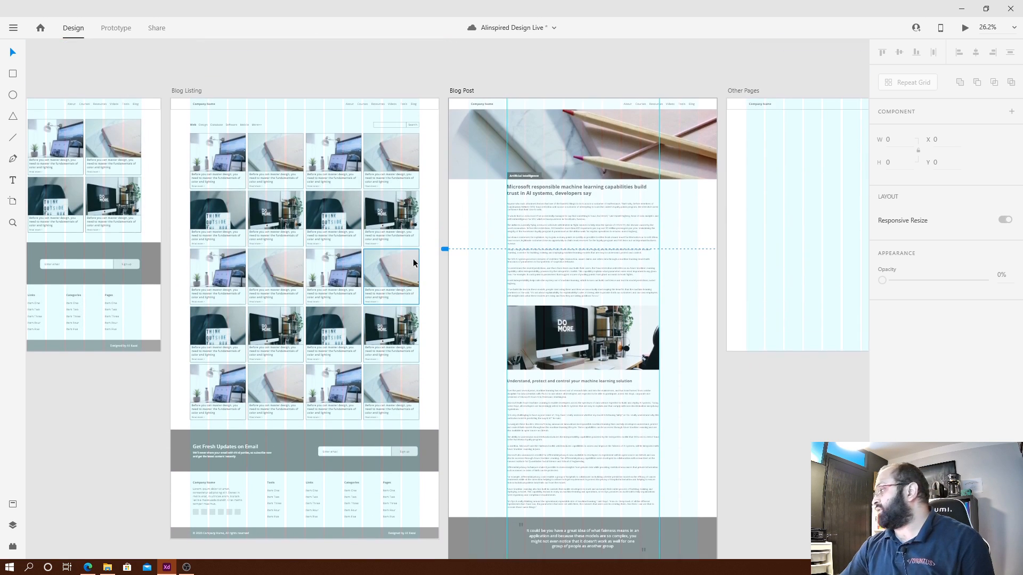
{"action": "left_click_drag", "start_coordinate": [181, 140], "coordinate": [401, 183]}
{"action": "scroll", "coordinate": [691, 379], "scroll_direction": "down", "scroll_amount": 8}
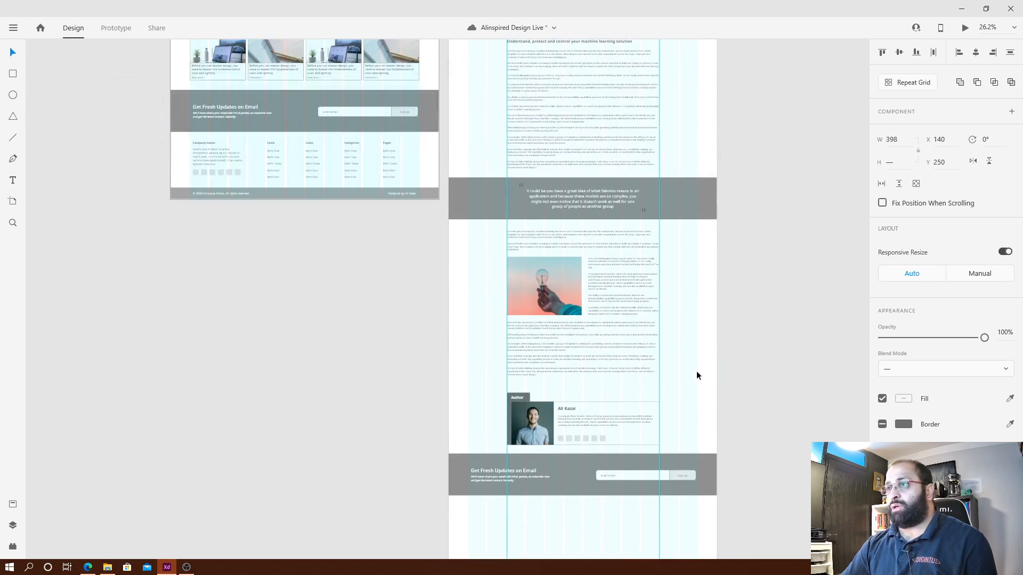
Snap the email sign-up band to the author card's bottom edge and shift it 60 px down.
{"action": "scroll", "coordinate": [697, 376], "scroll_direction": "down", "scroll_amount": 4}
{"action": "scroll", "coordinate": [632, 255], "scroll_direction": "up", "scroll_amount": 5}
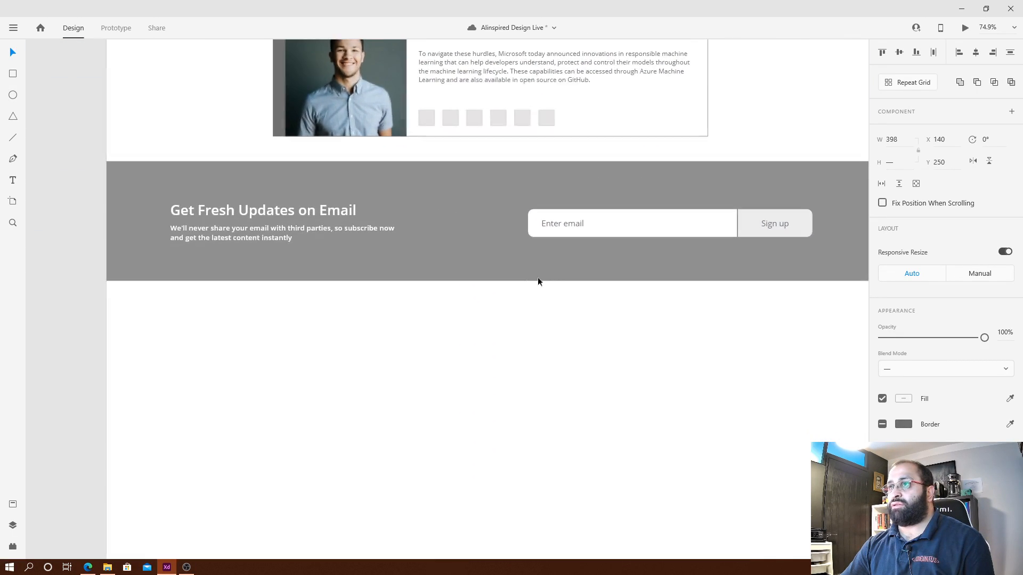
{"action": "left_click", "coordinate": [430, 267]}
{"action": "left_click_drag", "start_coordinate": [438, 267], "coordinate": [462, 234]}
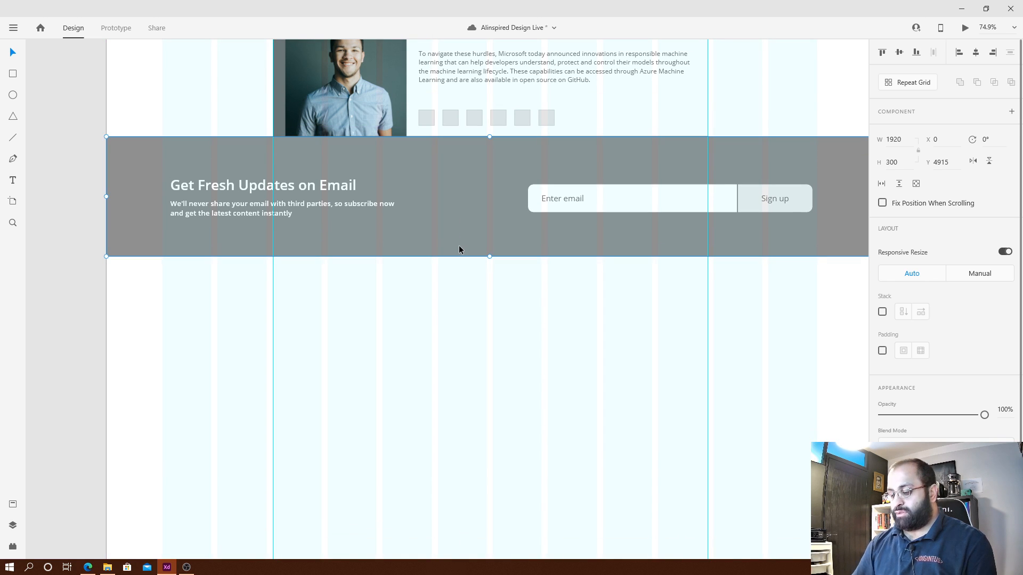
{"action": "key", "text": "shift+Down"}
{"action": "key", "text": "shift+Down"}
{"action": "key", "text": "shift+Down"}
{"action": "key", "text": "shift+Down"}
{"action": "key", "text": "shift+Down"}
{"action": "key", "text": "shift+Down"}
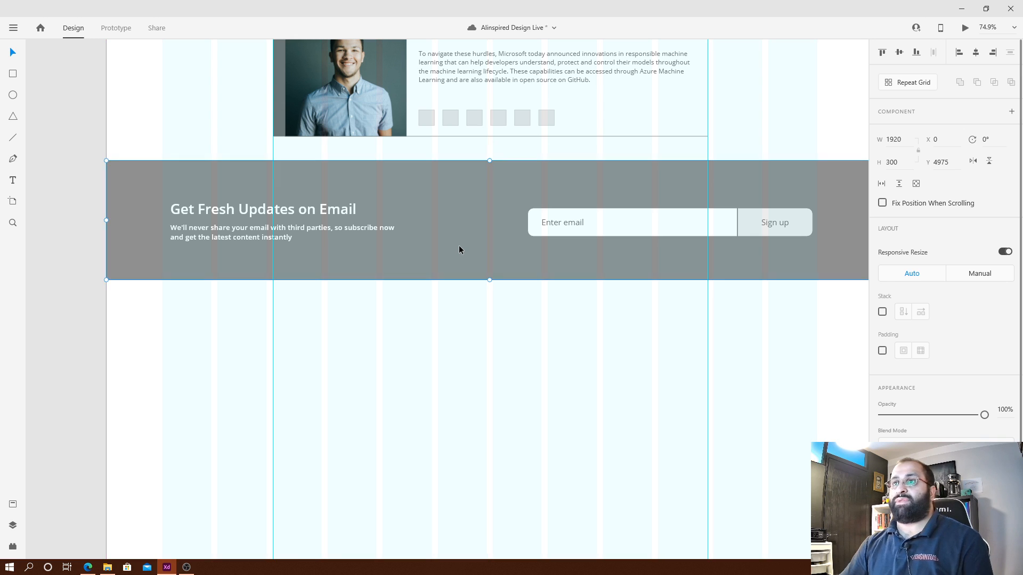
{"action": "left_click", "coordinate": [526, 356]}
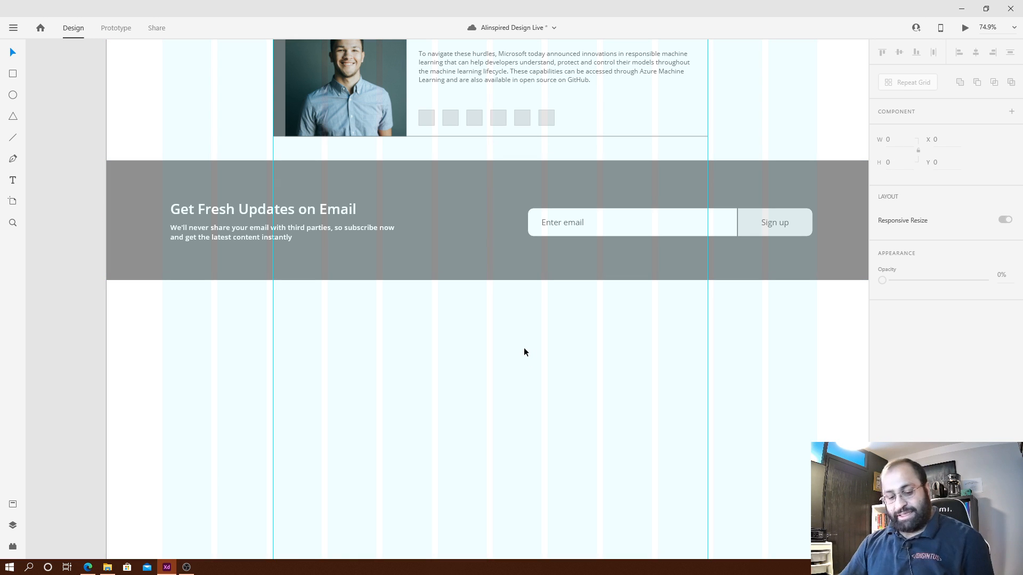
Paste the article card row below the email sign-up band, align it to the grid at X 140, and leave a wide gap above it.
{"action": "key", "text": "ctrl+v"}
{"action": "left_click_drag", "start_coordinate": [548, 279], "coordinate": [571, 386]}
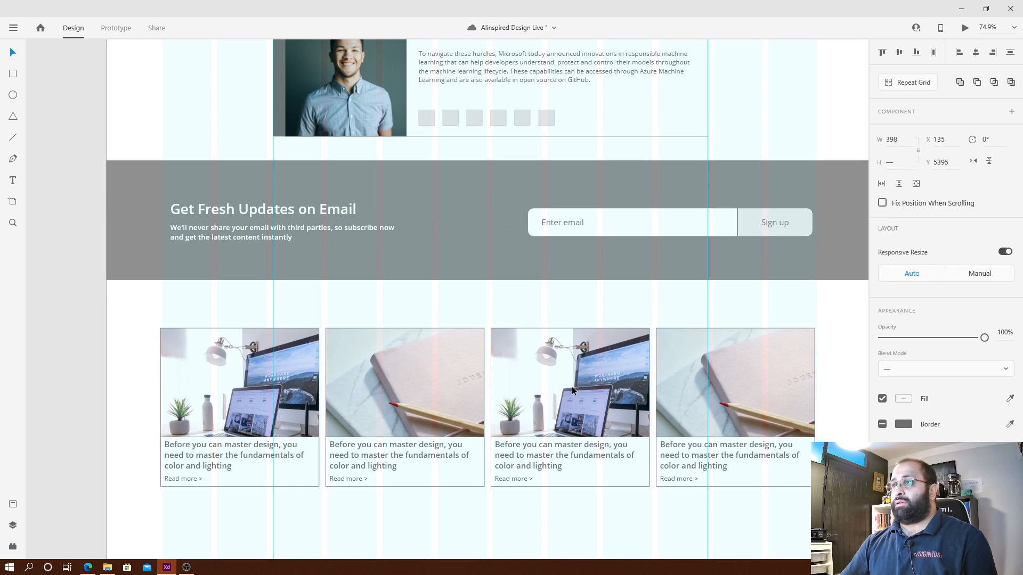
{"action": "key", "text": "Up"}
{"action": "key", "text": "Up"}
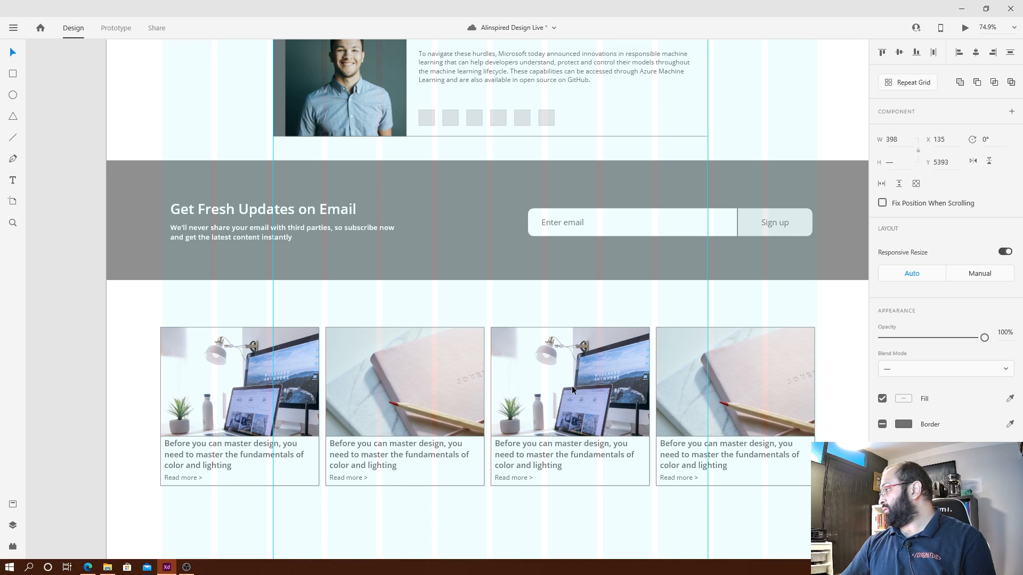
{"action": "left_click_drag", "start_coordinate": [571, 386], "coordinate": [578, 356]}
{"action": "left_click_drag", "start_coordinate": [629, 376], "coordinate": [630, 357]}
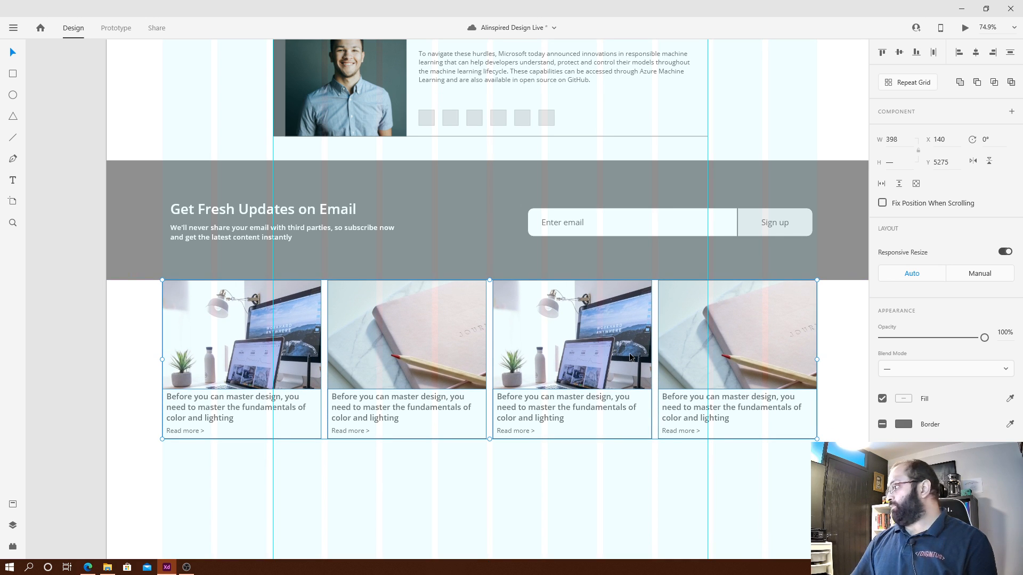
{"action": "scroll", "coordinate": [725, 261], "scroll_direction": "down", "scroll_amount": 3}
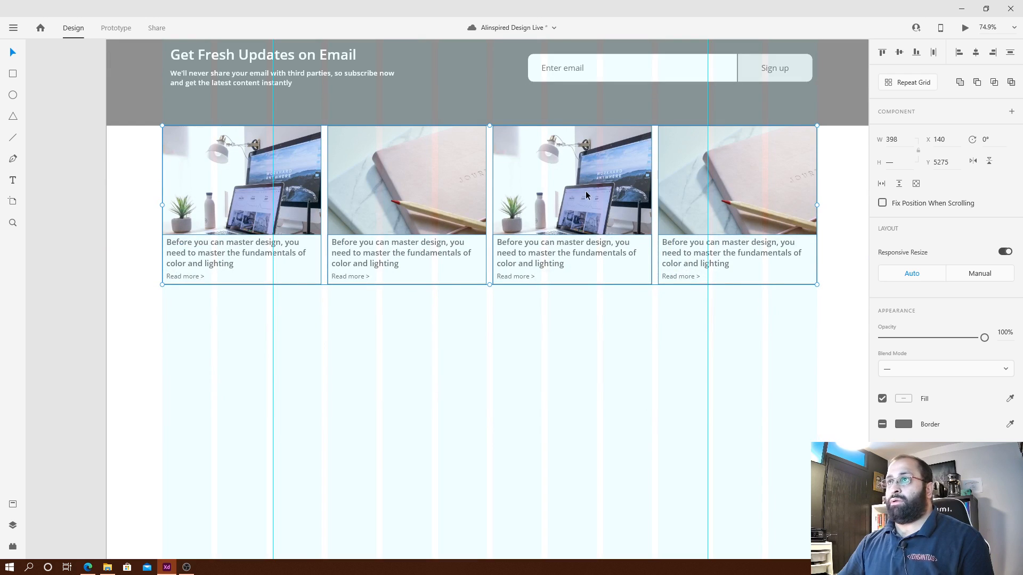
{"action": "left_click_drag", "start_coordinate": [586, 190], "coordinate": [599, 475]}
{"action": "left_click", "coordinate": [509, 277]}
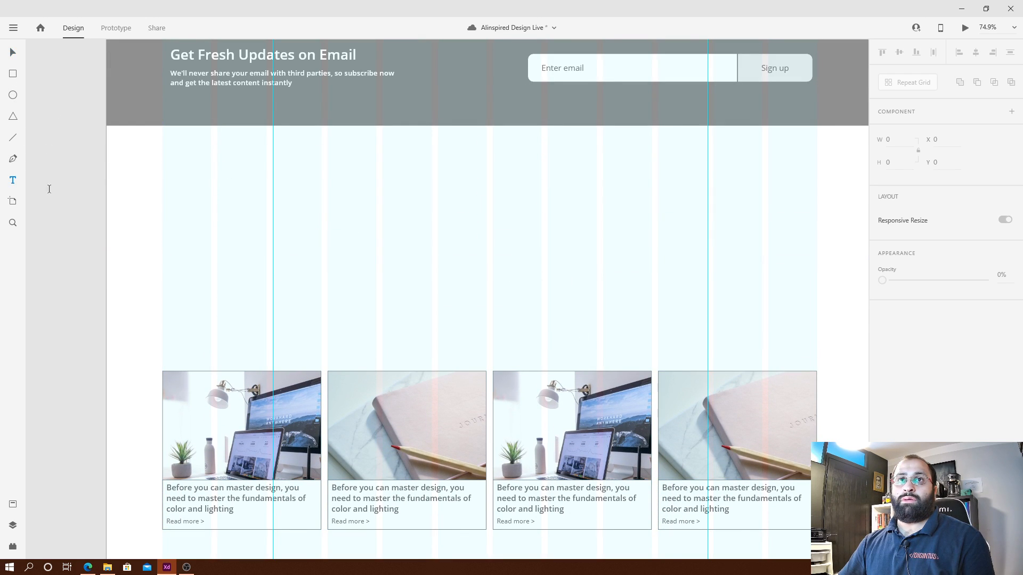
Add the heading "Related Articles" in the gap above the article cards and colour it #000000.
{"action": "left_click", "coordinate": [398, 227]}
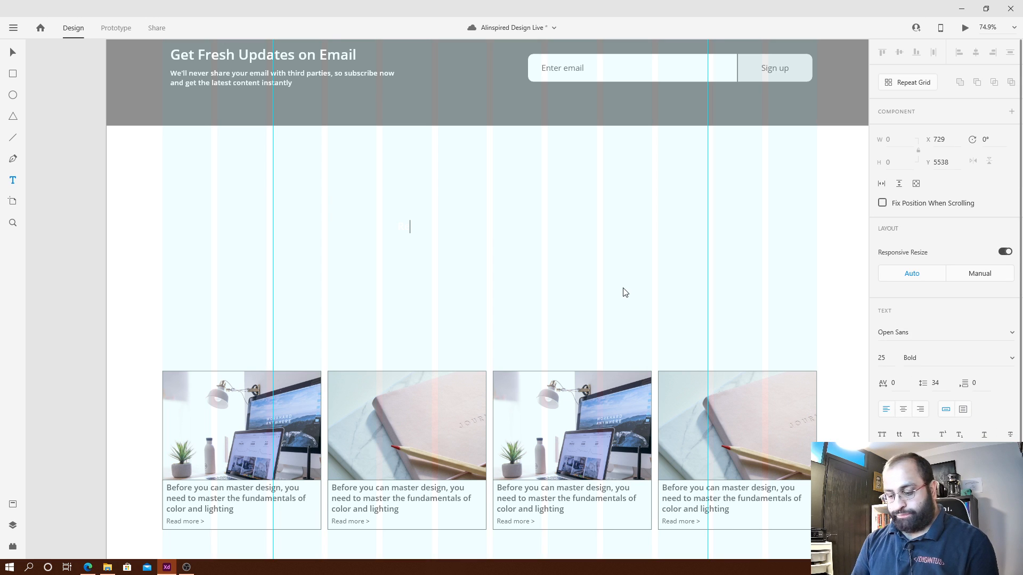
{"action": "type", "text": "Rela"}
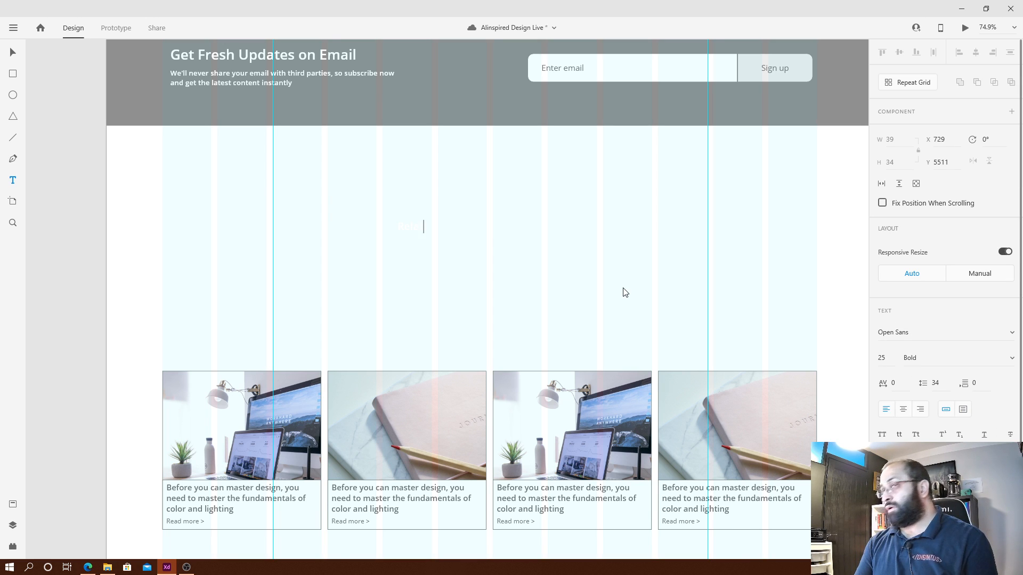
{"action": "type", "text": "ted Article"}
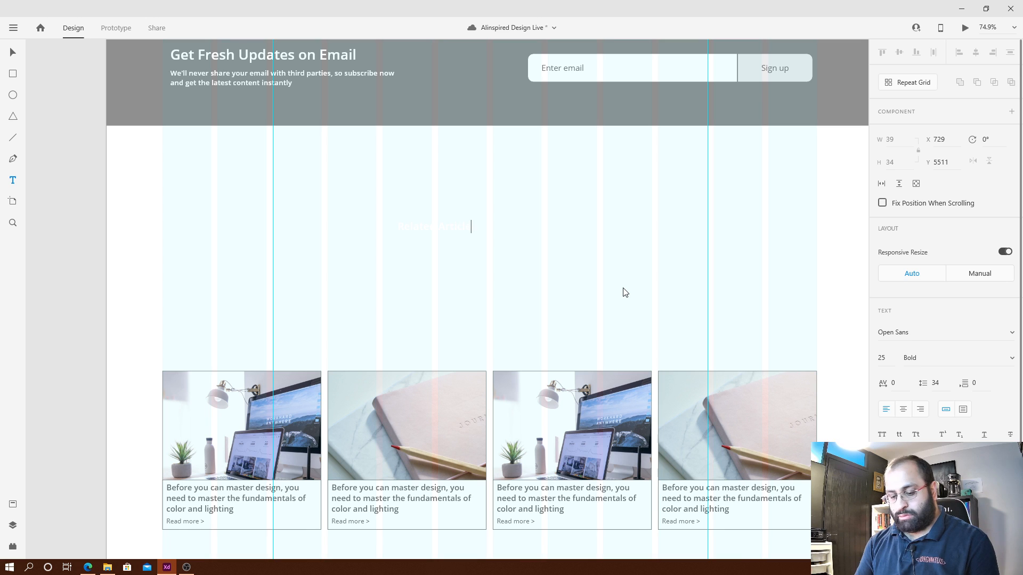
{"action": "type", "text": "s"}
{"action": "key", "text": "ctrl+a"}
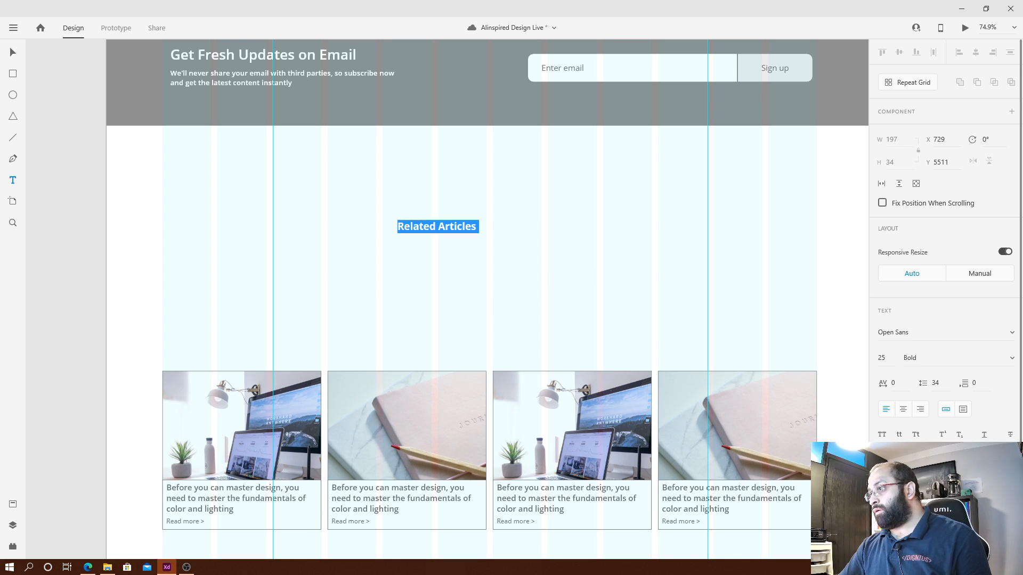
{"action": "left_click", "coordinate": [888, 525]}
{"action": "type", "text": "000"}
{"action": "key", "text": "Return"}
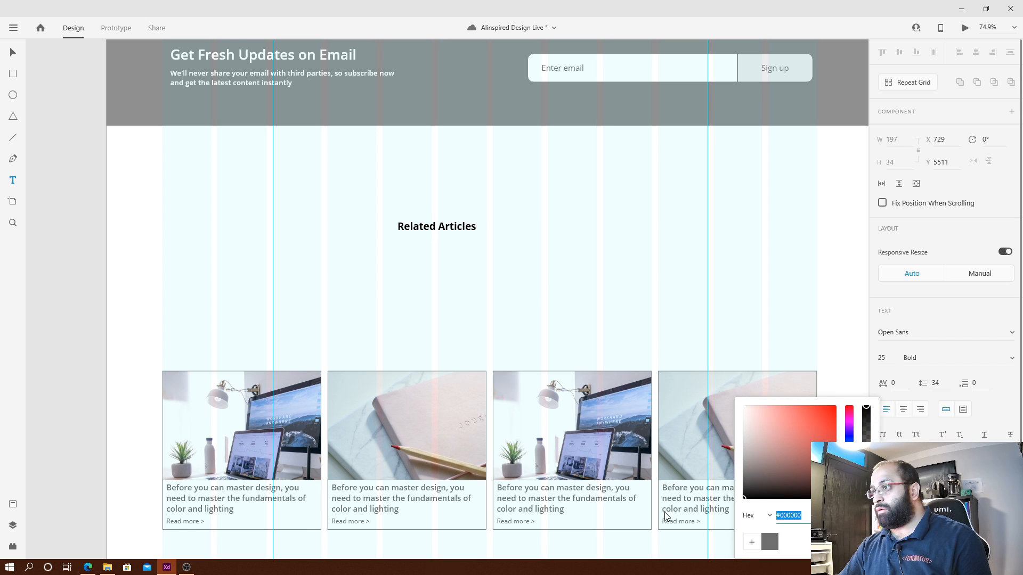
Recolour the "Related Articles" heading with the saved grey swatch and set its font size to 30.
{"action": "left_click", "coordinate": [771, 540]}
{"action": "left_click", "coordinate": [895, 360]}
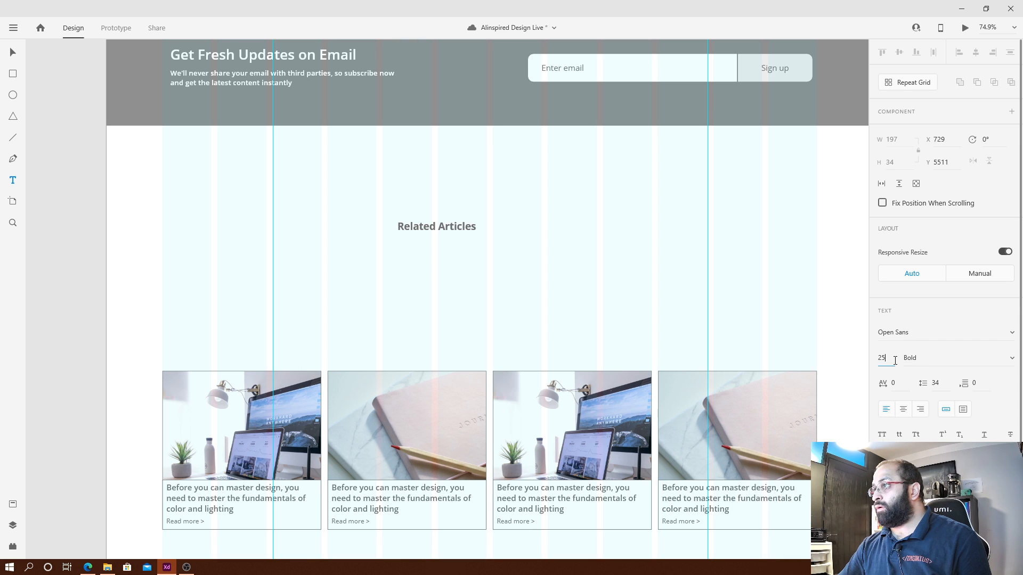
{"action": "type", "text": "30"}
{"action": "key", "text": "Return"}
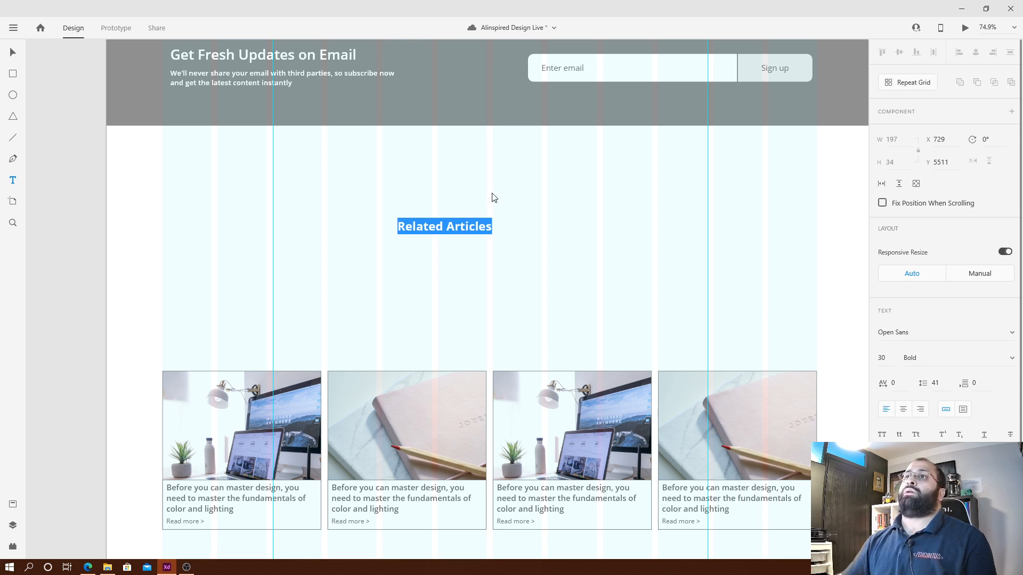
{"action": "key", "text": "Escape"}
{"action": "left_click", "coordinate": [269, 192]}
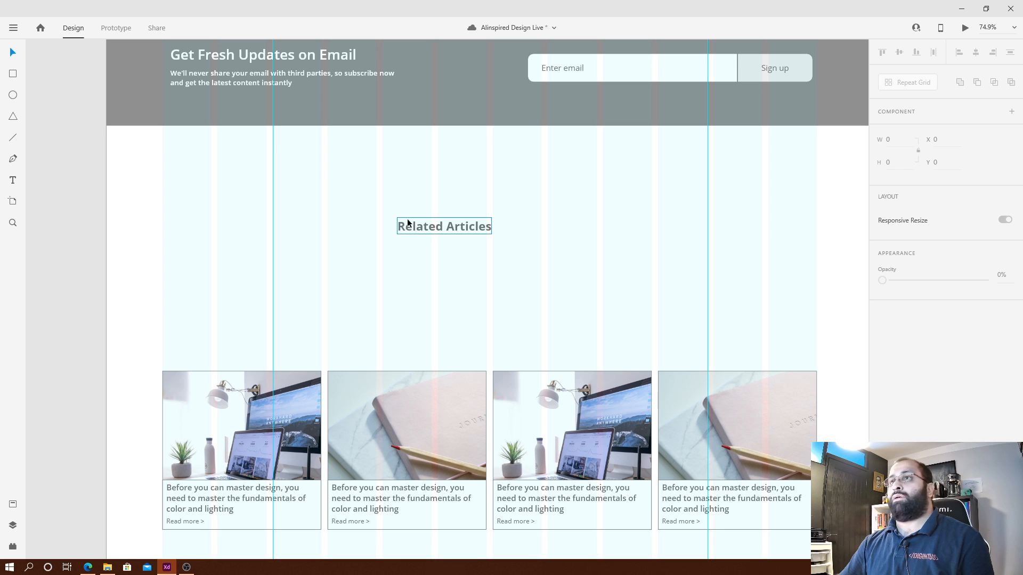
Centre the "Related Articles" heading horizontally on the artboard, keeping its vertical position.
{"action": "left_click", "coordinate": [432, 225]}
{"action": "left_click", "coordinate": [900, 53]}
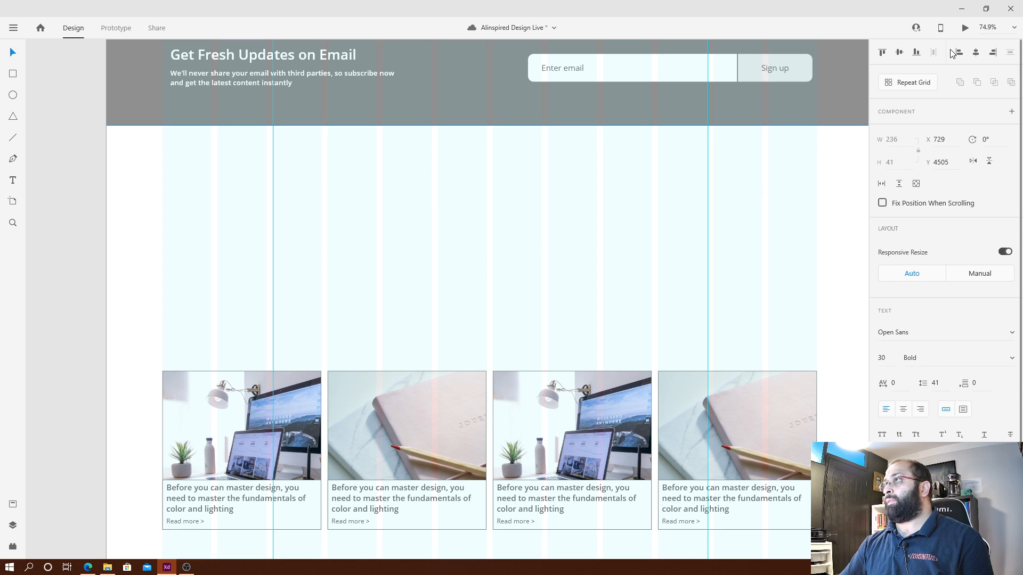
{"action": "key", "text": "ctrl+z"}
{"action": "left_click", "coordinate": [976, 52]}
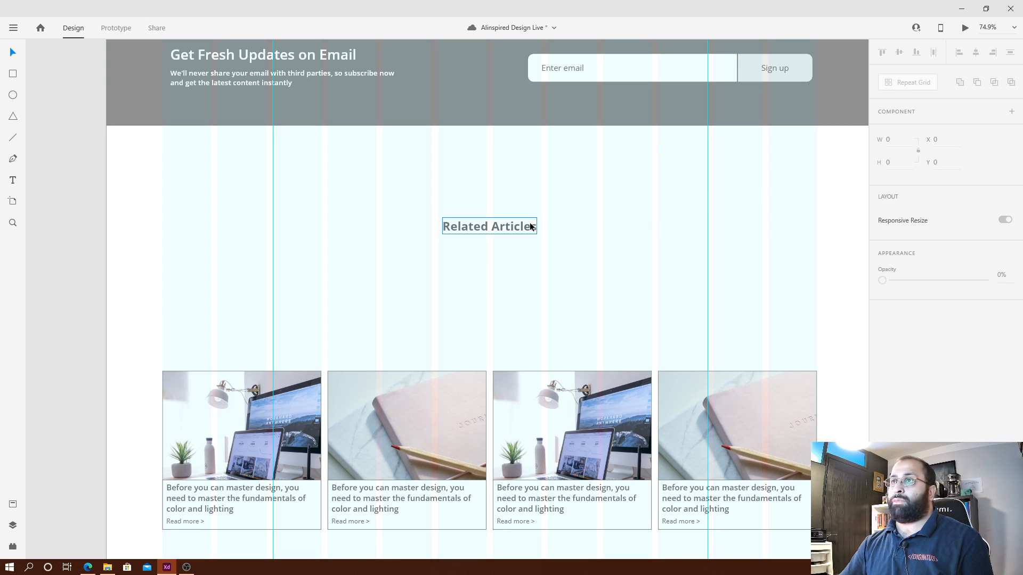
Move the "Related Articles" heading up to 60 px below the email sign-up band, at Y 5335.
{"action": "left_click_drag", "start_coordinate": [530, 226], "coordinate": [529, 129]}
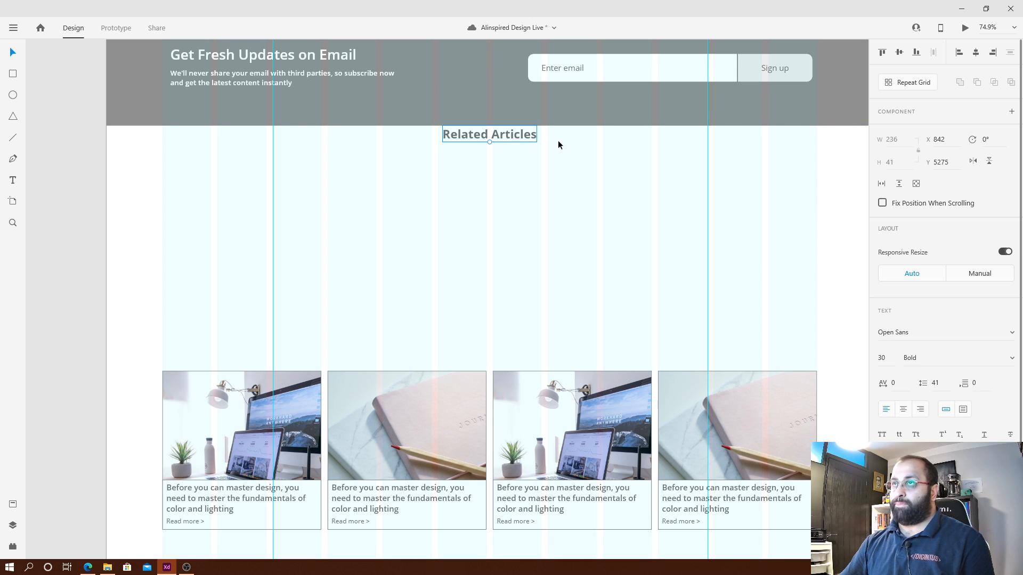
{"action": "key", "text": "shift+Down"}
{"action": "key", "text": "shift+Down"}
{"action": "key", "text": "shift+Down"}
{"action": "key", "text": "shift+Down"}
{"action": "key", "text": "shift+Down"}
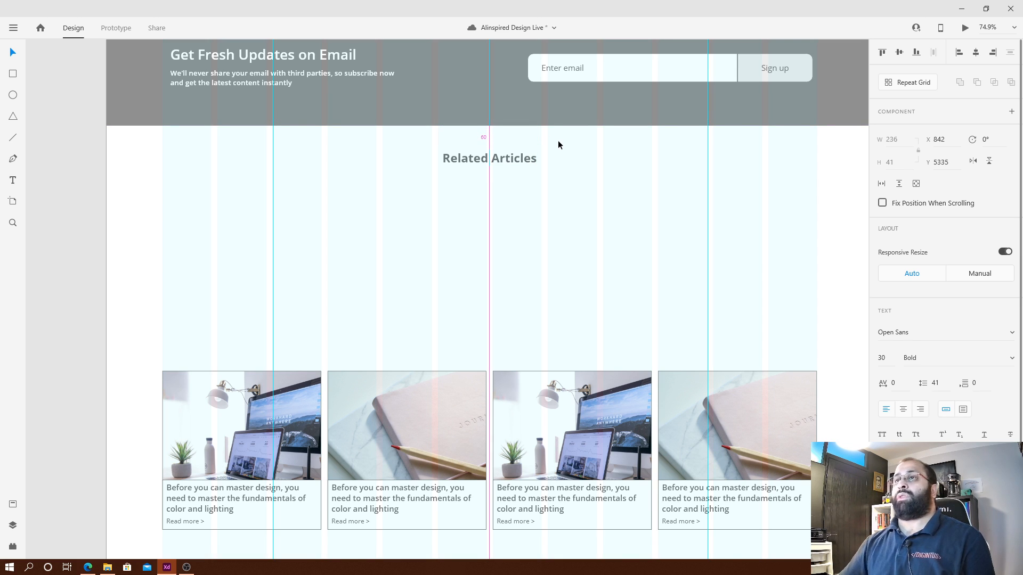
{"action": "left_click", "coordinate": [647, 206]}
Move the row of four article cards up to Y 5436, matching the gap between the sign-up band and the heading.
{"action": "left_click_drag", "start_coordinate": [563, 449], "coordinate": [564, 312]}
{"action": "key", "text": "ctrl+z"}
{"action": "left_click_drag", "start_coordinate": [804, 337], "coordinate": [187, 534]}
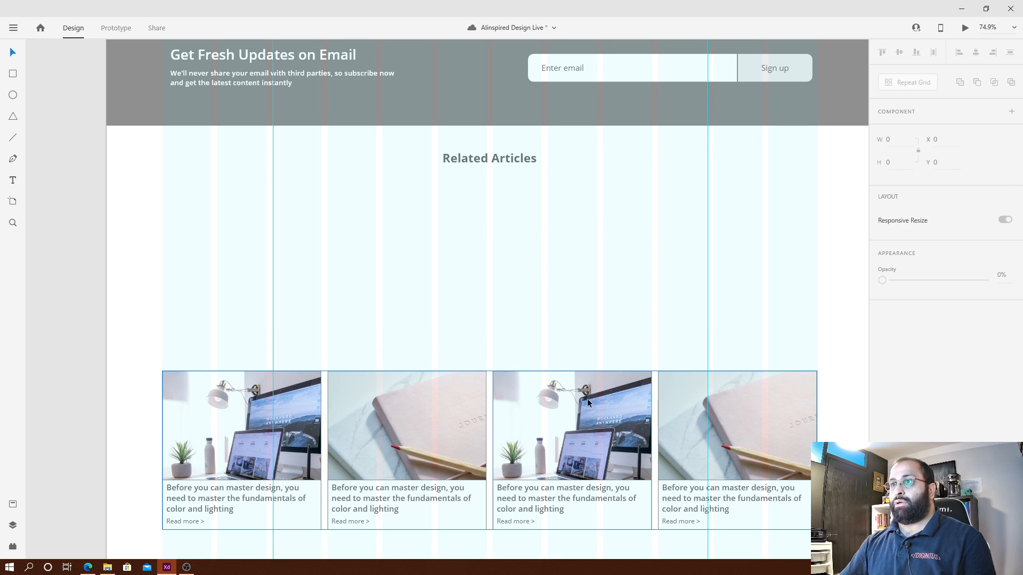
{"action": "left_click_drag", "start_coordinate": [549, 391], "coordinate": [550, 235]}
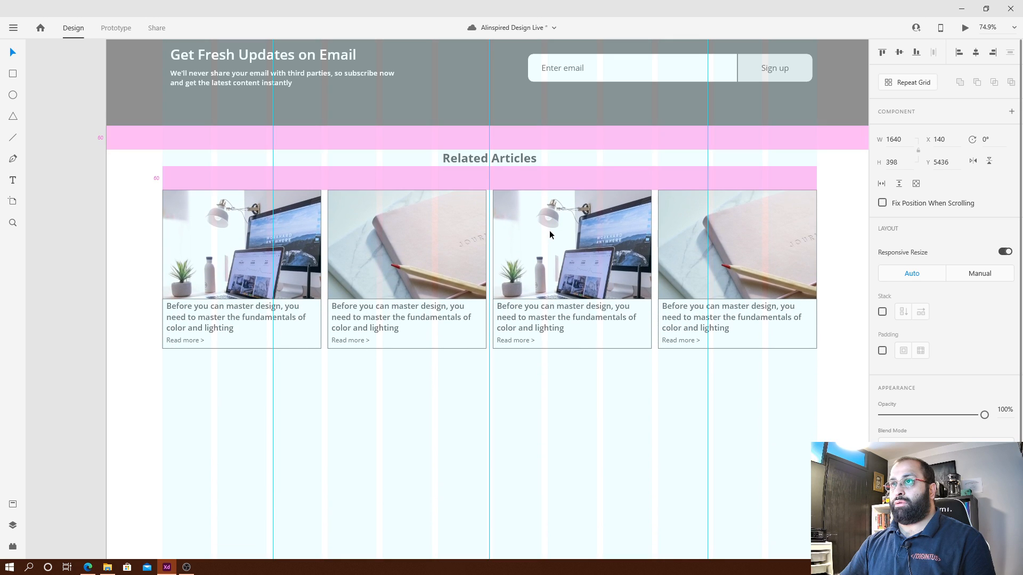
{"action": "left_click", "coordinate": [553, 453]}
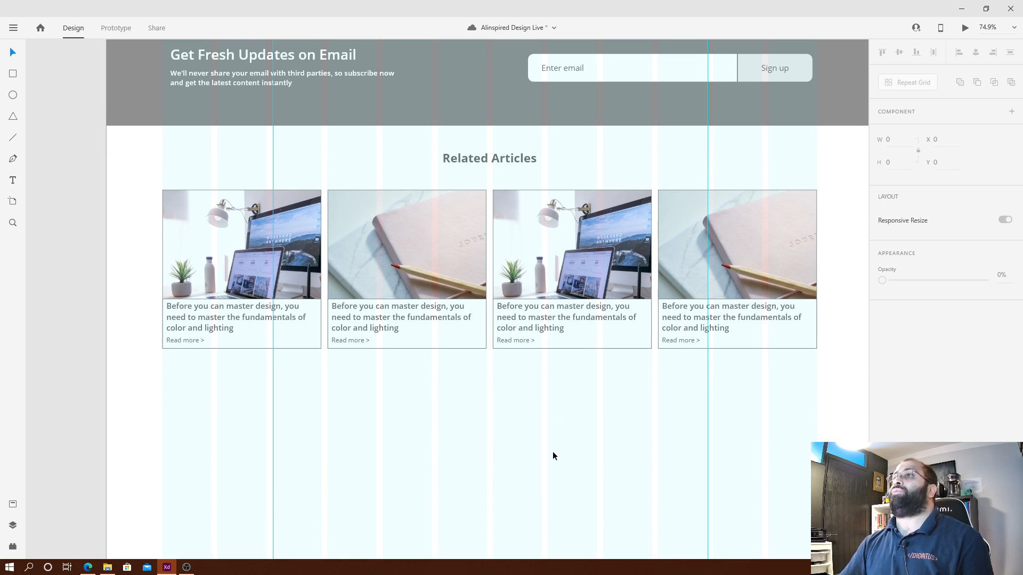
Copy the complete footer from the Blog Listing artboard and paste it below the article cards on the Blog Post artboard.
{"action": "scroll", "coordinate": [552, 450], "scroll_direction": "down", "scroll_amount": 6}
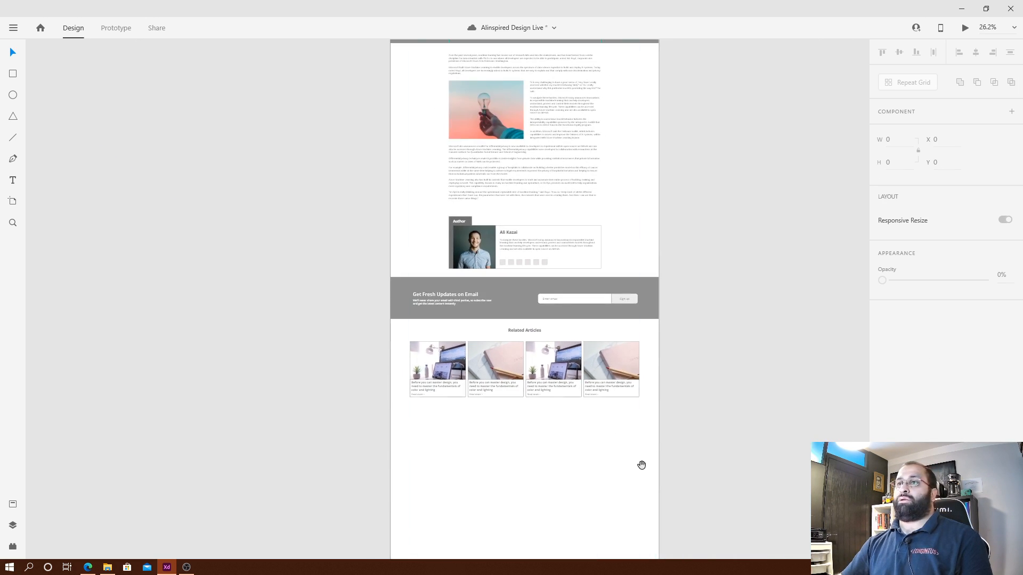
{"action": "left_click_drag", "start_coordinate": [642, 464], "coordinate": [544, 331]}
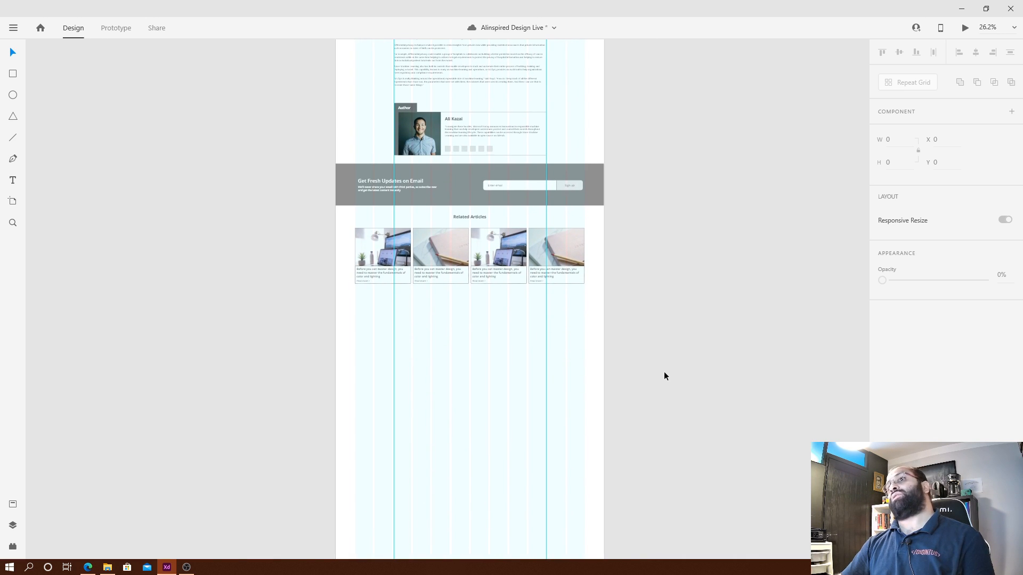
{"action": "scroll", "coordinate": [347, 241], "scroll_direction": "up", "scroll_amount": 5}
{"action": "scroll", "coordinate": [376, 223], "scroll_direction": "down", "scroll_amount": 5, "text": "ctrl"}
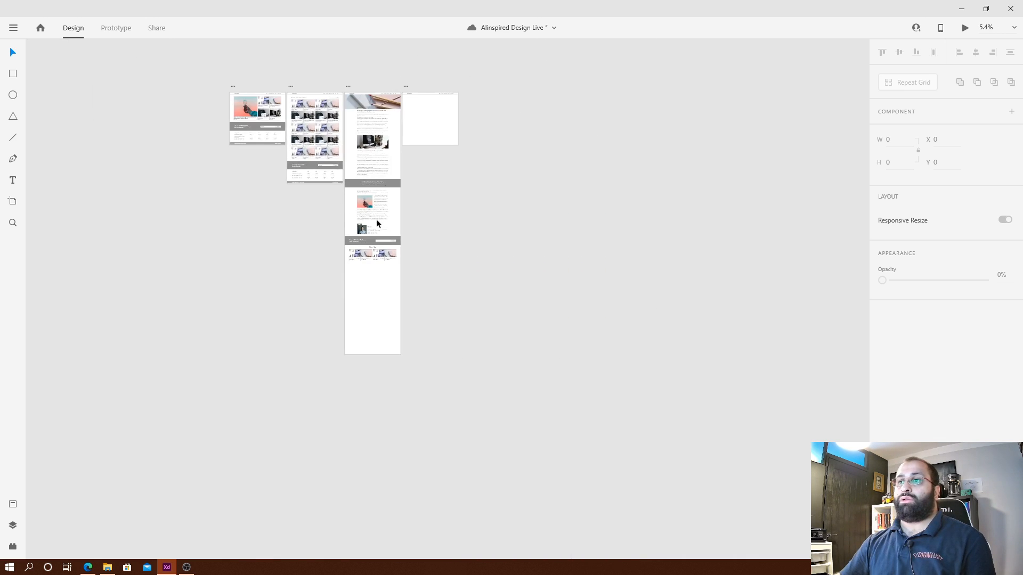
{"action": "scroll", "coordinate": [282, 198], "scroll_direction": "up", "scroll_amount": 4, "text": "ctrl"}
{"action": "left_click_drag", "start_coordinate": [277, 164], "coordinate": [488, 103]}
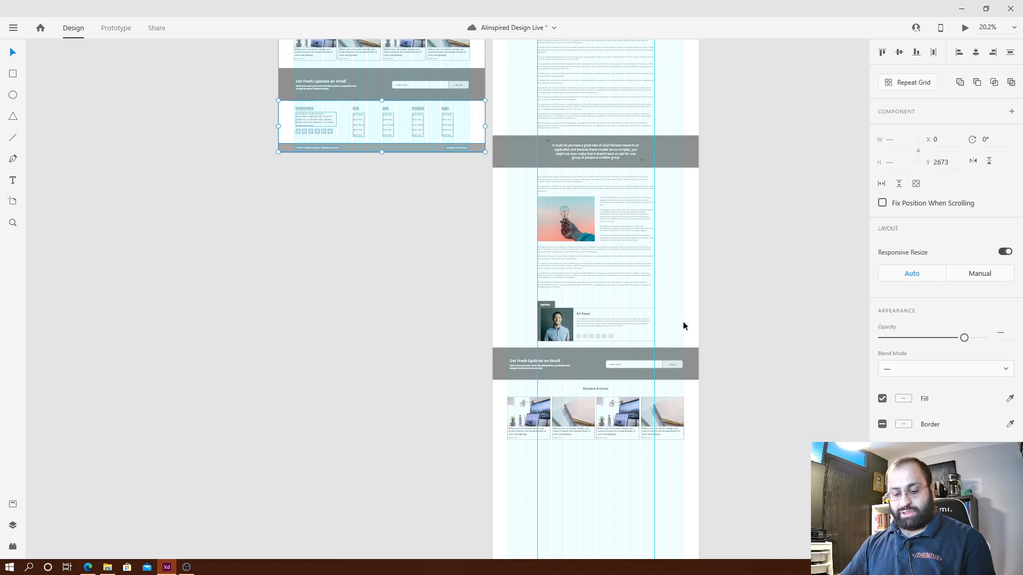
{"action": "scroll", "coordinate": [690, 317], "scroll_direction": "down", "scroll_amount": 5}
{"action": "key", "text": "ctrl+v"}
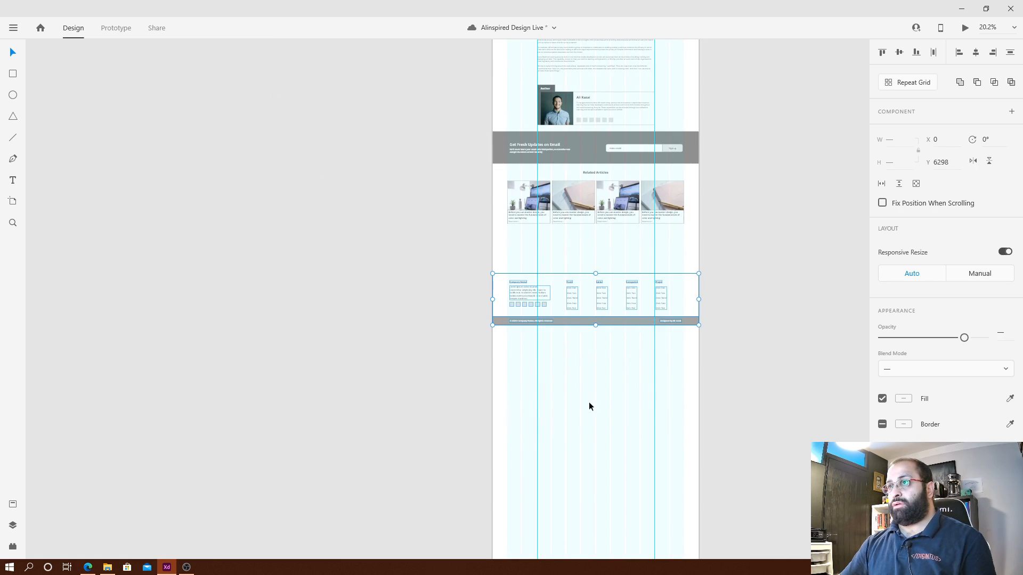
Move the pasted footer up beneath the article cards, leaving a small gap, at X 0 and Y 5894.
{"action": "scroll", "coordinate": [618, 384], "scroll_direction": "up", "scroll_amount": 1}
{"action": "scroll", "coordinate": [646, 418], "scroll_direction": "up", "scroll_amount": 4, "text": "ctrl"}
{"action": "left_click_drag", "start_coordinate": [834, 379], "coordinate": [306, 237]}
{"action": "left_click_drag", "start_coordinate": [467, 256], "coordinate": [478, 150]}
{"action": "scroll", "coordinate": [674, 297], "scroll_direction": "up", "scroll_amount": 3}
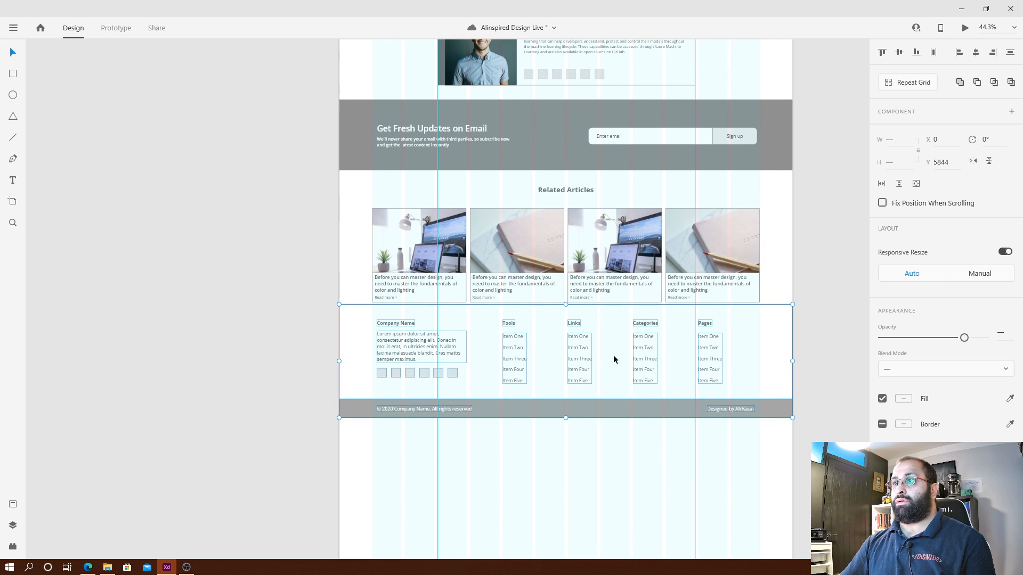
{"action": "left_click_drag", "start_coordinate": [614, 360], "coordinate": [611, 343]}
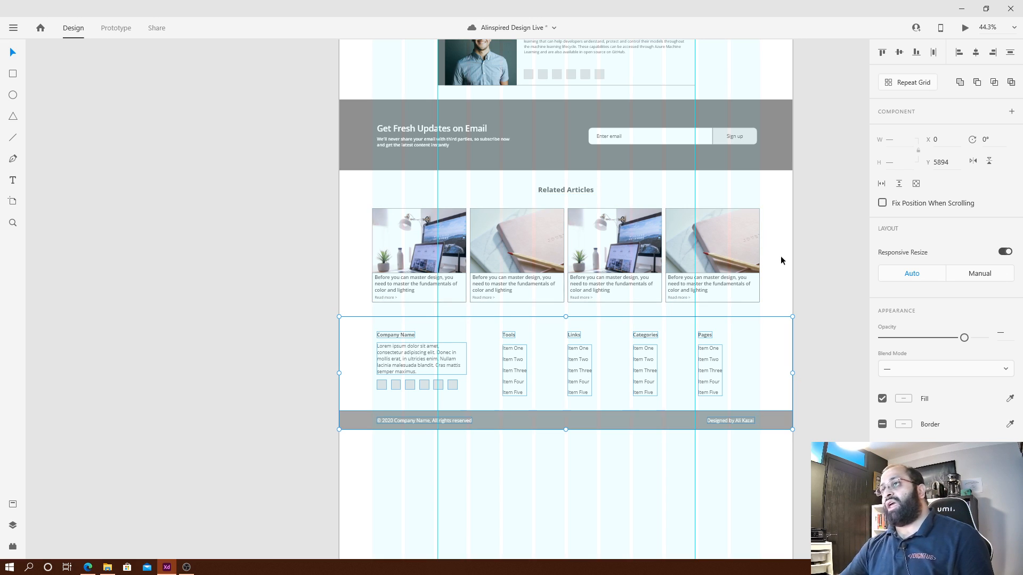
Try wider gaps between the article cards and the footer at Y 5950 and 6092, and return the footer to Y 5894.
{"action": "scroll", "coordinate": [781, 260], "scroll_direction": "up", "scroll_amount": 8}
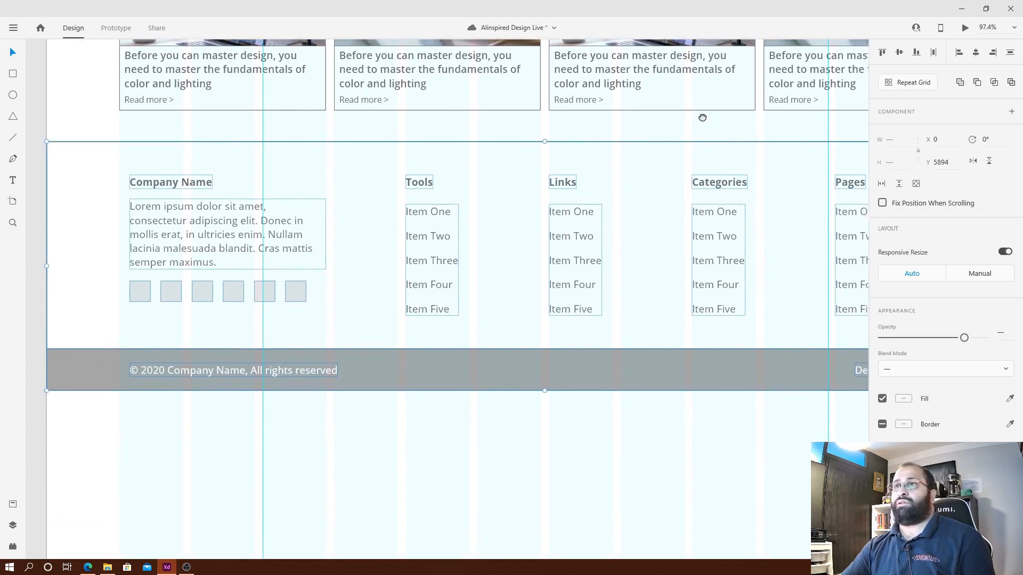
{"action": "scroll", "coordinate": [702, 117], "scroll_direction": "down", "scroll_amount": 8}
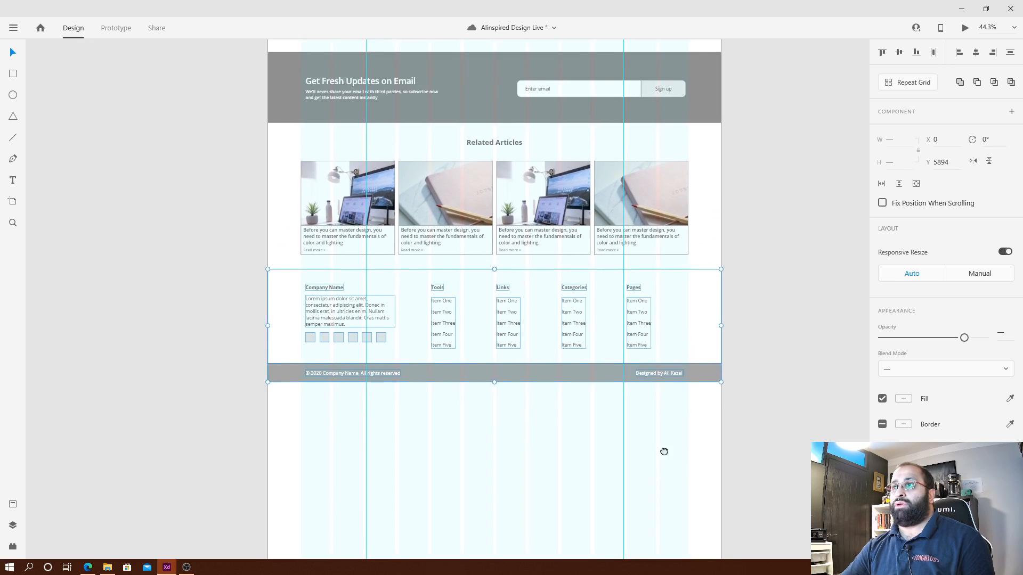
{"action": "left_click_drag", "start_coordinate": [664, 452], "coordinate": [644, 277]}
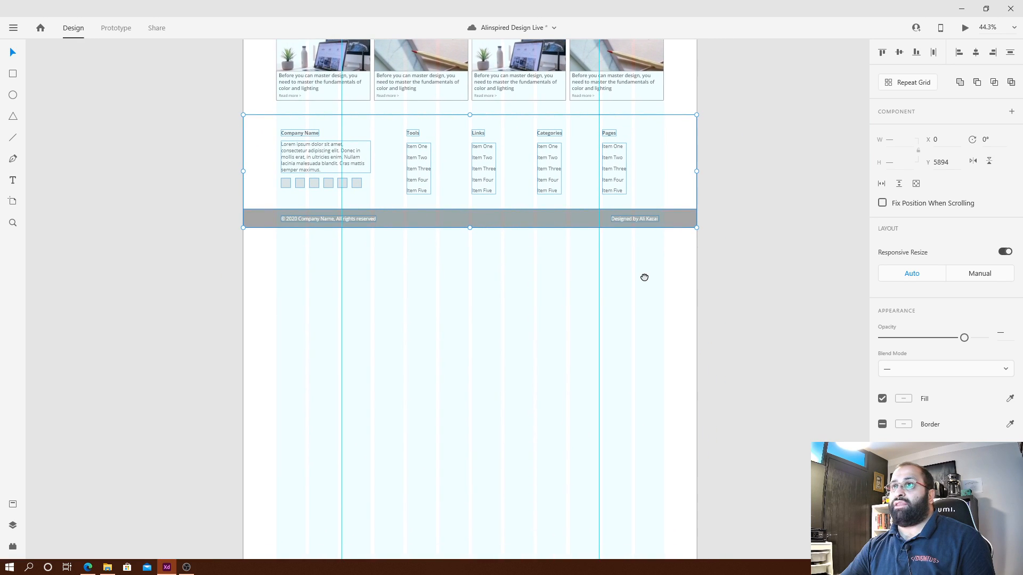
{"action": "mouse_move", "coordinate": [651, 194]}
{"action": "left_mouse_down"}
{"action": "mouse_move", "coordinate": [653, 215]}
{"action": "mouse_move", "coordinate": [651, 179]}
{"action": "mouse_move", "coordinate": [651, 228]}
{"action": "mouse_move", "coordinate": [648, 189]}
{"action": "mouse_move", "coordinate": [655, 210]}
{"action": "left_mouse_up"}
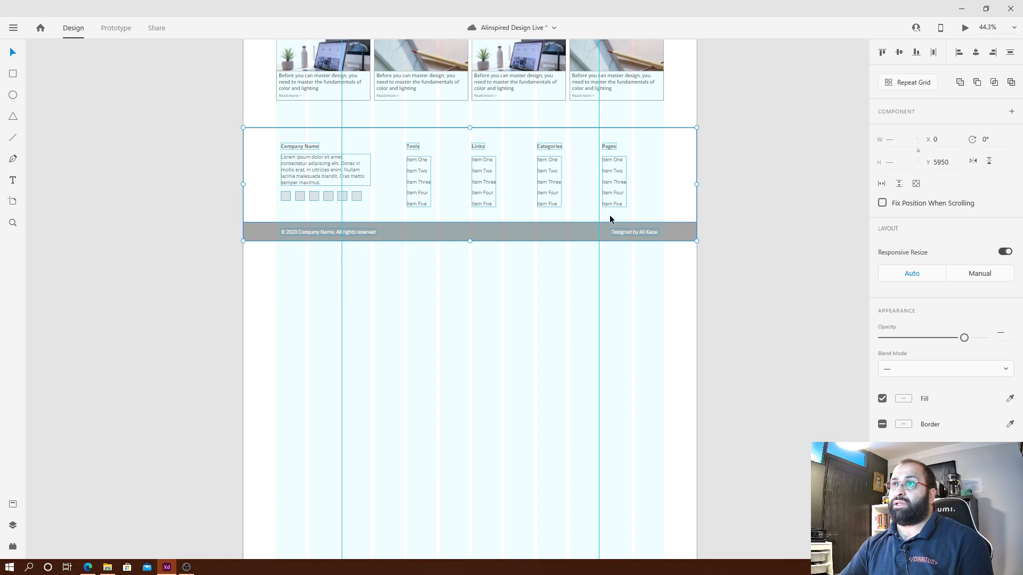
{"action": "left_click_drag", "start_coordinate": [644, 197], "coordinate": [634, 230]}
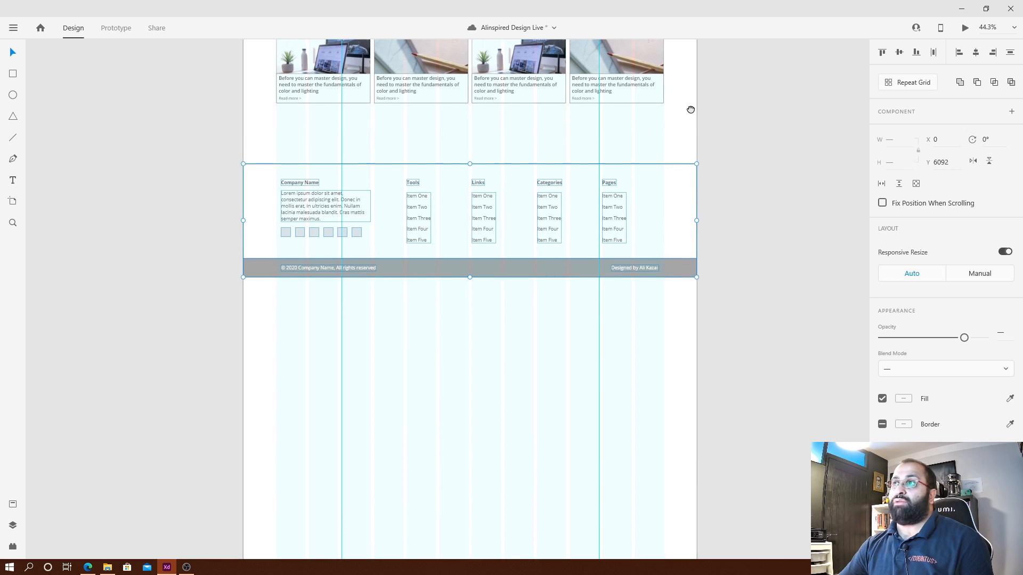
{"action": "left_click_drag", "start_coordinate": [691, 110], "coordinate": [678, 282]}
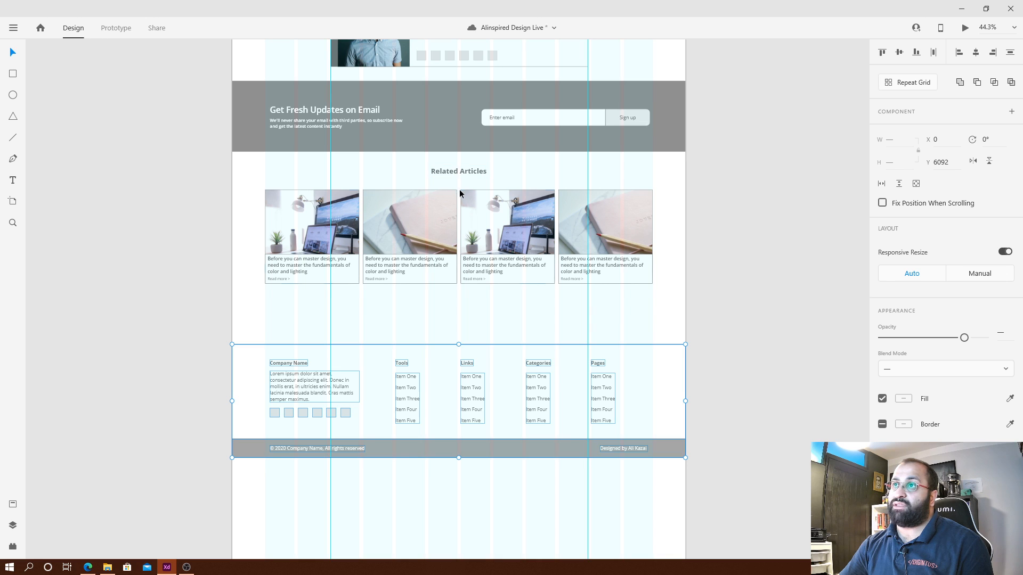
{"action": "left_click_drag", "start_coordinate": [500, 367], "coordinate": [495, 321]}
{"action": "left_click", "coordinate": [495, 321]}
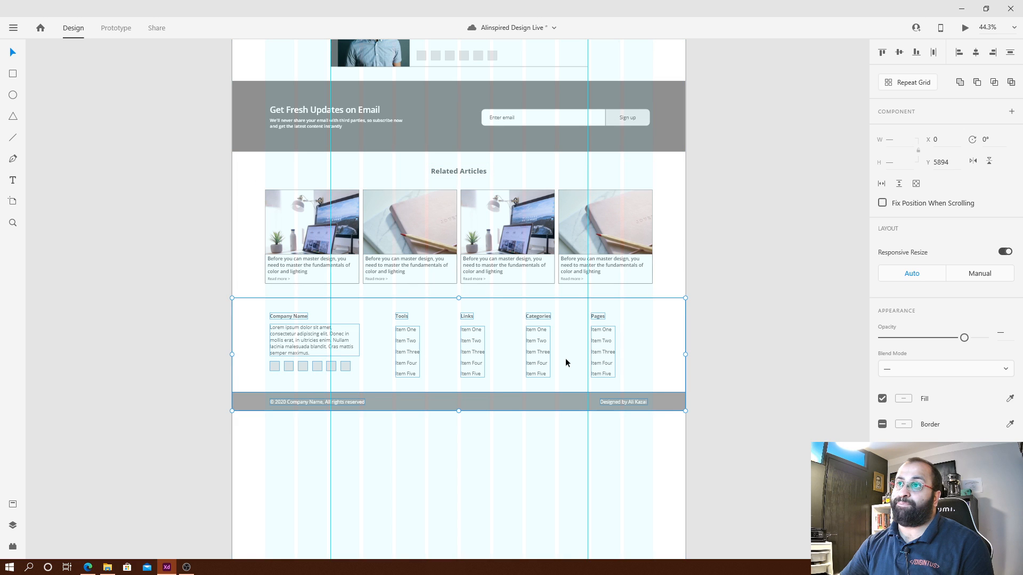
{"action": "left_click", "coordinate": [642, 459]}
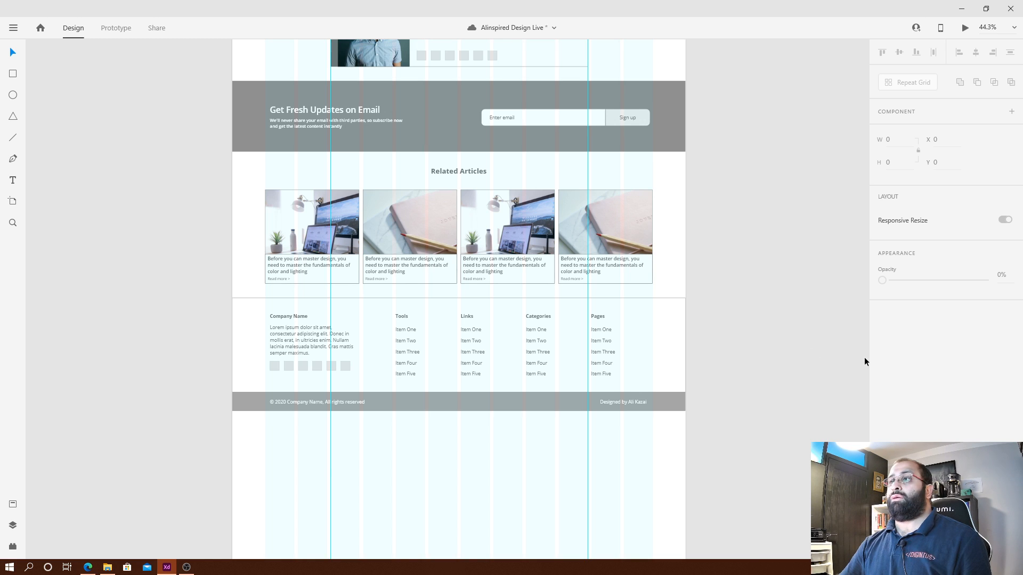
{"action": "left_click", "coordinate": [676, 305]}
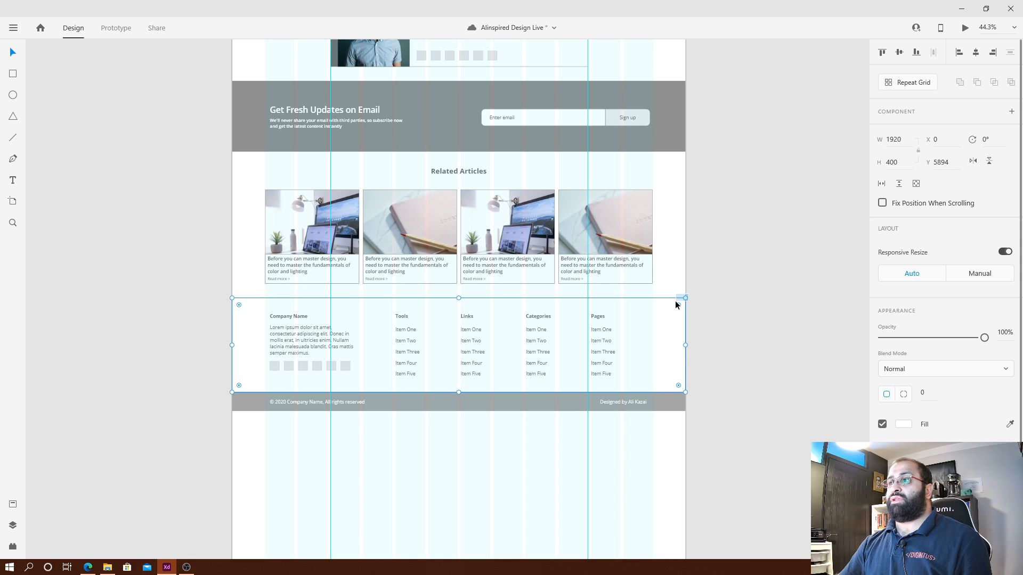
{"action": "left_click", "coordinate": [733, 309]}
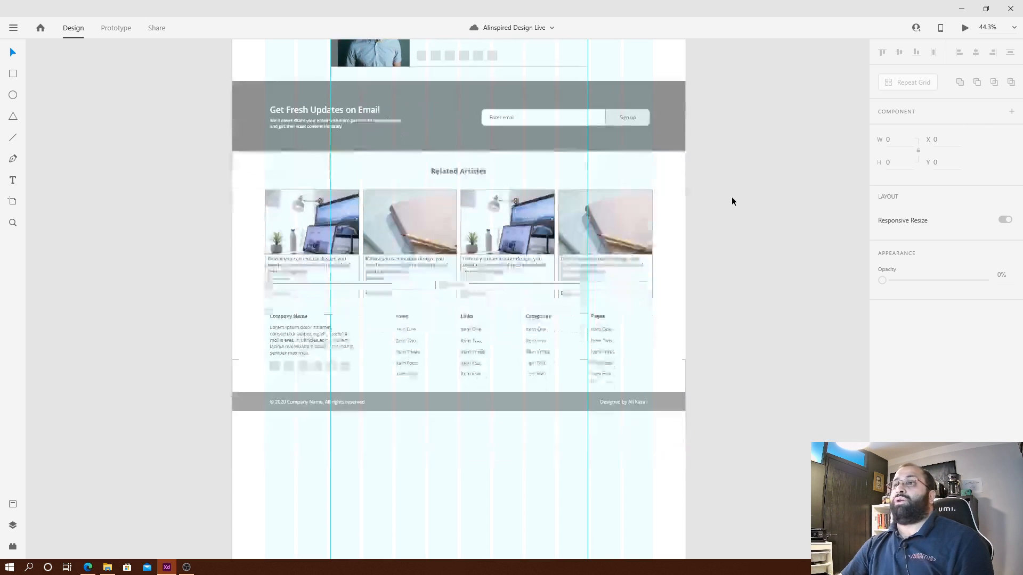
Shorten the Blog Post artboard to a height of 6375 so it ends at the footer's bottom edge.
{"action": "scroll", "coordinate": [732, 201], "scroll_direction": "down", "scroll_amount": 2}
{"action": "scroll", "coordinate": [738, 177], "scroll_direction": "down", "scroll_amount": 8}
{"action": "left_click_drag", "start_coordinate": [785, 133], "coordinate": [614, 340]}
{"action": "left_click", "coordinate": [440, 103]}
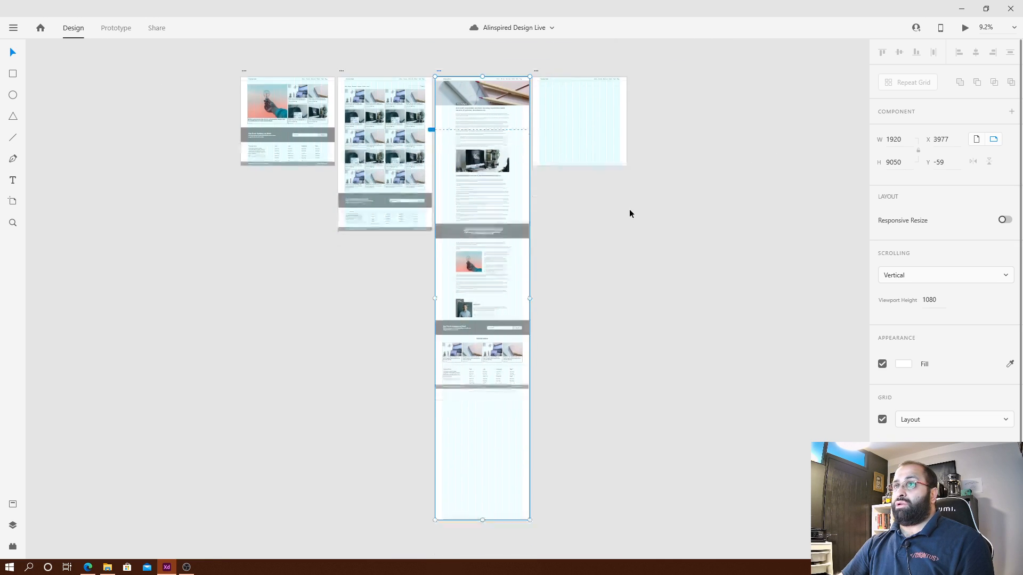
{"action": "scroll", "coordinate": [630, 214], "scroll_direction": "down", "scroll_amount": 1}
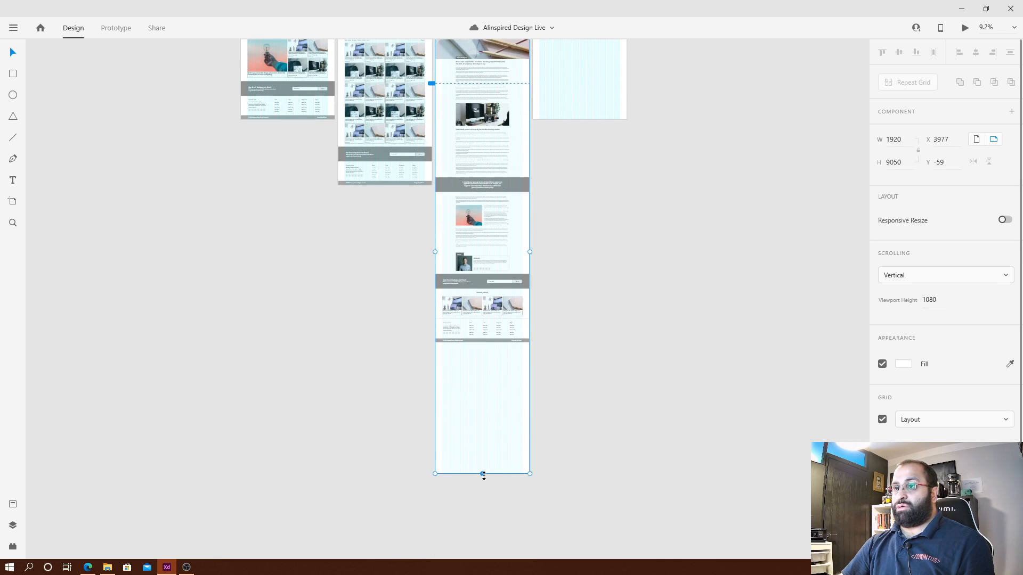
{"action": "left_click_drag", "start_coordinate": [484, 476], "coordinate": [482, 343]}
{"action": "scroll", "coordinate": [488, 353], "scroll_direction": "up", "scroll_amount": 5}
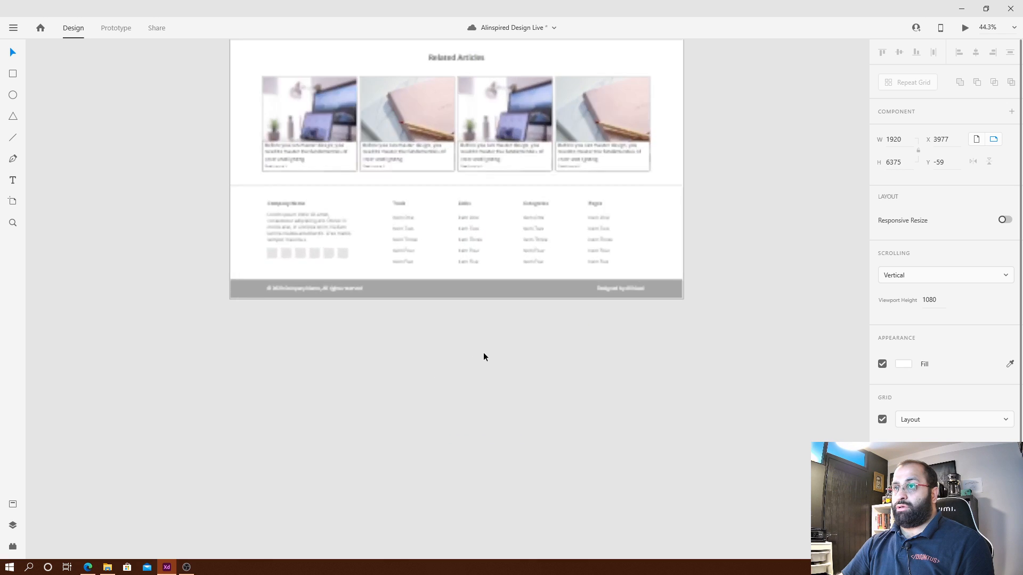
{"action": "scroll", "coordinate": [484, 357], "scroll_direction": "up", "scroll_amount": 4}
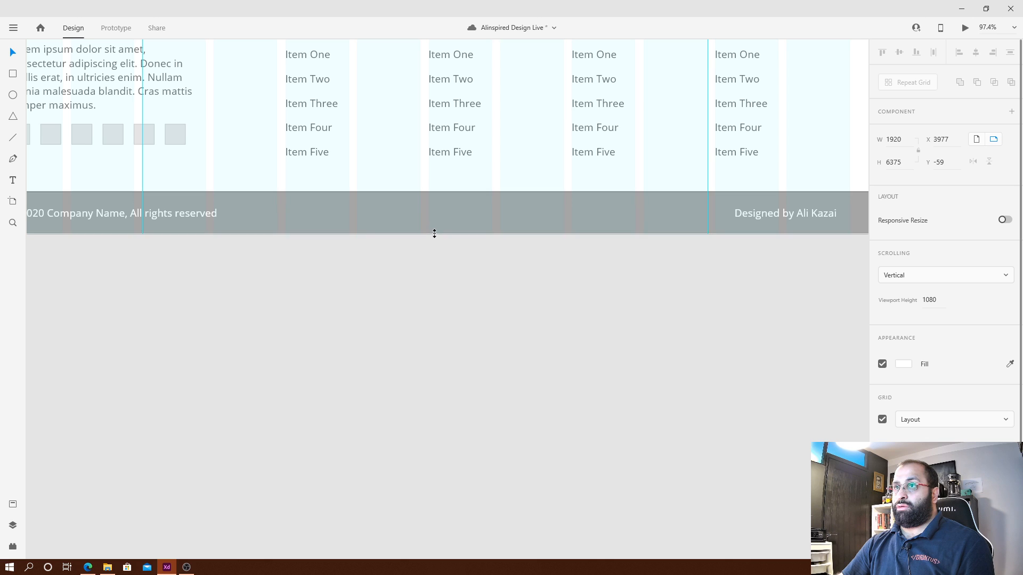
{"action": "left_click", "coordinate": [577, 262]}
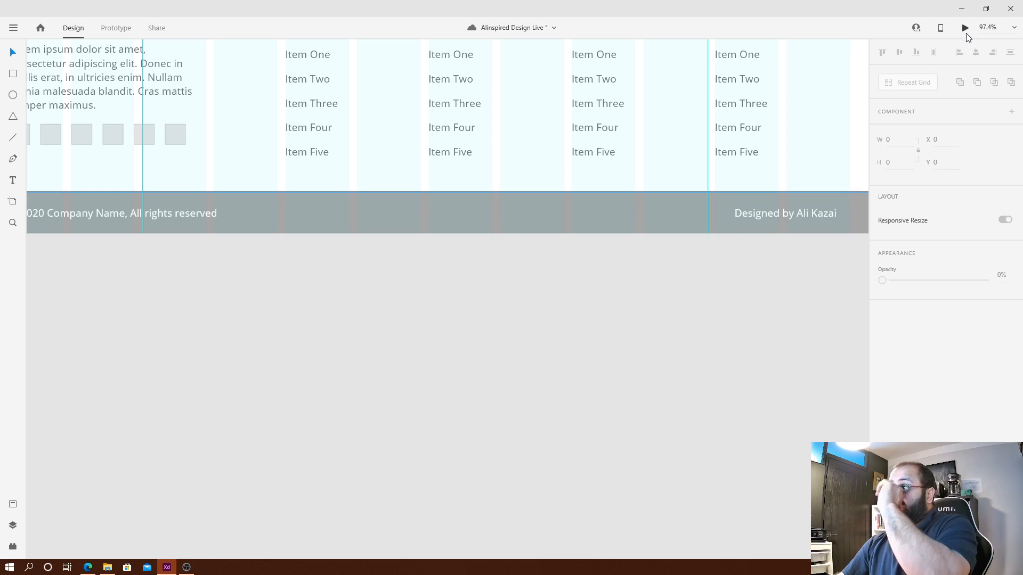
Preview the prototype, open the blog post from the large featured article, and maximise the preview window.
{"action": "left_click", "coordinate": [966, 35]}
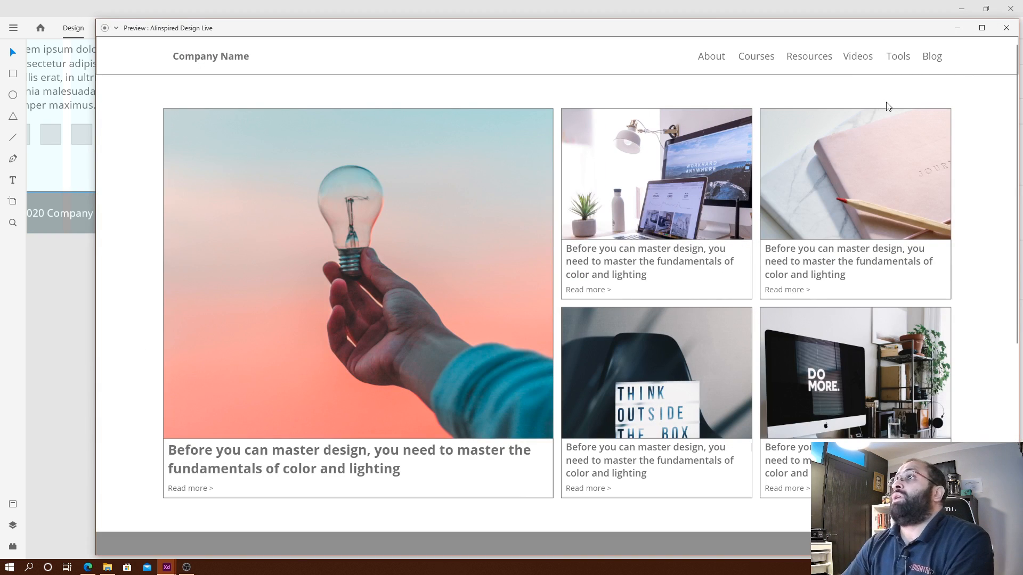
{"action": "left_click", "coordinate": [401, 446]}
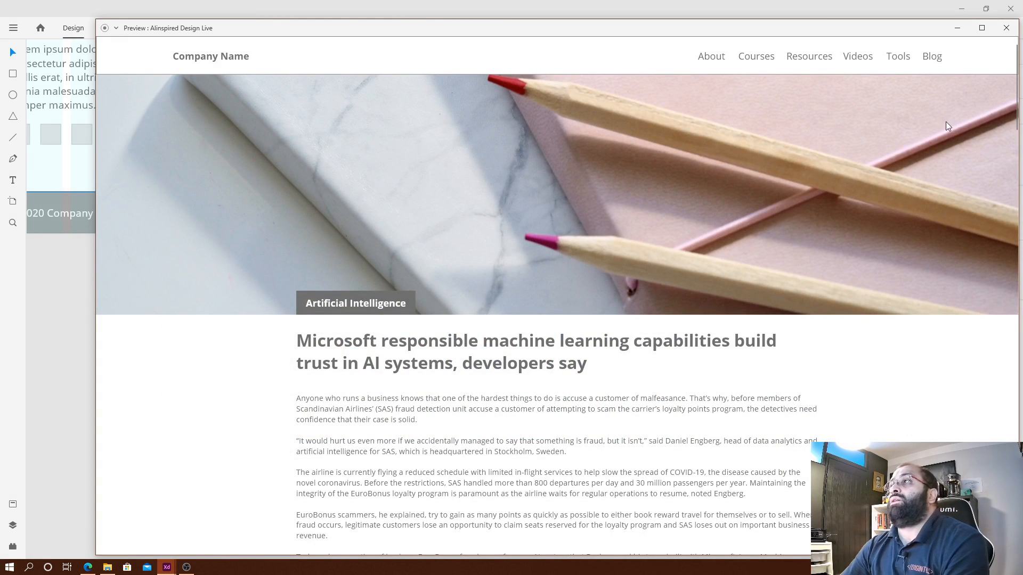
{"action": "left_click", "coordinate": [982, 28]}
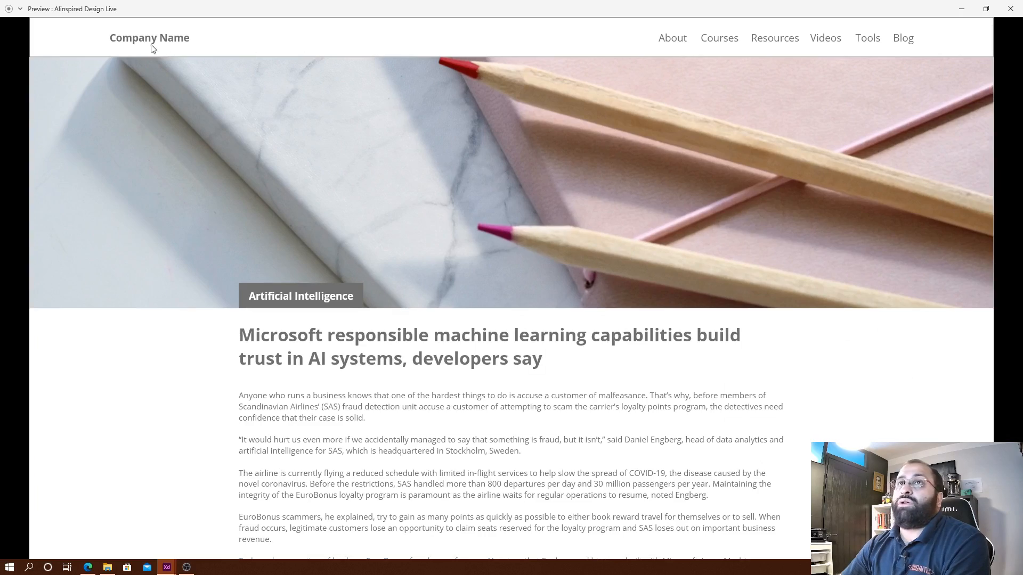
Return to the home page through the company name, look it over down to the footer, and reopen the blog post from the large featured article.
{"action": "left_click", "coordinate": [151, 45]}
{"action": "scroll", "coordinate": [778, 175], "scroll_direction": "down", "scroll_amount": 7}
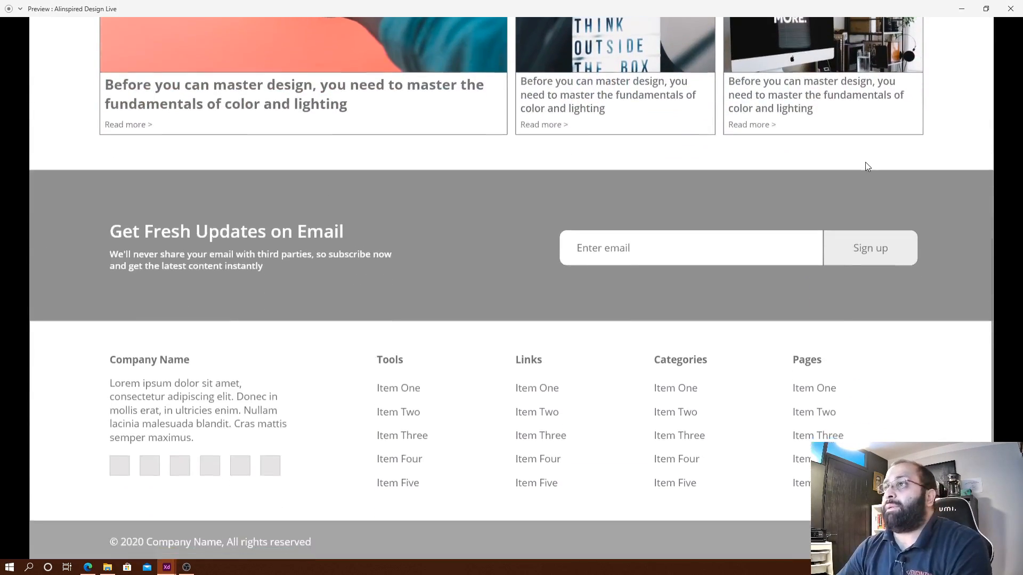
{"action": "scroll", "coordinate": [862, 175], "scroll_direction": "up", "scroll_amount": 7}
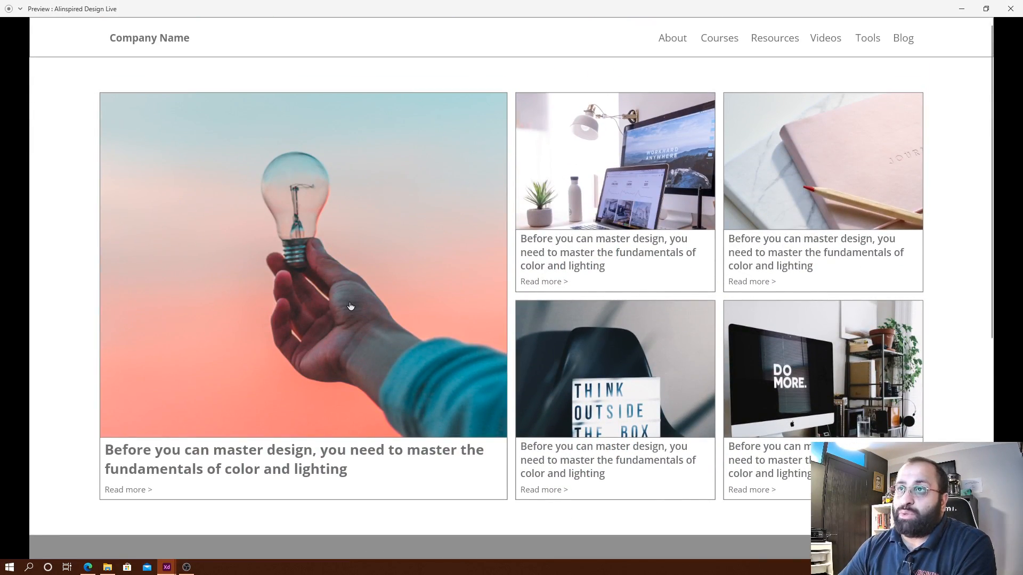
{"action": "left_click", "coordinate": [349, 303]}
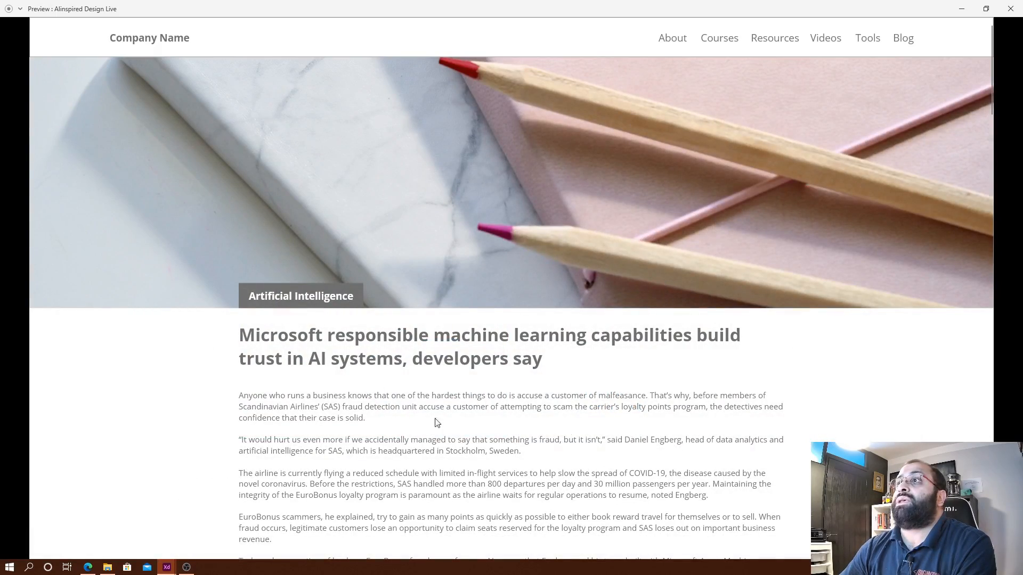
Review the previewed blog post from the hero image through the article text, quote band and author card down to the footer.
{"action": "scroll", "coordinate": [831, 254], "scroll_direction": "down", "scroll_amount": 3}
{"action": "scroll", "coordinate": [832, 255], "scroll_direction": "down", "scroll_amount": 11}
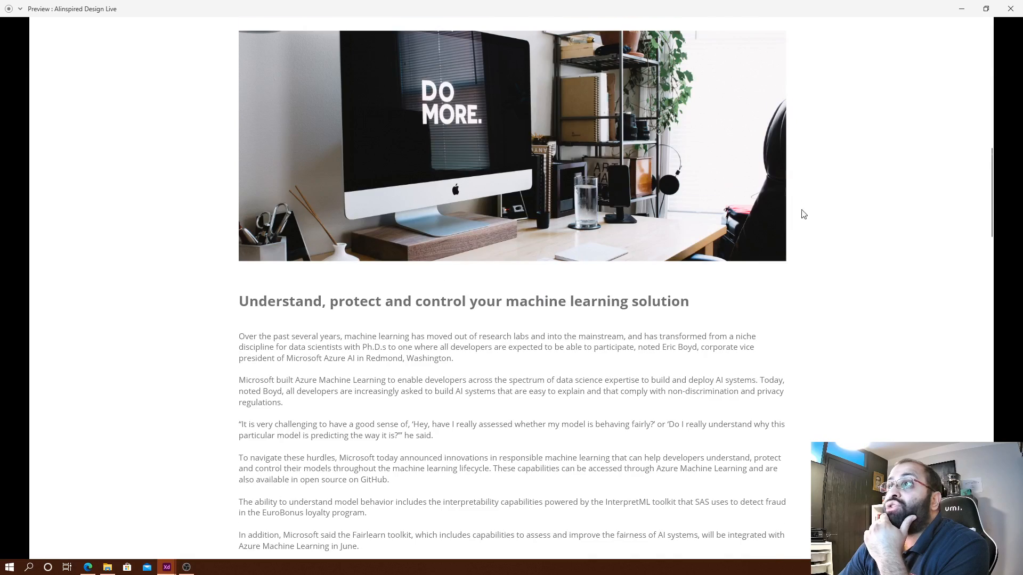
{"action": "scroll", "coordinate": [803, 214], "scroll_direction": "down", "scroll_amount": 5}
{"action": "scroll", "coordinate": [676, 229], "scroll_direction": "down", "scroll_amount": 8}
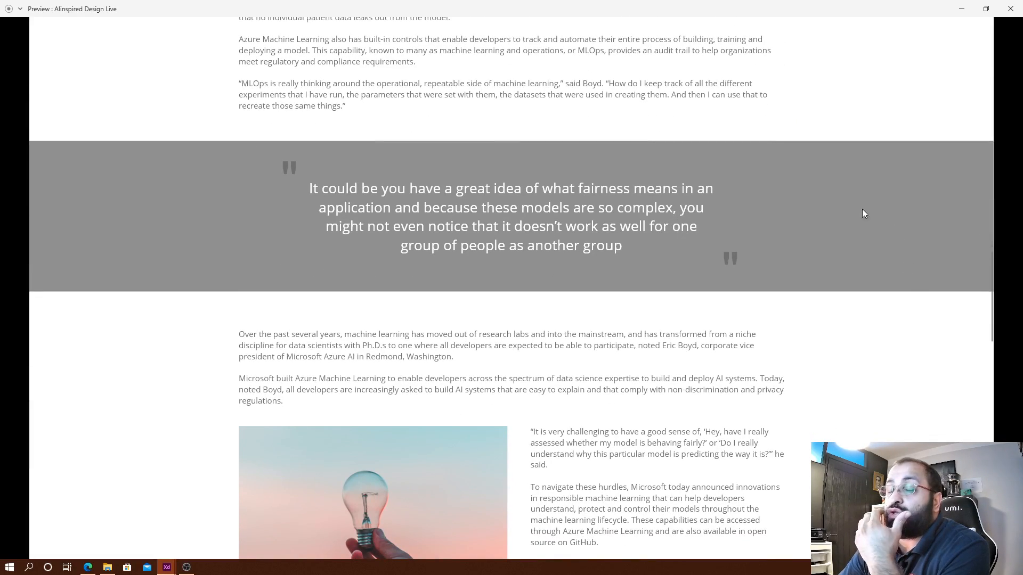
{"action": "scroll", "coordinate": [715, 301], "scroll_direction": "down", "scroll_amount": 6}
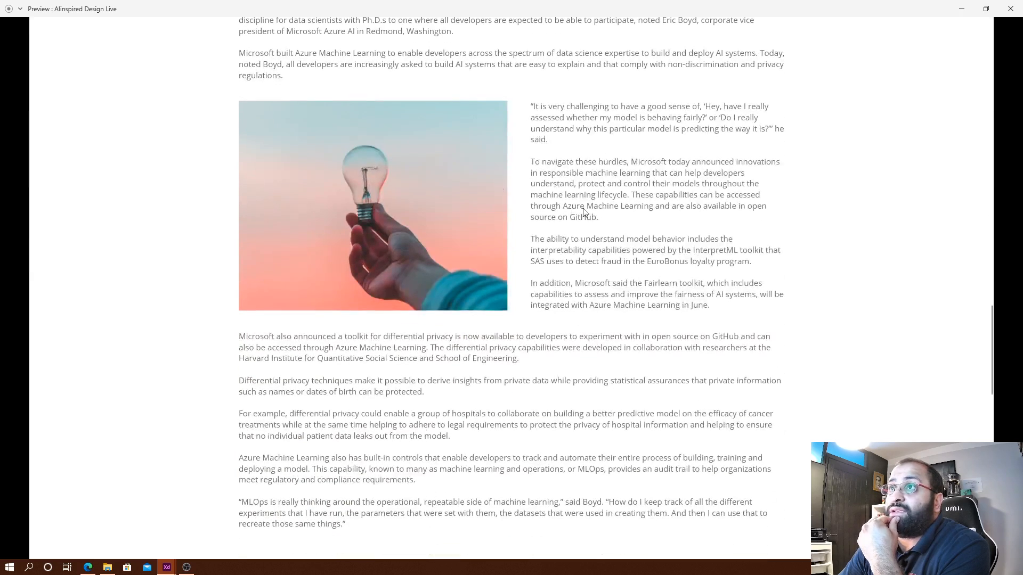
{"action": "scroll", "coordinate": [715, 276], "scroll_direction": "down", "scroll_amount": 8}
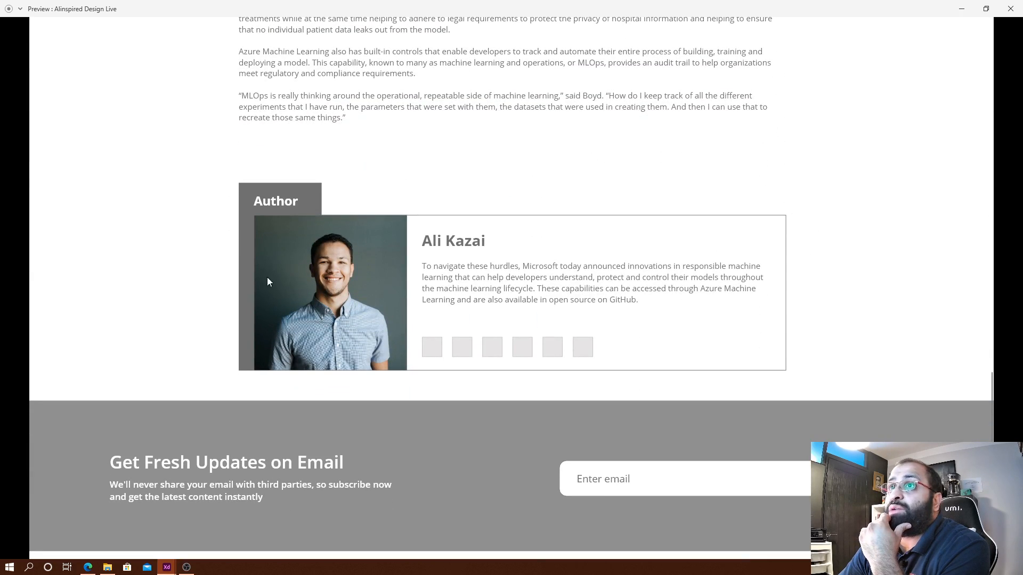
{"action": "scroll", "coordinate": [789, 373], "scroll_direction": "down", "scroll_amount": 3}
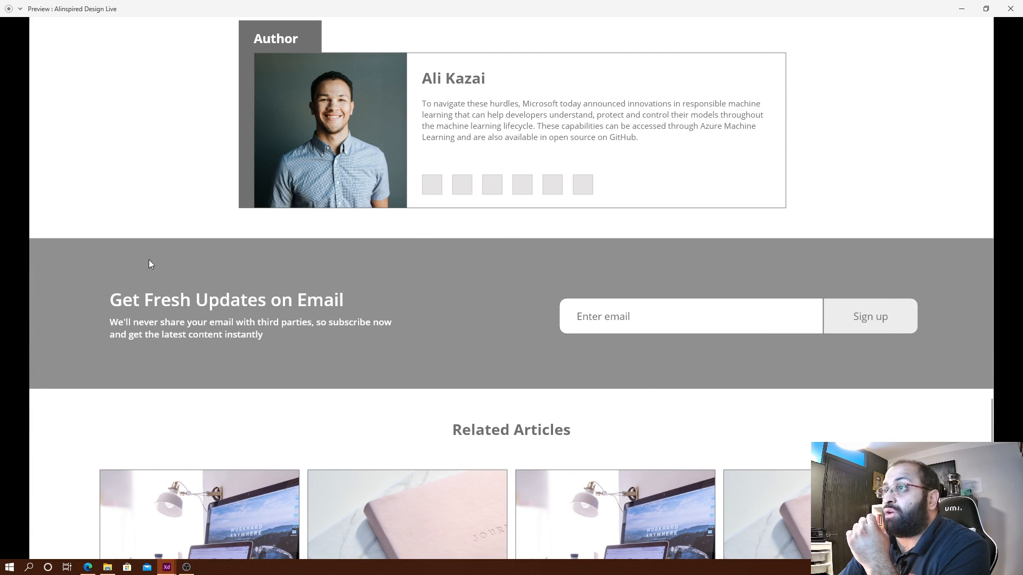
{"action": "scroll", "coordinate": [916, 279], "scroll_direction": "down", "scroll_amount": 5}
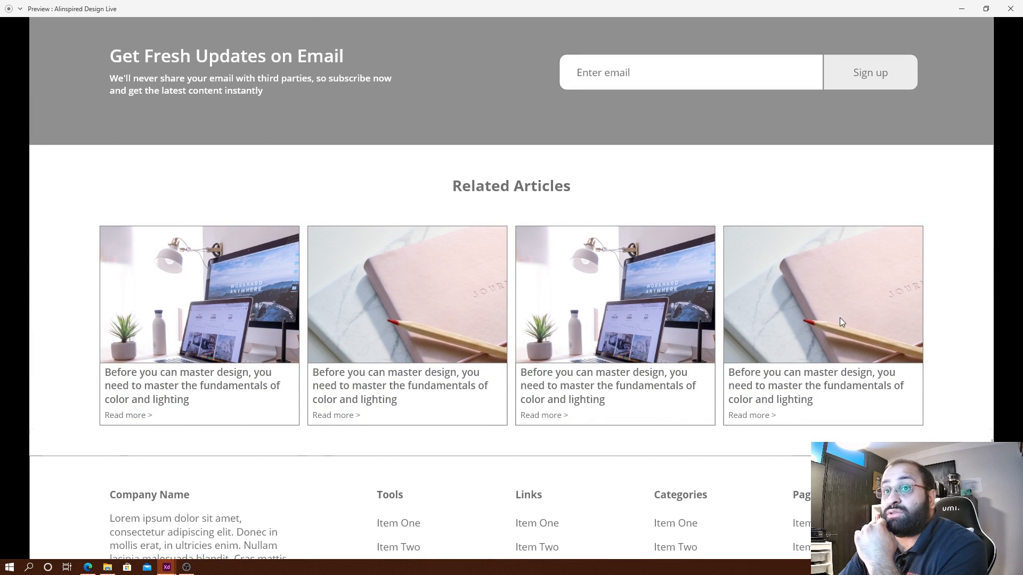
{"action": "scroll", "coordinate": [840, 319], "scroll_direction": "down", "scroll_amount": 3}
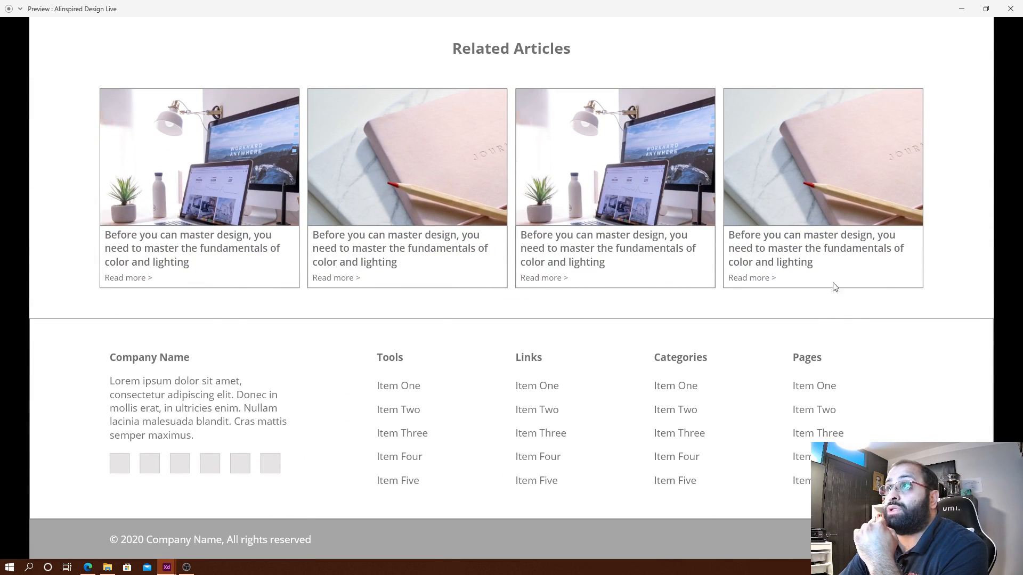
Recheck the layout of the author card, email sign-up band, Related Articles cards and footer, and close the preview.
{"action": "scroll", "coordinate": [853, 208], "scroll_direction": "up", "scroll_amount": 6}
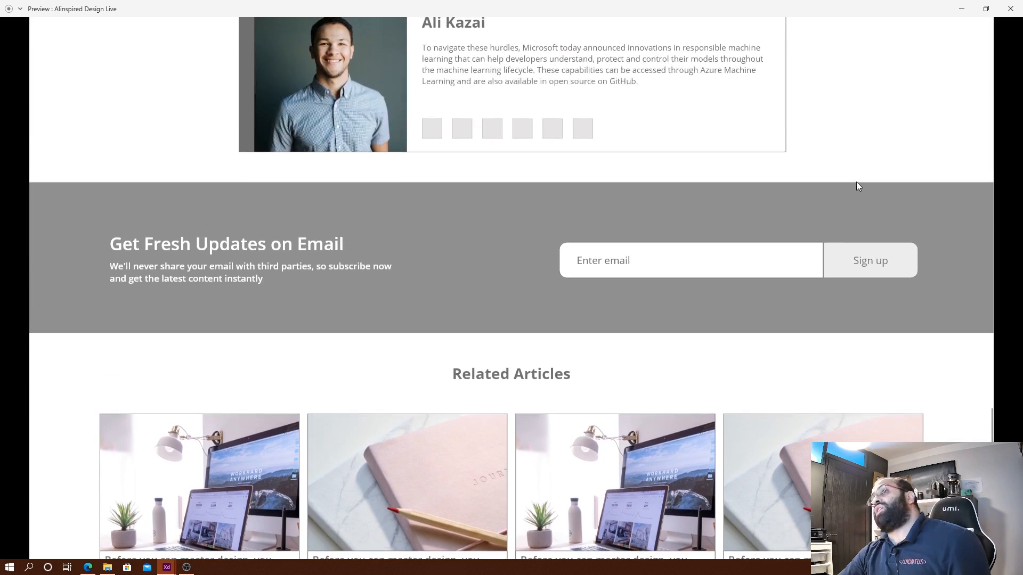
{"action": "scroll", "coordinate": [850, 195], "scroll_direction": "down", "scroll_amount": 5}
{"action": "scroll", "coordinate": [554, 254], "scroll_direction": "up", "scroll_amount": 6}
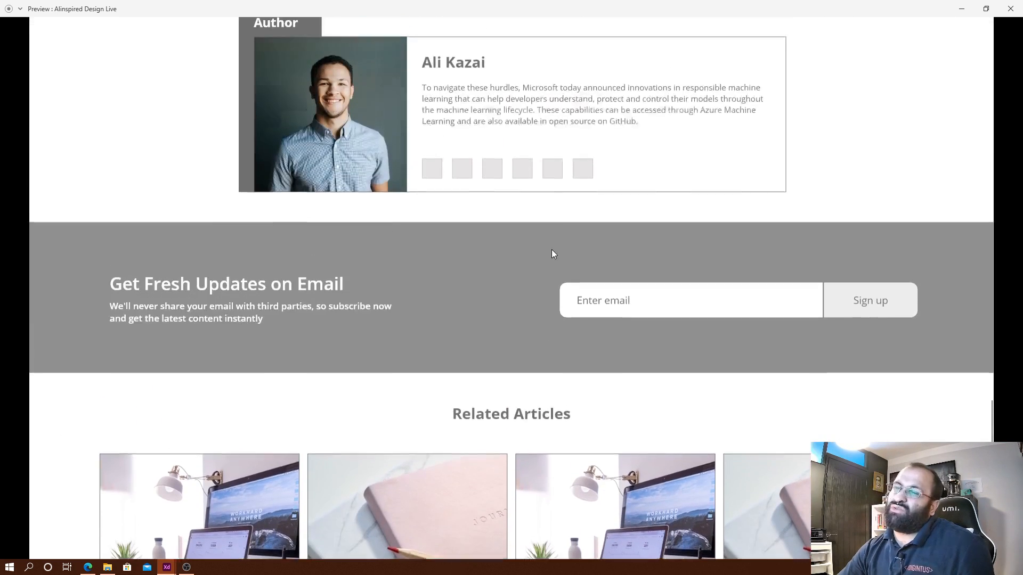
{"action": "scroll", "coordinate": [556, 250], "scroll_direction": "down", "scroll_amount": 3}
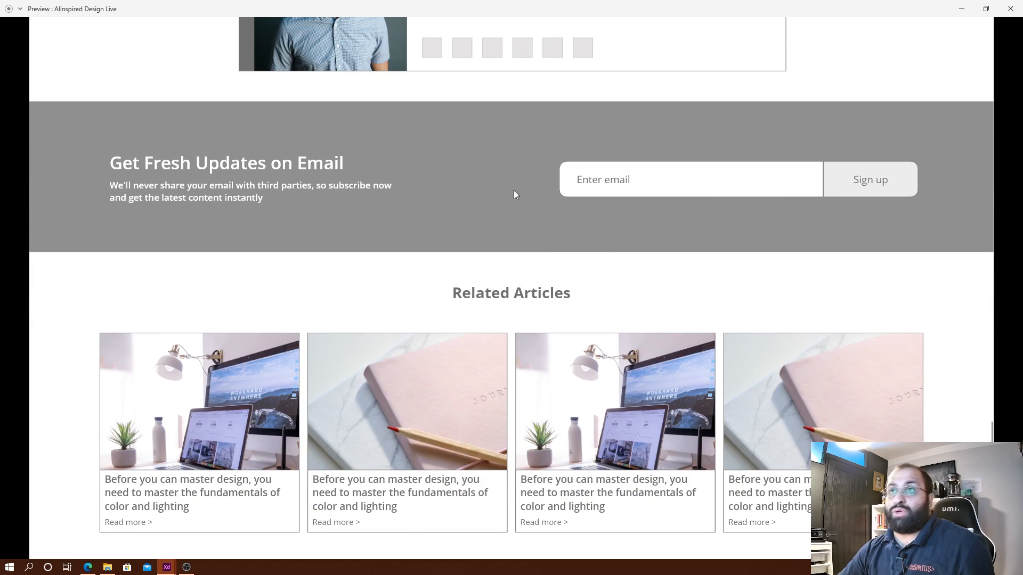
{"action": "scroll", "coordinate": [637, 322], "scroll_direction": "down", "scroll_amount": 5}
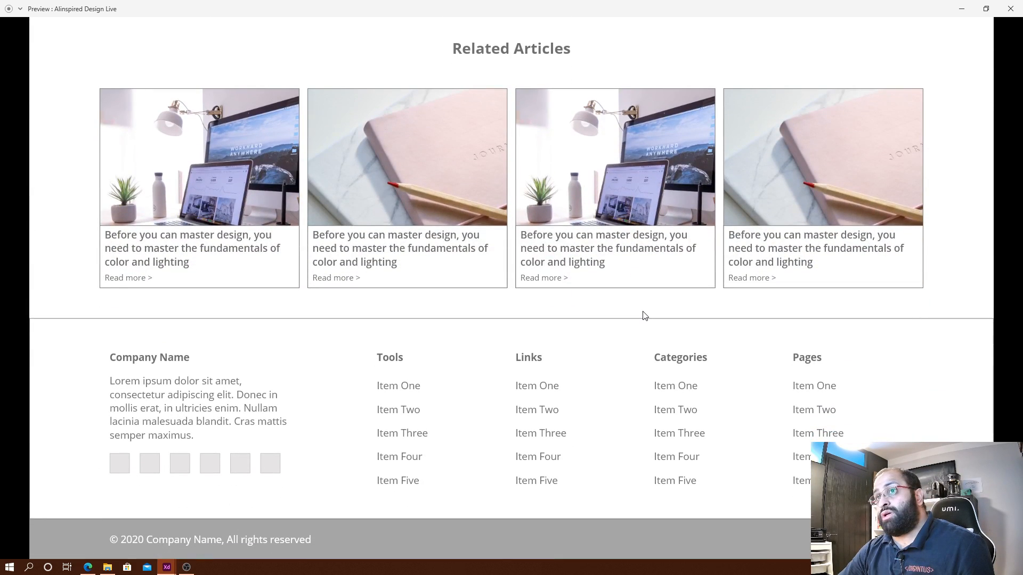
{"action": "scroll", "coordinate": [645, 318], "scroll_direction": "up", "scroll_amount": 5}
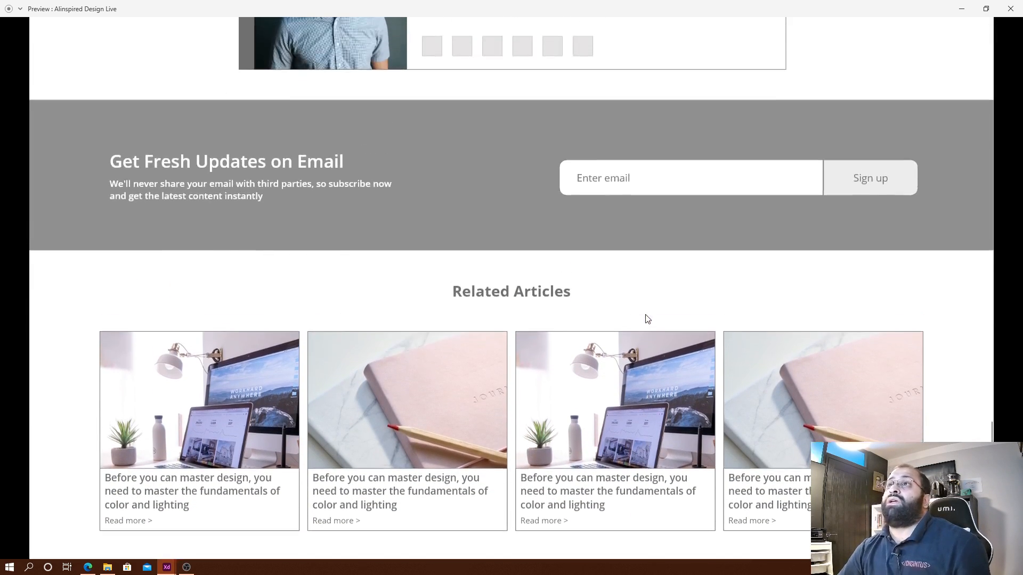
{"action": "scroll", "coordinate": [642, 314], "scroll_direction": "up", "scroll_amount": 12}
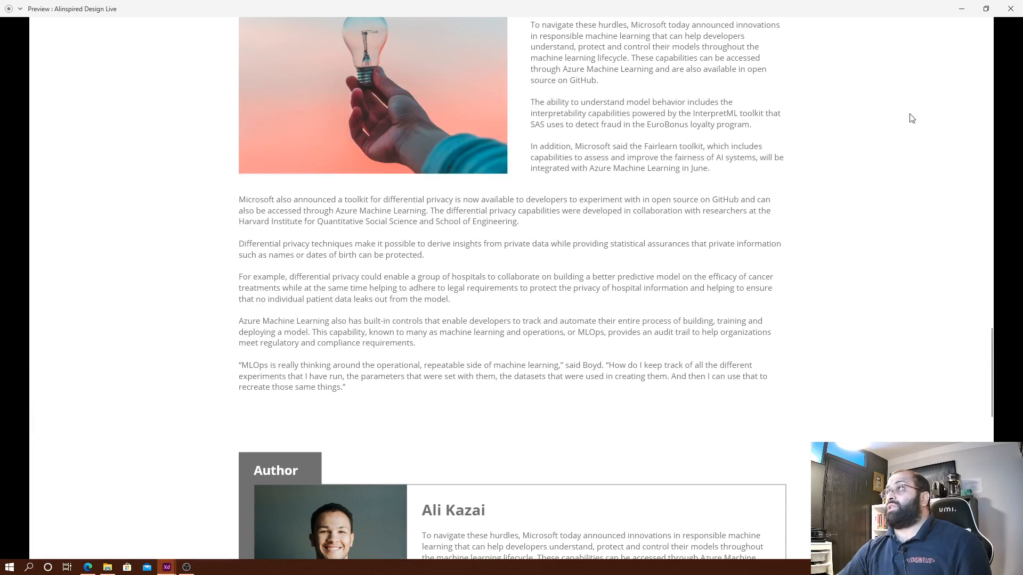
{"action": "left_click", "coordinate": [1010, 9]}
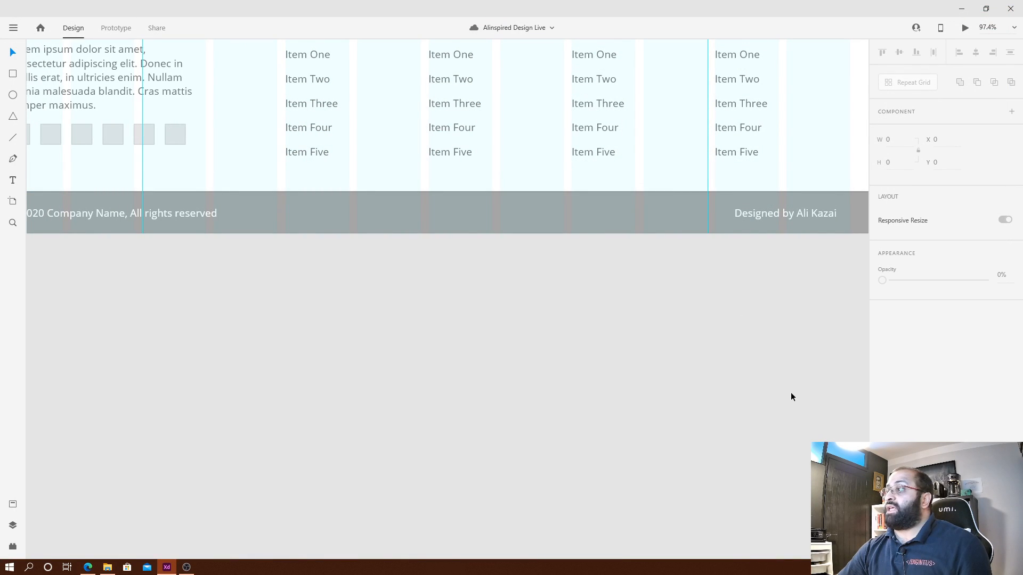
Copy the hero image, category tag, heading and first text block from the Blog Post artboard to the same place on Other Pages.
{"action": "scroll", "coordinate": [791, 397], "scroll_direction": "up", "scroll_amount": 5}
{"action": "scroll", "coordinate": [453, 306], "scroll_direction": "down", "scroll_amount": 3}
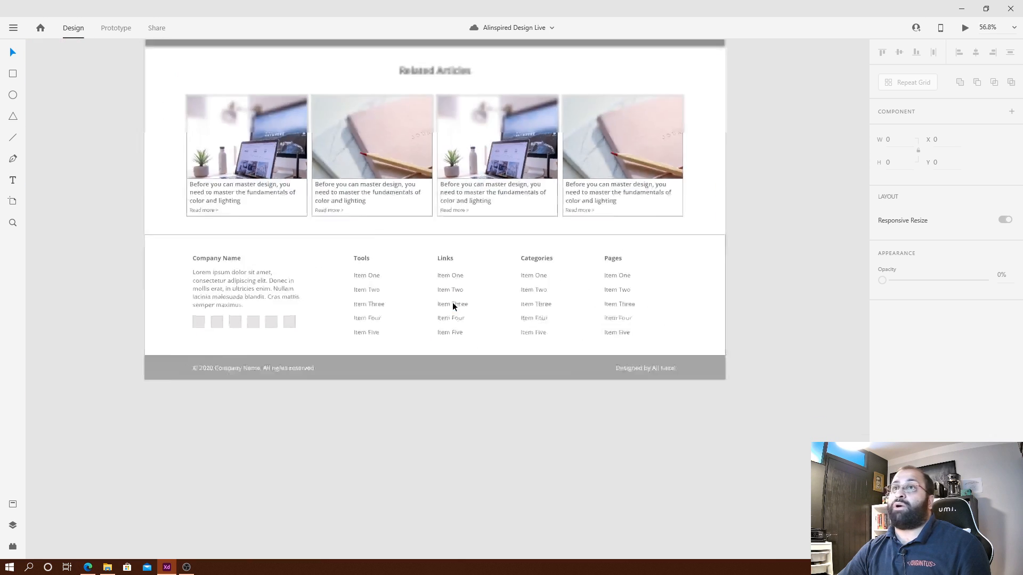
{"action": "scroll", "coordinate": [718, 239], "scroll_direction": "down", "scroll_amount": 3}
{"action": "scroll", "coordinate": [657, 424], "scroll_direction": "up", "scroll_amount": 10}
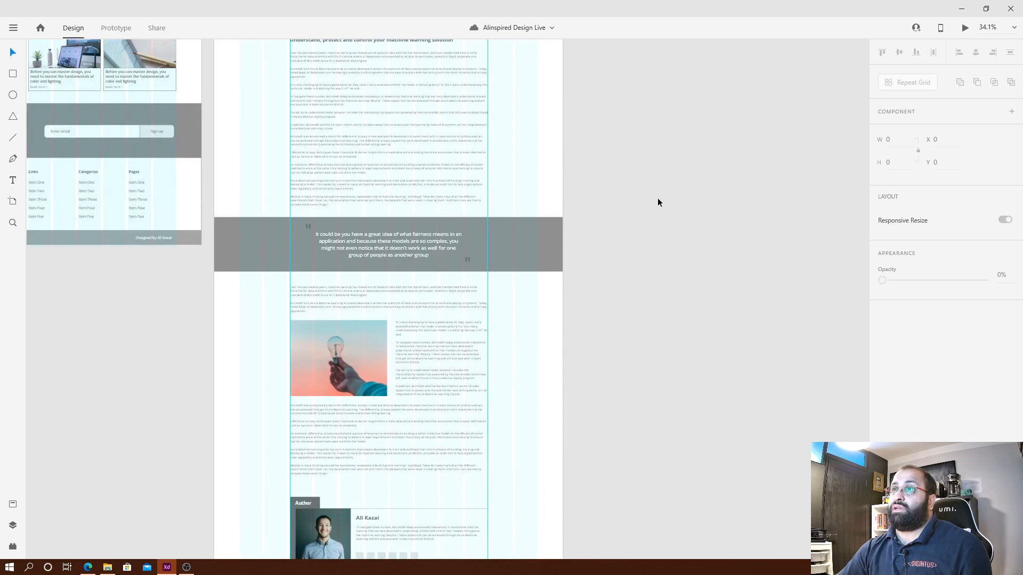
{"action": "scroll", "coordinate": [677, 176], "scroll_direction": "down", "scroll_amount": 3}
{"action": "scroll", "coordinate": [687, 214], "scroll_direction": "up", "scroll_amount": 5}
{"action": "scroll", "coordinate": [640, 266], "scroll_direction": "right", "scroll_amount": 5}
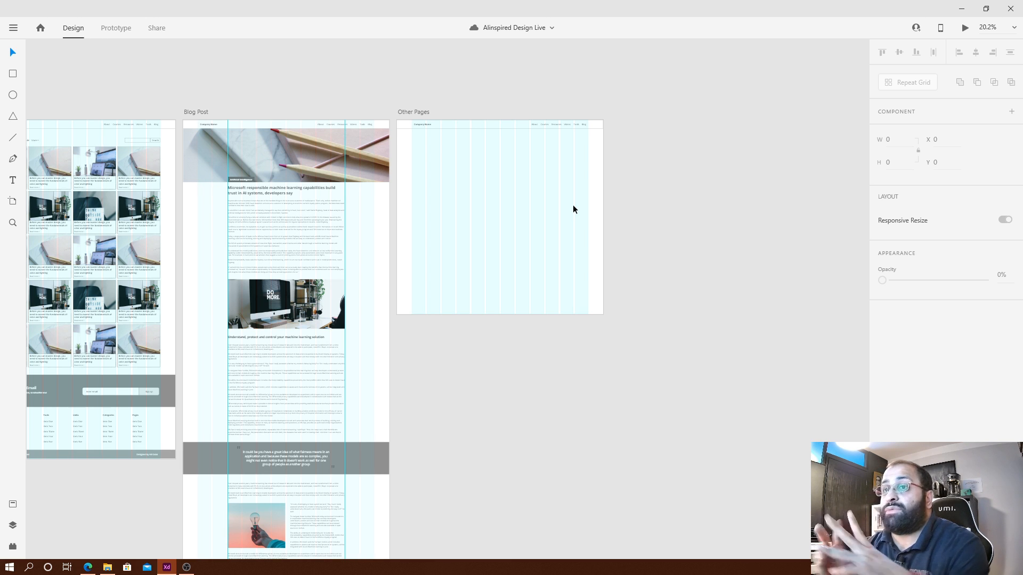
{"action": "scroll", "coordinate": [550, 204], "scroll_direction": "up", "scroll_amount": 2}
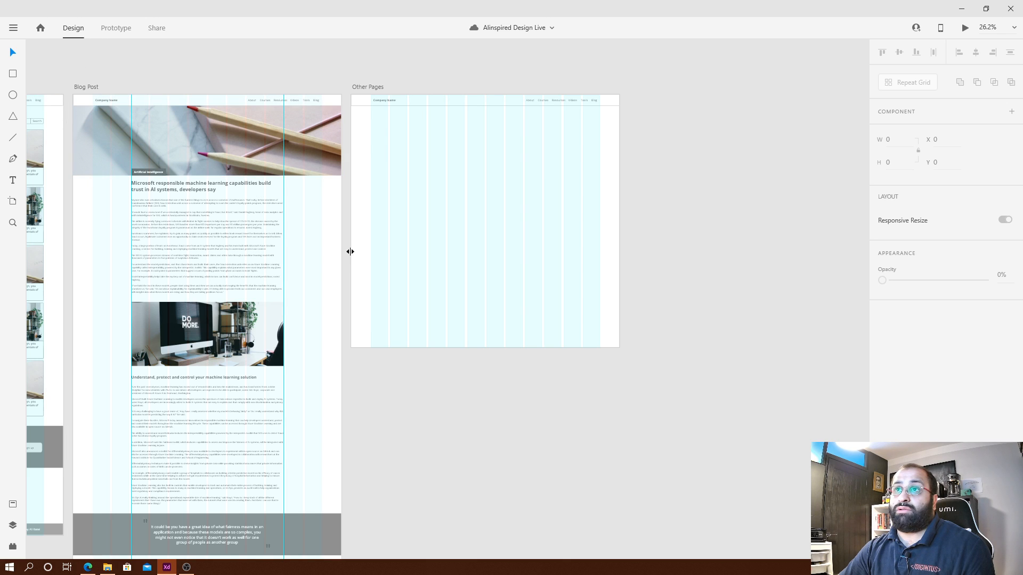
{"action": "left_click_drag", "start_coordinate": [343, 273], "coordinate": [81, 121]}
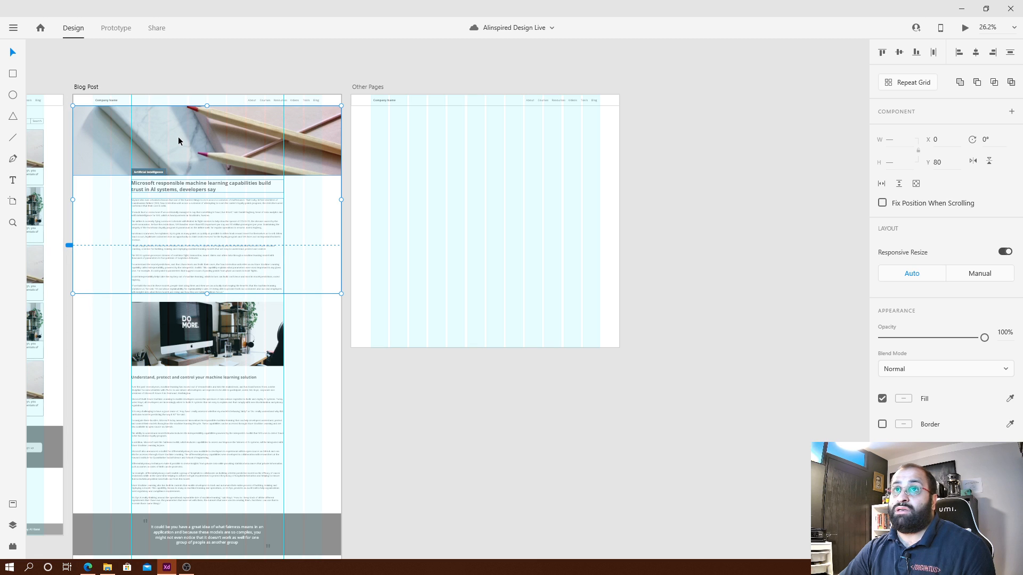
{"action": "left_click_drag", "start_coordinate": [179, 137], "coordinate": [480, 157]}
{"action": "scroll", "coordinate": [510, 118], "scroll_direction": "up", "scroll_amount": 3}
{"action": "left_click", "coordinate": [781, 199]}
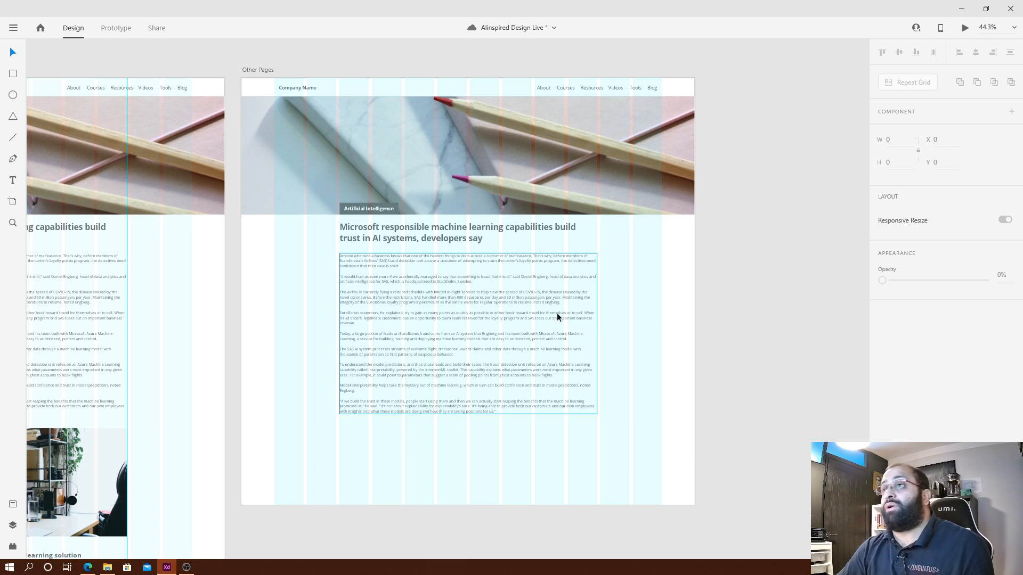
Try removing the article heading from the Other Pages artboard, and restore it with its text unedited.
{"action": "scroll", "coordinate": [530, 309], "scroll_direction": "up", "scroll_amount": 3}
{"action": "left_click", "coordinate": [427, 195]}
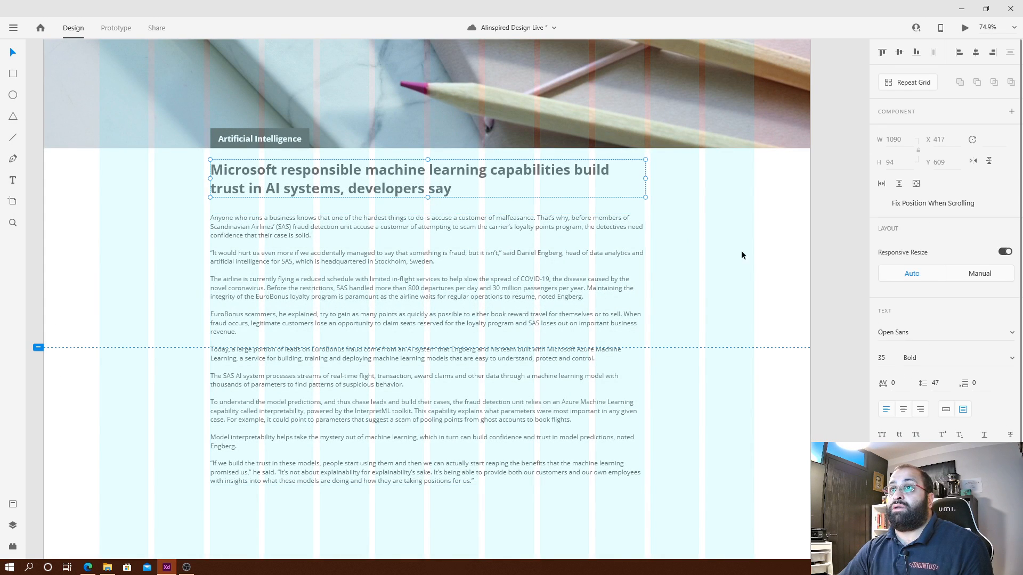
{"action": "key", "text": "Delete"}
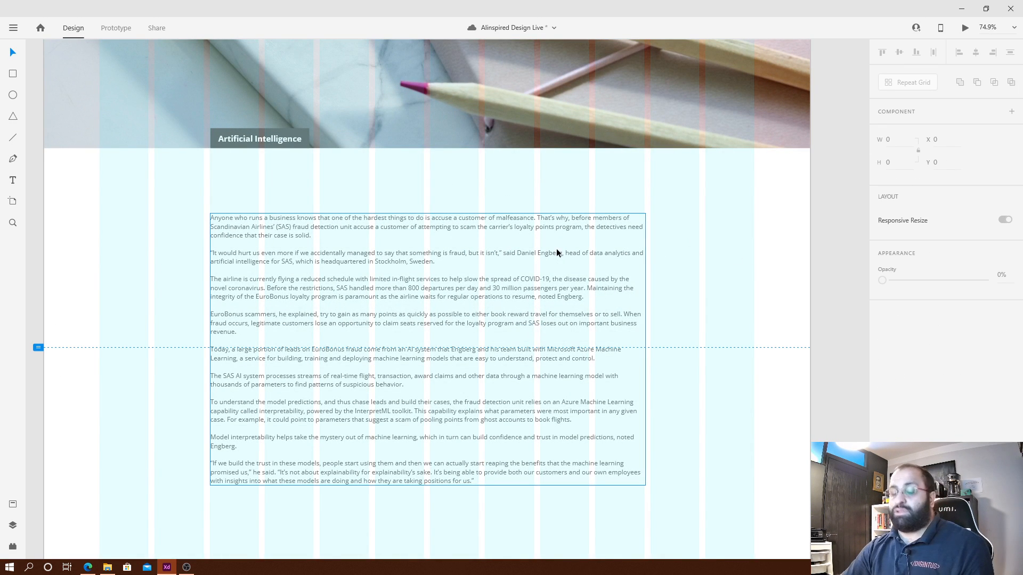
{"action": "key", "text": "ctrl+z"}
{"action": "double_click", "coordinate": [436, 191]}
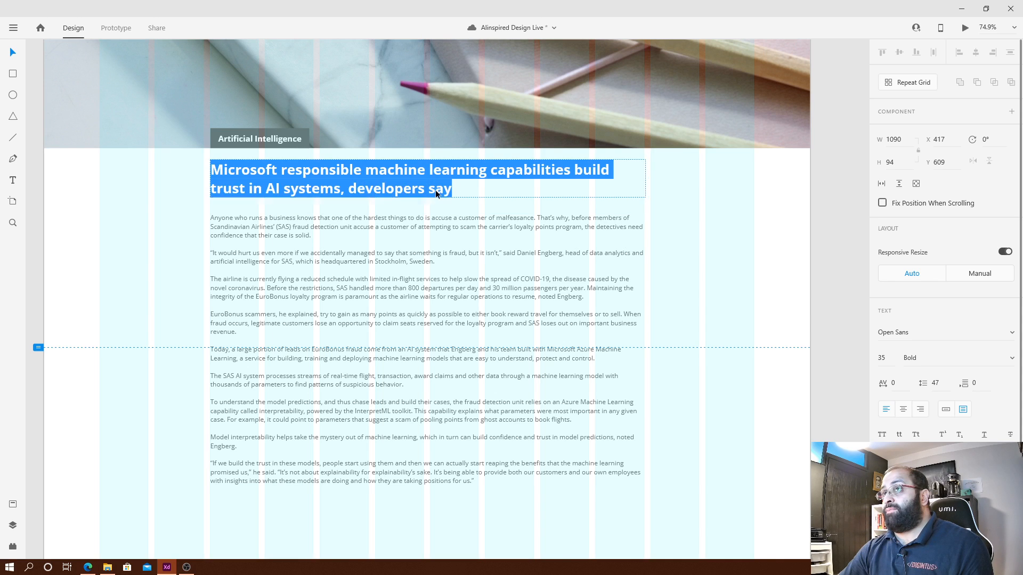
{"action": "key", "text": "Escape"}
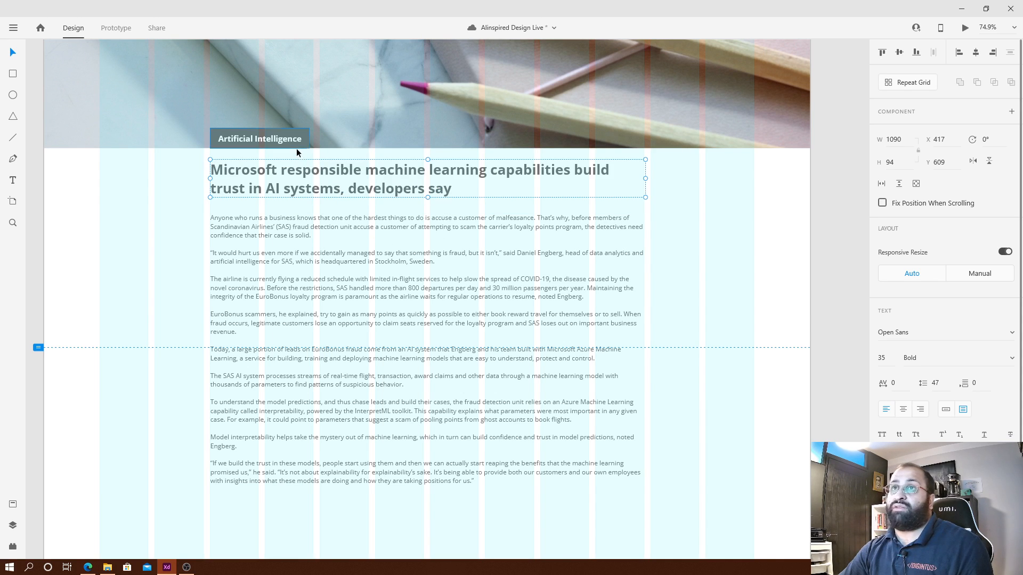
Set the font size of the "Artificial Intelligence" label on the Other Pages hero image to 35.
{"action": "double_click", "coordinate": [282, 138]}
{"action": "left_click", "coordinate": [882, 356]}
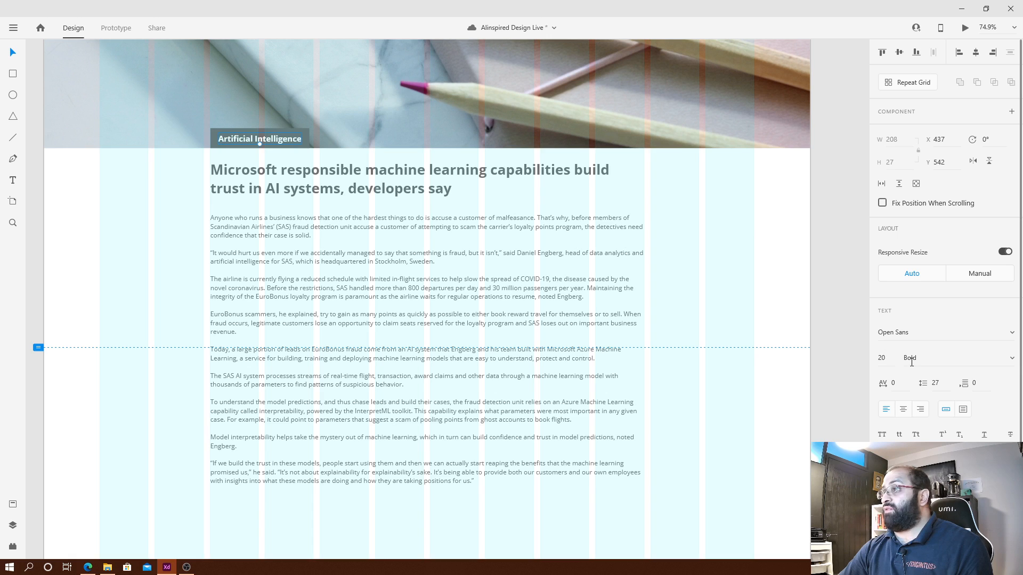
{"action": "type", "text": "35"}
{"action": "key", "text": "Return"}
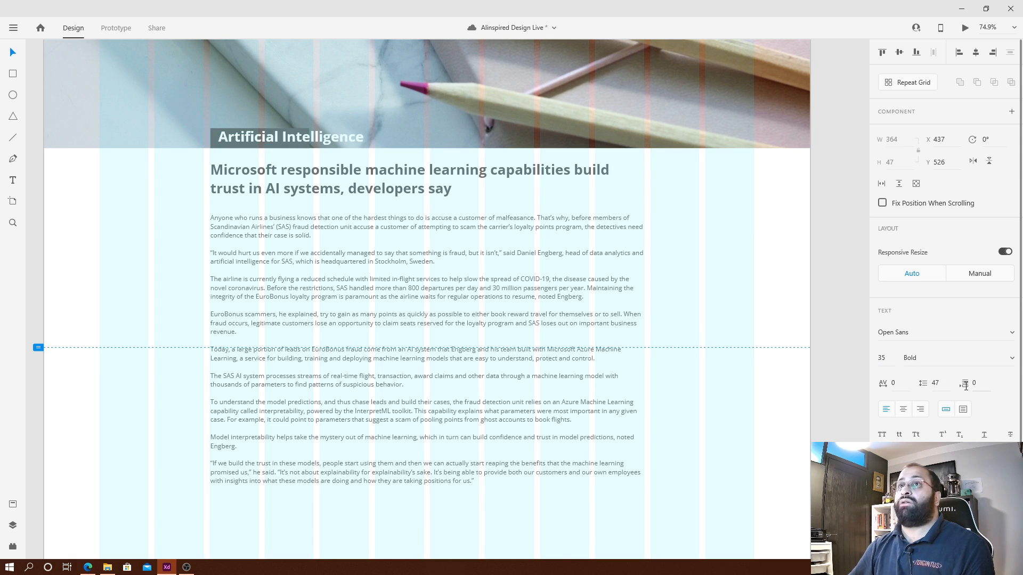
Set the height of the dark rectangle behind the "Artificial Intelligence" label to 70, and try aligning it to the vertical middle, undoing that alignment.
{"action": "left_click", "coordinate": [217, 139]}
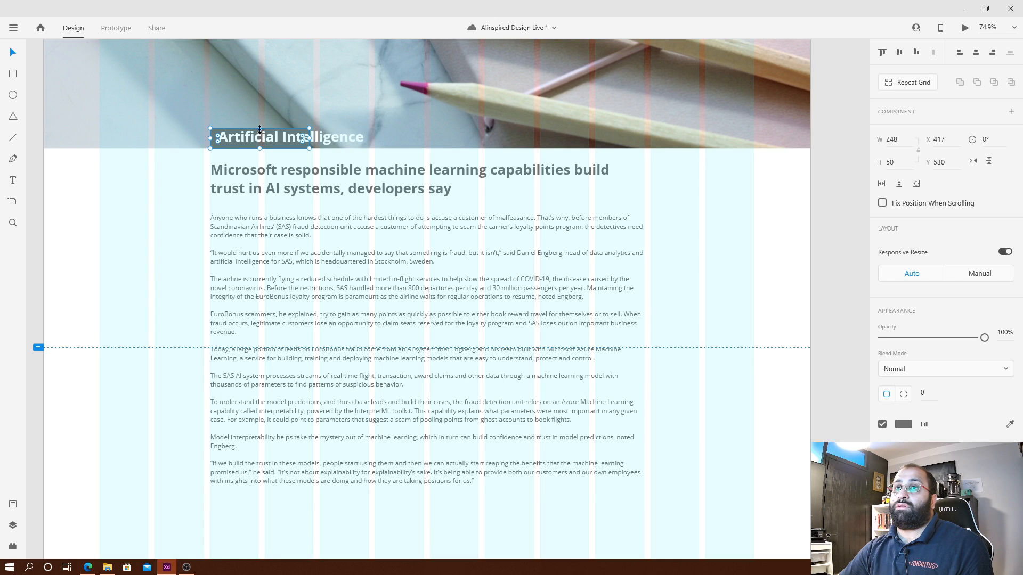
{"action": "left_click_drag", "start_coordinate": [259, 129], "coordinate": [260, 127]}
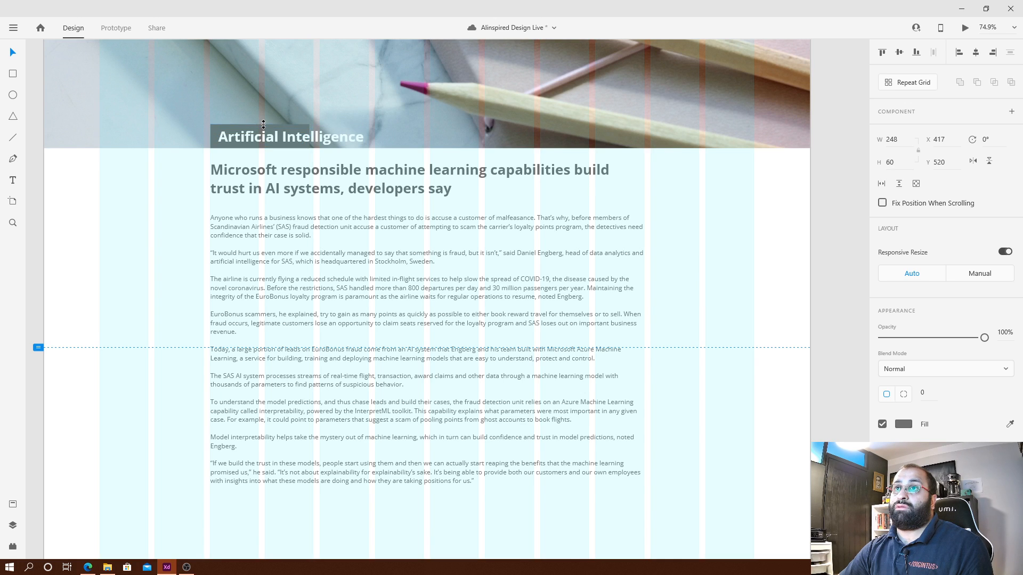
{"action": "left_click", "coordinate": [890, 162]}
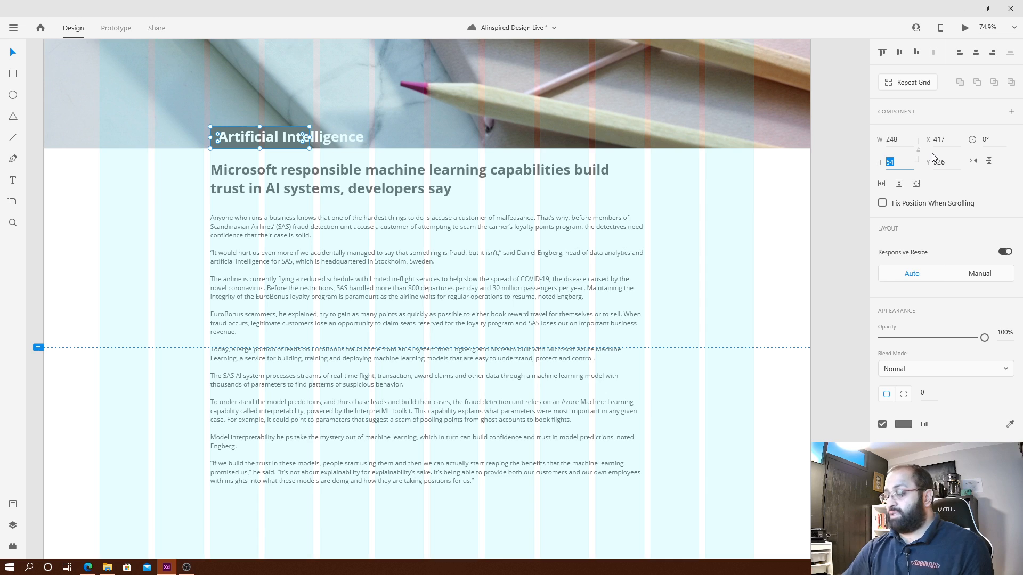
{"action": "type", "text": "70"}
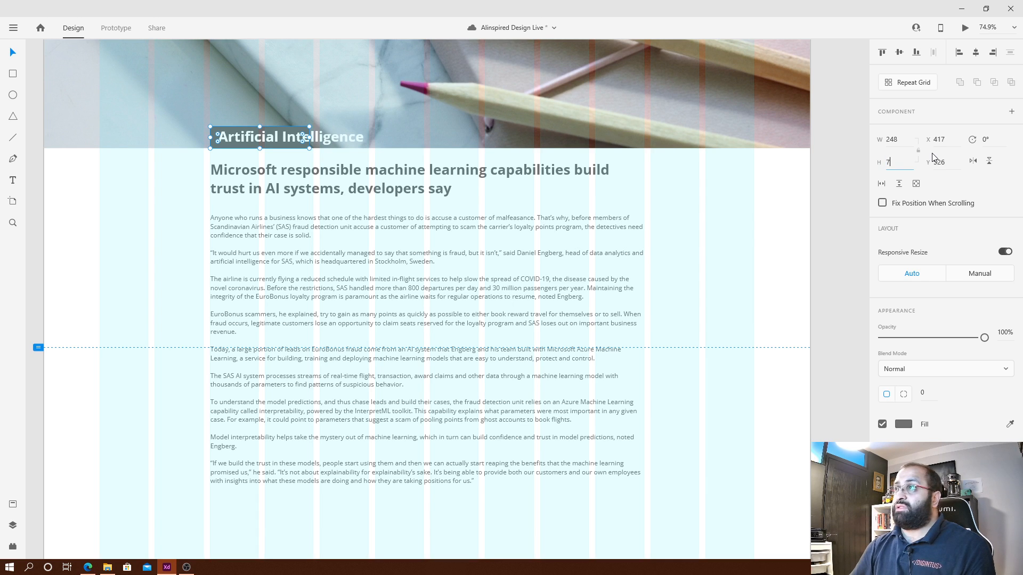
{"action": "key", "text": "Return"}
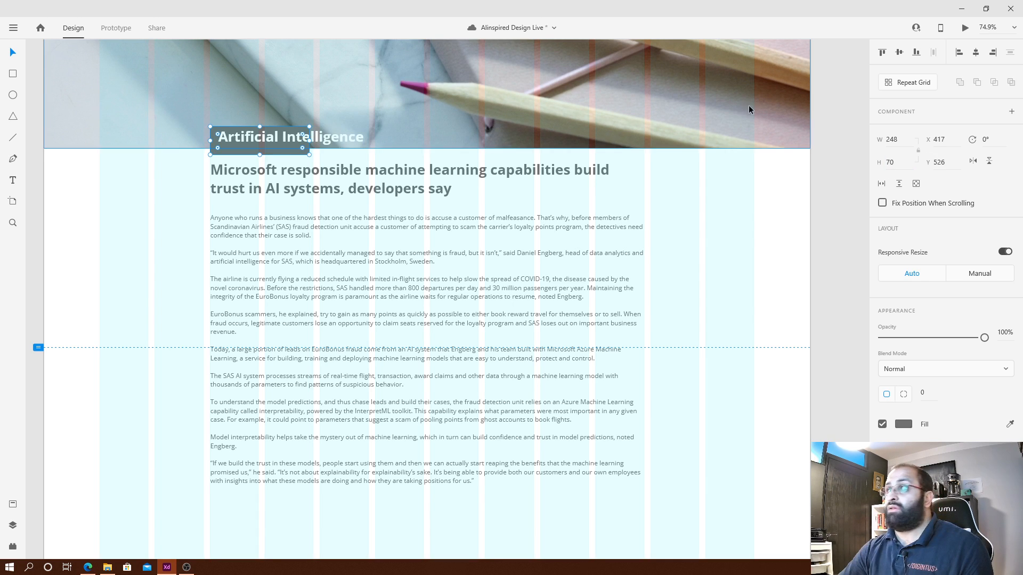
{"action": "left_click", "coordinate": [900, 52]}
{"action": "key", "text": "ctrl+z"}
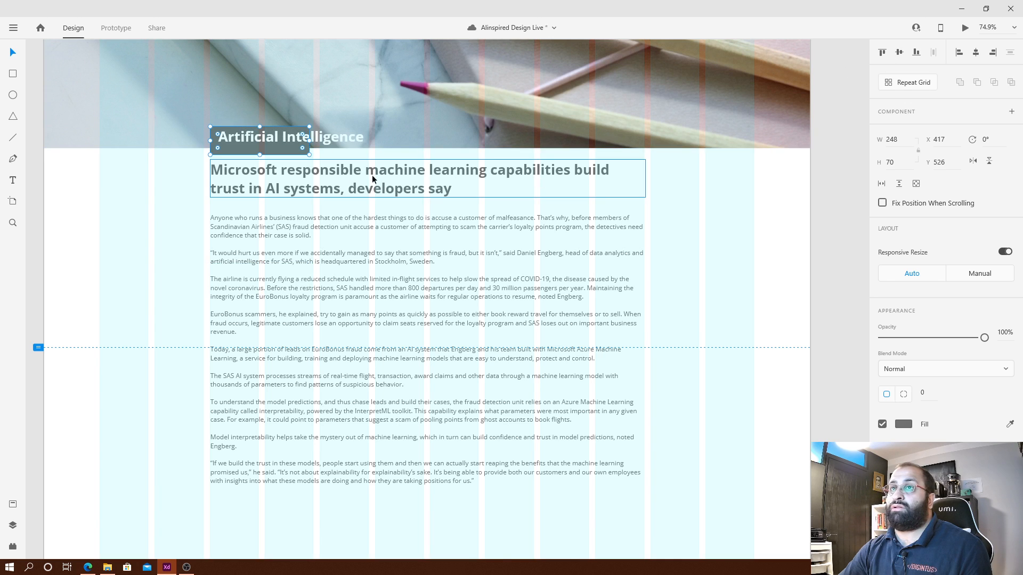
Align the "Artificial Intelligence" label and its dark rectangle on their vertical middles, and set both on the hero image's bottom edge at Y 510.
{"action": "scroll", "coordinate": [303, 155], "scroll_direction": "up", "scroll_amount": 3}
{"action": "left_click", "coordinate": [317, 120], "text": "shift"}
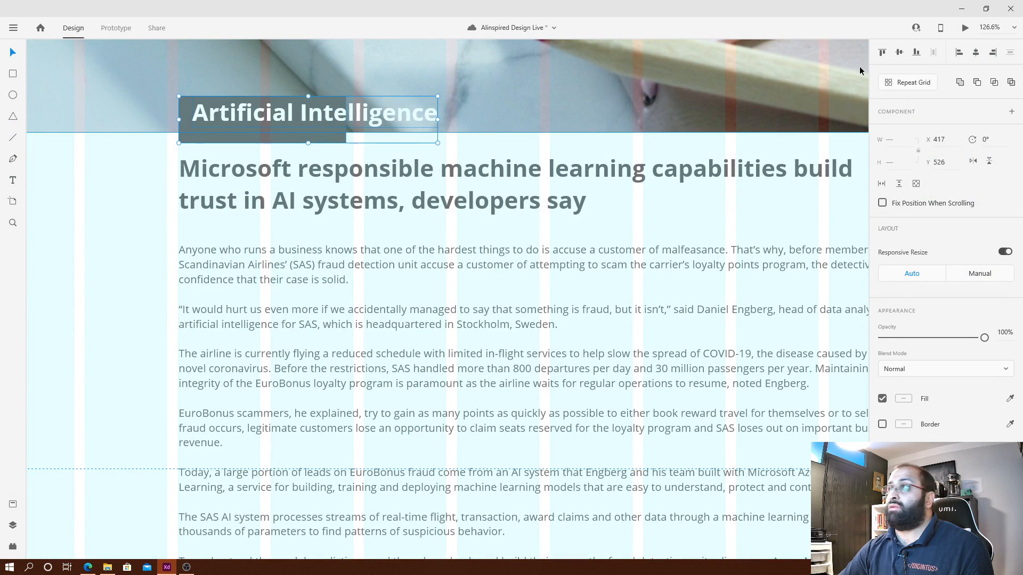
{"action": "left_click", "coordinate": [900, 52]}
{"action": "left_click_drag", "start_coordinate": [302, 120], "coordinate": [302, 109]}
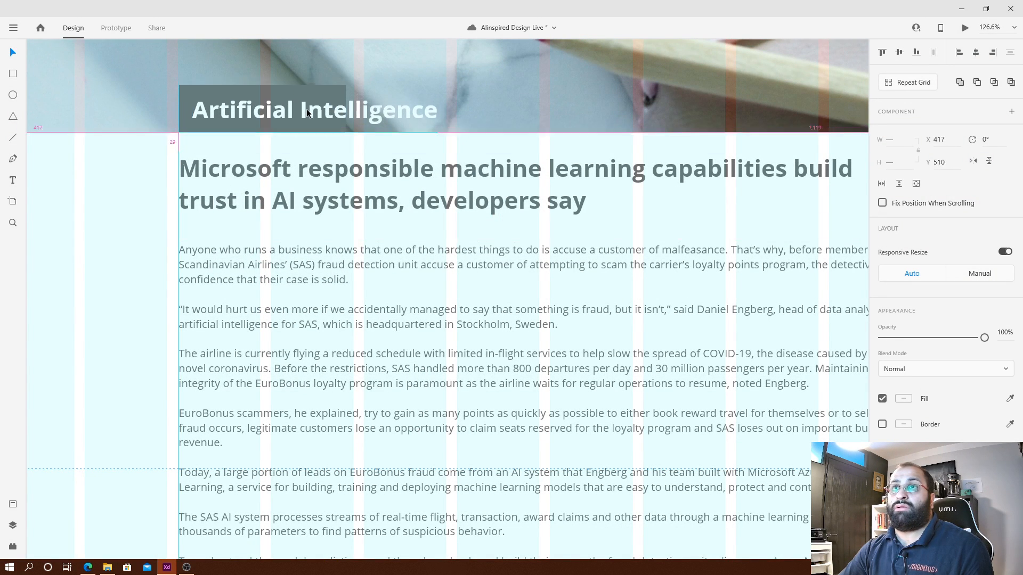
{"action": "left_click_drag", "start_coordinate": [495, 197], "coordinate": [465, 409]}
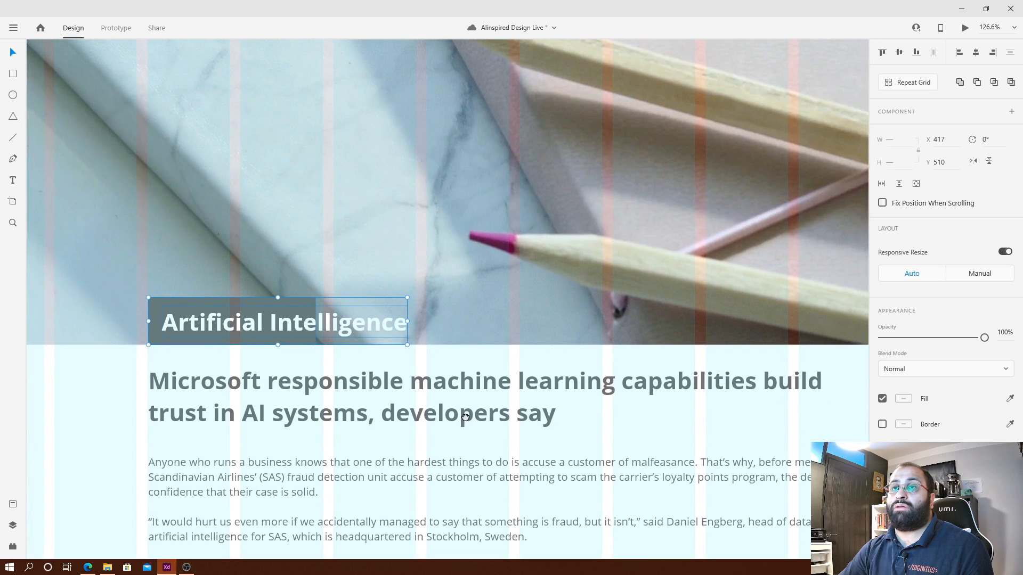
Shift the "Artificial Intelligence" label closer to the dark rectangle's left edge at X 426, and widen the rectangle to 373 to reach the label's end.
{"action": "left_click", "coordinate": [257, 474]}
{"action": "left_click_drag", "start_coordinate": [236, 328], "coordinate": [225, 331]}
{"action": "key", "text": "shift+Right"}
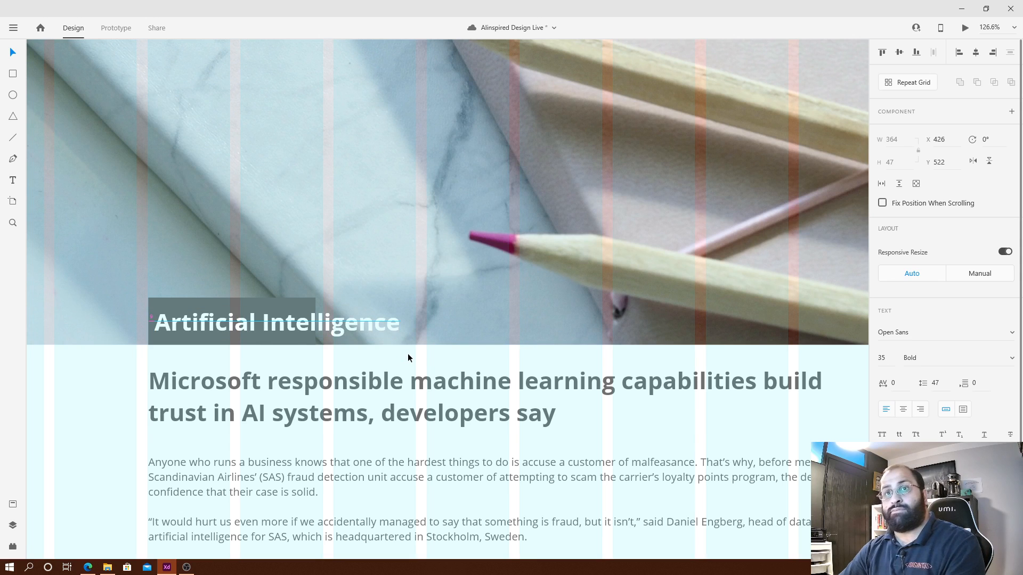
{"action": "left_click", "coordinate": [293, 301]}
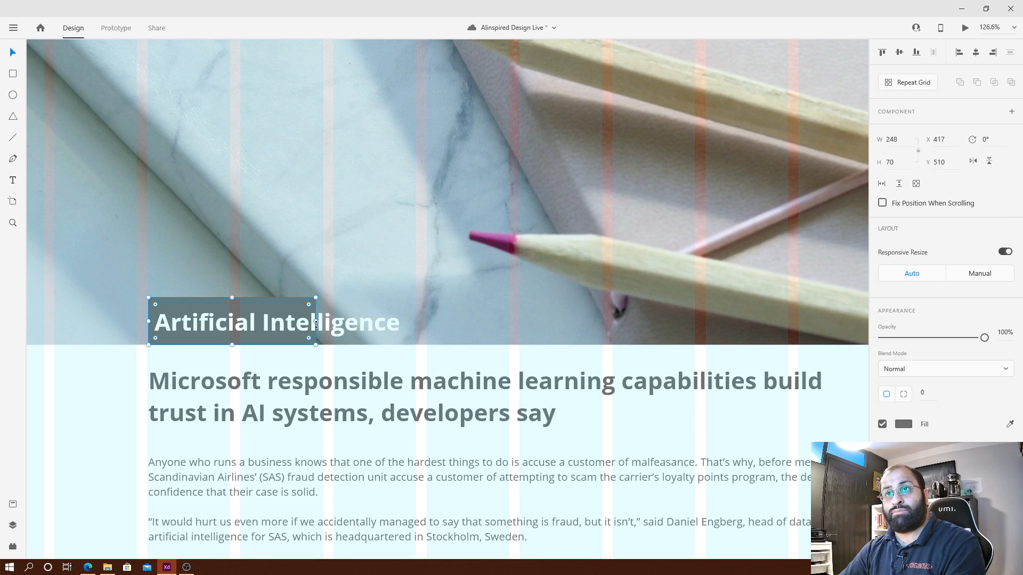
{"action": "left_click_drag", "start_coordinate": [315, 322], "coordinate": [400, 328]}
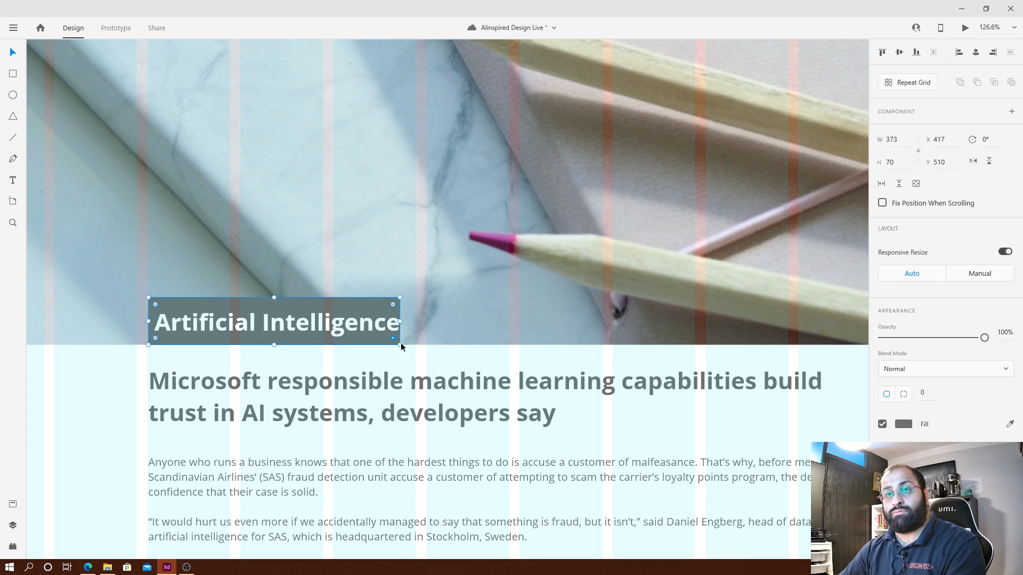
Extend the dark rectangle about 10 px beyond the label's end, keeping the label at X 426 and Y 522 for even side padding.
{"action": "left_click", "coordinate": [383, 328]}
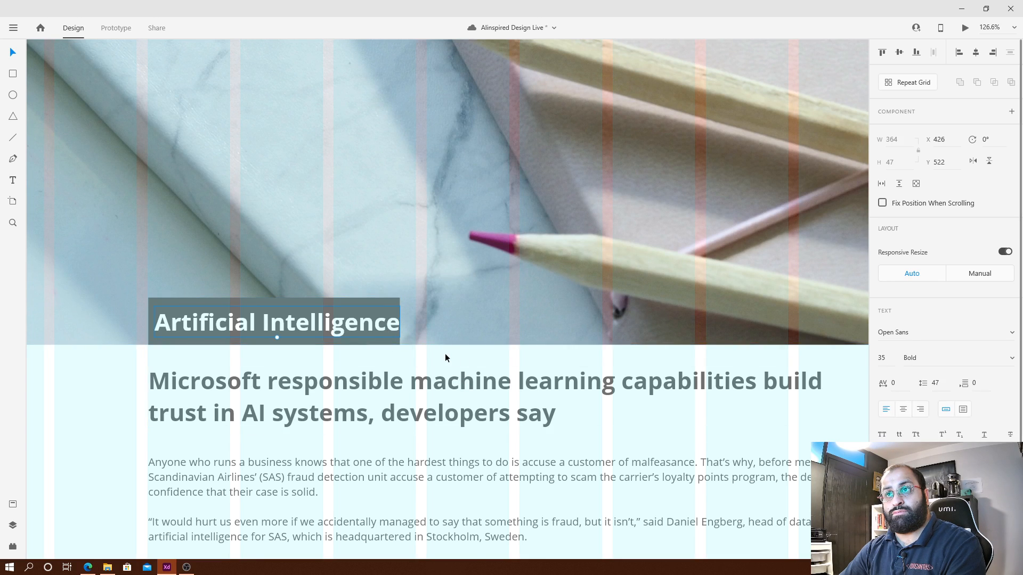
{"action": "key", "text": "shift+Right"}
{"action": "left_click", "coordinate": [388, 309]}
{"action": "left_click_drag", "start_coordinate": [402, 321], "coordinate": [409, 321]}
{"action": "left_click", "coordinate": [402, 326]}
{"action": "key", "text": "shift+Up"}
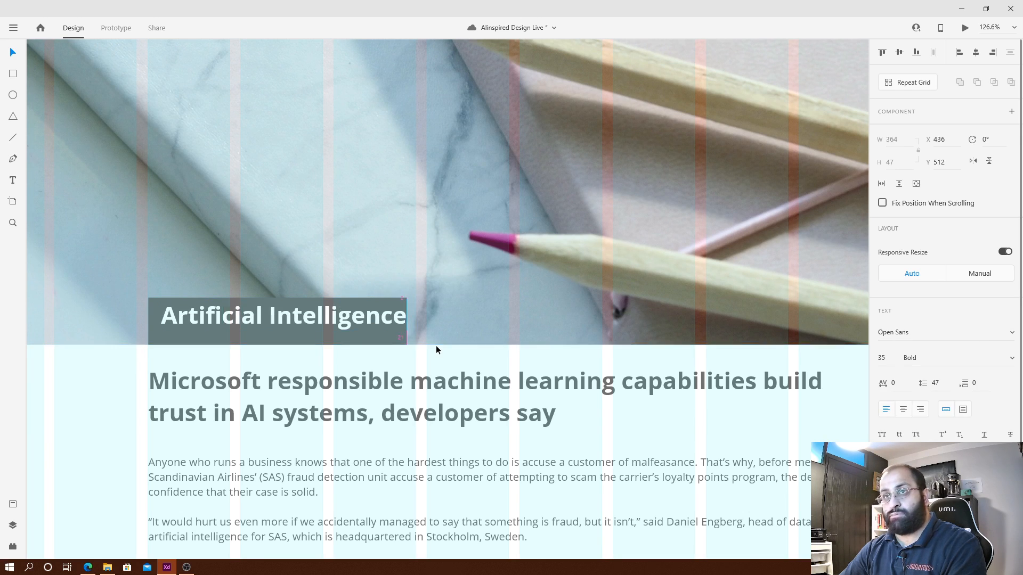
{"action": "key", "text": "shift+Down"}
{"action": "key", "text": "shift+Left"}
{"action": "left_click", "coordinate": [352, 395]}
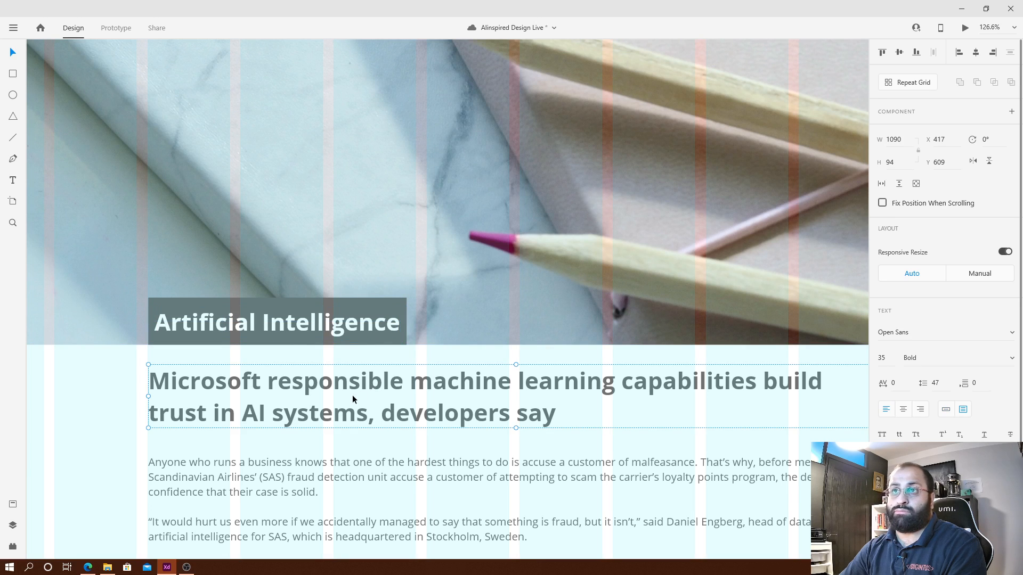
Widen the dark rectangle to 403 and place the label at X 436 for about 20 px of padding on each side.
{"action": "left_click", "coordinate": [357, 325]}
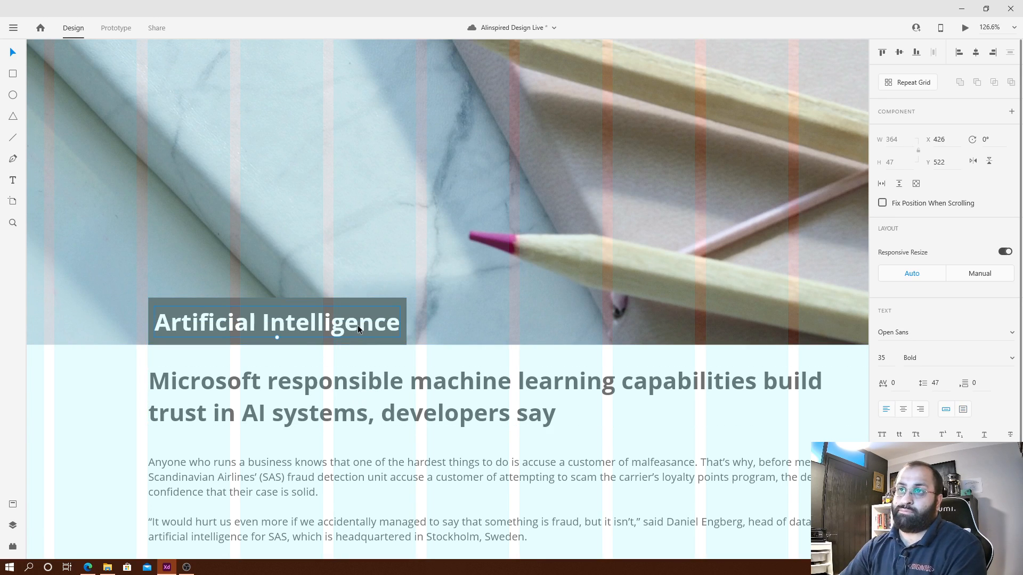
{"action": "left_click_drag", "start_coordinate": [357, 325], "coordinate": [420, 323]}
{"action": "left_click", "coordinate": [392, 297]}
{"action": "left_click", "coordinate": [409, 326]}
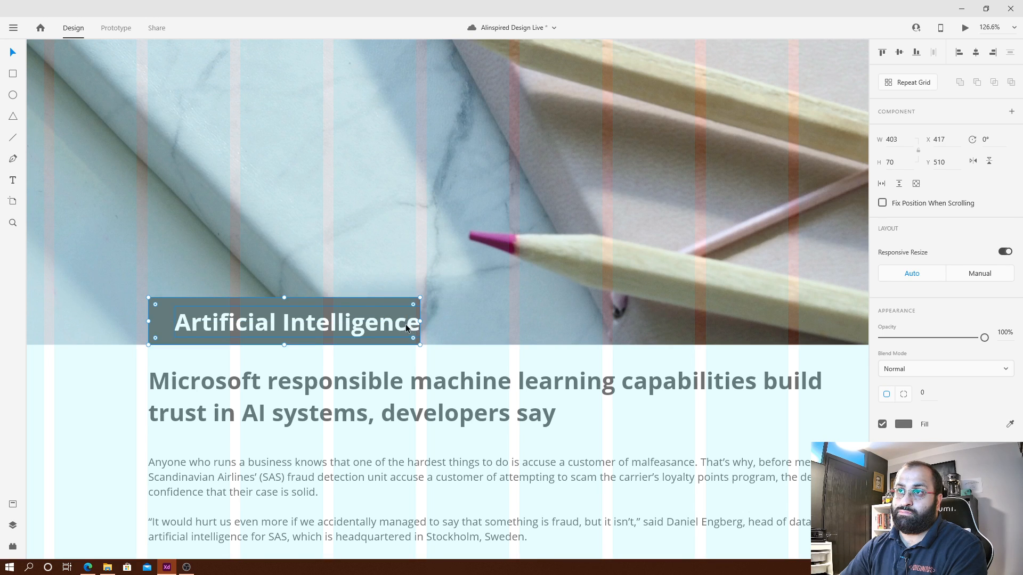
{"action": "key", "text": "shift+Left"}
{"action": "key", "text": "shift+Left"}
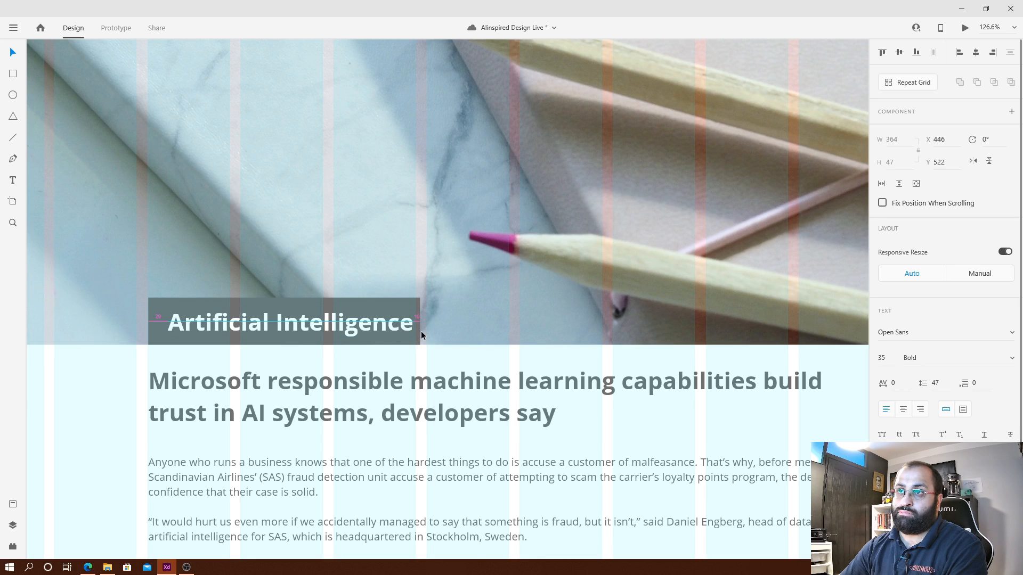
{"action": "left_click", "coordinate": [391, 403]}
Replace the "Artificial Intelligence" label text on the Other Pages hero image with "About us".
{"action": "scroll", "coordinate": [462, 396], "scroll_direction": "down", "scroll_amount": 5}
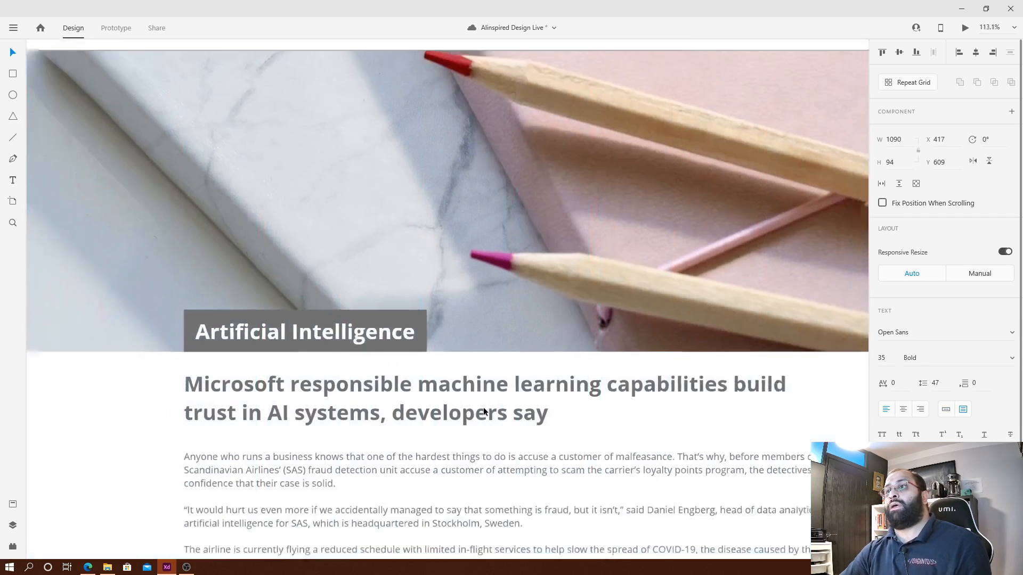
{"action": "double_click", "coordinate": [378, 357]}
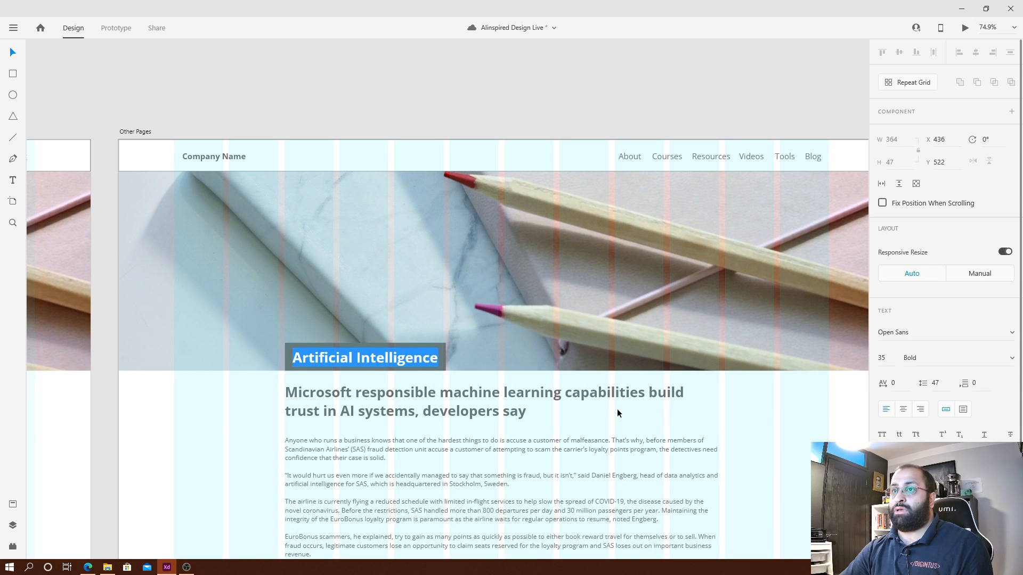
{"action": "type", "text": "About Us"}
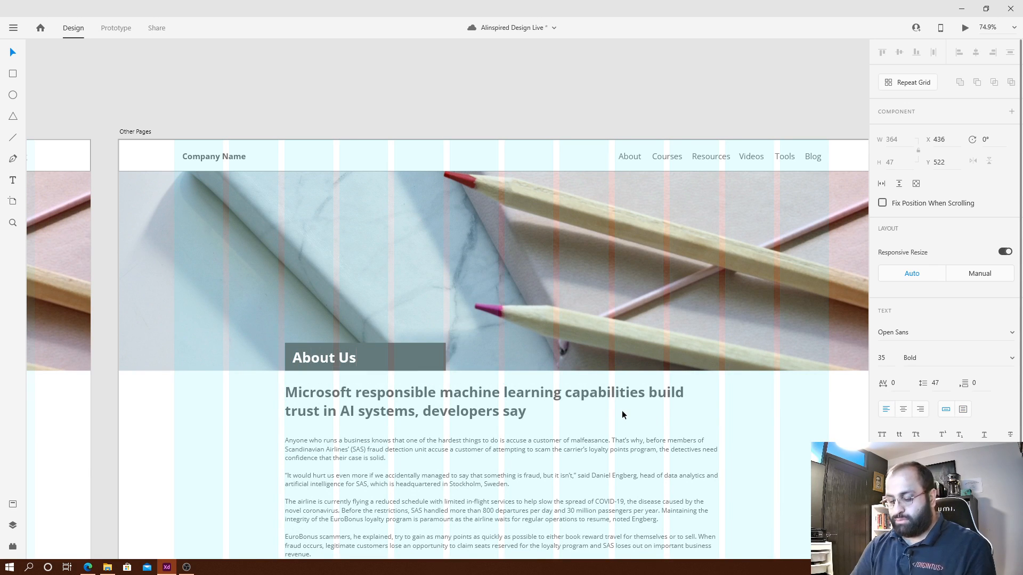
{"action": "key", "text": "BackSpace"}
{"action": "key", "text": "BackSpace"}
{"action": "type", "text": "us"}
{"action": "key", "text": "Escape"}
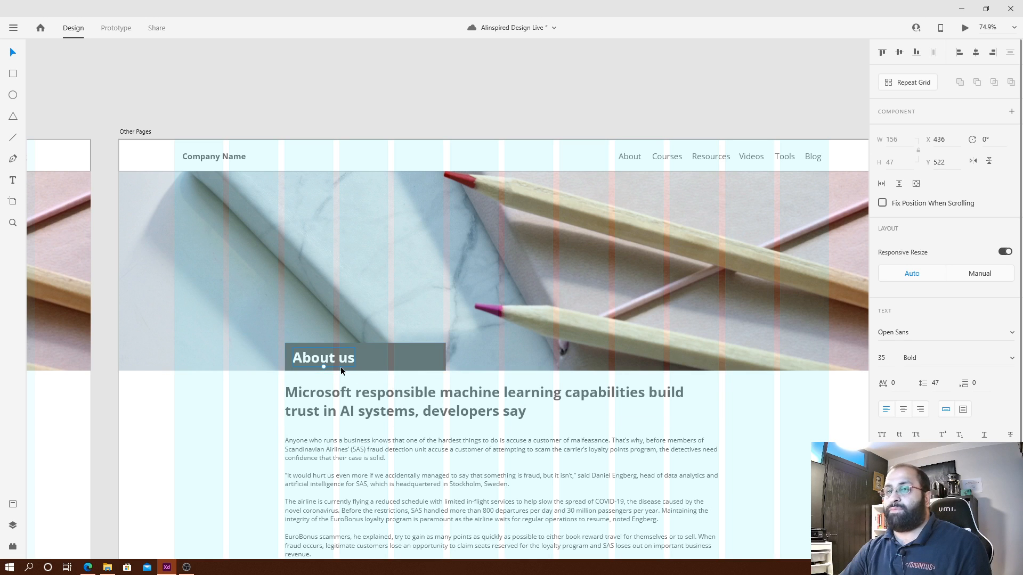
Shorten the dark rectangle to fit "About us", with the label at X 436 and about 20 px of padding on each side.
{"action": "scroll", "coordinate": [339, 367], "scroll_direction": "up", "scroll_amount": 5}
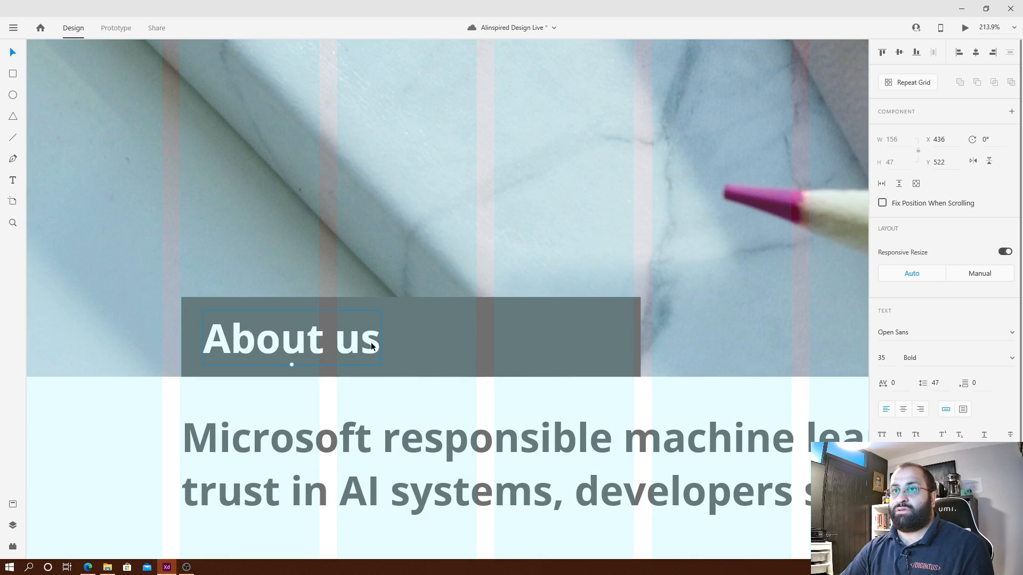
{"action": "key", "text": "shift+Right"}
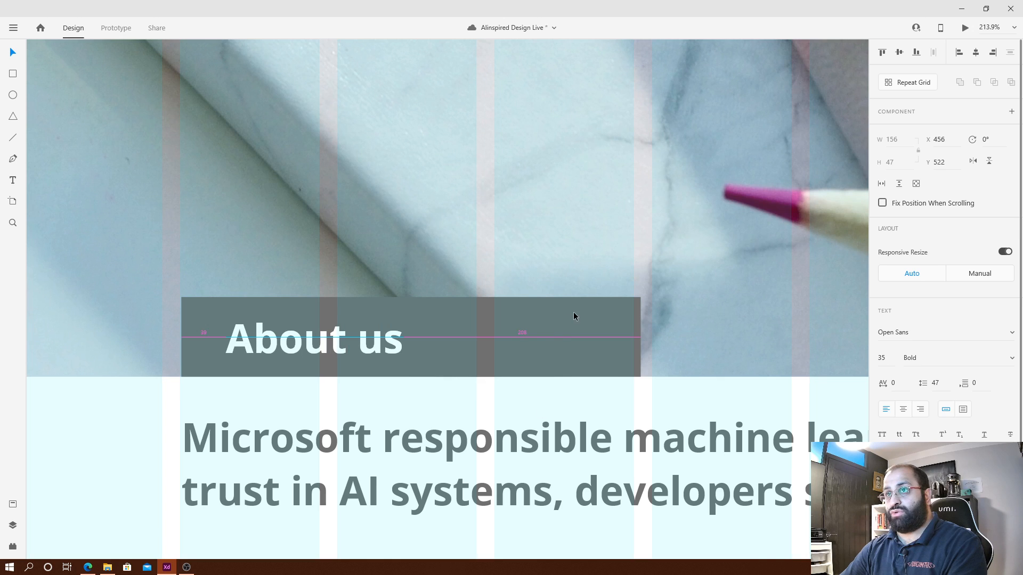
{"action": "left_click", "coordinate": [575, 317]}
{"action": "left_click_drag", "start_coordinate": [640, 338], "coordinate": [394, 351]}
{"action": "left_click", "coordinate": [379, 356]}
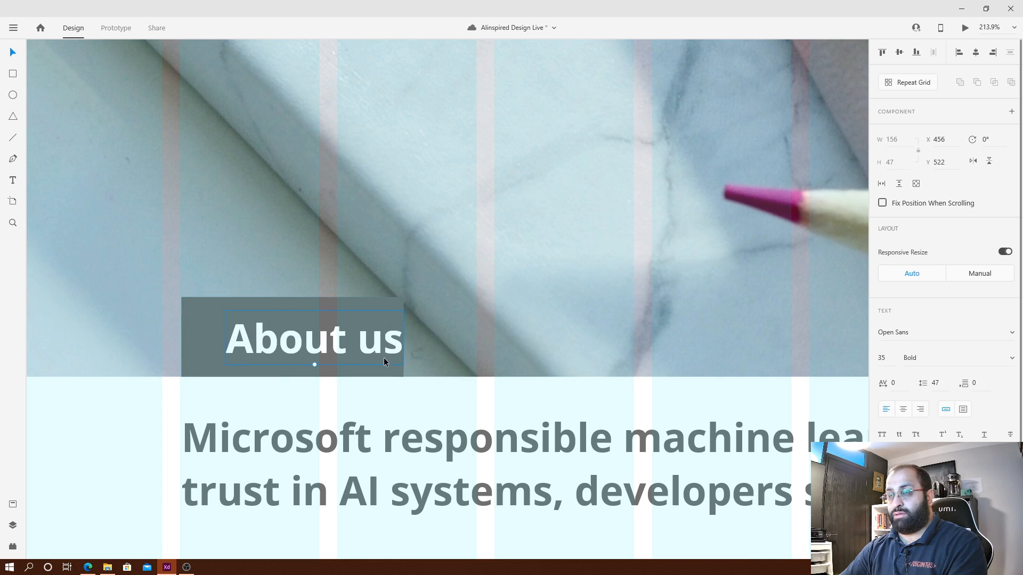
{"action": "key", "text": "shift+Left"}
{"action": "key", "text": "shift+Left"}
{"action": "left_click", "coordinate": [423, 398]}
Delete the article heading from Other Pages and move the body text up, leaving a small gap beneath the hero image.
{"action": "scroll", "coordinate": [423, 398], "scroll_direction": "down", "scroll_amount": 1}
{"action": "scroll", "coordinate": [423, 398], "scroll_direction": "down", "scroll_amount": 5}
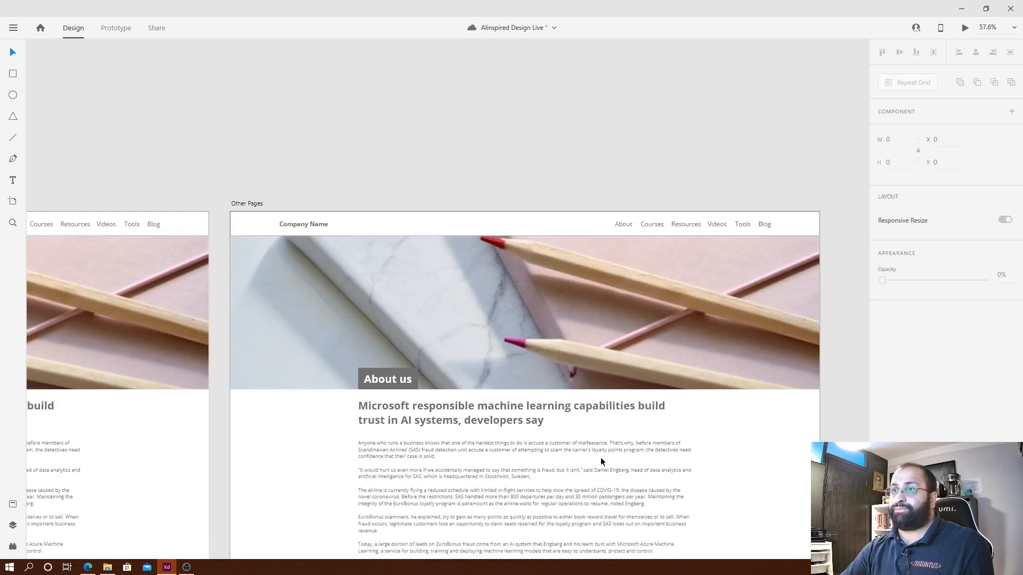
{"action": "scroll", "coordinate": [600, 457], "scroll_direction": "down", "scroll_amount": 3}
{"action": "scroll", "coordinate": [564, 230], "scroll_direction": "down", "scroll_amount": 1}
{"action": "scroll", "coordinate": [439, 180], "scroll_direction": "down", "scroll_amount": 1}
{"action": "key", "text": "shift+ctrl+'"}
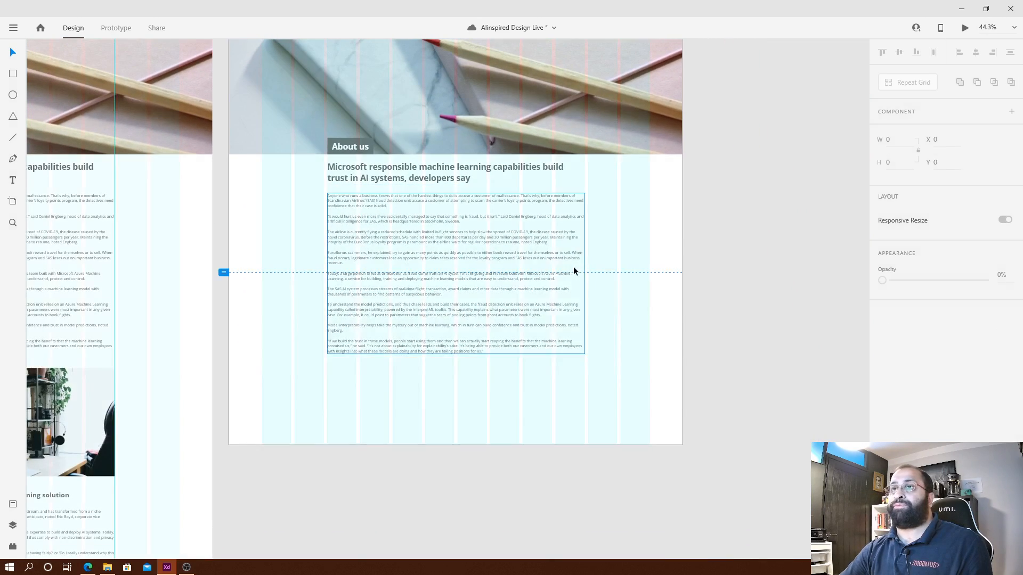
{"action": "scroll", "coordinate": [663, 320], "scroll_direction": "up", "scroll_amount": 3}
{"action": "scroll", "coordinate": [663, 319], "scroll_direction": "left", "scroll_amount": 1}
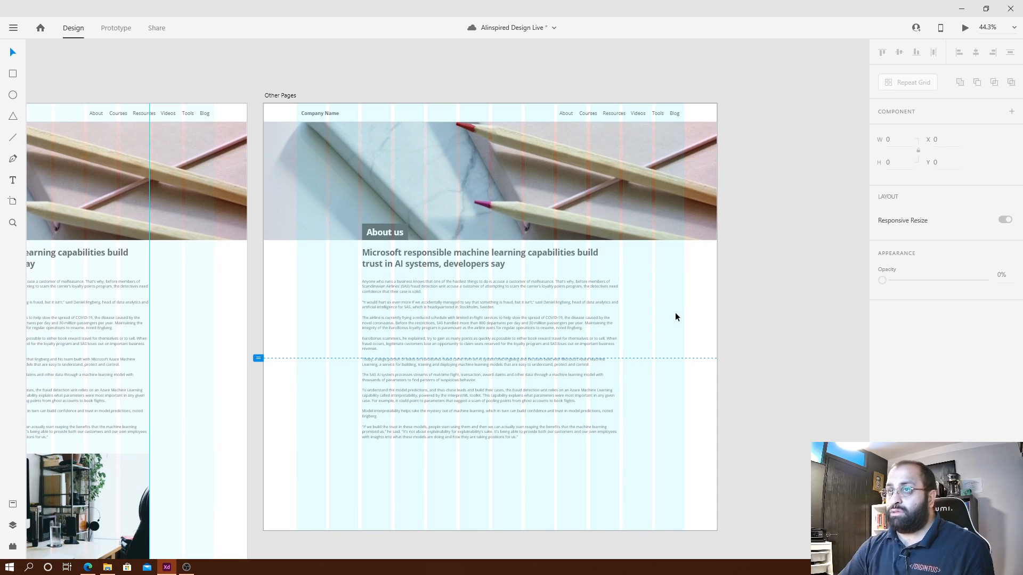
{"action": "left_click", "coordinate": [487, 267]}
{"action": "key", "text": "Delete"}
{"action": "left_click_drag", "start_coordinate": [487, 296], "coordinate": [491, 258]}
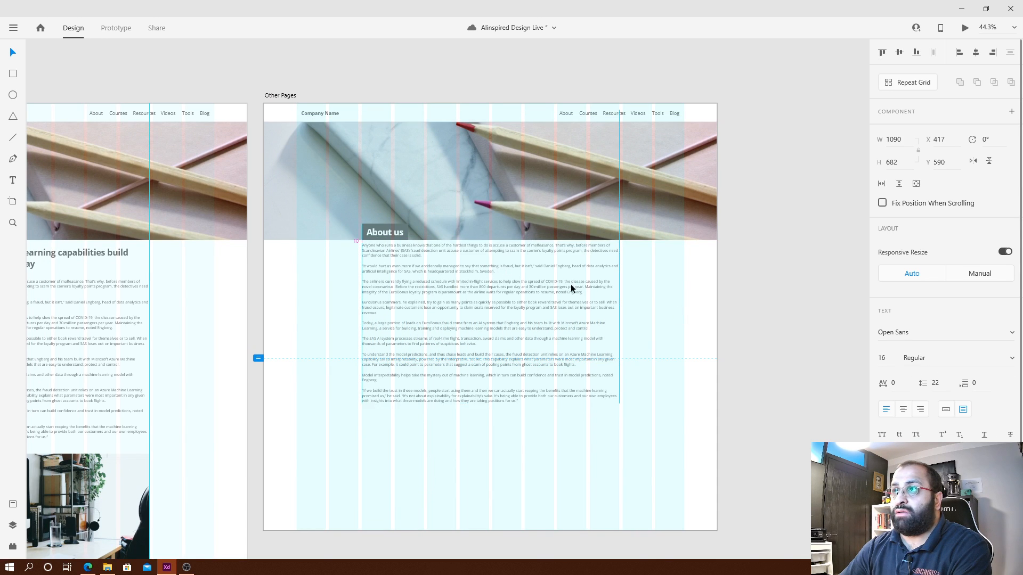
{"action": "key", "text": "shift+Down"}
{"action": "key", "text": "shift+Down"}
{"action": "key", "text": "shift+Down"}
{"action": "left_click", "coordinate": [702, 285]}
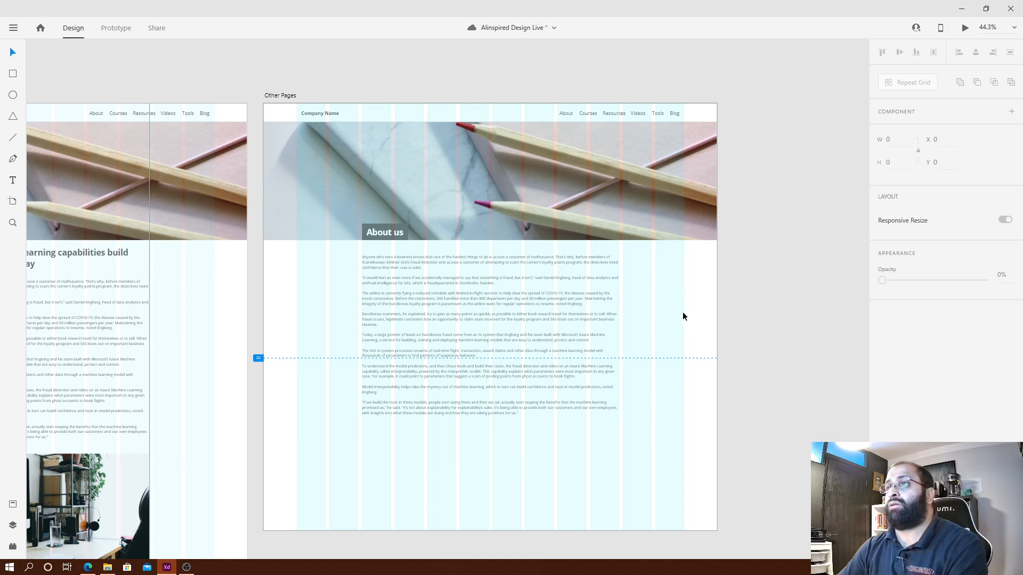
Copy the email sign-up band and footer from the blog listing artboard to Other Pages, and move them below the body text.
{"action": "scroll", "coordinate": [676, 318], "scroll_direction": "down", "scroll_amount": 3}
{"action": "scroll", "coordinate": [253, 385], "scroll_direction": "down", "scroll_amount": 5}
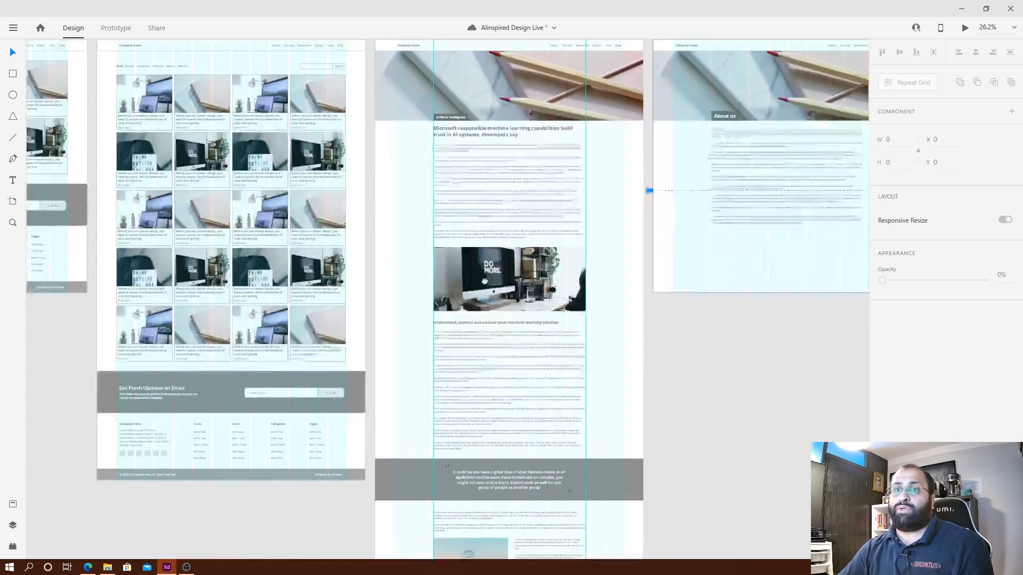
{"action": "left_click_drag", "start_coordinate": [465, 292], "coordinate": [625, 191]}
{"action": "left_click_drag", "start_coordinate": [199, 378], "coordinate": [528, 274]}
{"action": "left_click", "coordinate": [833, 262]}
{"action": "left_click_drag", "start_coordinate": [833, 262], "coordinate": [358, 297]}
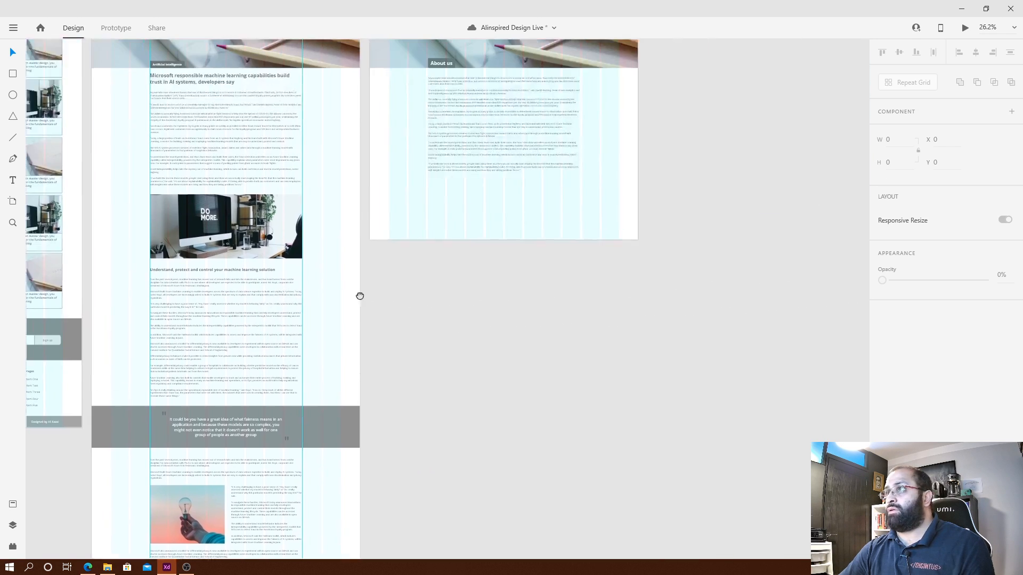
{"action": "scroll", "coordinate": [497, 316], "scroll_direction": "up", "scroll_amount": 2}
{"action": "key", "text": "ctrl+v"}
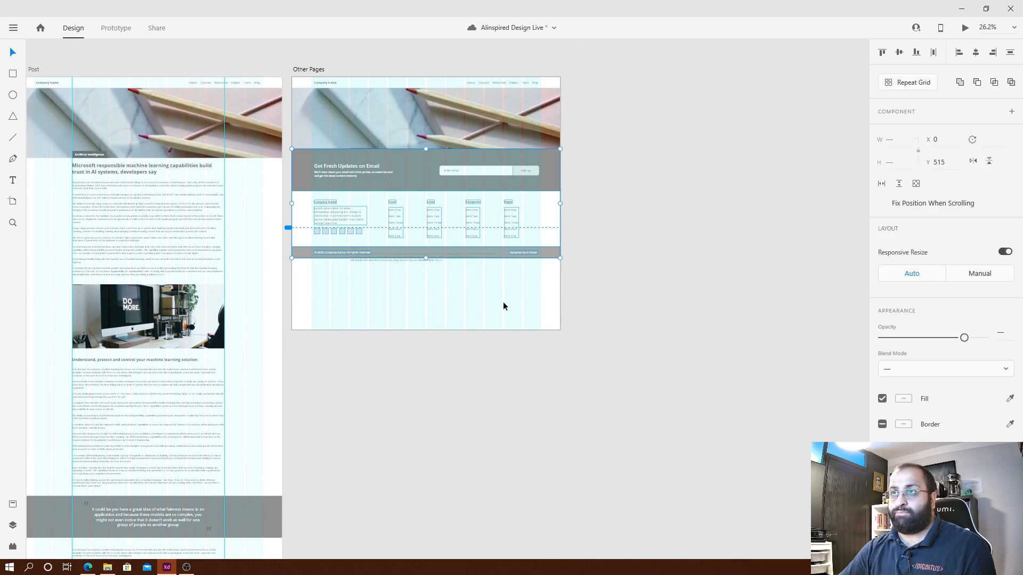
{"action": "left_click_drag", "start_coordinate": [425, 176], "coordinate": [423, 283]}
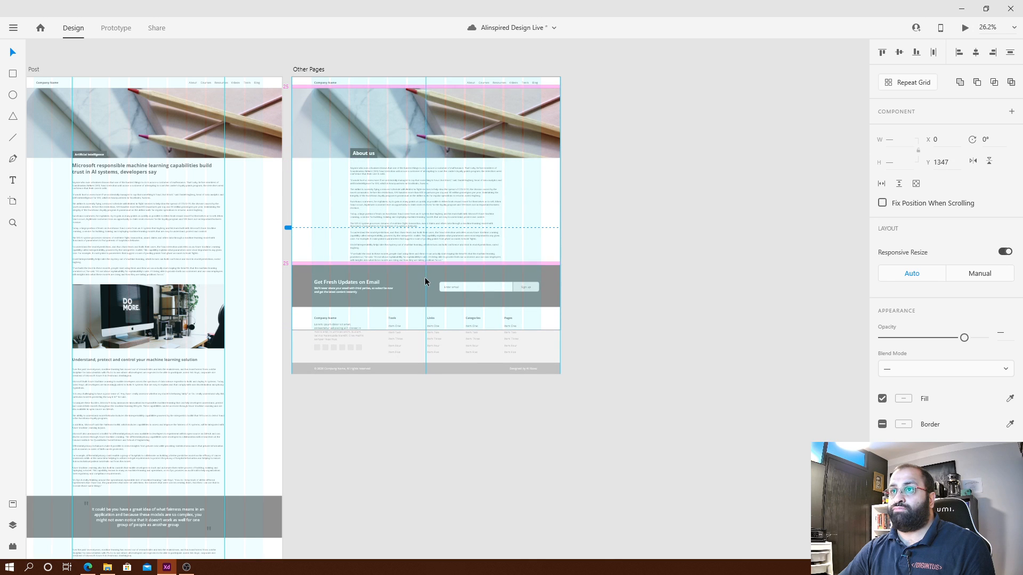
Fine-tune the vertical position of the sign-up band and footer so the gaps above and below the body text are similar.
{"action": "left_click", "coordinate": [424, 279]}
{"action": "scroll", "coordinate": [420, 267], "scroll_direction": "up", "scroll_amount": 4}
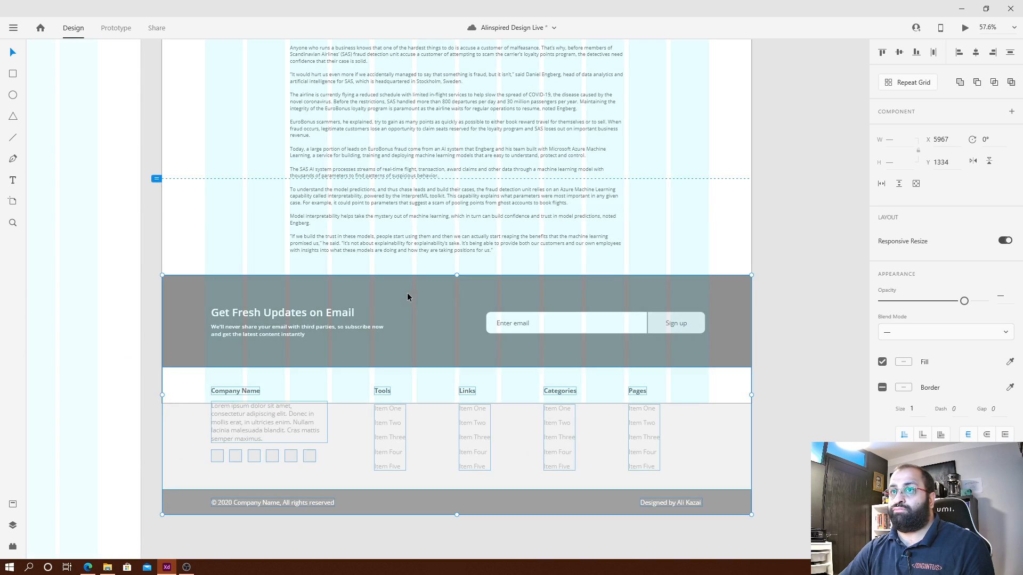
{"action": "left_click_drag", "start_coordinate": [407, 292], "coordinate": [407, 276]}
{"action": "left_click_drag", "start_coordinate": [473, 209], "coordinate": [506, 281]}
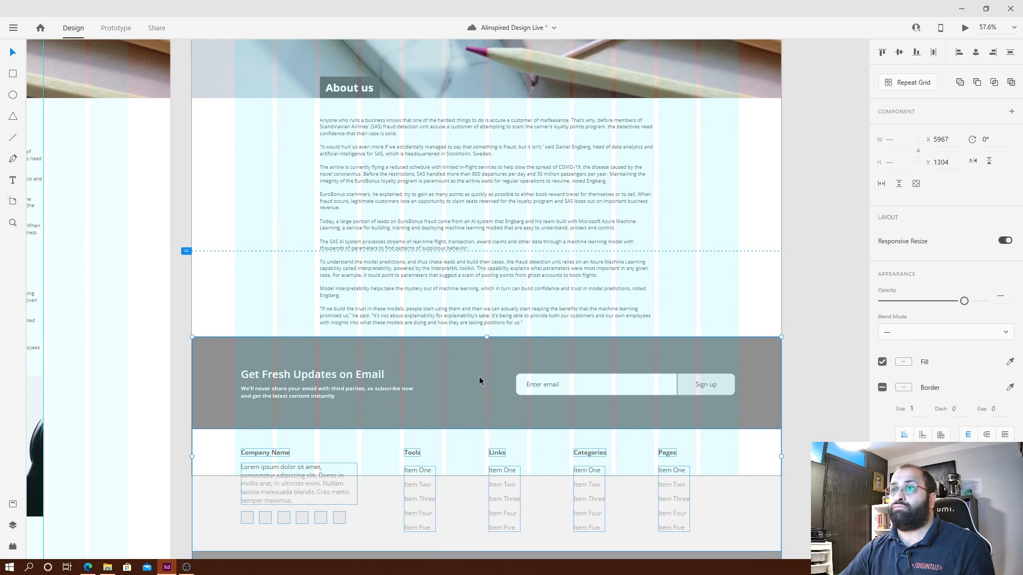
{"action": "mouse_move", "coordinate": [479, 376]}
{"action": "left_mouse_down"}
{"action": "mouse_move", "coordinate": [482, 388]}
{"action": "mouse_move", "coordinate": [491, 360]}
{"action": "mouse_move", "coordinate": [487, 381]}
{"action": "left_mouse_up"}
{"action": "left_click", "coordinate": [738, 209]}
Set the Other Pages artboard's height to 2163 so that it ends at the footer's bottom edge.
{"action": "scroll", "coordinate": [738, 209], "scroll_direction": "down", "scroll_amount": 4}
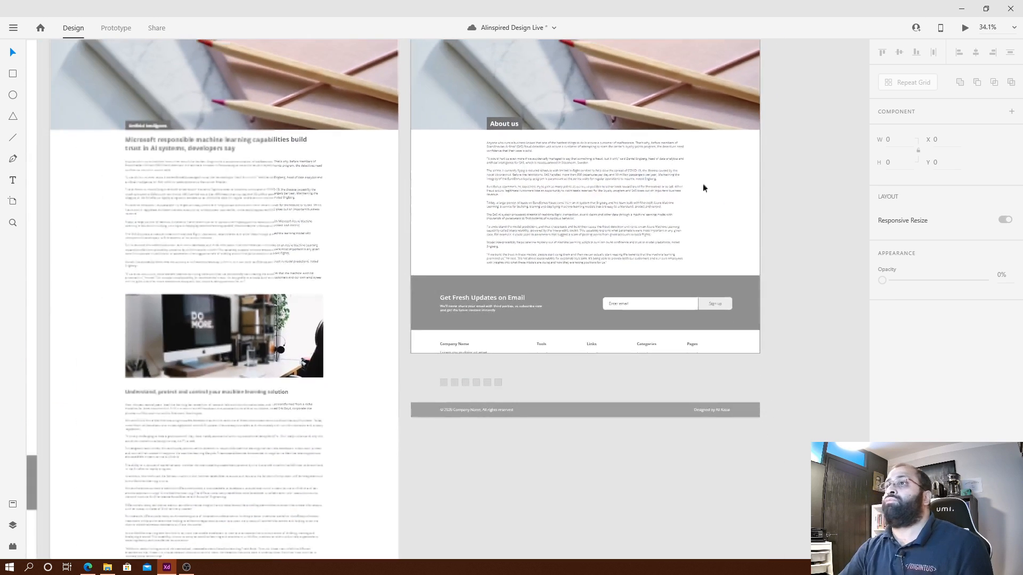
{"action": "left_click", "coordinate": [577, 175]}
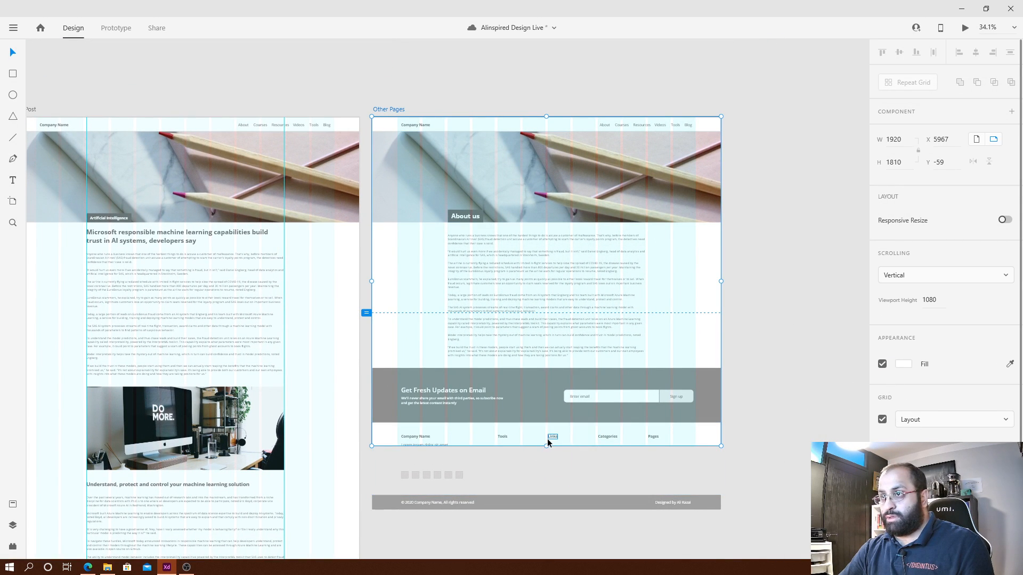
{"action": "left_click_drag", "start_coordinate": [547, 446], "coordinate": [558, 530]}
{"action": "scroll", "coordinate": [558, 527], "scroll_direction": "up", "scroll_amount": 6}
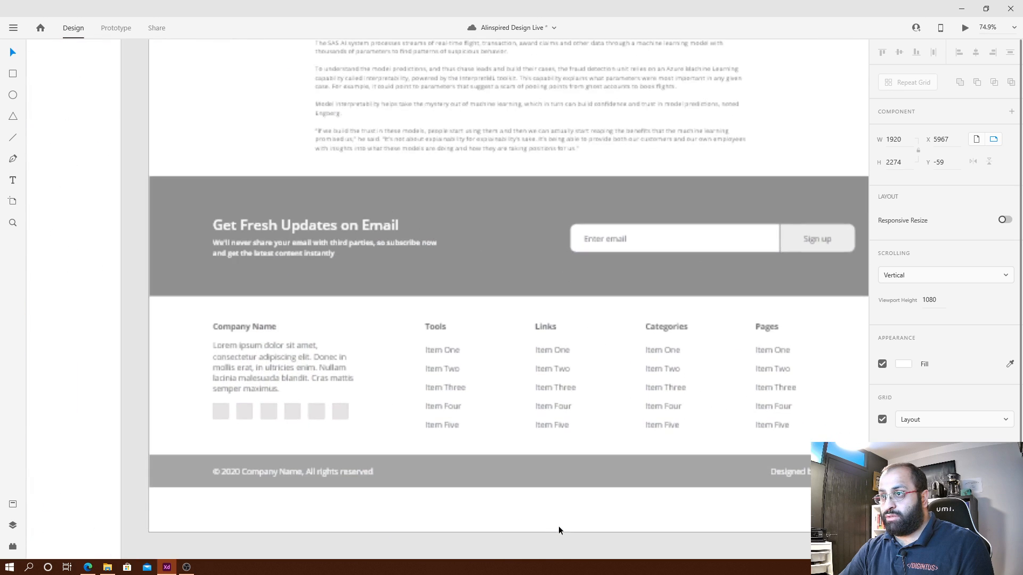
{"action": "left_click_drag", "start_coordinate": [500, 549], "coordinate": [520, 453]}
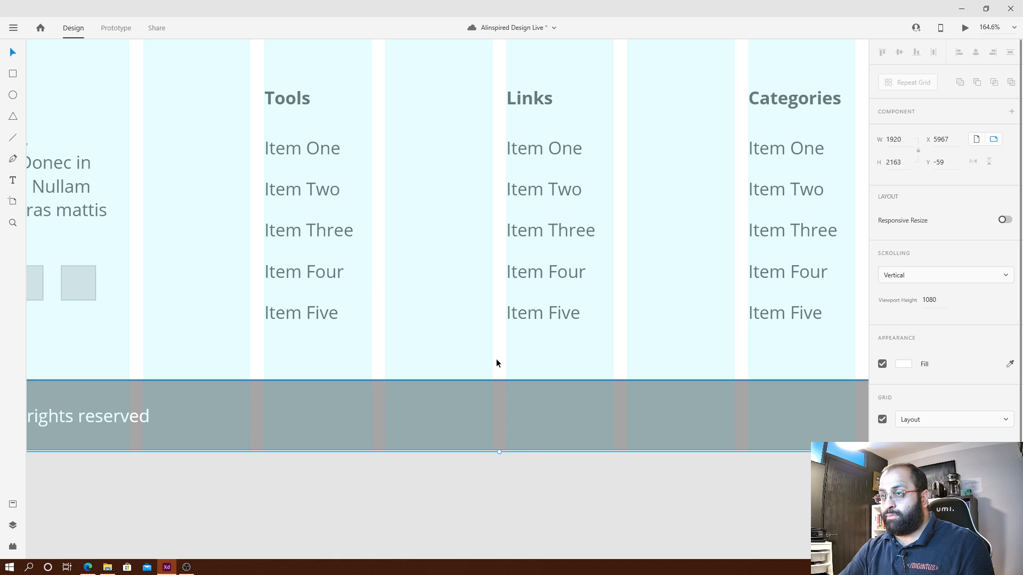
{"action": "scroll", "coordinate": [496, 361], "scroll_direction": "down", "scroll_amount": 6}
{"action": "left_click_drag", "start_coordinate": [362, 206], "coordinate": [553, 352]}
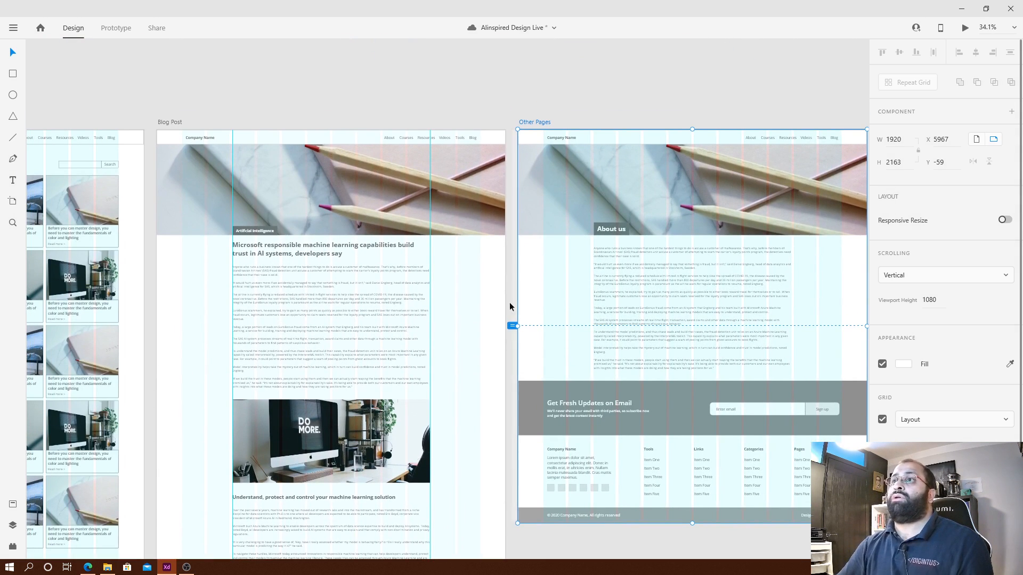
Examine the completed Other Pages artboard, from its header and hero image down to the sign-up band and footer.
{"action": "left_click", "coordinate": [503, 303]}
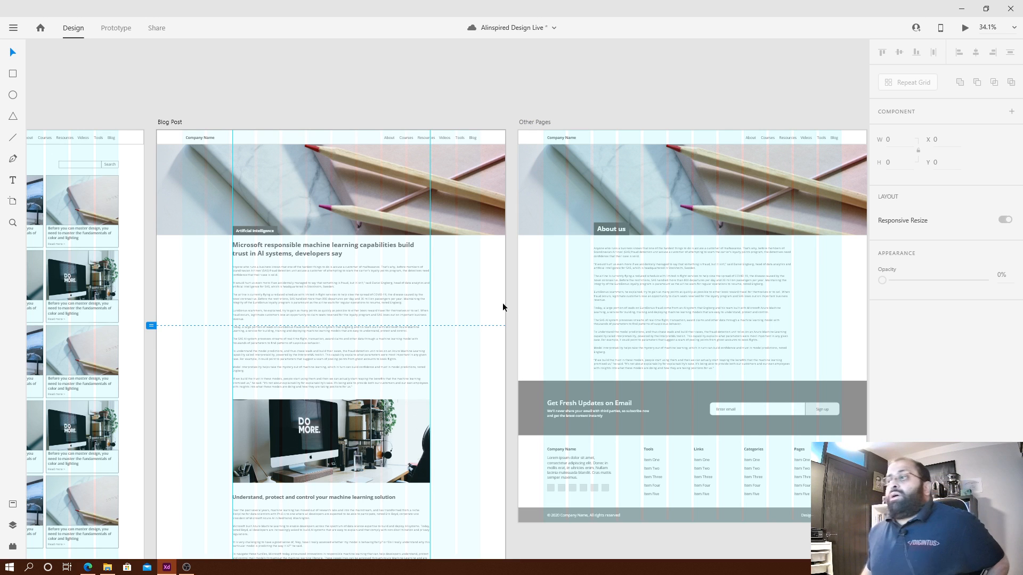
{"action": "scroll", "coordinate": [503, 303], "scroll_direction": "down", "scroll_amount": 3}
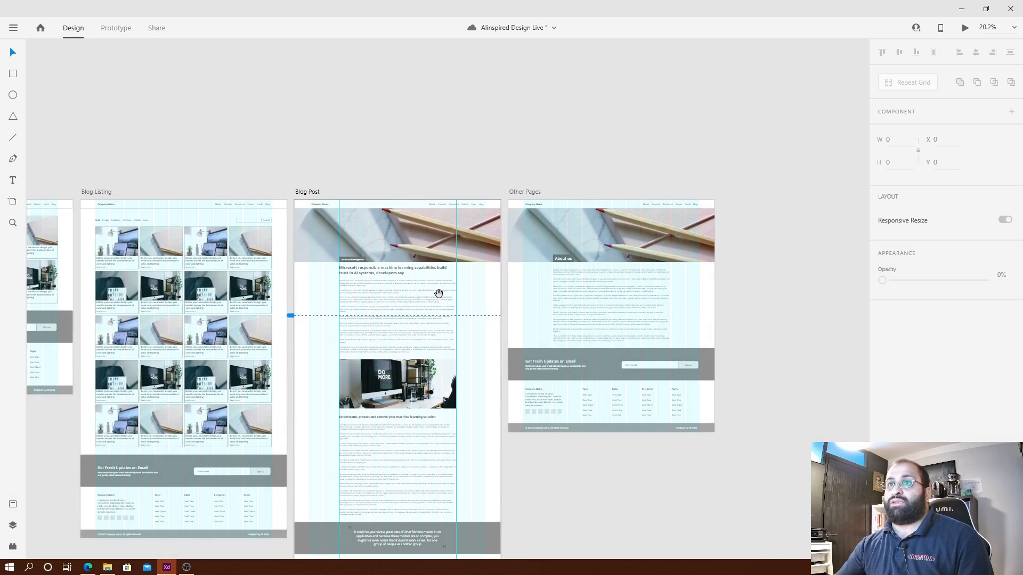
{"action": "left_click_drag", "start_coordinate": [438, 293], "coordinate": [304, 192]}
{"action": "scroll", "coordinate": [330, 235], "scroll_direction": "up", "scroll_amount": 3}
{"action": "scroll", "coordinate": [360, 279], "scroll_direction": "up", "scroll_amount": 3}
{"action": "scroll", "coordinate": [689, 342], "scroll_direction": "up", "scroll_amount": 1}
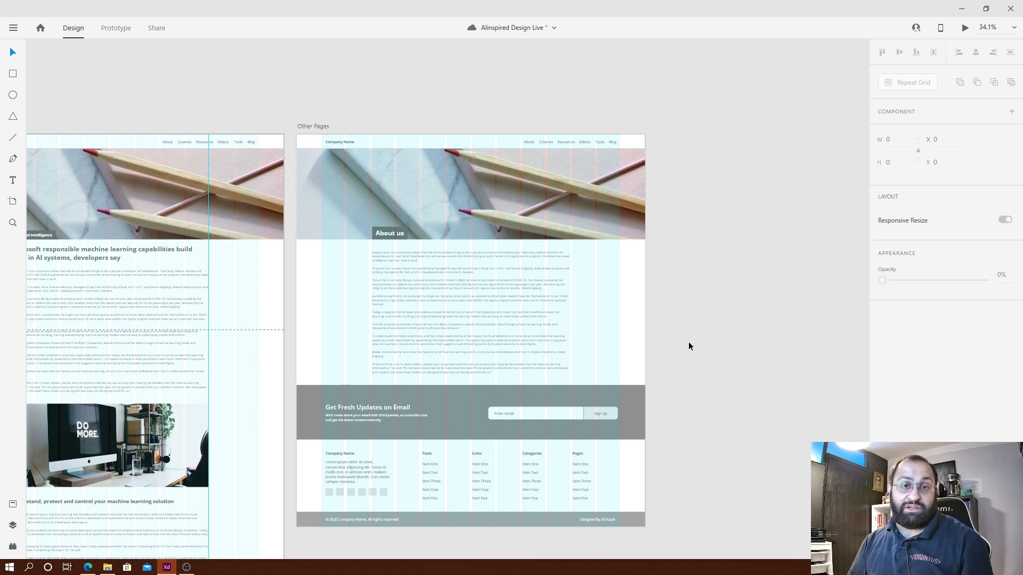
{"action": "left_click", "coordinate": [351, 139]}
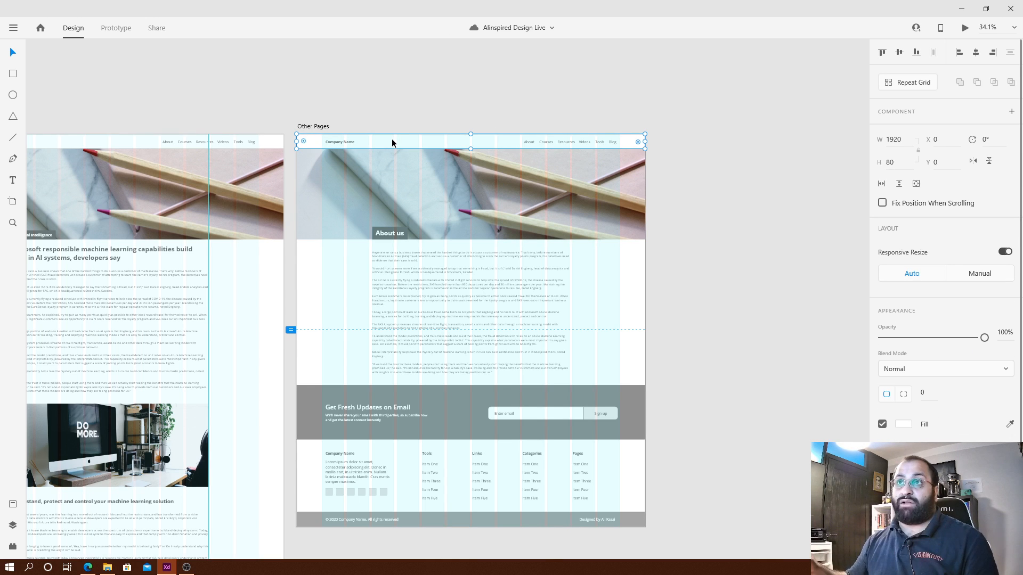
{"action": "left_click_drag", "start_coordinate": [290, 98], "coordinate": [687, 237]}
{"action": "left_click", "coordinate": [687, 234]}
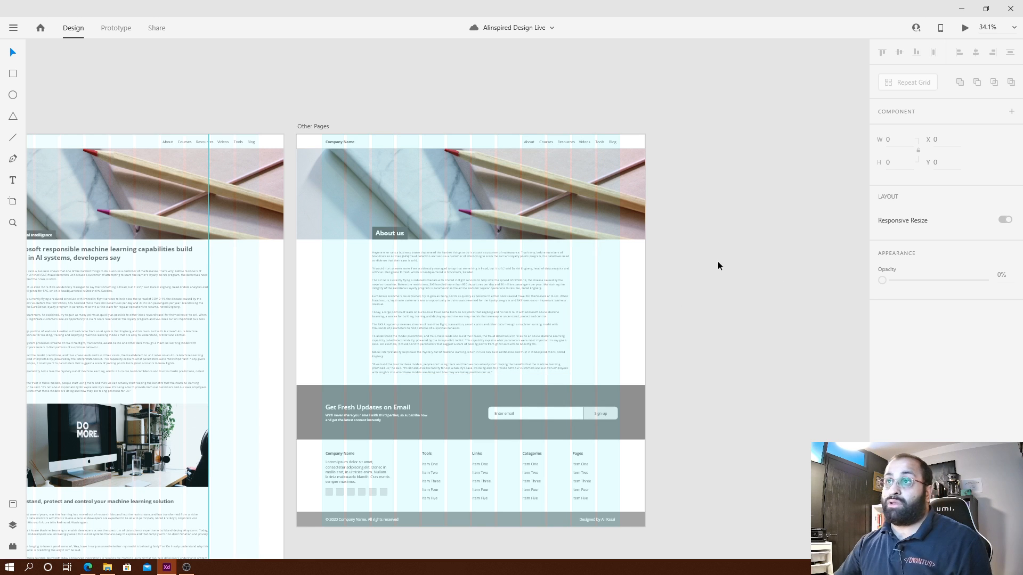
Review the Homepage, Blog Listing, Blog Post and Other Pages artboards side by side for a consistent layout.
{"action": "scroll", "coordinate": [718, 261], "scroll_direction": "down", "scroll_amount": 4}
{"action": "left_click_drag", "start_coordinate": [551, 471], "coordinate": [614, 439]}
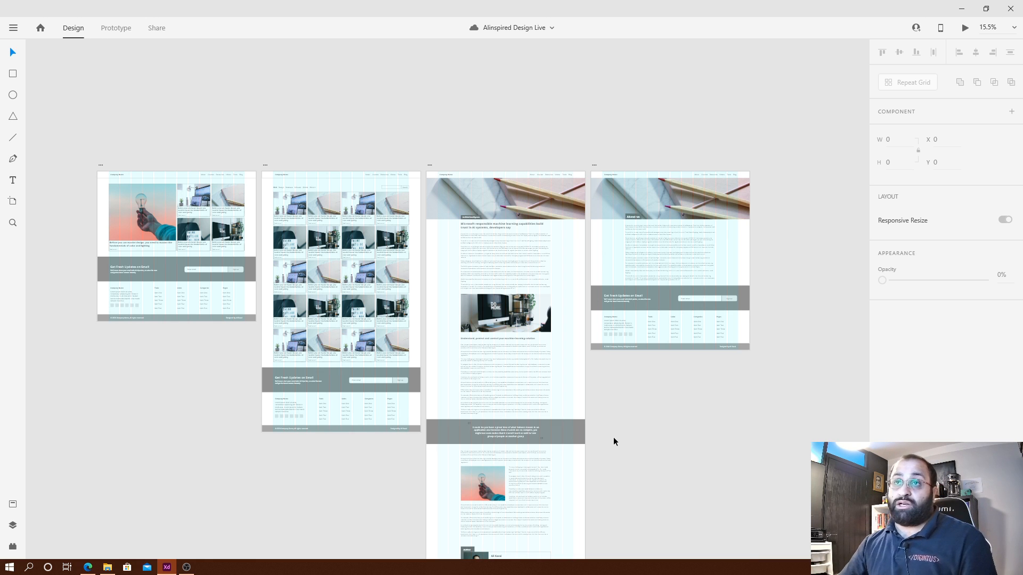
{"action": "scroll", "coordinate": [590, 398], "scroll_direction": "up", "scroll_amount": 4}
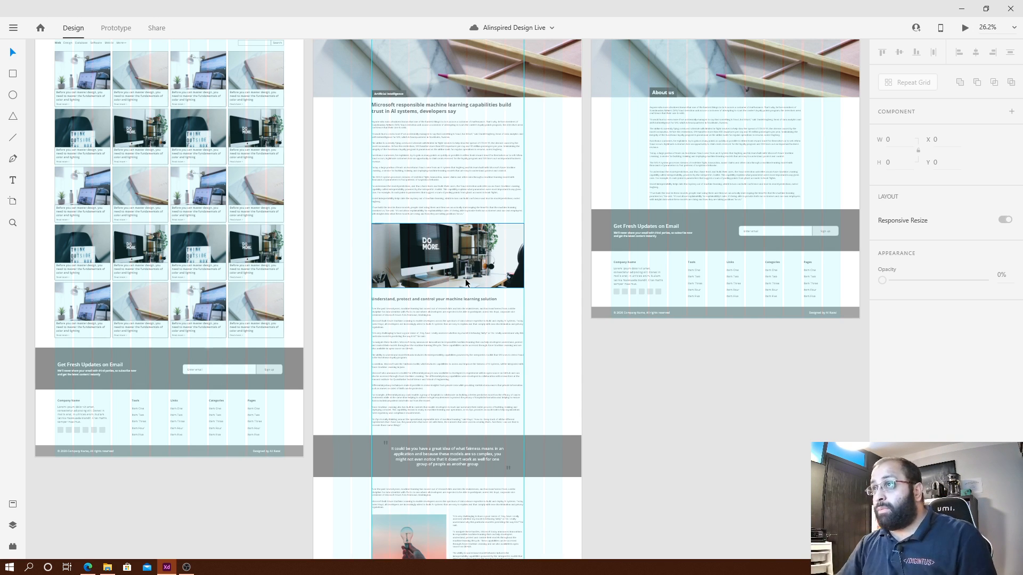
{"action": "left_click_drag", "start_coordinate": [441, 302], "coordinate": [673, 417]}
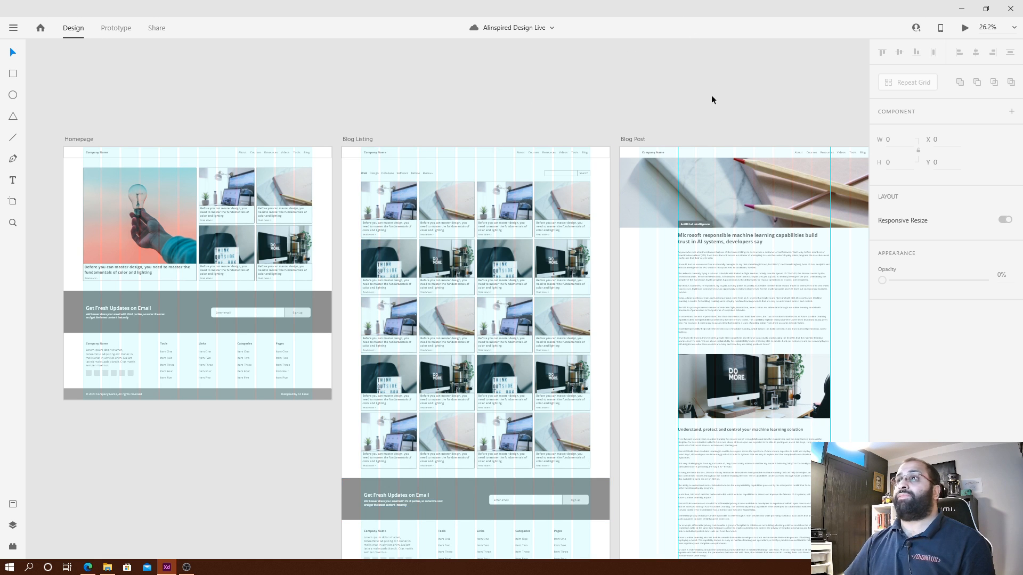
{"action": "left_click_drag", "start_coordinate": [748, 115], "coordinate": [621, 98]}
{"action": "scroll", "coordinate": [541, 102], "scroll_direction": "down", "scroll_amount": 3}
{"action": "scroll", "coordinate": [608, 64], "scroll_direction": "down", "scroll_amount": 2}
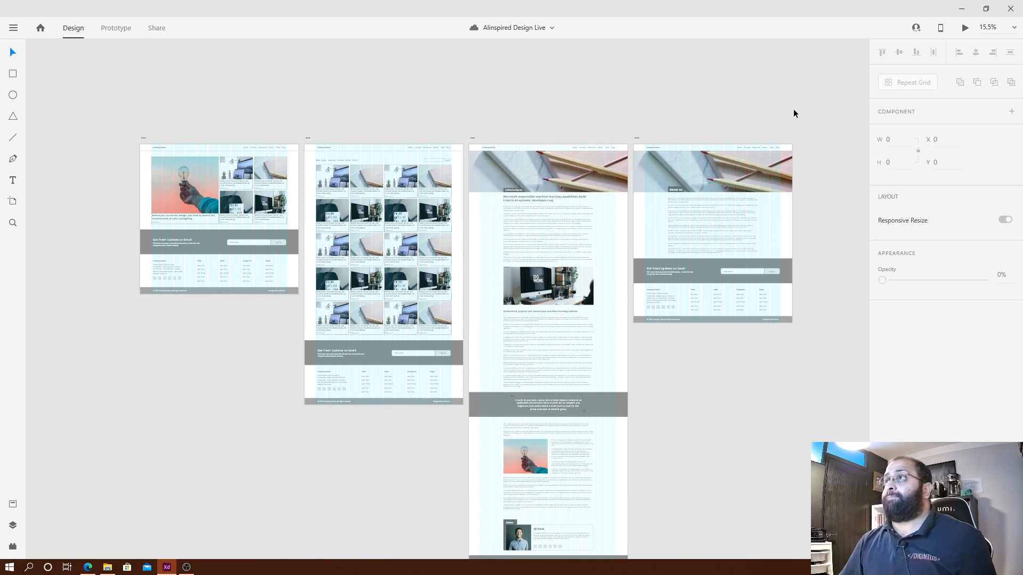
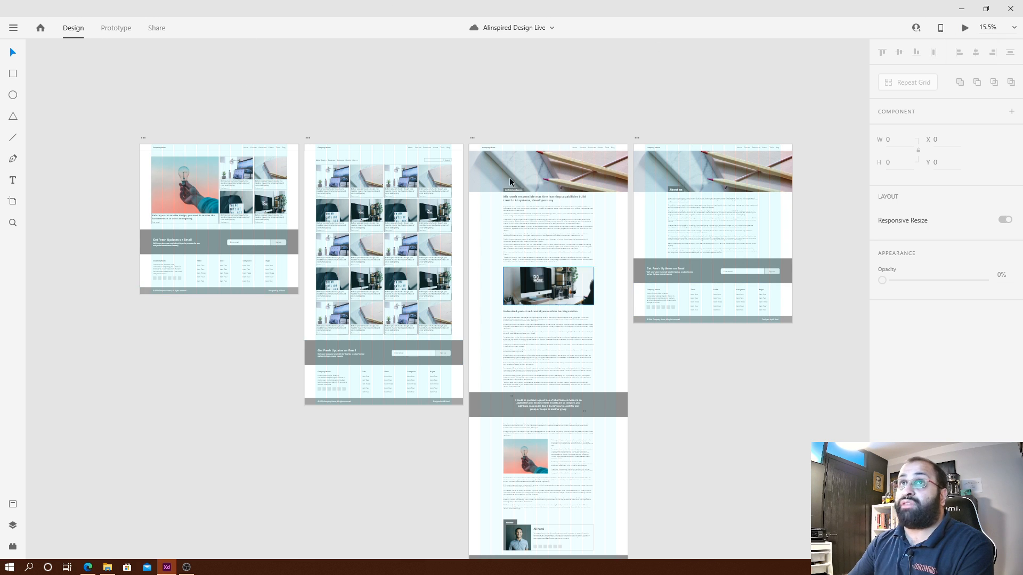
Preview the homepage on the desktop and close the preview.
{"action": "left_click", "coordinate": [965, 28]}
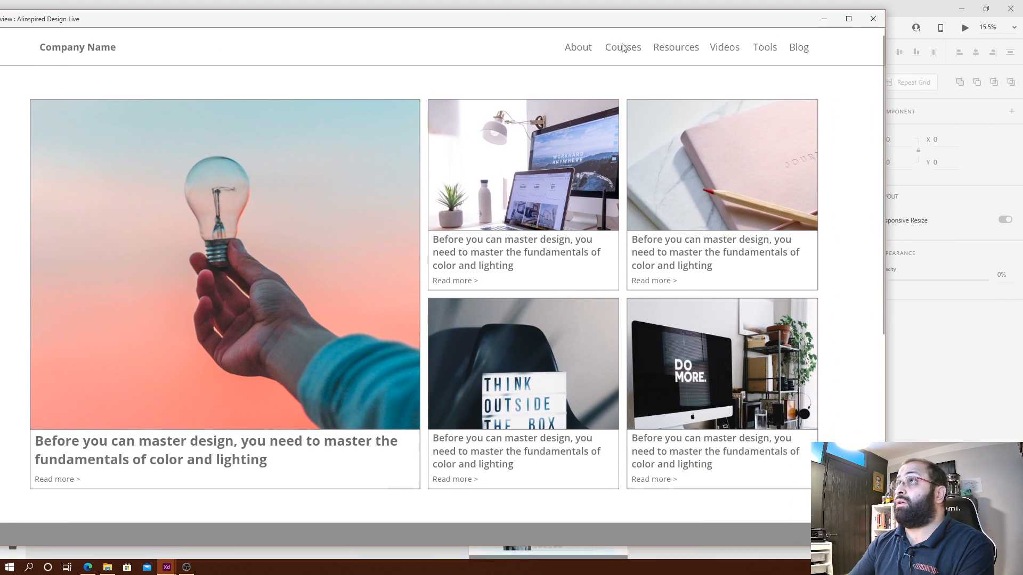
{"action": "left_click", "coordinate": [872, 27]}
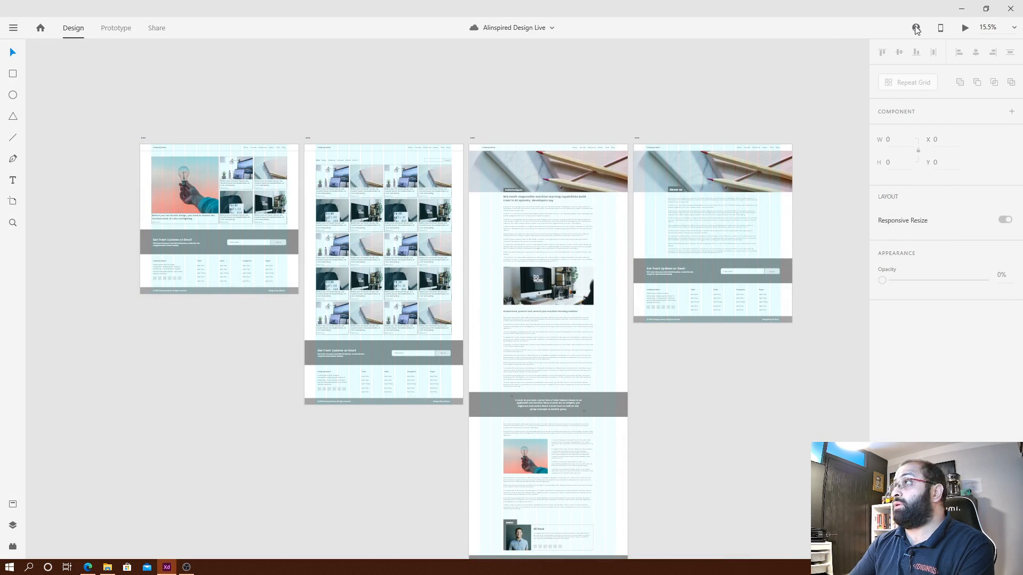
Look at the options for inviting people to the document and for its version history, dismissing each one.
{"action": "left_click", "coordinate": [918, 30]}
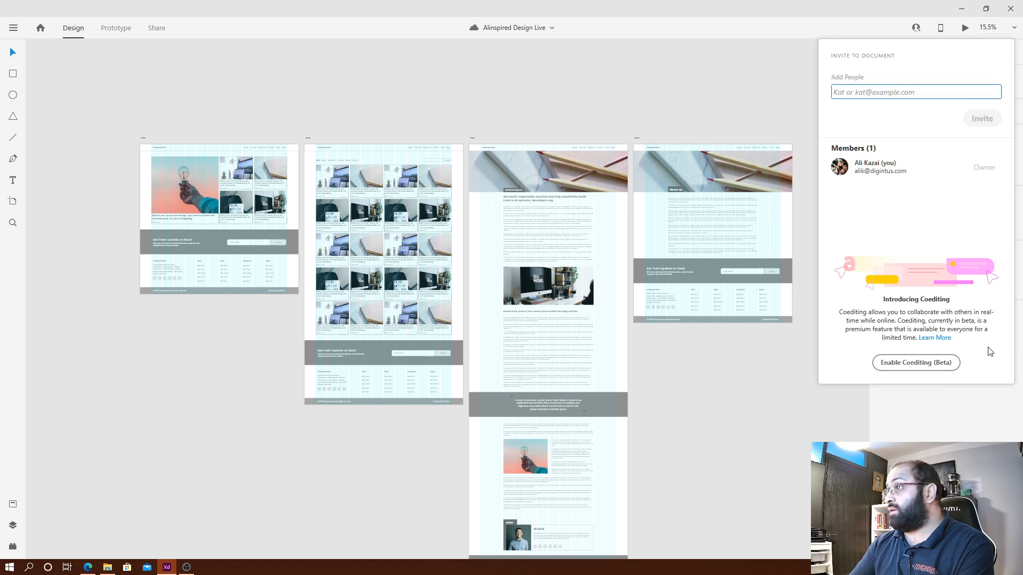
{"action": "left_click", "coordinate": [794, 96]}
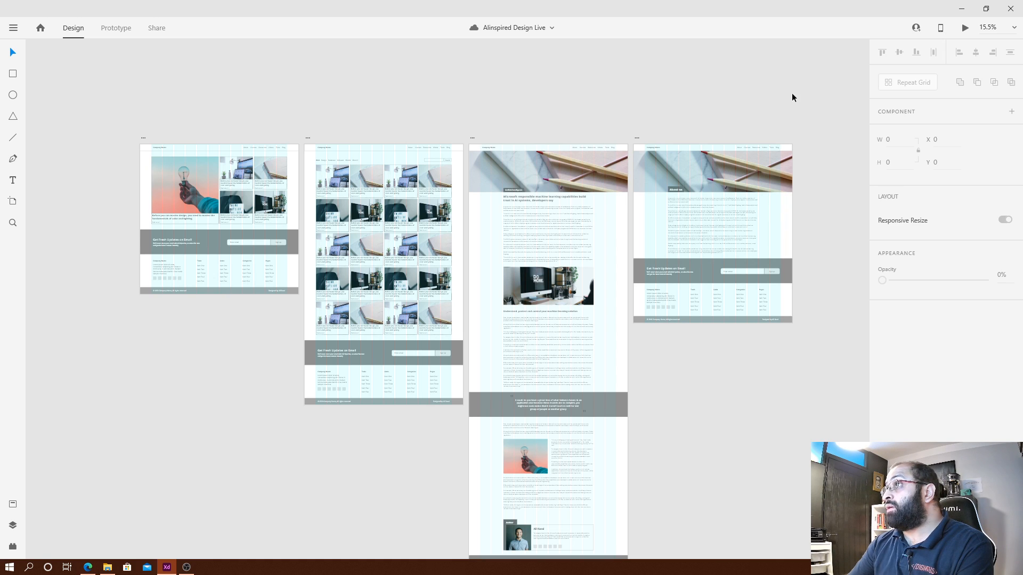
{"action": "left_click", "coordinate": [942, 32]}
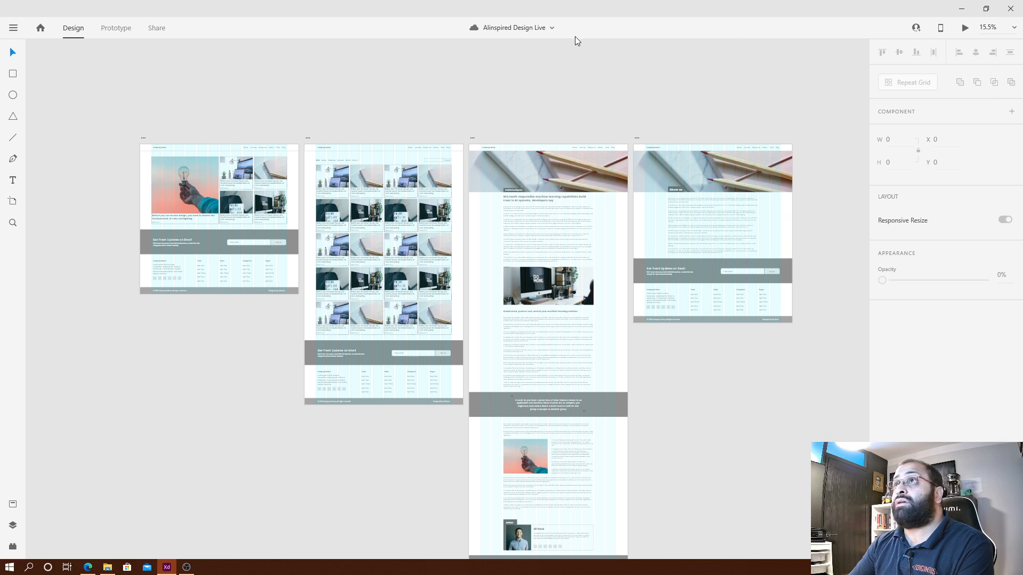
{"action": "left_click", "coordinate": [552, 29]}
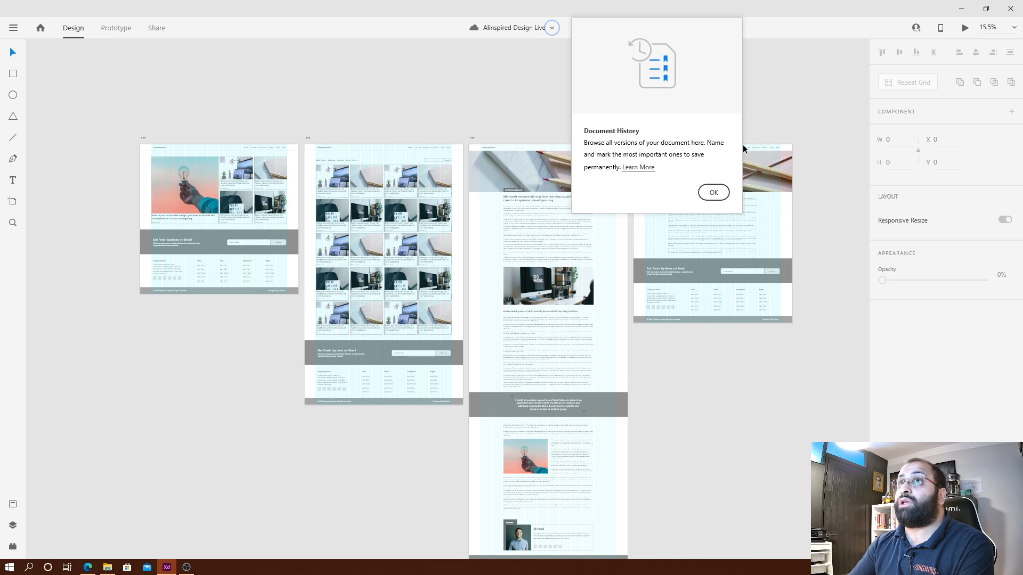
{"action": "left_click", "coordinate": [714, 192]}
Create a share link for the design with the Design Review view setting and access for anyone with the link.
{"action": "left_click", "coordinate": [153, 30]}
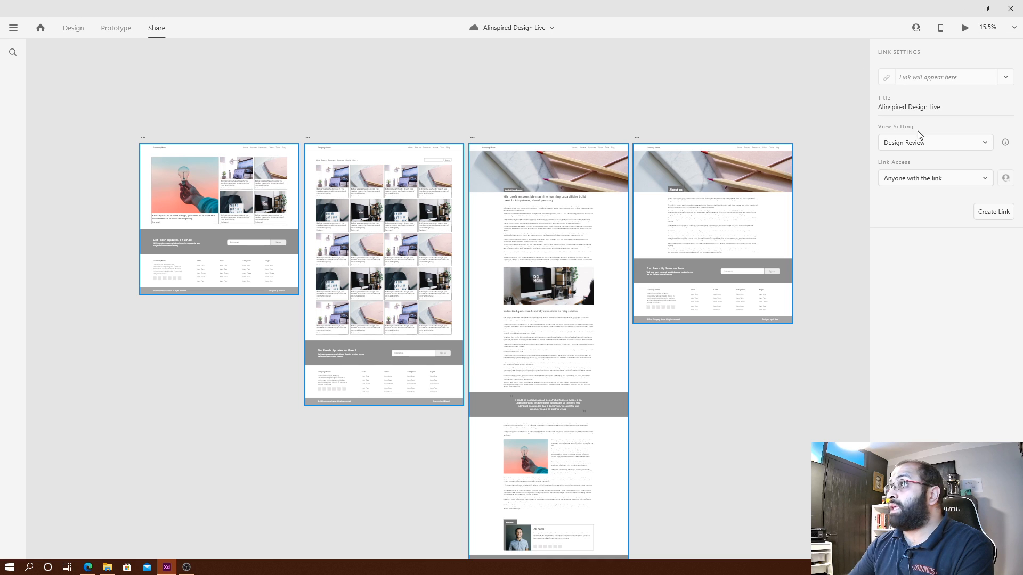
{"action": "left_click", "coordinate": [933, 144]}
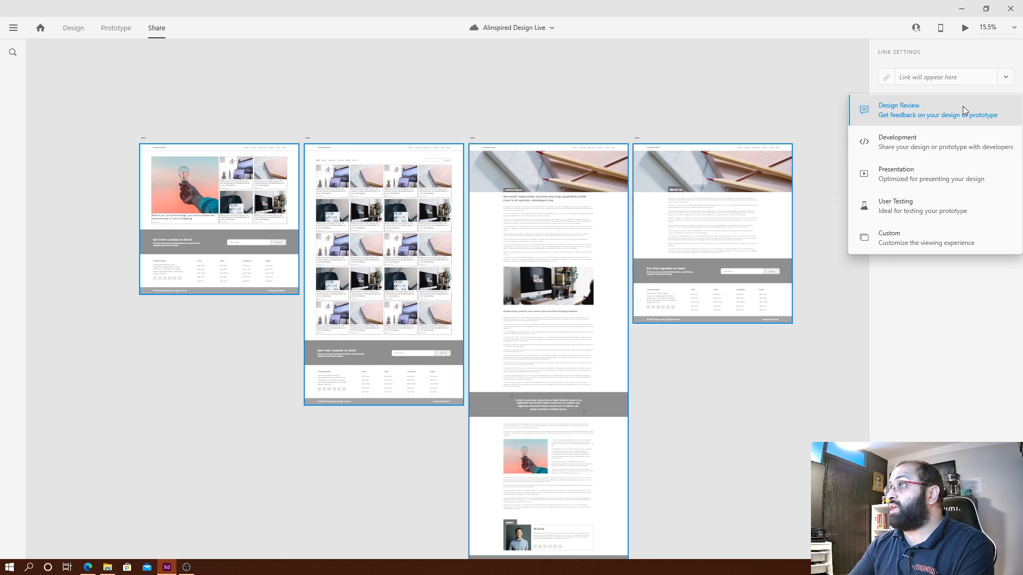
{"action": "left_click", "coordinate": [760, 96]}
{"action": "left_click", "coordinate": [956, 183]}
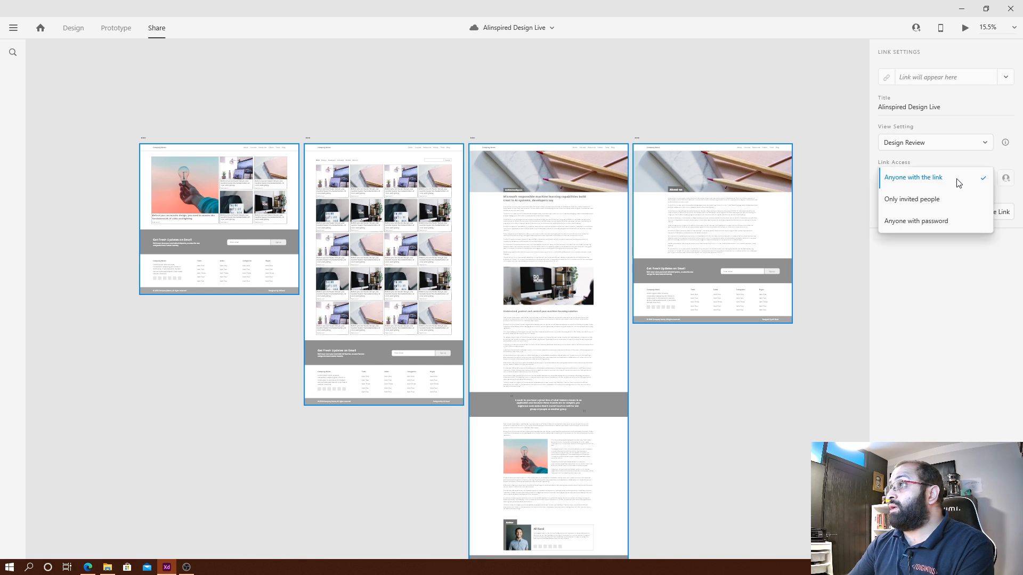
{"action": "left_click", "coordinate": [957, 182]}
{"action": "left_click", "coordinate": [993, 212]}
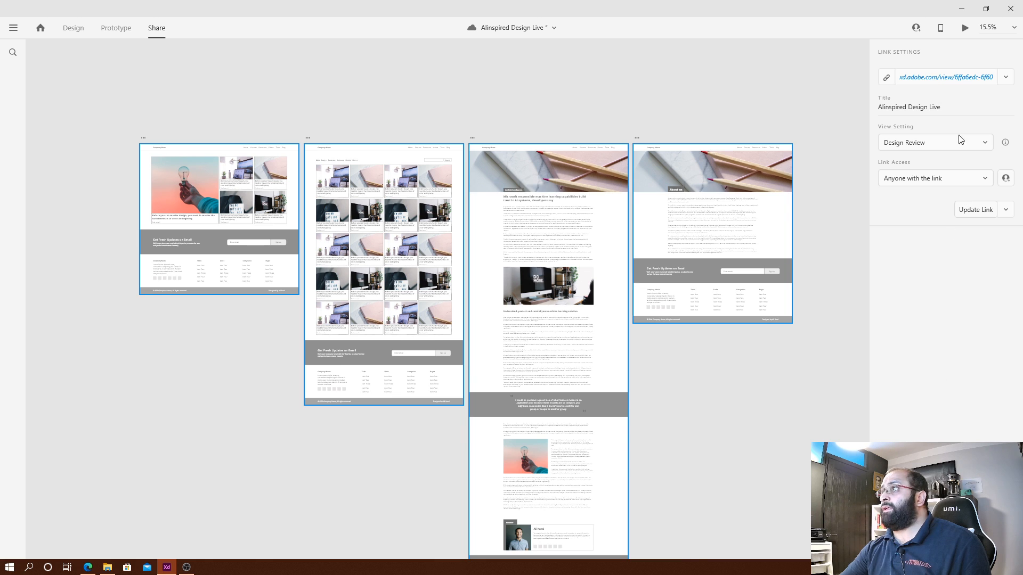
Open the shared link in the browser and test navigation to the About page and back to the homepage.
{"action": "left_click", "coordinate": [936, 80]}
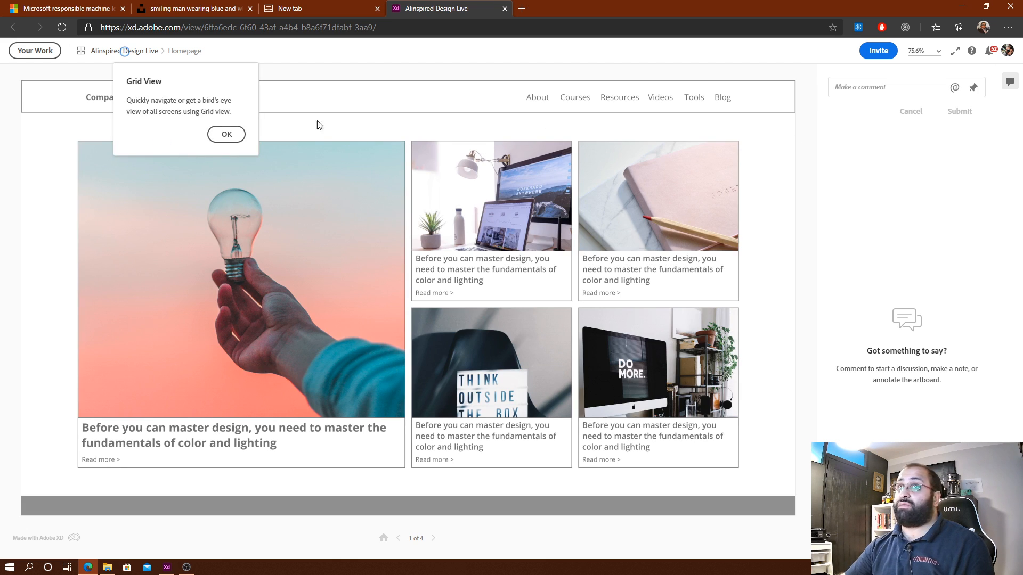
{"action": "left_click", "coordinate": [224, 133]}
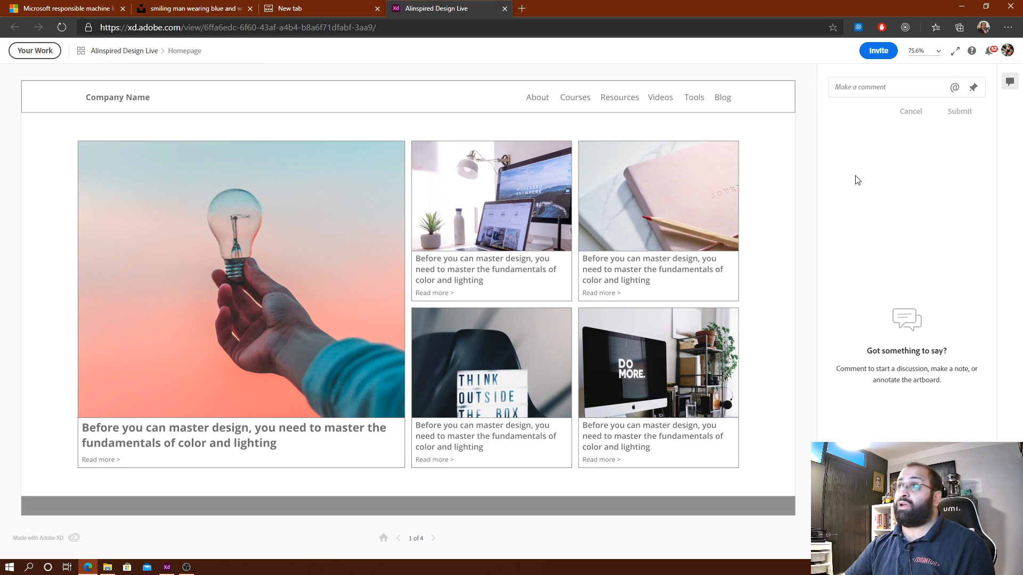
{"action": "left_click", "coordinate": [538, 98]}
{"action": "left_click", "coordinate": [126, 98]}
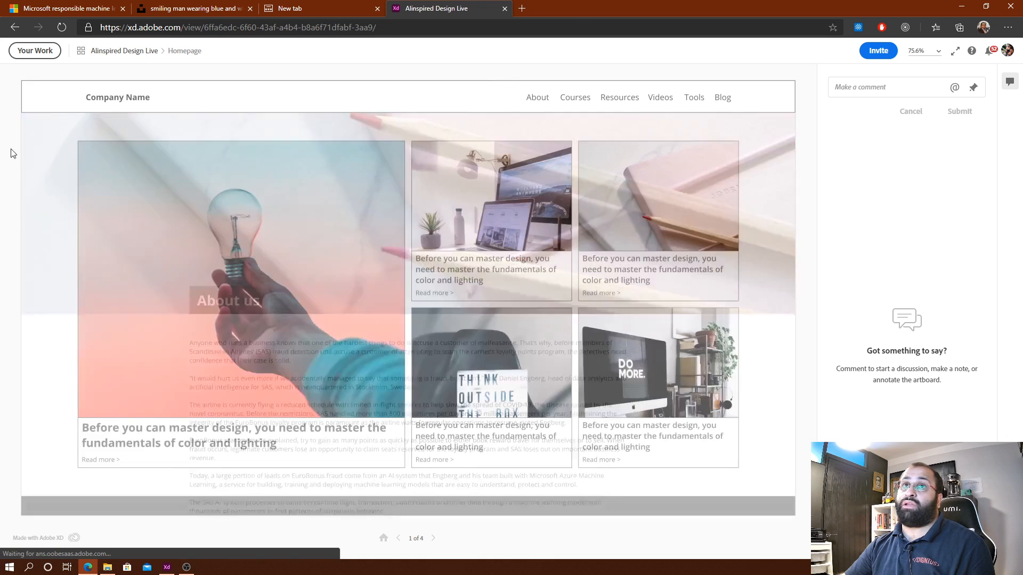
Inspect the shared prototype's comment field and the homepage down to its footer.
{"action": "left_click", "coordinate": [868, 84]}
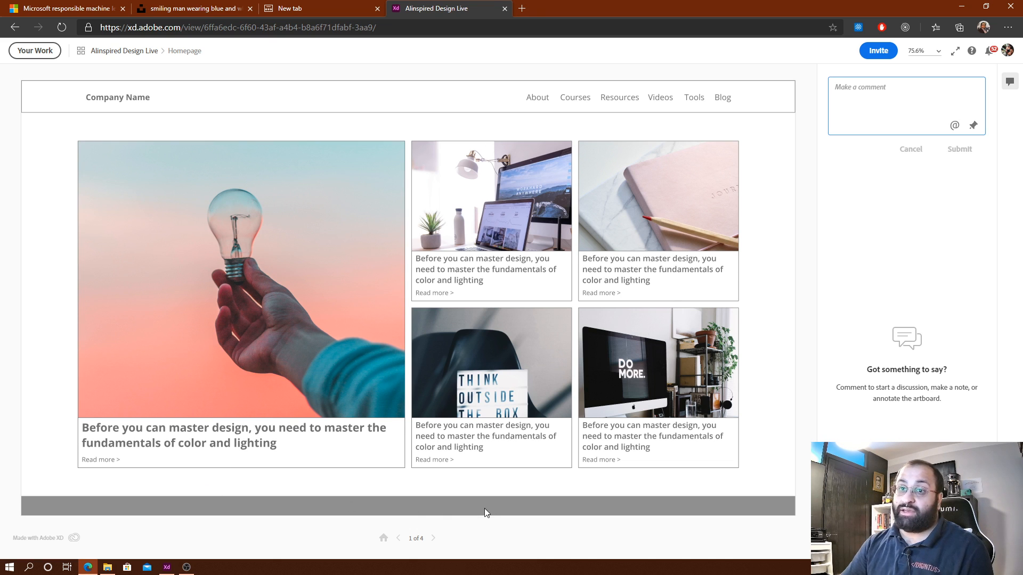
{"action": "scroll", "coordinate": [475, 430], "scroll_direction": "down", "scroll_amount": 5}
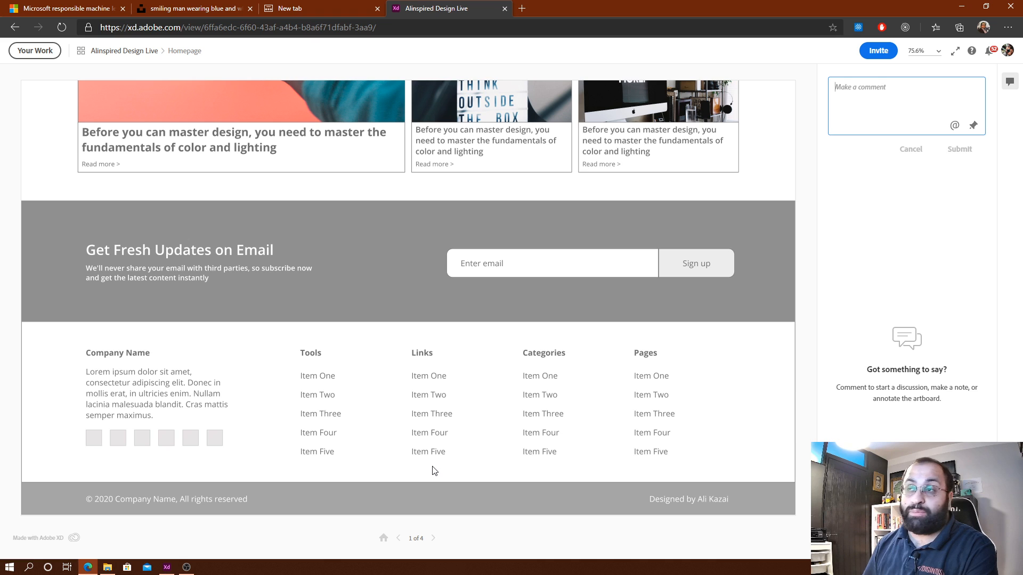
{"action": "scroll", "coordinate": [462, 458], "scroll_direction": "up", "scroll_amount": 5}
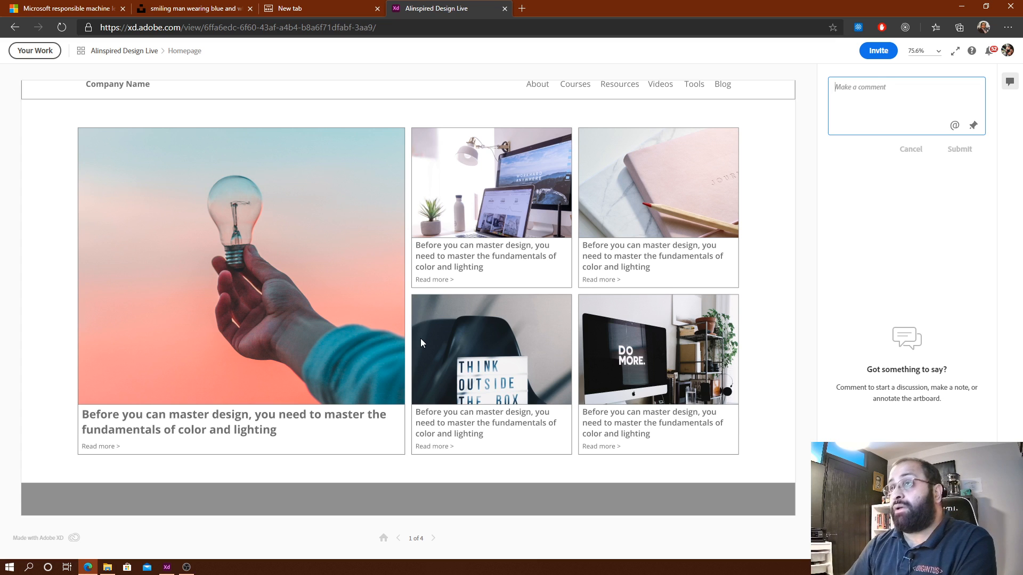
{"action": "scroll", "coordinate": [420, 339], "scroll_direction": "up", "scroll_amount": 1}
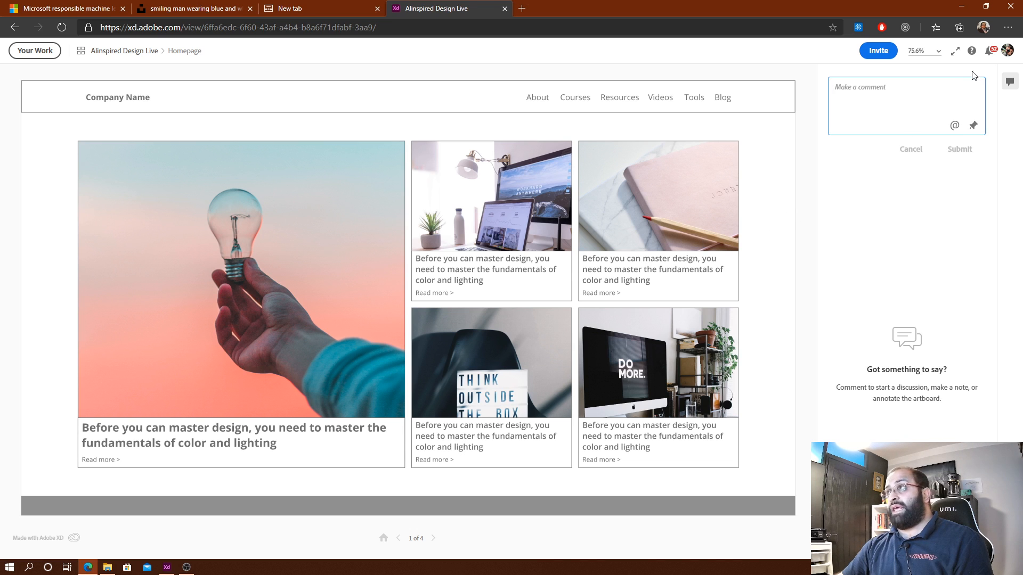
Close the shared prototype in the browser and return to Design mode in Adobe XD.
{"action": "left_click", "coordinate": [505, 8]}
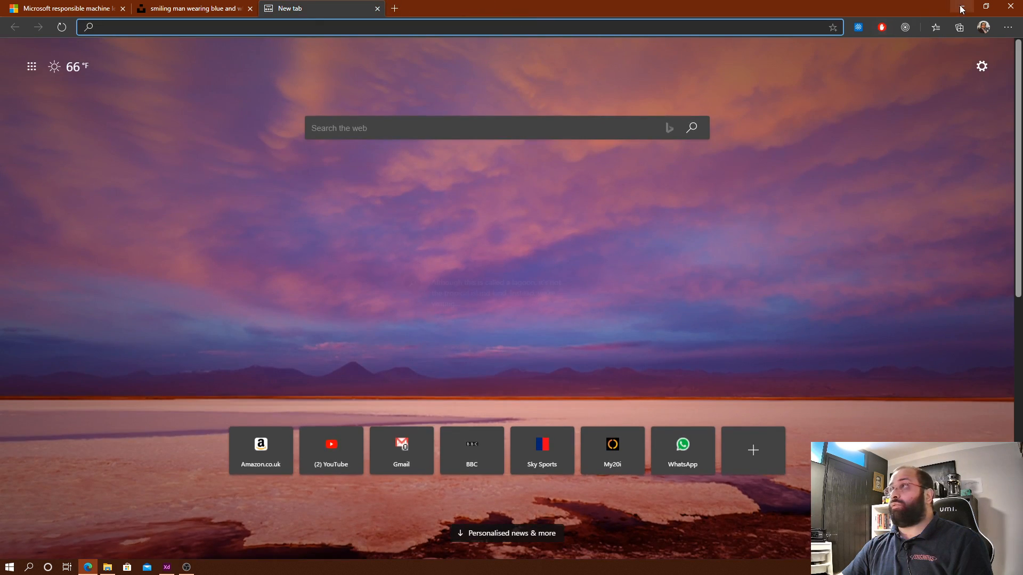
{"action": "key", "text": "alt+Tab"}
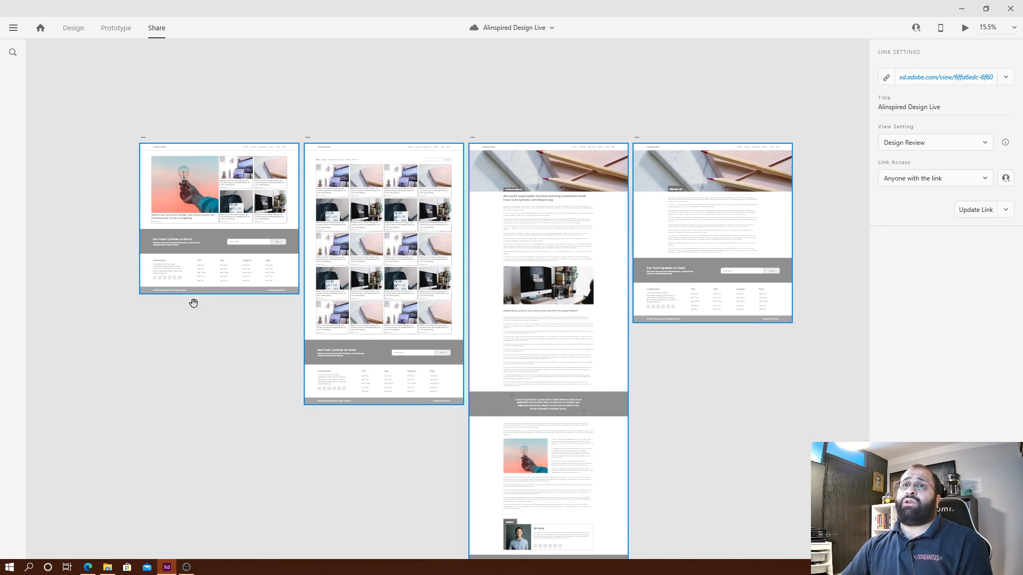
{"action": "left_click", "coordinate": [79, 28]}
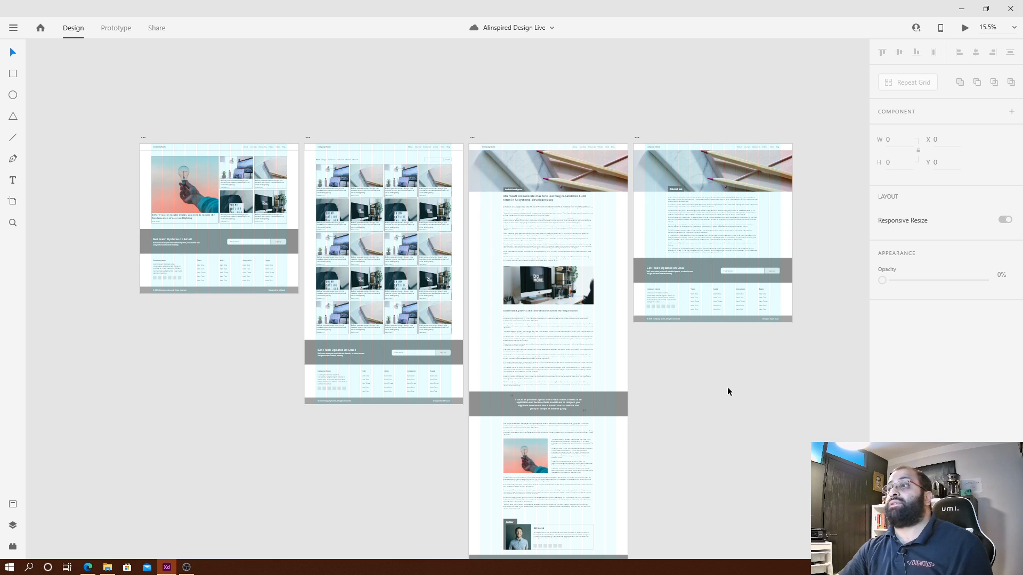
Switch to OBS to check the live stream's chat.
{"action": "key", "text": "alt+Tab"}
{"action": "key", "text": "alt+Tab"}
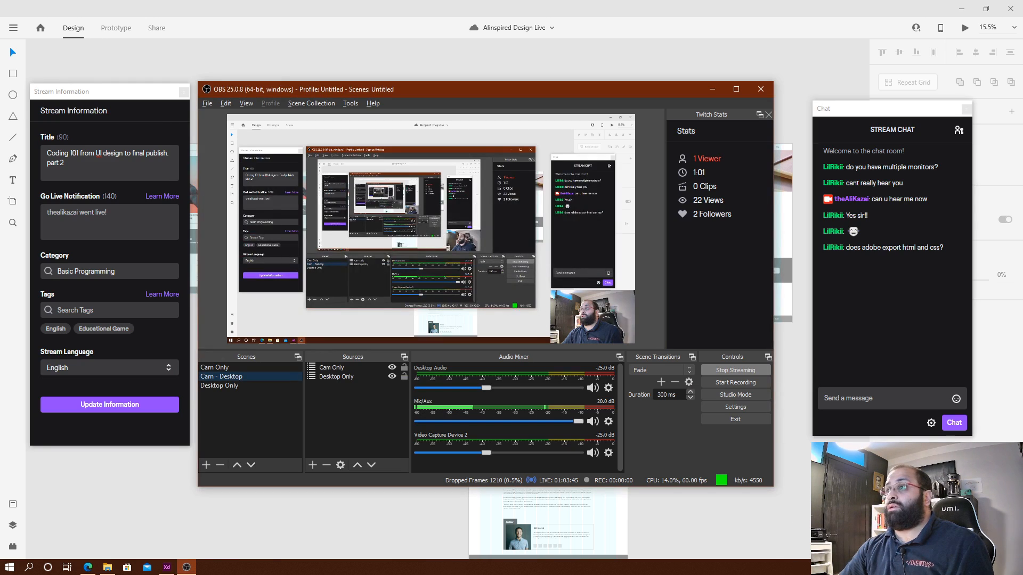